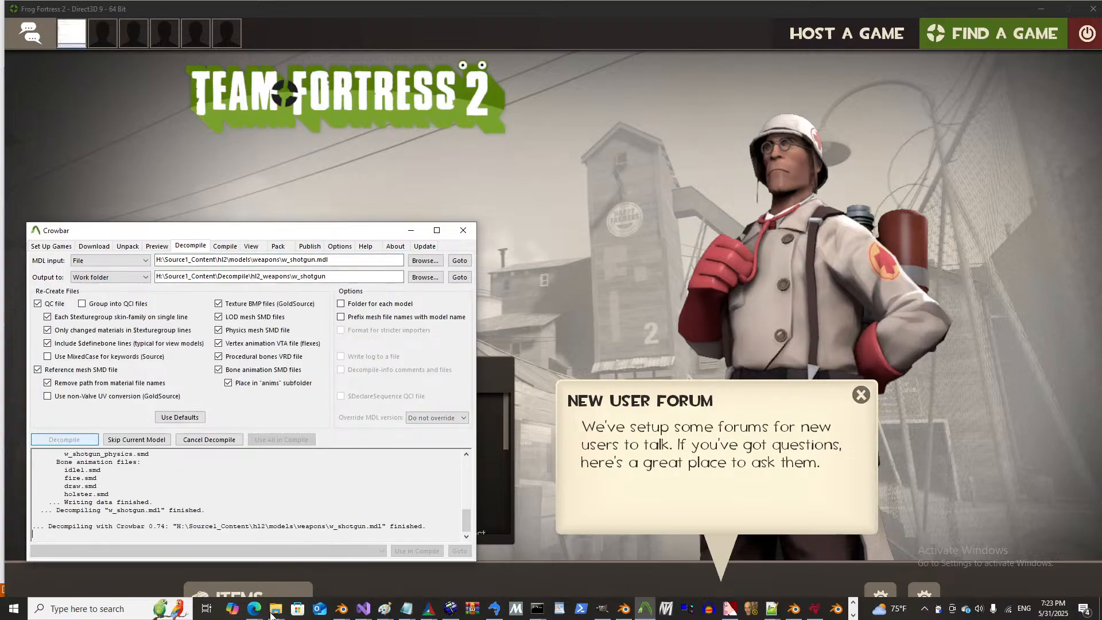
pyautogui.moveTo(172, 230); pyautogui.dragTo(164, 154)
pyautogui.moveTo(254, 613)
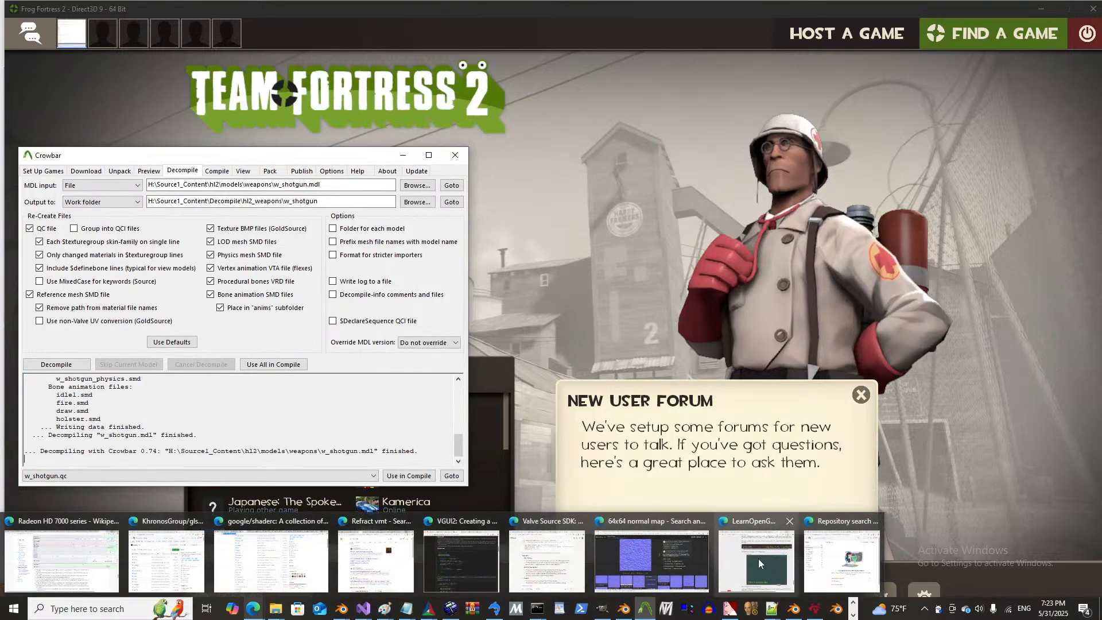
pyautogui.moveTo(756, 559)
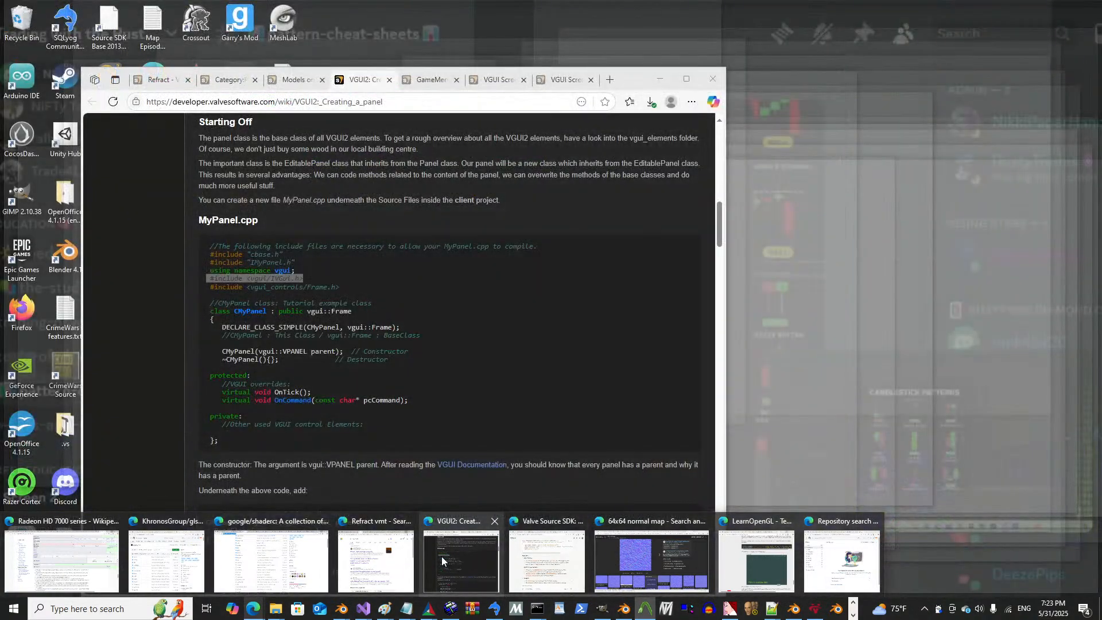
pyautogui.moveTo(375, 554)
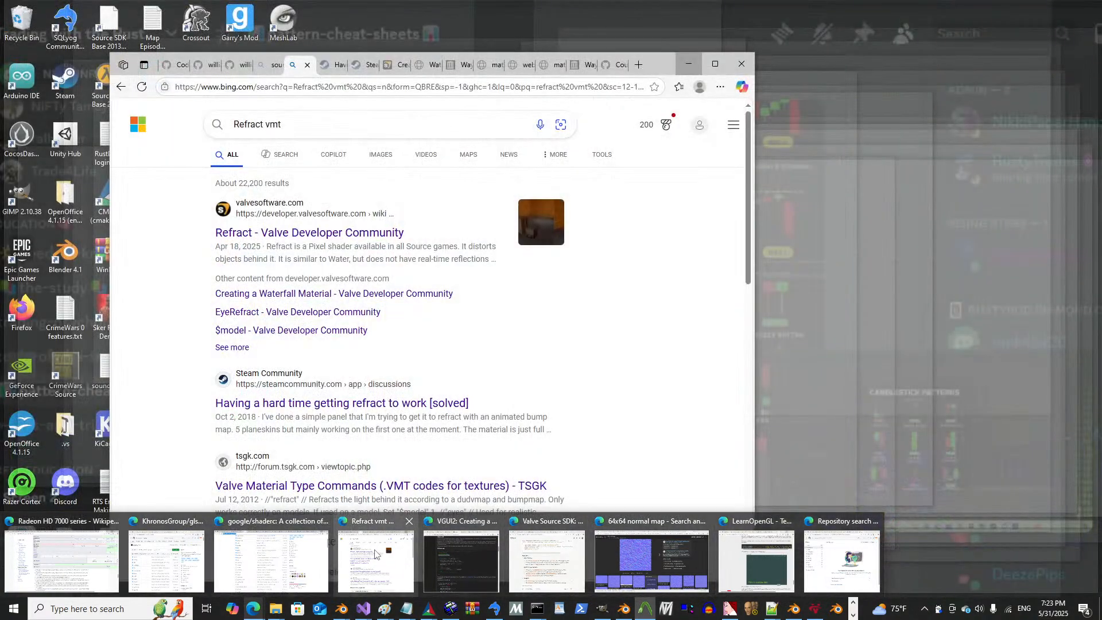
pyautogui.moveTo(287, 551)
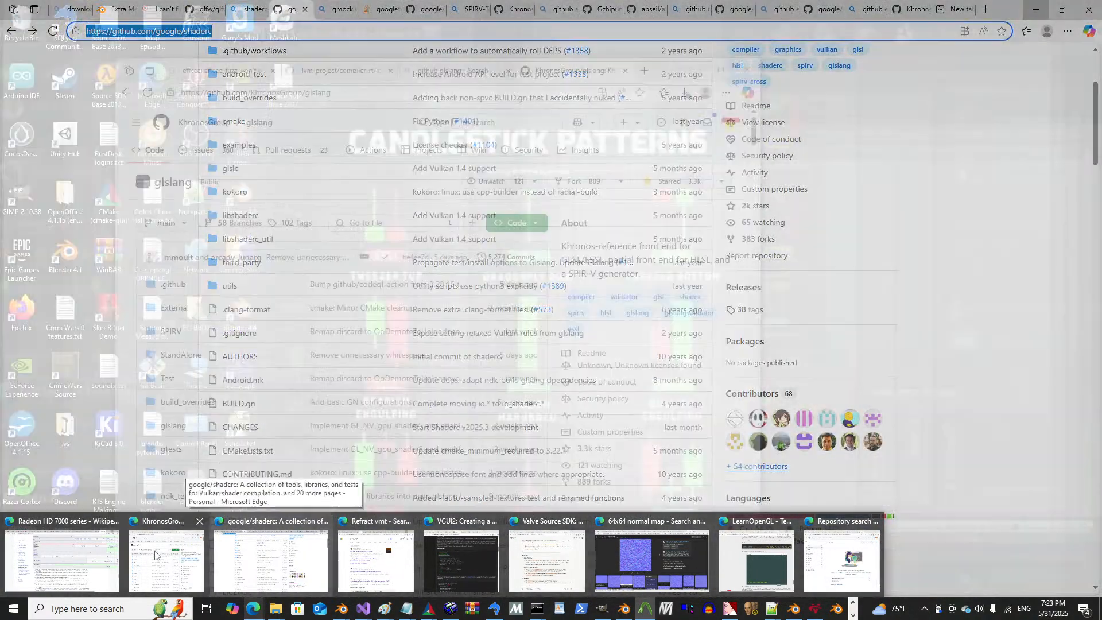
pyautogui.moveTo(153, 555)
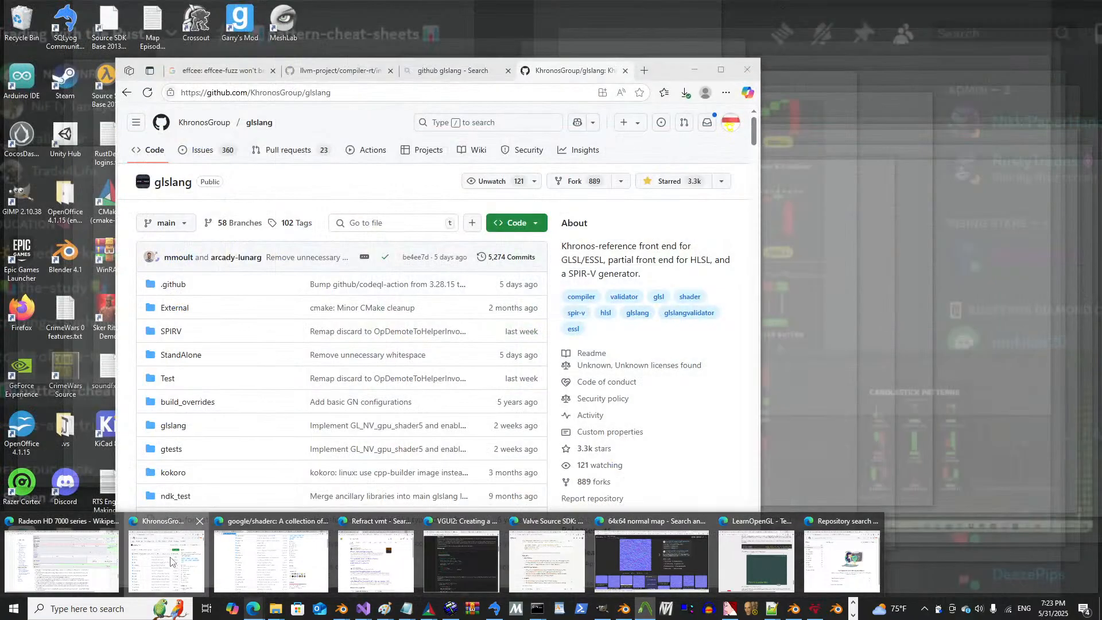
pyautogui.click(170, 561)
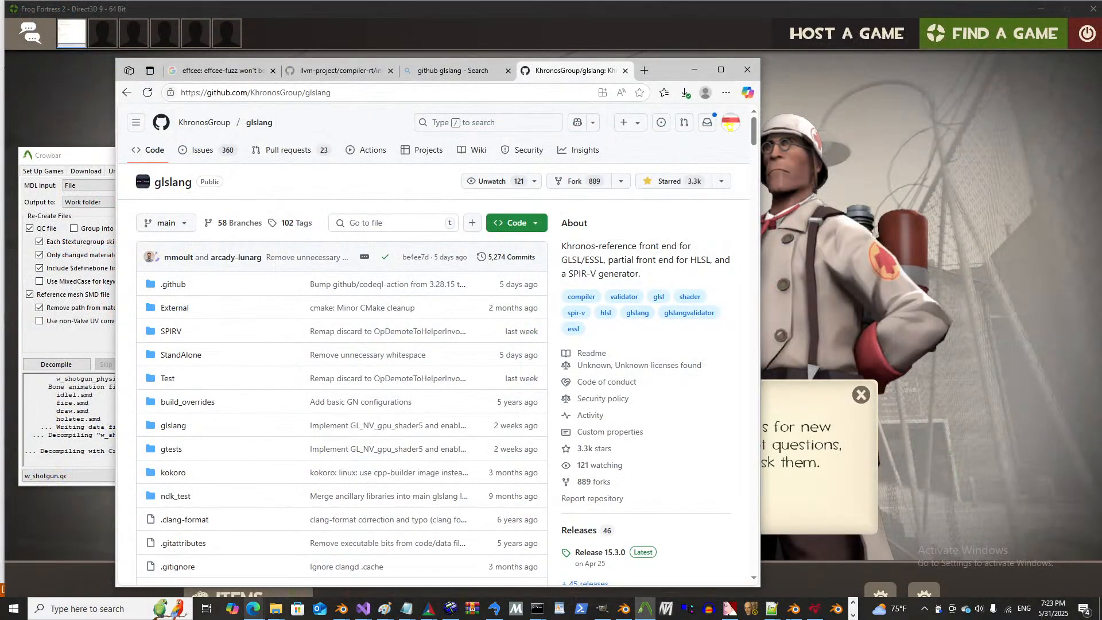
pyautogui.click(691, 69)
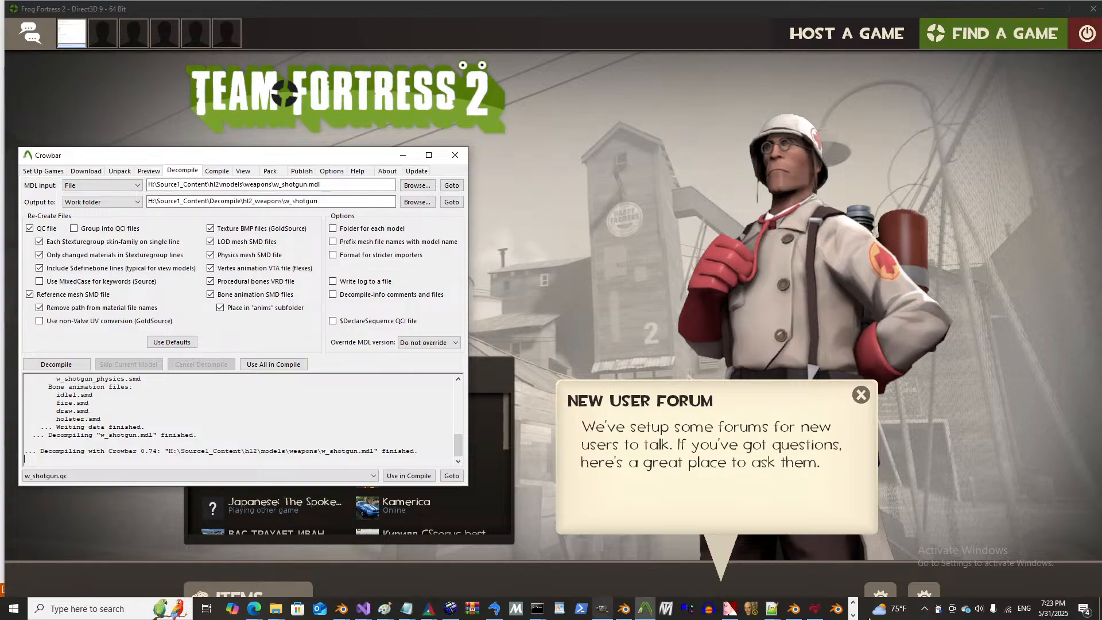
# Switch to the Firefox window with the Authoring a weapon entity article and move it fully into view.
pyautogui.click(853, 614)
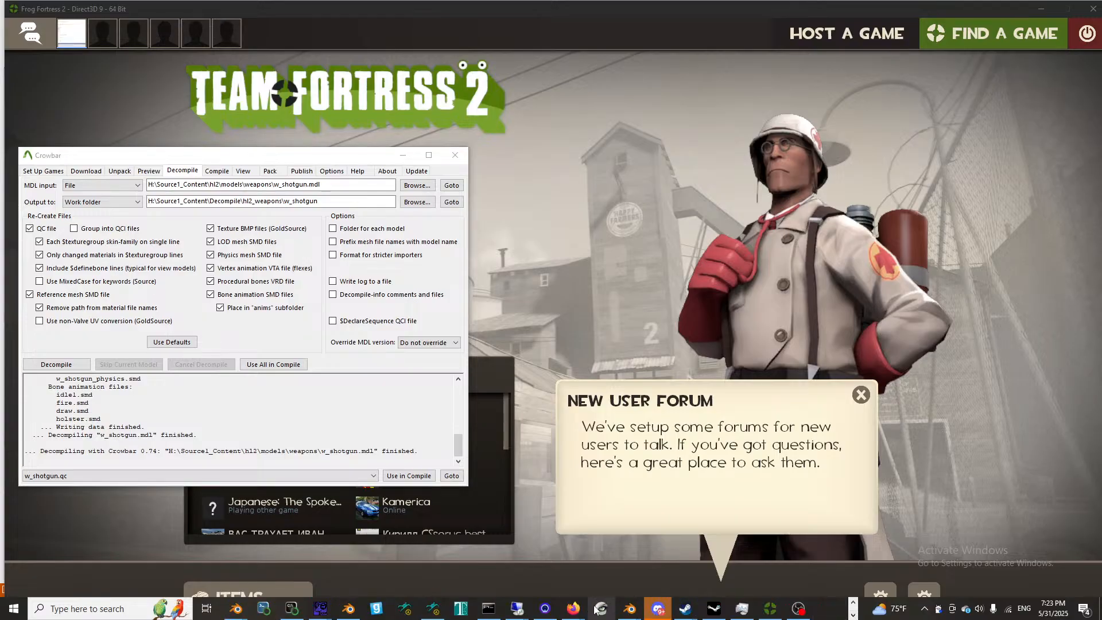
pyautogui.click(574, 608)
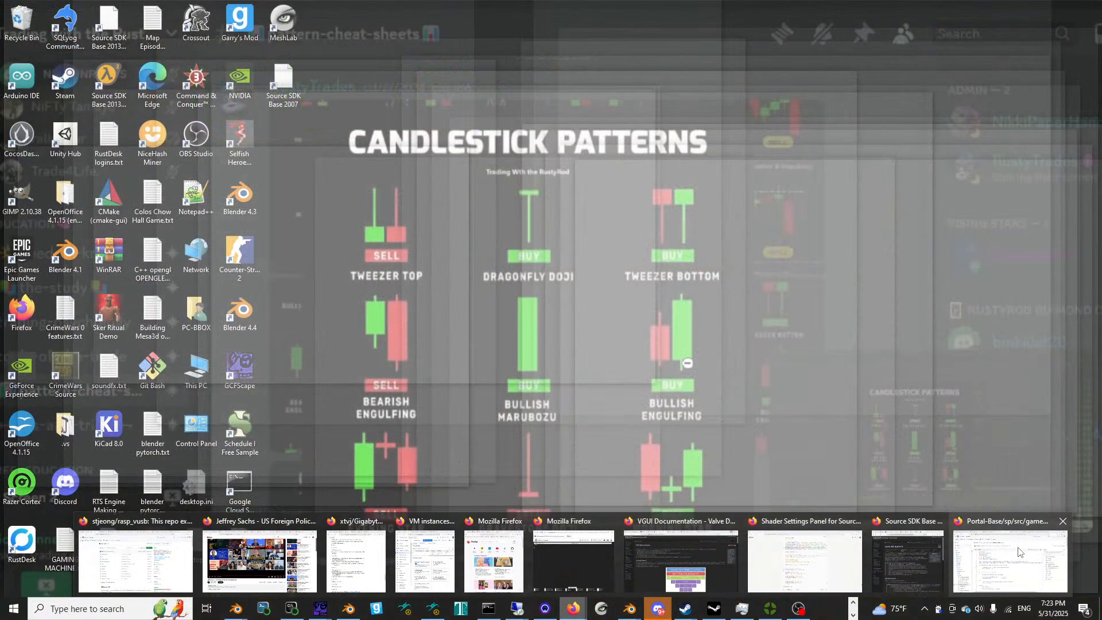
pyautogui.click(886, 549)
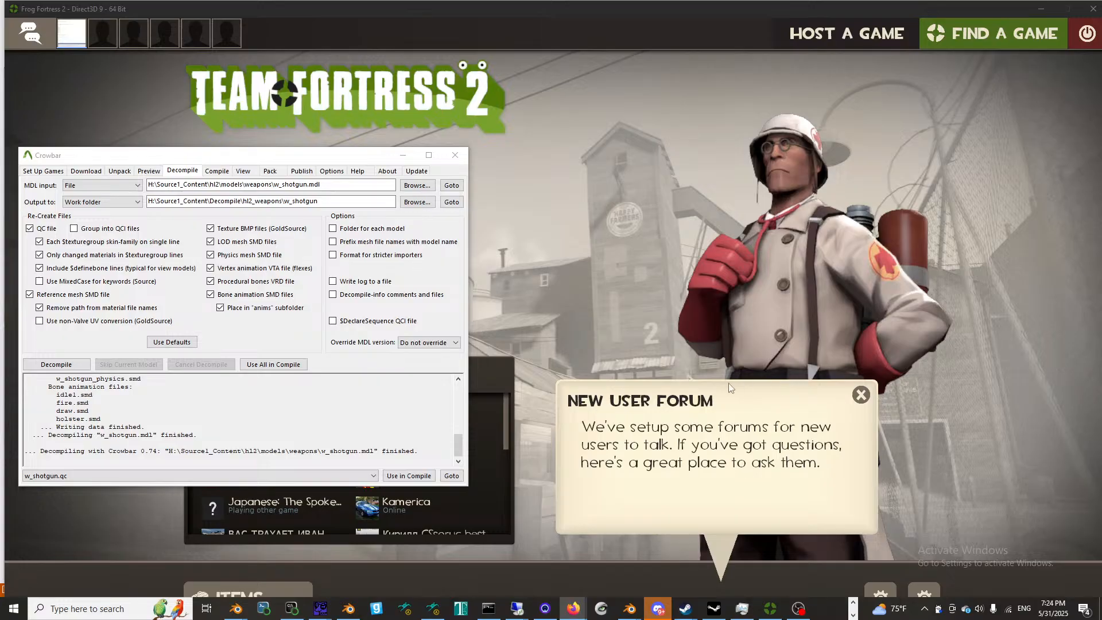
pyautogui.moveTo(1101, 57); pyautogui.dragTo(773, 42)
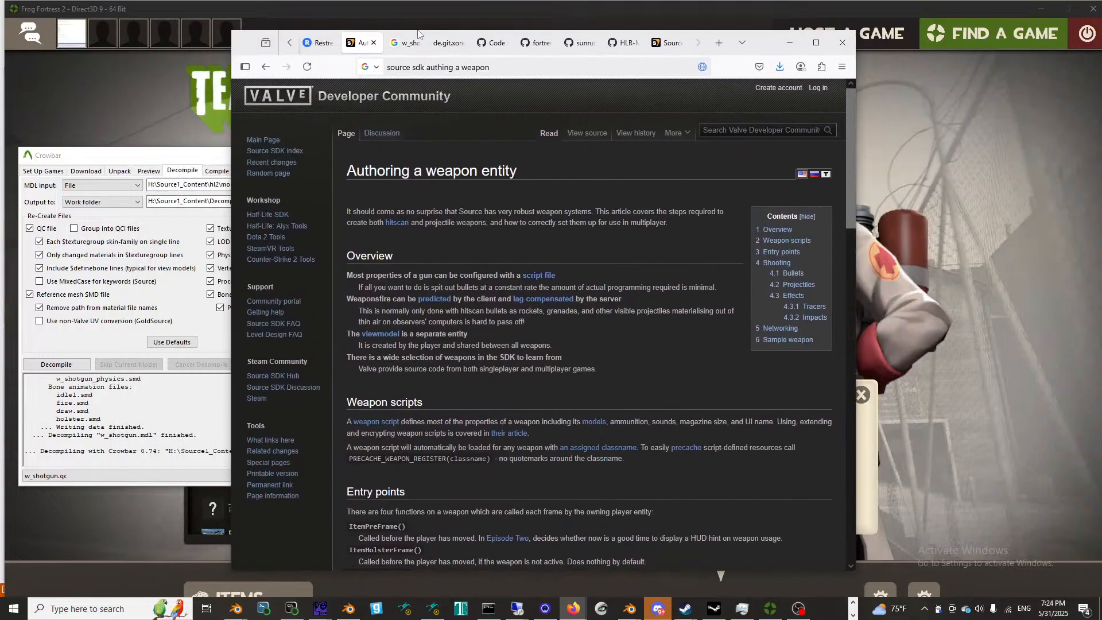
# Examine the weapon authoring article's sections on entry points, shooting and tracer effects code.
pyautogui.scroll(-5, 459, 287)
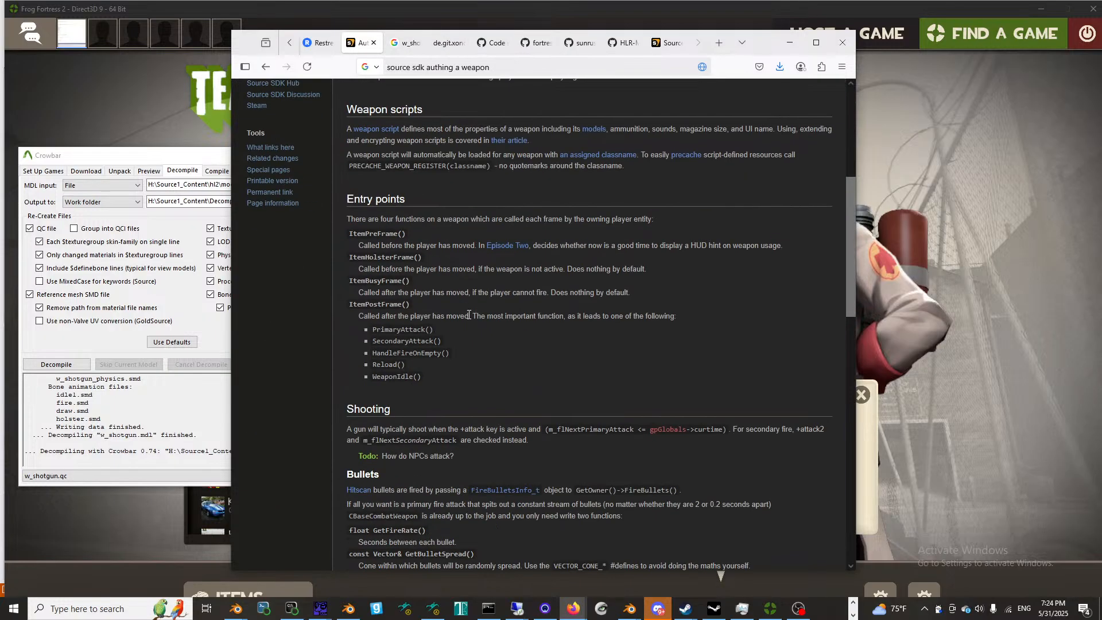
pyautogui.scroll(-15, 468, 314)
pyautogui.scroll(2, 470, 313)
pyautogui.scroll(1, 470, 313)
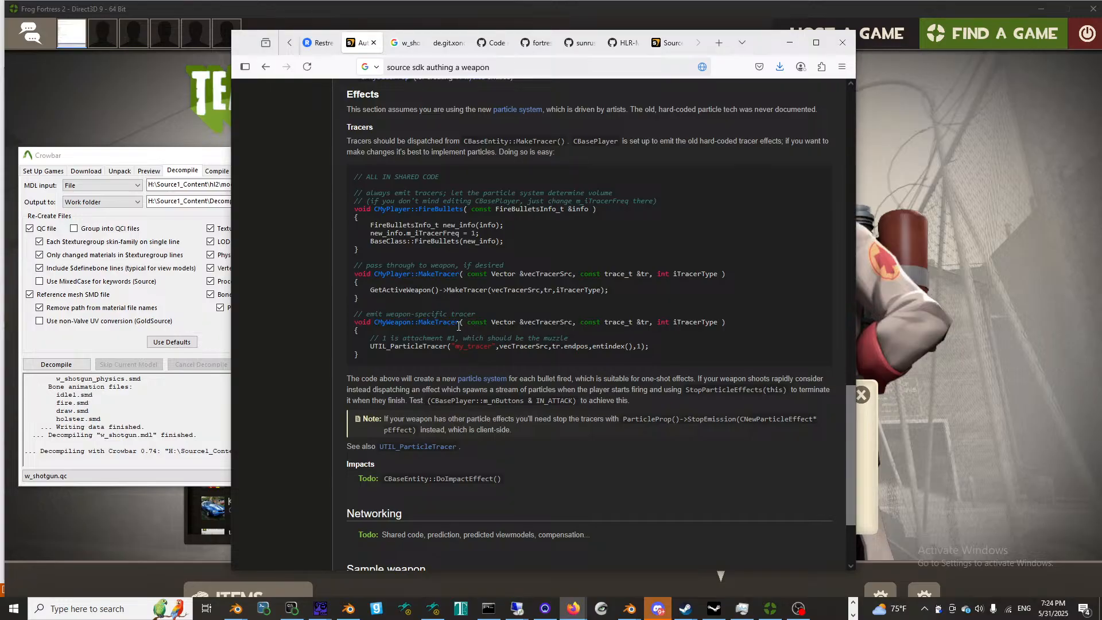
pyautogui.moveTo(452, 337); pyautogui.dragTo(548, 350)
pyautogui.click(398, 329)
pyautogui.click(548, 352)
pyautogui.click(852, 604)
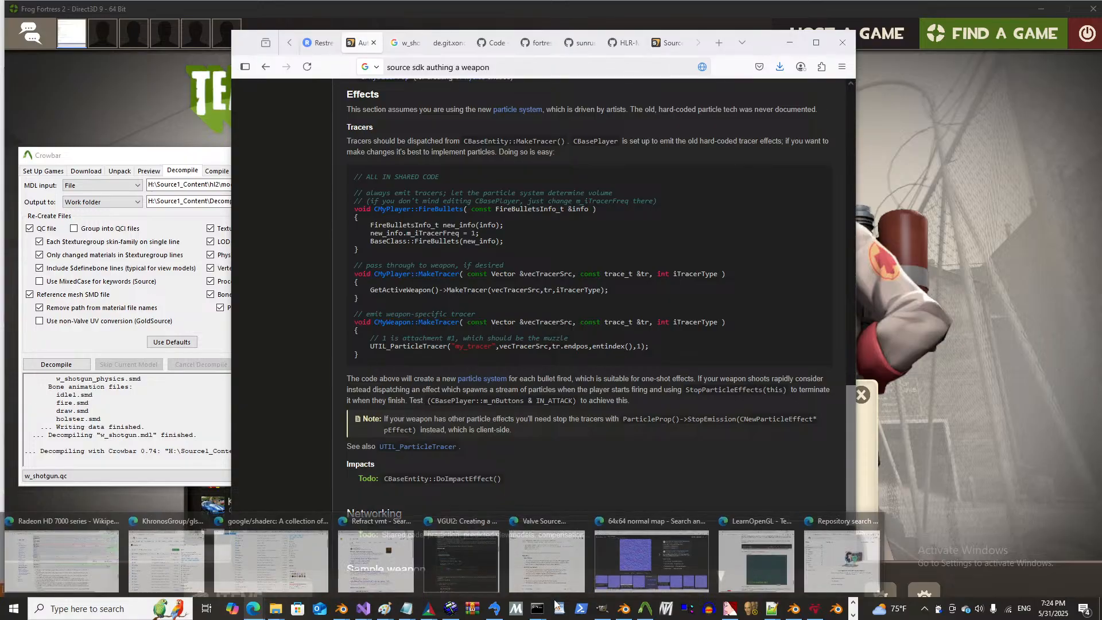
# Open the agib2.qc file from HLR-Model-Sources and examine its shotgun world model definition.
pyautogui.click(668, 43)
pyautogui.click(623, 42)
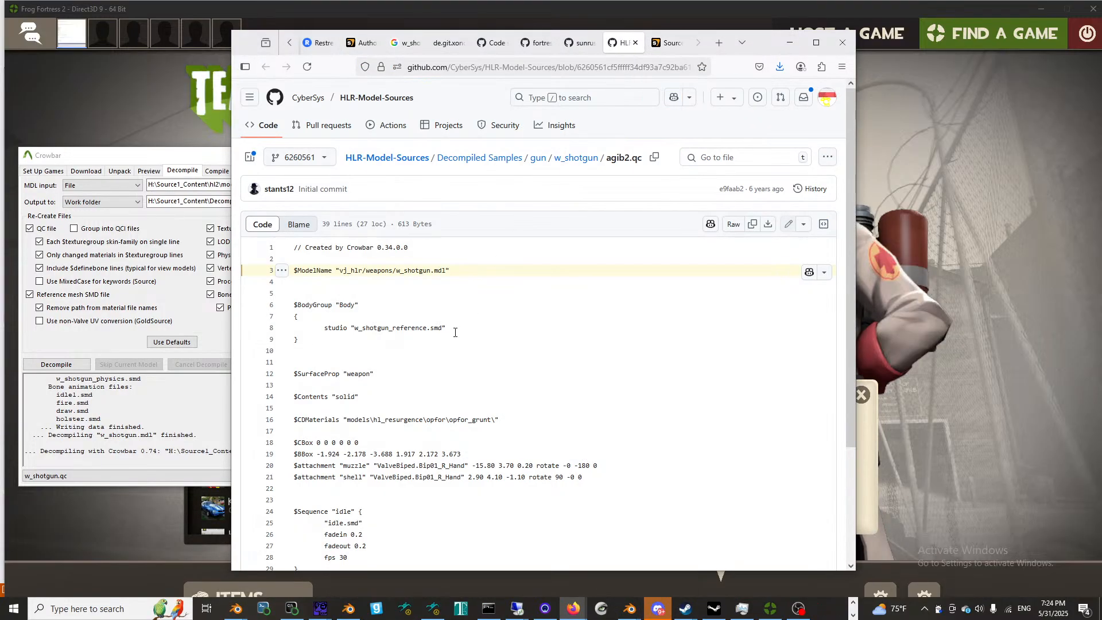
pyautogui.scroll(-3, 447, 310)
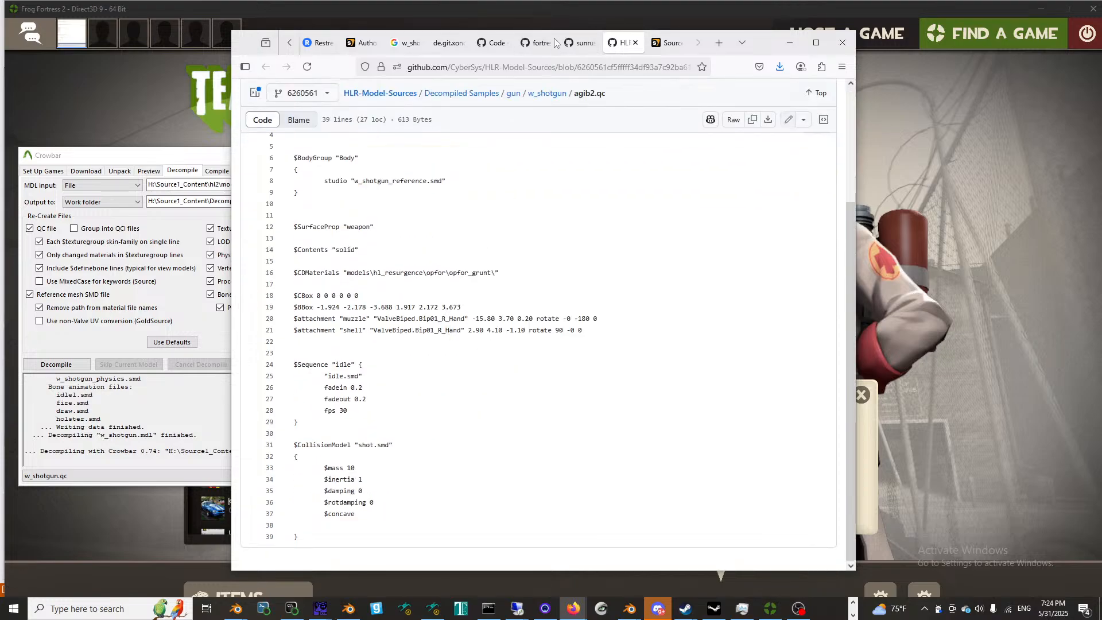
# Examine the w_shotgun.qc file from the fortressforever-models repository, including its sequences and collision model.
pyautogui.click(576, 43)
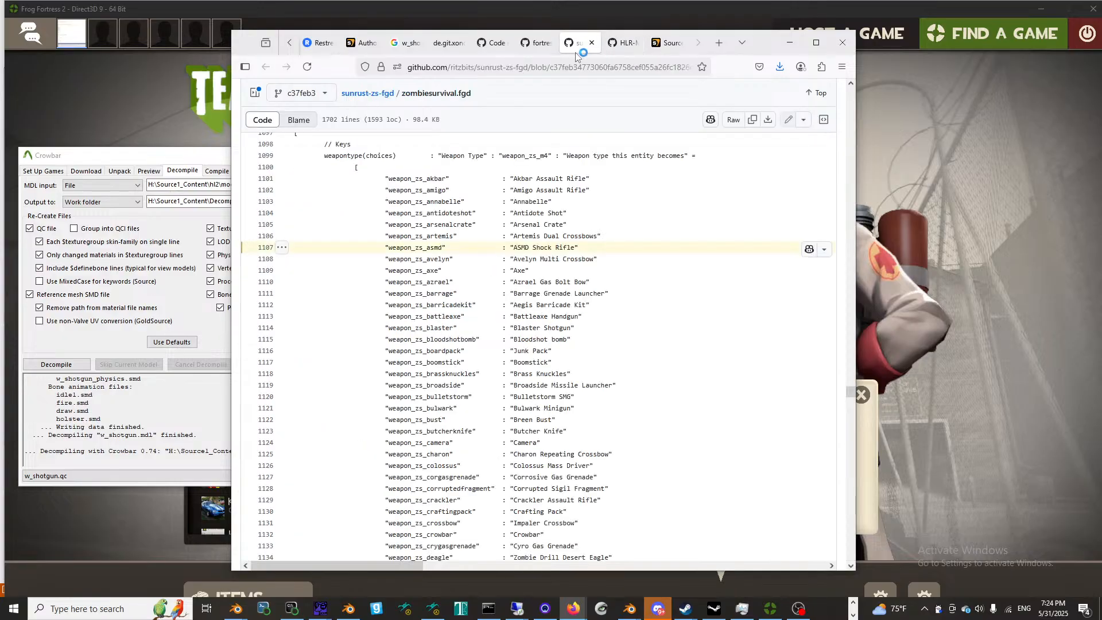
pyautogui.click(533, 46)
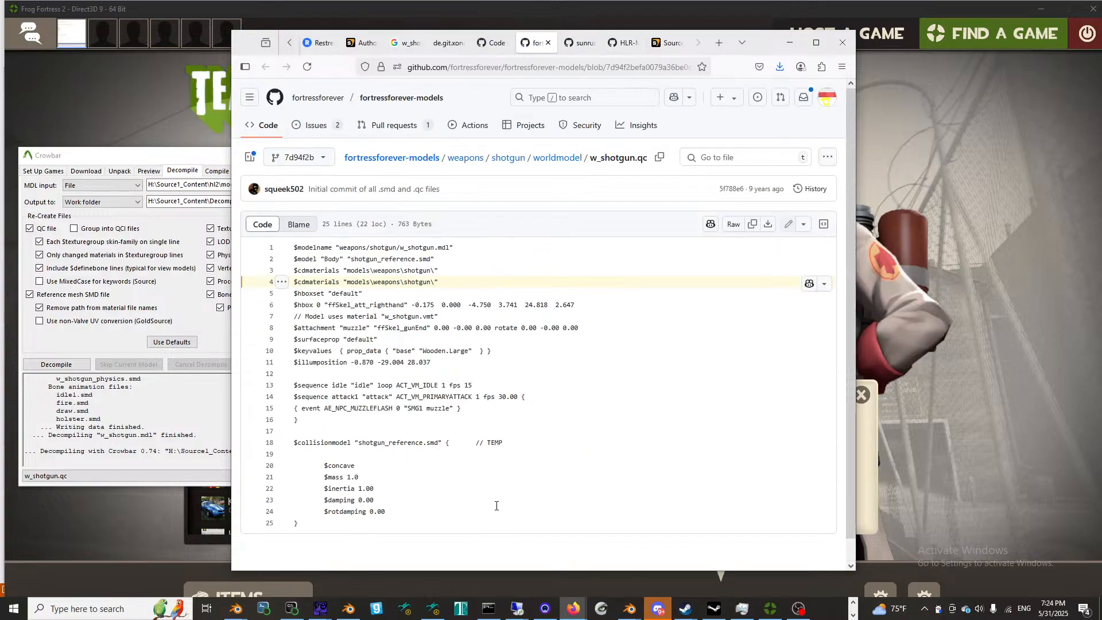
pyautogui.moveTo(573, 608)
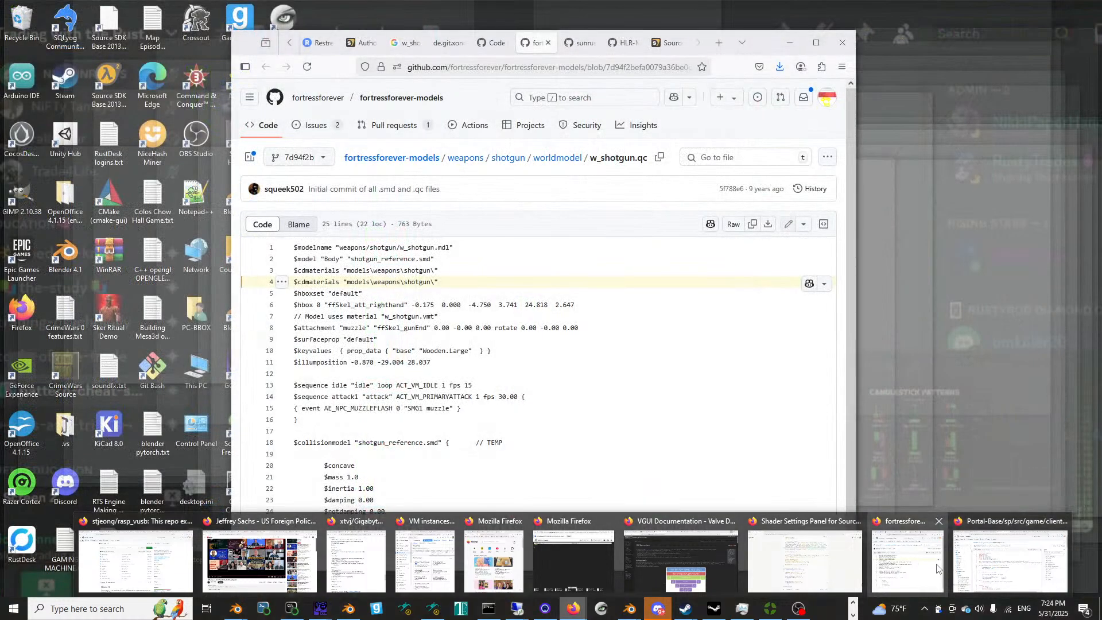
pyautogui.click(937, 568)
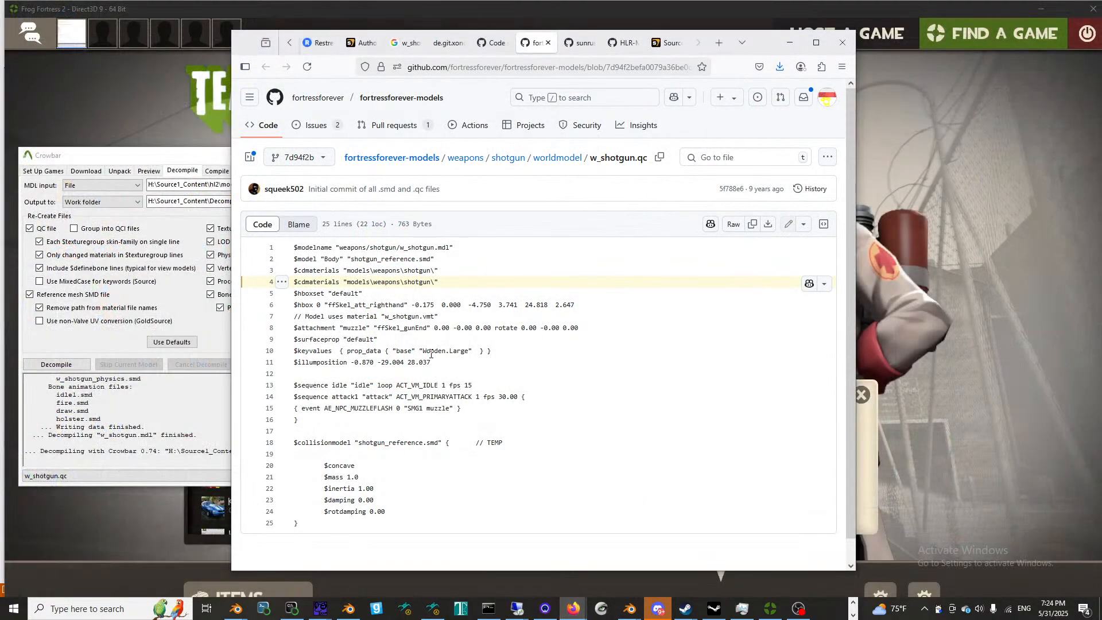
pyautogui.scroll(-1, 430, 355)
pyautogui.scroll(1, 469, 381)
# Return to agib2.qc in HLR-Model-Sources and review its attachments, idle sequence and collision settings.
pyautogui.click(578, 43)
pyautogui.click(623, 42)
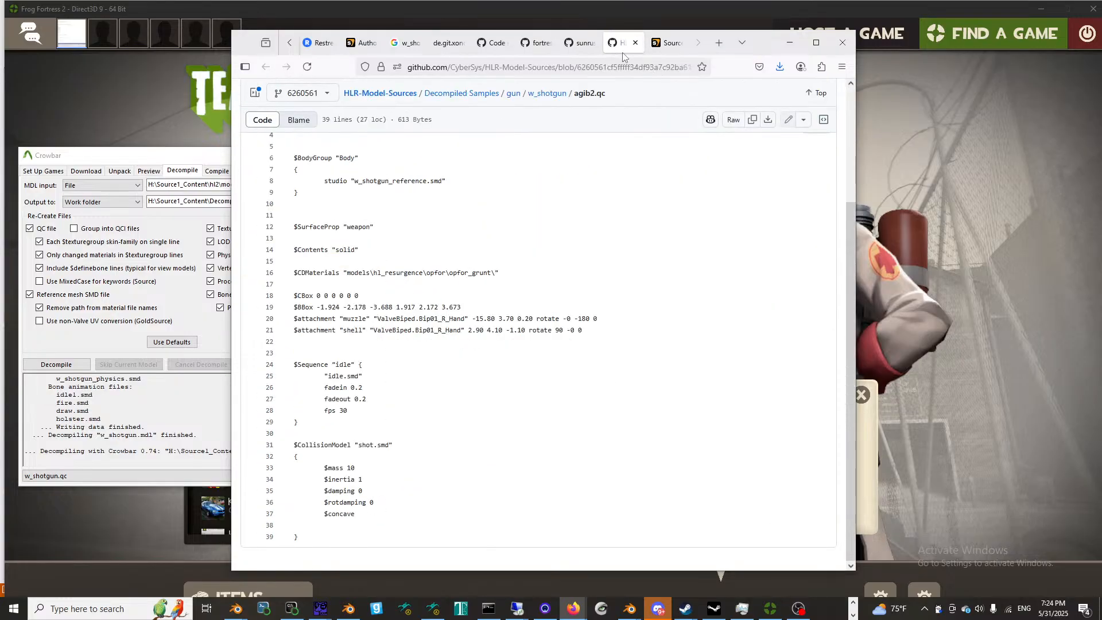
pyautogui.scroll(5, 424, 335)
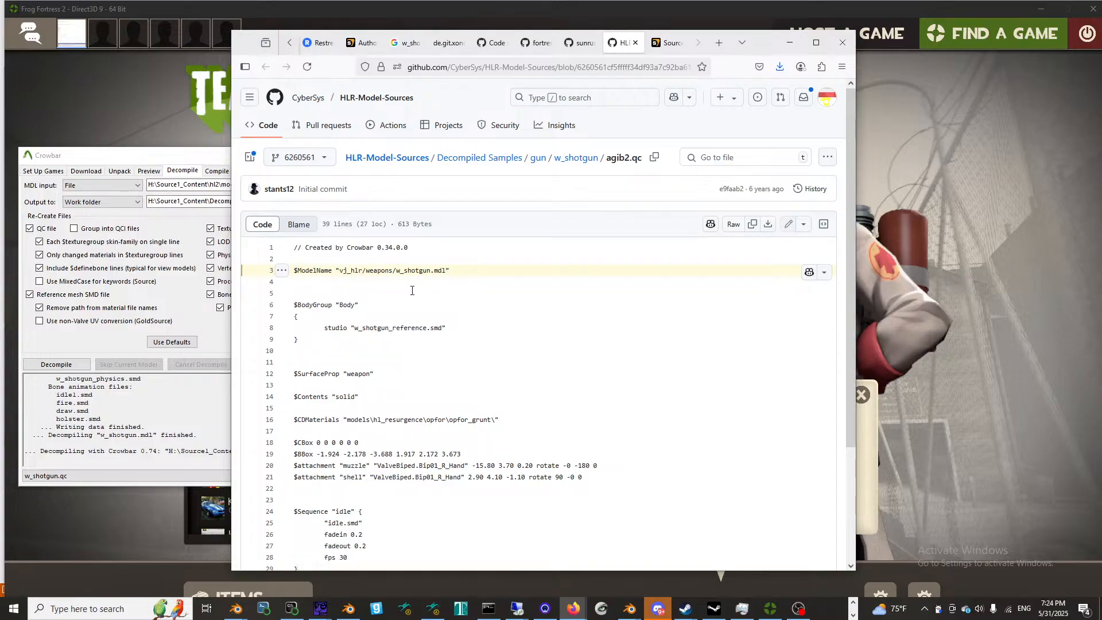
pyautogui.scroll(-3, 413, 291)
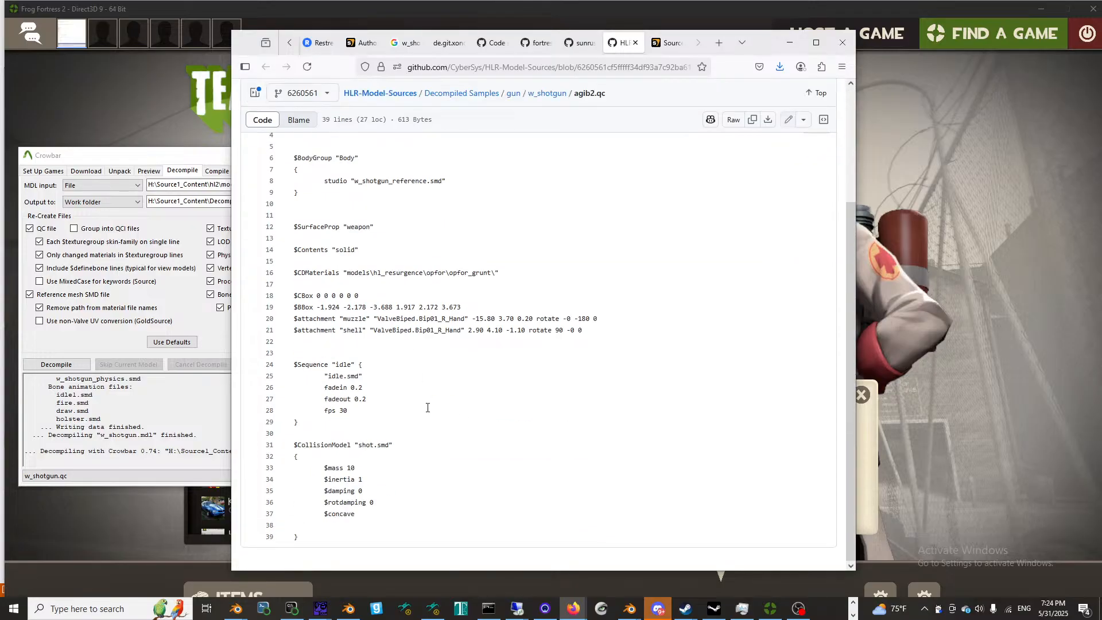
pyautogui.scroll(3, 427, 407)
pyautogui.scroll(-2, 427, 408)
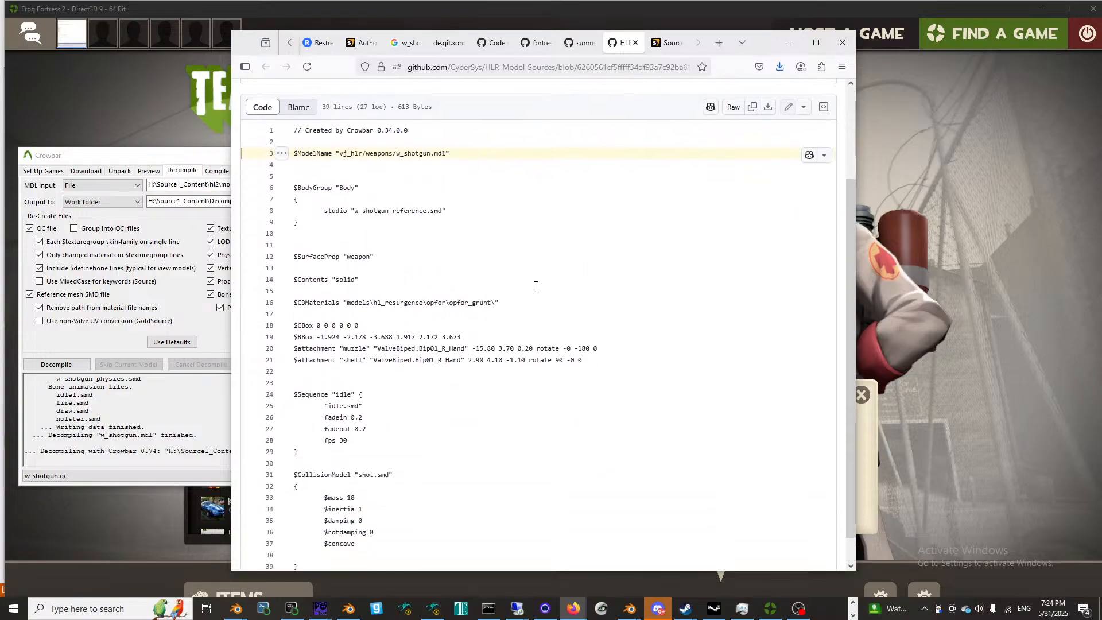
# From the GitHub code search results, open the modelfusing_1 basemodel w_shotgun.qc result in a new tab.
pyautogui.click(580, 44)
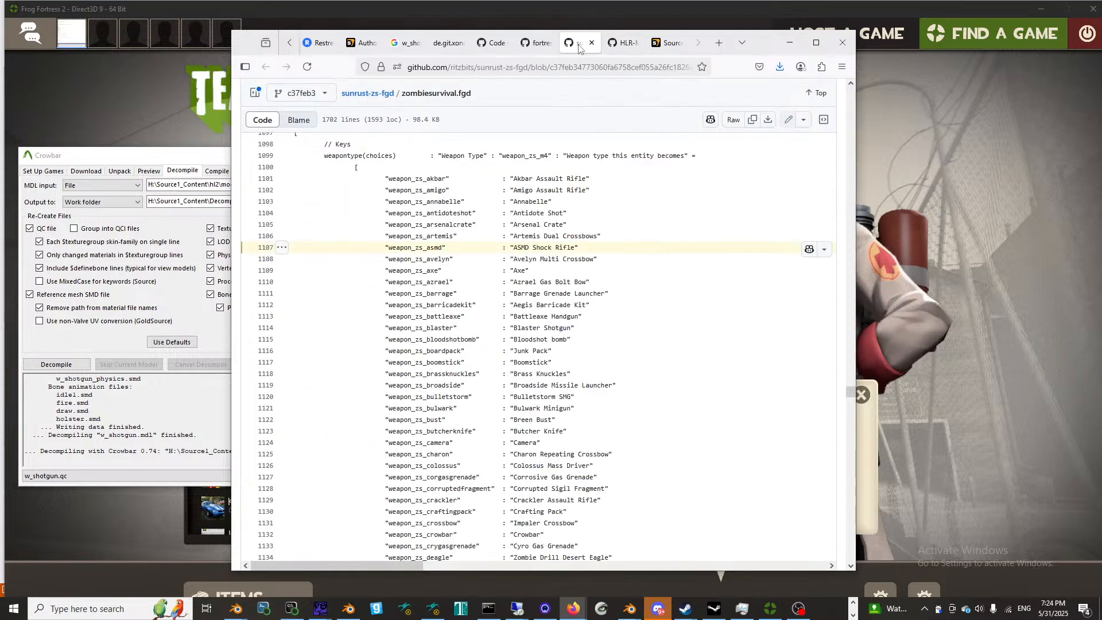
pyautogui.click(493, 45)
pyautogui.scroll(-4, 517, 290)
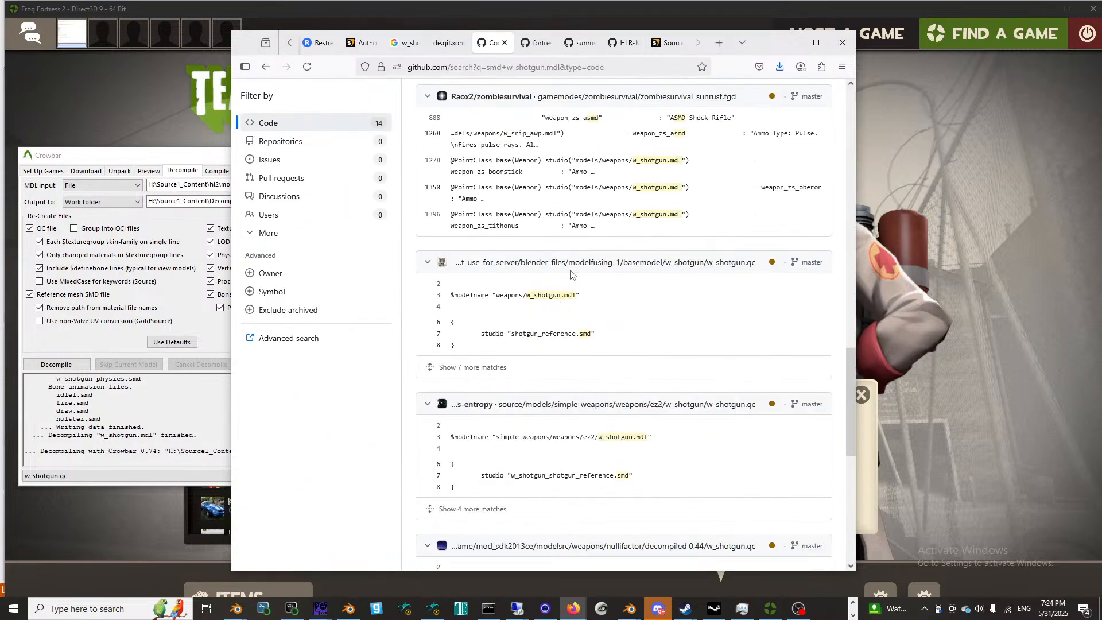
pyautogui.rightClick(568, 271)
pyautogui.click(573, 276)
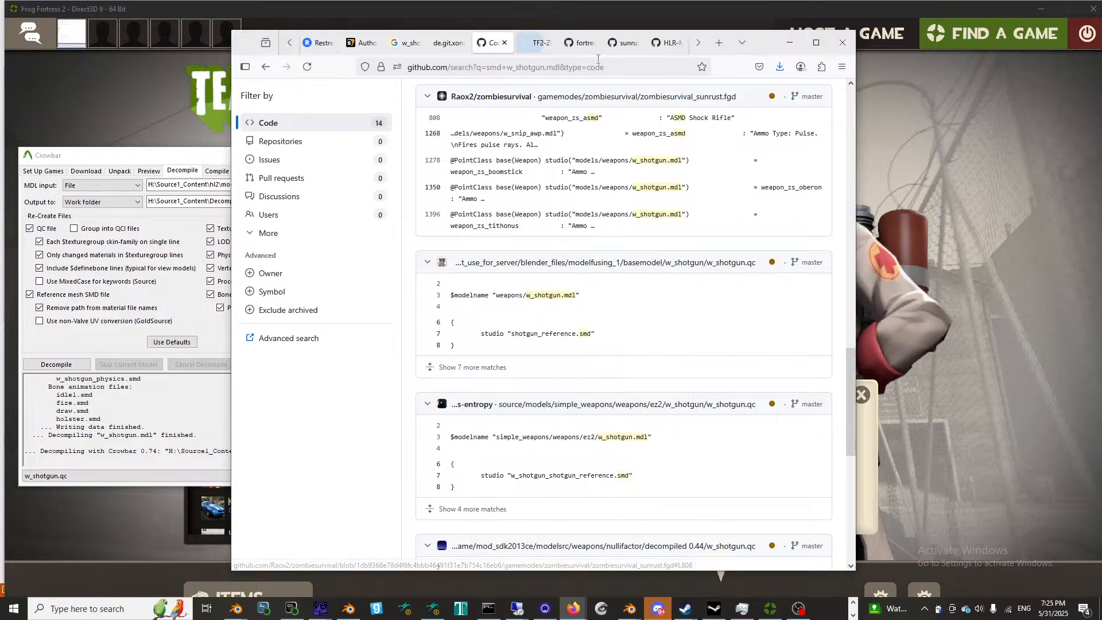
# Examine the TF2-Zombie-Riot w_shotgun.qc file's attachments, bone definitions and idle, fire, draw and holster sequences.
pyautogui.click(537, 42)
pyautogui.scroll(-3, 469, 270)
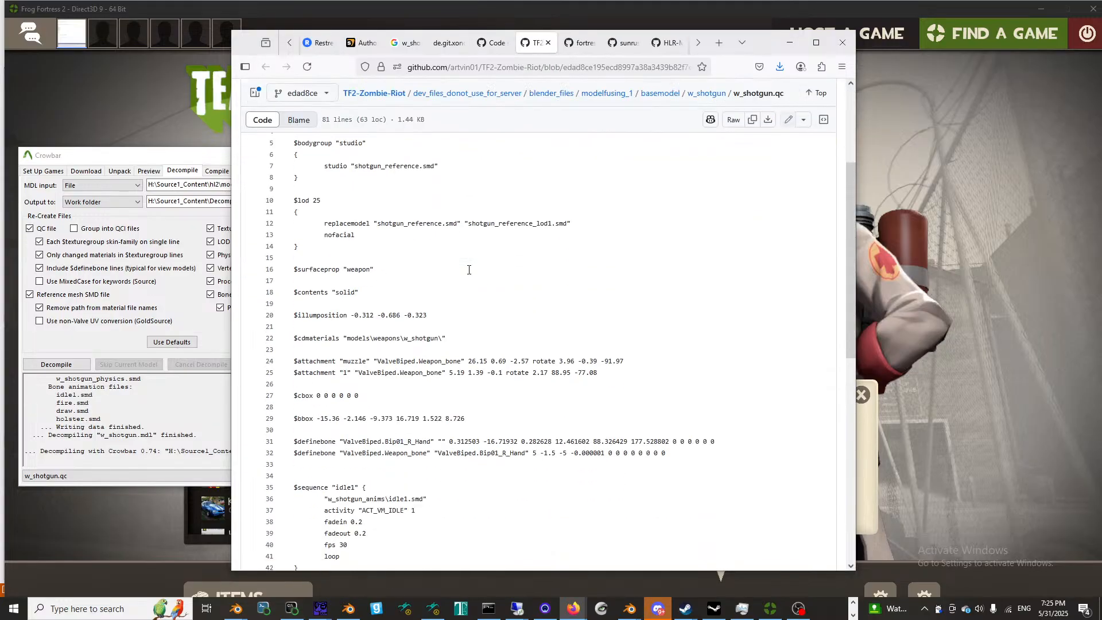
pyautogui.scroll(-12, 468, 269)
pyautogui.scroll(5, 468, 270)
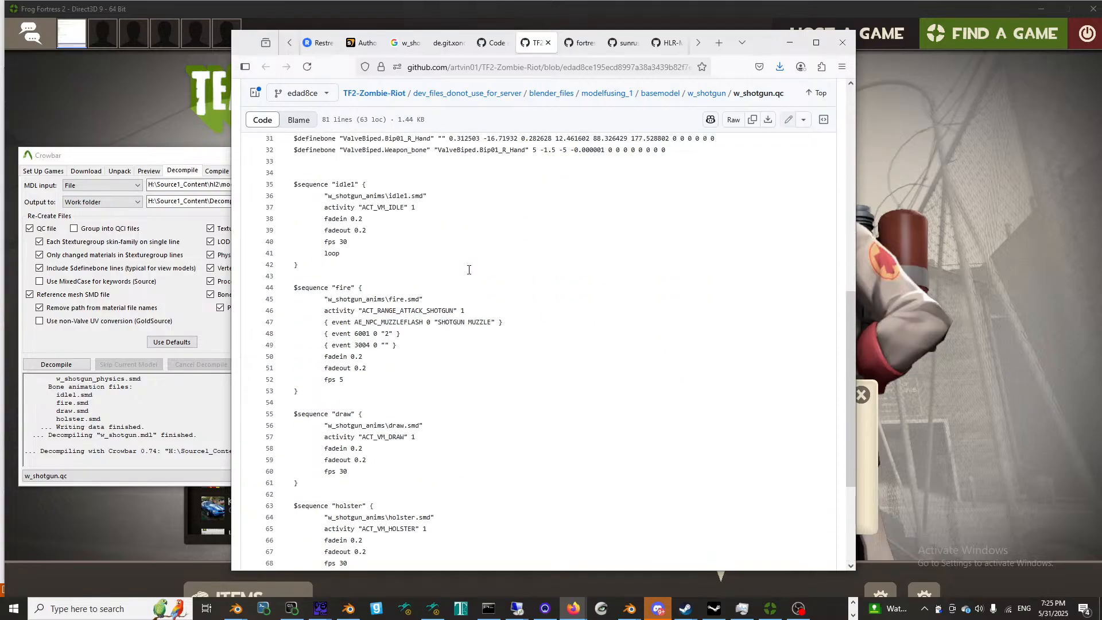
pyautogui.scroll(5, 469, 269)
pyautogui.scroll(3, 449, 302)
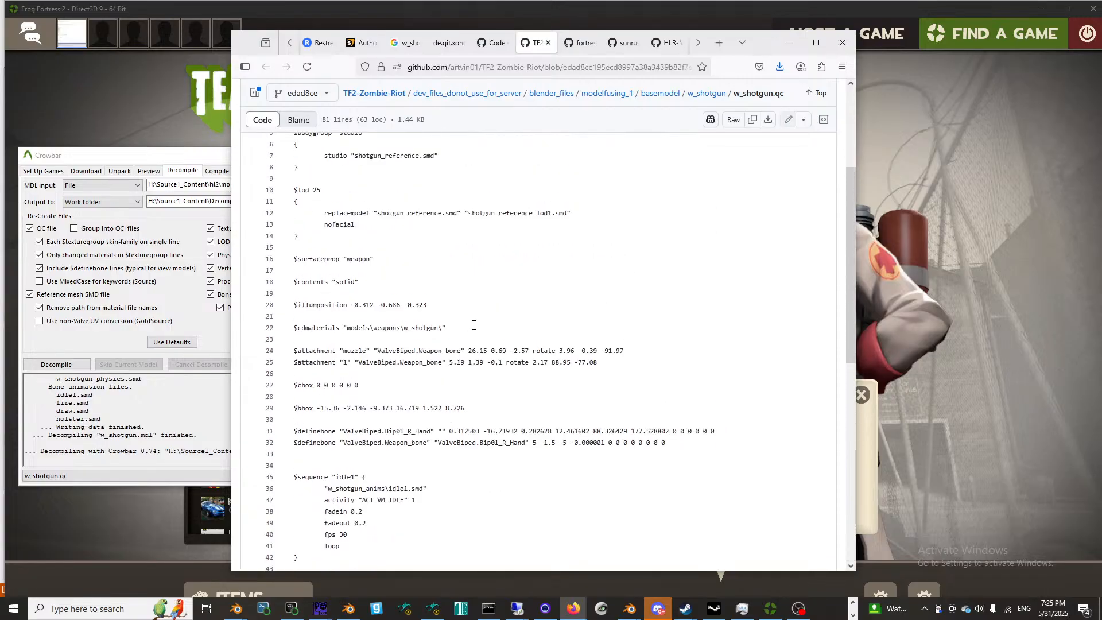
# Minimize Firefox and copy Crowbar's decompile output folder path for w_shotgun.
pyautogui.click(789, 43)
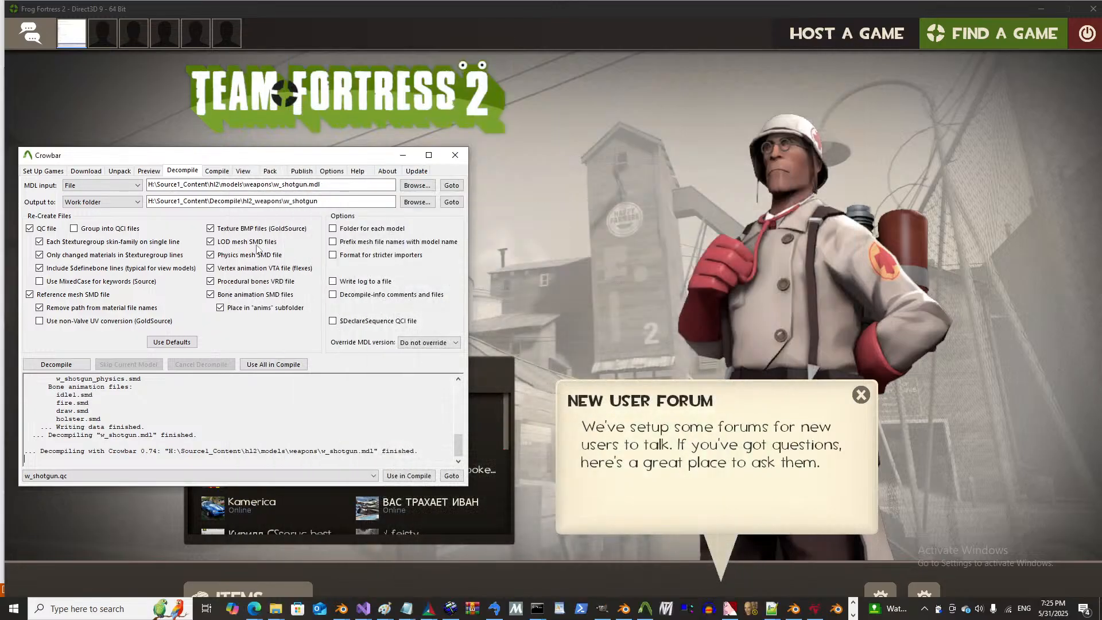
pyautogui.doubleClick(305, 200)
pyautogui.rightClick(198, 202)
pyautogui.click(245, 240)
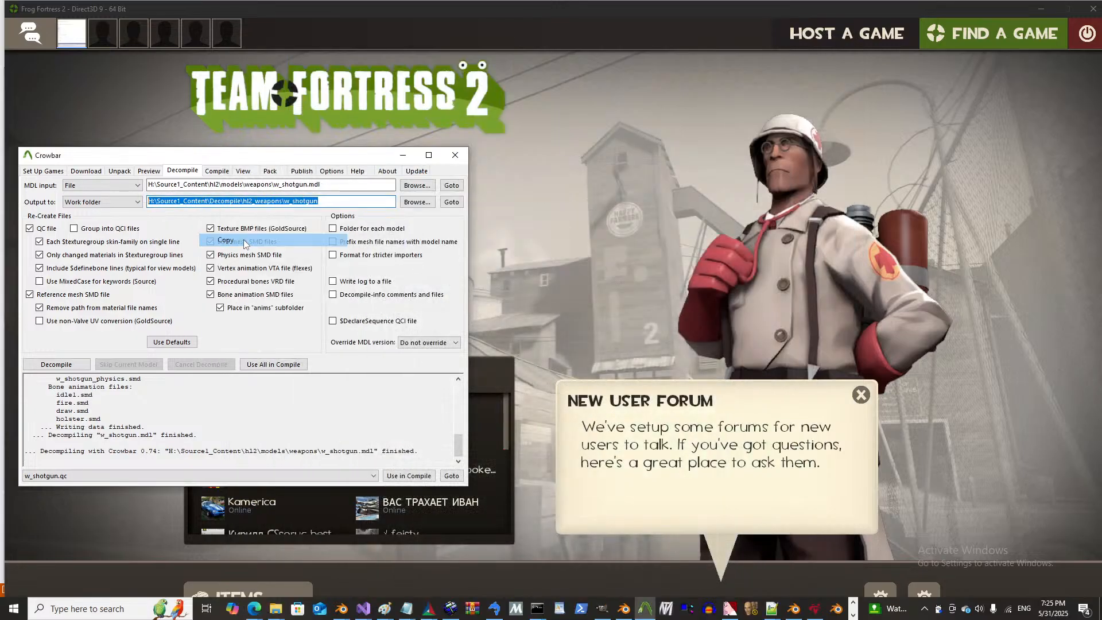
# In File Explorer, go to the decompile folder H:\Source1_Content\Decompile\hl2_weapons\w_shotgun using the copied path.
pyautogui.click(276, 609)
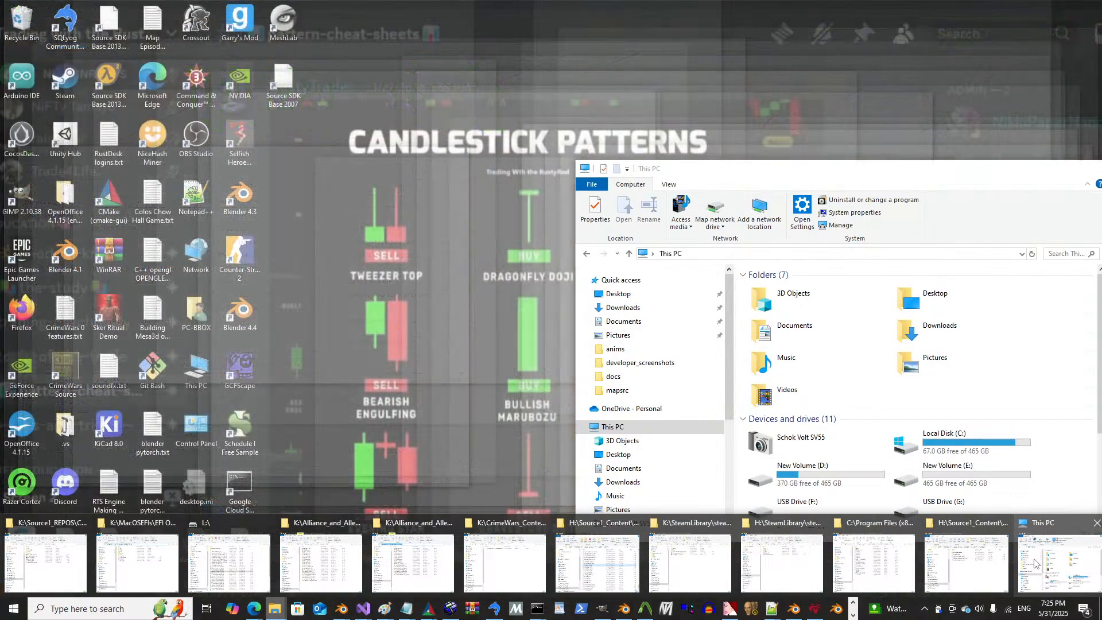
pyautogui.click(1035, 562)
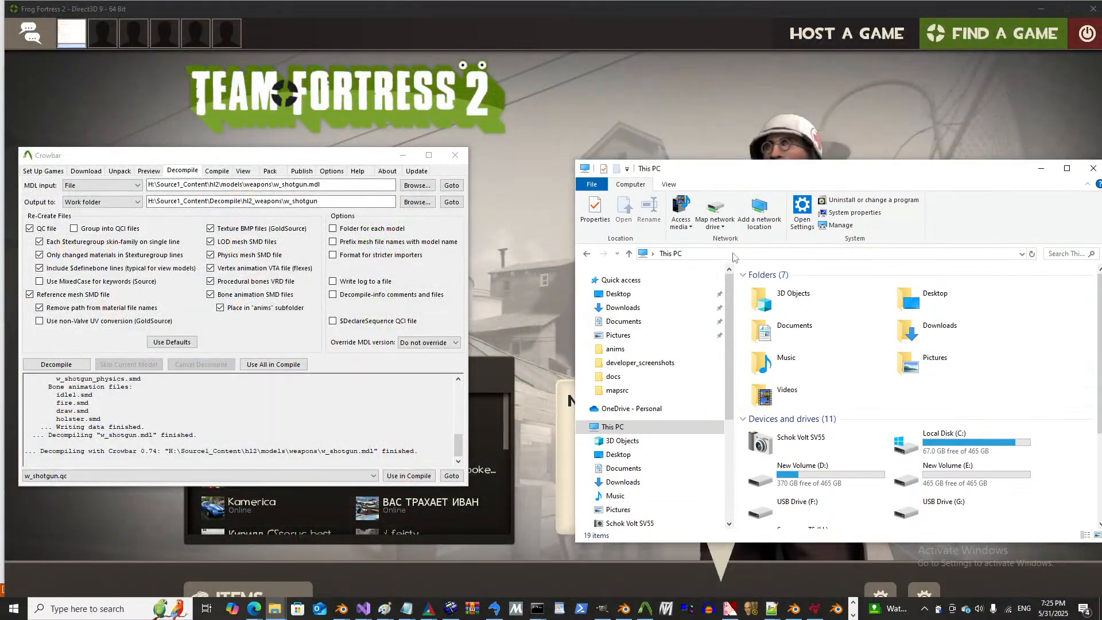
pyautogui.click(732, 255)
pyautogui.hotkey('ctrl', 'v')
pyautogui.hotkey('ctrl', 'a')
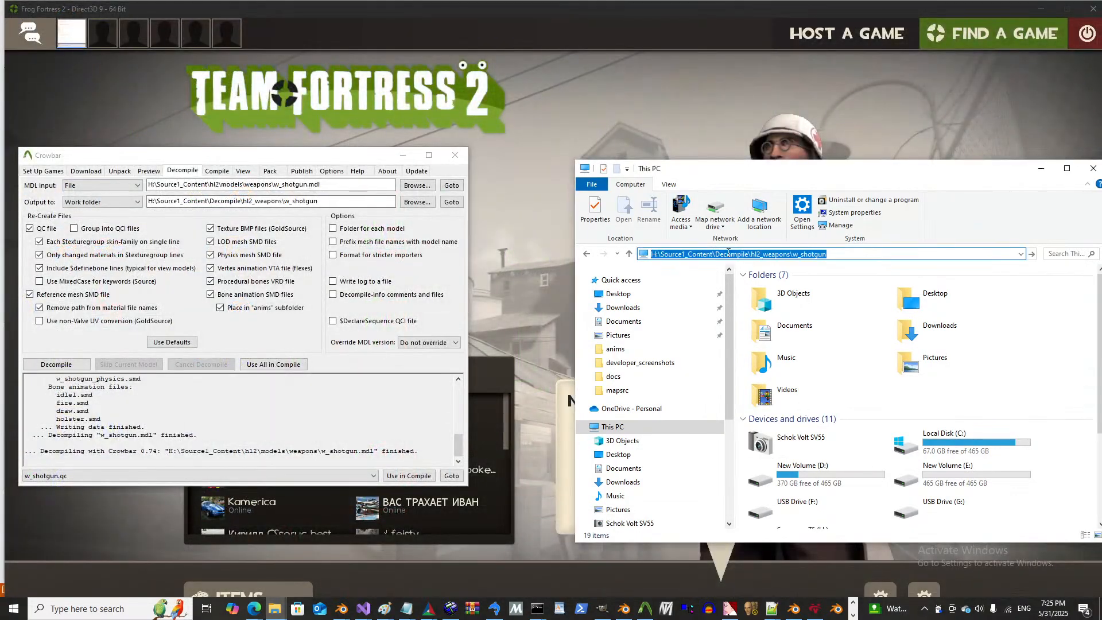
pyautogui.press('Return')
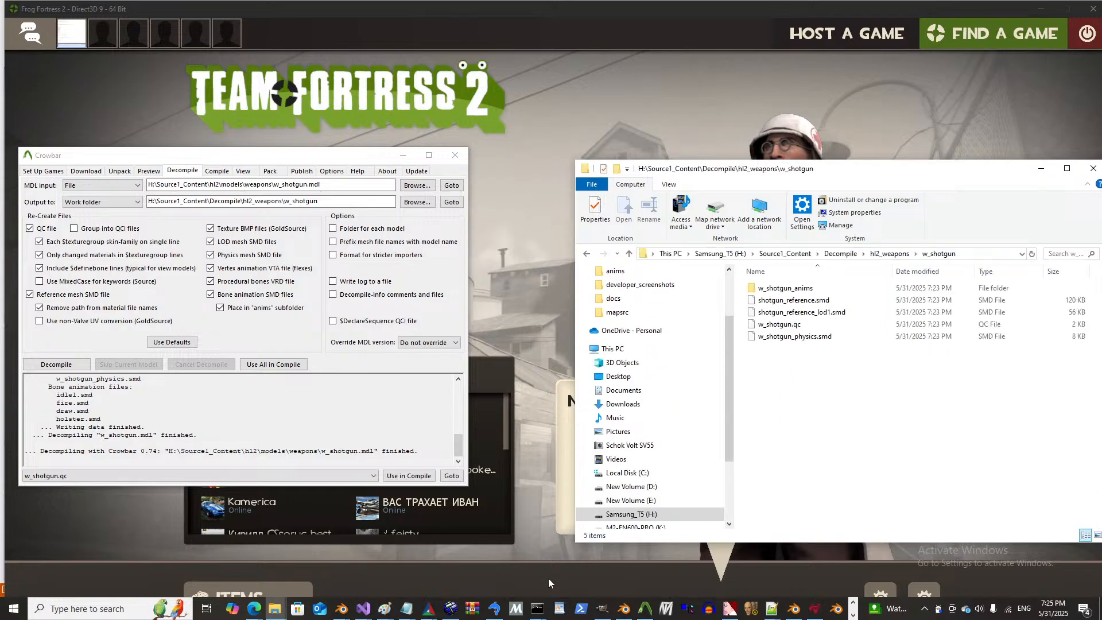
pyautogui.hotkey('alt', 'Tab')
pyautogui.hotkey('alt', 'Tab')
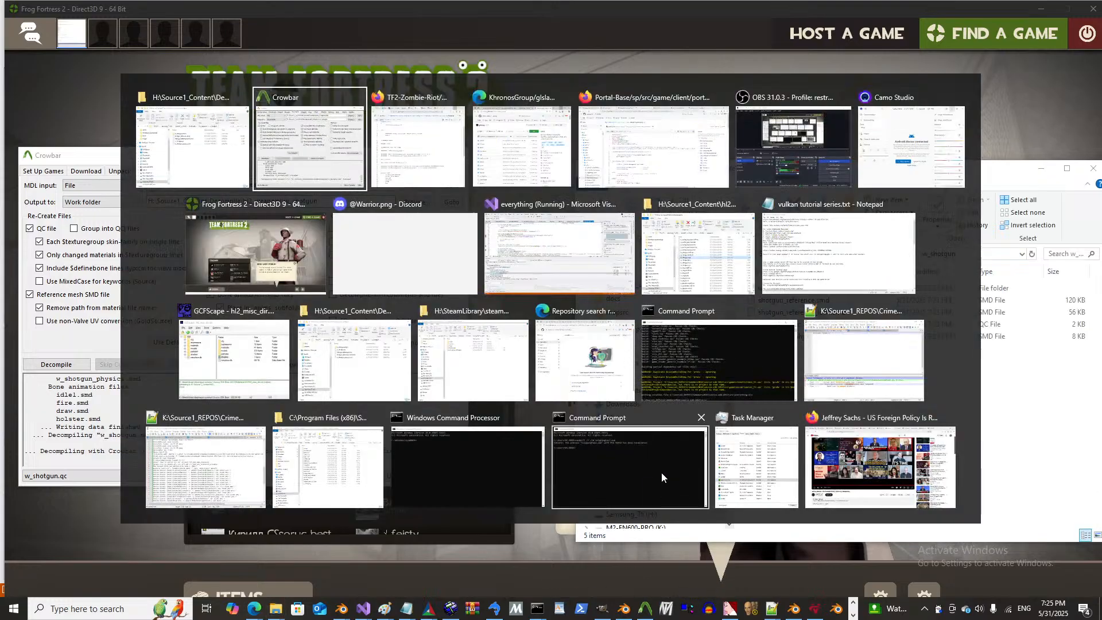
pyautogui.hotkey('alt', 'Tab')
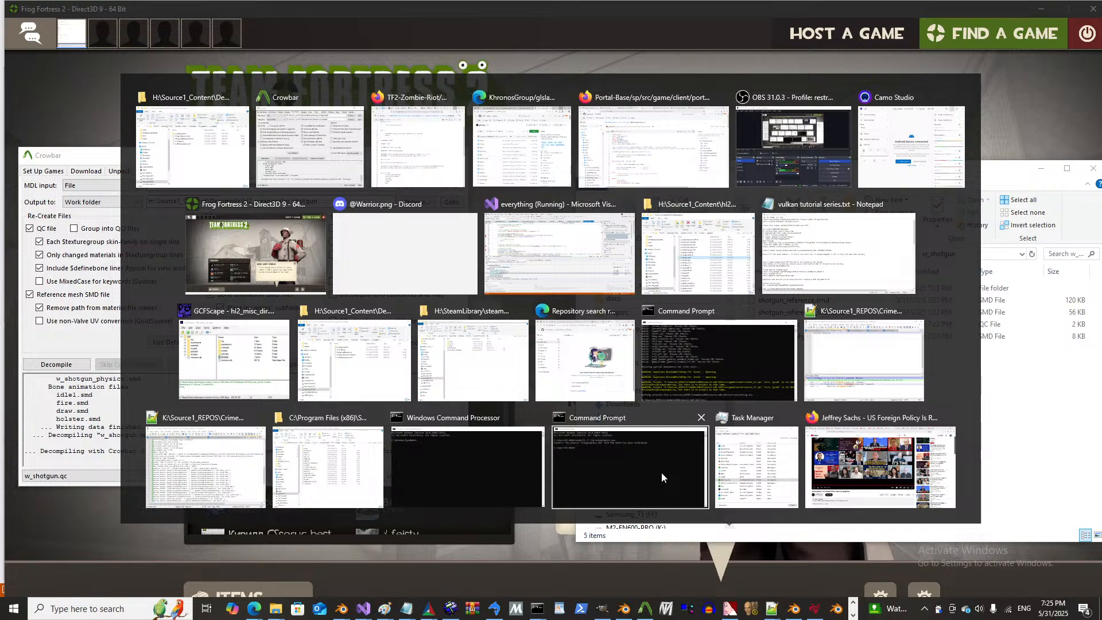
pyautogui.press('Escape')
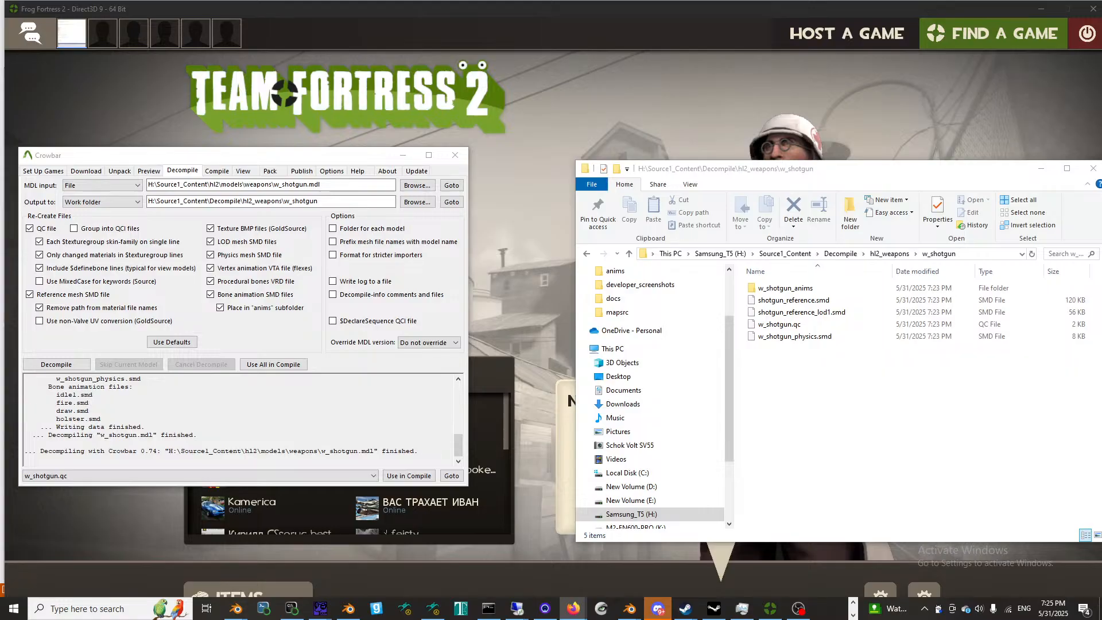
# Bring the Firefox window back into view and search Google in a new tab for "mapbase qc w_shotgun.mdl".
pyautogui.moveTo(1101, 40); pyautogui.dragTo(659, 46)
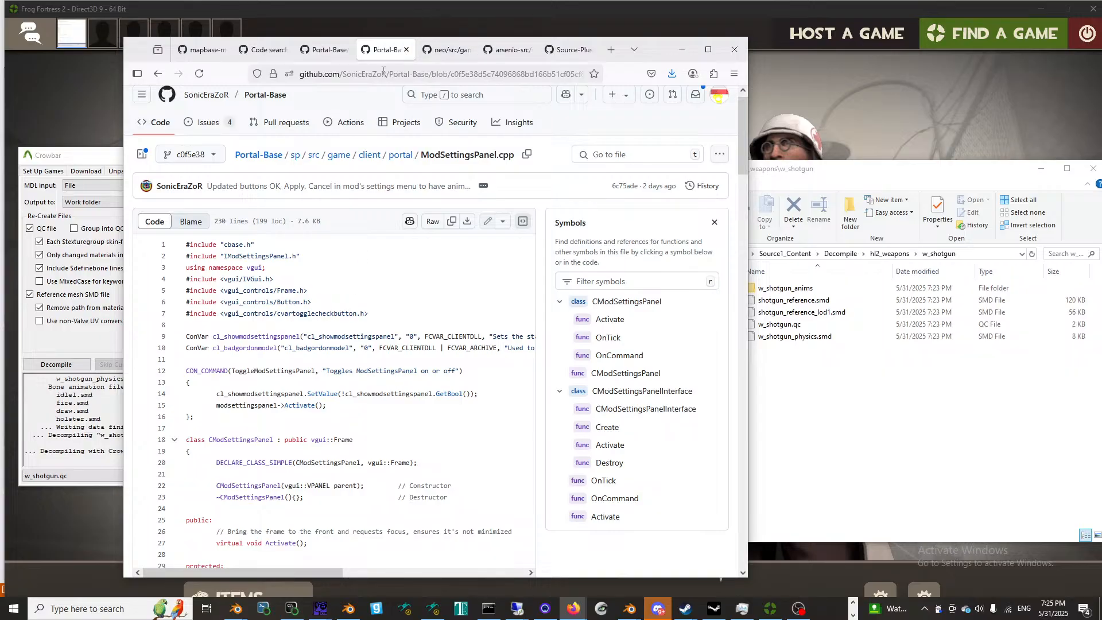
pyautogui.click(579, 54)
pyautogui.click(611, 50)
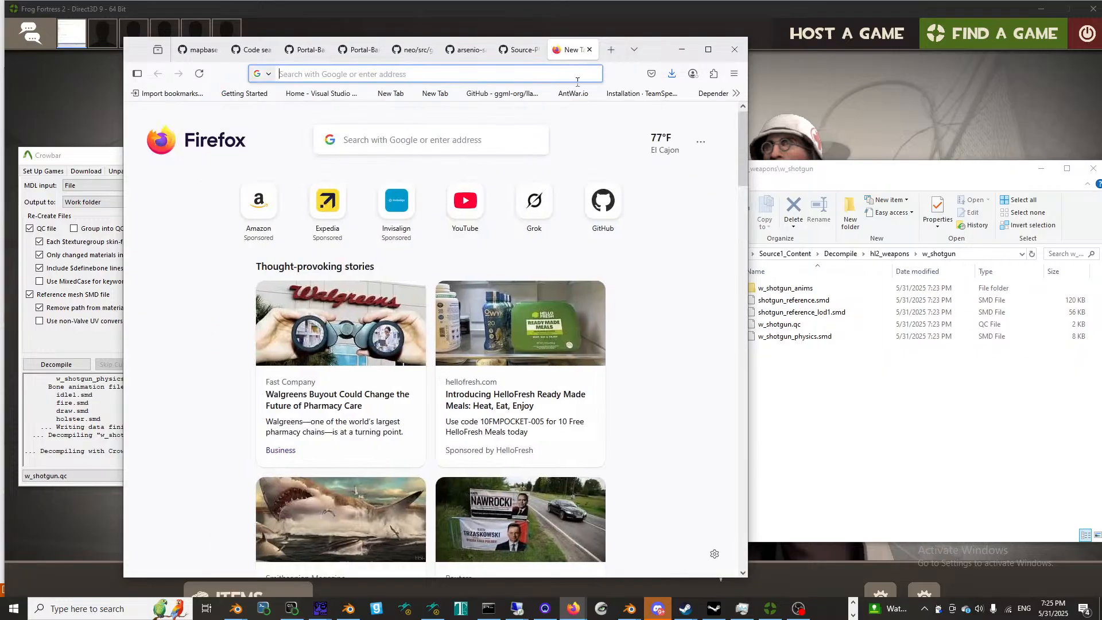
pyautogui.write('m')
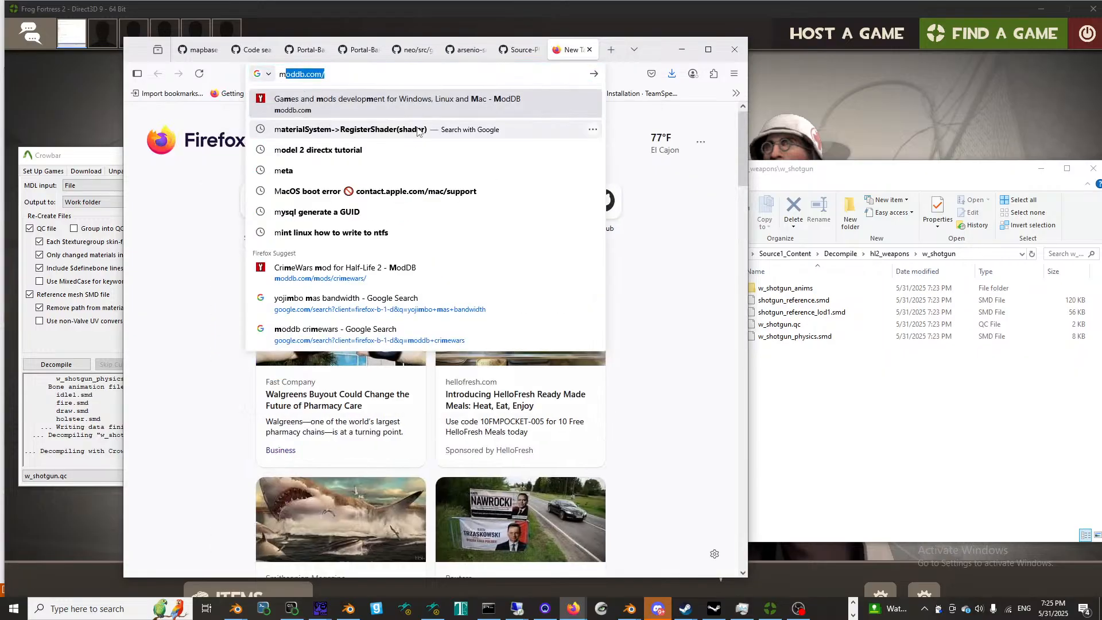
pyautogui.write('apbase ')
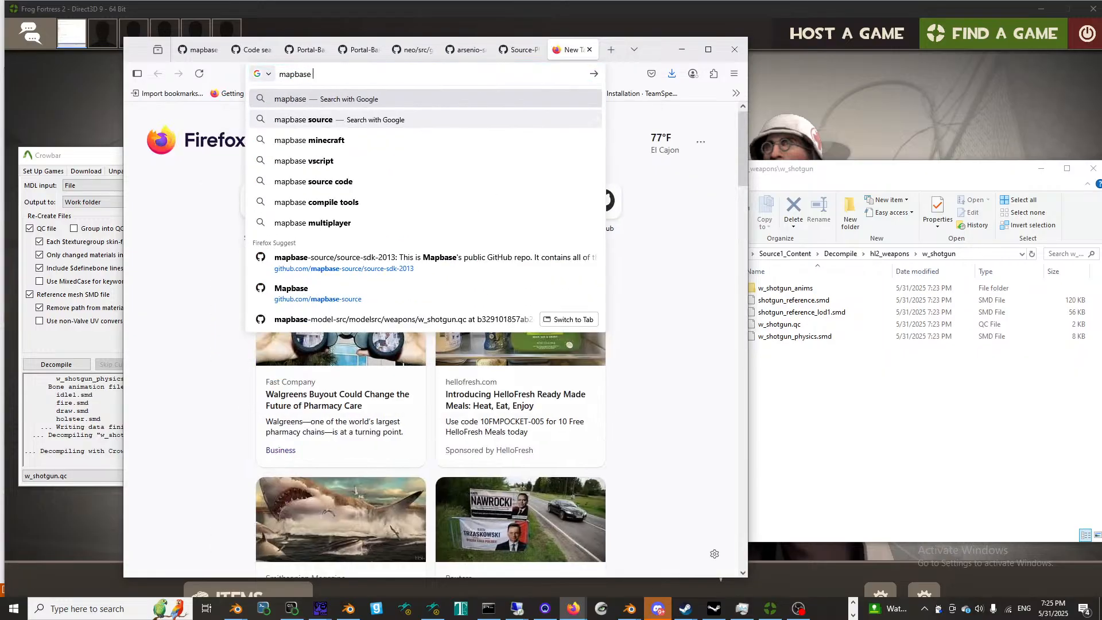
pyautogui.write('qc shotgun')
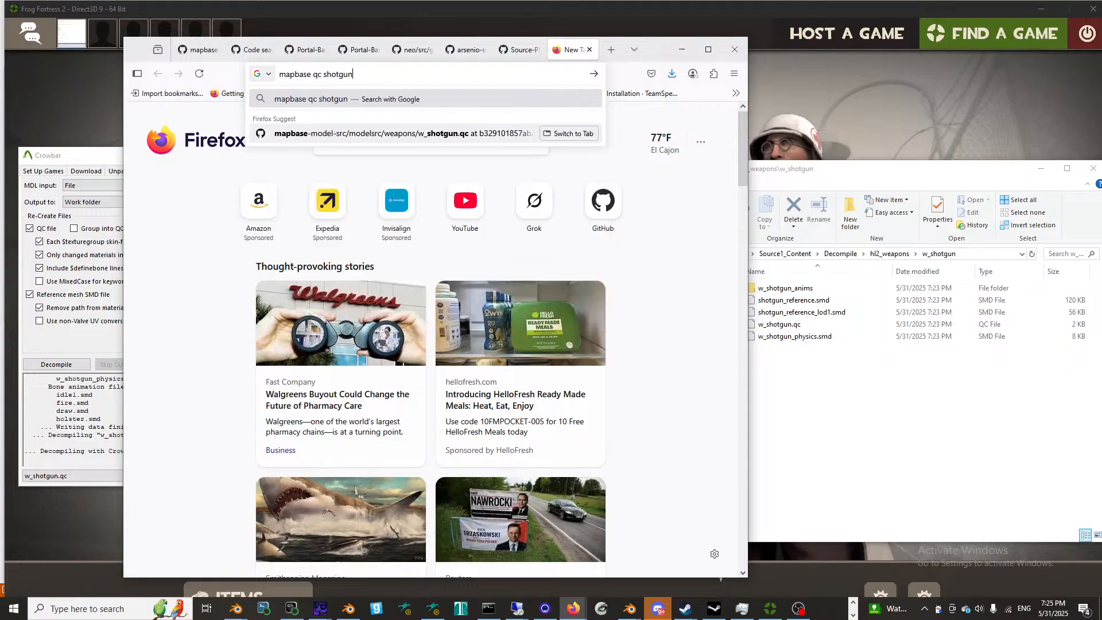
pyautogui.press('BackSpace')
pyautogui.press('BackSpace')
pyautogui.press('BackSpace')
pyautogui.press('BackSpace')
pyautogui.press('BackSpace')
pyautogui.press('BackSpace')
pyautogui.press('BackSpace')
pyautogui.write('w_shotgun.mdl')
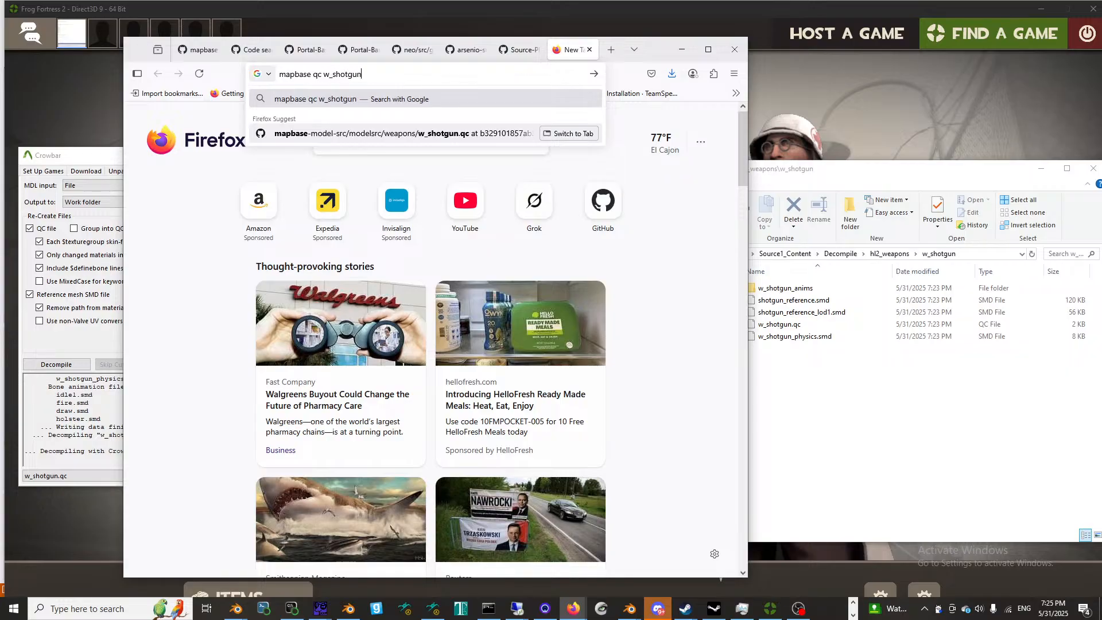
pyautogui.press('Return')
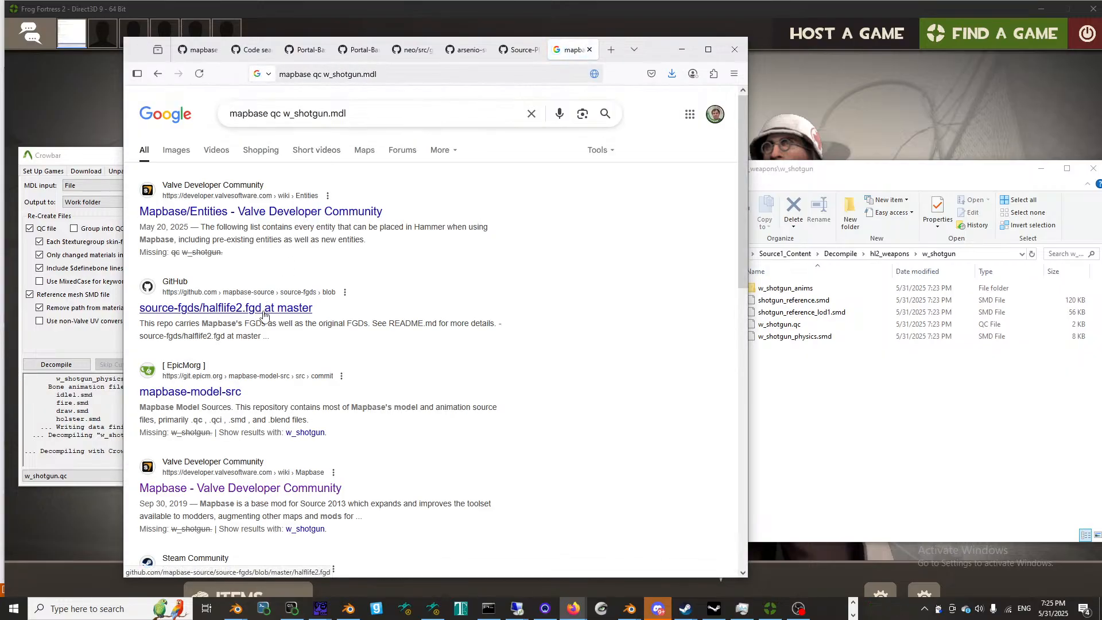
# Look through the Google results and copy "w_shotgun.mdl" from the search query.
pyautogui.scroll(-2, 265, 313)
pyautogui.scroll(-7, 264, 313)
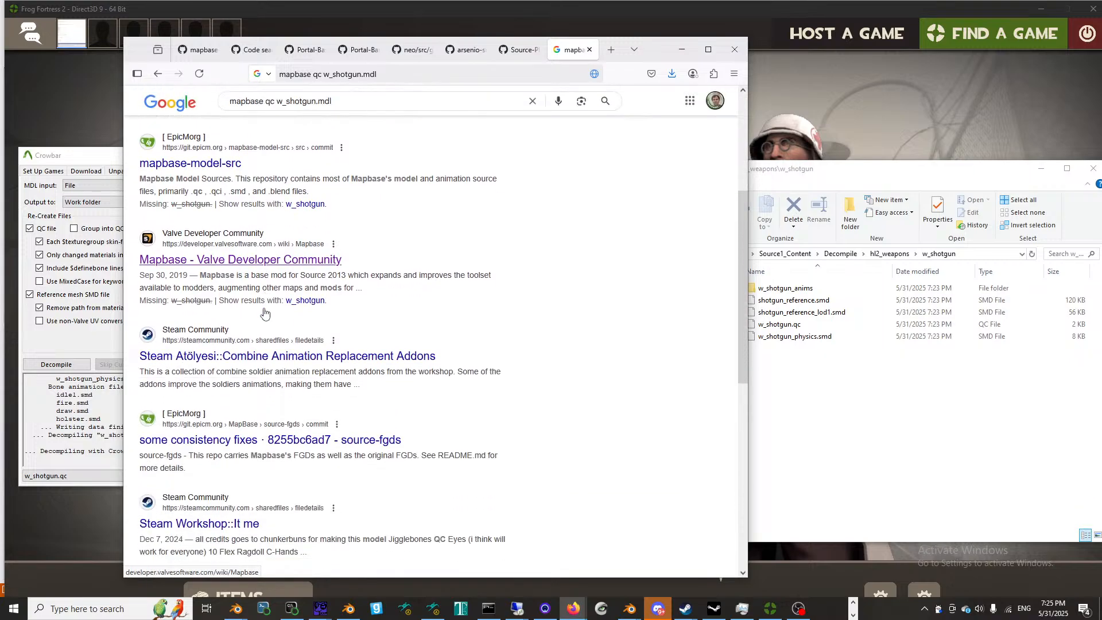
pyautogui.scroll(-3, 264, 310)
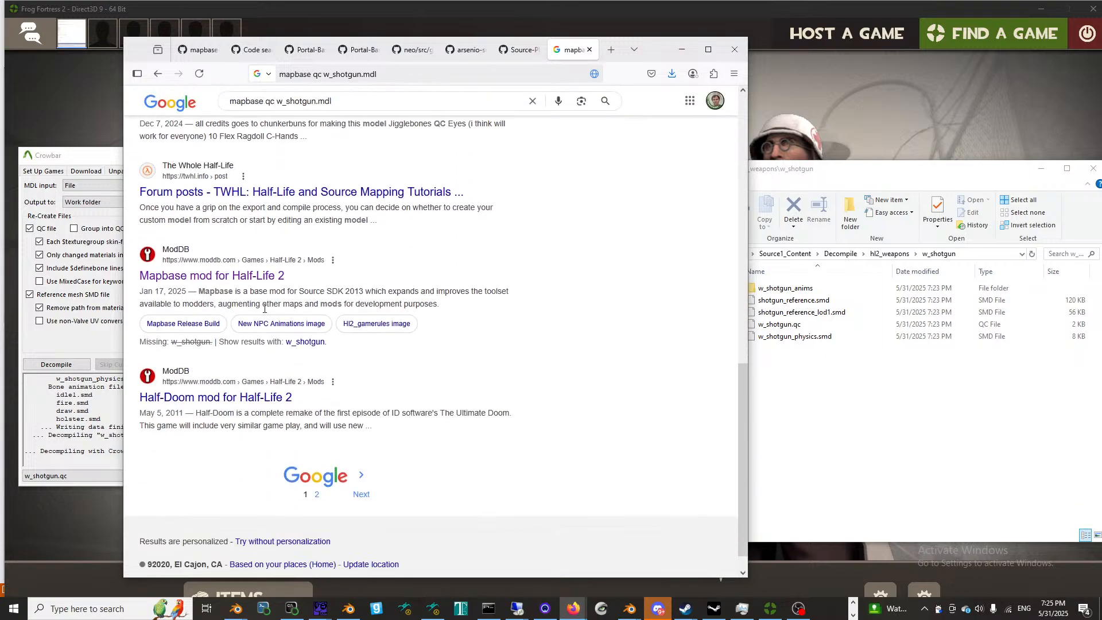
pyautogui.scroll(15, 286, 289)
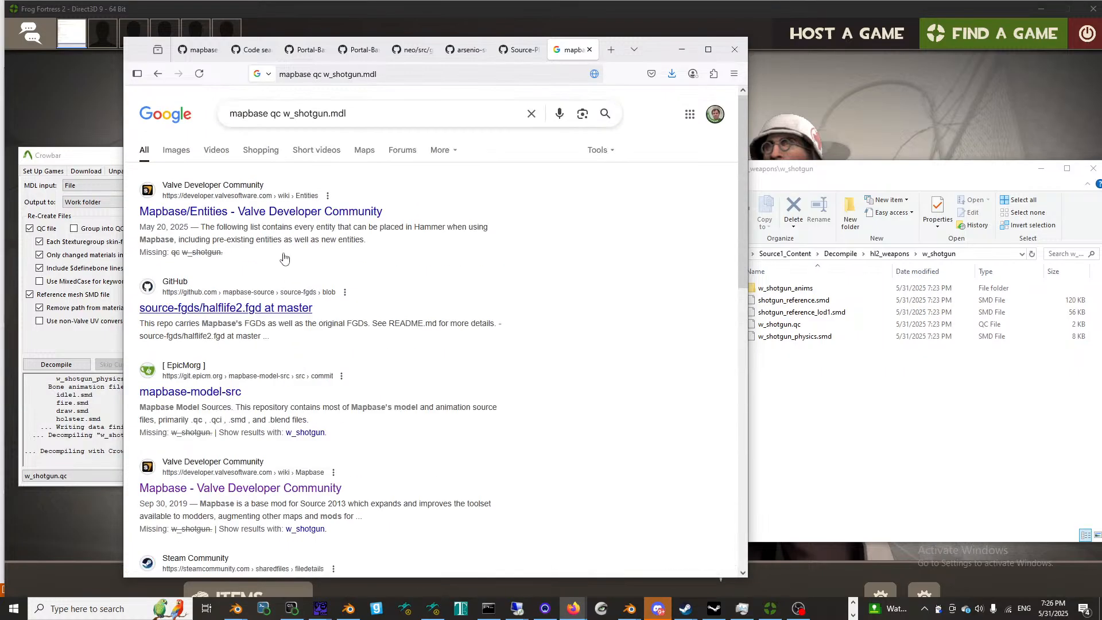
pyautogui.click(347, 114)
pyautogui.moveTo(346, 113); pyautogui.dragTo(284, 108)
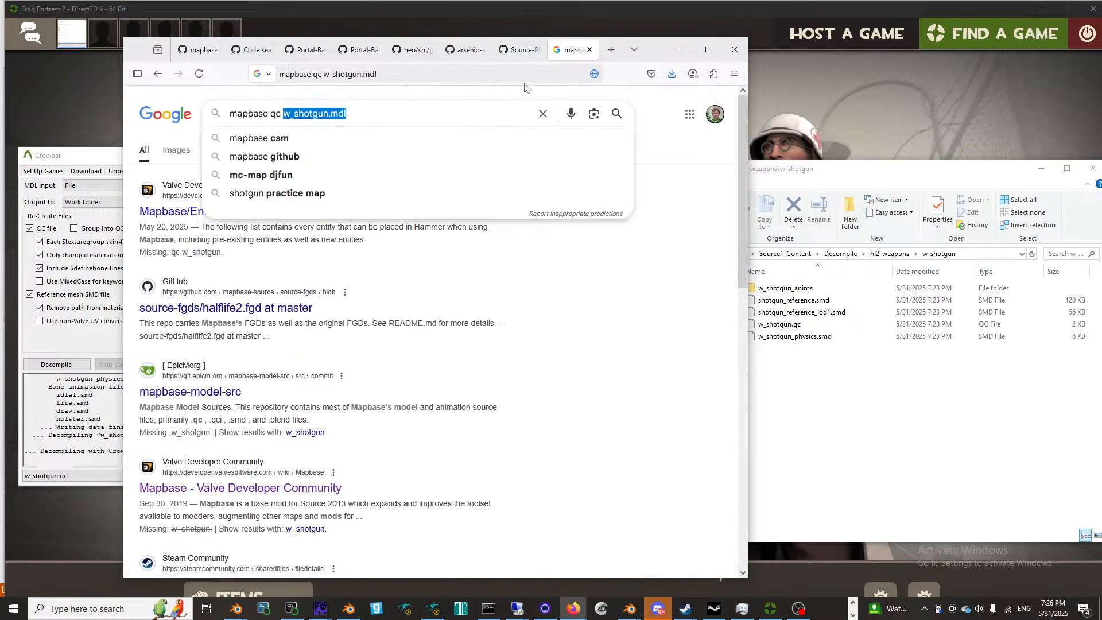
# Open GitHub in a new tab, search for "w_shotgun.mdl smd" and show the code results.
pyautogui.click(612, 50)
pyautogui.write('github.com/')
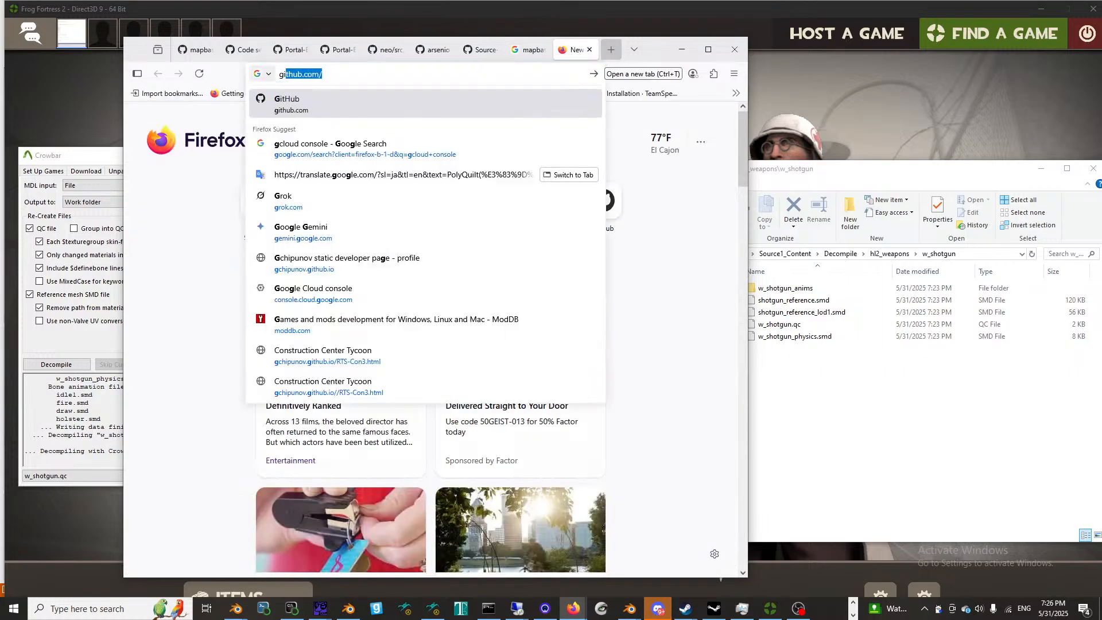
pyautogui.press('Return')
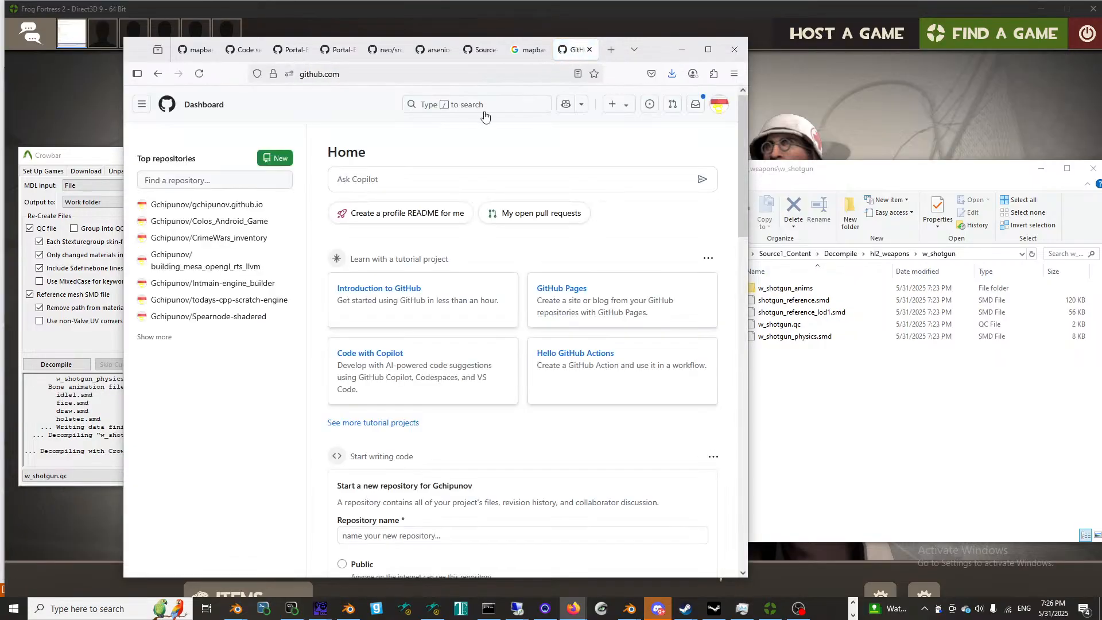
pyautogui.click(475, 106)
pyautogui.hotkey('ctrl', 'v')
pyautogui.write('smd')
pyautogui.press('Return')
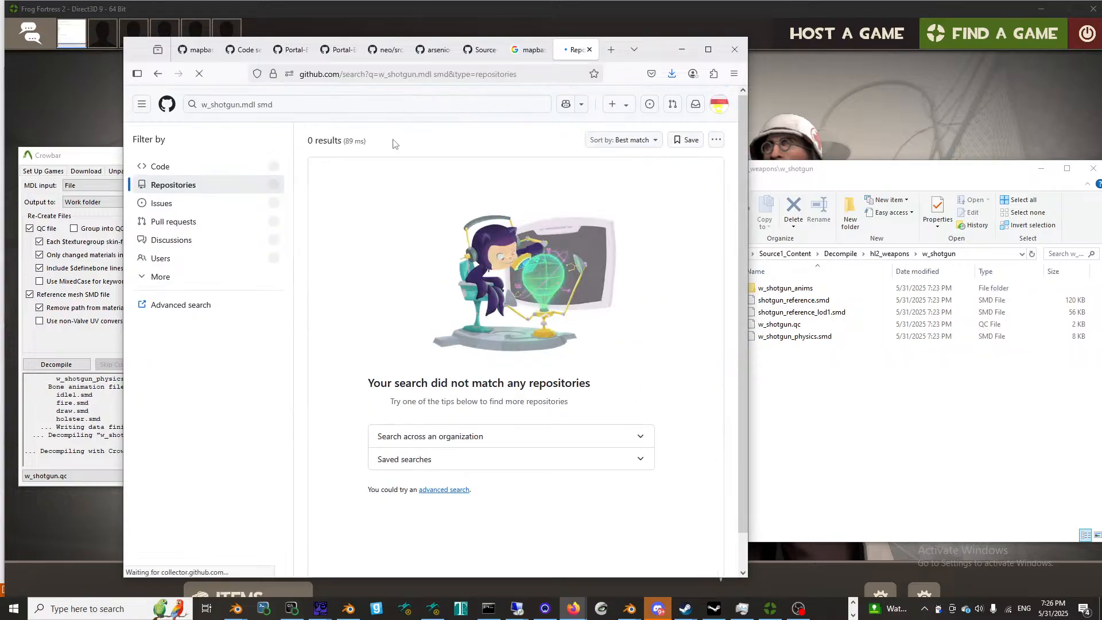
pyautogui.click(237, 175)
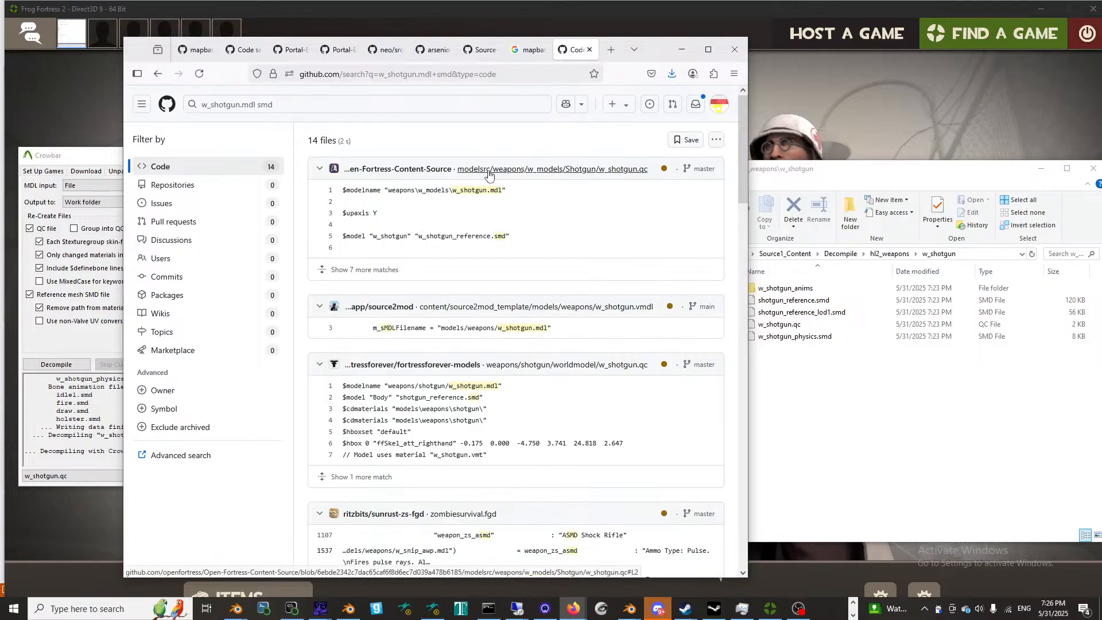
# Open the source2mod w_shotgun.vmdl and fortressforever-models w_shotgun.qc results in new tabs.
pyautogui.scroll(-2, 488, 175)
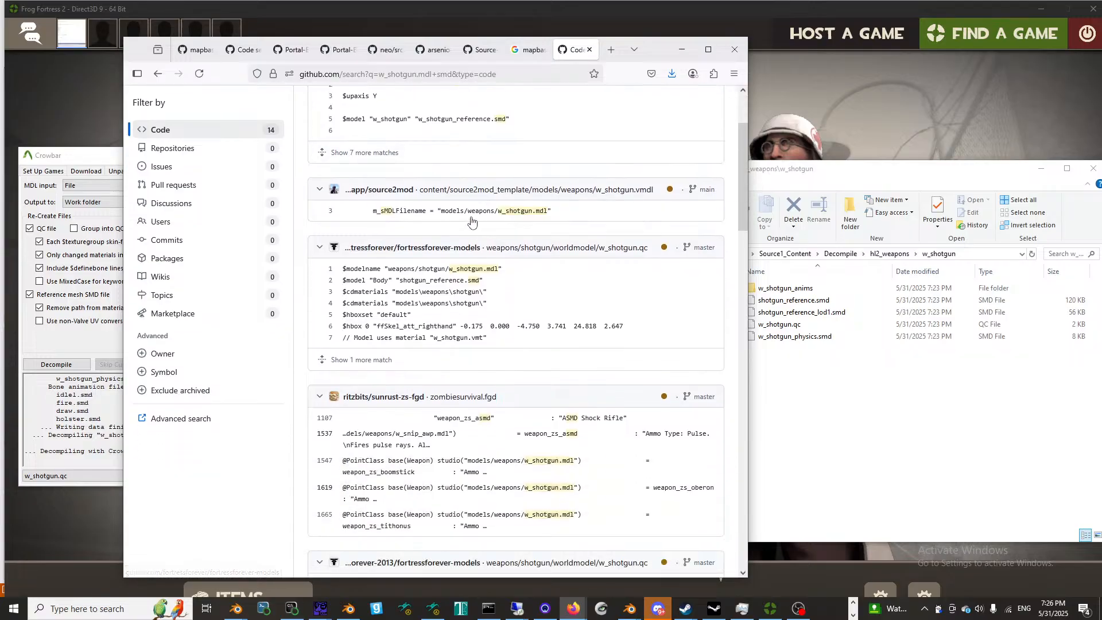
pyautogui.rightClick(470, 197)
pyautogui.click(473, 202)
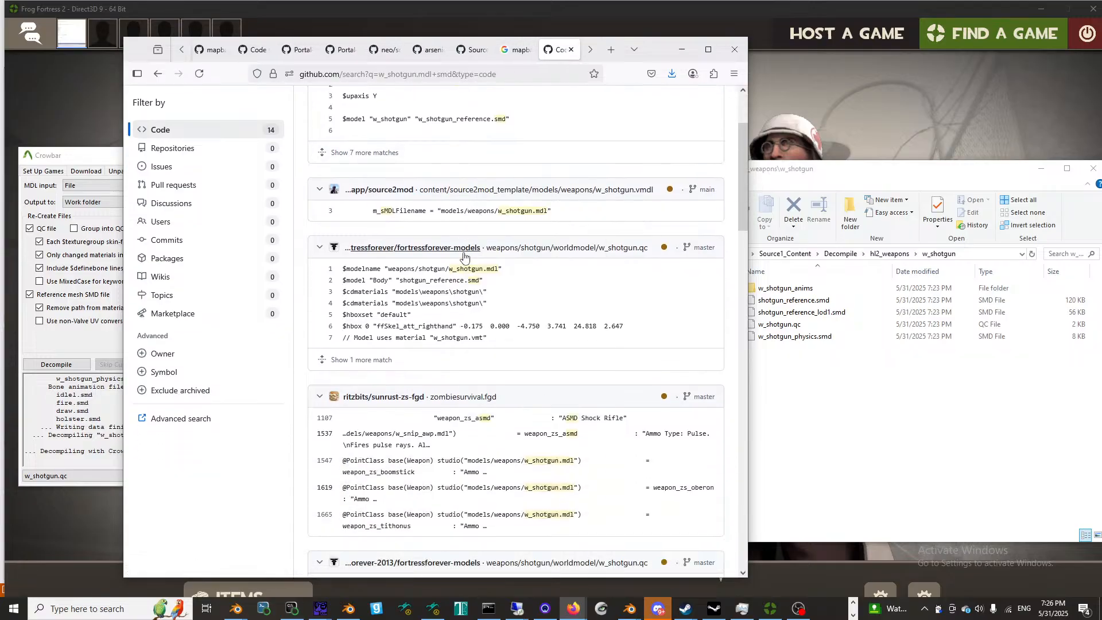
pyautogui.rightClick(538, 250)
pyautogui.click(539, 255)
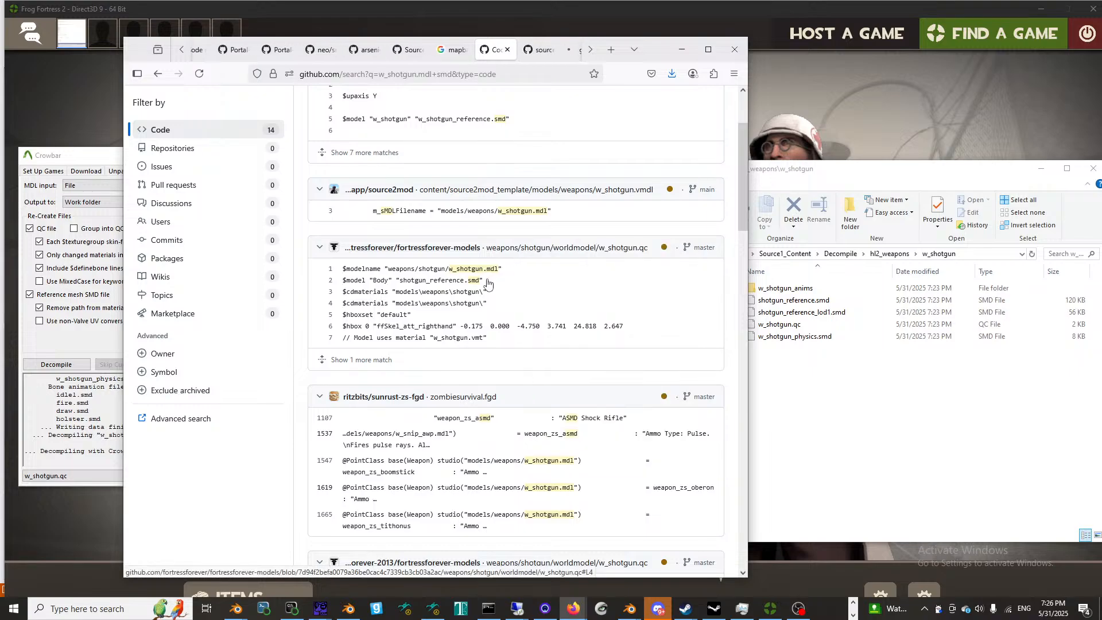
# Open the mapbase-model-src w_shotgun.qc result in a new tab and read through its attachments, sequences and collision settings.
pyautogui.scroll(-5, 510, 274)
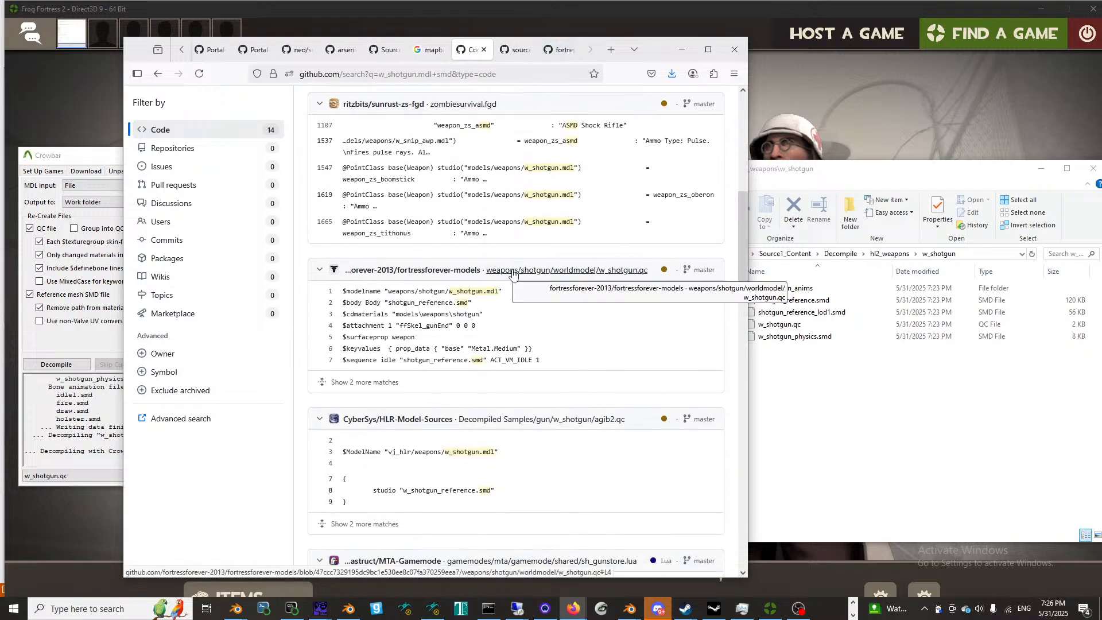
pyautogui.scroll(-3, 508, 270)
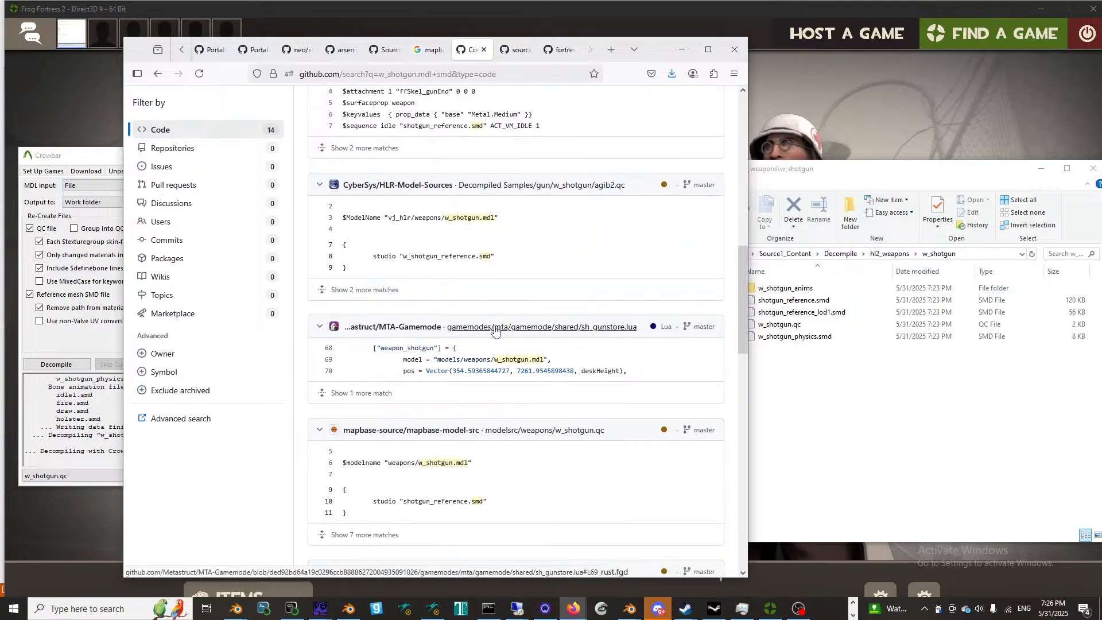
pyautogui.scroll(-3, 495, 320)
pyautogui.rightClick(496, 320)
pyautogui.click(528, 328)
pyautogui.click(556, 50)
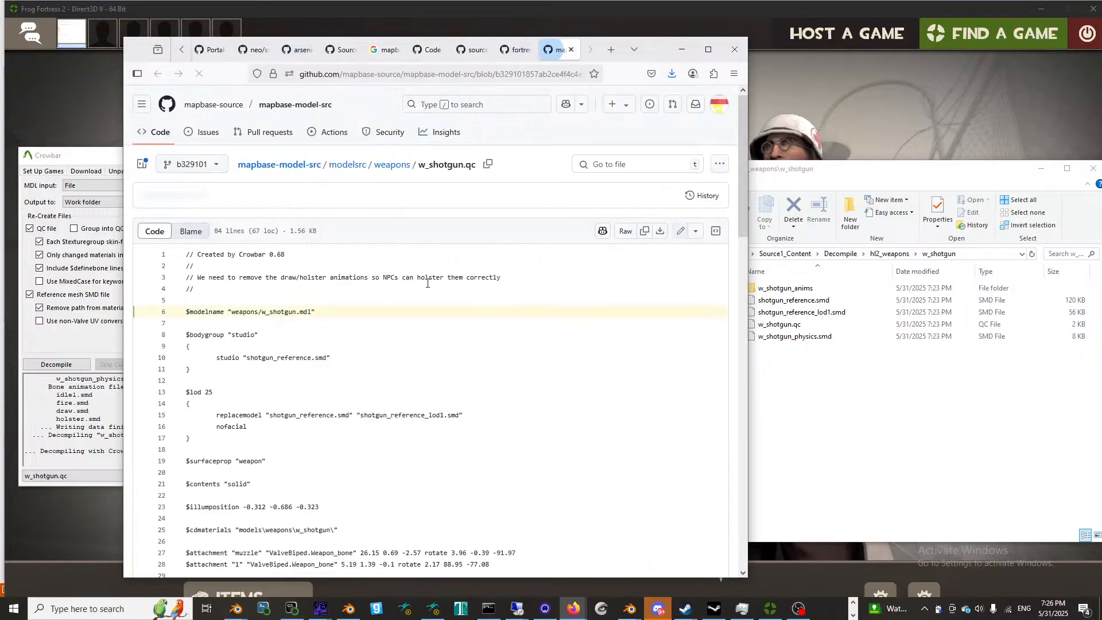
pyautogui.scroll(-3, 393, 348)
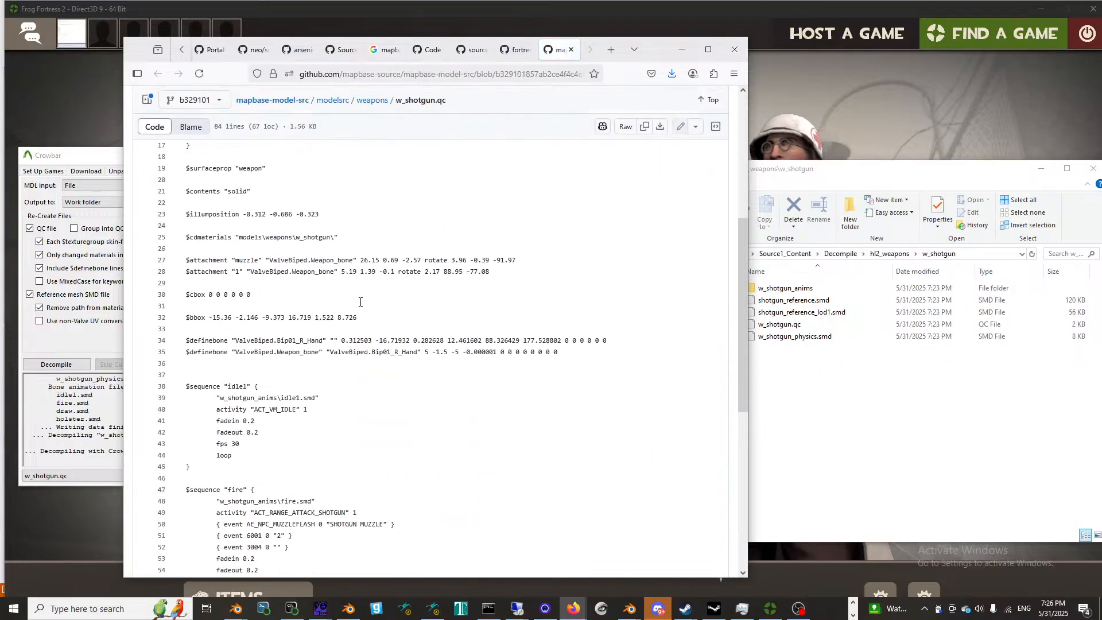
pyautogui.scroll(-6, 360, 302)
# Open w_shotgun.qc from the decompiled w_shotgun folder in Notepad++ and maximize the editor window.
pyautogui.click(809, 368)
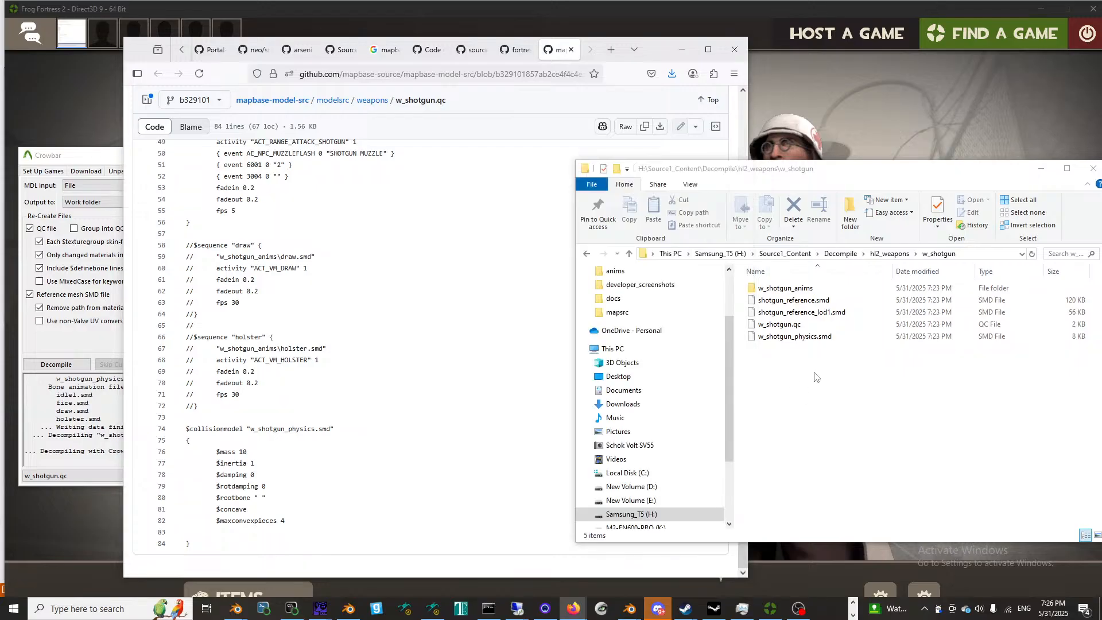
pyautogui.click(780, 325)
pyautogui.rightClick(769, 329)
pyautogui.click(809, 351)
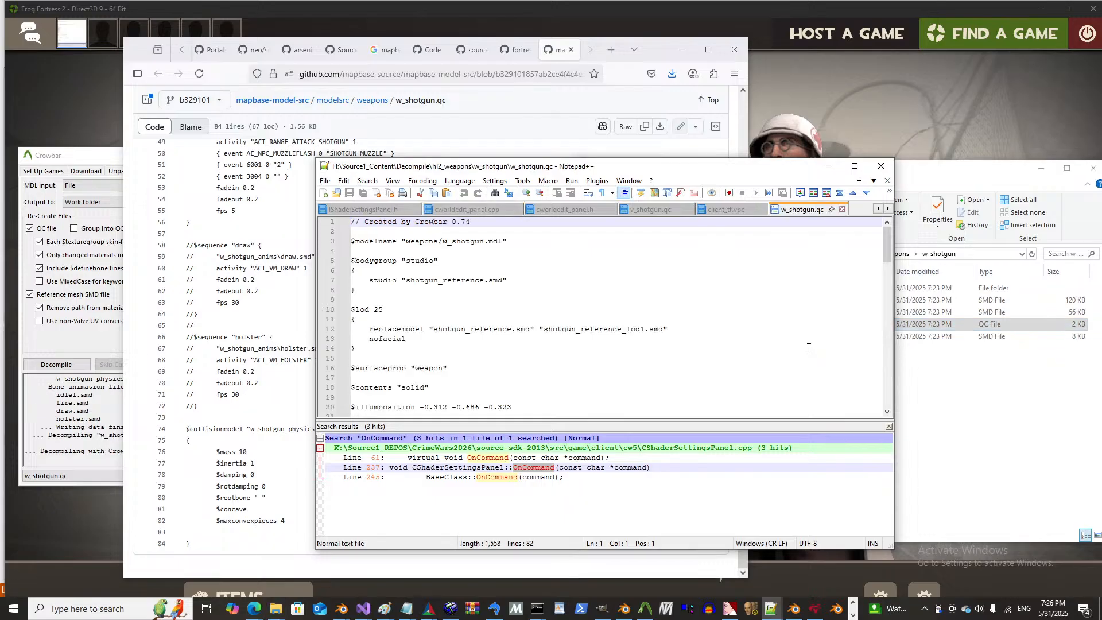
pyautogui.click(855, 166)
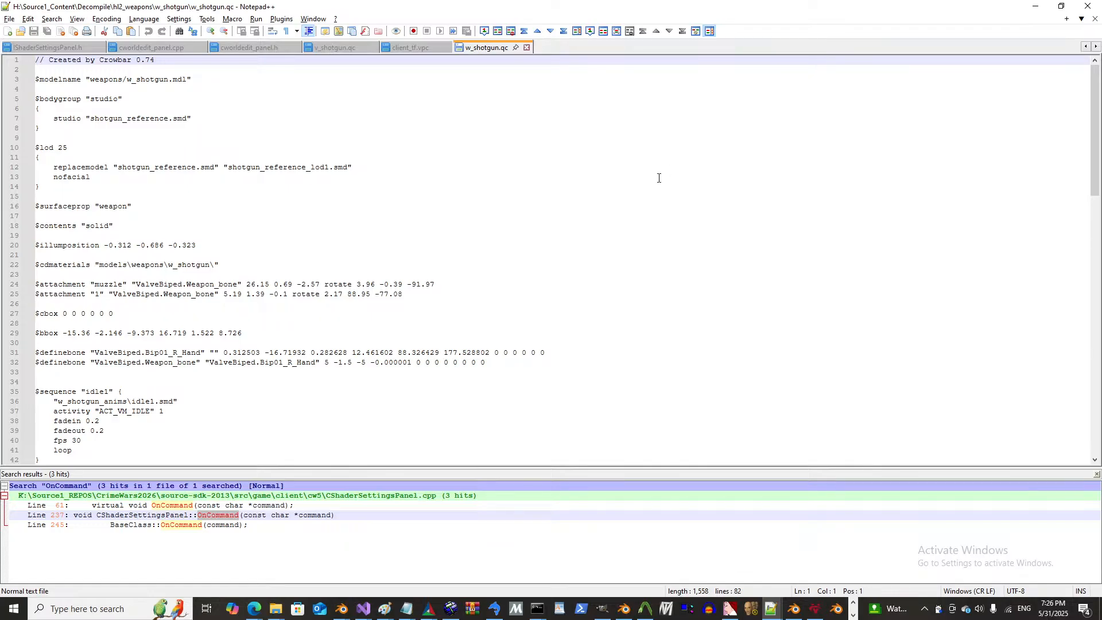
# Review the decompiled w_shotgun.qc's attachments, bone definitions, draw and holster sequences and collision model, ending back at the file's start.
pyautogui.scroll(-10, 402, 222)
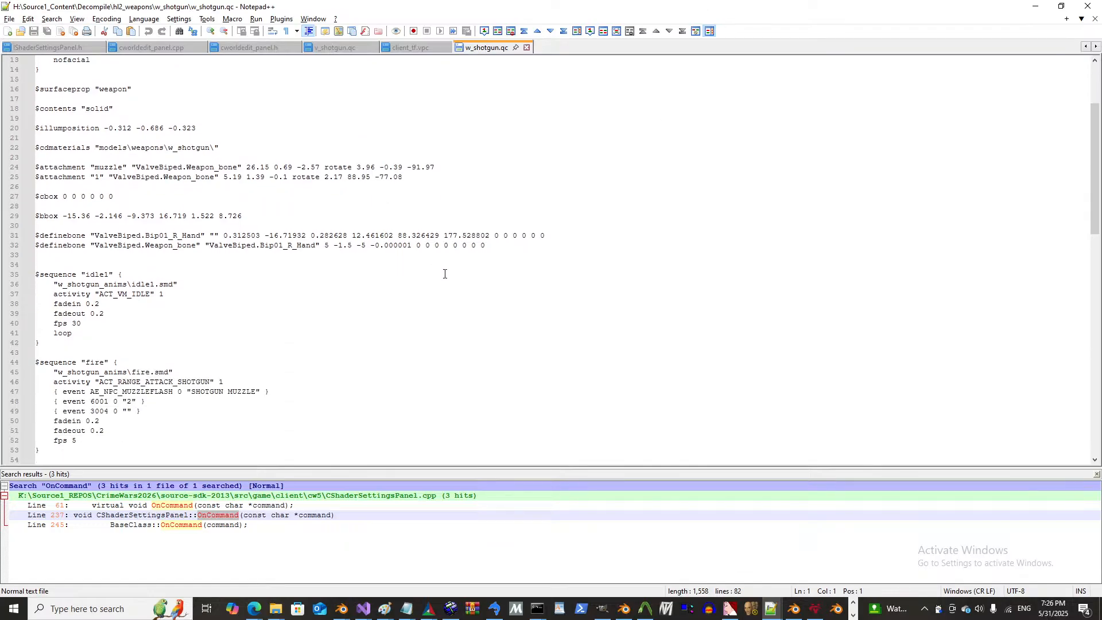
pyautogui.scroll(-6, 297, 267)
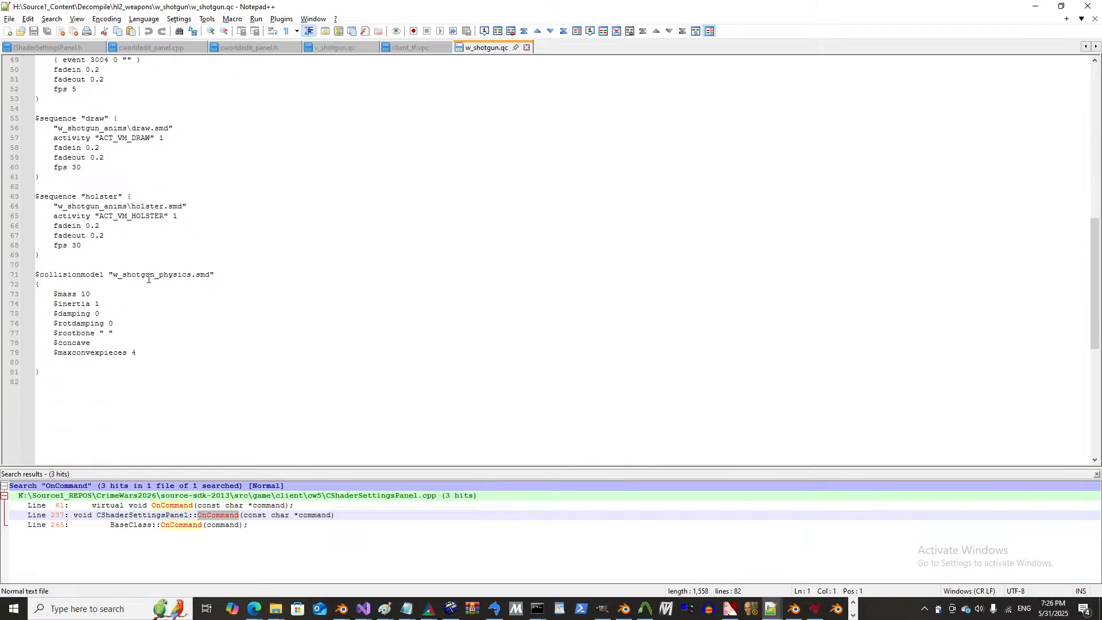
pyautogui.doubleClick(148, 276)
pyautogui.click(262, 265)
pyautogui.scroll(16, 262, 266)
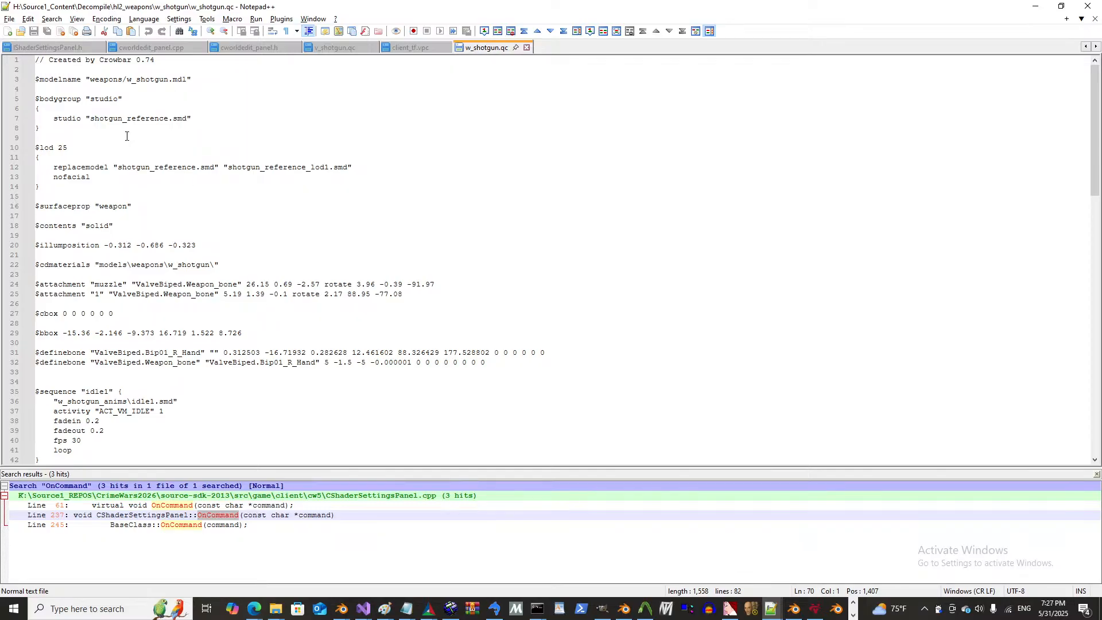
# Change the $modelname path in w_shotgun.qc to weapons/w_shotgun2.mdl.
pyautogui.doubleClick(276, 167)
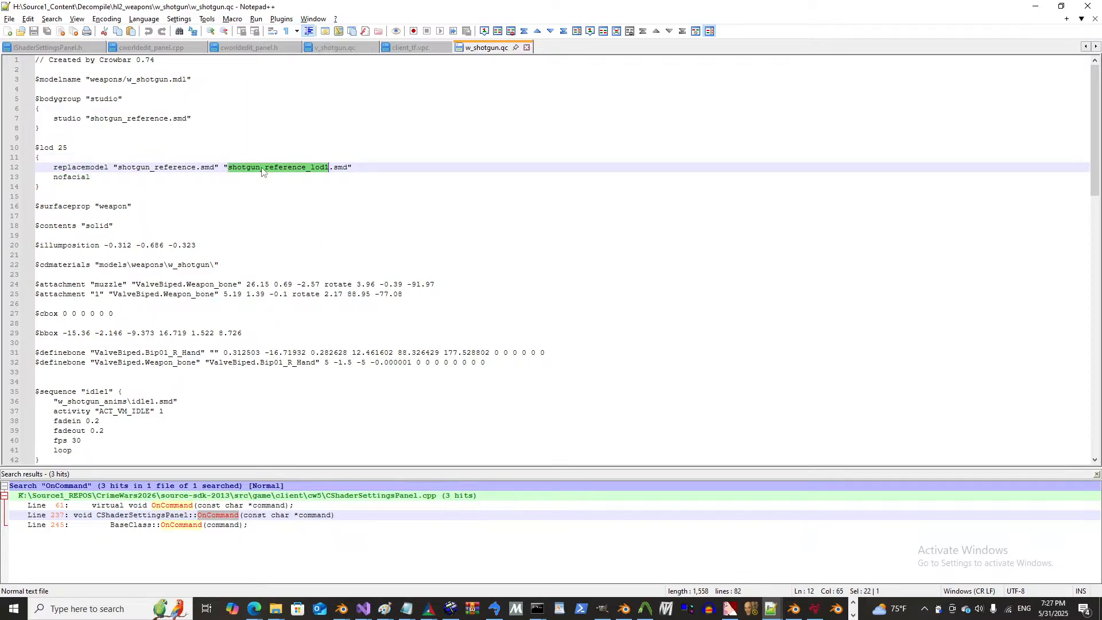
pyautogui.click(168, 80)
pyautogui.write('2')
pyautogui.click(181, 138)
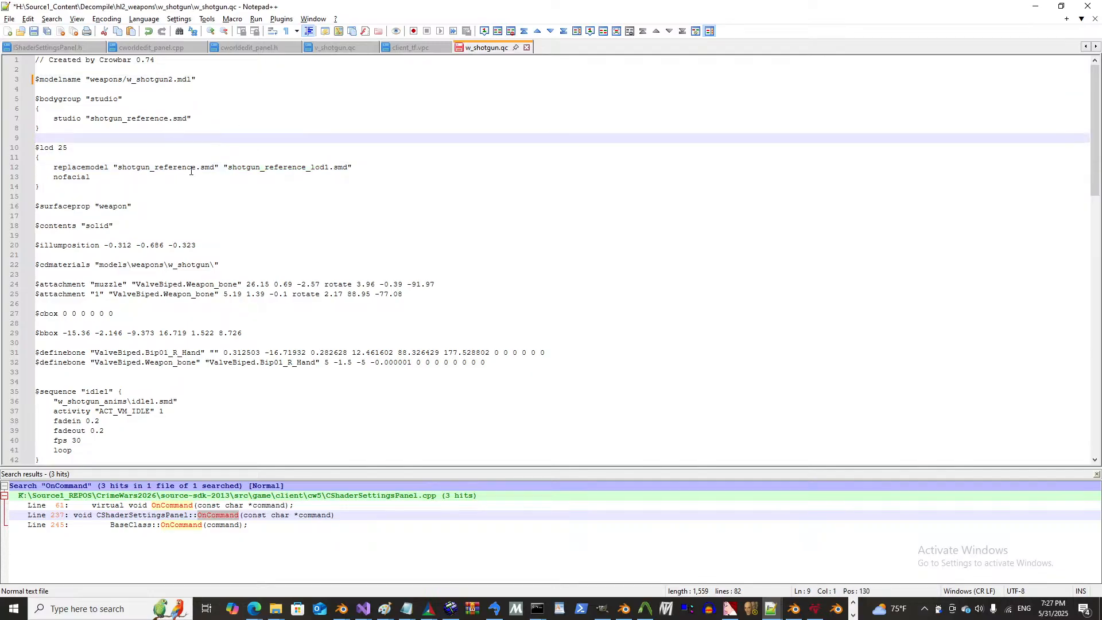
pyautogui.click(58, 89)
pyautogui.doubleClick(60, 79)
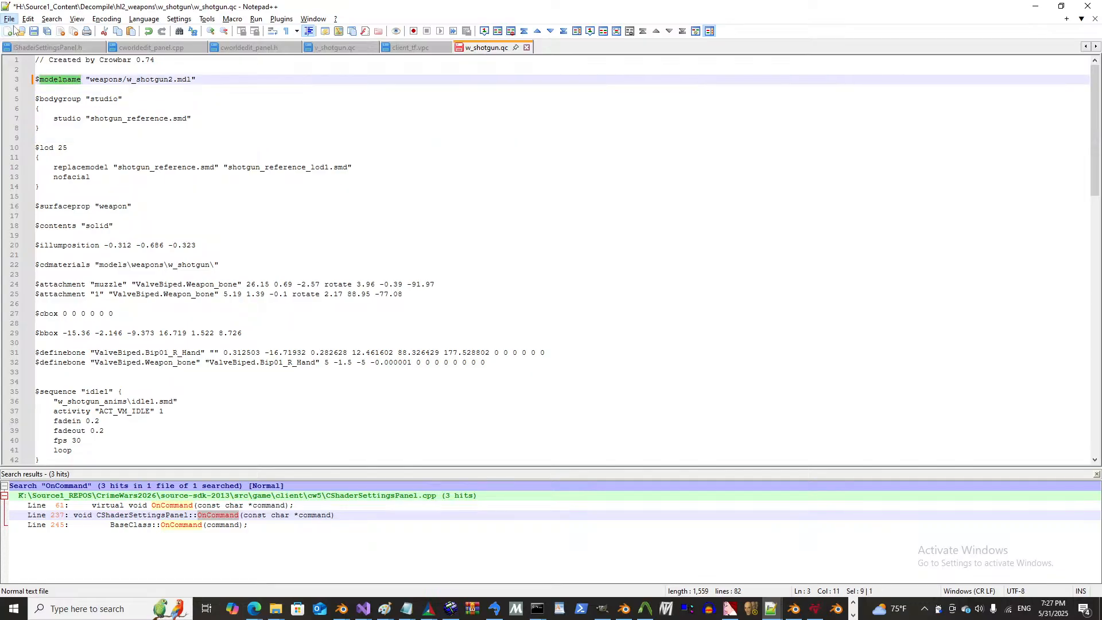
# Save the edited QC as a new file named w_shotgun2.qc in the w_shotgun folder.
pyautogui.click(10, 19)
pyautogui.click(43, 107)
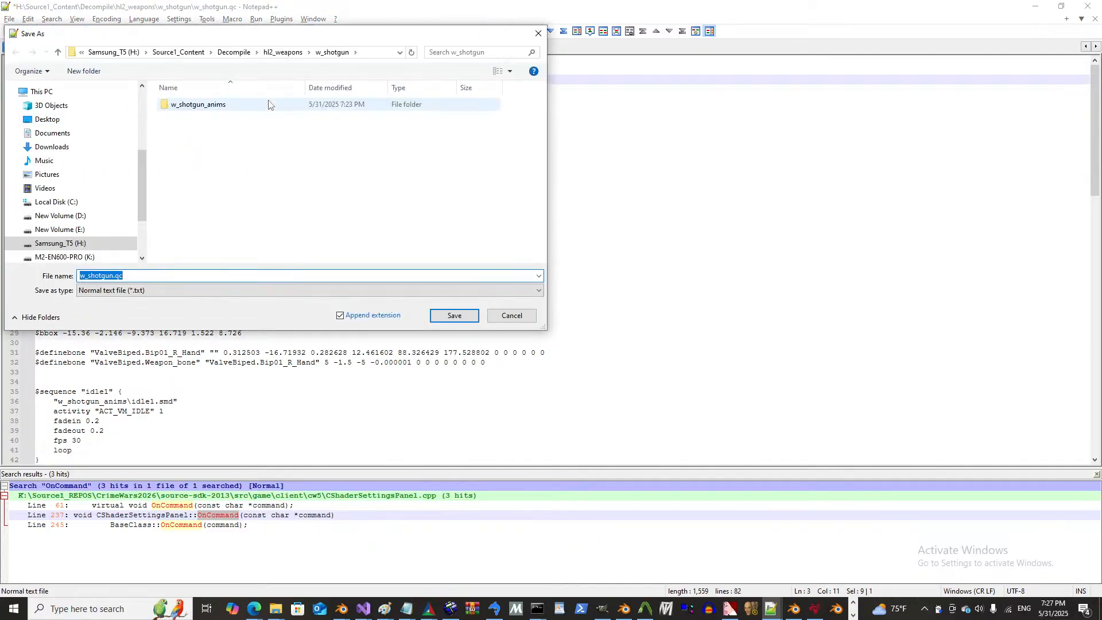
pyautogui.click(114, 276)
pyautogui.write('2')
pyautogui.click(443, 320)
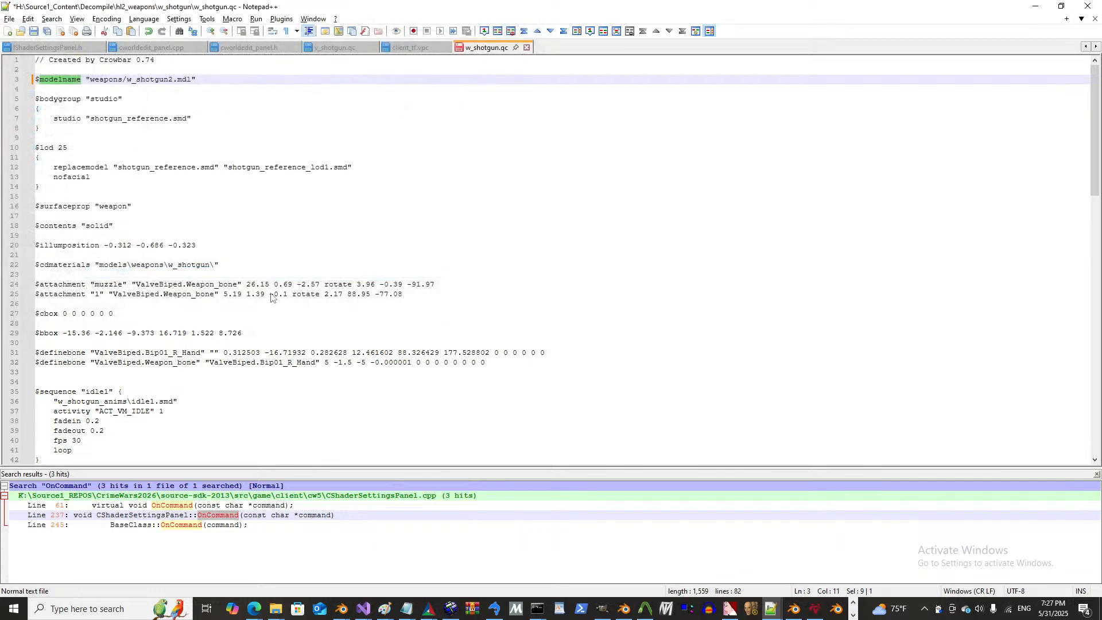
pyautogui.click(271, 294)
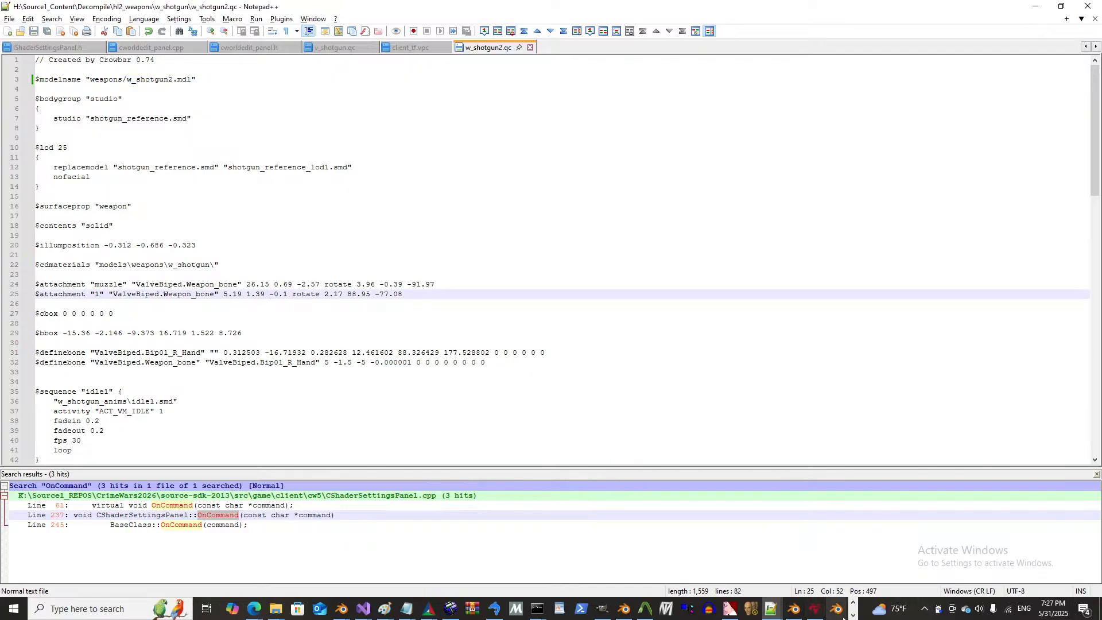
# Check the open Blender scenes, zoom around the Blender Render window's result, and minimize that window.
pyautogui.click(794, 610)
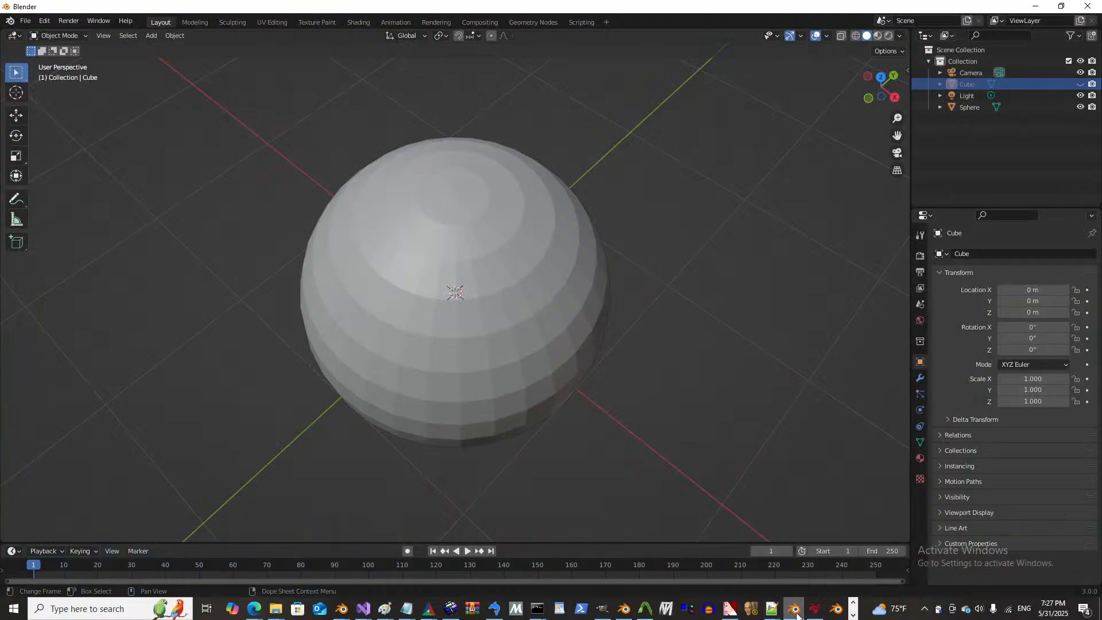
pyautogui.click(854, 615)
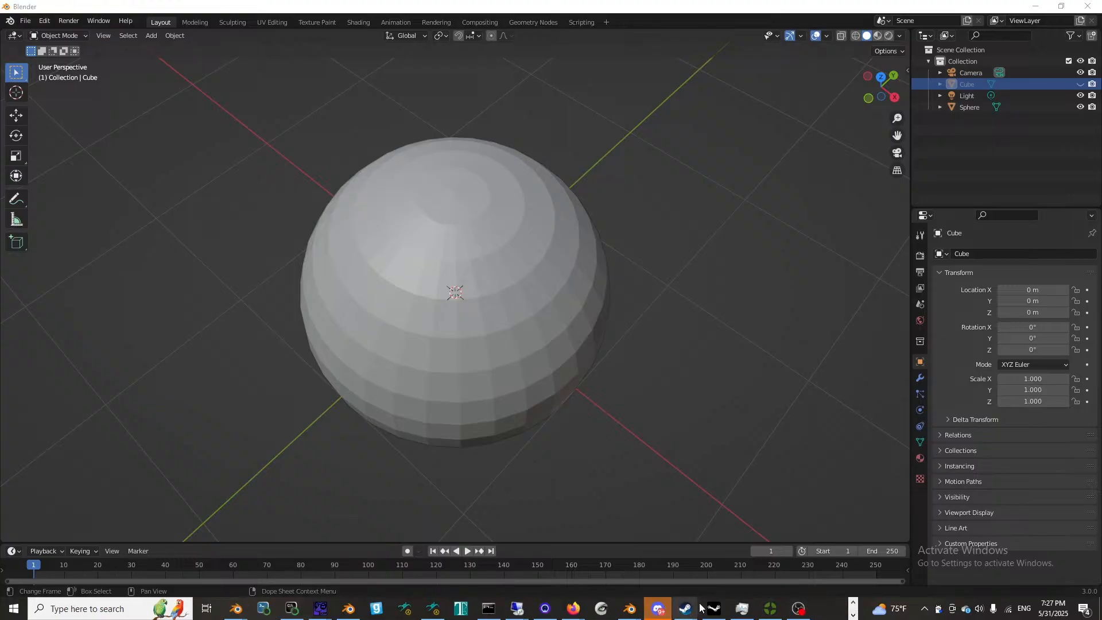
pyautogui.moveTo(580, 612)
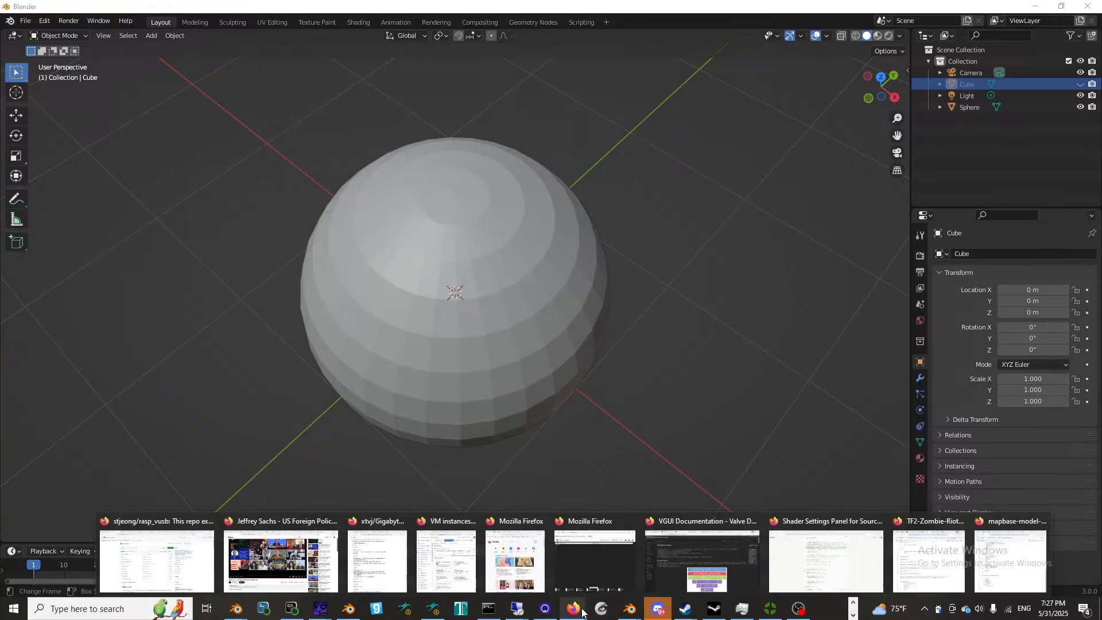
pyautogui.moveTo(630, 610)
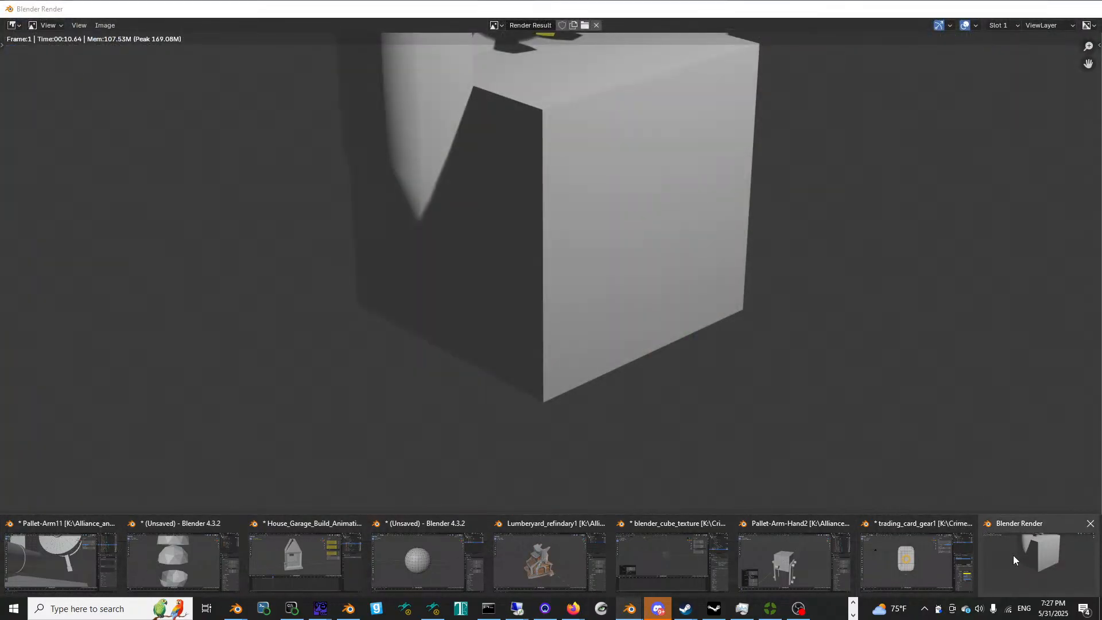
pyautogui.click(1018, 553)
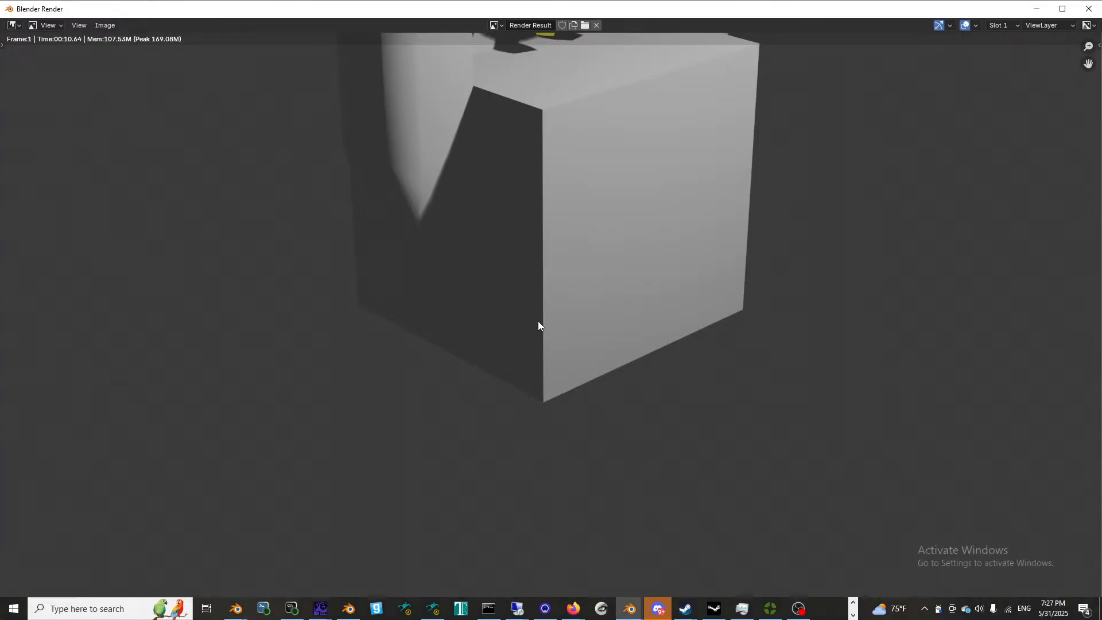
pyautogui.scroll(-2, 611, 301)
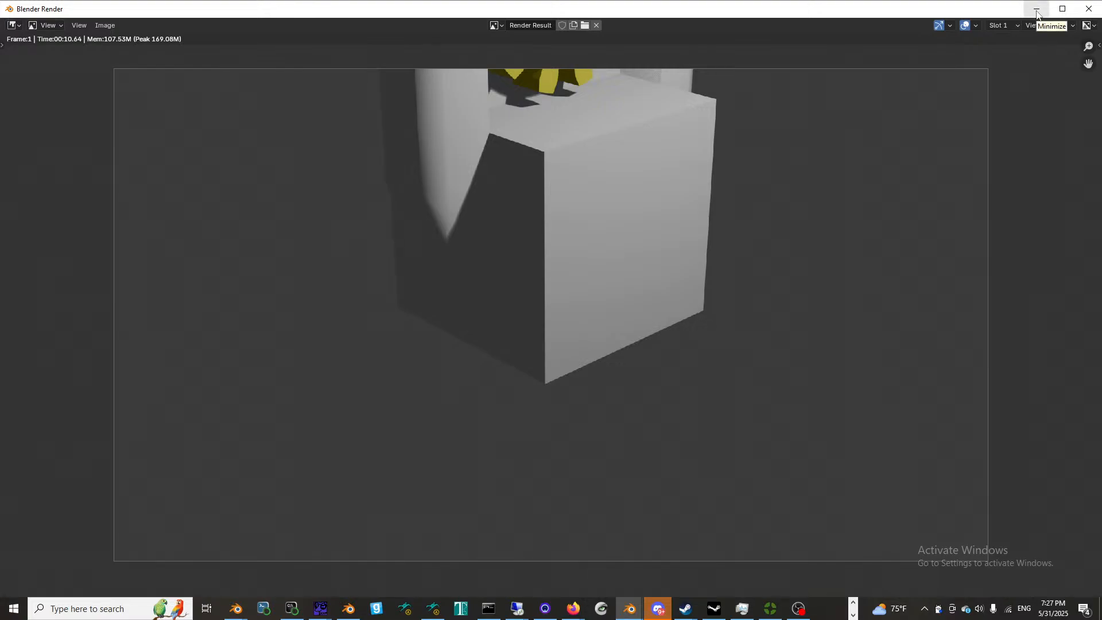
pyautogui.scroll(-2, 610, 197)
pyautogui.scroll(2, 611, 196)
pyautogui.click(1043, 9)
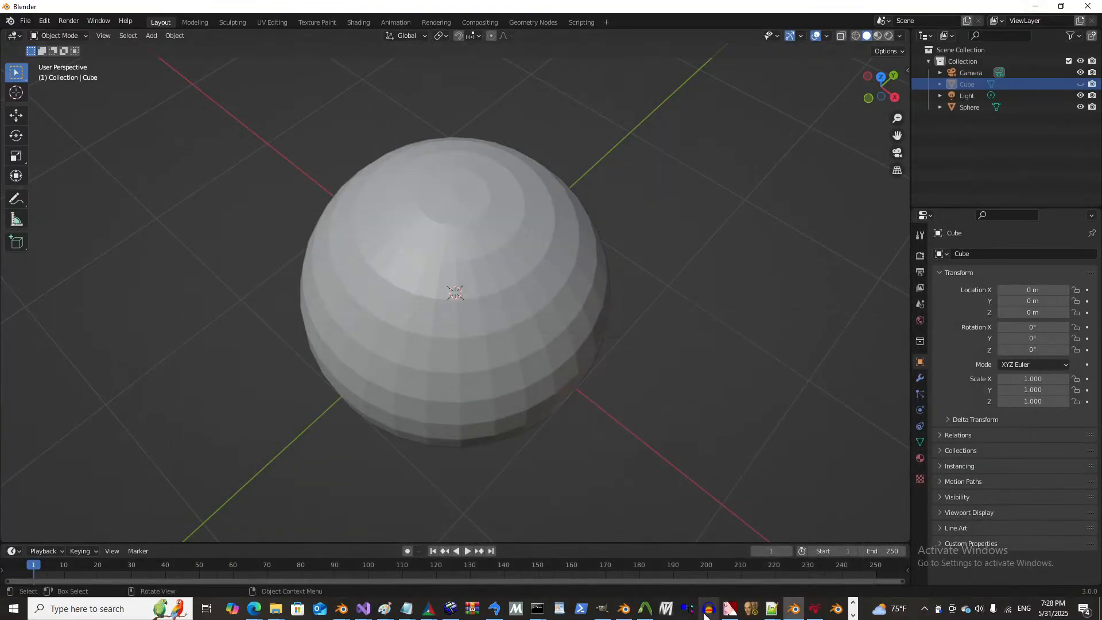
pyautogui.click(797, 614)
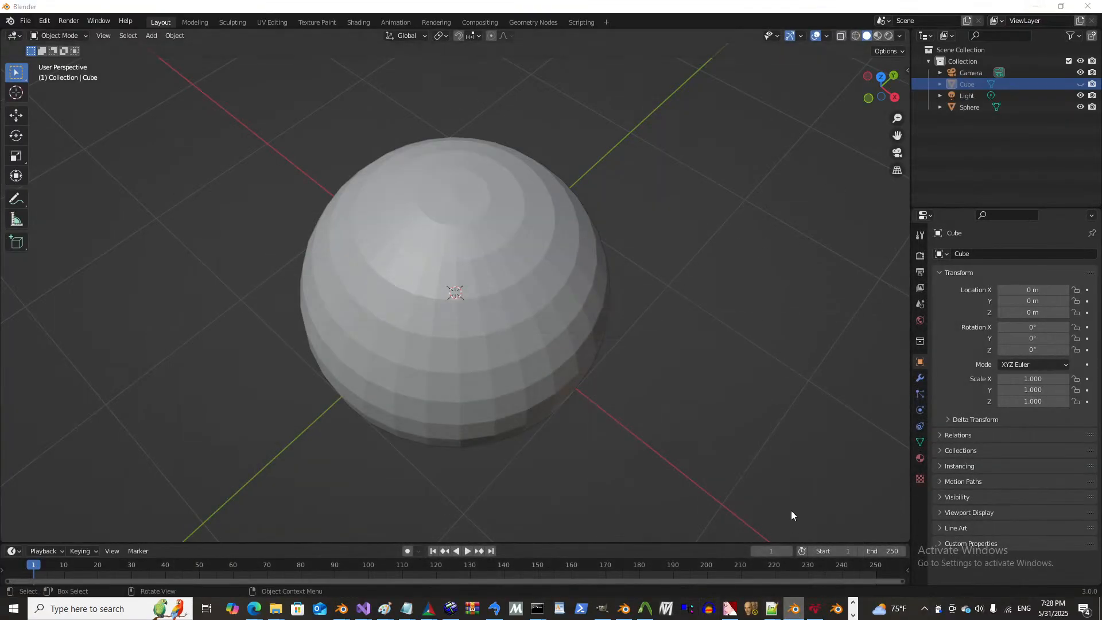
pyautogui.click(784, 546)
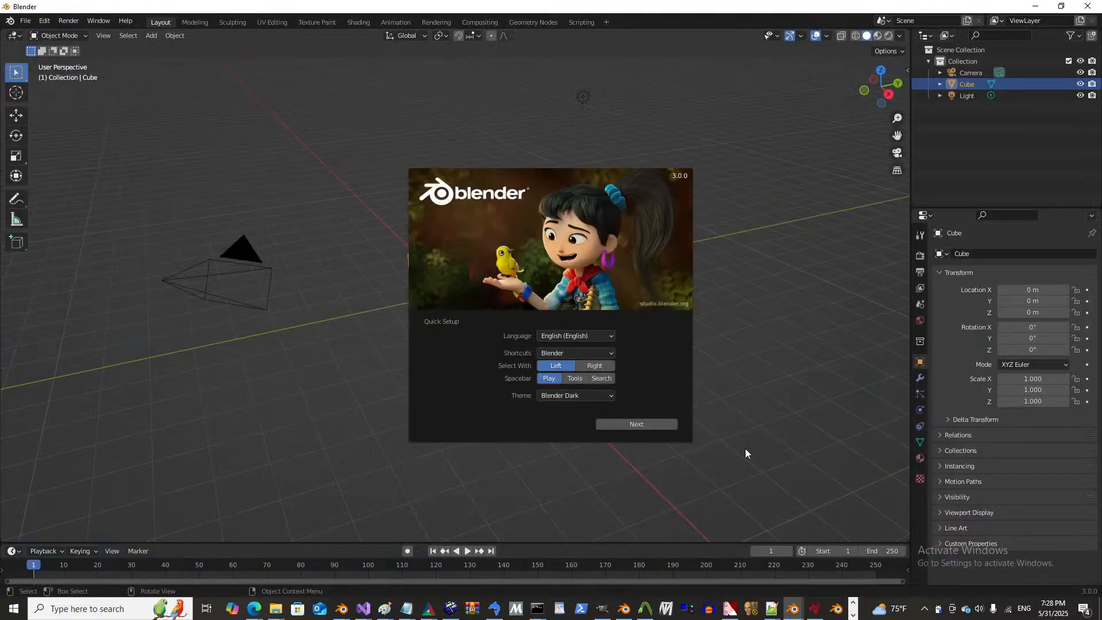
pyautogui.click(1087, 6)
# Check the already open Blender 4.5.0 Alpha, 3.0.0 and 3.6.15 windows and start a new Blender 4.3.2 instance.
pyautogui.click(854, 615)
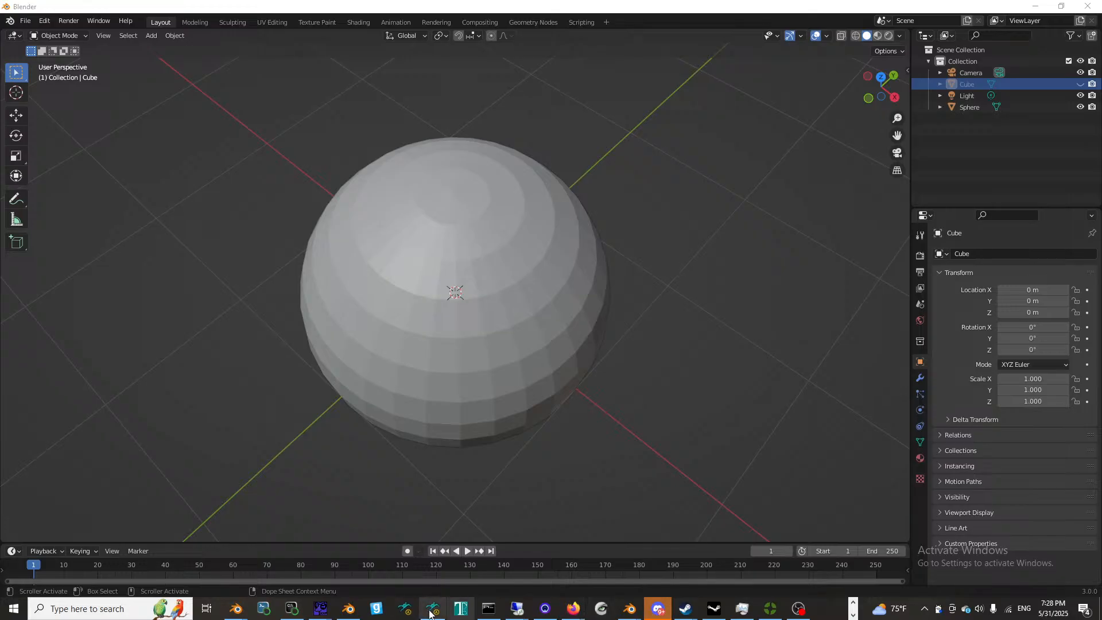
pyautogui.click(350, 613)
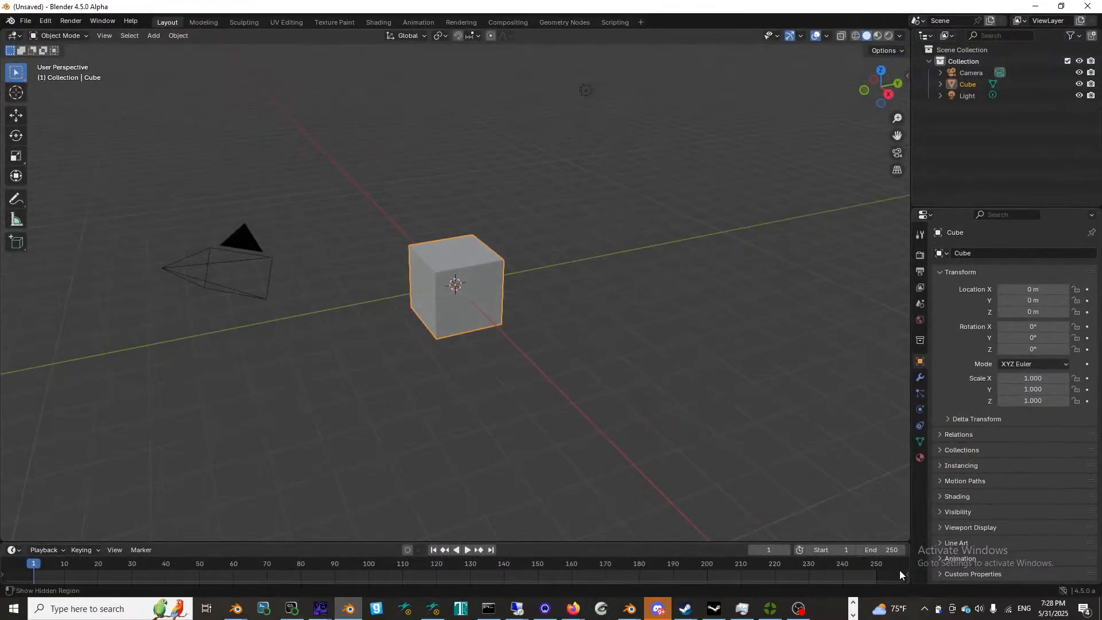
pyautogui.click(854, 604)
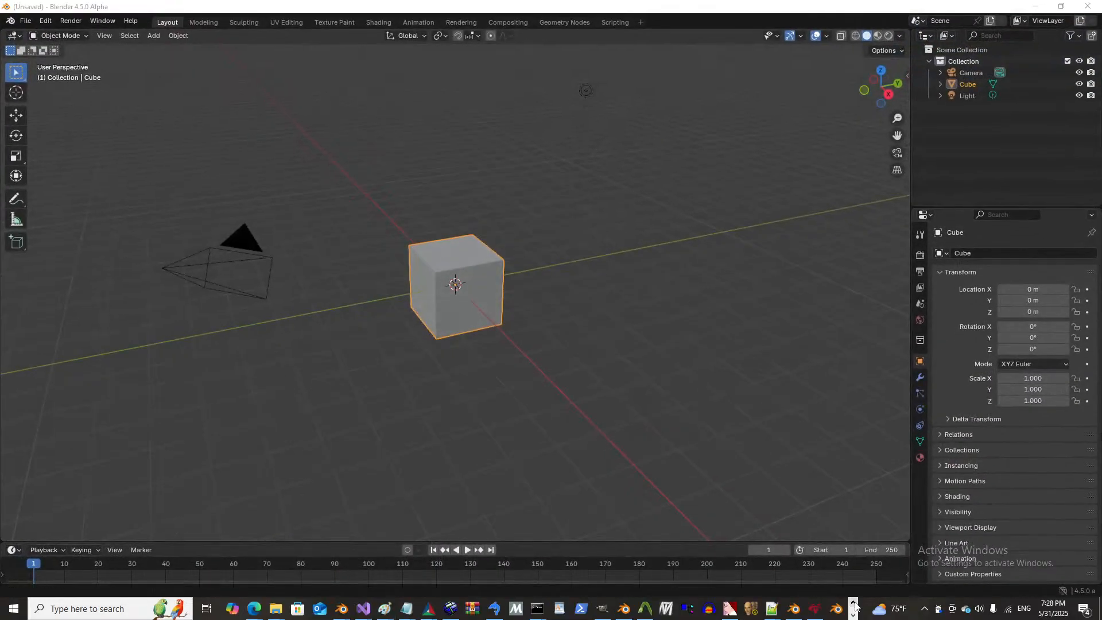
pyautogui.click(792, 611)
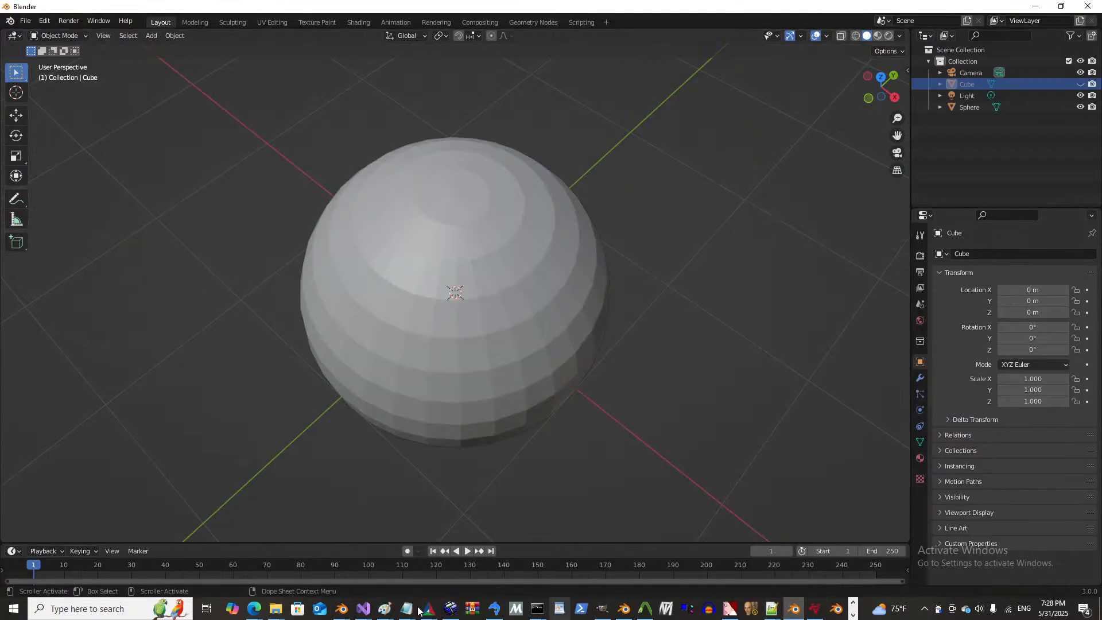
pyautogui.click(629, 612)
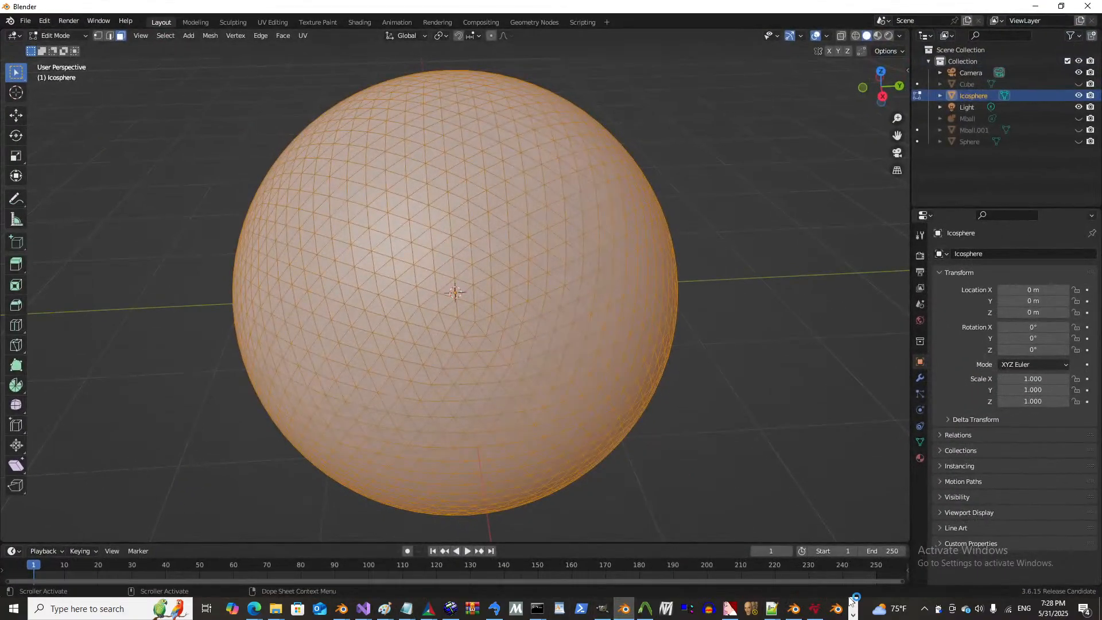
pyautogui.click(853, 615)
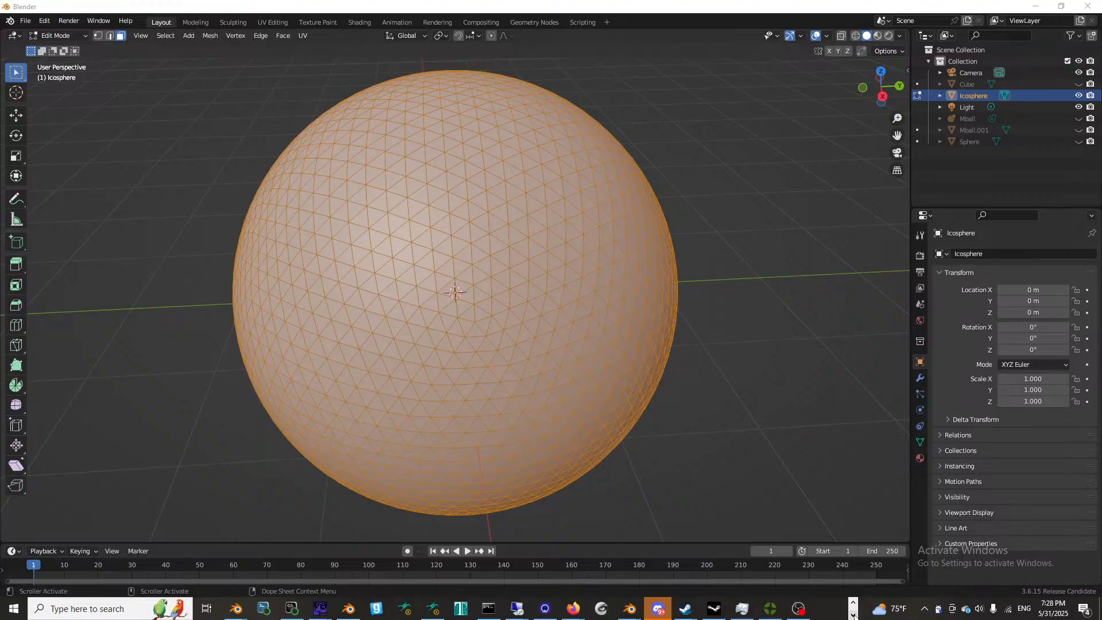
pyautogui.click(629, 616)
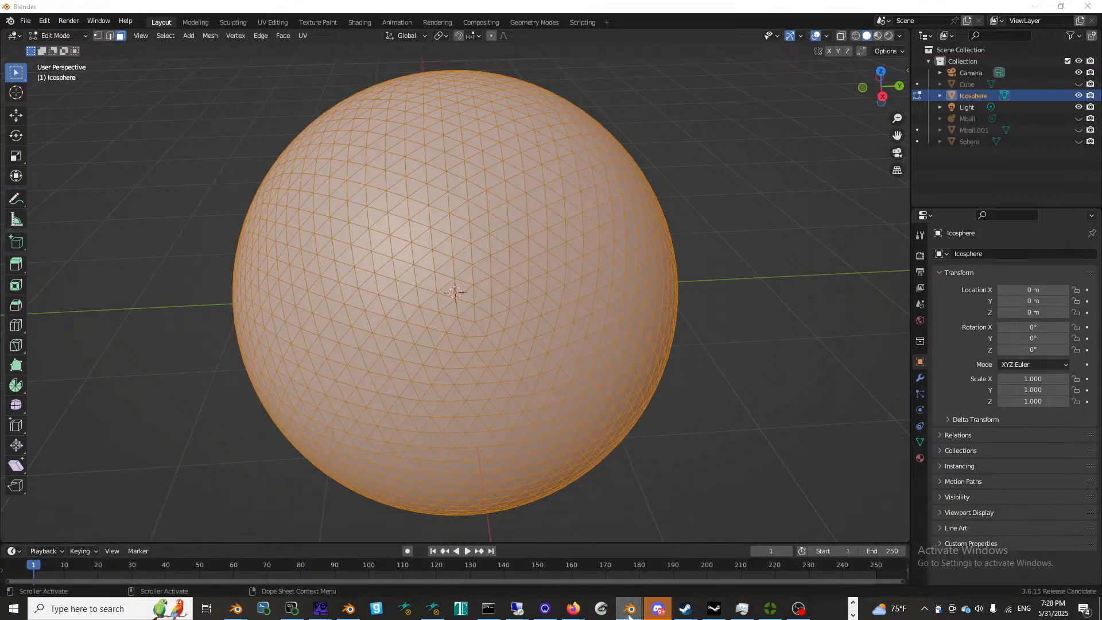
pyautogui.rightClick(629, 616)
pyautogui.click(629, 550)
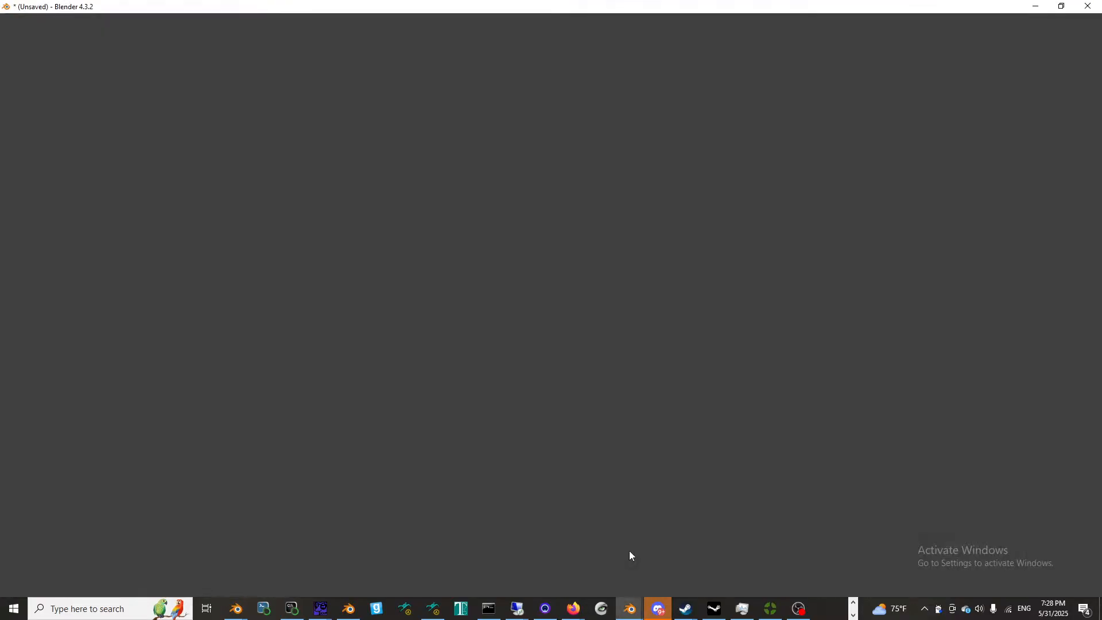
pyautogui.moveTo(631, 613)
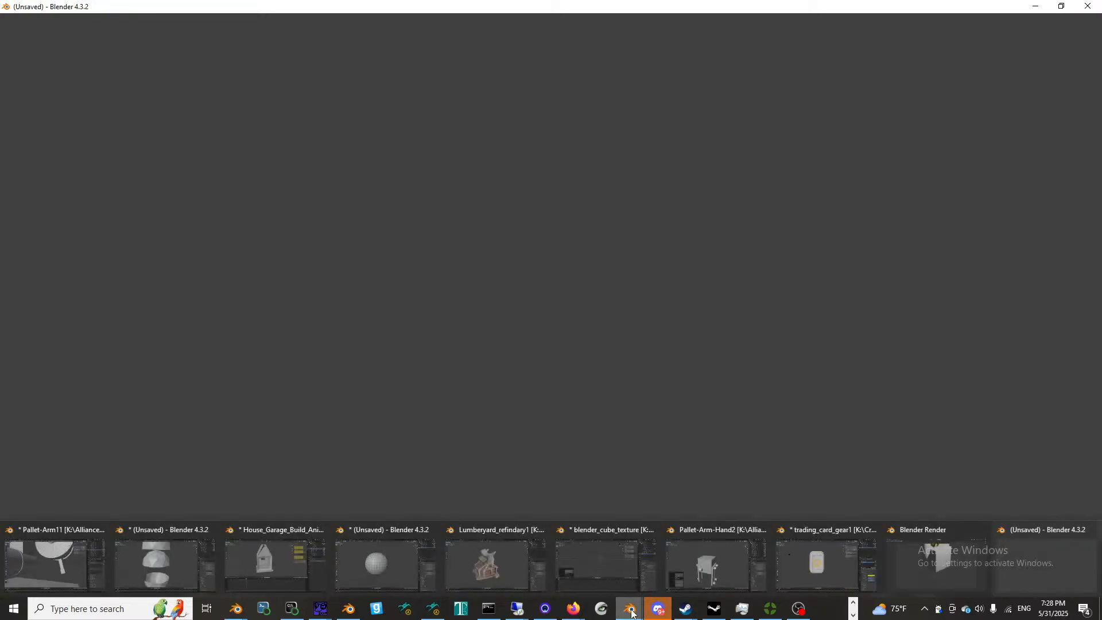
# Switch to the Frog Fortress 2 game, dismiss the New User Forum notice, and send the chat messages "ewfwef" and "wgrerg".
pyautogui.click(772, 613)
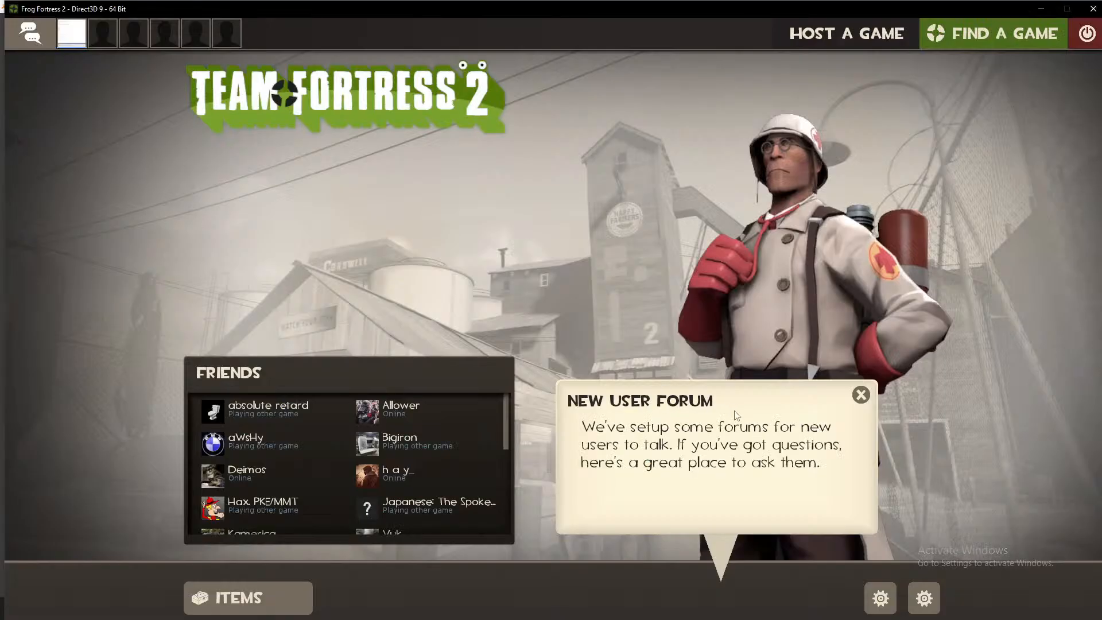
pyautogui.click(860, 395)
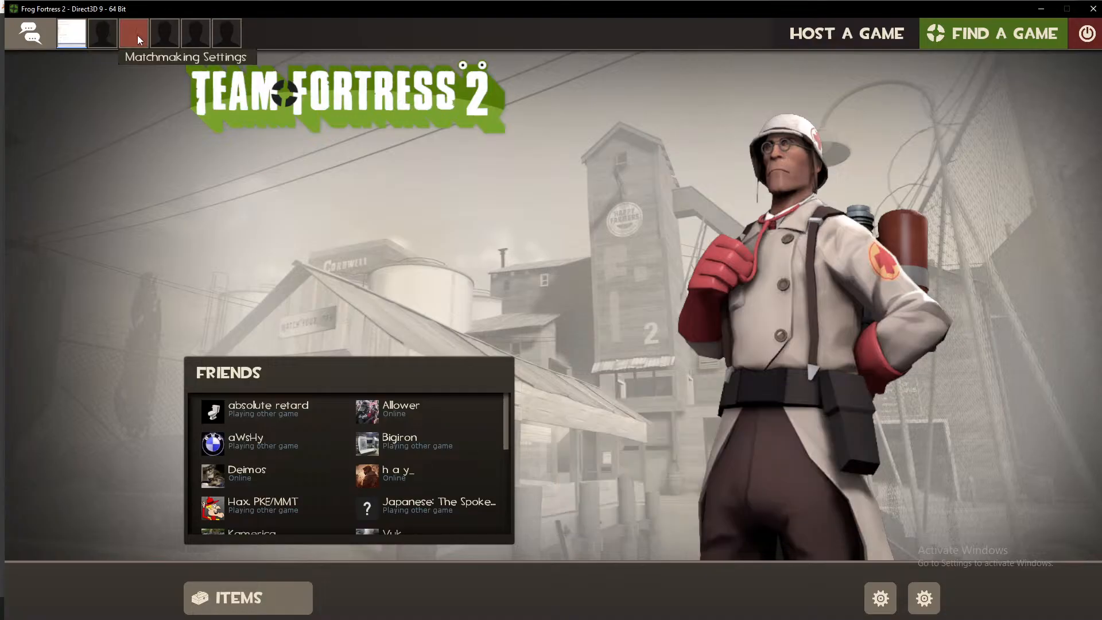
pyautogui.click(80, 37)
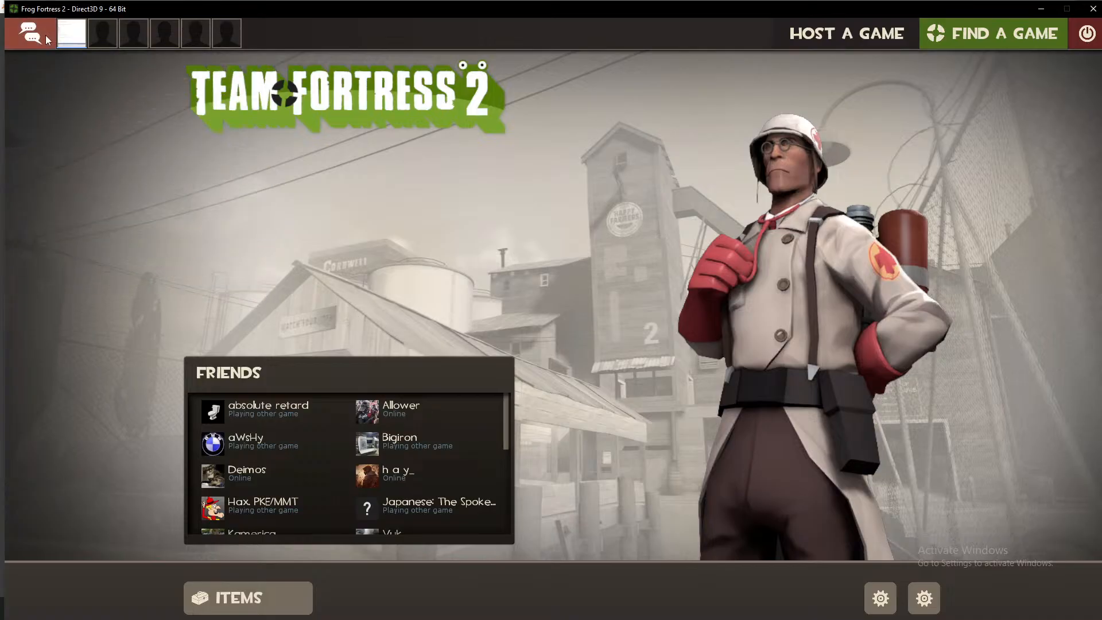
pyautogui.write('ewfwef')
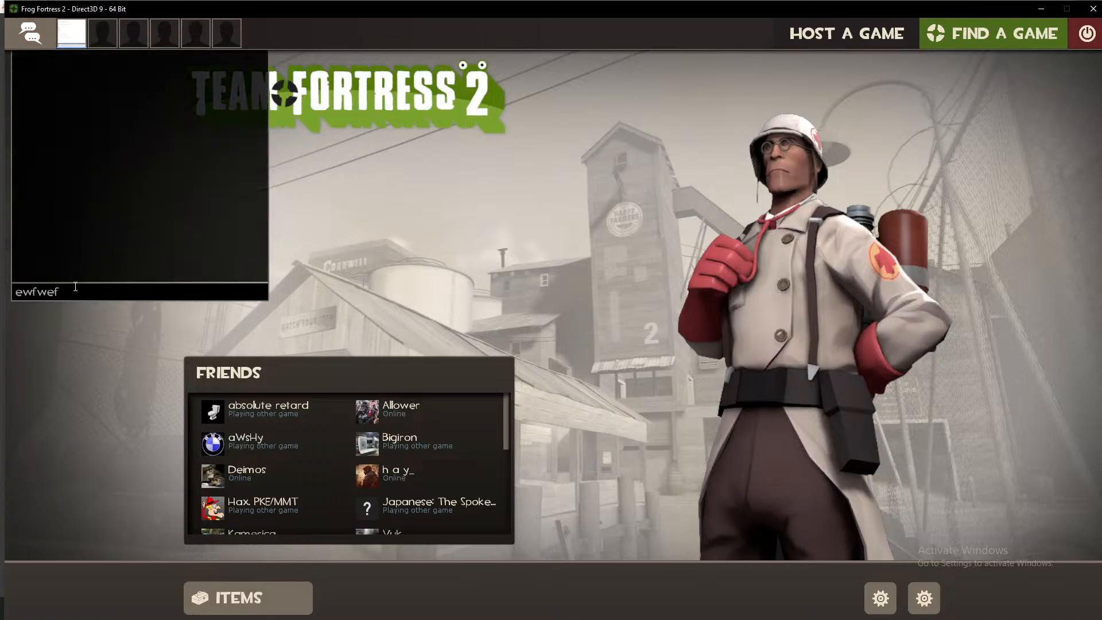
pyautogui.press('Return')
pyautogui.write('wgrerg')
pyautogui.press('Return')
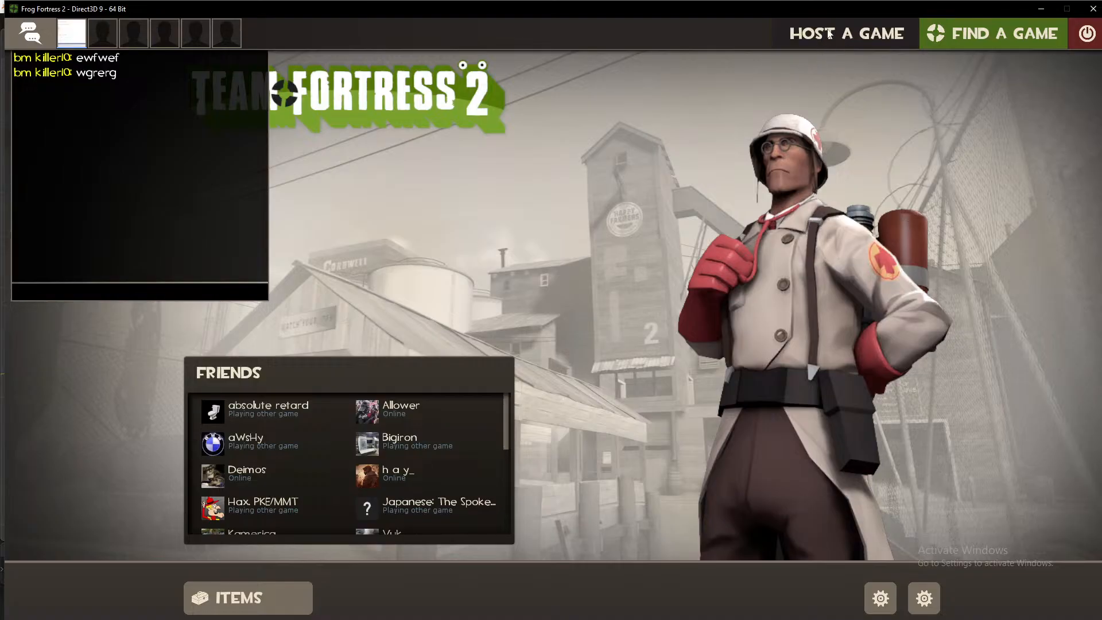
# Examine the server and game settings for hosting a game, and cancel without creating a server.
pyautogui.click(957, 40)
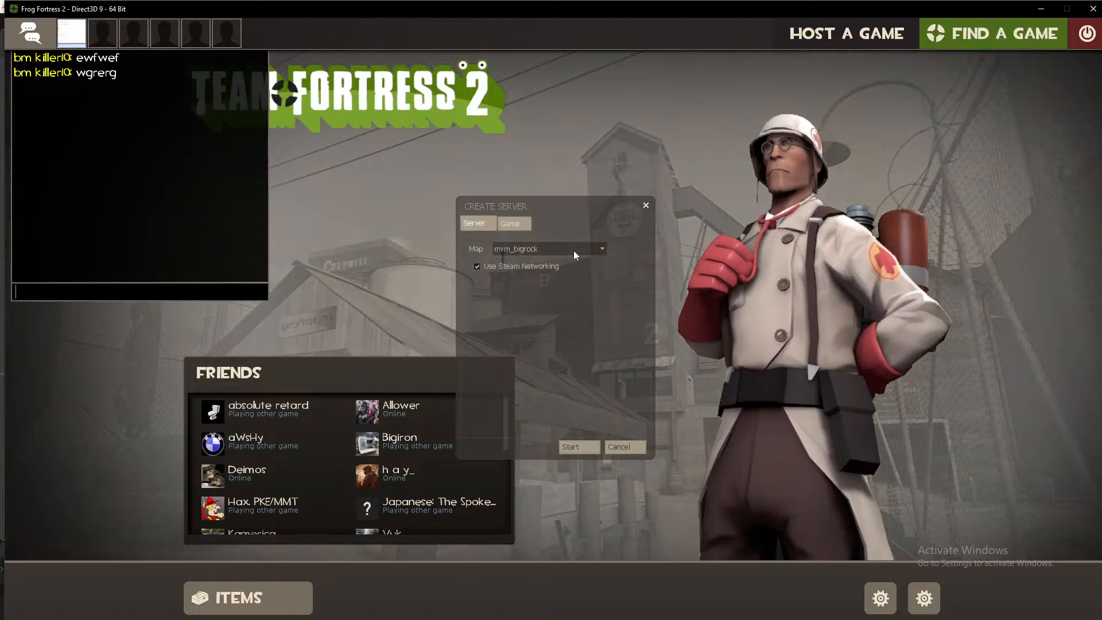
pyautogui.click(513, 223)
pyautogui.click(478, 224)
pyautogui.click(511, 224)
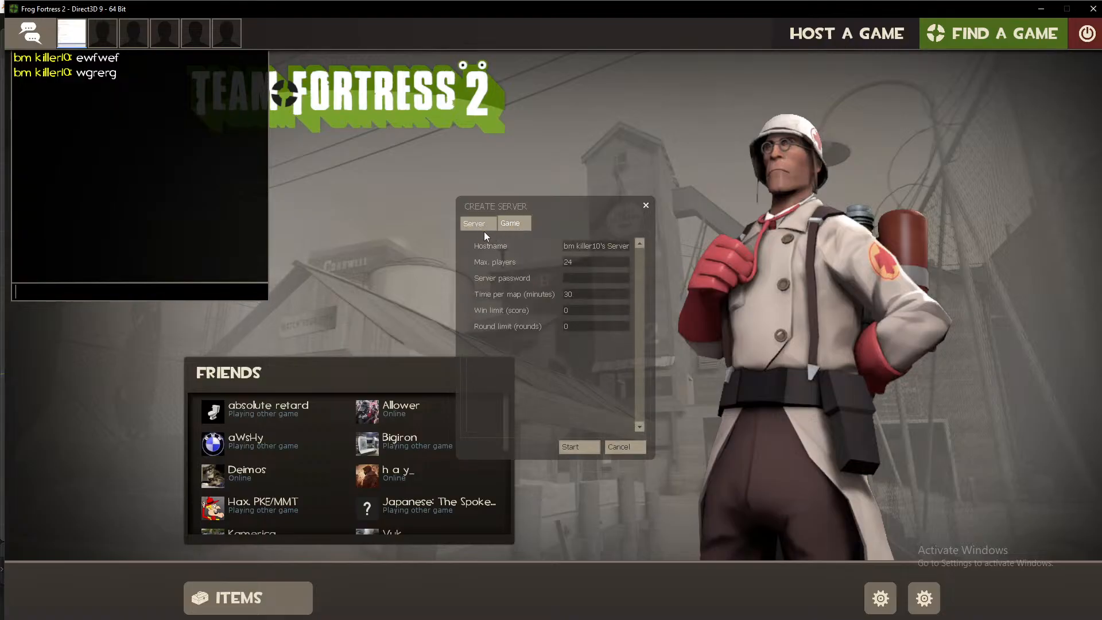
pyautogui.click(478, 223)
pyautogui.click(624, 449)
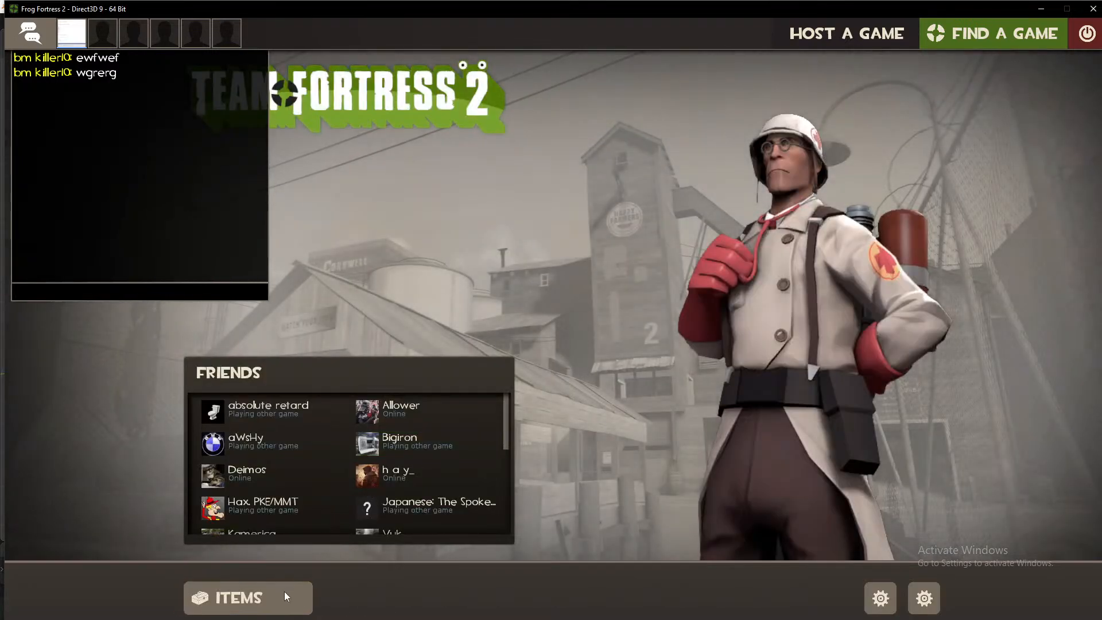
# Open the Heavy's loadout from the items screen and dismiss the presets tip.
pyautogui.click(281, 597)
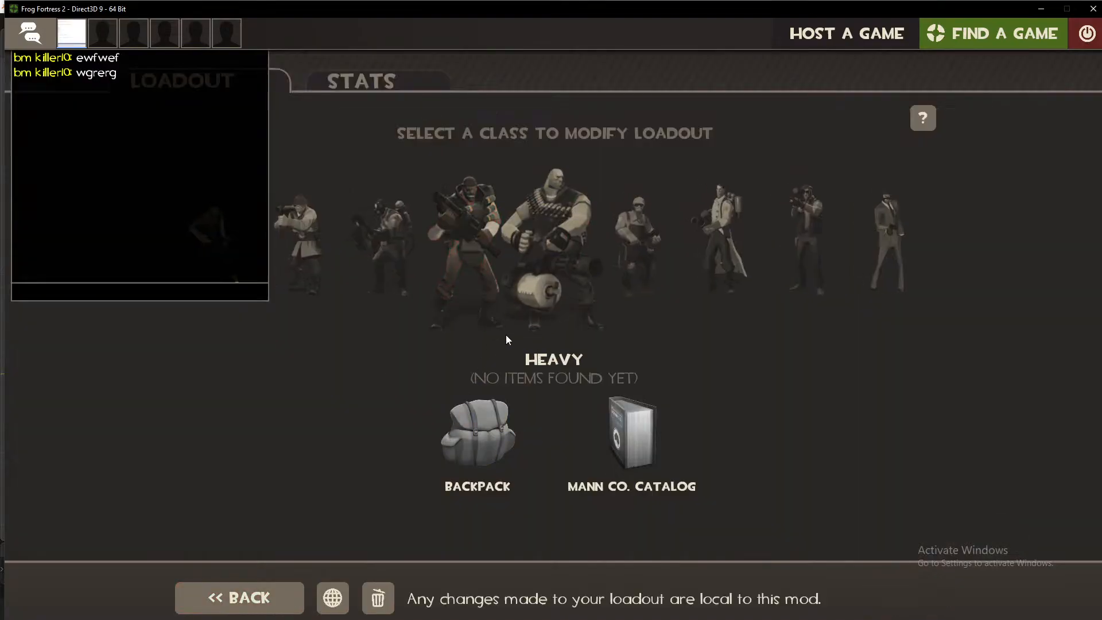
pyautogui.click(506, 339)
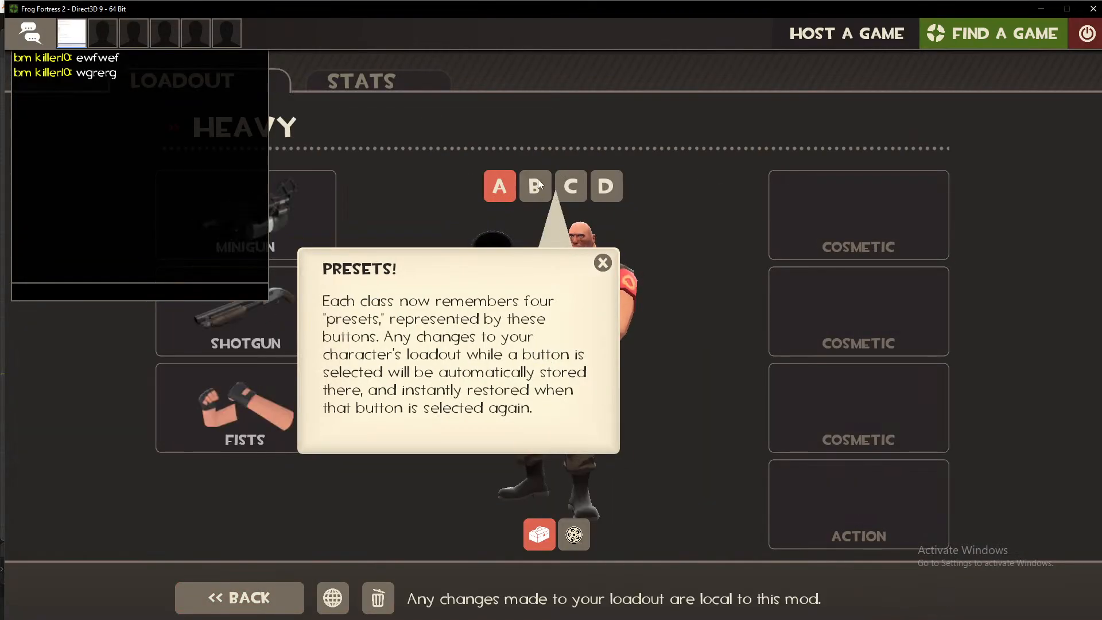
pyautogui.click(603, 263)
# Switch to Visual Studio and examine the exception in CEconItem::UnequipFromClass in econ_item.cpp.
pyautogui.hotkey('alt', 'Tab')
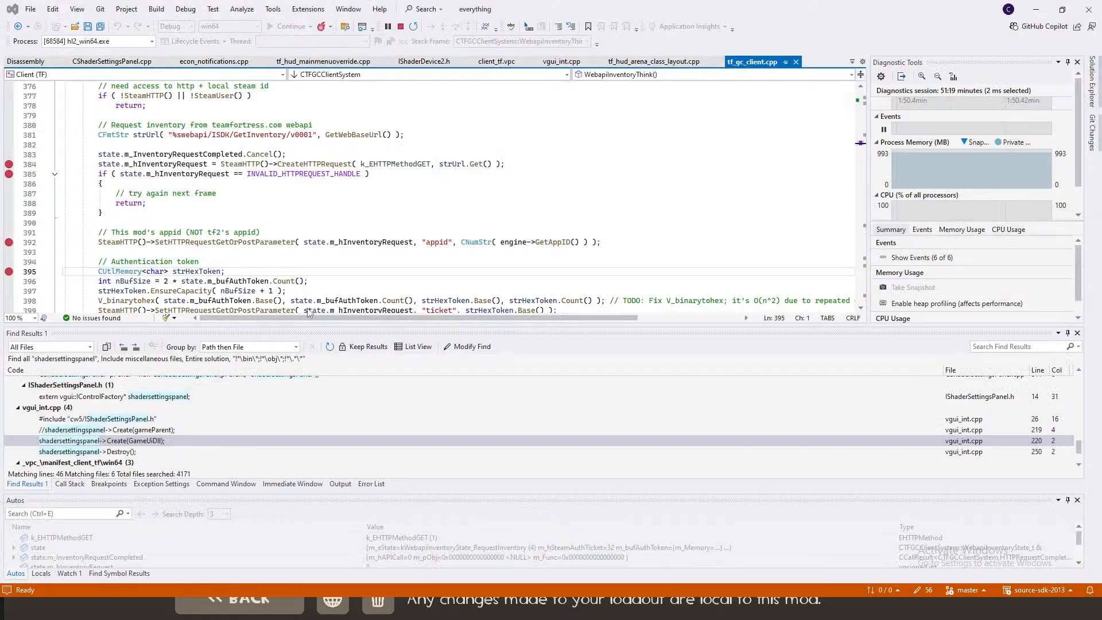
pyautogui.click(373, 309)
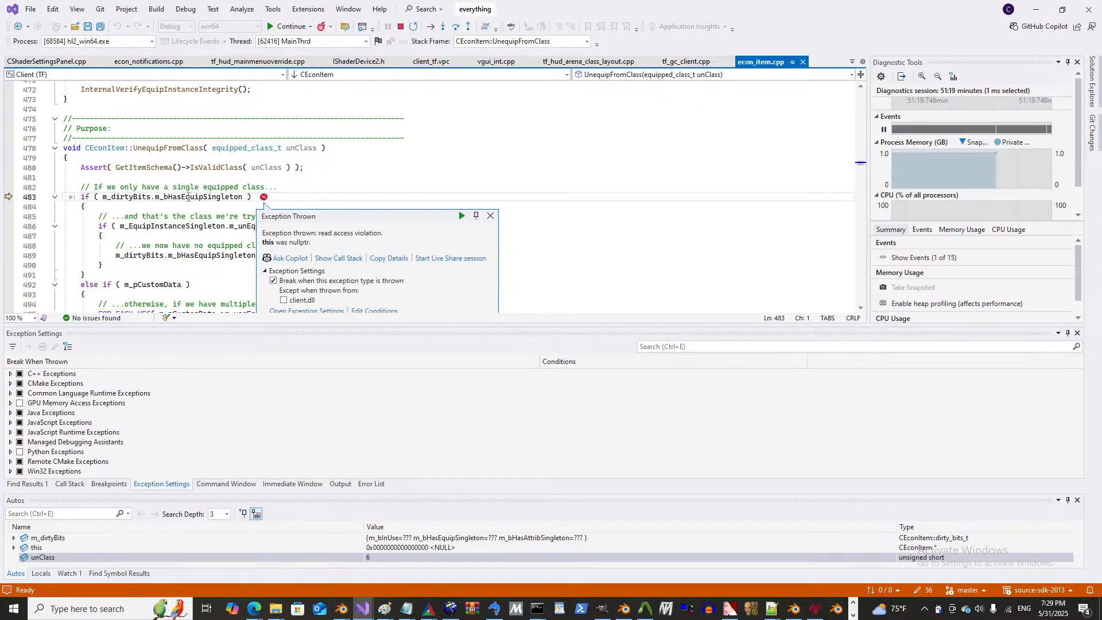
# Inspect the values around the exception in UnequipFromClass, continue execution past it, and stop debugging hl2_win64.exe.
pyautogui.moveTo(129, 196)
pyautogui.moveTo(161, 166)
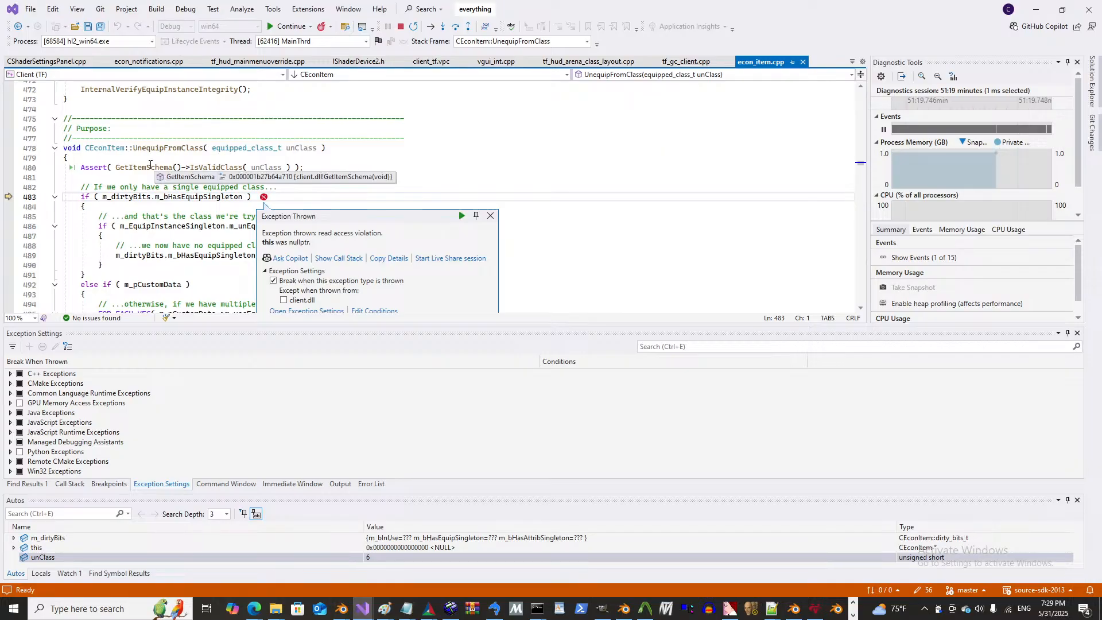
pyautogui.moveTo(257, 170)
pyautogui.press('F5')
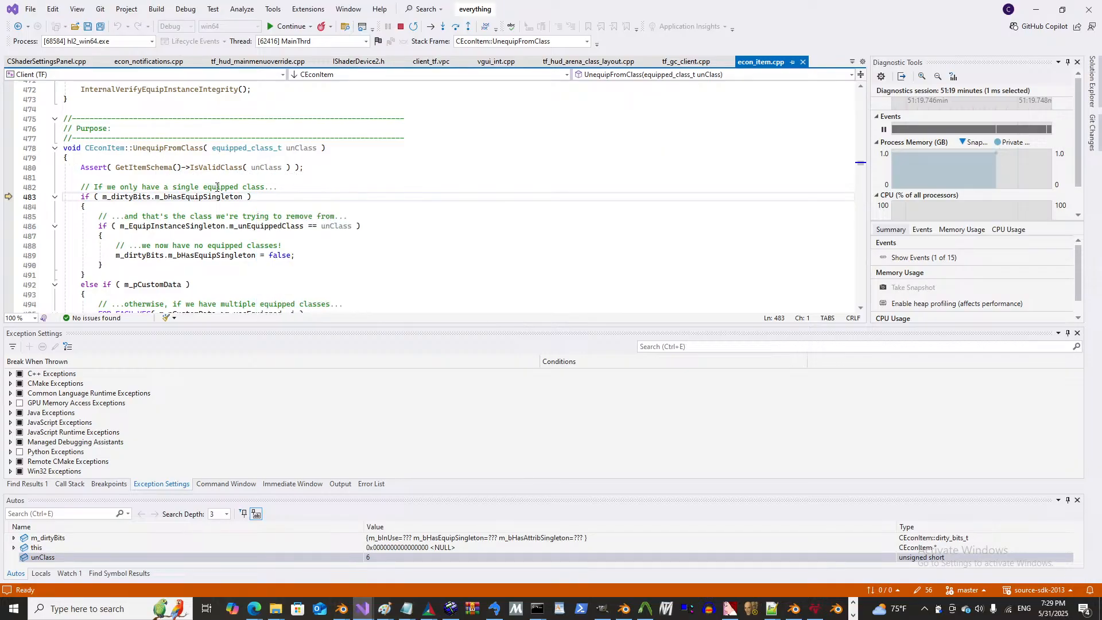
pyautogui.click(400, 27)
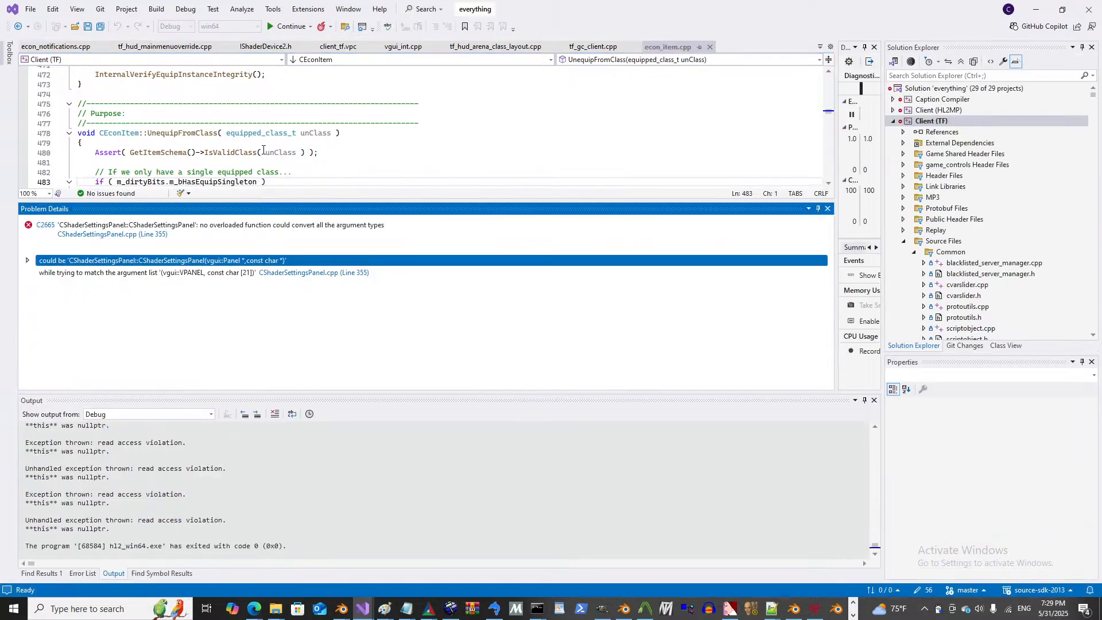
pyautogui.click(262, 152)
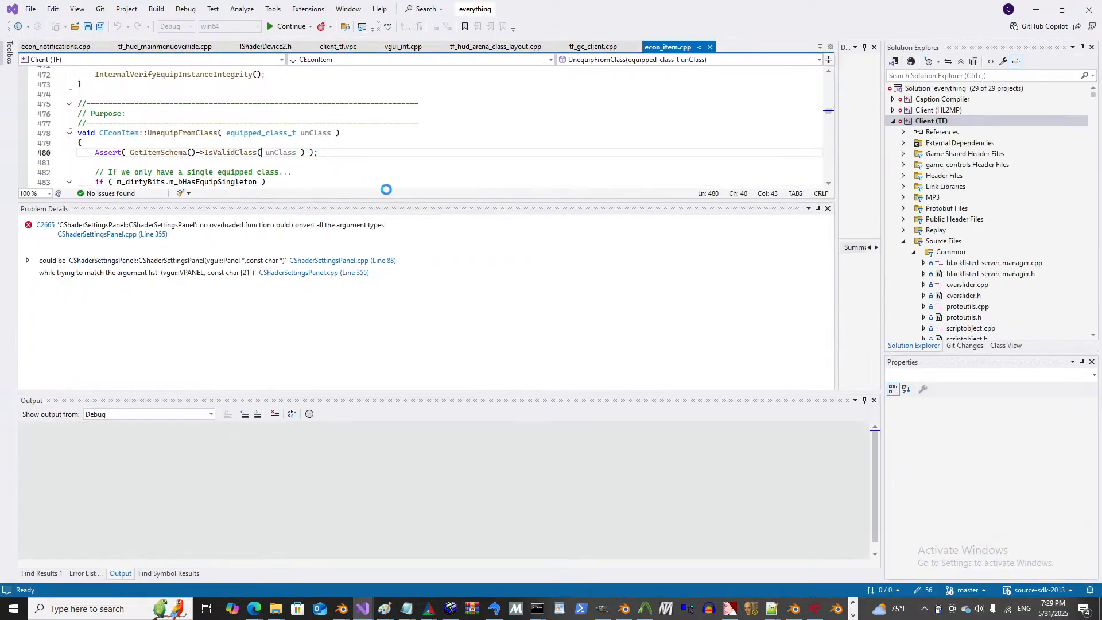
# Switch to Blender, dismiss the splash screen, and enable the Blender Source Tools add-on in the preferences.
pyautogui.hotkey('alt', 'Tab')
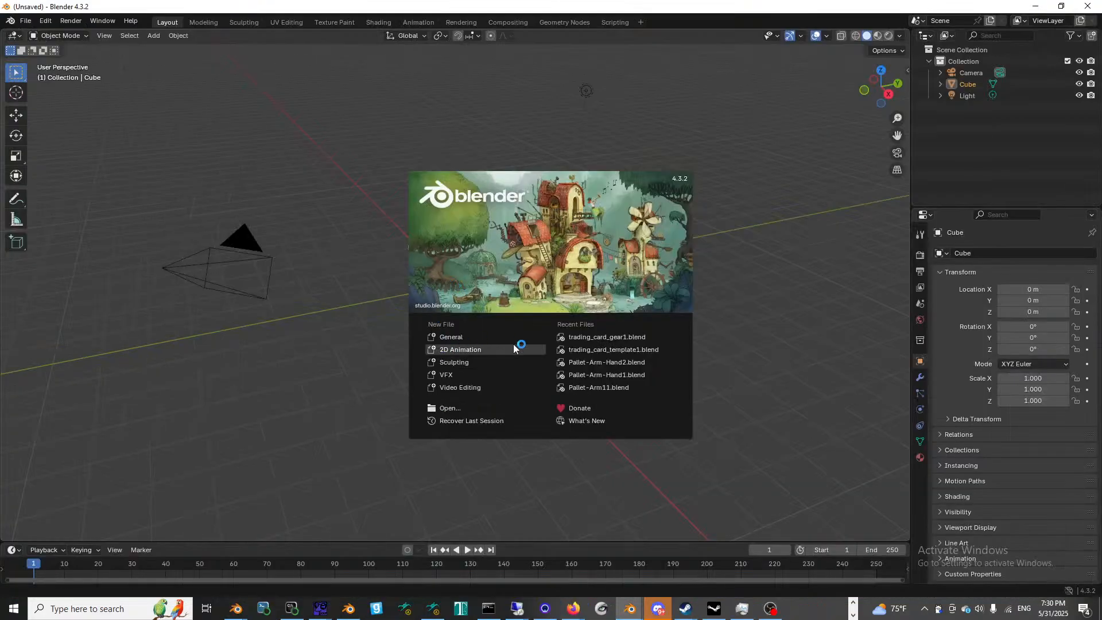
pyautogui.click(31, 35)
pyautogui.click(25, 20)
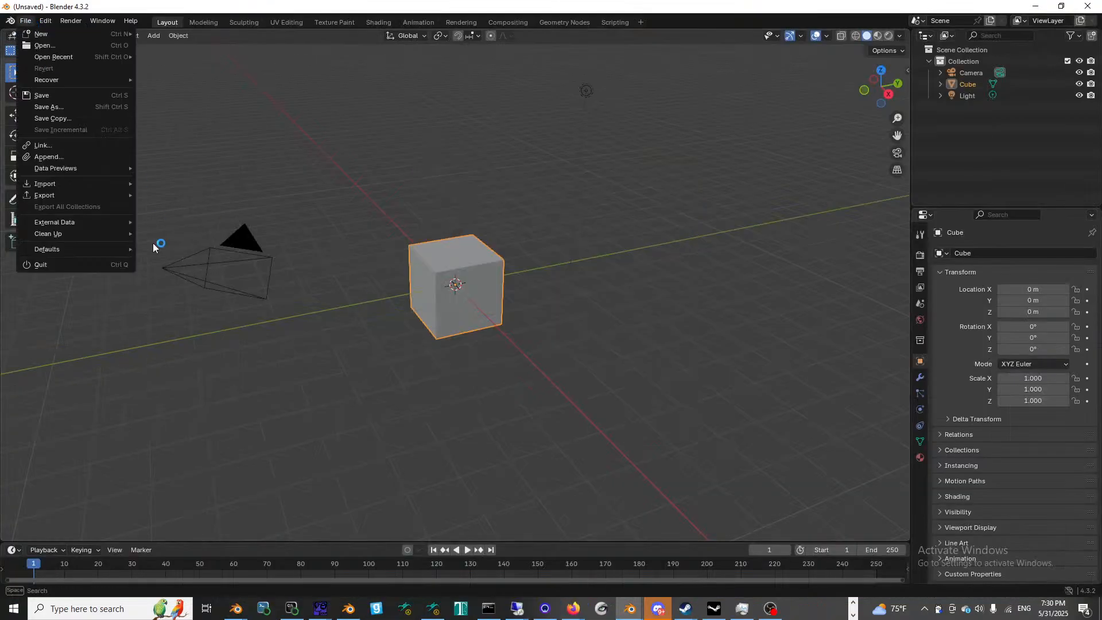
pyautogui.moveTo(76, 184)
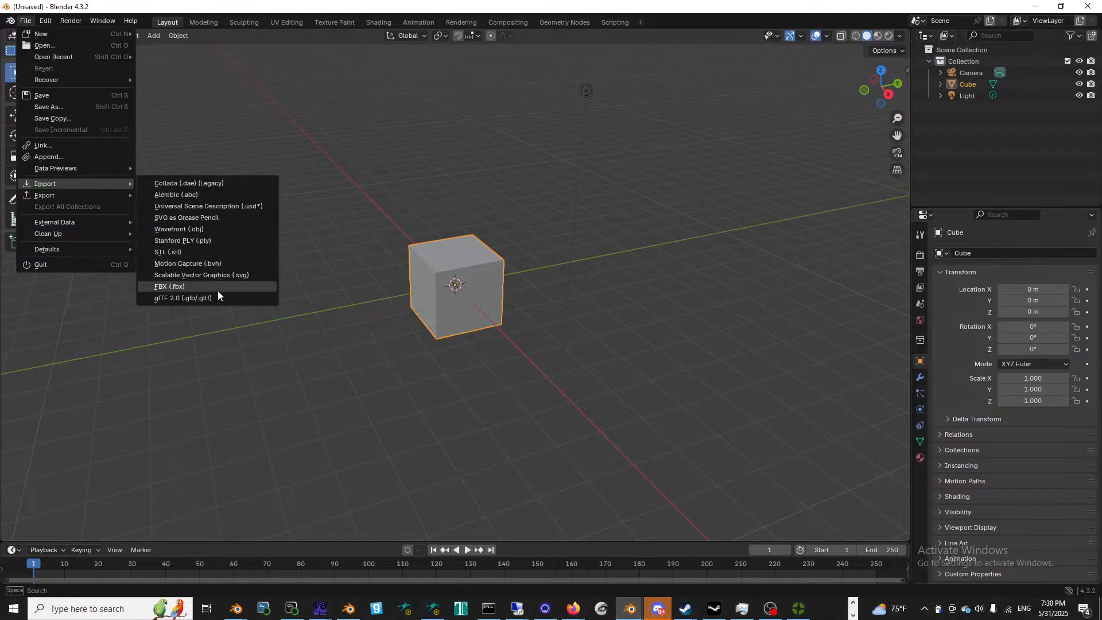
pyautogui.click(61, 67)
pyautogui.click(46, 23)
pyautogui.click(96, 184)
pyautogui.click(45, 23)
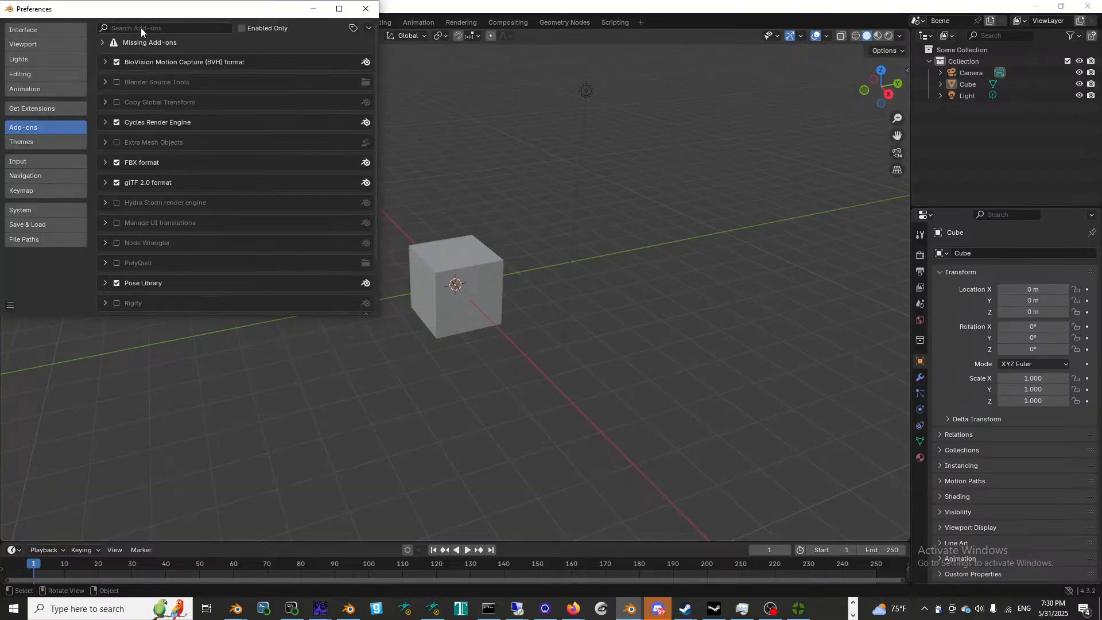
pyautogui.click(116, 83)
pyautogui.click(372, 12)
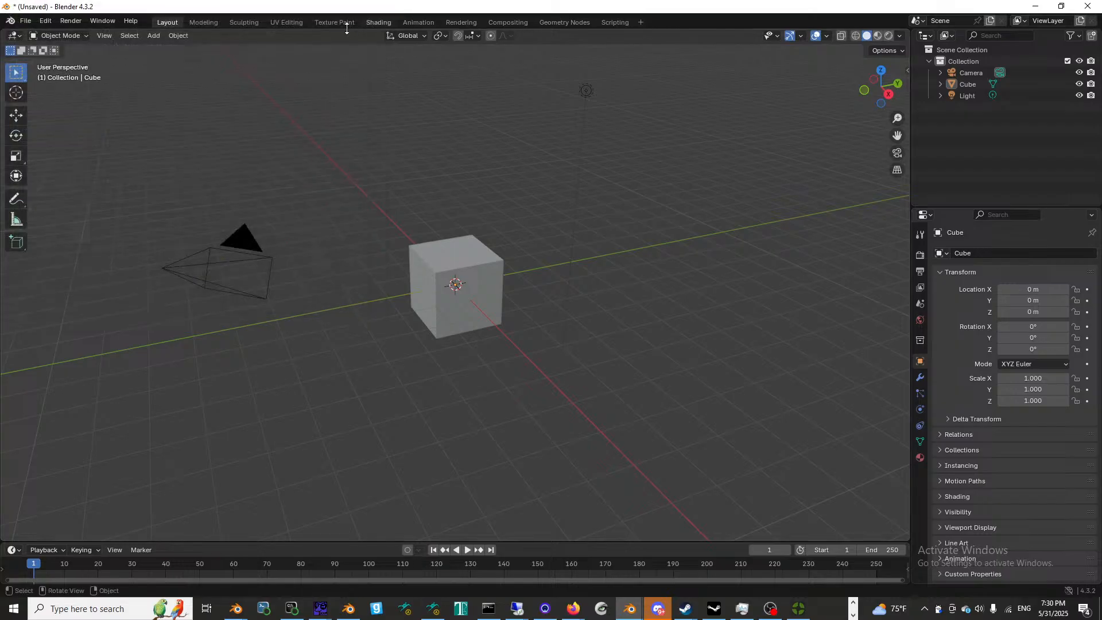
# Search the add-ons for "ex", enable Extra Mesh Objects, and close the preferences.
pyautogui.click(53, 21)
pyautogui.click(51, 22)
pyautogui.click(50, 20)
pyautogui.click(77, 169)
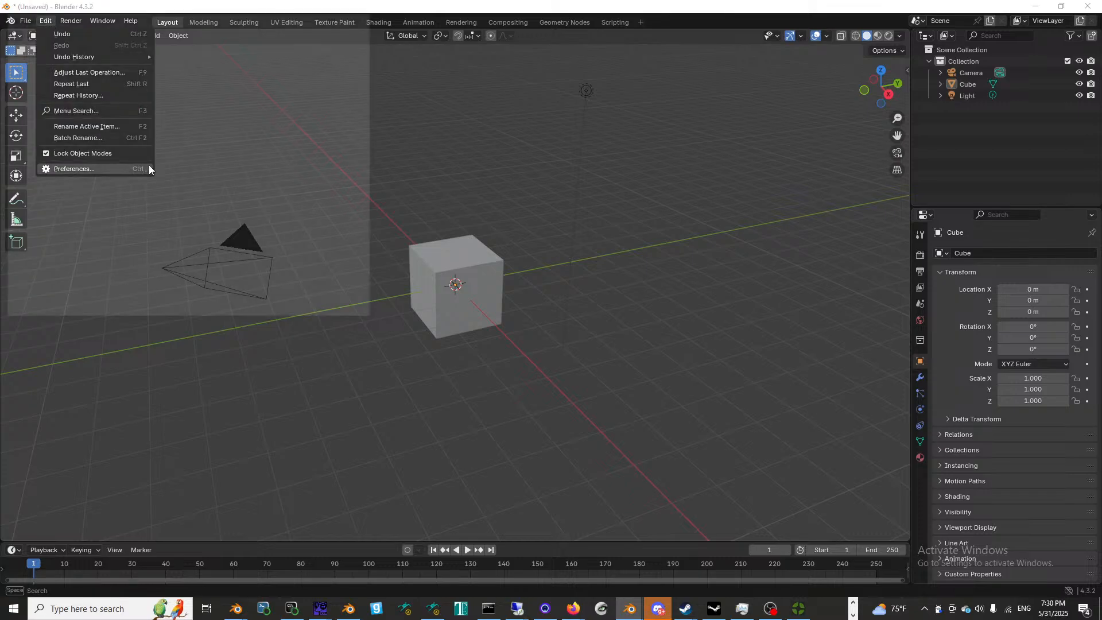
pyautogui.click(138, 35)
pyautogui.write('ex')
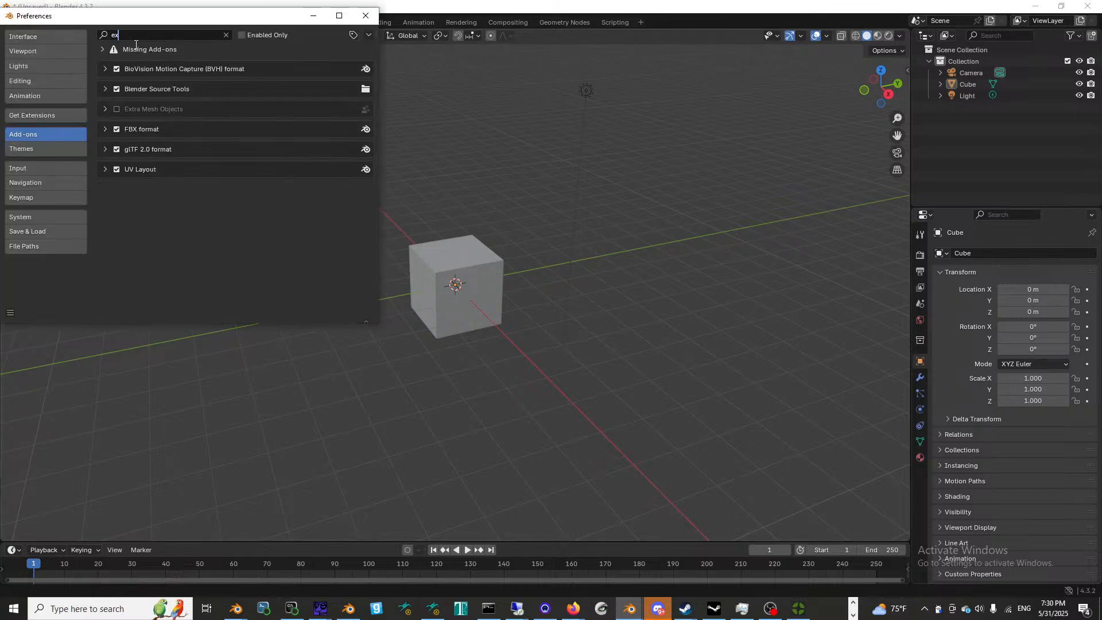
pyautogui.click(116, 109)
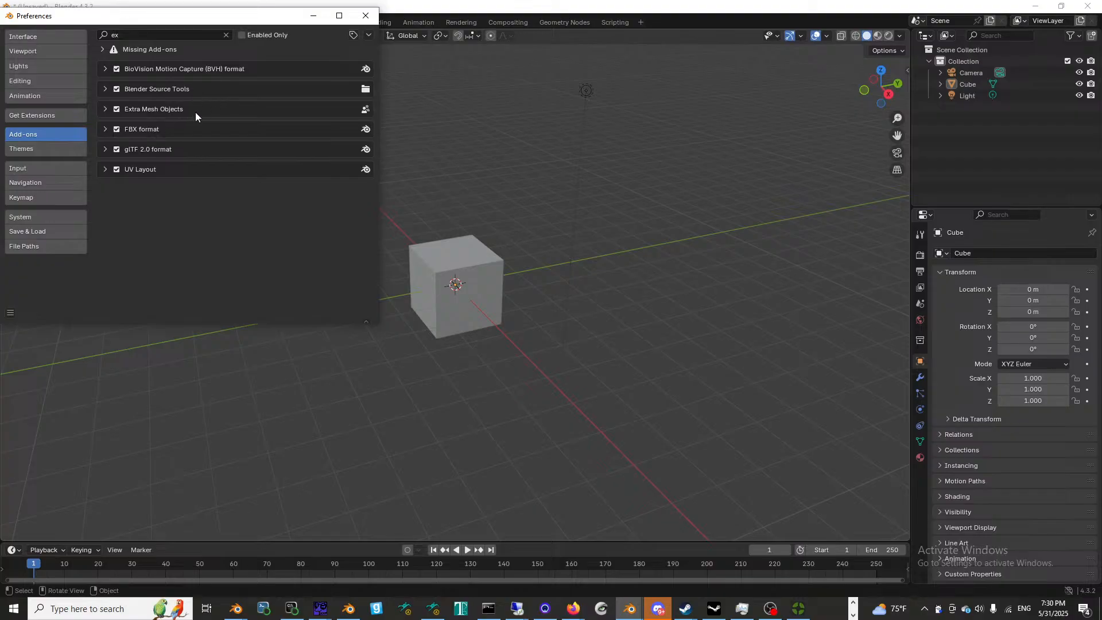
pyautogui.click(363, 20)
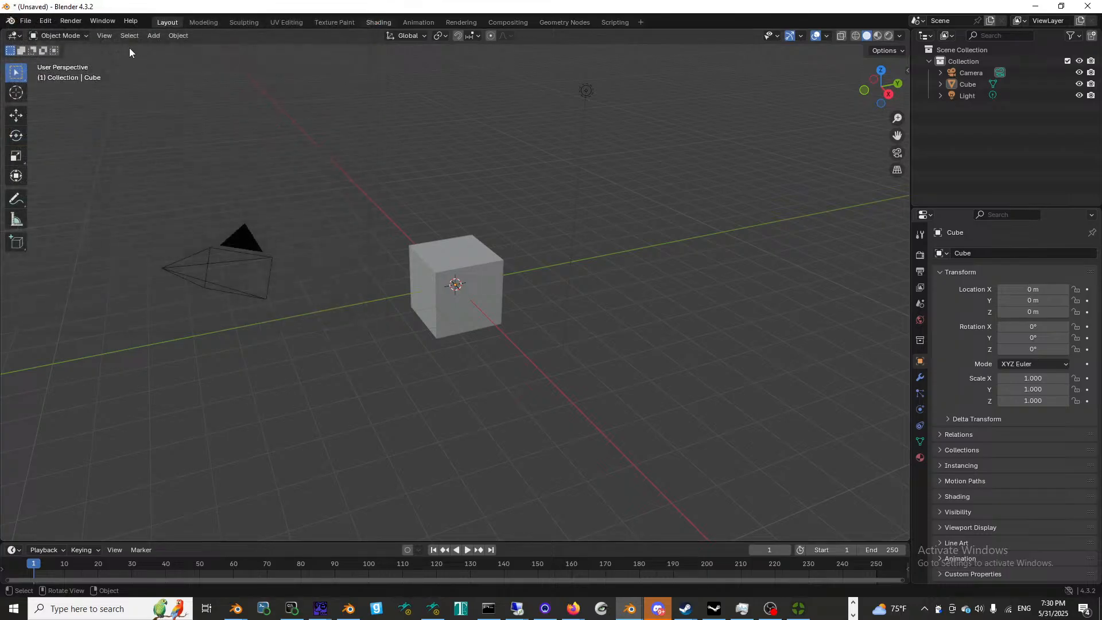
pyautogui.press('space')
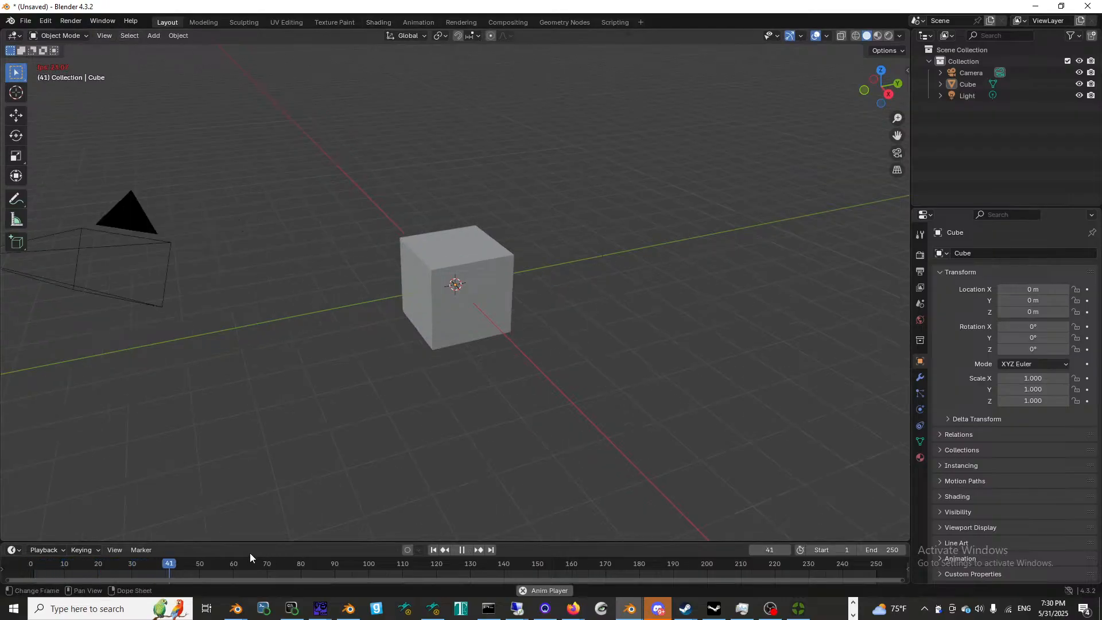
pyautogui.click(462, 550)
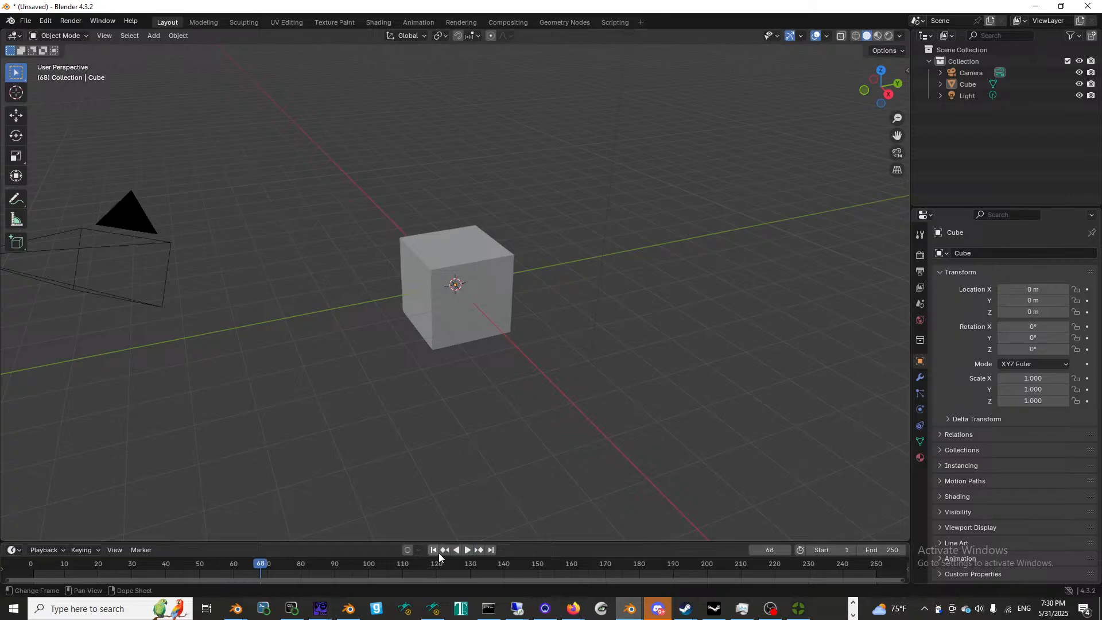
pyautogui.click(455, 552)
pyautogui.click(435, 551)
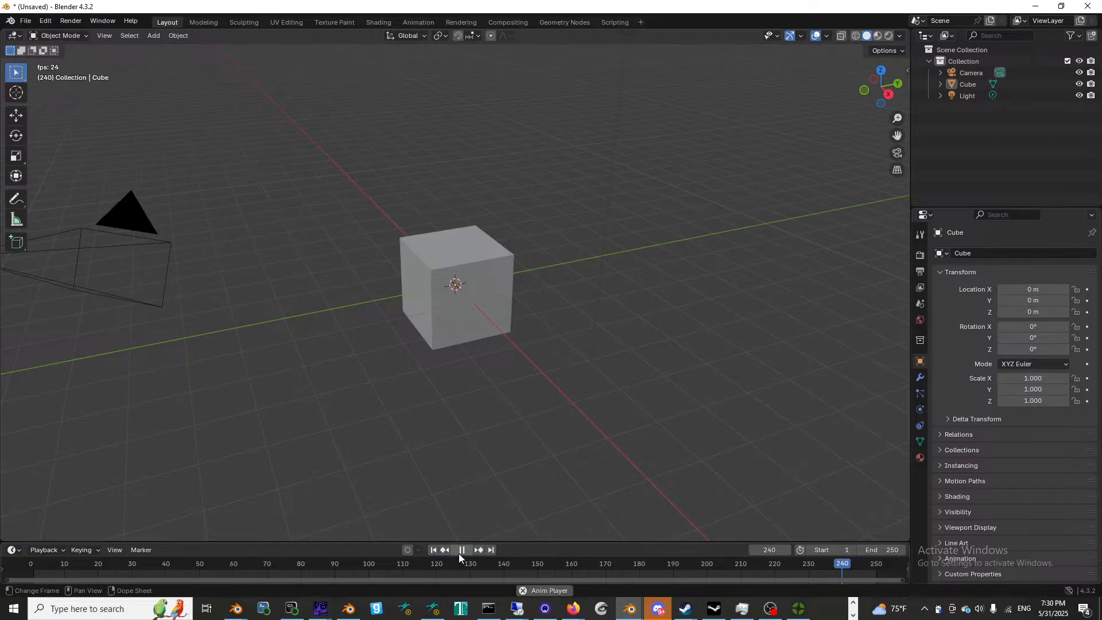
pyautogui.click(459, 552)
pyautogui.click(433, 549)
# Start a Source engine SMD/VTA import and browse to the Samsung_T5 (H:) drive.
pyautogui.click(25, 21)
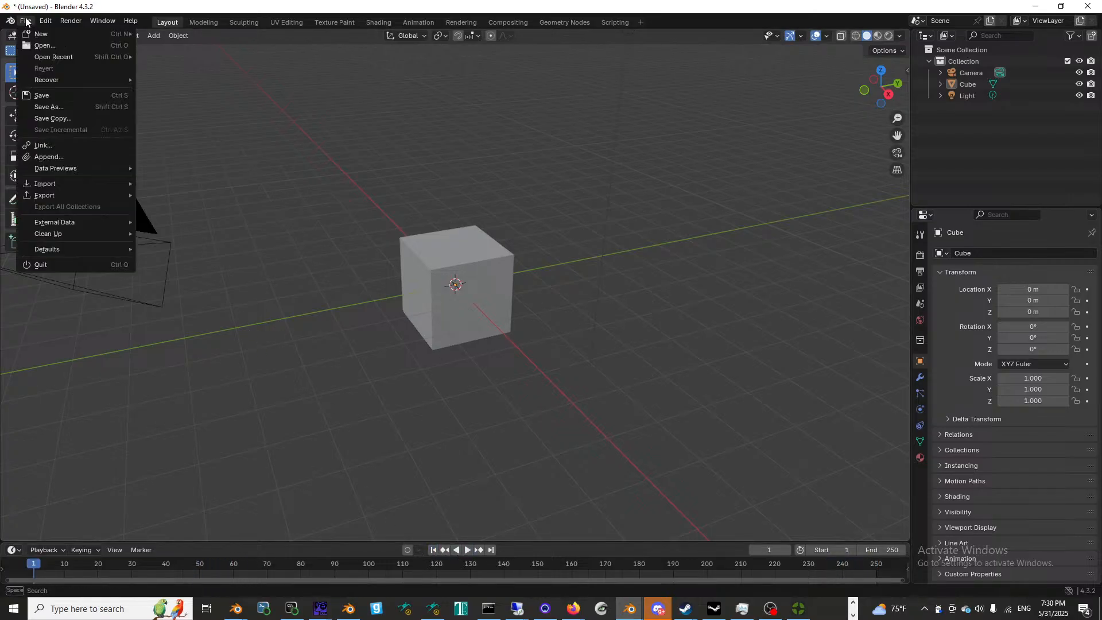
pyautogui.moveTo(67, 183)
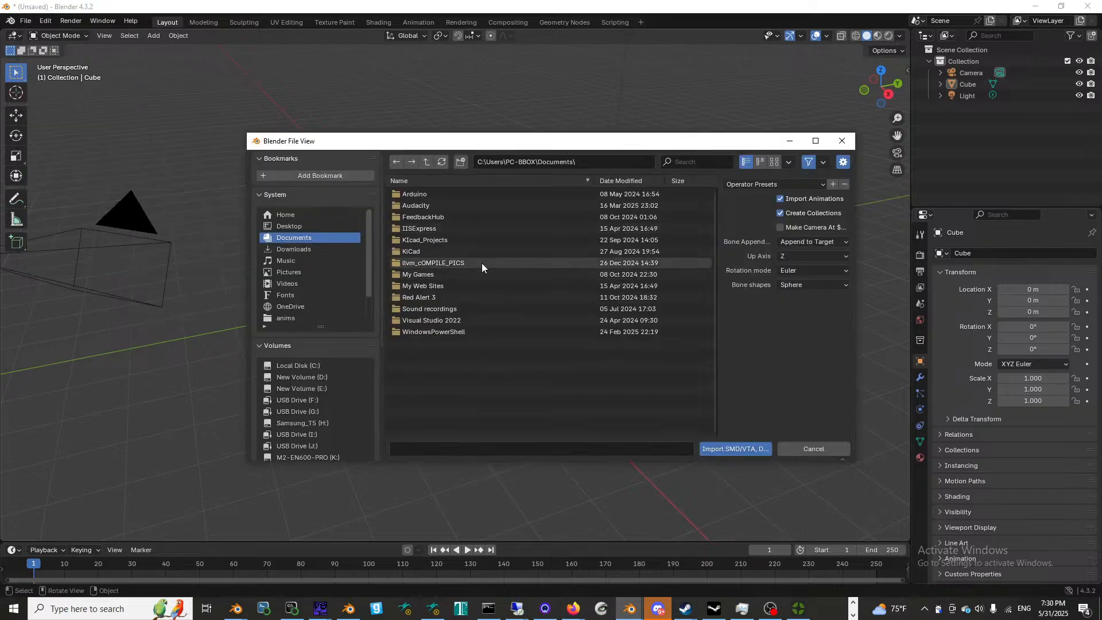
pyautogui.scroll(-3, 323, 408)
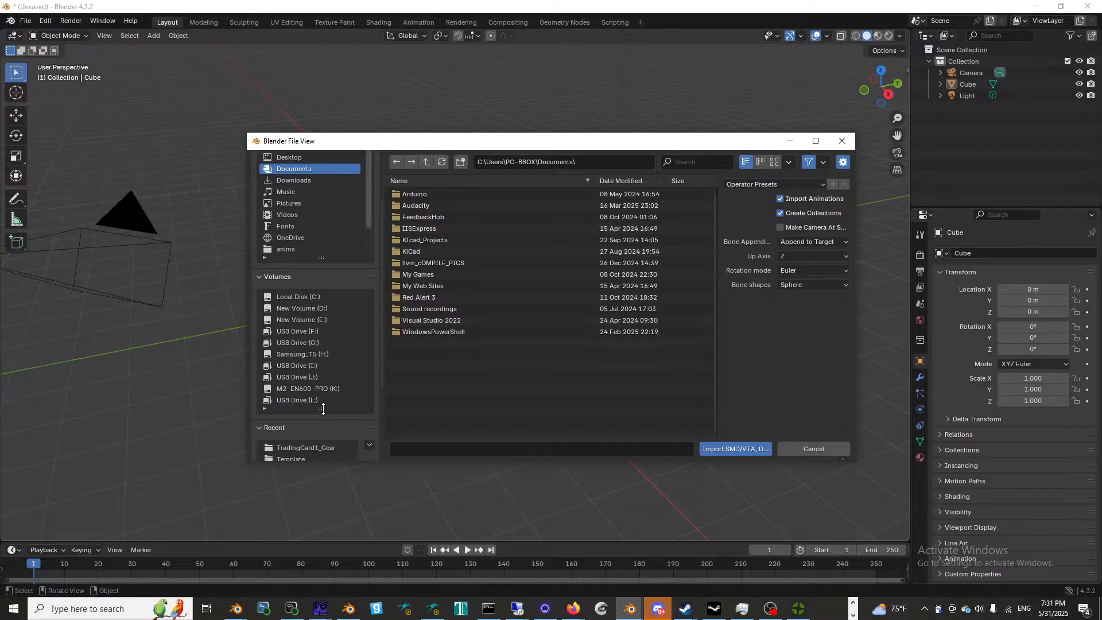
pyautogui.click(333, 391)
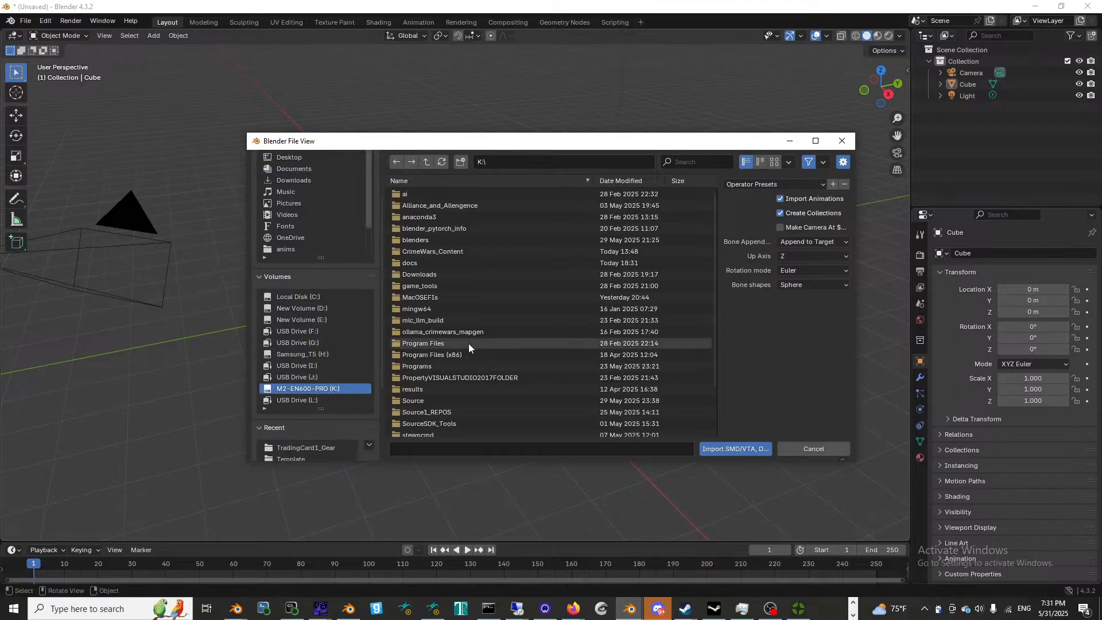
pyautogui.click(338, 354)
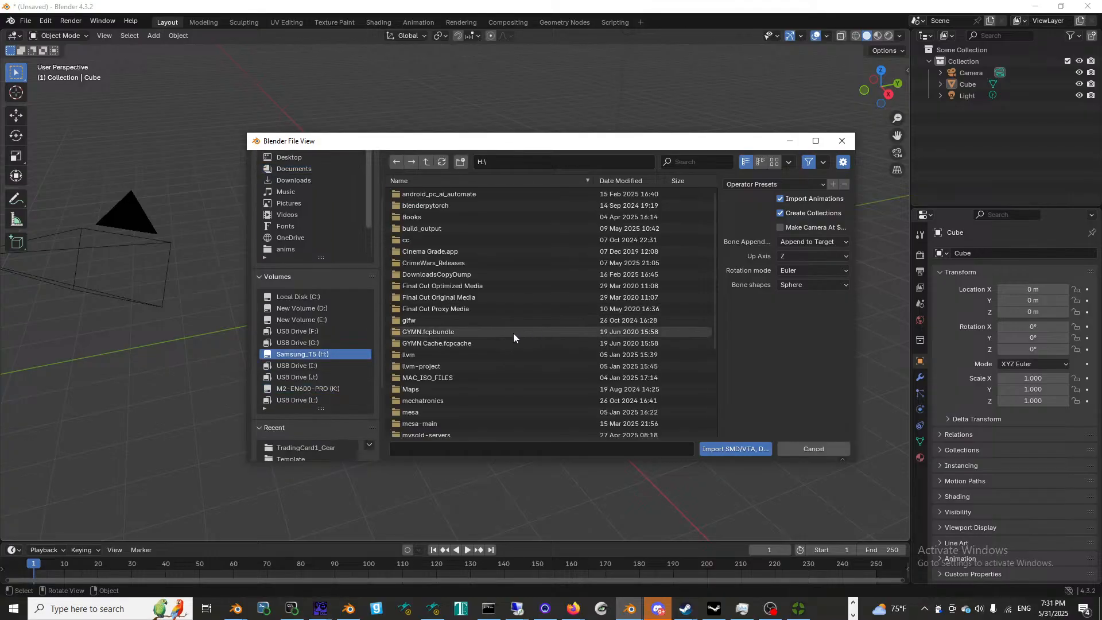
# Import shotgun_reference.smd from the decompiled shotgun folder under Source1_Content\Decompile\hl2_weapons.
pyautogui.scroll(-3, 490, 373)
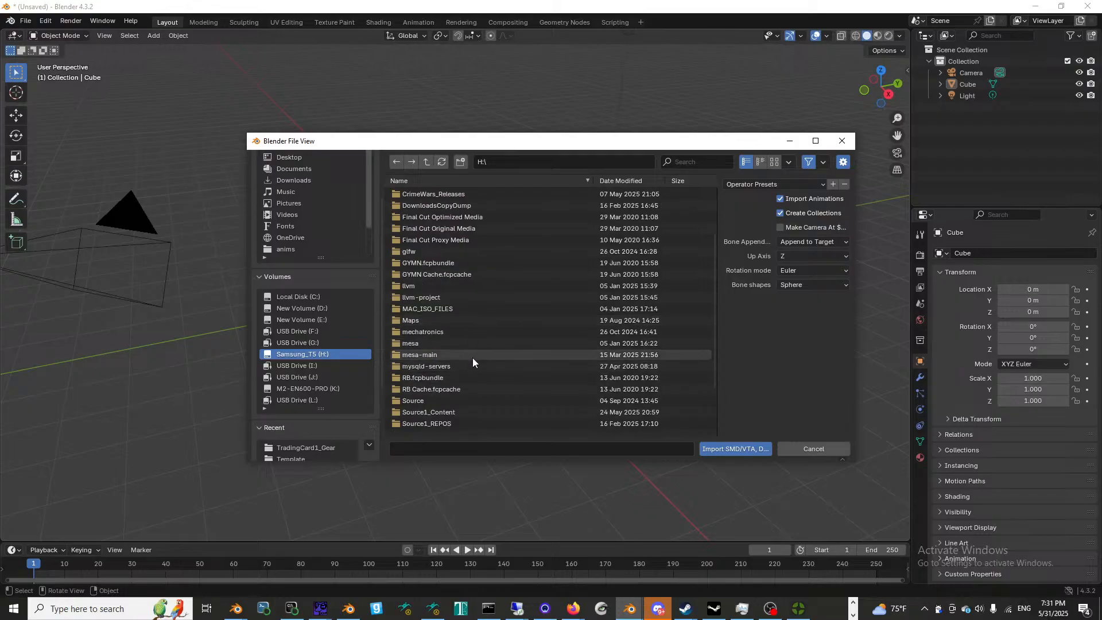
pyautogui.scroll(-2, 458, 391)
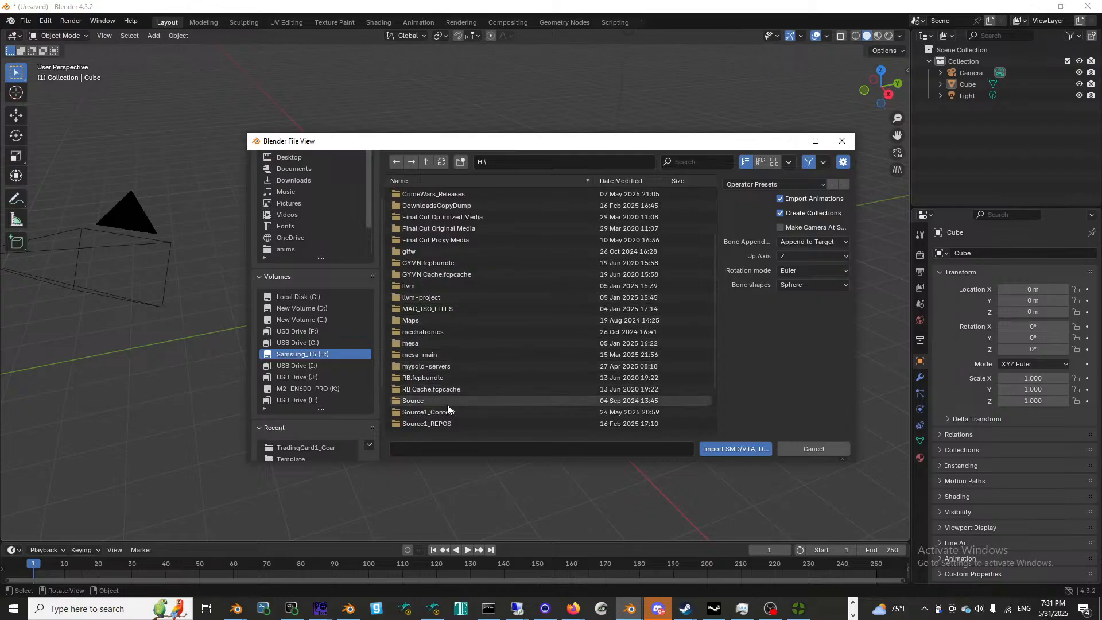
pyautogui.scroll(-1, 459, 409)
pyautogui.click(467, 352)
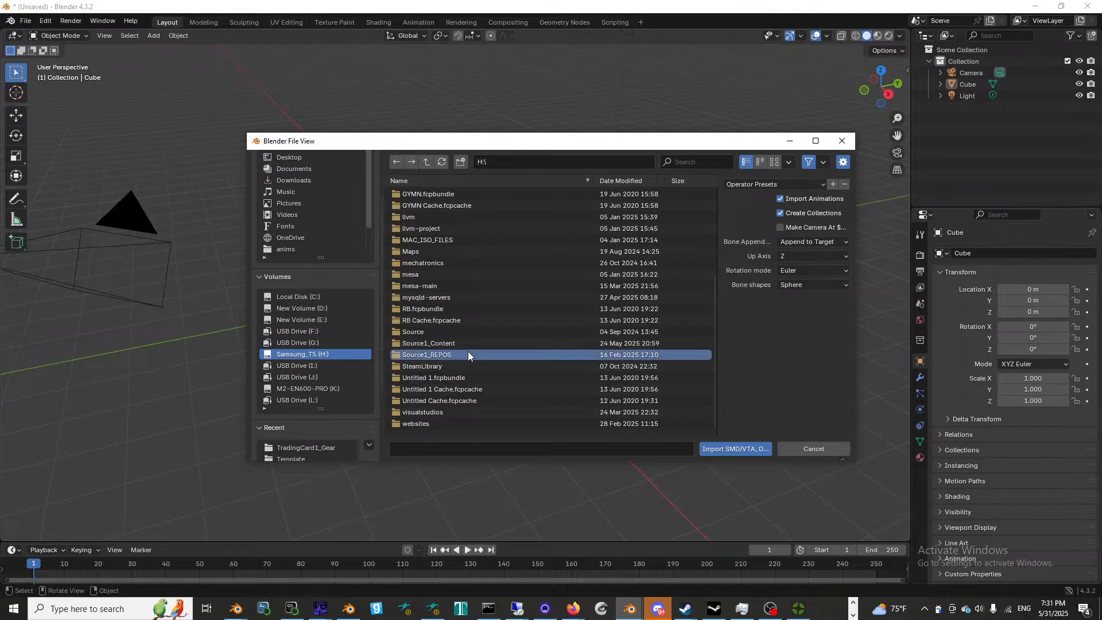
pyautogui.doubleClick(499, 347)
pyautogui.doubleClick(462, 196)
pyautogui.doubleClick(450, 195)
pyautogui.doubleClick(447, 193)
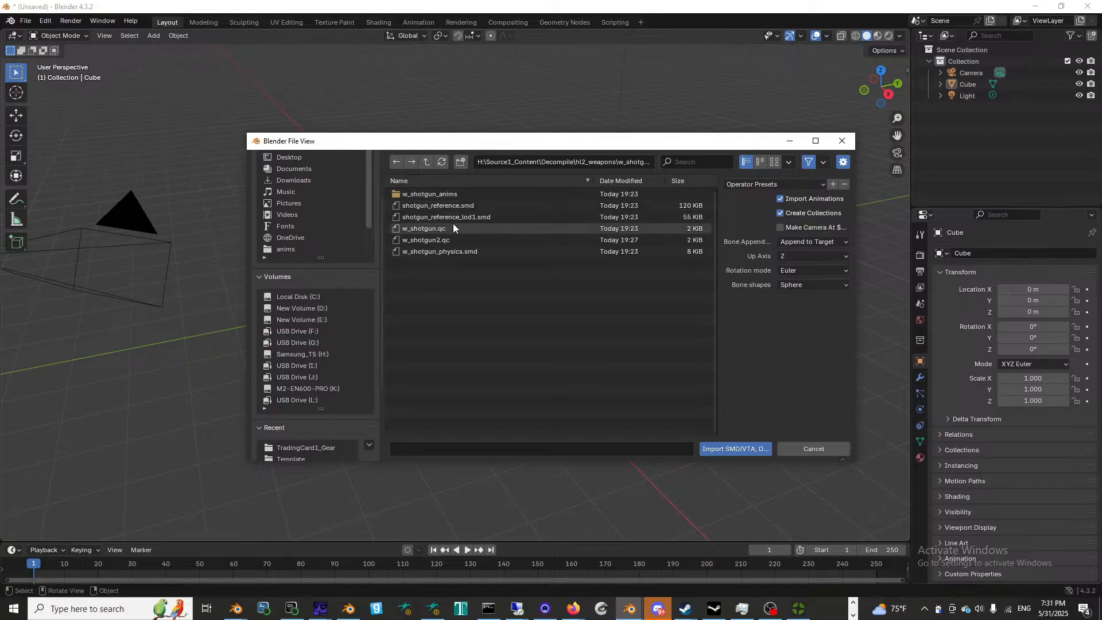
pyautogui.click(480, 204)
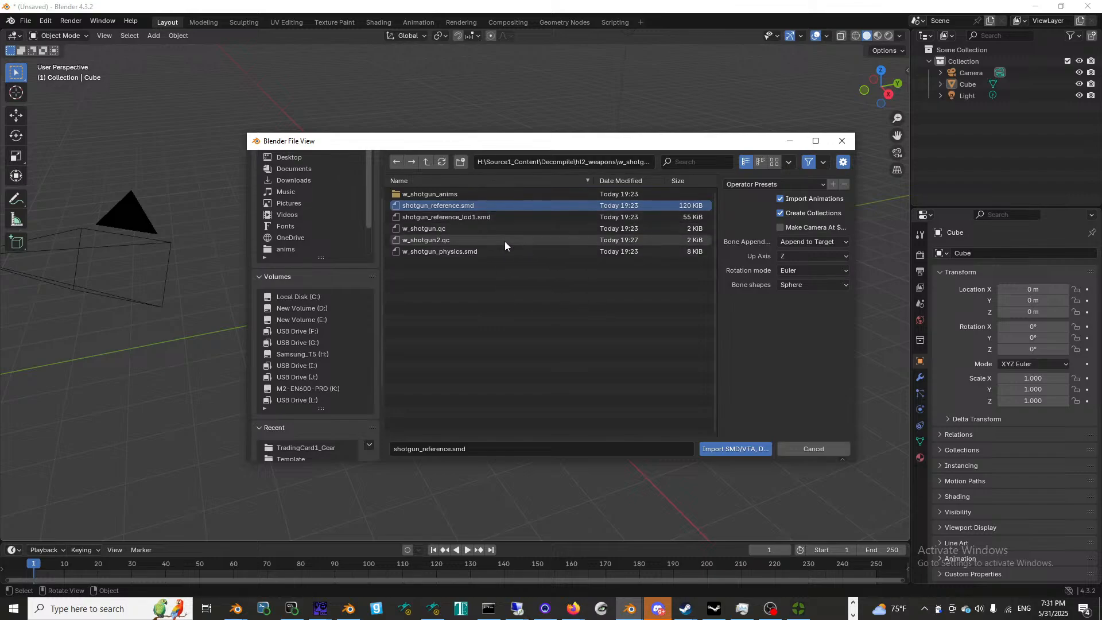
pyautogui.click(718, 448)
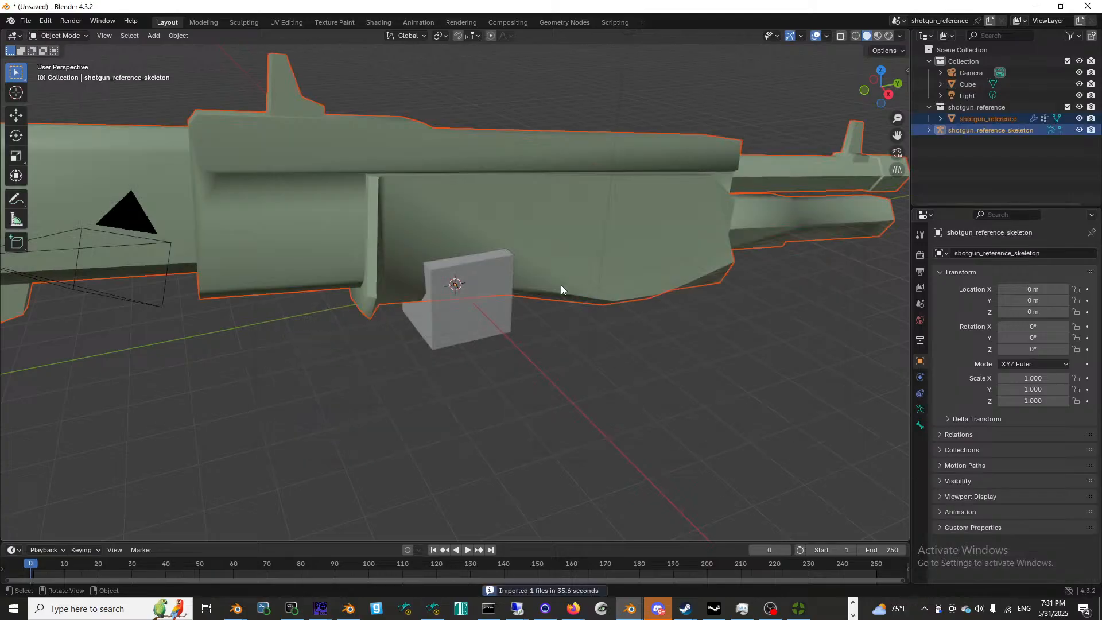
# Examine the imported shotgun from the other side and expand shotgun_reference_skeleton in the outliner down to its ValveBiped bones.
pyautogui.scroll(-3, 561, 285)
pyautogui.scroll(3, 474, 284)
pyautogui.moveTo(474, 284); pyautogui.dragTo(357, 277, button='middle')
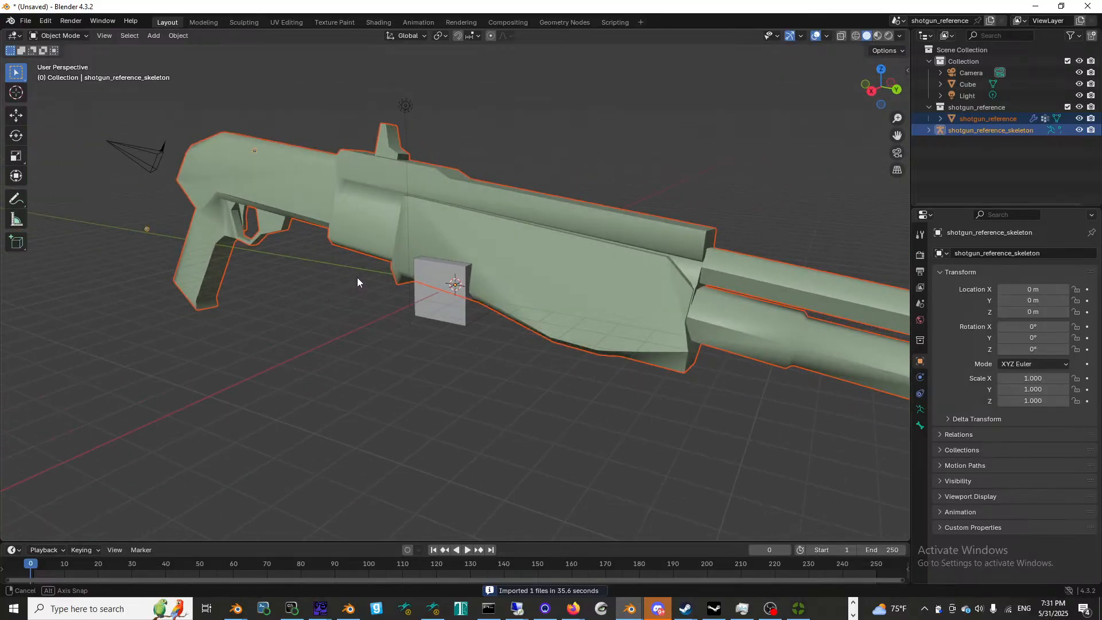
pyautogui.click(929, 129)
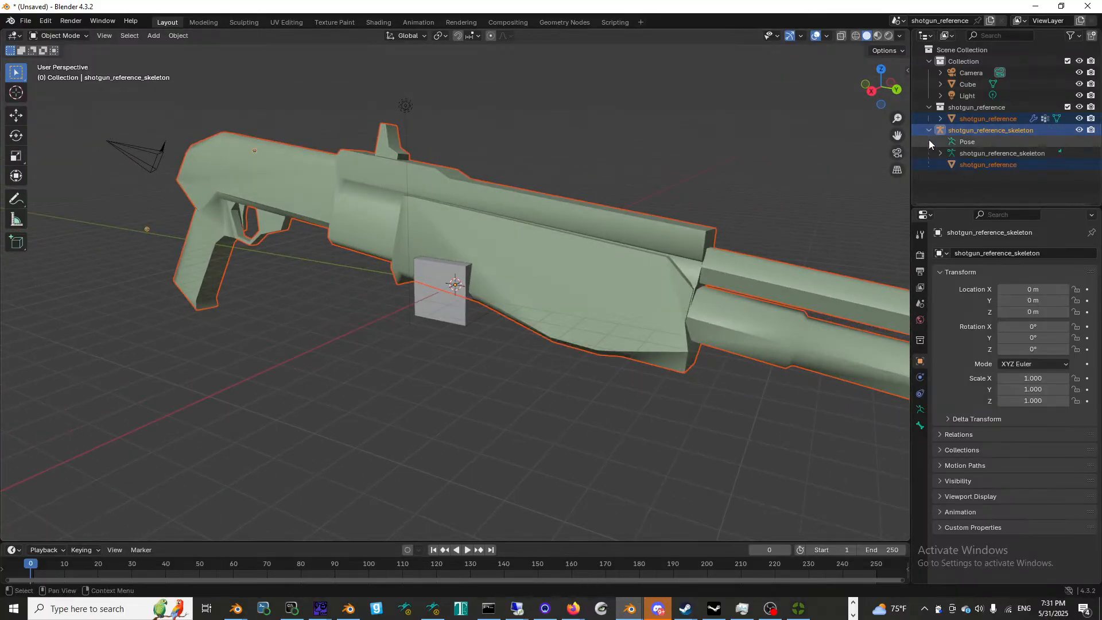
pyautogui.click(939, 154)
pyautogui.click(952, 165)
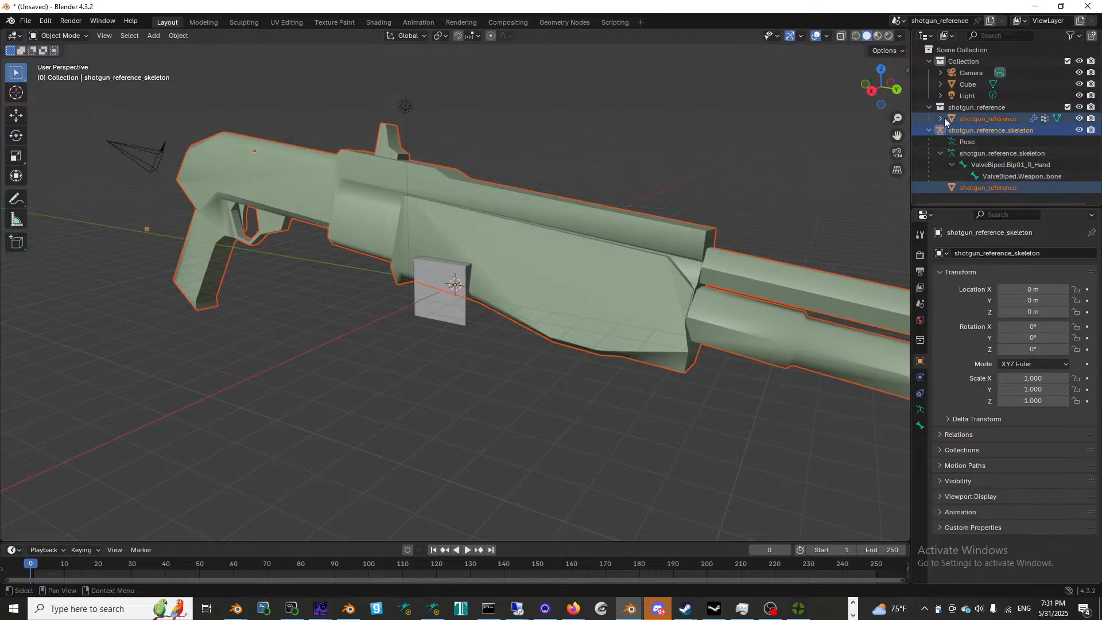
# Expand the Light and Cube entries in the outliner and select the shotgun_reference mesh under the skeleton.
pyautogui.click(940, 96)
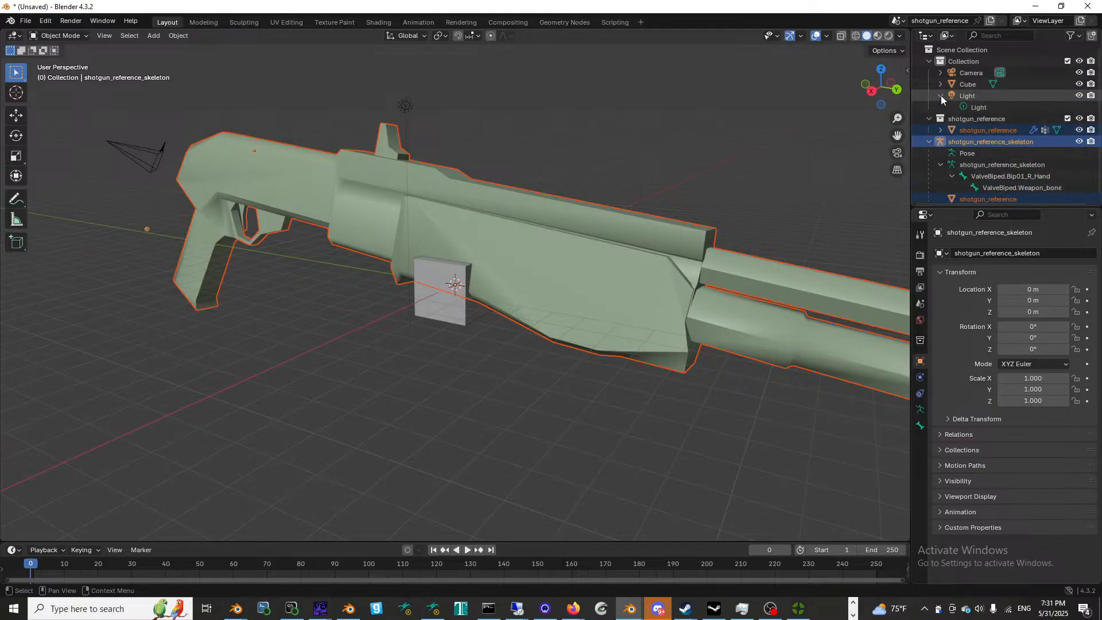
pyautogui.click(945, 84)
pyautogui.click(941, 83)
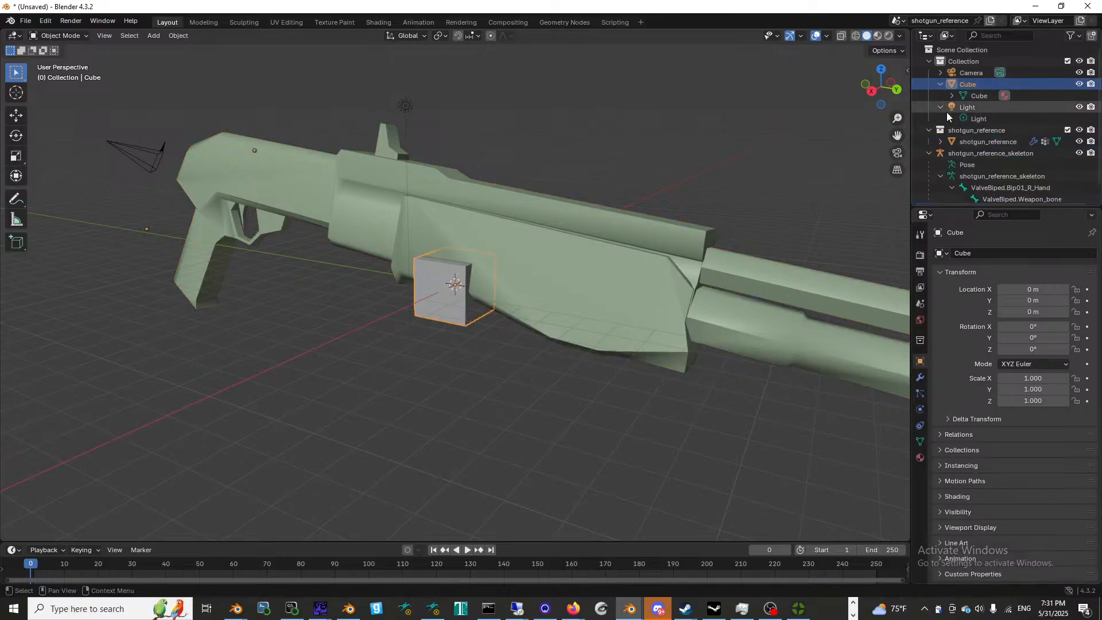
pyautogui.scroll(-1, 964, 115)
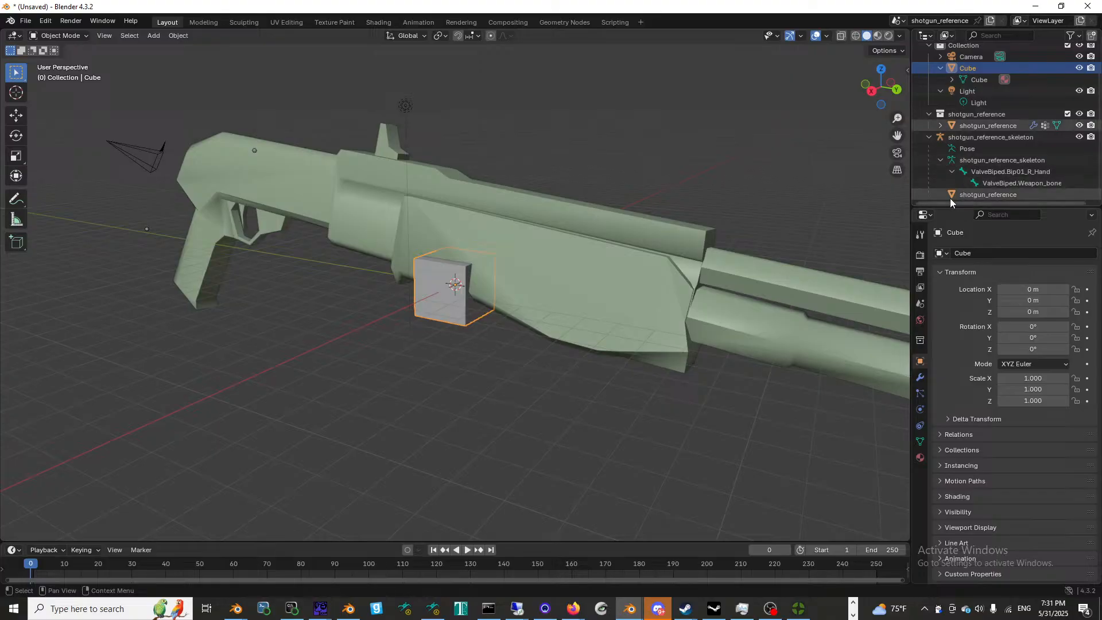
pyautogui.click(984, 196)
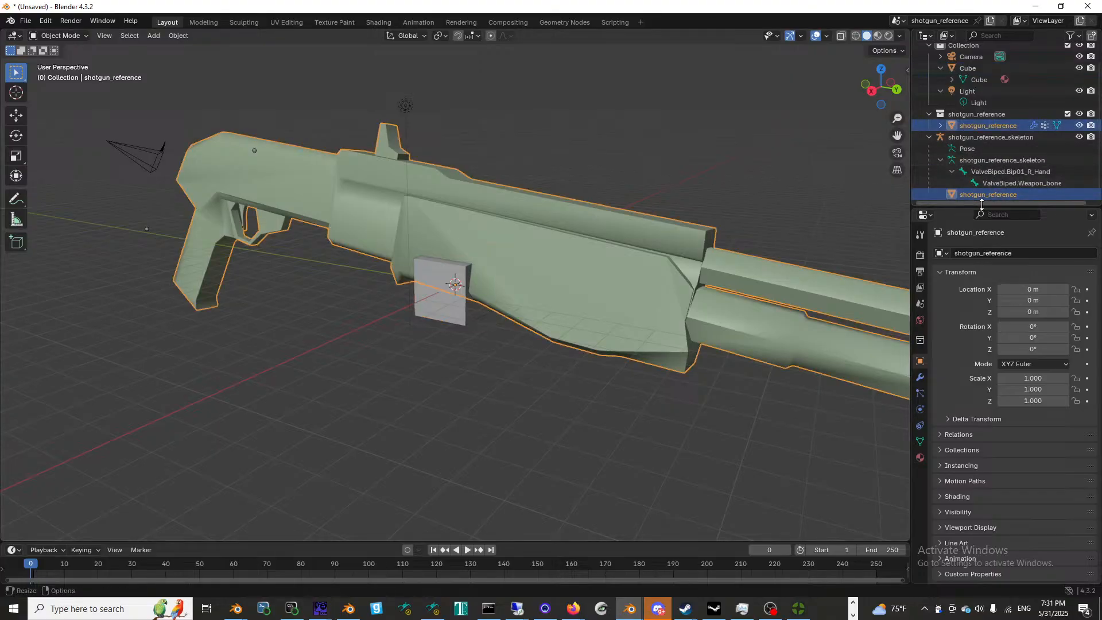
# Select the shotgun's skeleton in the scene, and check its armature data, ValveBiped.Bip01_R_Hand and ValveBiped.Weapon_bone in the outliner.
pyautogui.moveTo(438, 232); pyautogui.dragTo(552, 236, button='middle')
pyautogui.scroll(-6, 552, 236)
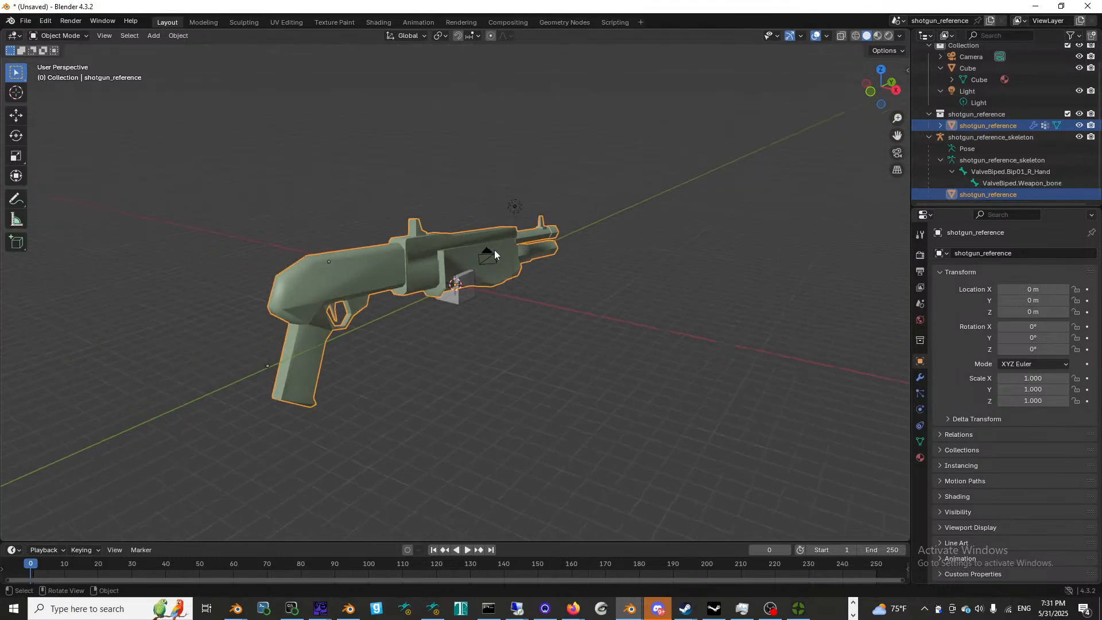
pyautogui.click(268, 365)
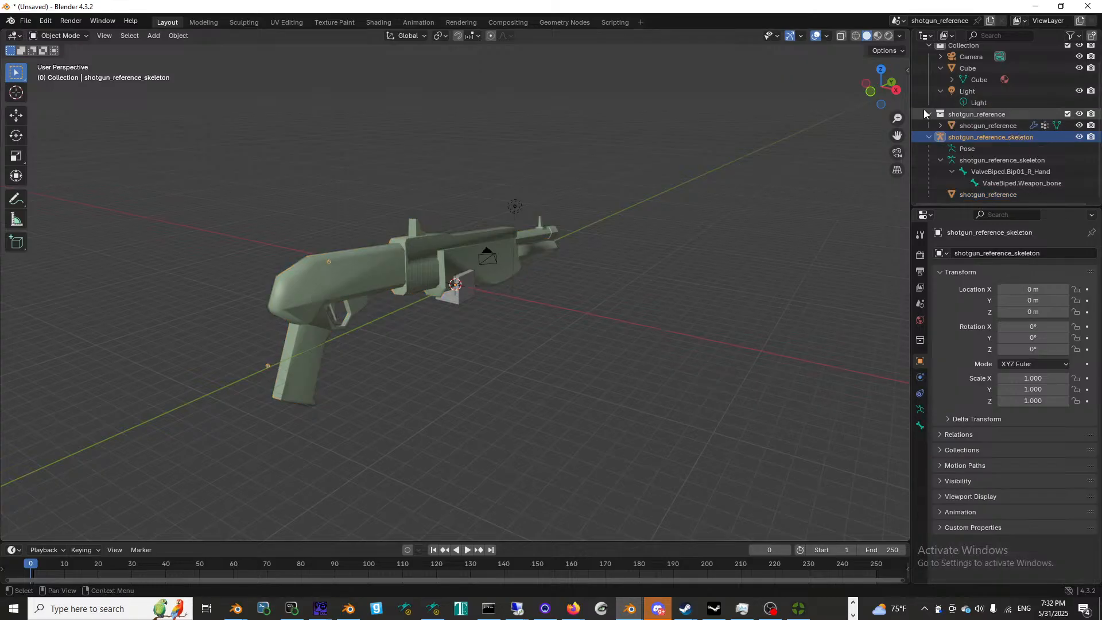
pyautogui.click(980, 163)
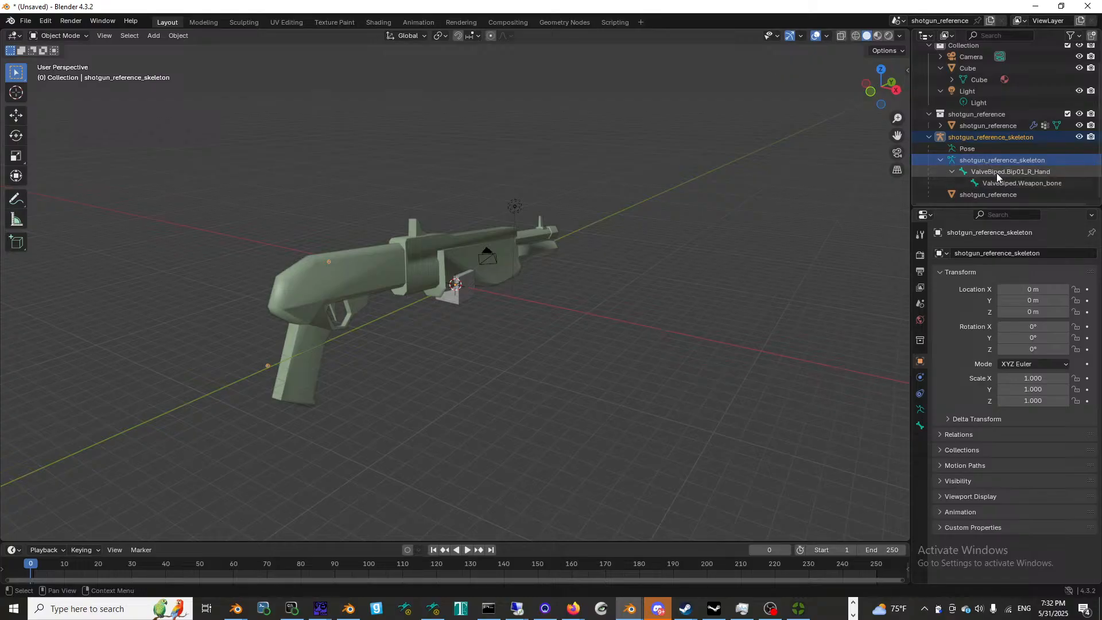
pyautogui.click(996, 173)
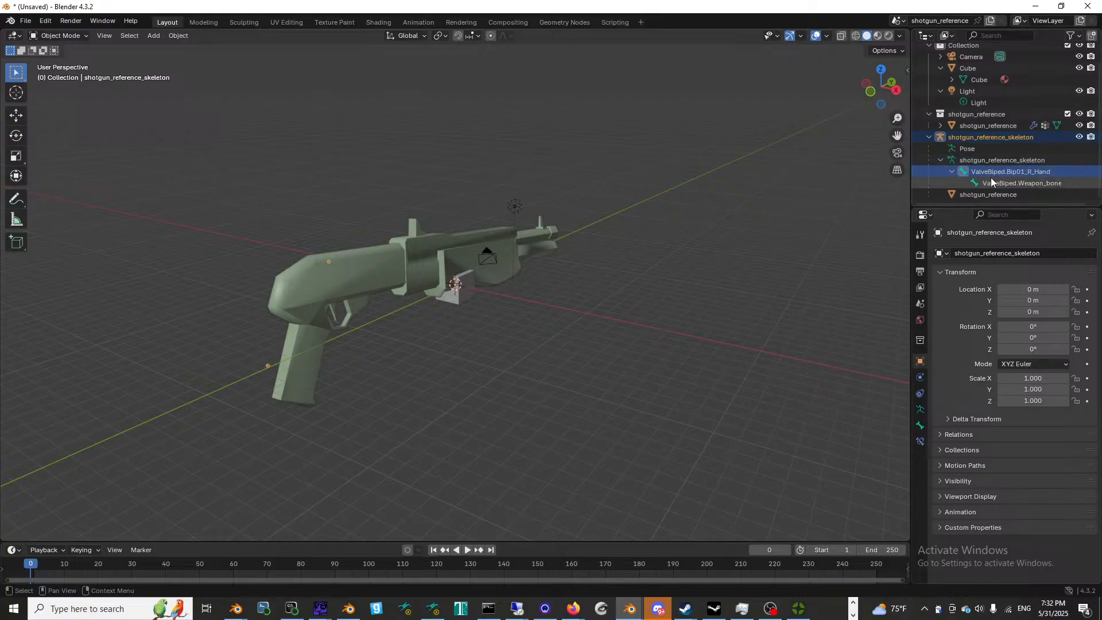
pyautogui.click(992, 182)
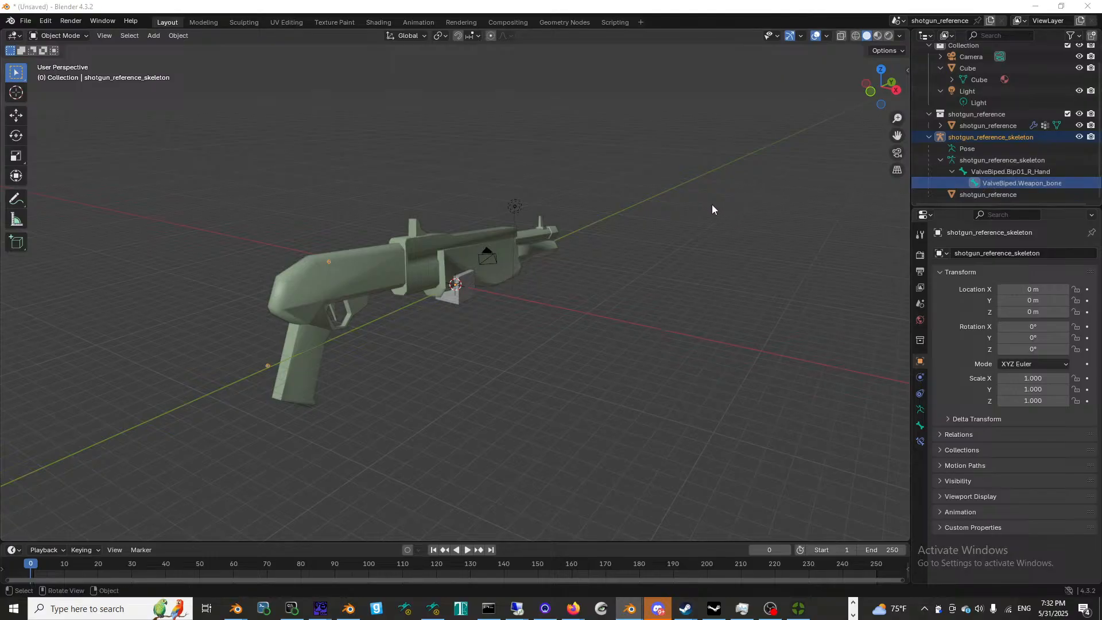
# Switch to Firefox and bring up the wiki page on authoring a weapon.
pyautogui.hotkey('alt', 'Tab')
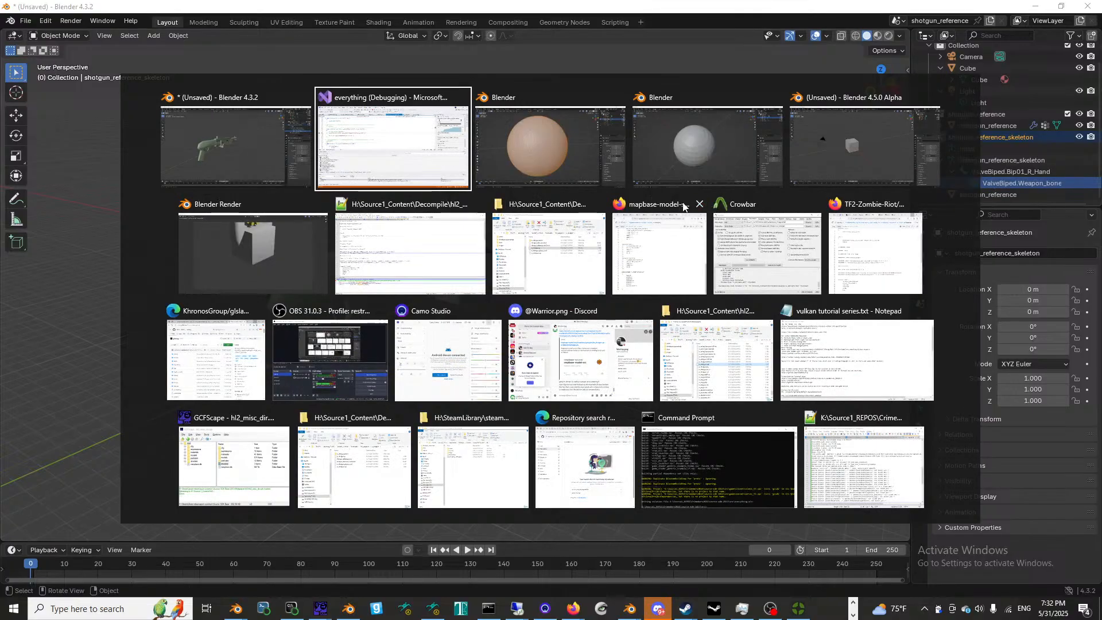
pyautogui.hotkey('alt', 'Tab')
pyautogui.hotkey('alt', 'Tab')
pyautogui.hotkey('alt', 'Tab')
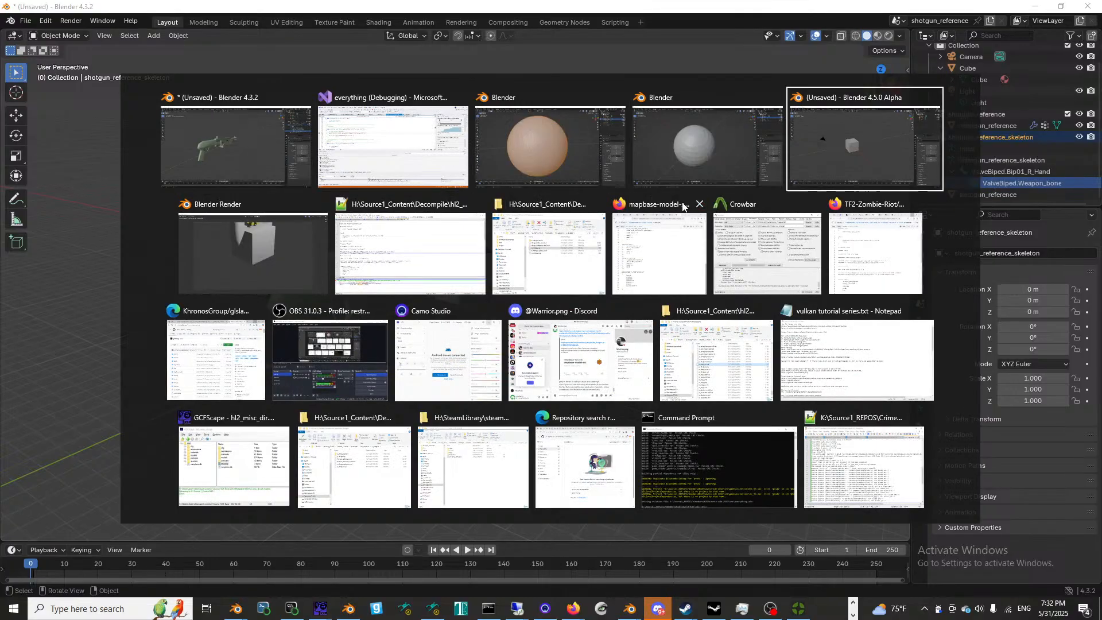
pyautogui.hotkey('alt', 'Tab')
pyautogui.hotkey('alt', 'Tab')
pyautogui.hotkey('alt', 'Tab')
pyautogui.hotkey('alt', 'Tab')
pyautogui.hotkey('alt', 'Tab')
pyautogui.hotkey('alt', 'Tab')
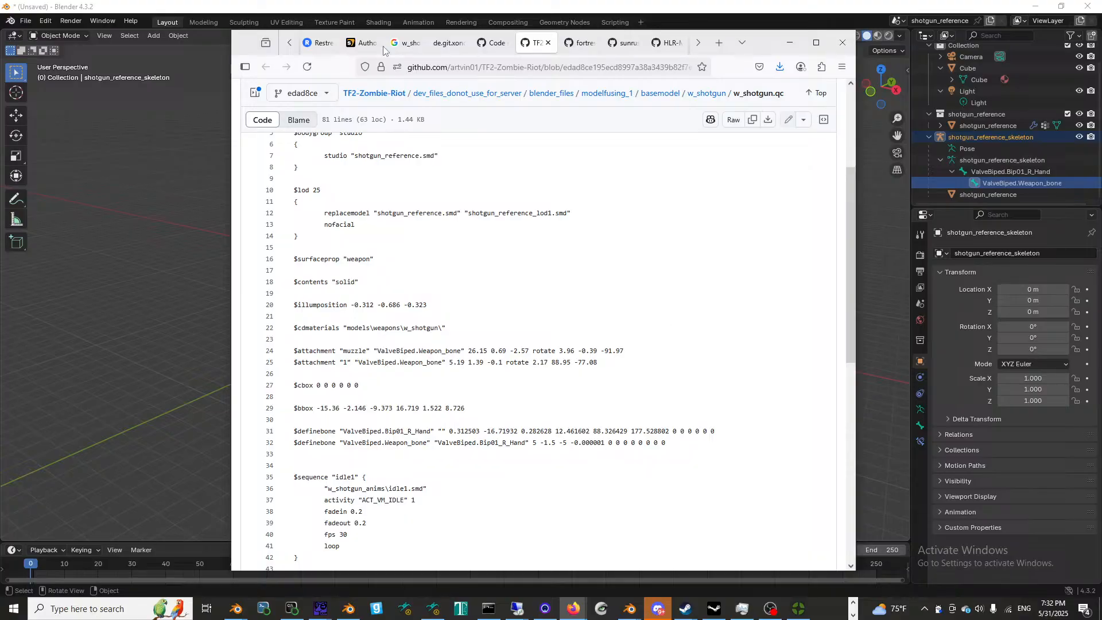
pyautogui.click(383, 50)
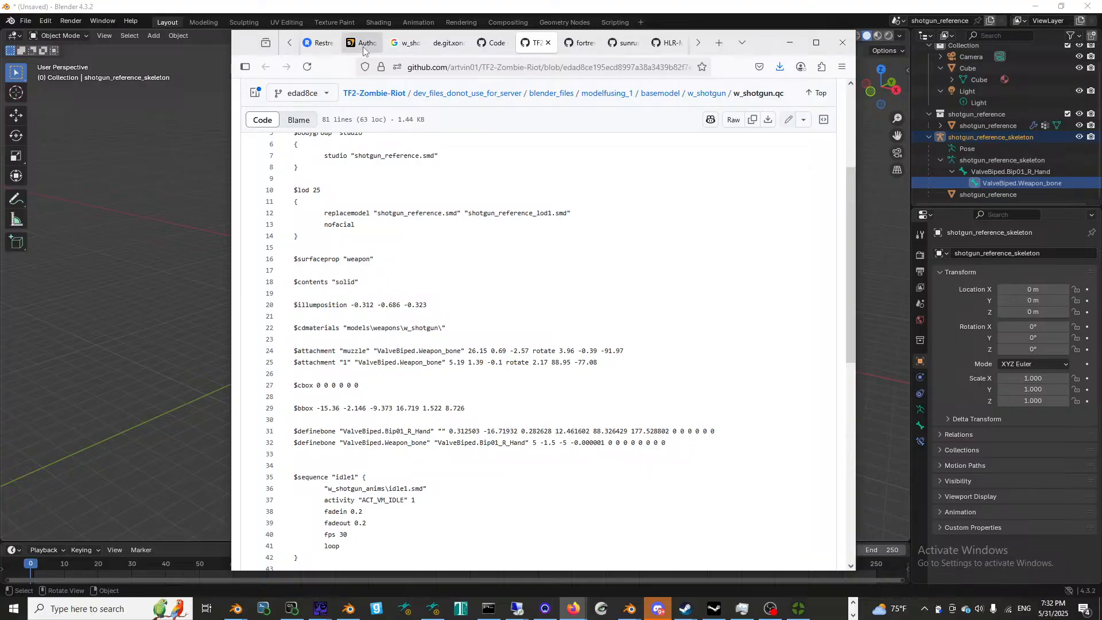
# Read the UTIL_ParticleTracer call with its my_tracer argument, and review the Projectiles, Shooting and Entry points sections.
pyautogui.moveTo(386, 346); pyautogui.dragTo(556, 347)
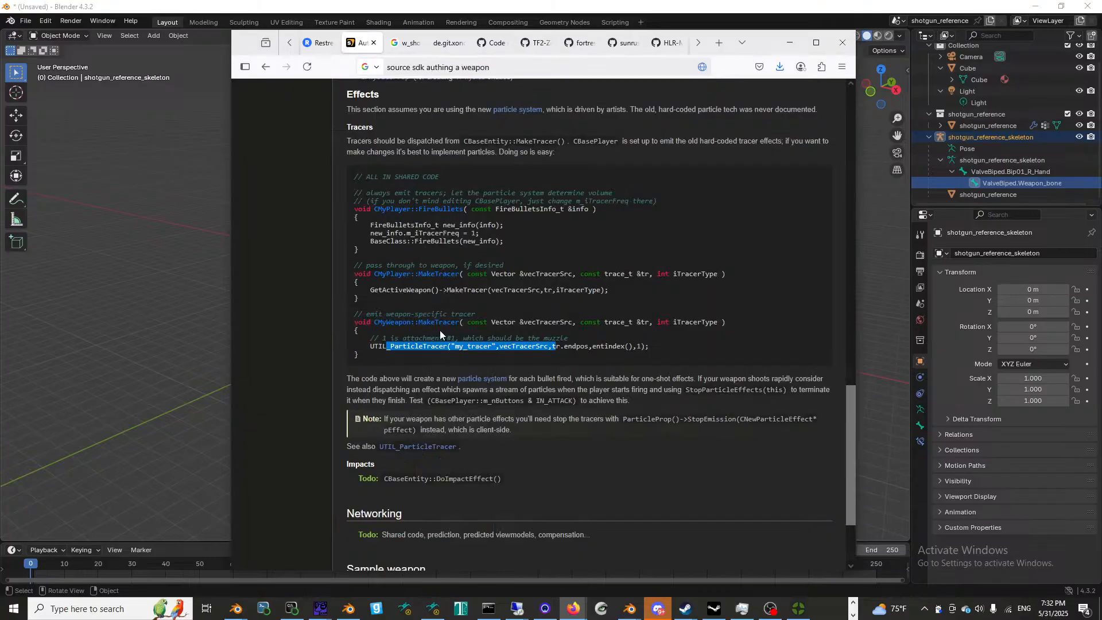
pyautogui.click(572, 344)
pyautogui.moveTo(659, 350); pyautogui.dragTo(457, 346)
pyautogui.doubleClick(456, 346)
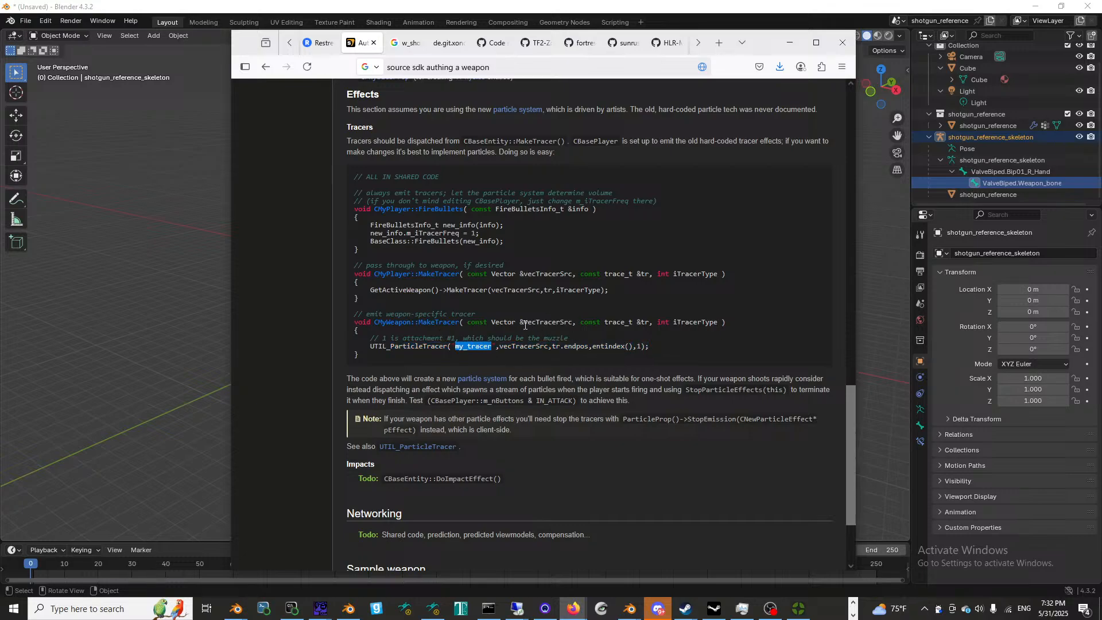
pyautogui.scroll(5, 510, 337)
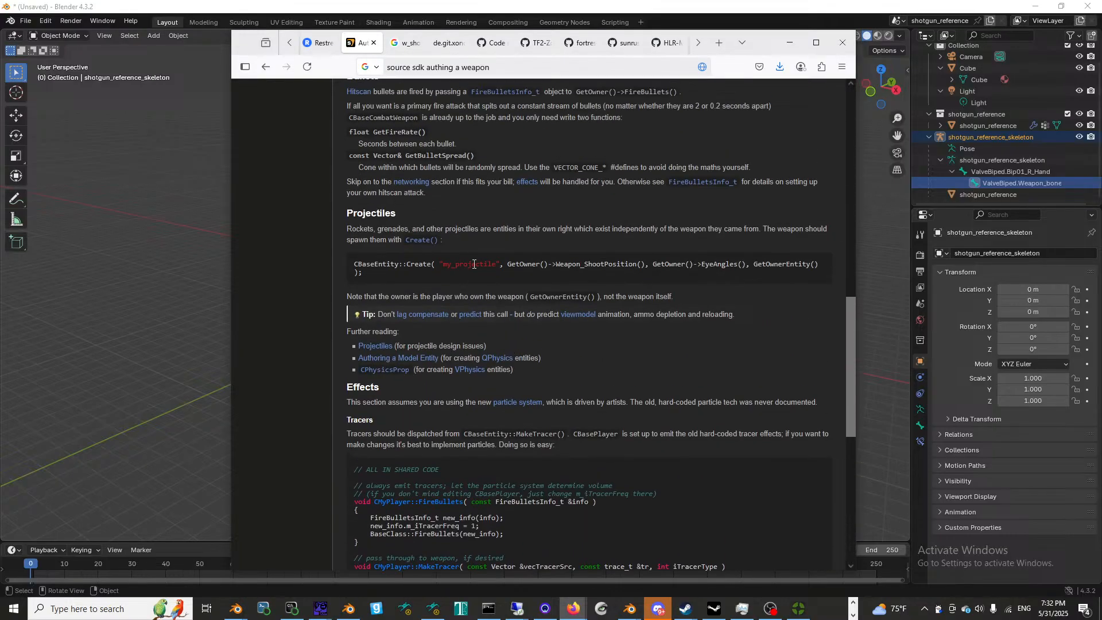
pyautogui.scroll(5, 502, 338)
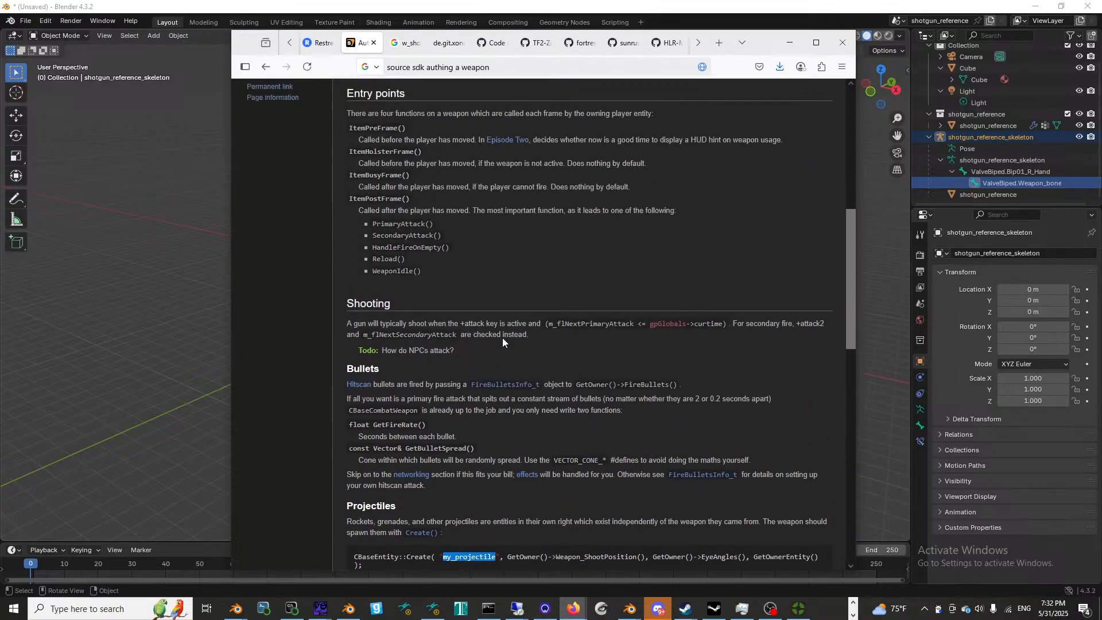
pyautogui.scroll(6, 508, 334)
pyautogui.scroll(-15, 508, 334)
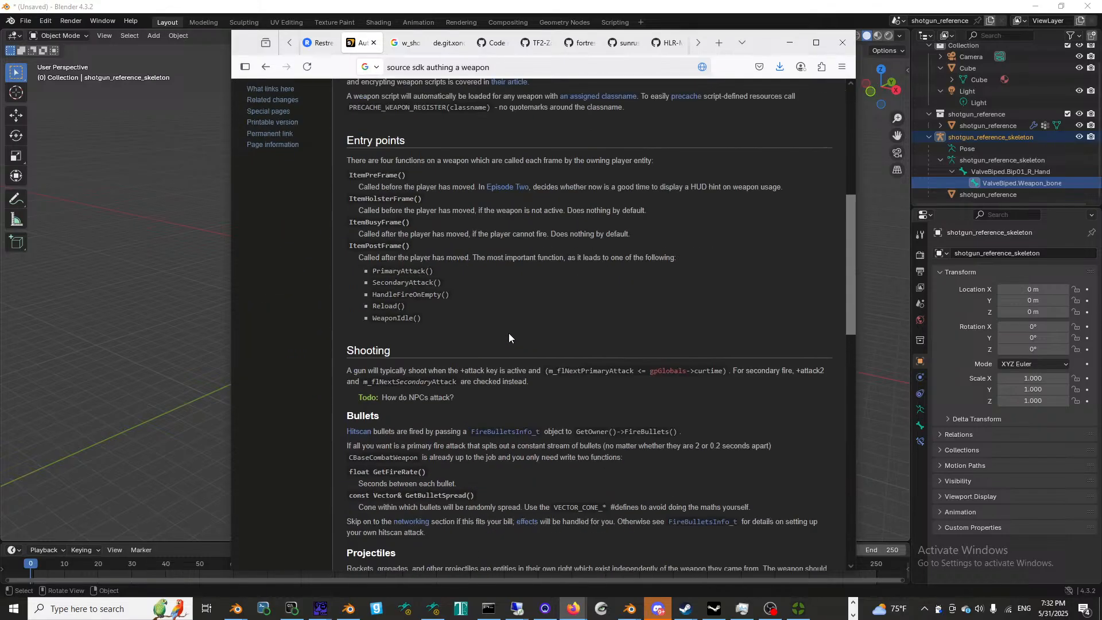
pyautogui.scroll(-3, 508, 334)
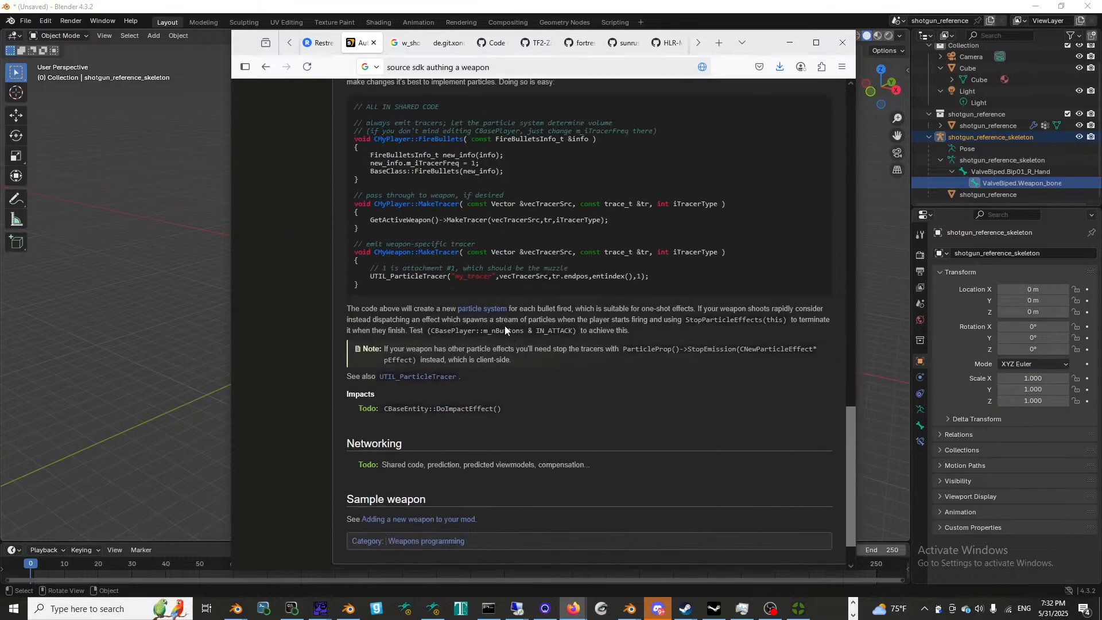
# Examine the arguments of the UTIL_ParticleTracer call and the CMyWeapon::MakeTracer signature in the sample code.
pyautogui.doubleClick(469, 277)
pyautogui.doubleClick(512, 284)
pyautogui.doubleClick(576, 276)
pyautogui.doubleClick(521, 278)
pyautogui.doubleClick(545, 252)
pyautogui.doubleClick(445, 251)
# Search the page for MakeTracer and go through its matches.
pyautogui.hotkey('ctrl', 'f')
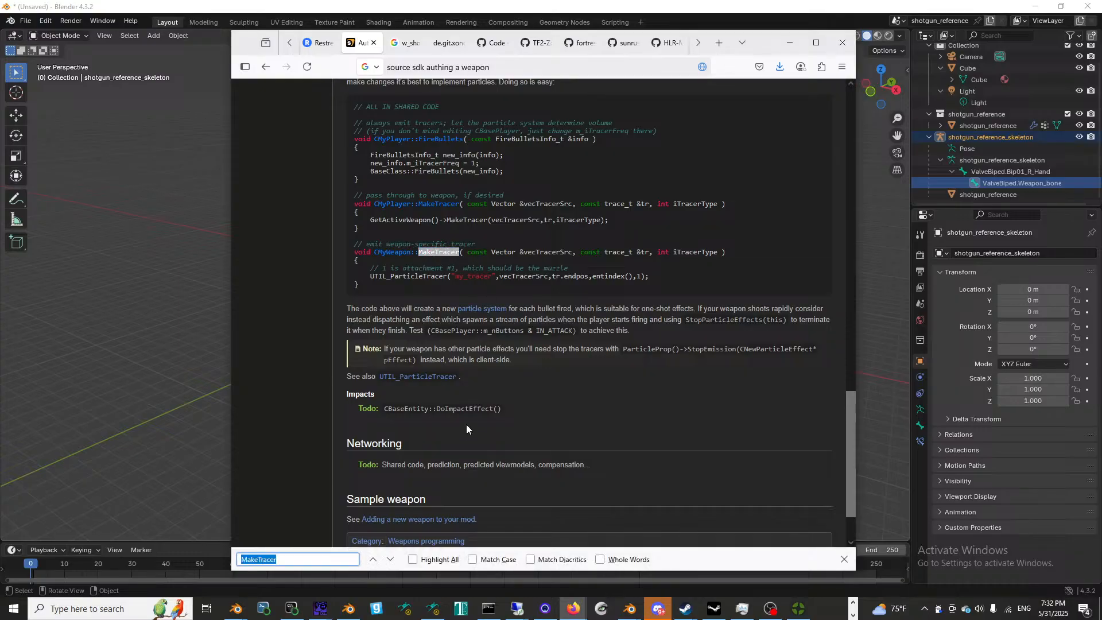
pyautogui.press('Return')
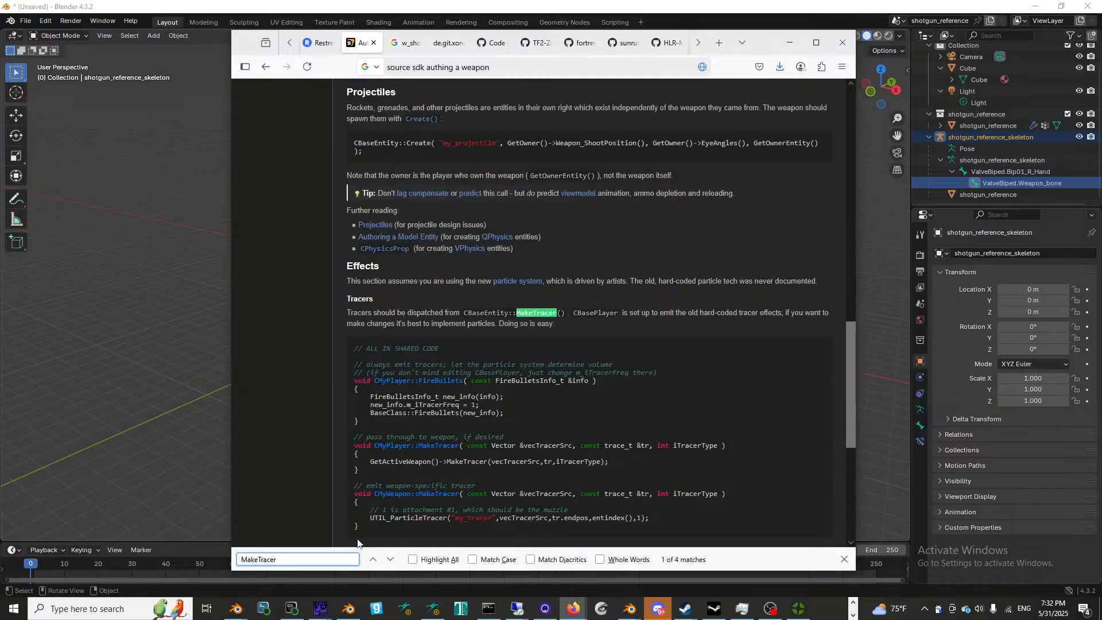
pyautogui.click(390, 559)
pyautogui.click(390, 560)
pyautogui.click(390, 560)
pyautogui.click(391, 559)
pyautogui.click(390, 559)
pyautogui.click(390, 559)
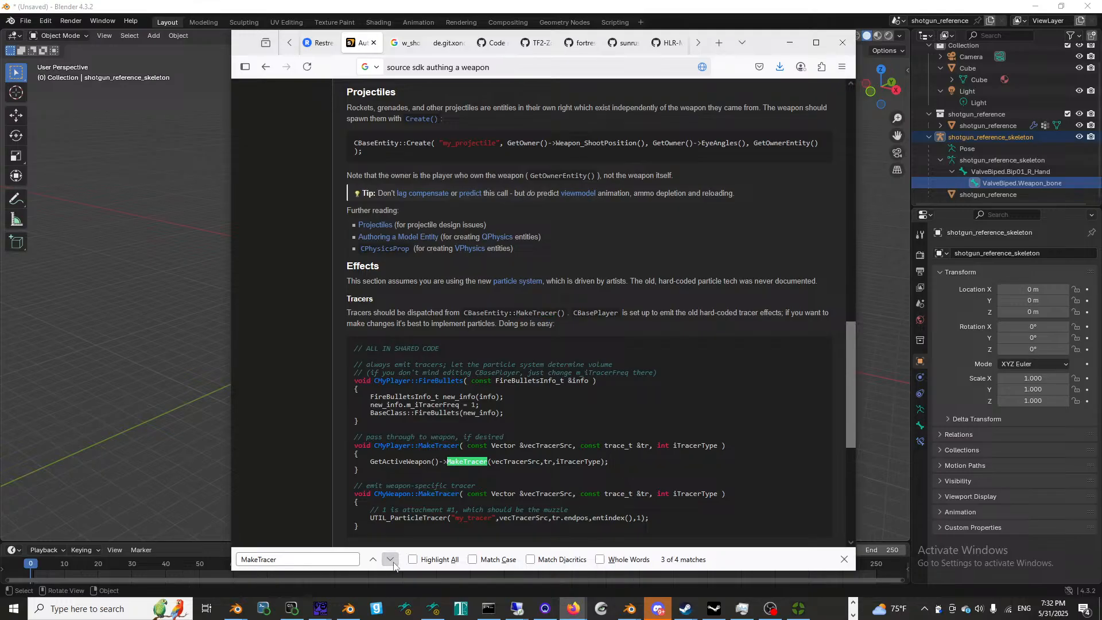
# Examine the CMyPlayer::MakeTracer pass-through code and the BaseClass::FireBullets call above it.
pyautogui.doubleClick(443, 446)
pyautogui.doubleClick(391, 446)
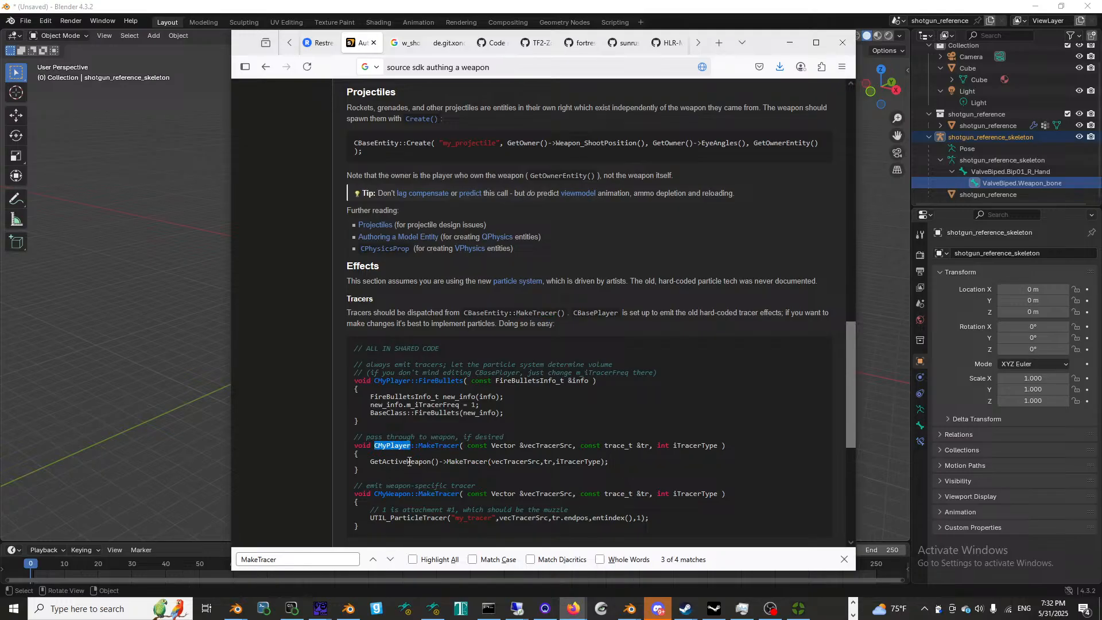
pyautogui.doubleClick(439, 446)
pyautogui.doubleClick(500, 446)
pyautogui.doubleClick(531, 445)
pyautogui.click(457, 437)
pyautogui.click(509, 439)
pyautogui.moveTo(457, 437); pyautogui.dragTo(370, 437)
pyautogui.doubleClick(401, 447)
pyautogui.doubleClick(418, 448)
pyautogui.moveTo(386, 412); pyautogui.dragTo(481, 414)
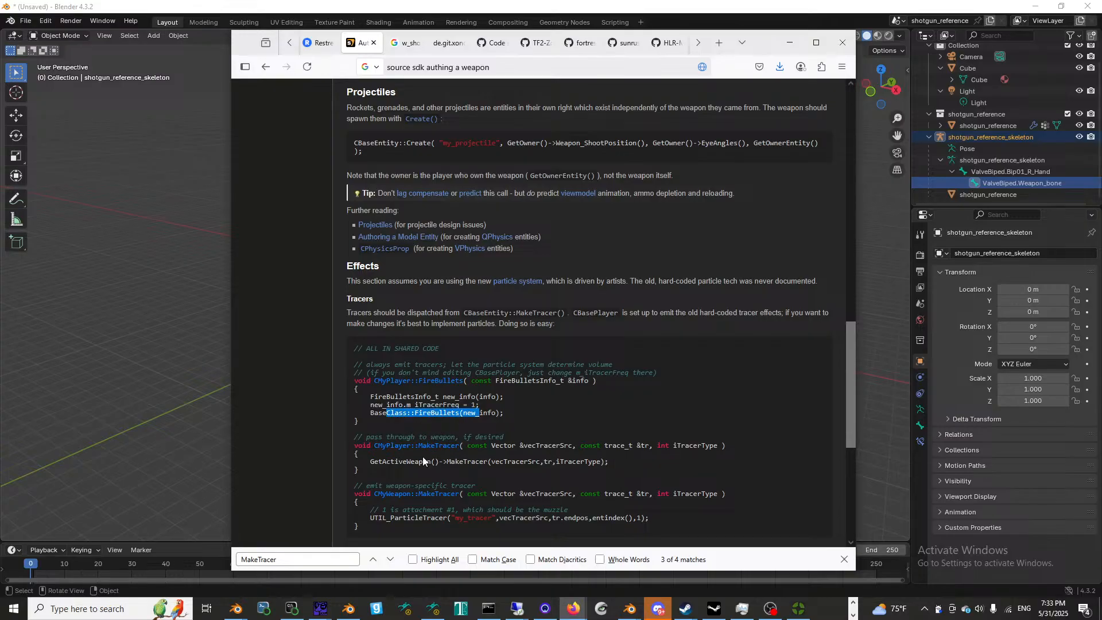
# Review the rest of the weapon page and open its linked UTIL_ParticleTracer article in a new tab.
pyautogui.scroll(7, 424, 456)
pyautogui.scroll(9, 487, 381)
pyautogui.scroll(-12, 497, 374)
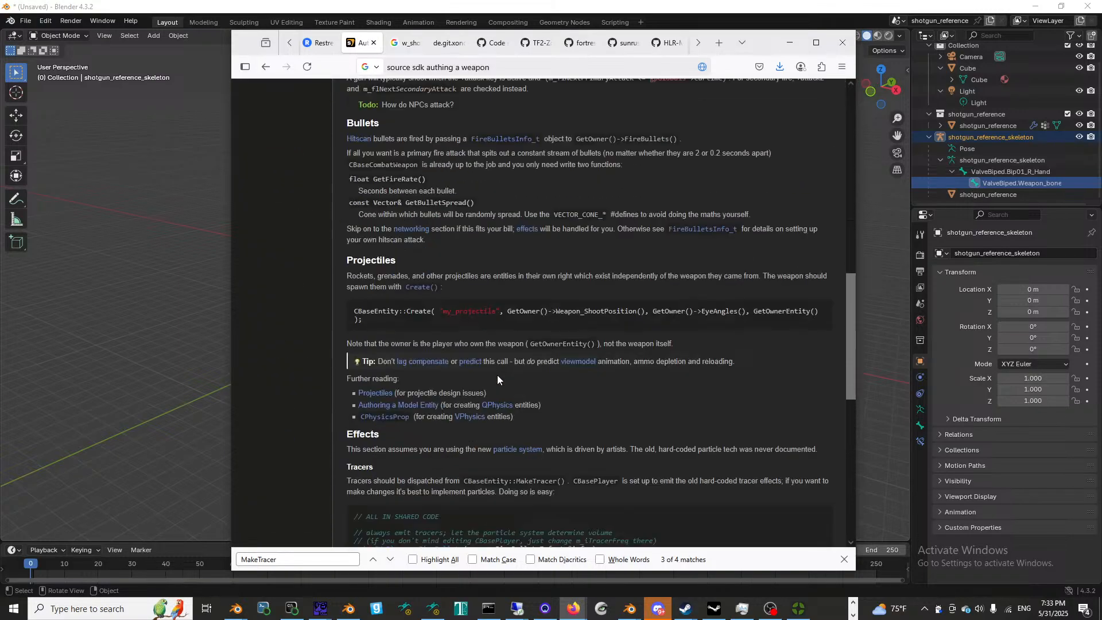
pyautogui.scroll(-9, 496, 374)
pyautogui.moveTo(500, 305); pyautogui.dragTo(511, 388)
pyautogui.click(510, 396)
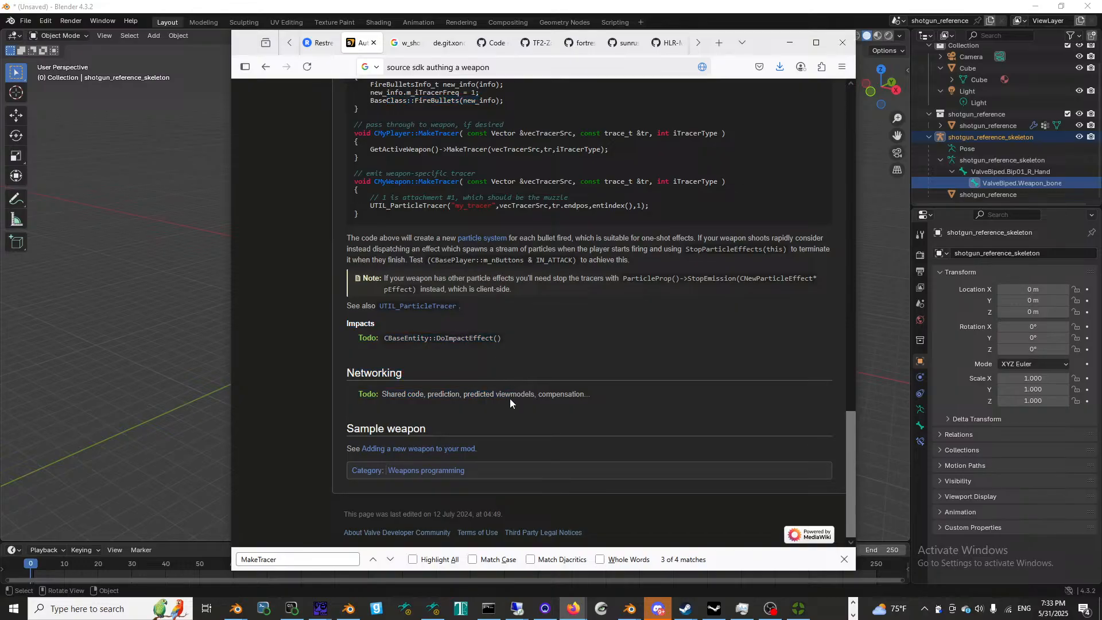
pyautogui.rightClick(435, 311)
pyautogui.click(454, 315)
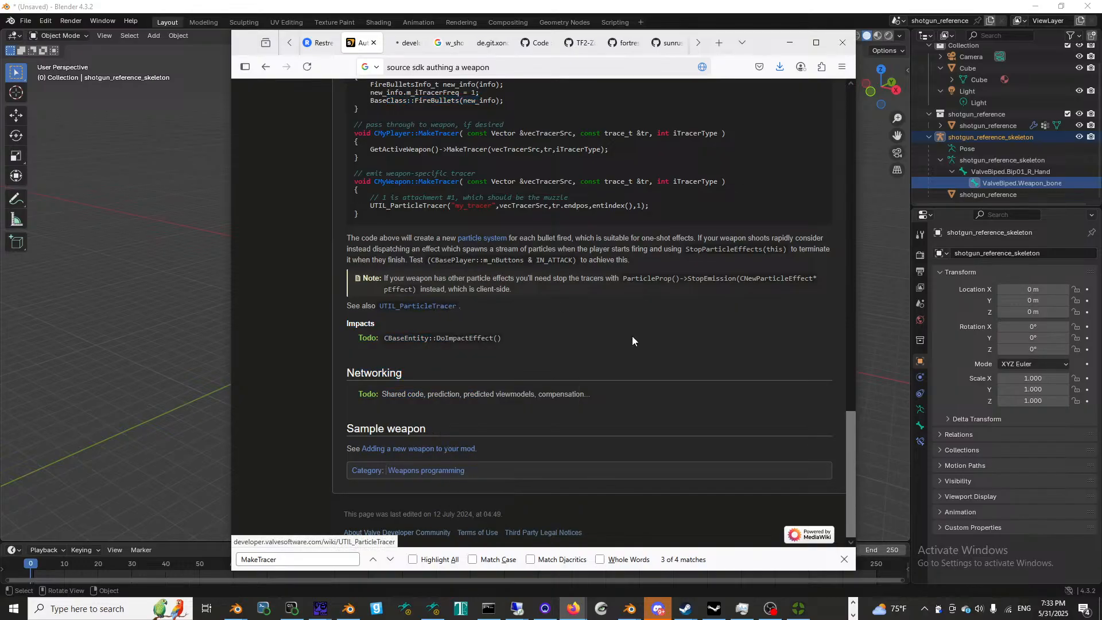
pyautogui.click(404, 42)
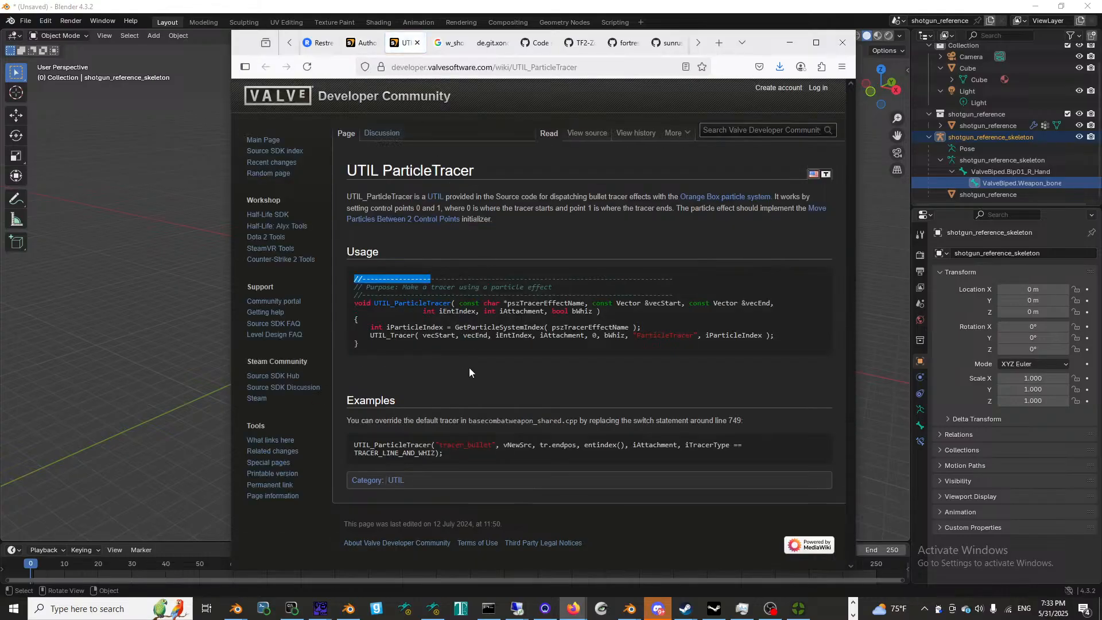
# Read the UTIL_ParticleTracer usage and example code, and minimize the browser to view the shotgun side-on in Blender.
pyautogui.moveTo(467, 457); pyautogui.dragTo(436, 257)
pyautogui.click(346, 407)
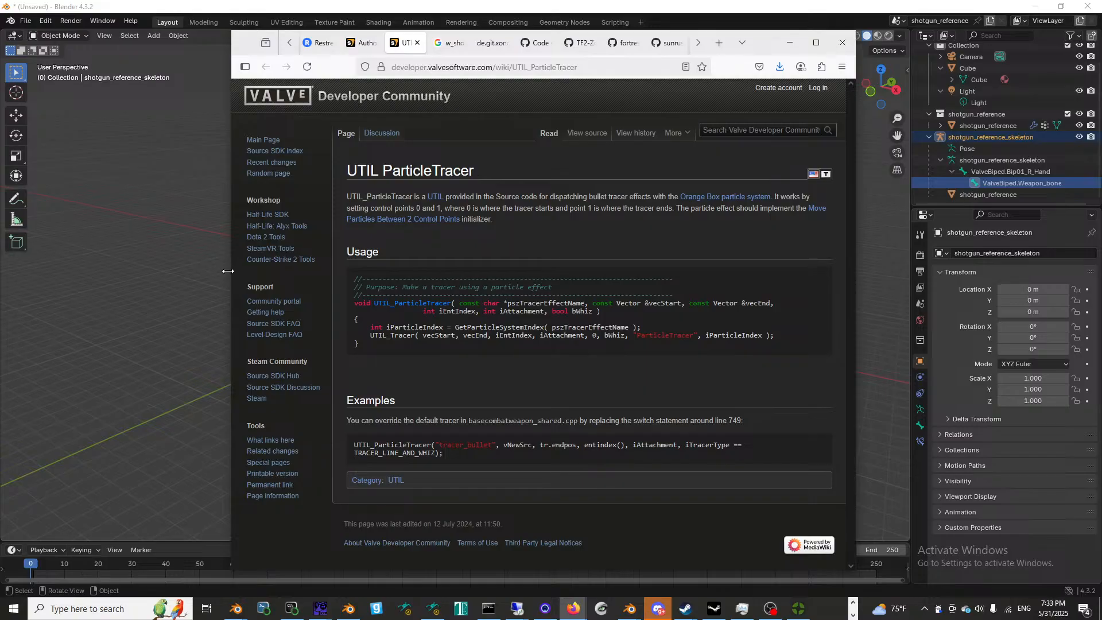
pyautogui.click(790, 42)
pyautogui.moveTo(413, 266); pyautogui.dragTo(422, 247, button='middle')
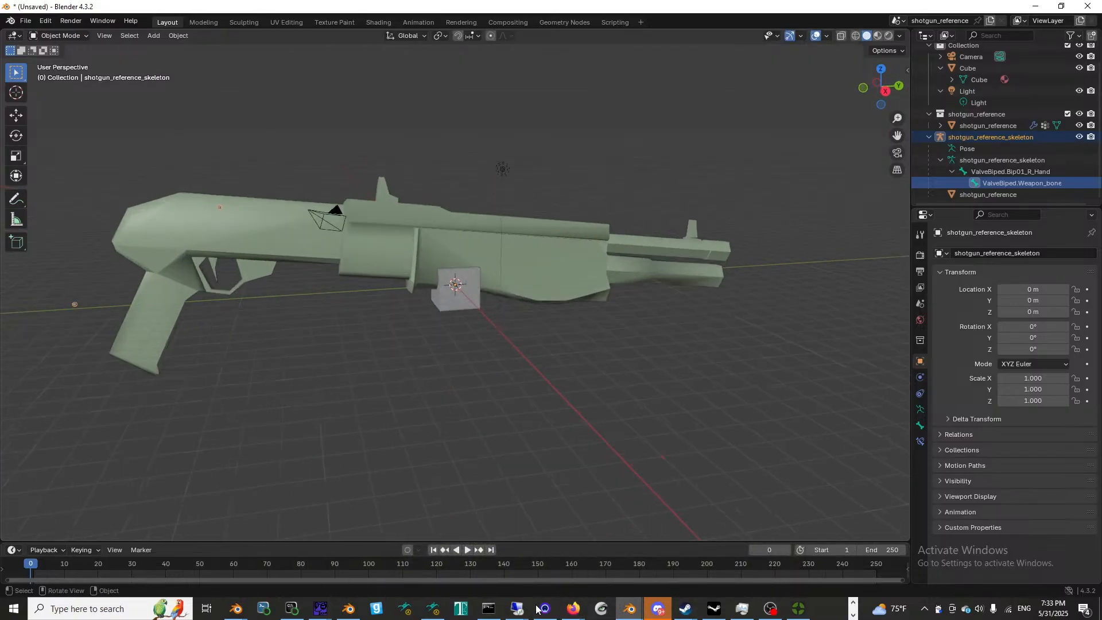
# Switch to w_shotgun2.qc in Notepad++ and open the shotgun_reference.smd file that its studio line references.
pyautogui.hotkey('alt', 'Tab')
pyautogui.hotkey('alt', 'Tab')
pyautogui.hotkey('alt', 'Tab')
pyautogui.hotkey('alt', 'Tab')
pyautogui.hotkey('alt', 'Tab')
pyautogui.hotkey('alt', 'Tab')
pyautogui.hotkey('alt', 'Tab')
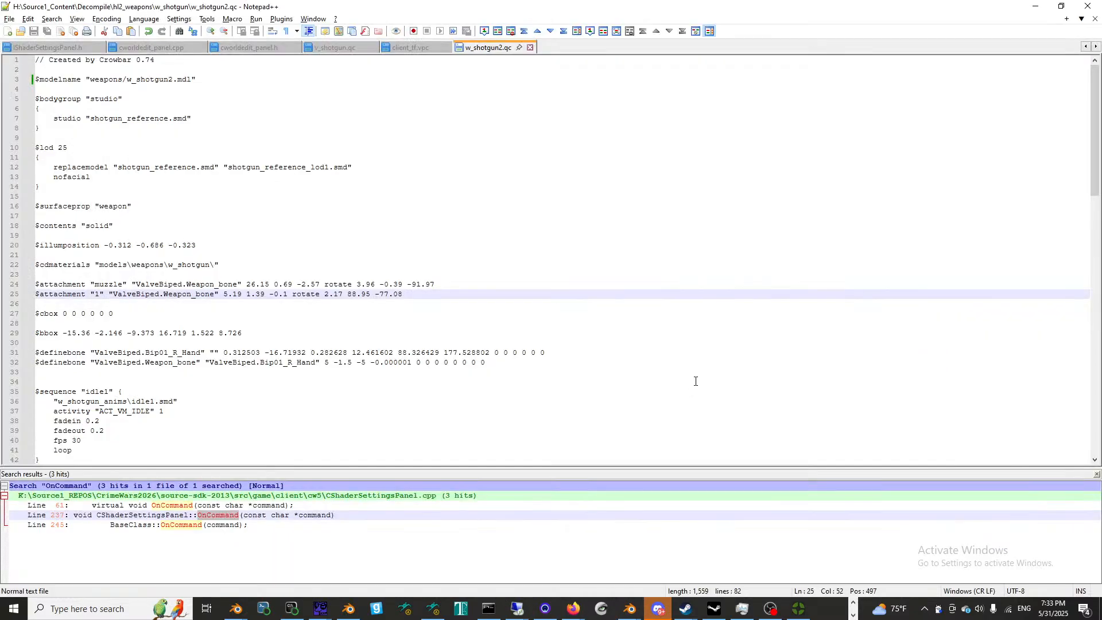
pyautogui.moveTo(187, 118); pyautogui.dragTo(93, 119)
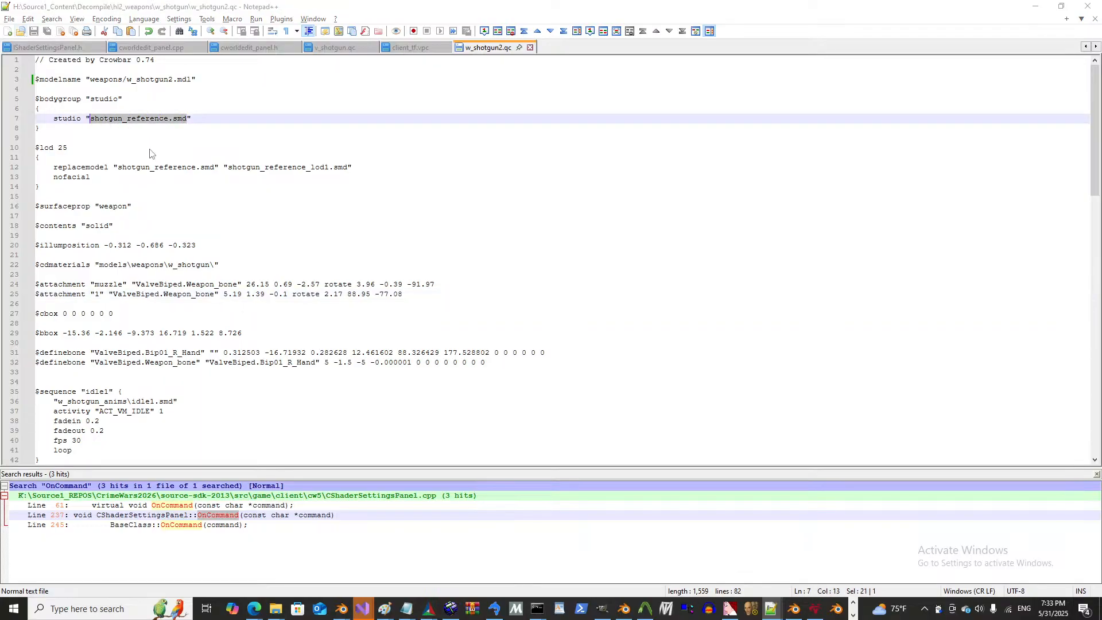
pyautogui.hotkey('ctrl', 'o')
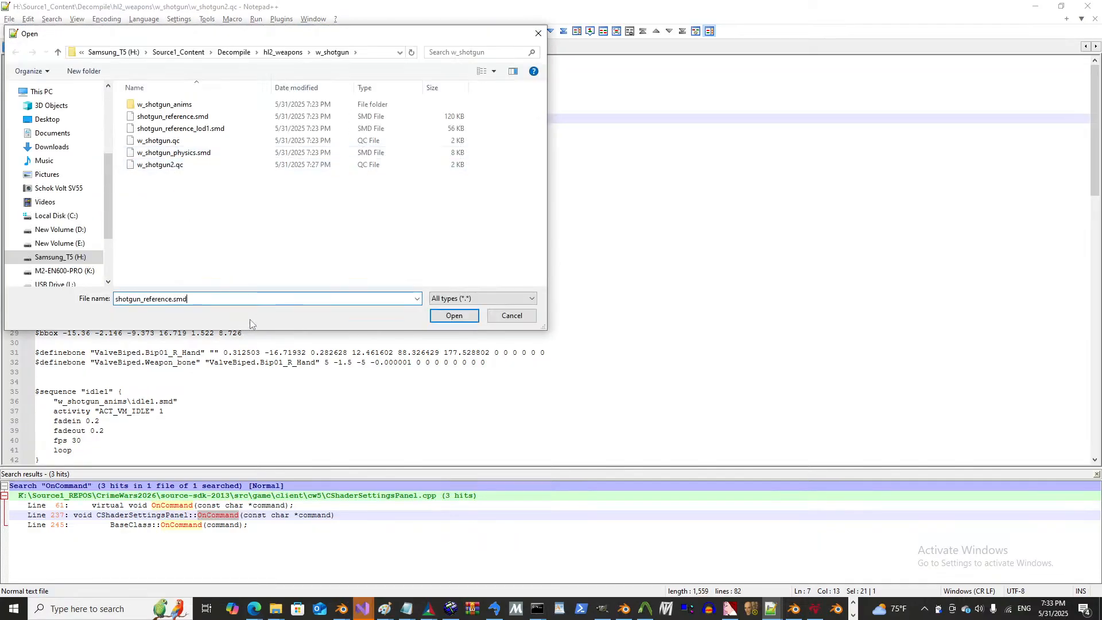
pyautogui.click(453, 315)
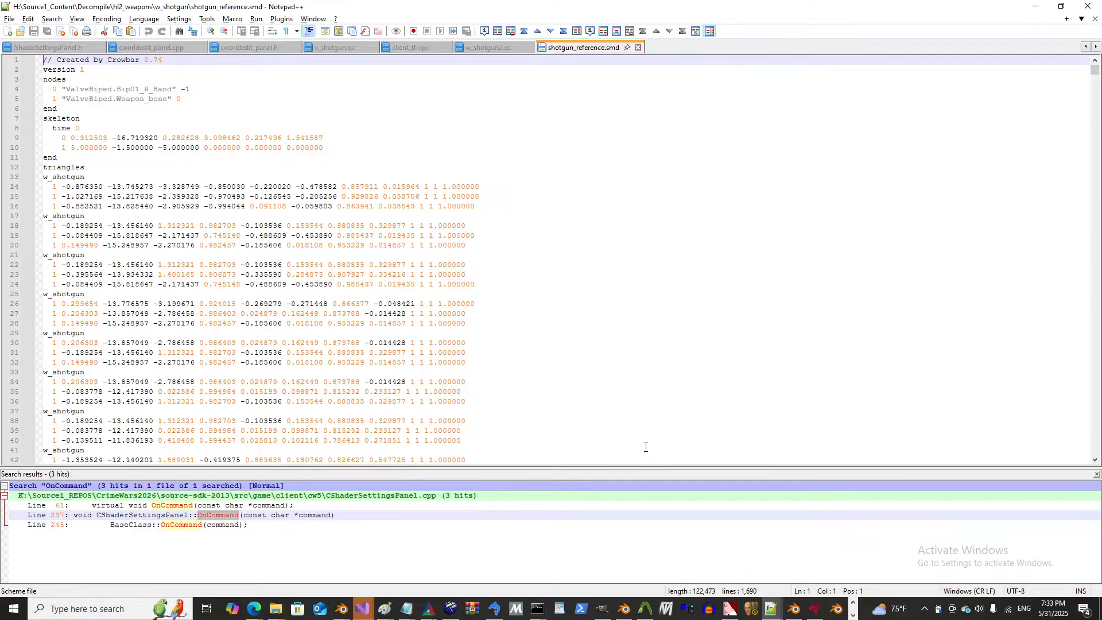
# Examine the bone transforms in the skeleton block and the two ValveBiped entries in the nodes block of shotgun_reference.smd.
pyautogui.click(854, 614)
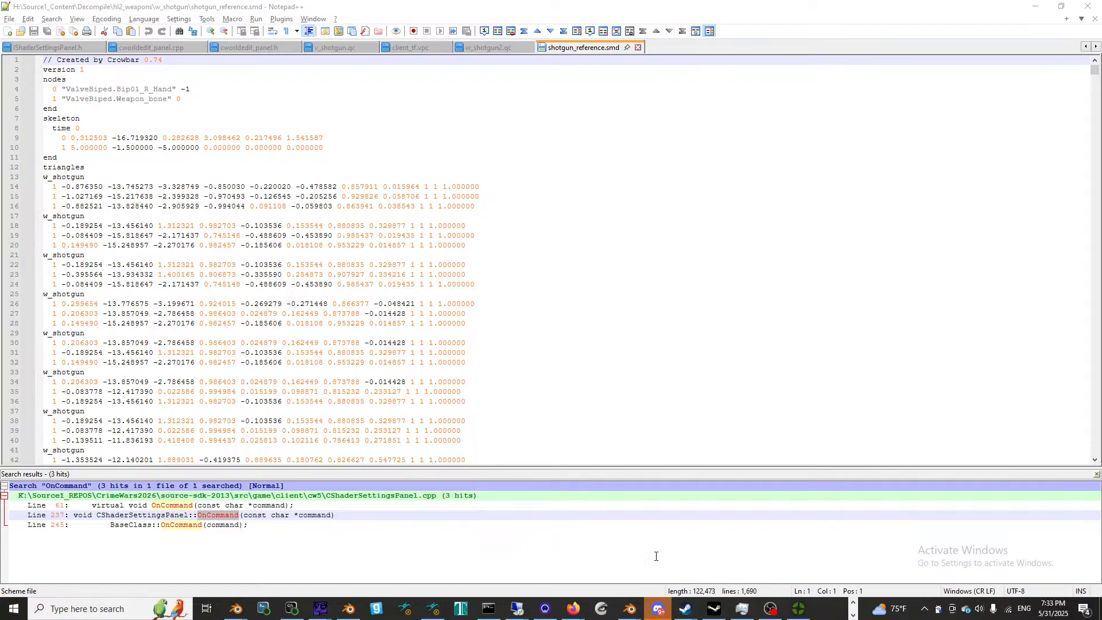
pyautogui.click(71, 148)
pyautogui.click(75, 138)
pyautogui.click(80, 99)
pyautogui.click(84, 90)
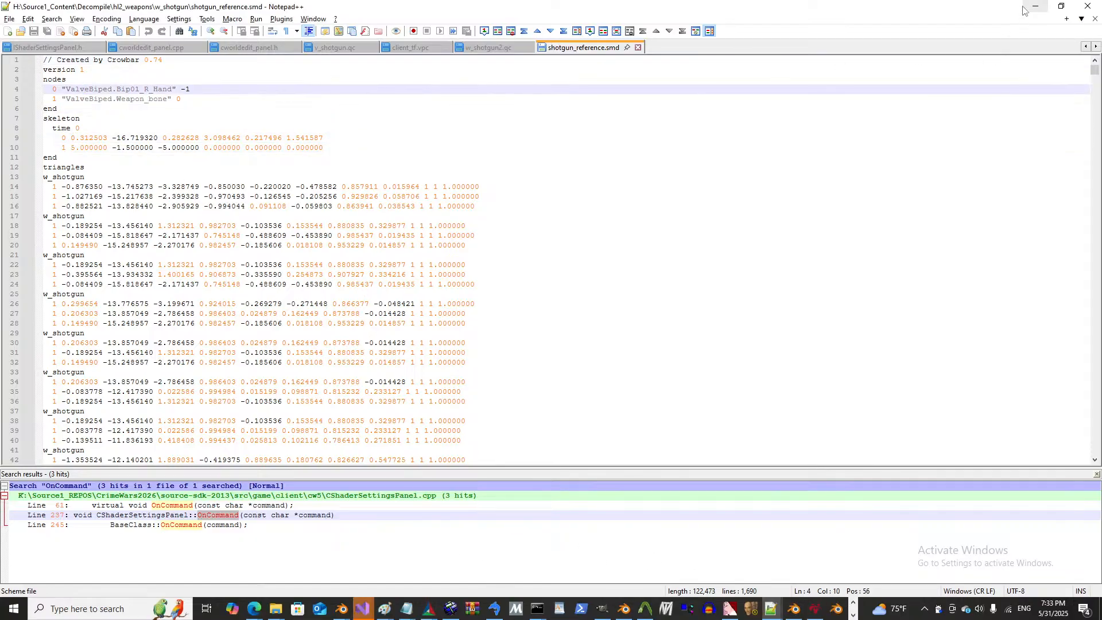
# Switch back to Blender and select the shotgun_reference mesh in the scene.
pyautogui.hotkey('alt', 'Tab')
pyautogui.scroll(-5, 431, 261)
pyautogui.moveTo(401, 266); pyautogui.dragTo(516, 315, button='middle')
pyautogui.click(642, 287)
pyautogui.scroll(4, 482, 304)
pyautogui.moveTo(447, 294); pyautogui.dragTo(509, 288, button='middle')
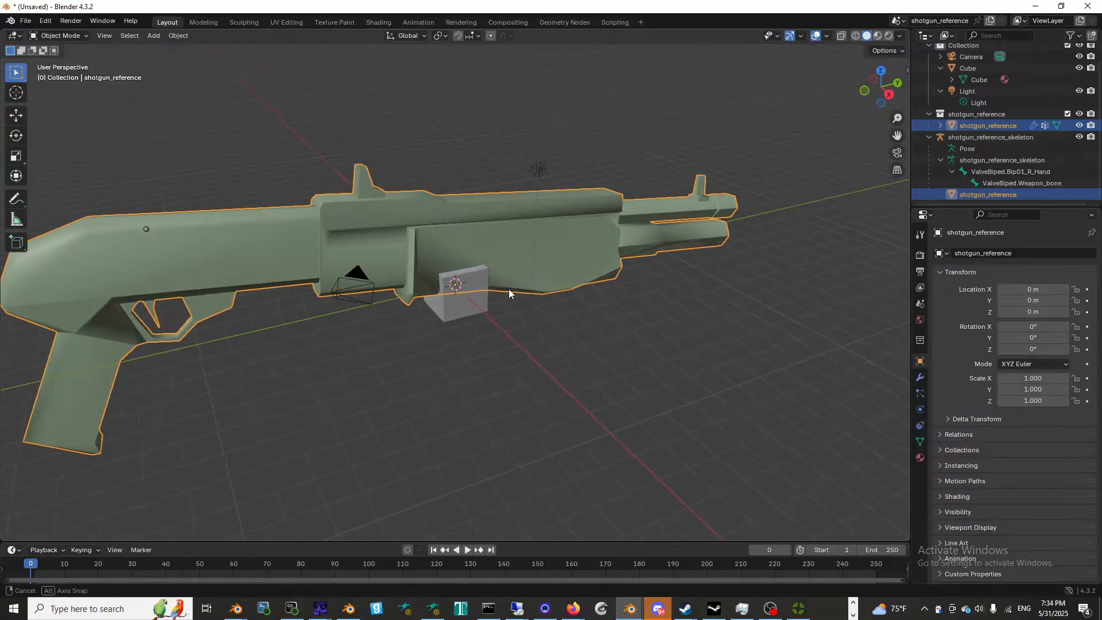
# Examine the shotgun from the side, selecting the bone point on its stock and the shotgun mesh again.
pyautogui.scroll(2, 398, 257)
pyautogui.moveTo(368, 266)
pyautogui.mouseDown(button='middle')
pyautogui.moveTo(432, 245)
pyautogui.moveTo(365, 256)
pyautogui.mouseUp(button='middle')
pyautogui.scroll(-2, 425, 246)
pyautogui.moveTo(434, 243); pyautogui.dragTo(486, 269, button='middle')
pyautogui.scroll(1, 455, 273)
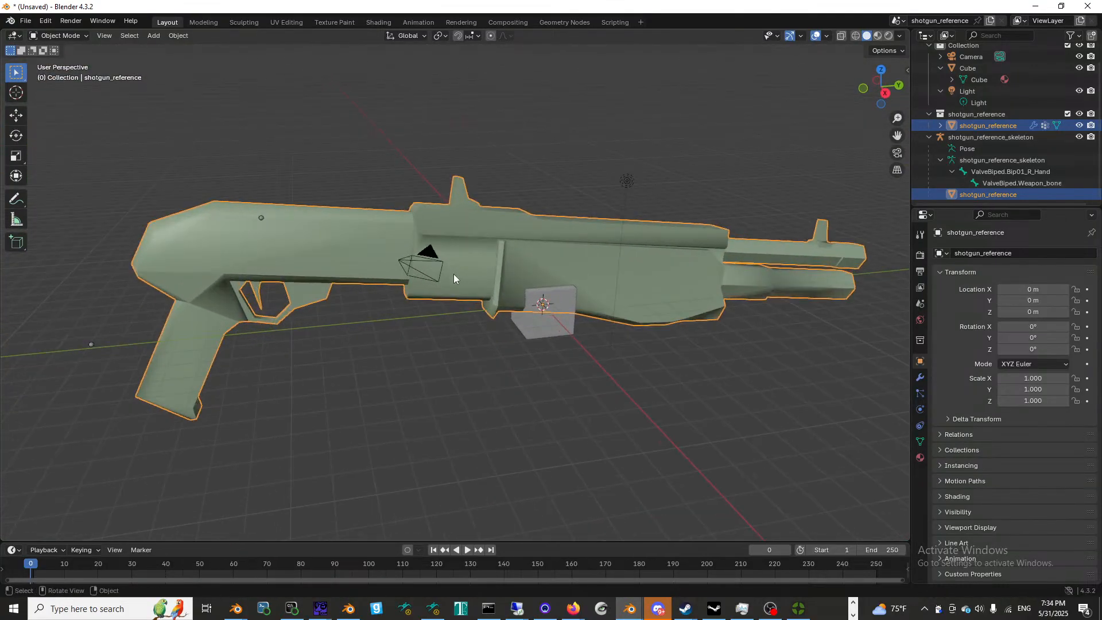
pyautogui.click(260, 218)
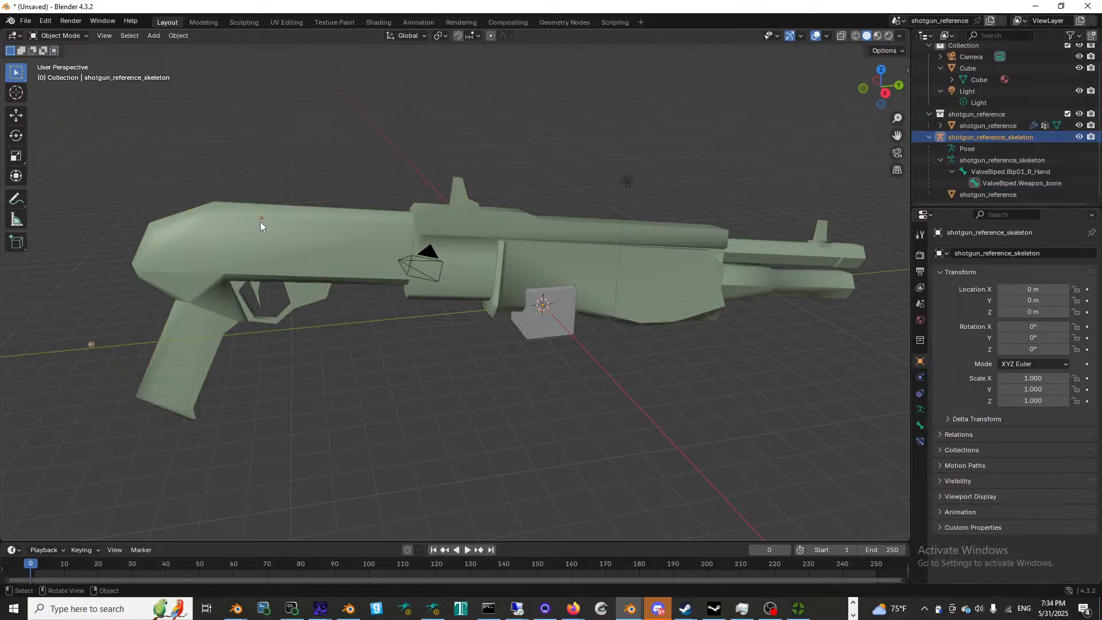
pyautogui.click(277, 318)
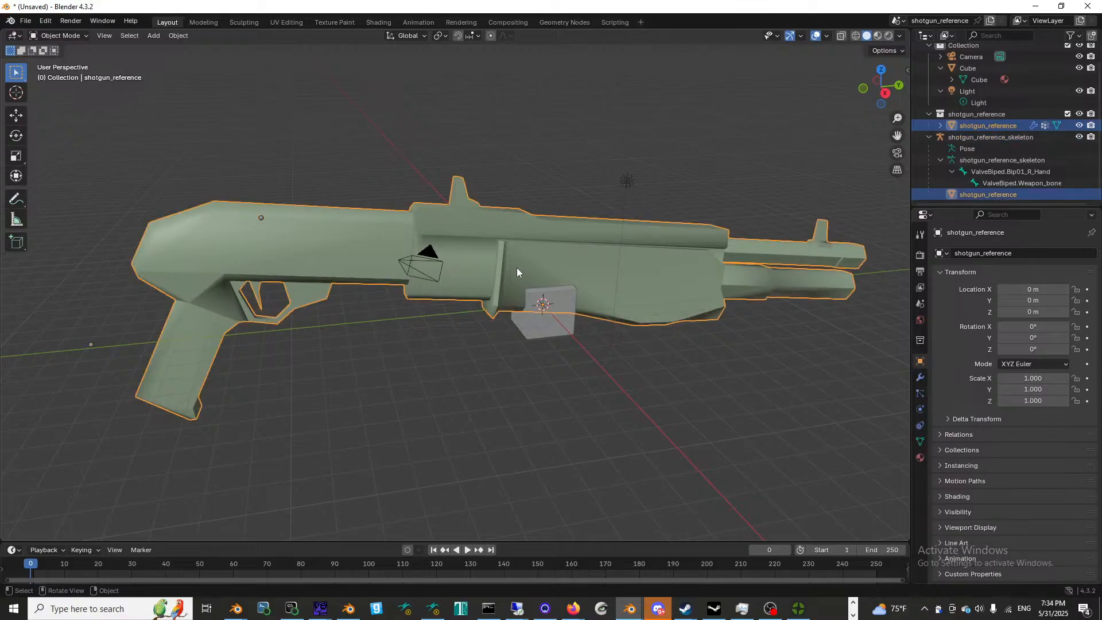
# Switch to w_shotgun2.qc in Notepad++ and examine its attachment and definebone lines and the AE_NPC_MUZZLEFLASH event in the fire sequence.
pyautogui.hotkey('alt', 'Tab')
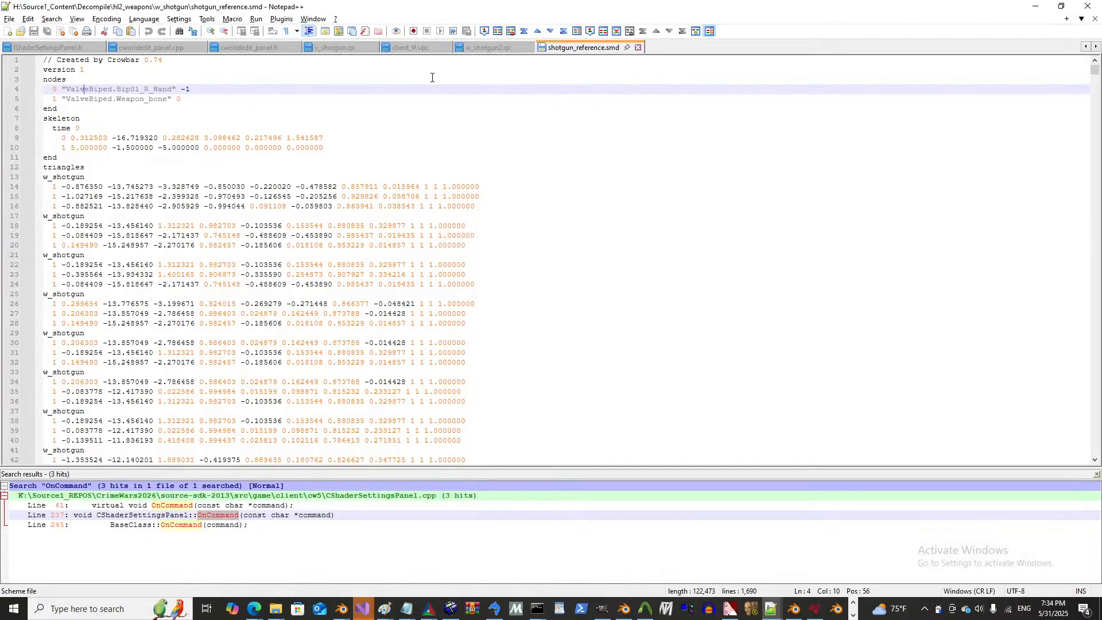
pyautogui.click(490, 50)
pyautogui.scroll(-6, 206, 302)
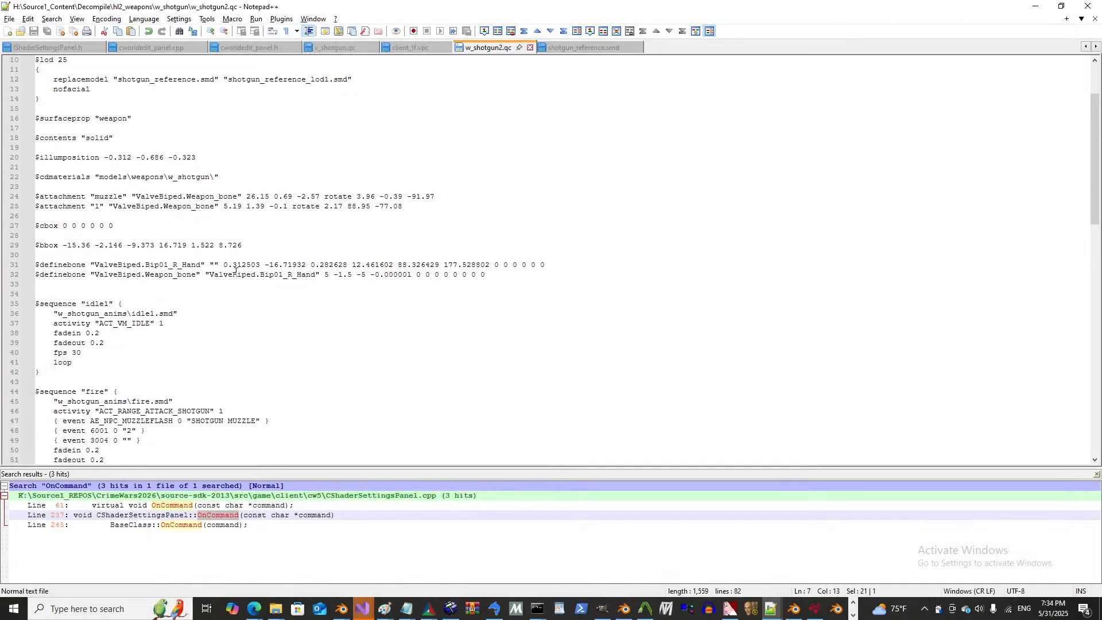
pyautogui.moveTo(64, 323)
pyautogui.mouseDown()
pyautogui.moveTo(239, 319)
pyautogui.moveTo(267, 333)
pyautogui.moveTo(54, 333)
pyautogui.mouseUp()
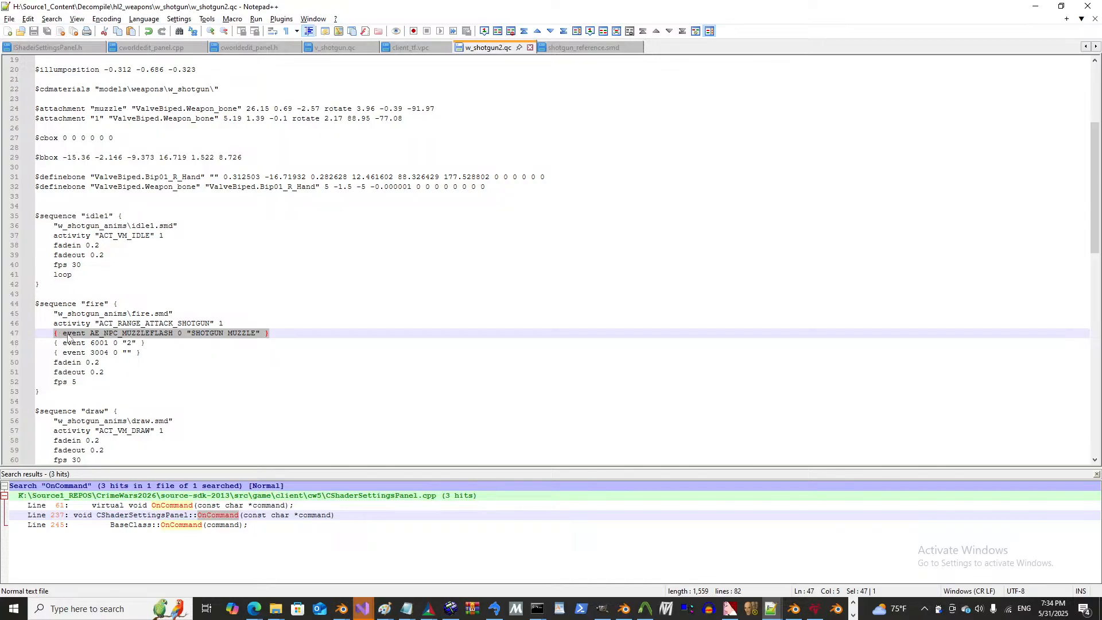
pyautogui.scroll(-5, 136, 312)
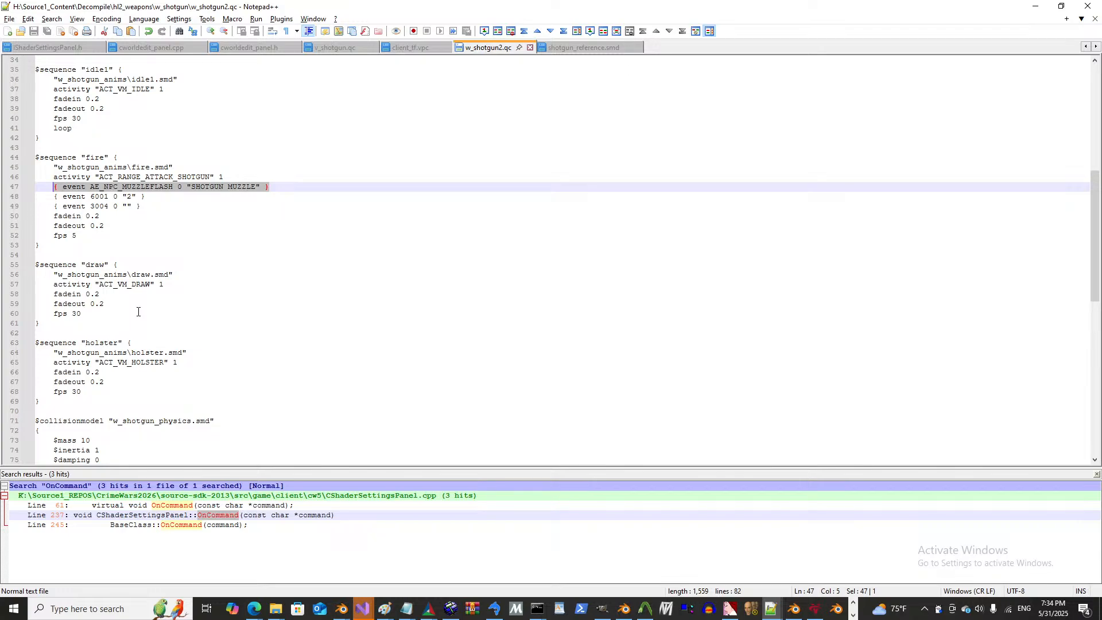
pyautogui.scroll(11, 610, 306)
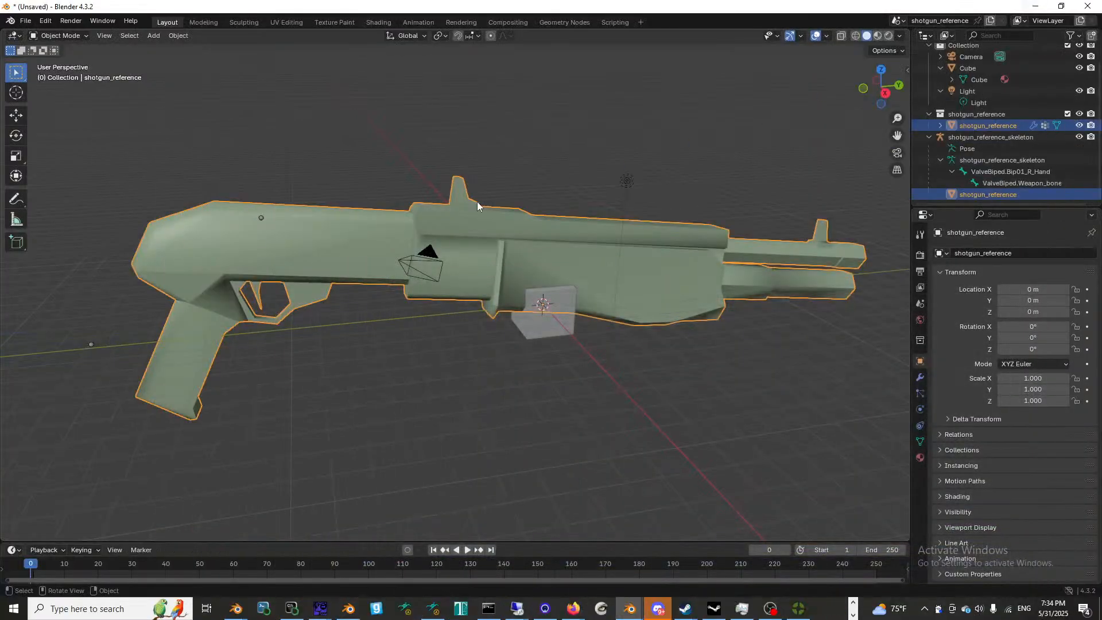
pyautogui.scroll(5, 421, 305)
# Switch back to Blender, select shotgun_reference_skeleton through the bone point on the stock and put it into Pose Mode.
pyautogui.moveTo(421, 304); pyautogui.dragTo(282, 232, button='middle')
pyautogui.scroll(2, 404, 305)
pyautogui.scroll(-6, 422, 303)
pyautogui.click(286, 243)
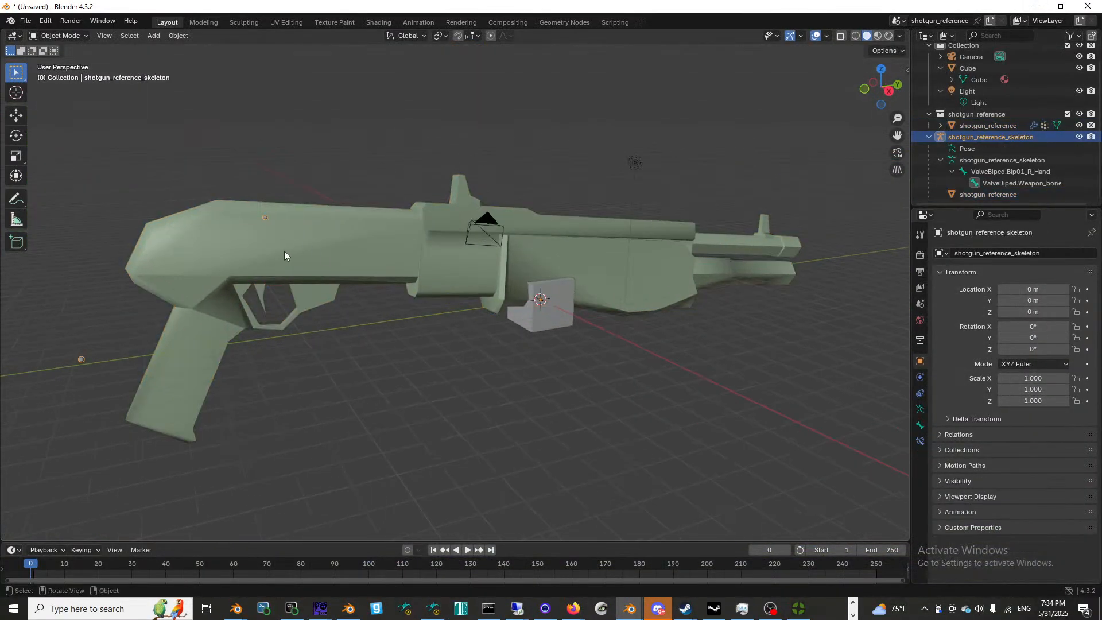
pyautogui.click(60, 35)
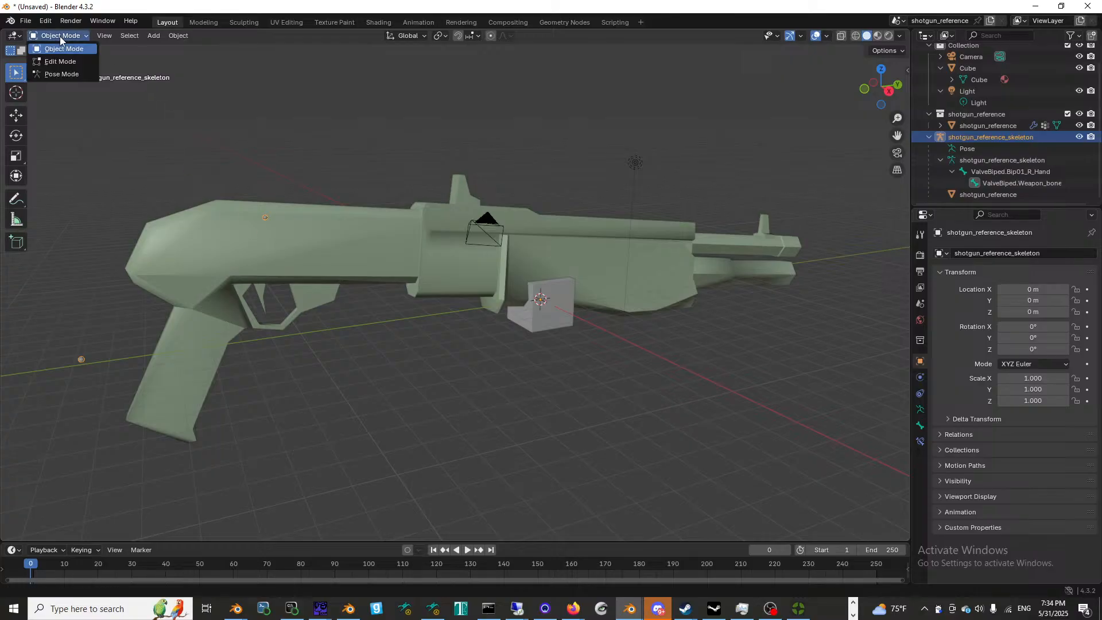
pyautogui.click(62, 74)
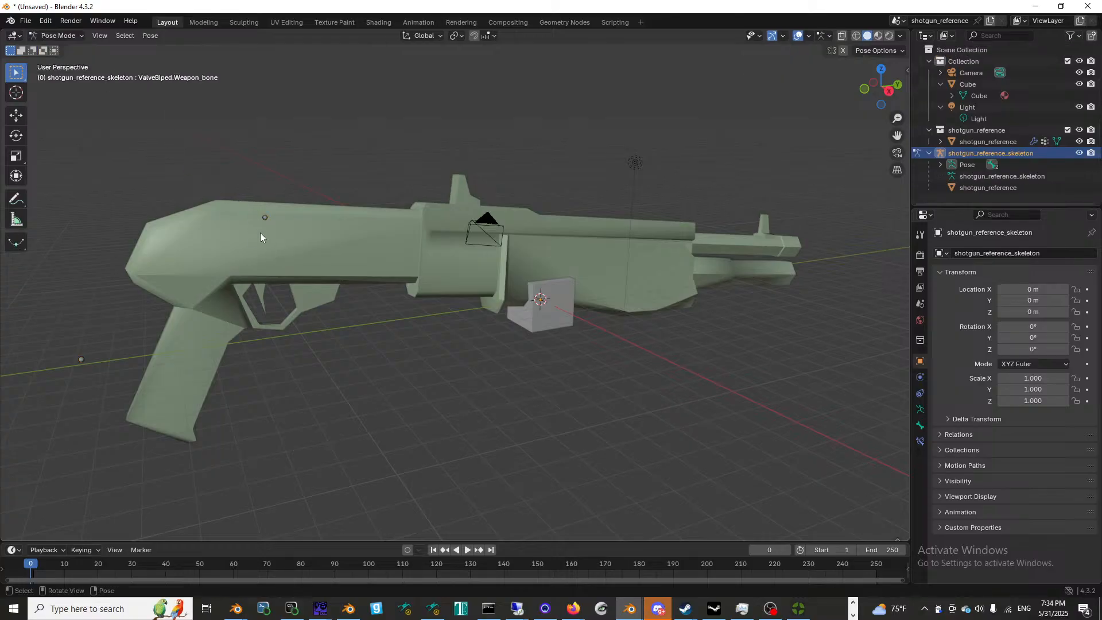
# Try rotating ValveBiped.Weapon_bone and ValveBiped.Bip01_R_Hand in turn to test how the shotgun follows, undoing each rotation.
pyautogui.press('r')
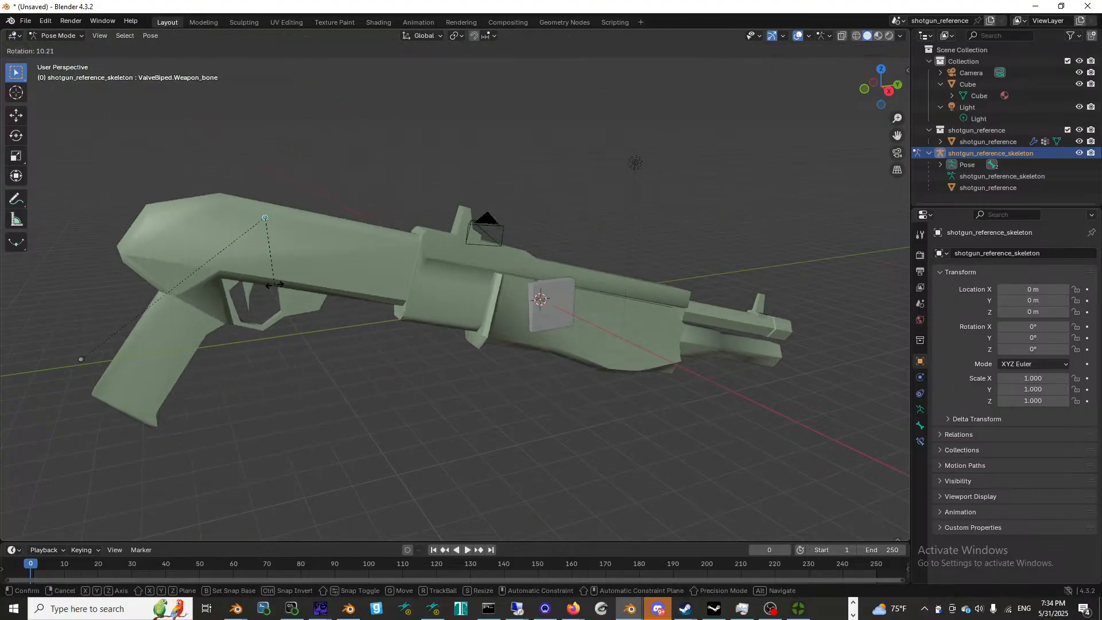
pyautogui.click(316, 296)
pyautogui.hotkey('ctrl', 'z')
pyautogui.click(84, 365)
pyautogui.press('r')
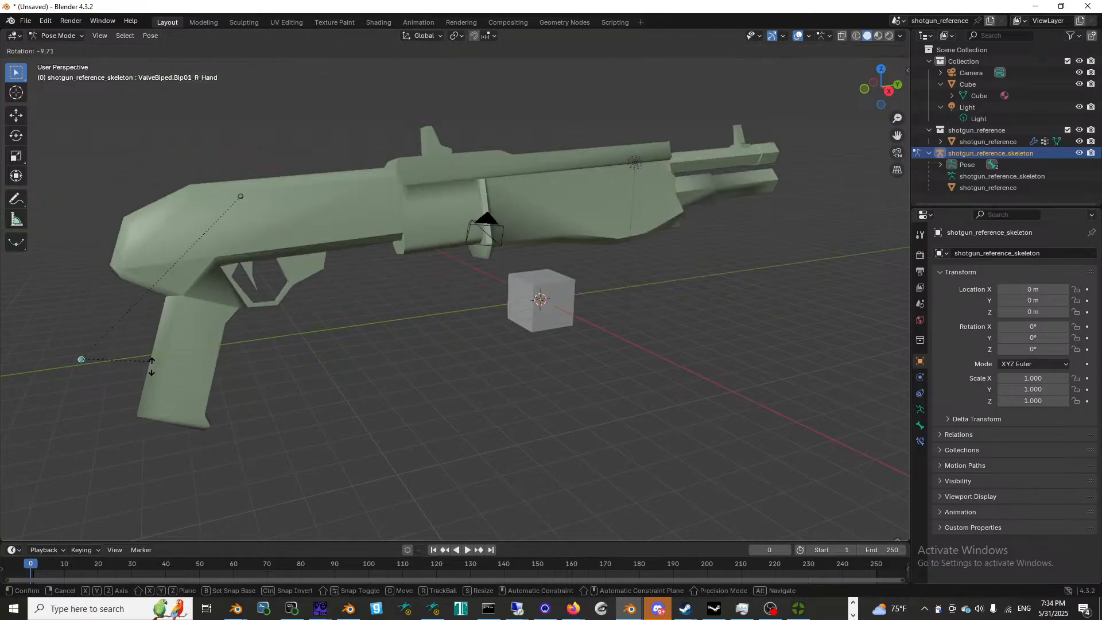
pyautogui.click(170, 381)
pyautogui.hotkey('ctrl', 'z')
pyautogui.click(405, 335)
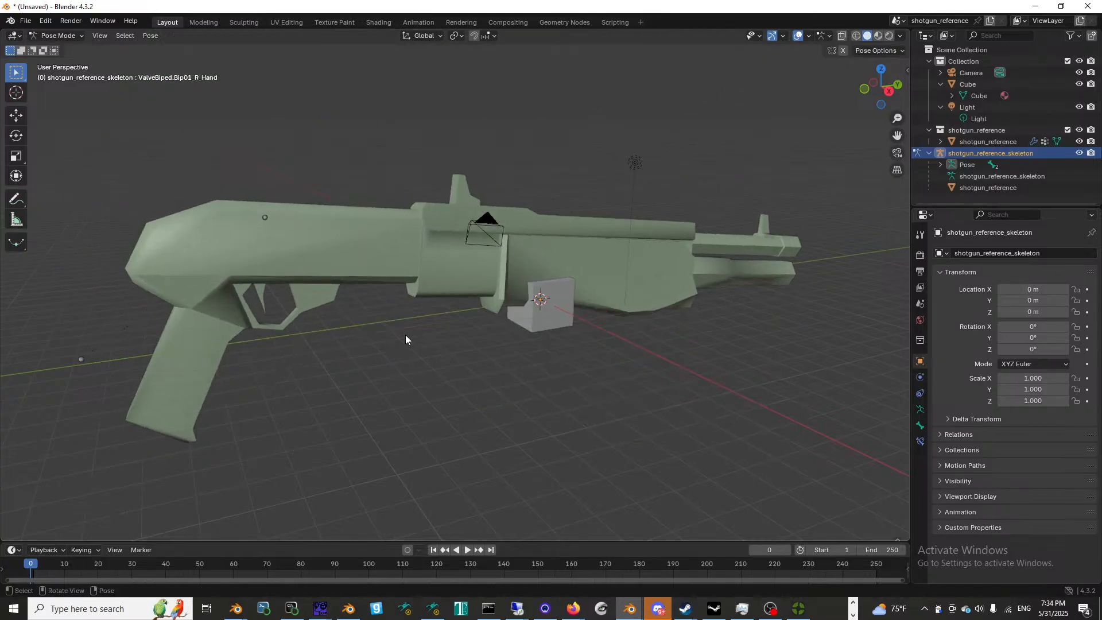
# Enlarge the timeline area and hide the shotgun_reference mesh in the viewport.
pyautogui.moveTo(378, 539); pyautogui.dragTo(400, 419)
pyautogui.moveTo(460, 266); pyautogui.dragTo(494, 287, button='middle')
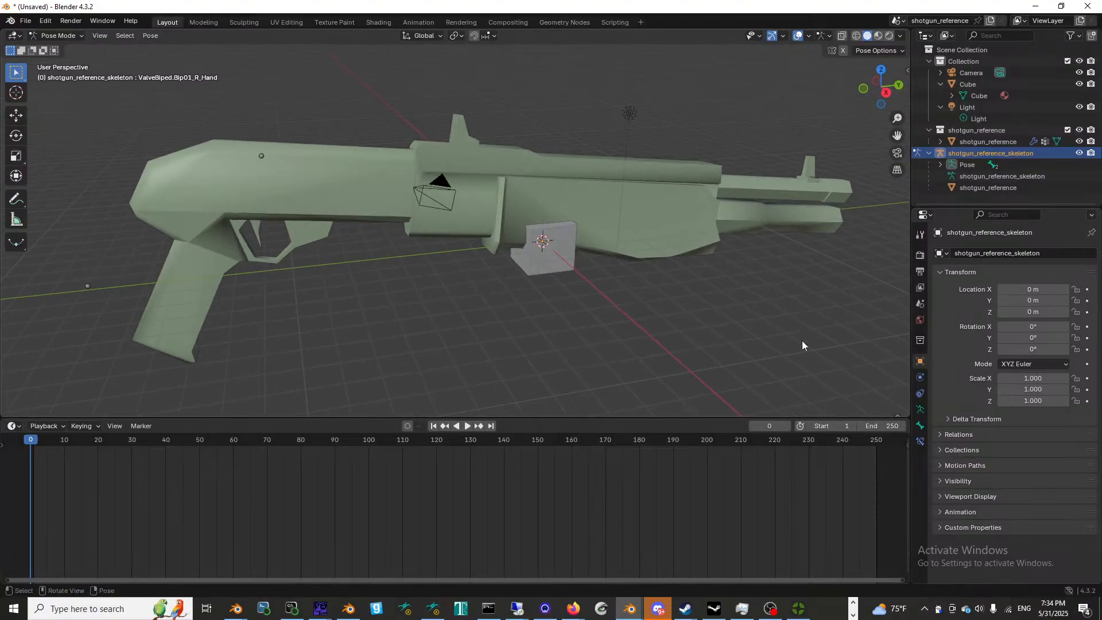
pyautogui.click(1079, 141)
pyautogui.scroll(3, 595, 276)
pyautogui.scroll(-3, 602, 257)
pyautogui.moveTo(570, 269)
pyautogui.mouseDown(button='middle')
pyautogui.moveTo(548, 252)
pyautogui.moveTo(591, 269)
pyautogui.mouseUp(button='middle')
pyautogui.moveTo(617, 312); pyautogui.dragTo(596, 310, button='middle')
# Return to Object Mode and leave every object in the scene deselected.
pyautogui.click(81, 35)
pyautogui.click(58, 47)
pyautogui.click(541, 248)
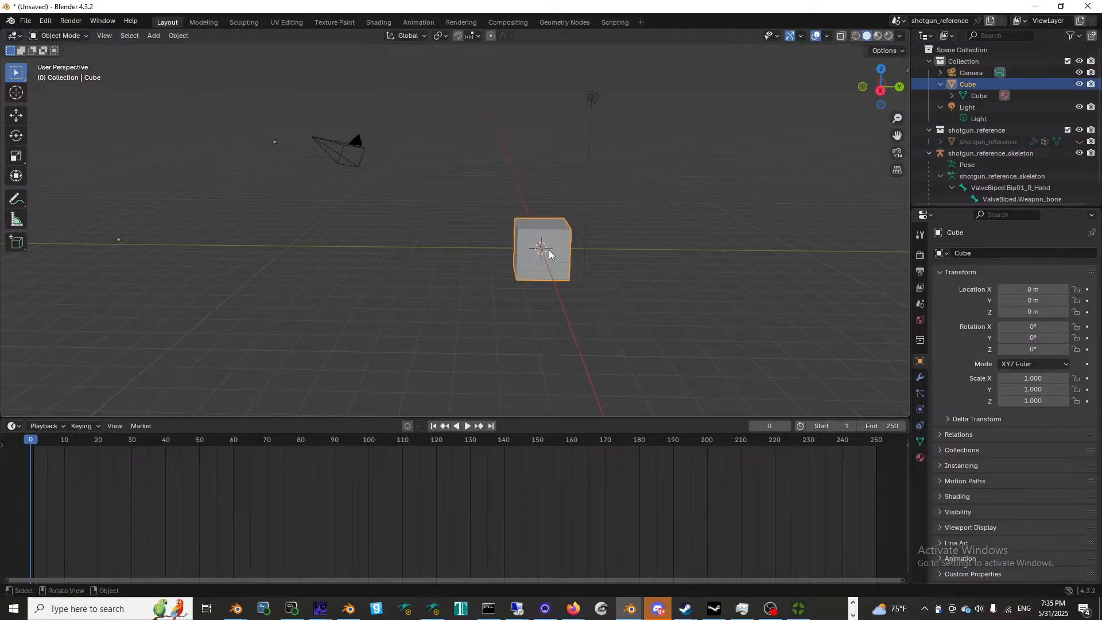
pyautogui.click(330, 232)
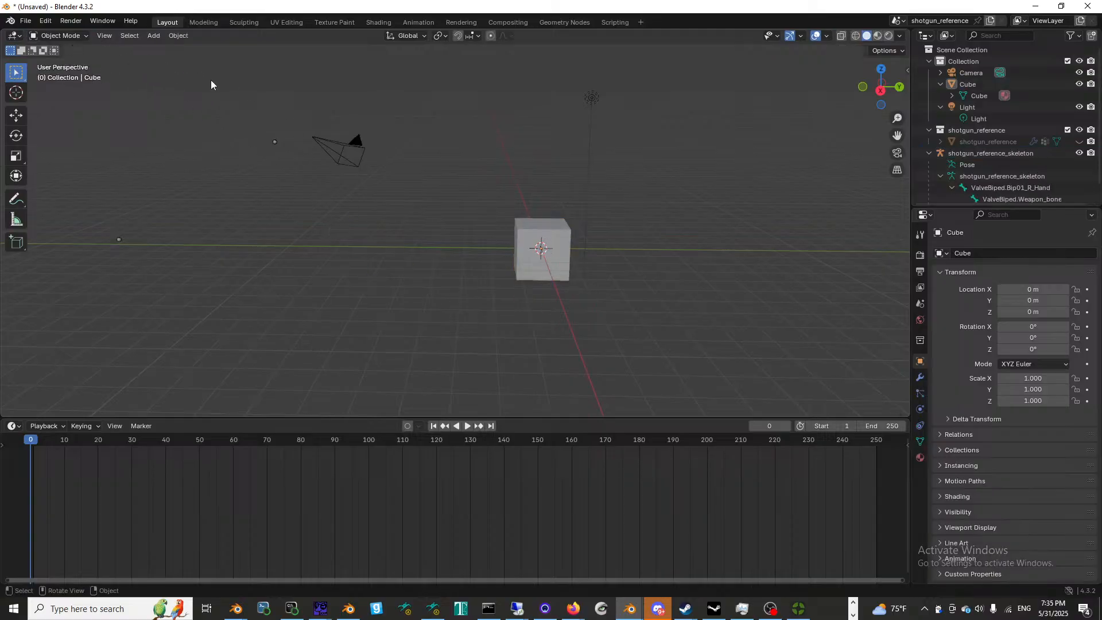
# Add a Honeycomb mesh from the extra mesh objects at the world origin.
pyautogui.click(154, 36)
pyautogui.moveTo(198, 58)
pyautogui.moveTo(199, 77)
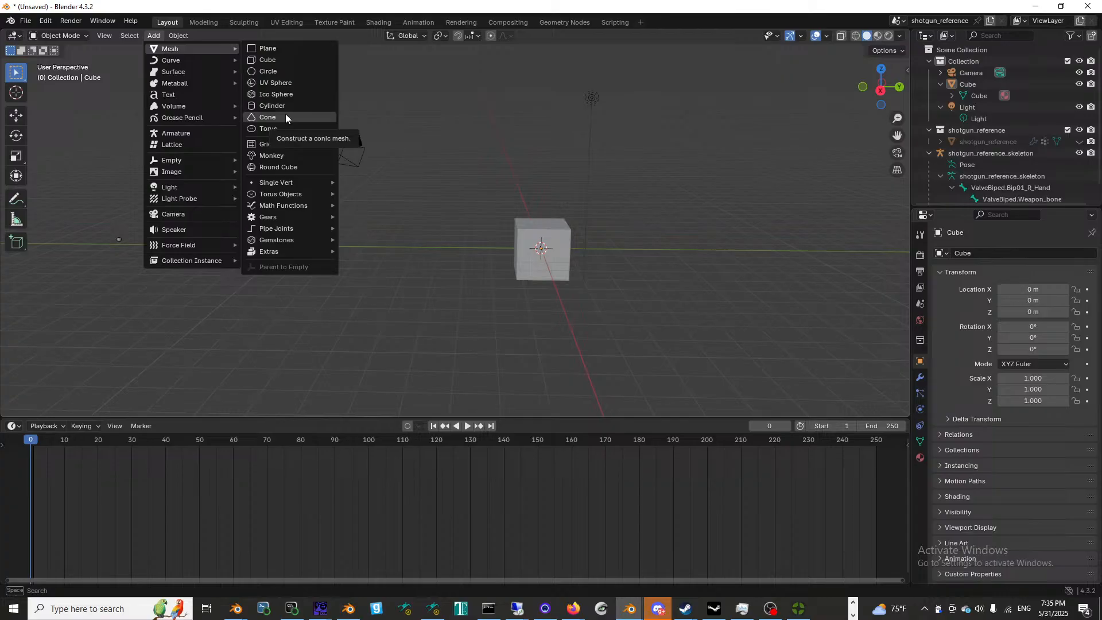
pyautogui.moveTo(295, 252)
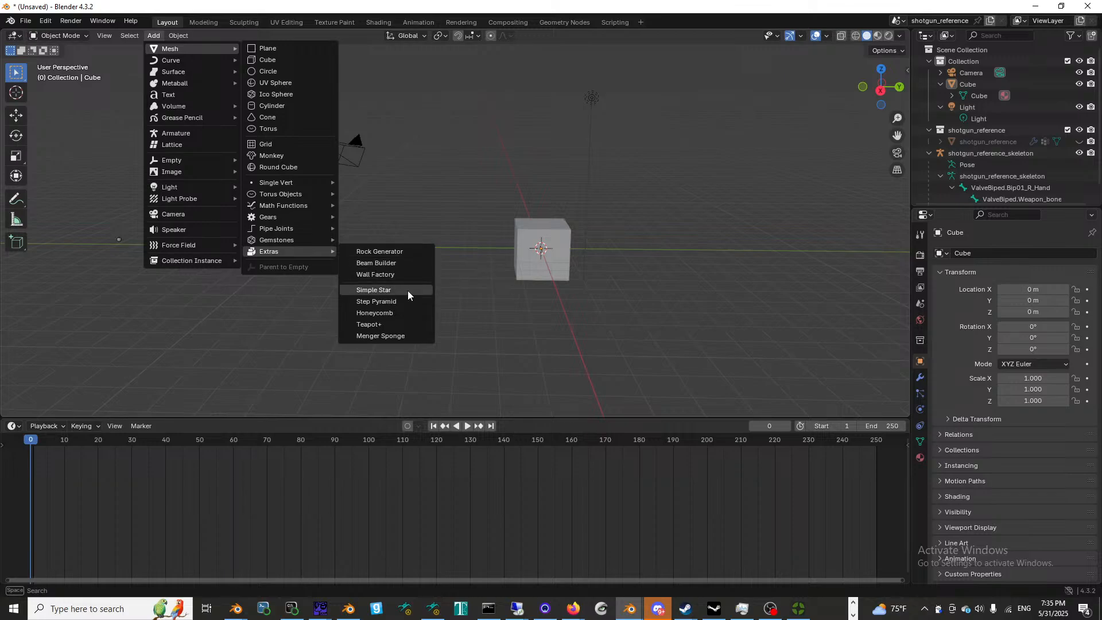
pyautogui.click(395, 317)
pyautogui.moveTo(561, 215)
pyautogui.mouseDown(button='middle')
pyautogui.moveTo(557, 284)
pyautogui.moveTo(559, 236)
pyautogui.mouseUp(button='middle')
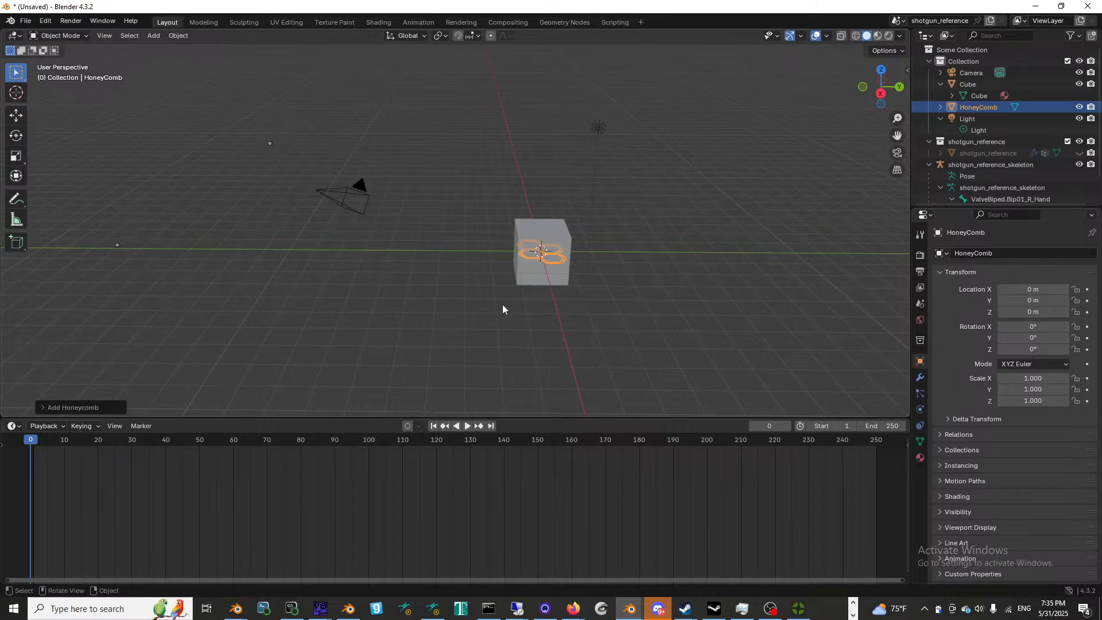
# Stand the new honeycomb upright by setting its Y rotation to 90° and its Z rotation to 90°.
pyautogui.click(58, 409)
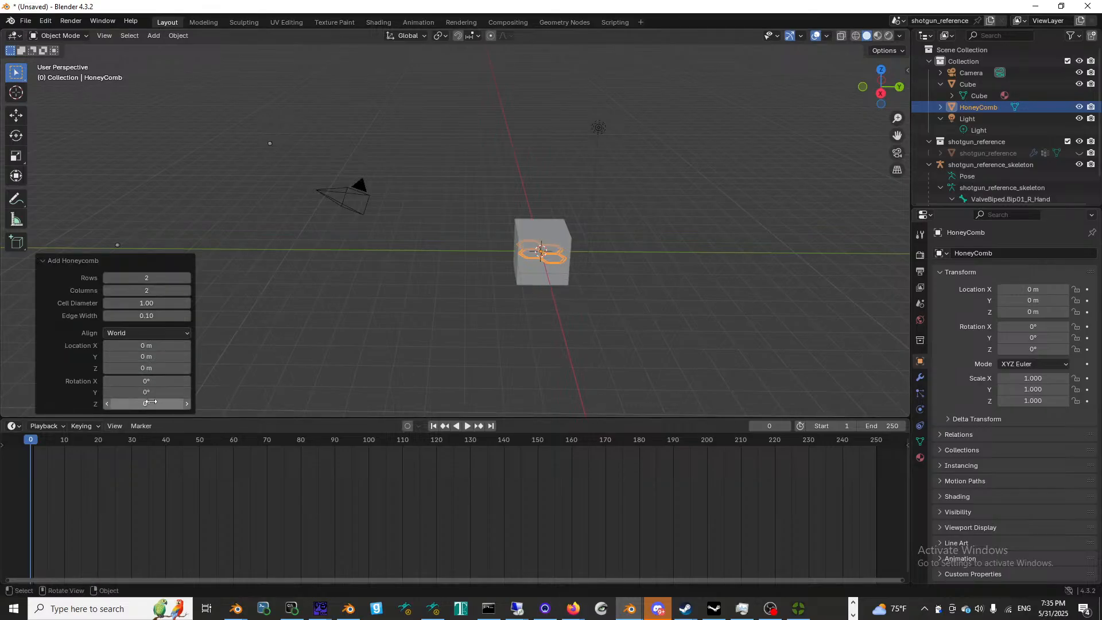
pyautogui.click(150, 393)
pyautogui.write('90')
pyautogui.press('Return')
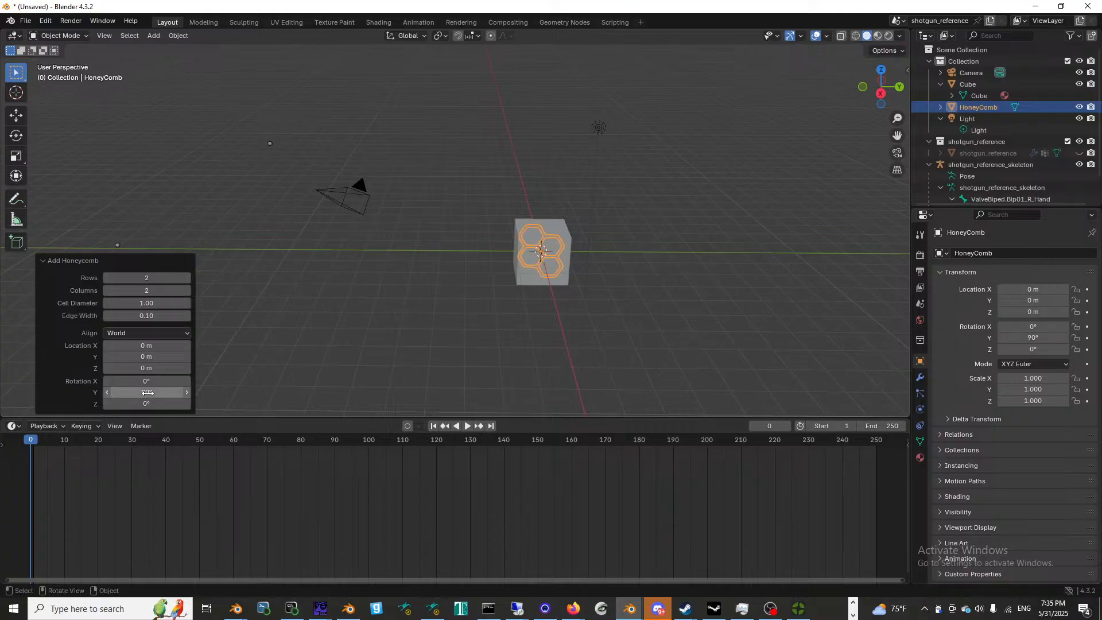
pyautogui.click(161, 380)
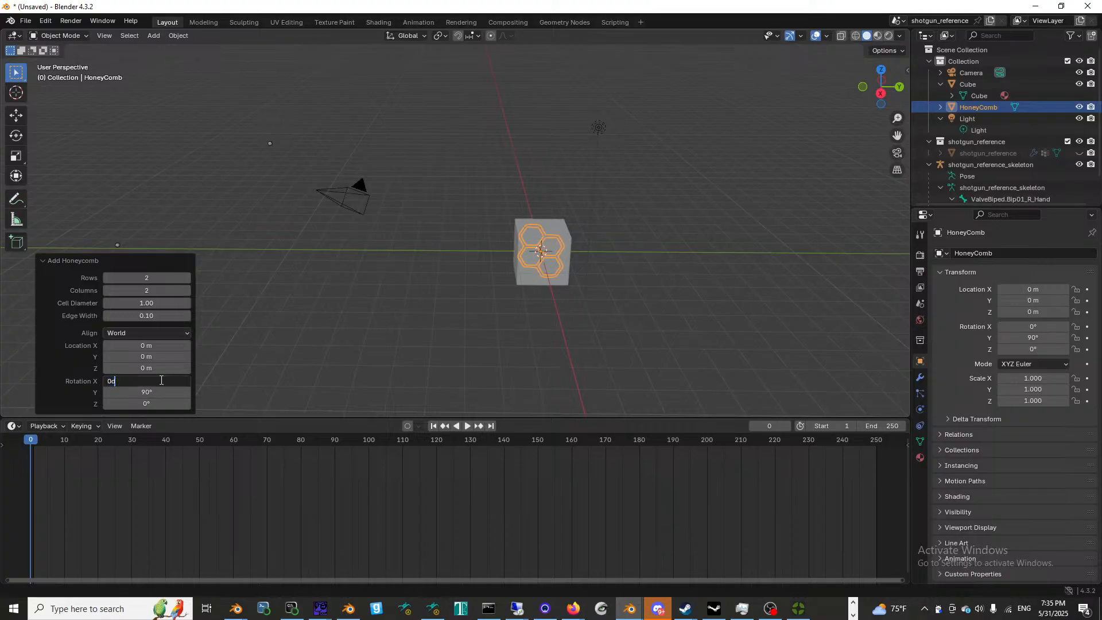
pyautogui.click(154, 400)
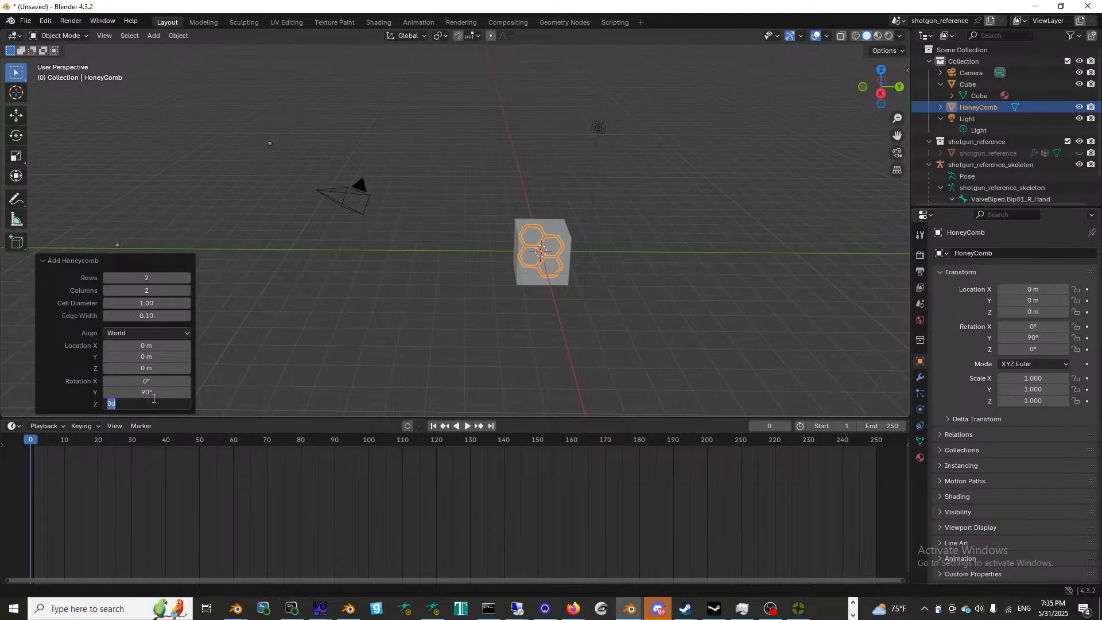
pyautogui.write('90')
pyautogui.press('Return')
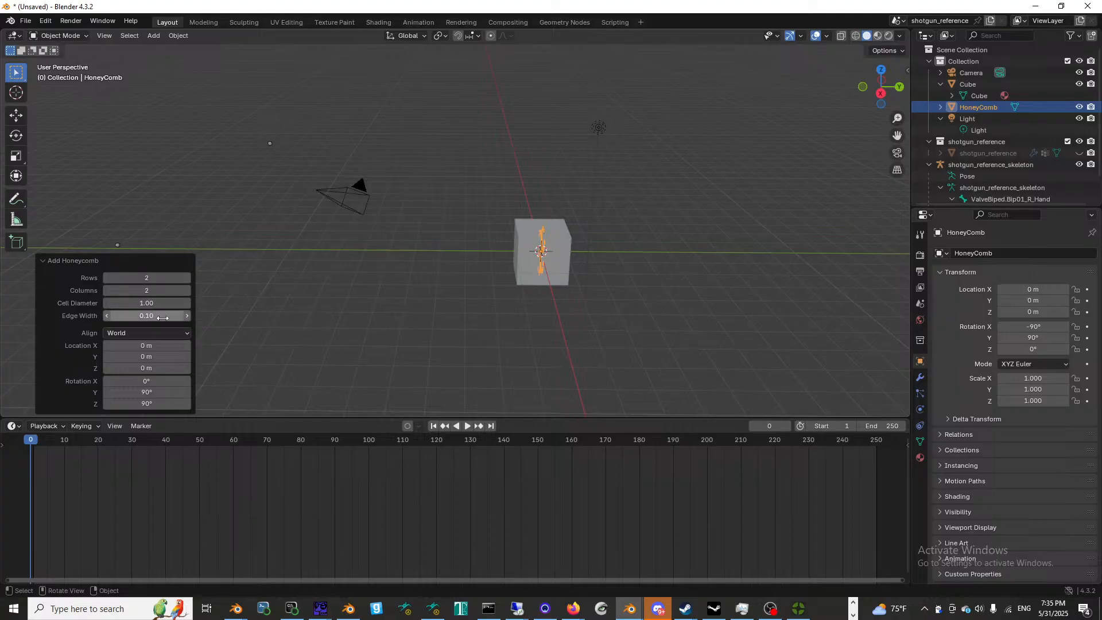
# Raise the honeycomb above the cube by setting its Z location to 2 m.
pyautogui.click(162, 370)
pyautogui.write('1')
pyautogui.press('Return')
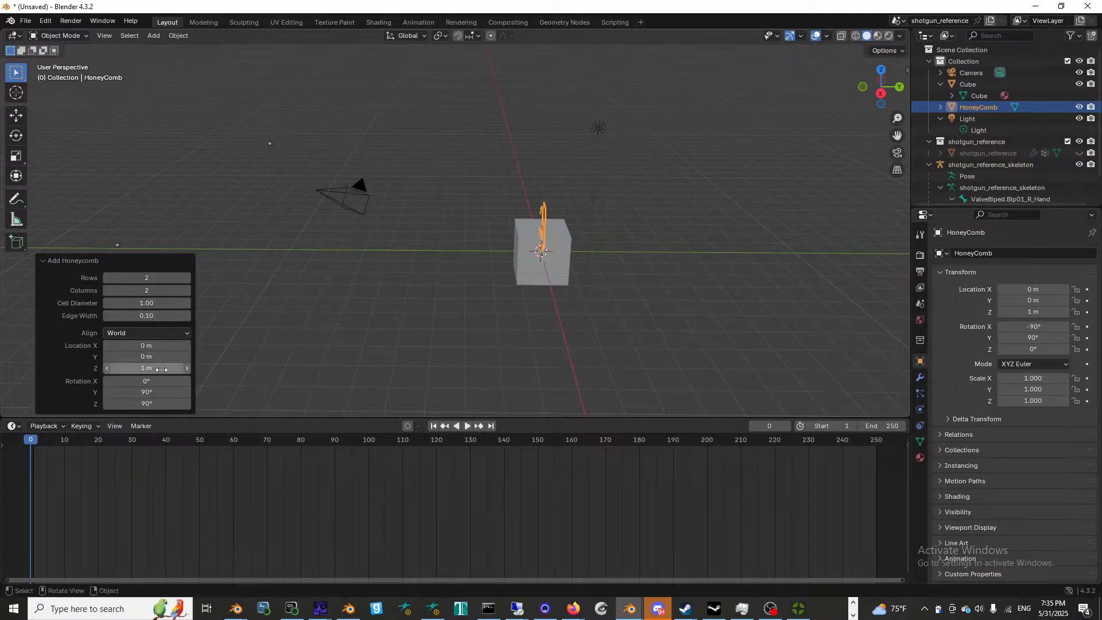
pyautogui.click(162, 370)
pyautogui.write('2')
pyautogui.press('Return')
# Inspect the honeycomb's placement from several angles, briefly showing the shotgun_reference mesh for comparison and hiding it again.
pyautogui.scroll(4, 608, 206)
pyautogui.moveTo(608, 205); pyautogui.dragTo(563, 225, button='middle')
pyautogui.scroll(-2, 1008, 171)
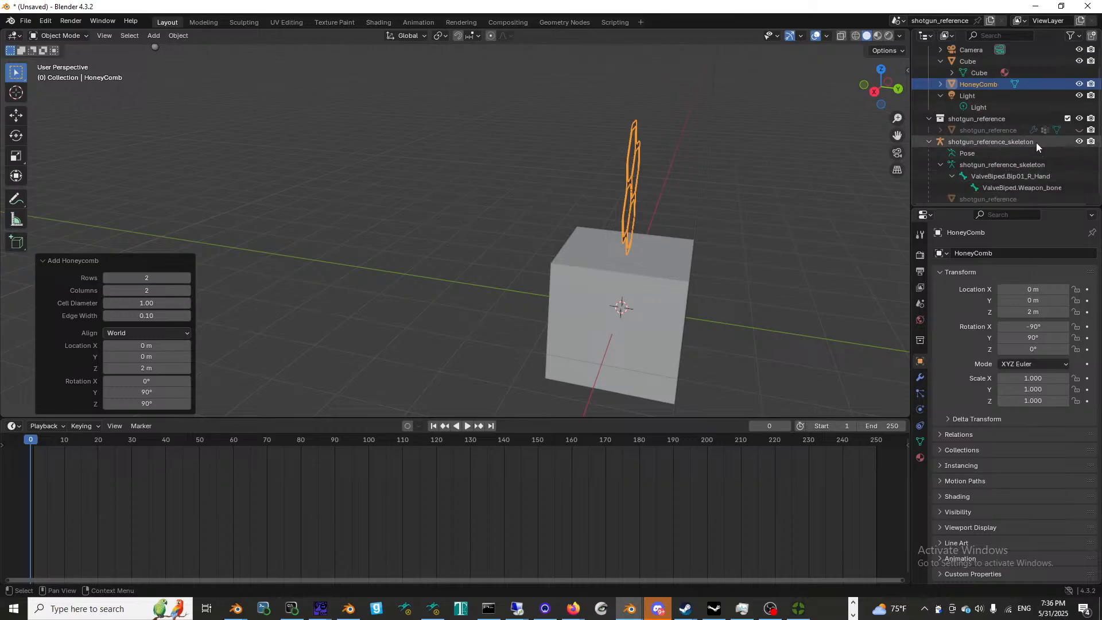
pyautogui.click(1078, 130)
pyautogui.click(1078, 130)
pyautogui.moveTo(742, 151); pyautogui.dragTo(529, 199, button='middle')
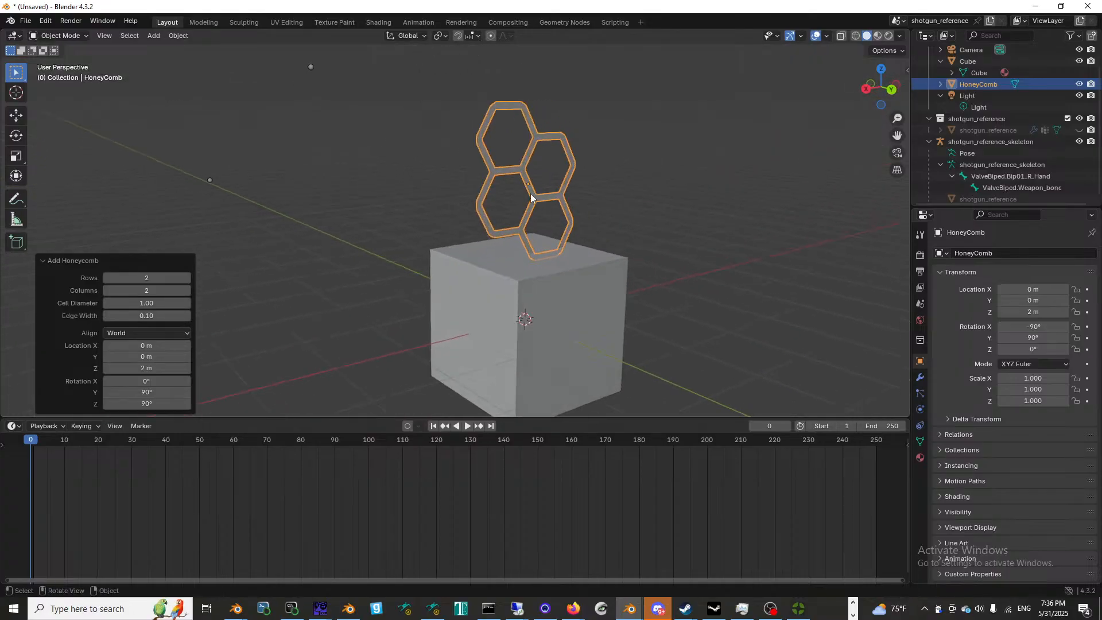
# Enter Edit Mode on the honeycomb and extrude its whole mesh about 3.08 m along its normal.
pyautogui.click(78, 35)
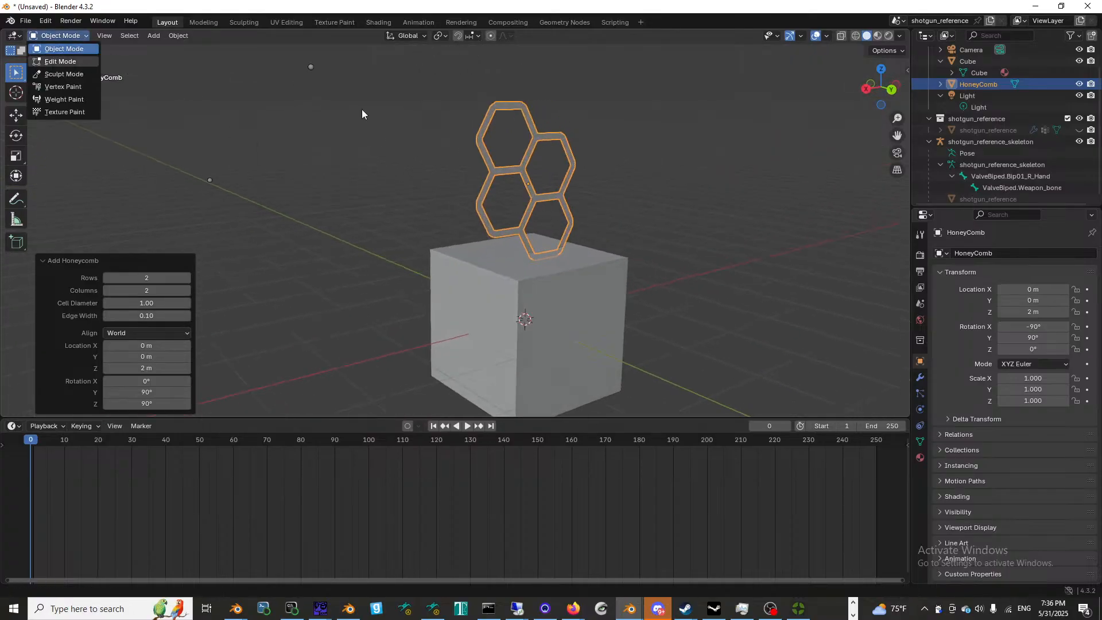
pyautogui.press('Tab')
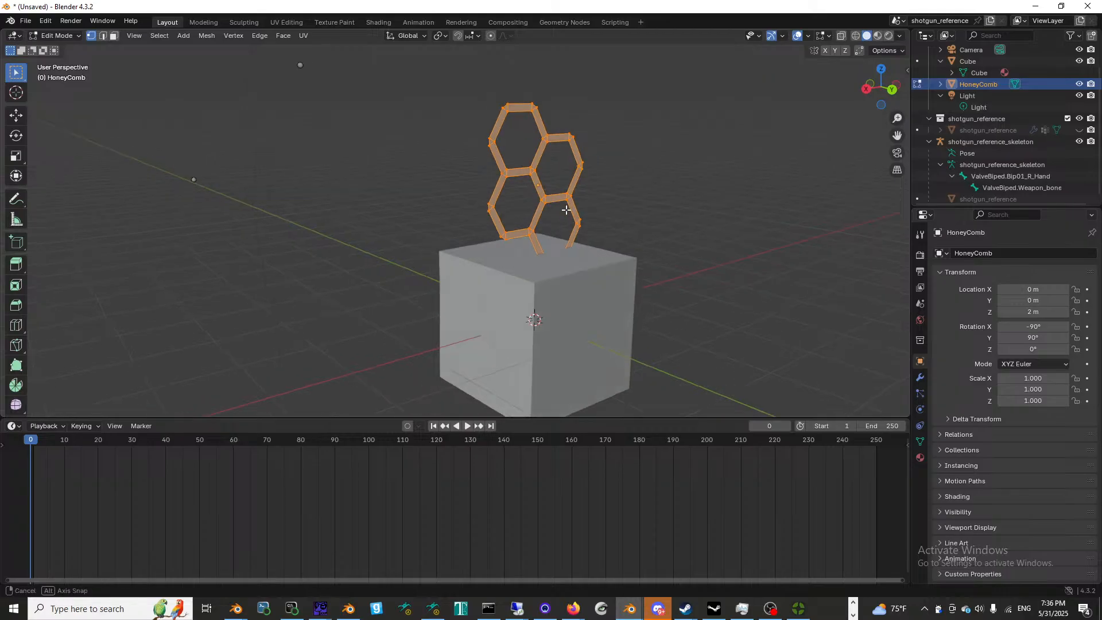
pyautogui.moveTo(526, 183); pyautogui.dragTo(579, 195, button='middle')
pyautogui.press('e')
pyautogui.click(796, 267)
pyautogui.scroll(-5, 796, 267)
pyautogui.moveTo(796, 267); pyautogui.dragTo(452, 211, button='middle')
pyautogui.scroll(2, 710, 242)
pyautogui.scroll(2, 452, 211)
pyautogui.keyDown('shift'); pyautogui.moveTo(541, 154); pyautogui.dragTo(473, 179, button='middle'); pyautogui.keyUp('shift')
pyautogui.scroll(3, 473, 179)
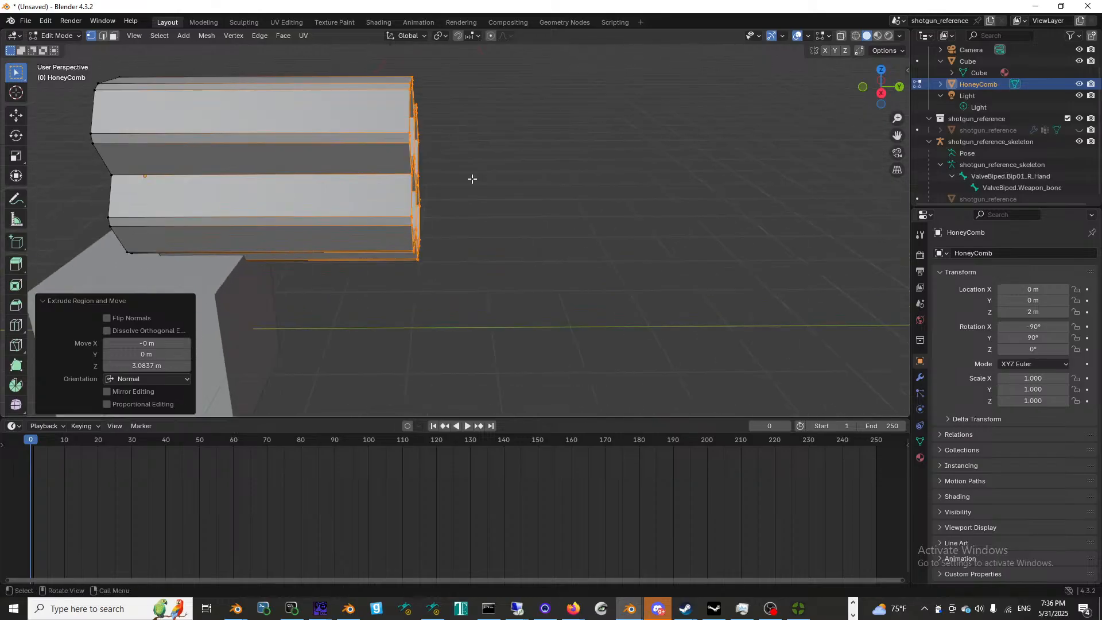
# Try adding a short extrusion of about 0.16 m to the honeycomb's far end.
pyautogui.press('e')
pyautogui.click(487, 178)
pyautogui.hotkey('ctrl', 'z')
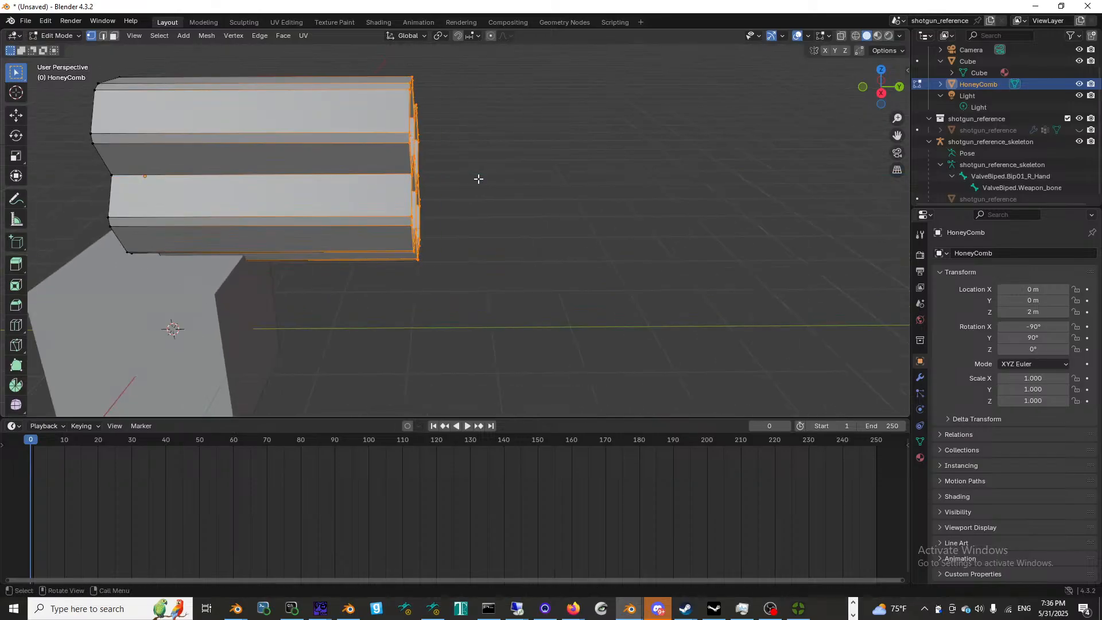
pyautogui.press('e')
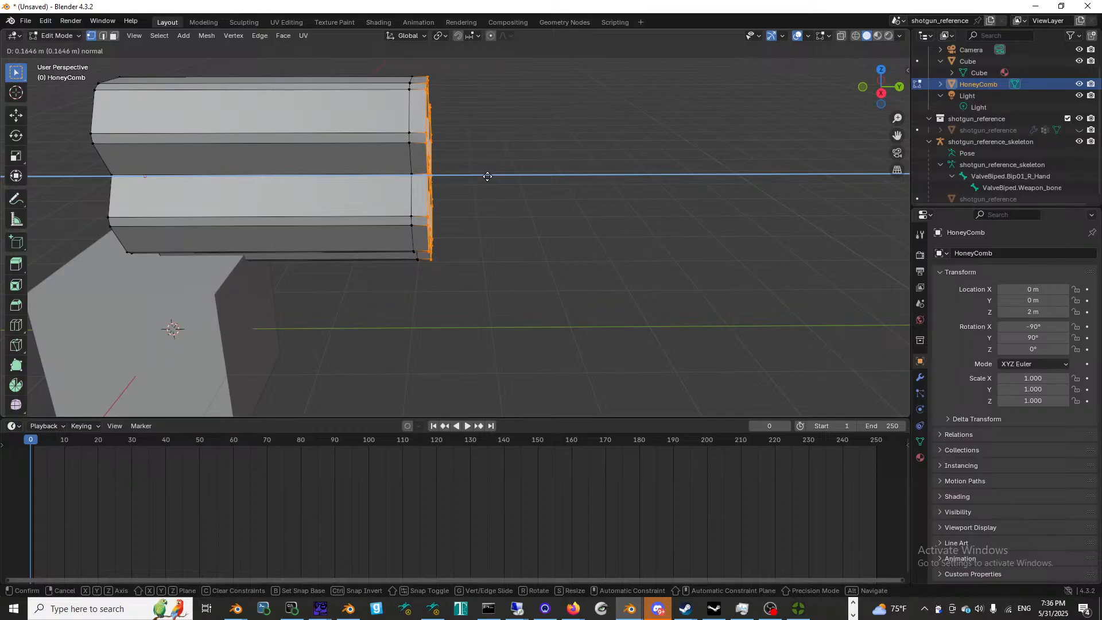
pyautogui.click(487, 176)
# Switch to face selection and try extruding the honeycomb's end faces about 0.1 m, undoing the extrusion.
pyautogui.click(114, 36)
pyautogui.moveTo(439, 129)
pyautogui.mouseDown(button='middle')
pyautogui.moveTo(373, 133)
pyautogui.moveTo(457, 136)
pyautogui.mouseUp(button='middle')
pyautogui.press('e')
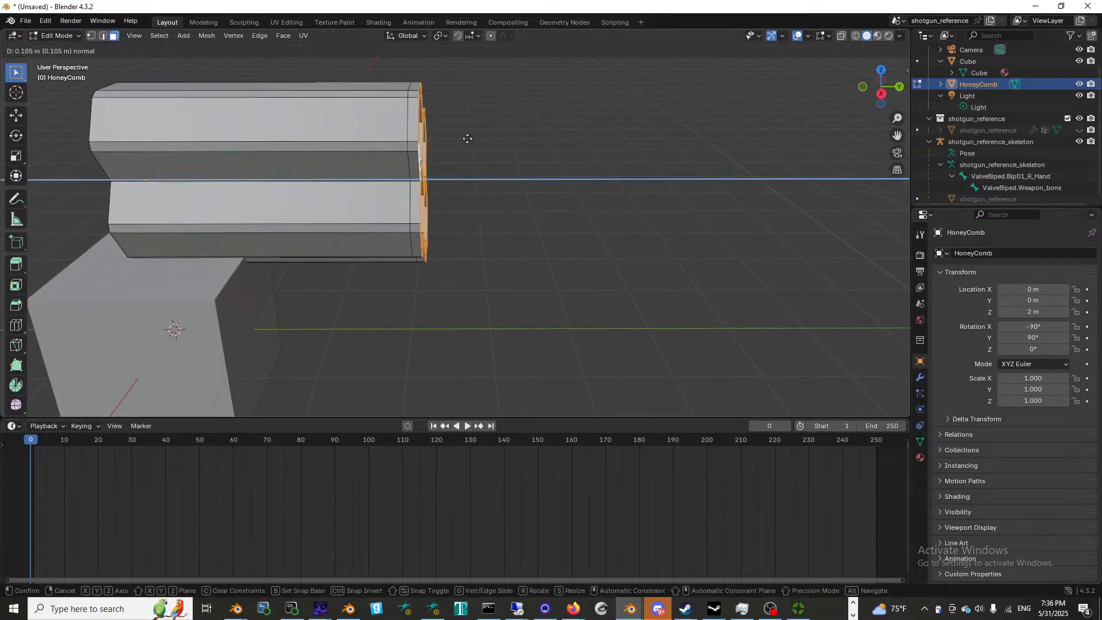
pyautogui.click(467, 138)
pyautogui.hotkey('ctrl', 'z')
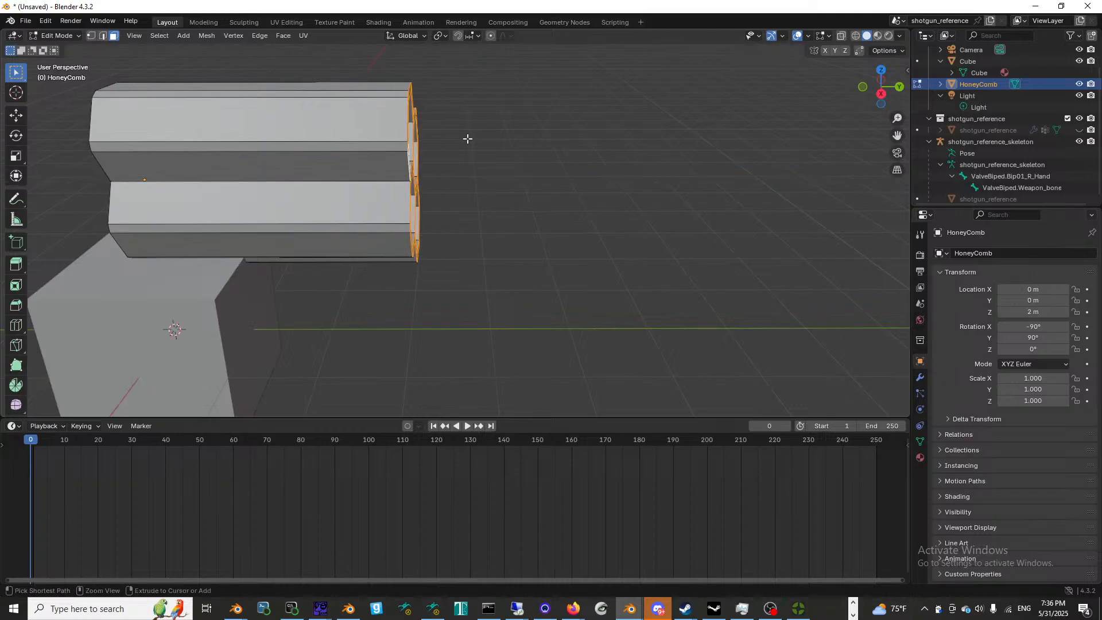
# Extrude the honeycomb's far end faces about 0.1 m along their normal to form a narrow band.
pyautogui.press('e')
pyautogui.rightClick(482, 137)
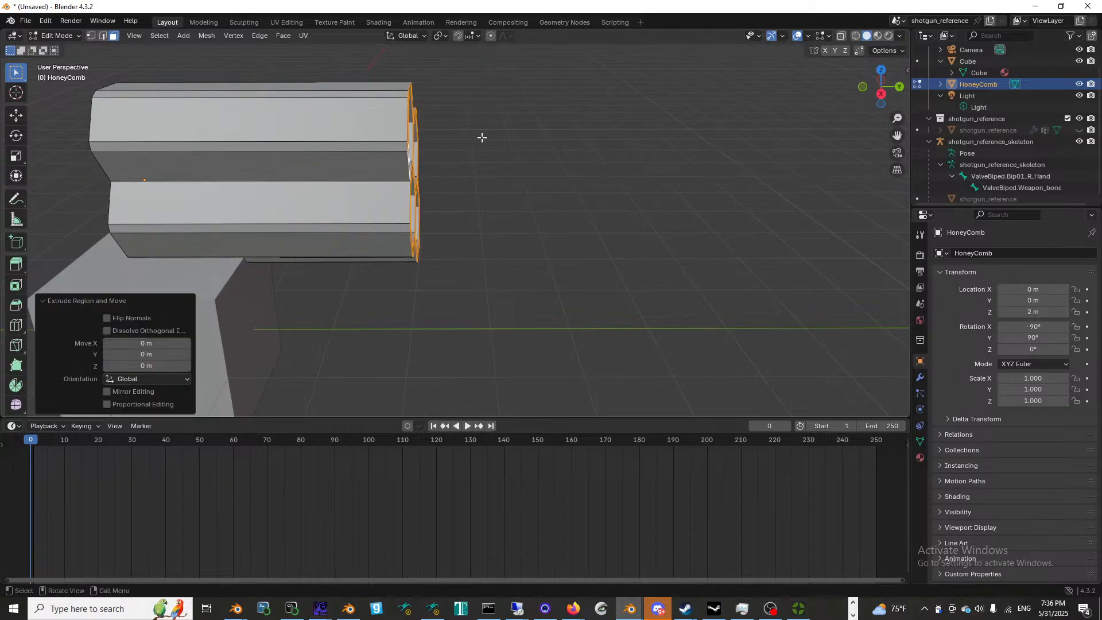
pyautogui.press('e')
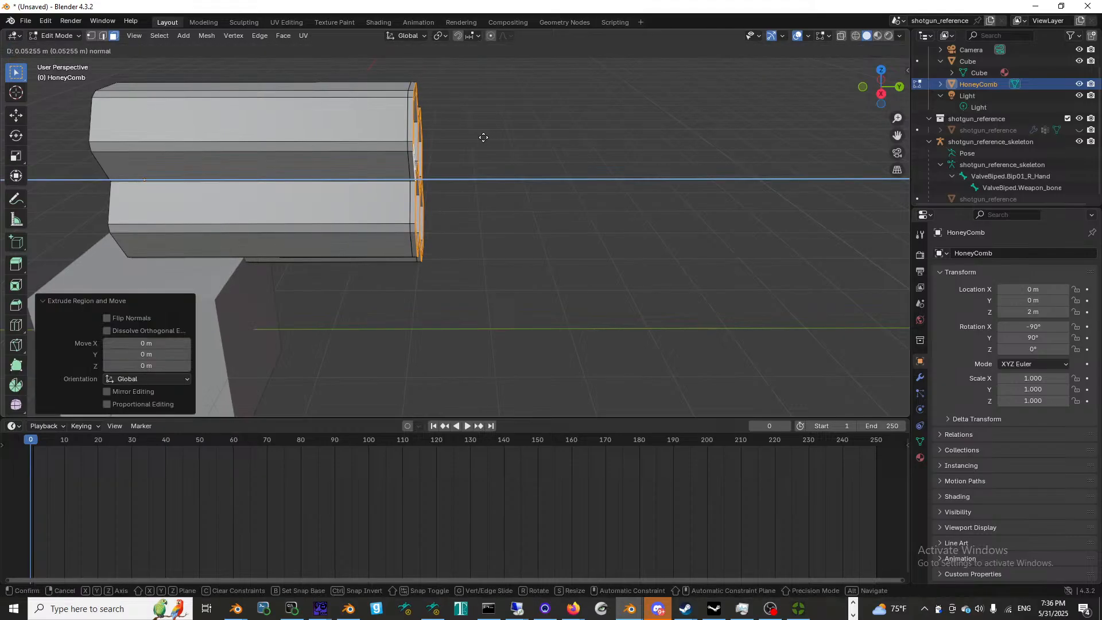
pyautogui.click(487, 138)
# Extrude the end faces again by about 1.16 m along their normal, beyond the narrow band.
pyautogui.press('e')
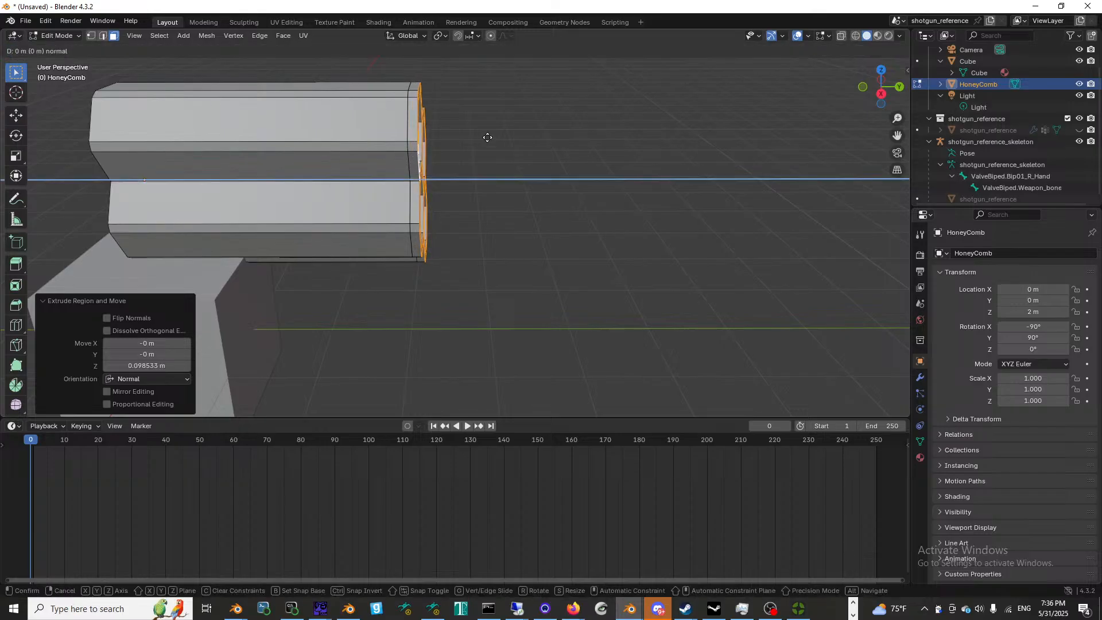
pyautogui.rightClick(488, 138)
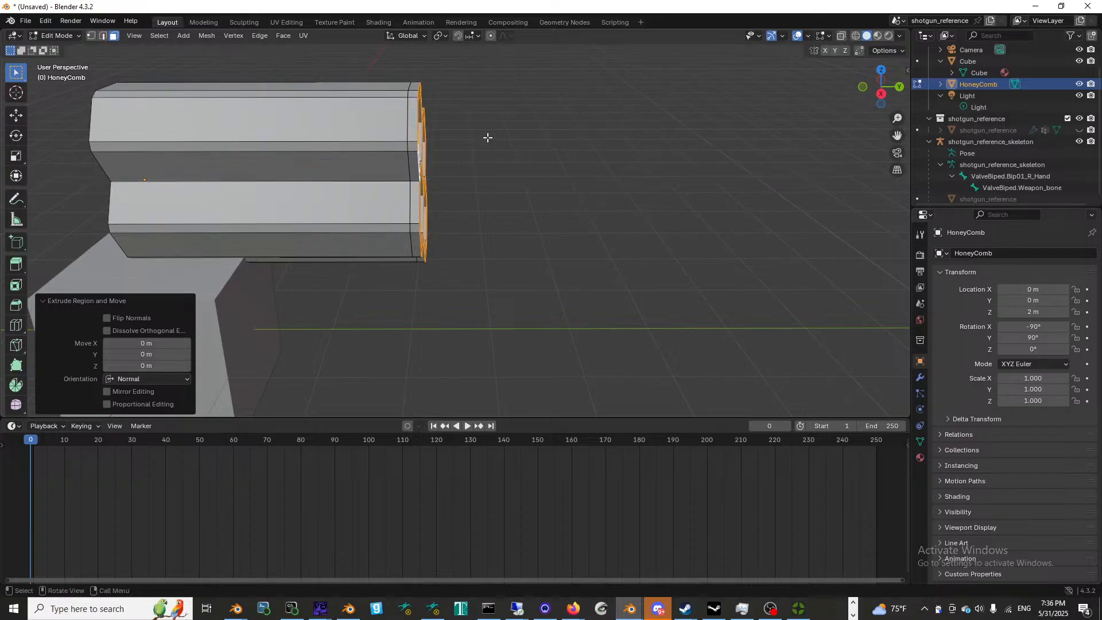
pyautogui.press('e')
pyautogui.click(584, 146)
# Select the faces of the narrow band along one side and the lower part of the honeycomb tubes.
pyautogui.scroll(4, 414, 114)
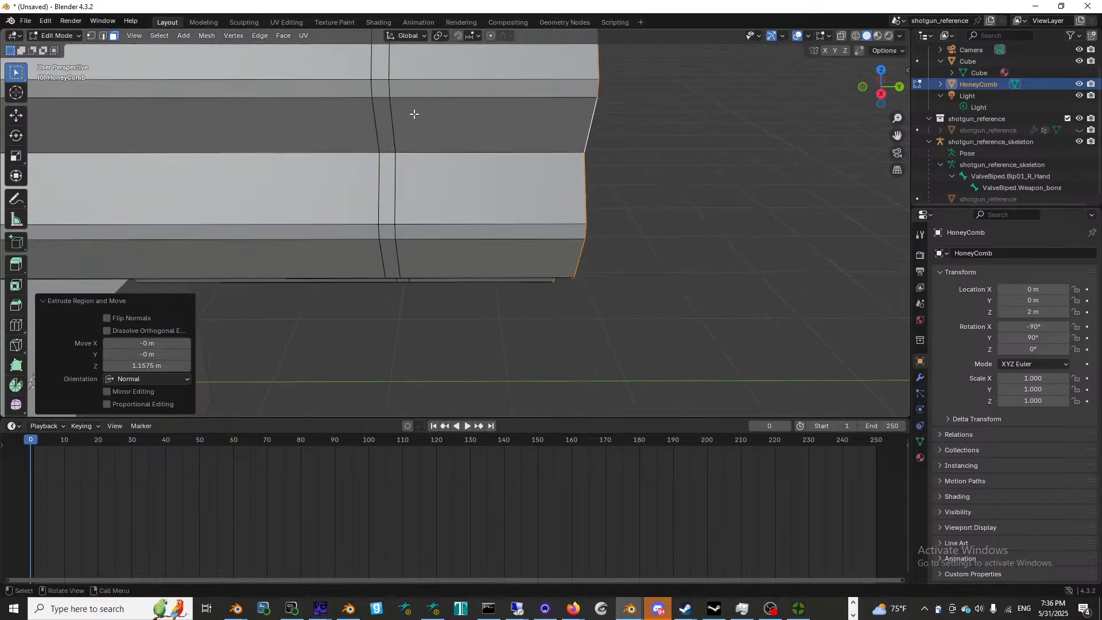
pyautogui.moveTo(384, 178); pyautogui.dragTo(395, 167, button='middle')
pyautogui.keyDown('shift'); pyautogui.moveTo(390, 130); pyautogui.dragTo(398, 221, button='middle'); pyautogui.keyUp('shift')
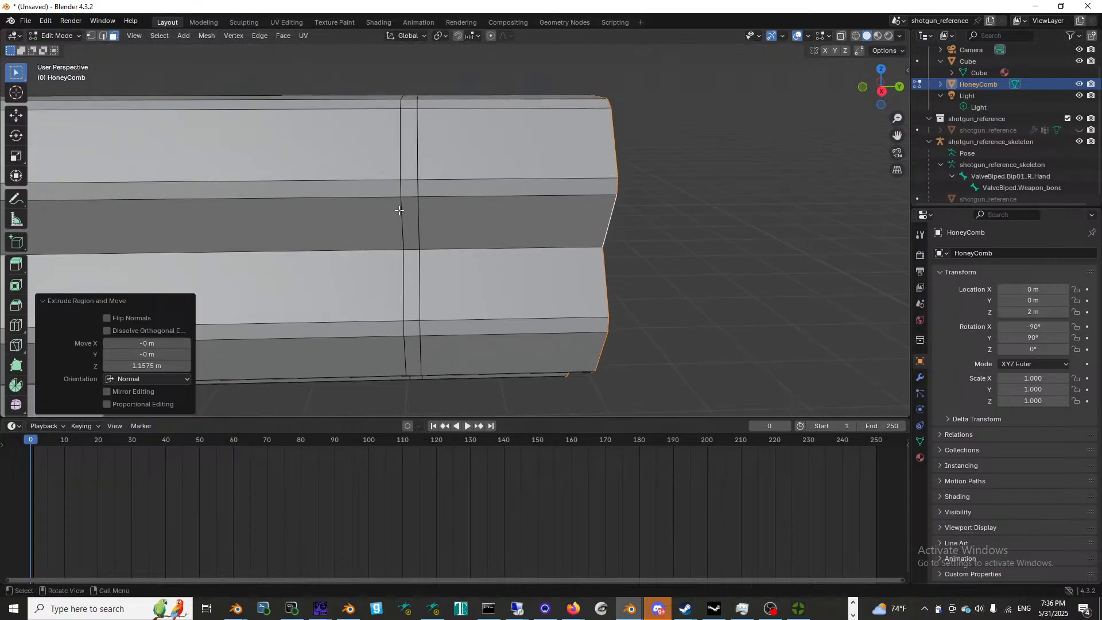
pyautogui.click(404, 166)
pyautogui.keyDown('shift'); pyautogui.click(409, 188); pyautogui.keyUp('shift')
pyautogui.keyDown('shift'); pyautogui.click(409, 229); pyautogui.keyUp('shift')
pyautogui.keyDown('shift'); pyautogui.click(411, 287); pyautogui.keyUp('shift')
pyautogui.keyDown('shift'); pyautogui.click(411, 329); pyautogui.keyUp('shift')
pyautogui.moveTo(411, 340); pyautogui.dragTo(353, 54, button='middle')
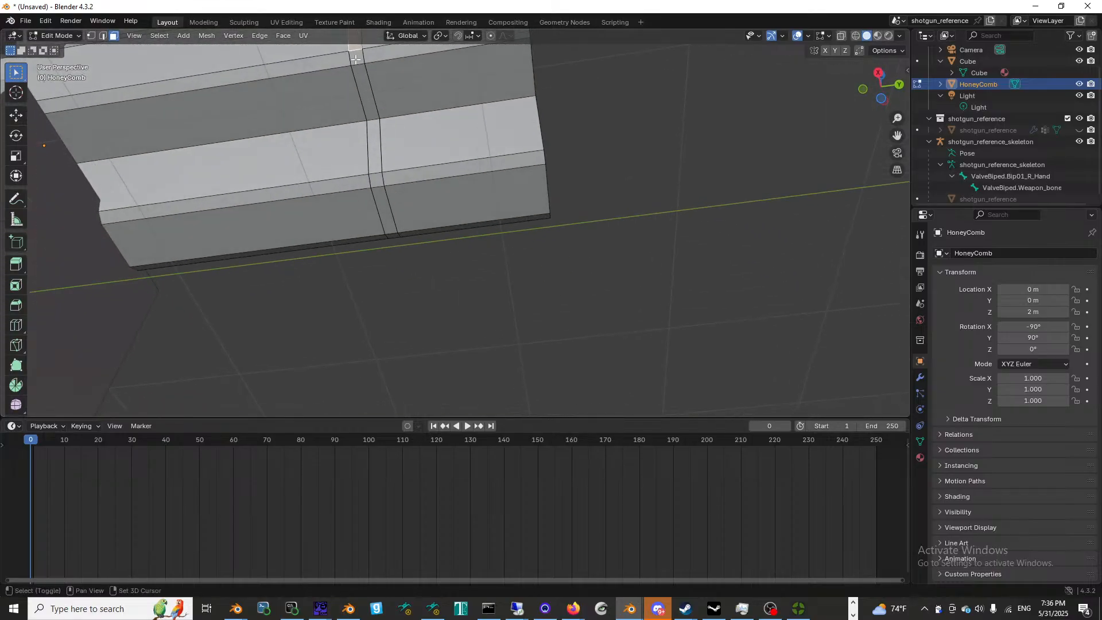
pyautogui.keyDown('shift'); pyautogui.click(369, 104); pyautogui.keyUp('shift')
pyautogui.keyDown('shift'); pyautogui.click(374, 148); pyautogui.keyUp('shift')
pyautogui.keyDown('shift'); pyautogui.click(383, 210); pyautogui.keyUp('shift')
# Add the narrow band's remaining outer faces around the opposite side and top of the tubes to the selection.
pyautogui.moveTo(383, 209); pyautogui.dragTo(440, 341, button='middle')
pyautogui.keyDown('shift'); pyautogui.click(445, 321); pyautogui.keyUp('shift')
pyautogui.keyDown('shift'); pyautogui.click(451, 275); pyautogui.keyUp('shift')
pyautogui.keyDown('shift'); pyautogui.click(456, 291); pyautogui.keyUp('shift')
pyautogui.keyDown('shift'); pyautogui.click(455, 202); pyautogui.keyUp('shift')
pyautogui.moveTo(448, 186); pyautogui.dragTo(431, 241, button='middle')
pyautogui.keyDown('shift'); pyautogui.click(469, 163); pyautogui.keyUp('shift')
pyautogui.moveTo(472, 159); pyautogui.dragTo(539, 172, button='middle')
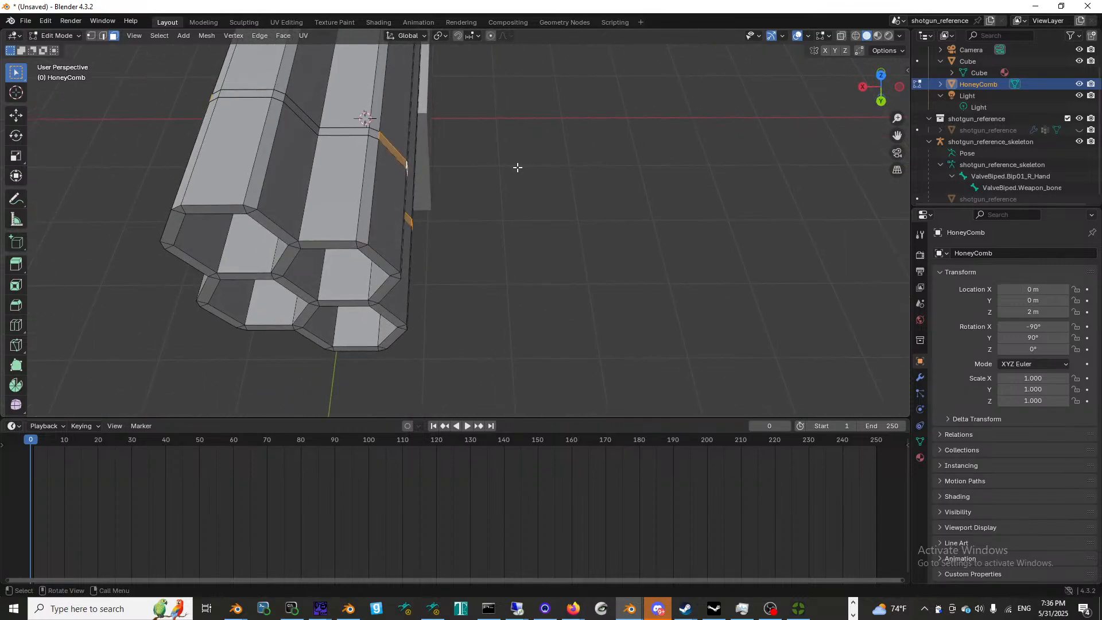
pyautogui.keyDown('shift'); pyautogui.click(373, 131); pyautogui.keyUp('shift')
pyautogui.keyDown('shift'); pyautogui.click(357, 131); pyautogui.keyUp('shift')
pyautogui.moveTo(355, 131); pyautogui.dragTo(396, 175, button='middle')
pyautogui.keyDown('shift'); pyautogui.click(278, 219); pyautogui.keyUp('shift')
pyautogui.keyDown('shift'); pyautogui.click(195, 245); pyautogui.keyUp('shift')
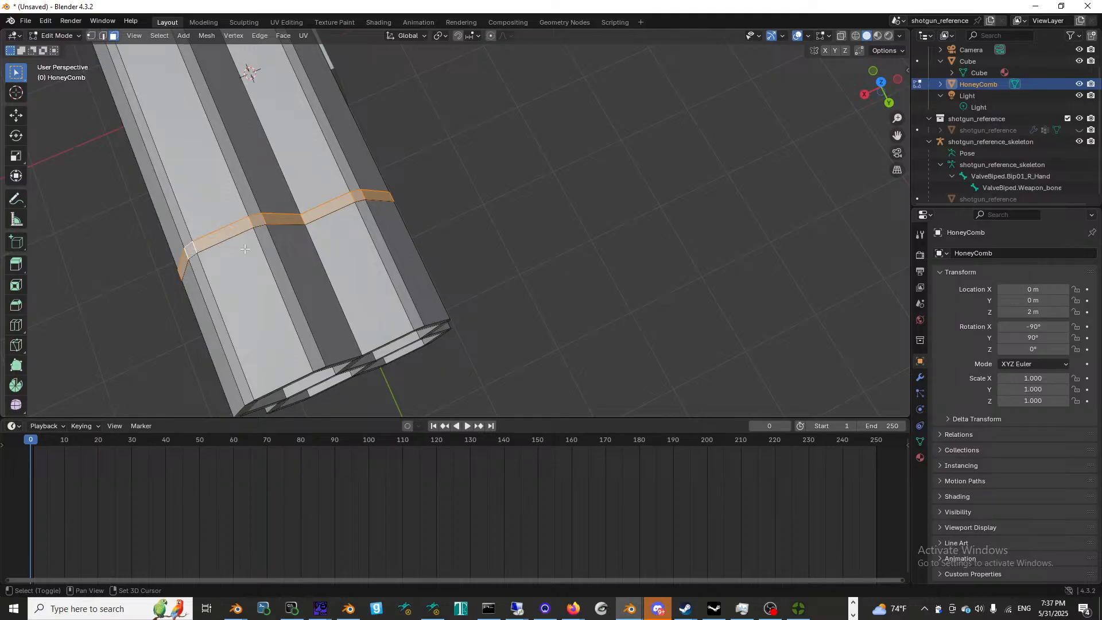
# Try extruding the selected band faces about 0.09 m as one region, undoing the extrusion.
pyautogui.moveTo(198, 247); pyautogui.dragTo(321, 235, button='middle')
pyautogui.press('e')
pyautogui.click(354, 224)
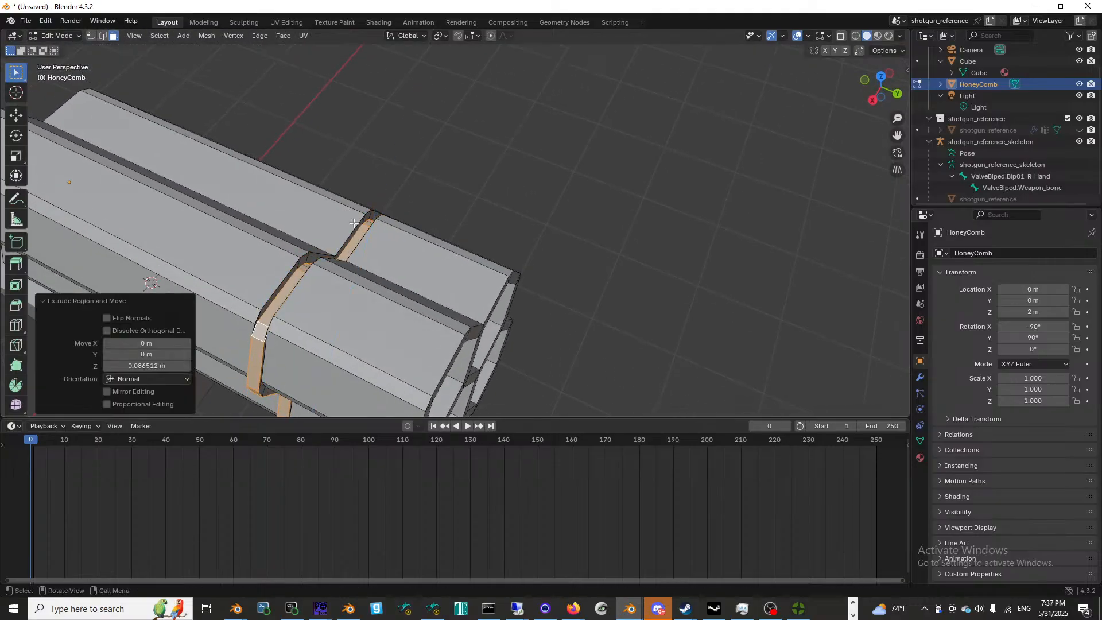
pyautogui.hotkey('ctrl', 'z')
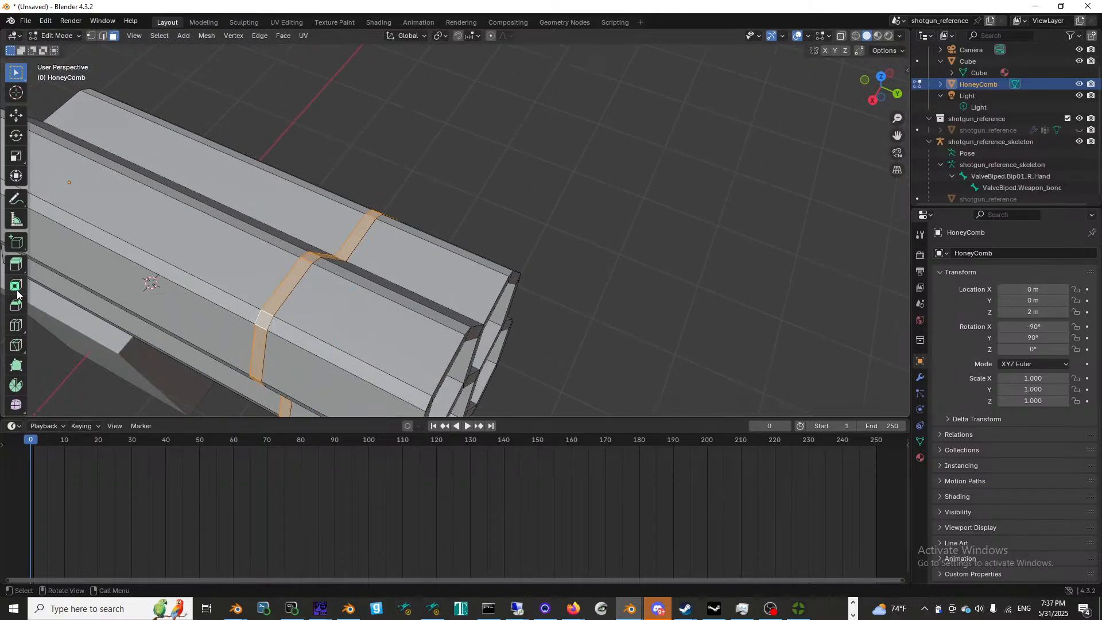
# Extrude the selected band faces along their normals with an offset of -0.0869 m to recess a groove around the tubes.
pyautogui.click(274, 38)
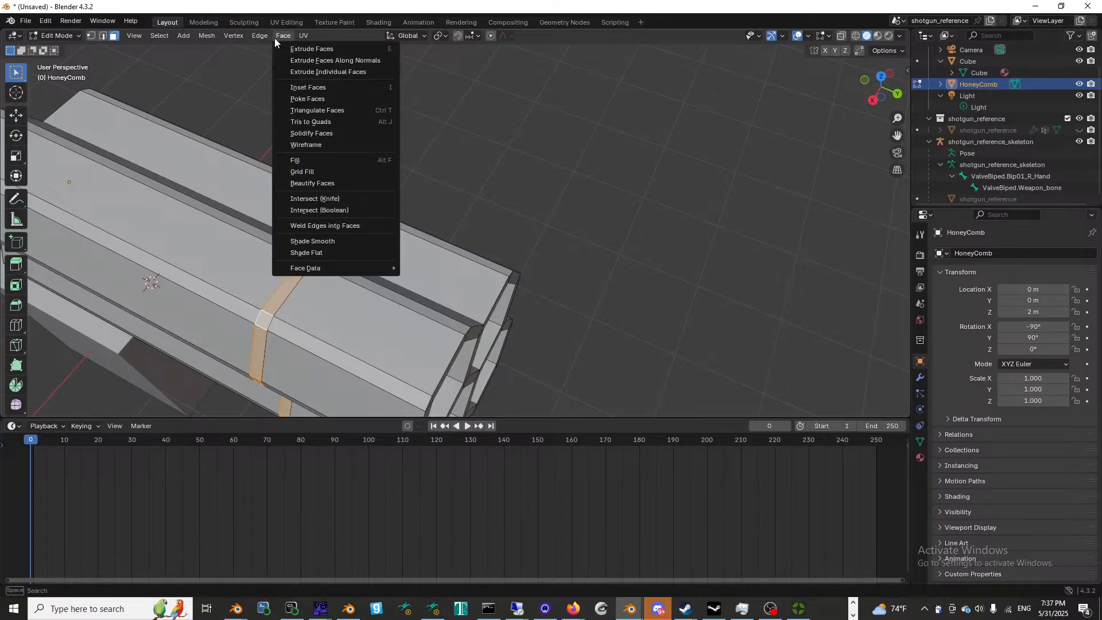
pyautogui.click(284, 60)
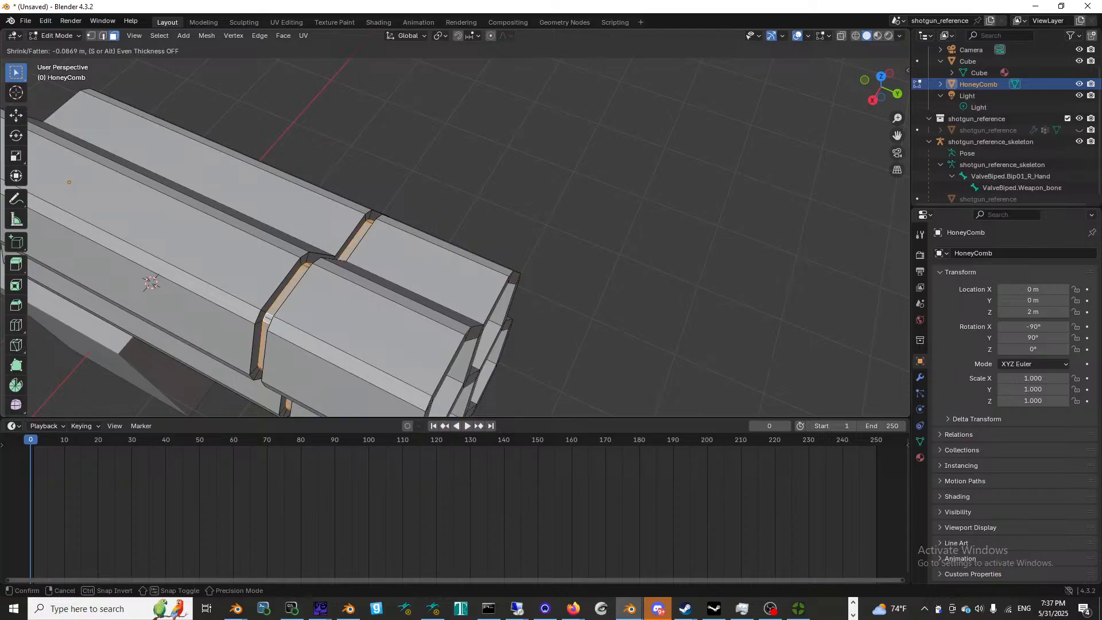
pyautogui.click(151, 282)
pyautogui.moveTo(379, 153); pyautogui.dragTo(433, 221, button='middle')
pyautogui.scroll(4, 327, 101)
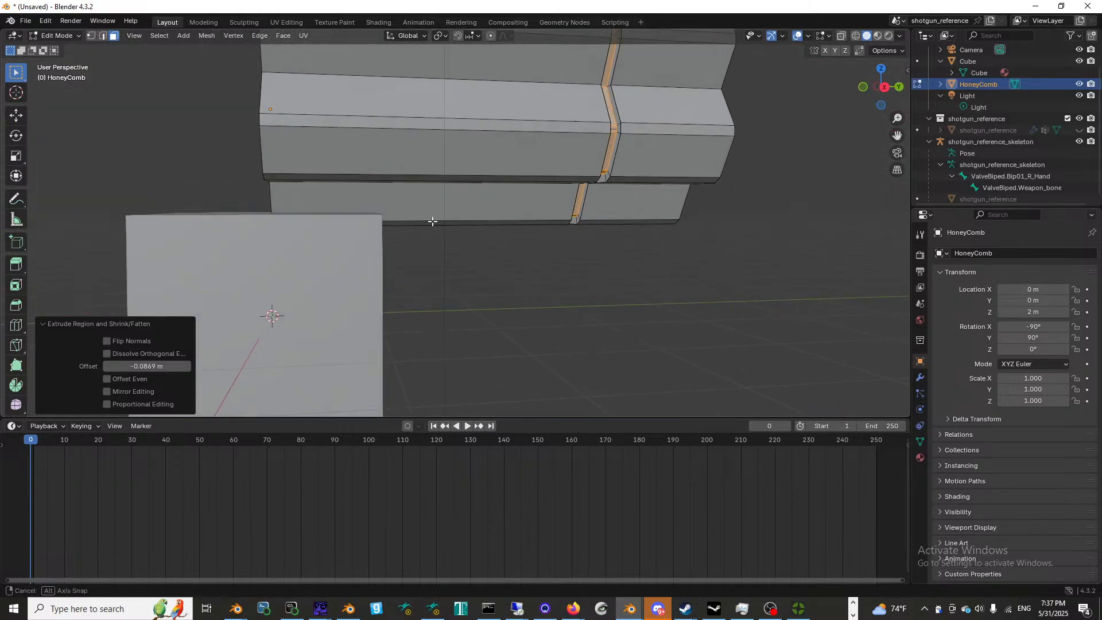
# Deselect the band and add a new Honeycomb mesh within the same object, with its Z location at 2 m.
pyautogui.click(56, 38)
pyautogui.click(56, 40)
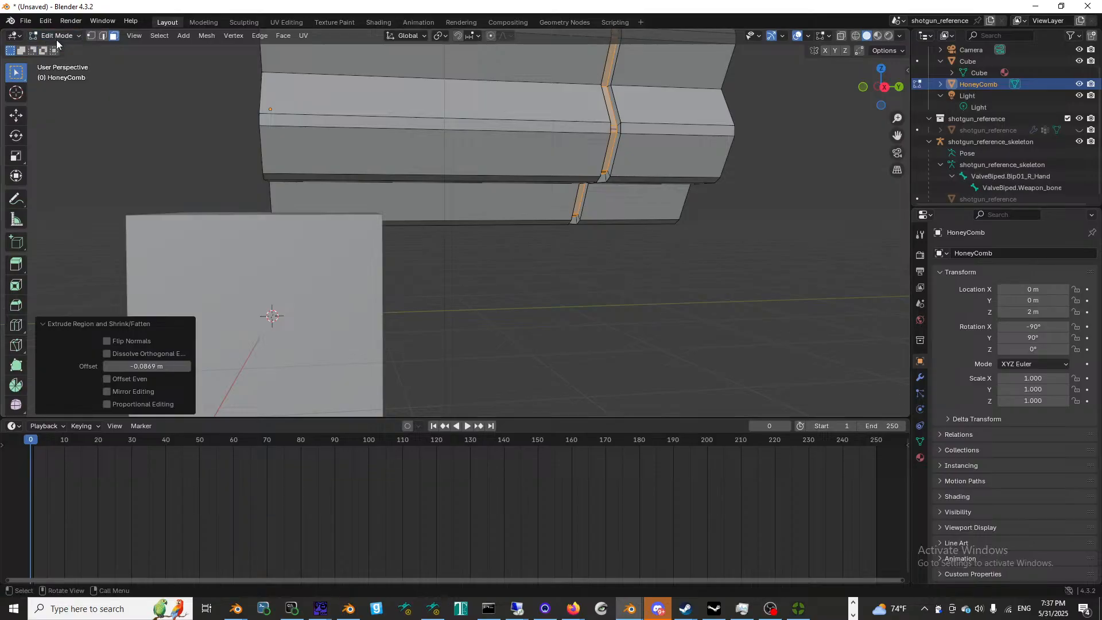
pyautogui.click(312, 266)
pyautogui.hotkey('shift', 'a')
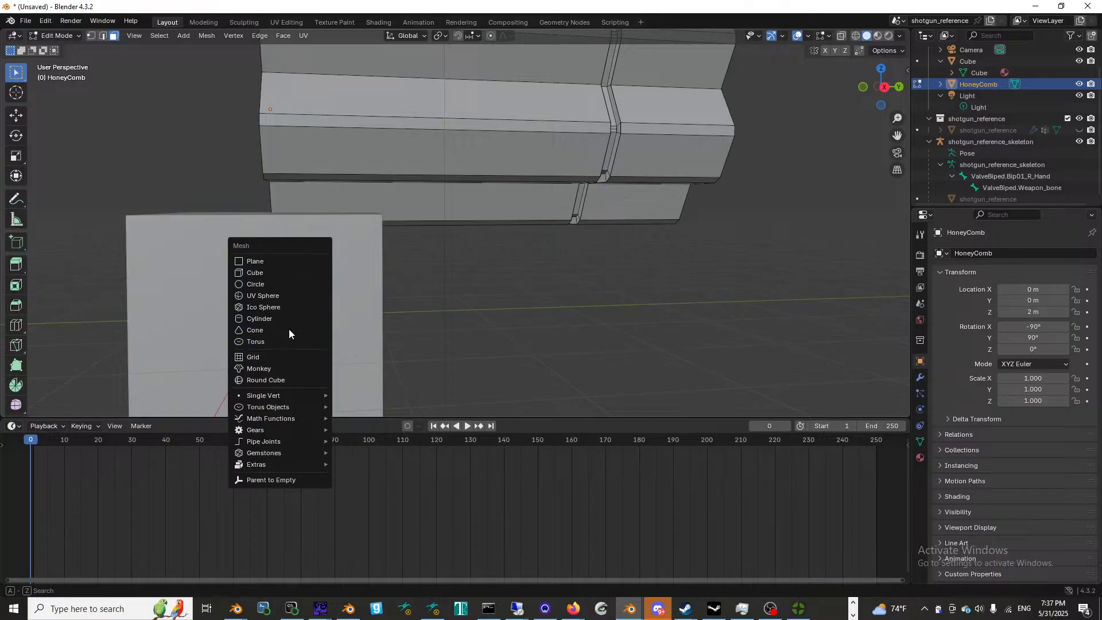
pyautogui.moveTo(275, 465)
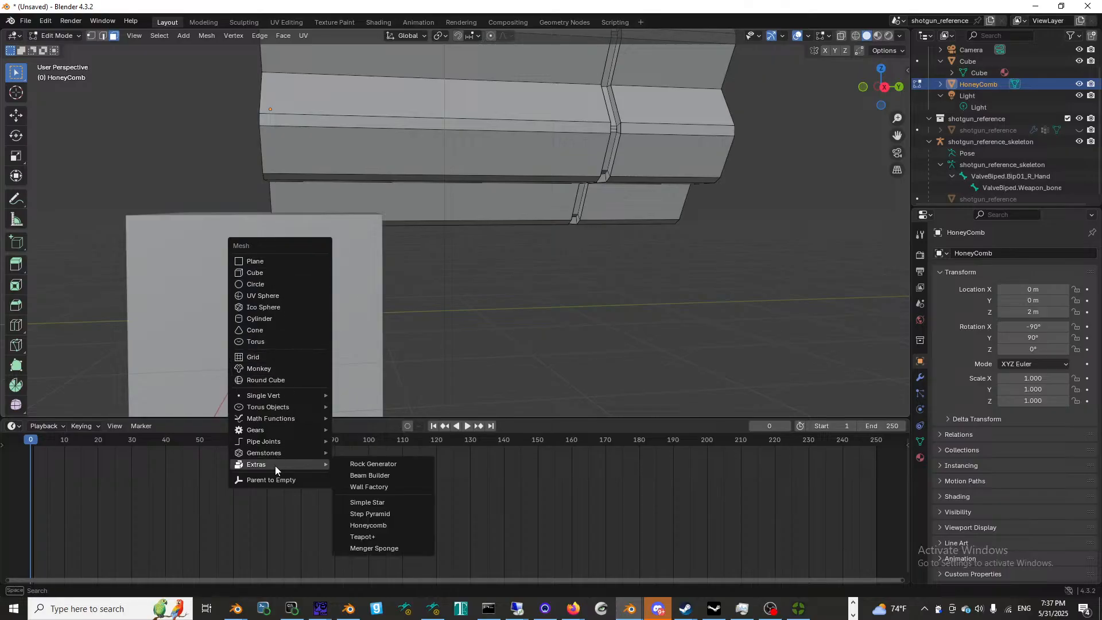
pyautogui.click(394, 524)
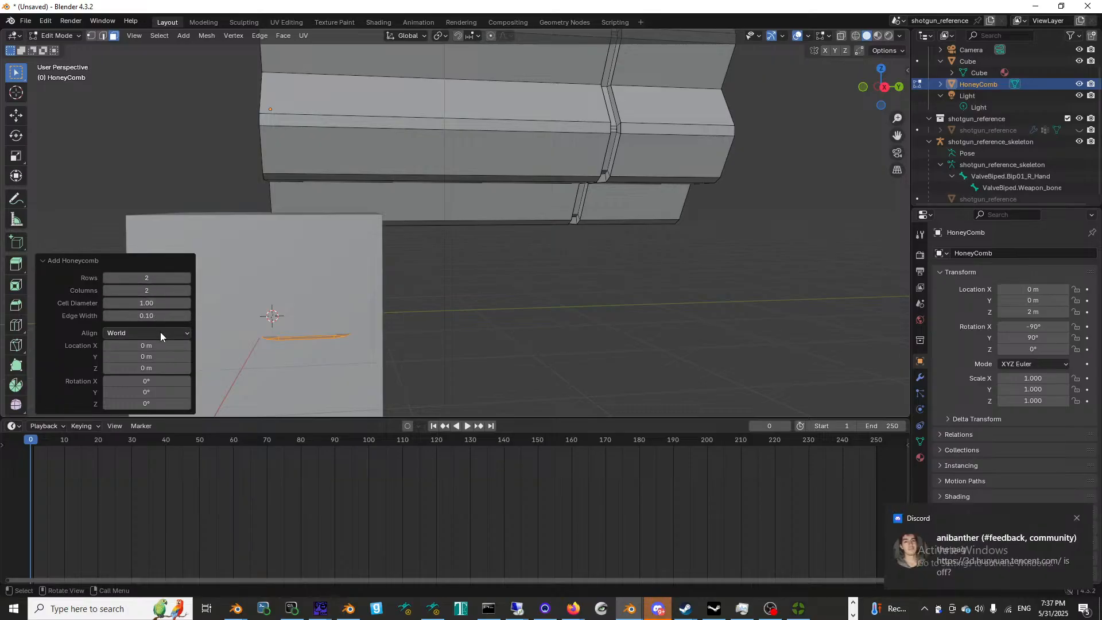
pyautogui.click(143, 368)
pyautogui.write('2')
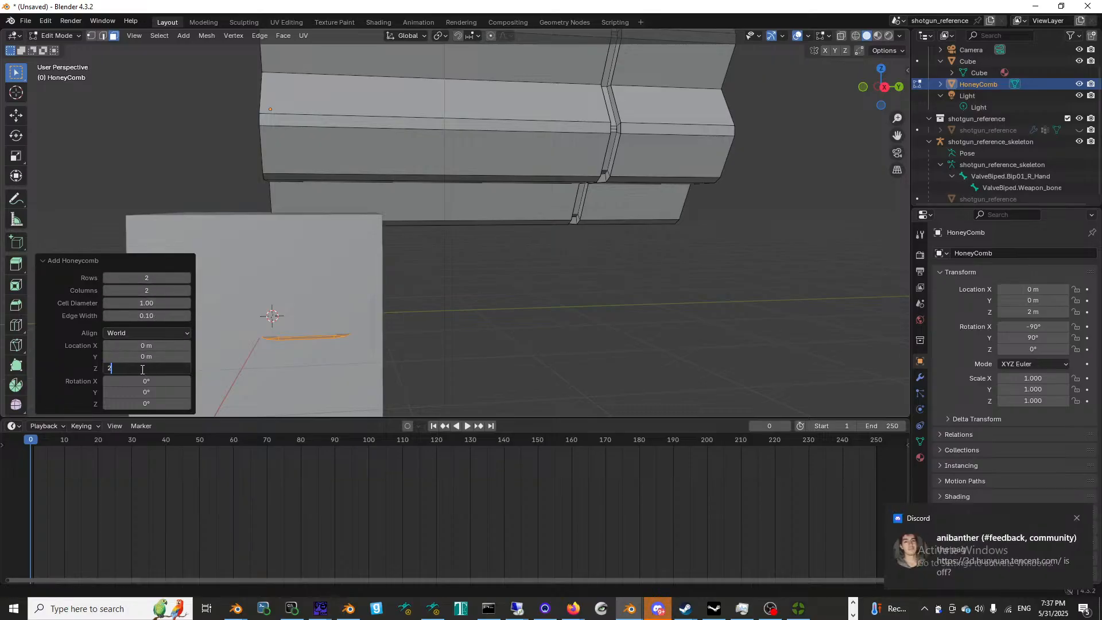
pyautogui.press('Return')
# Rotate the new honeycomb 90° about Y and 90° about Z.
pyautogui.click(154, 393)
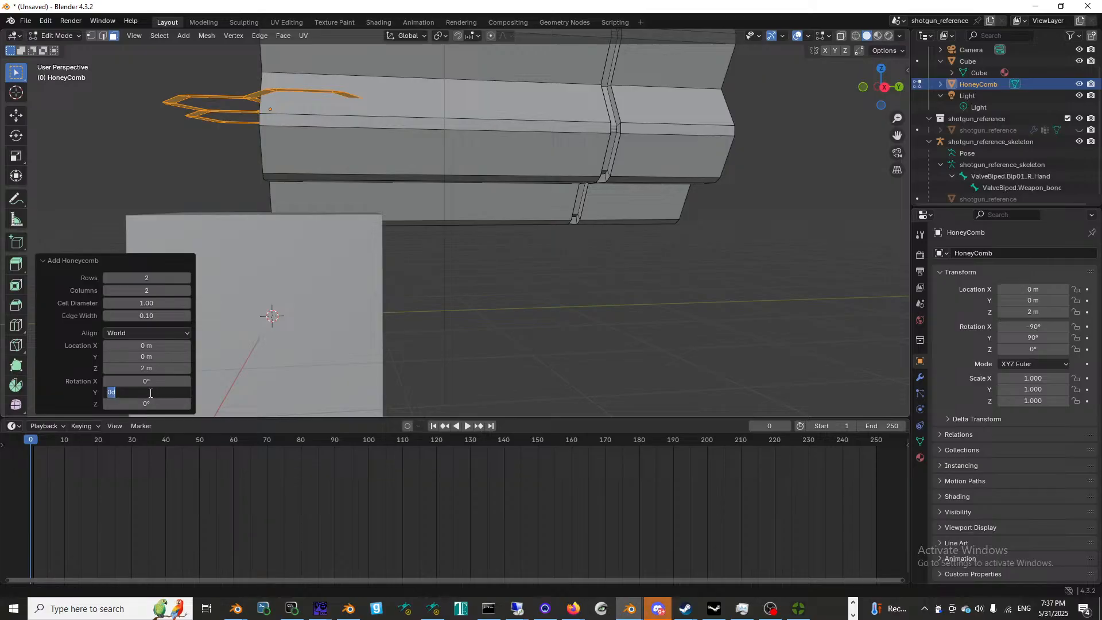
pyautogui.write('90')
pyautogui.press('Return')
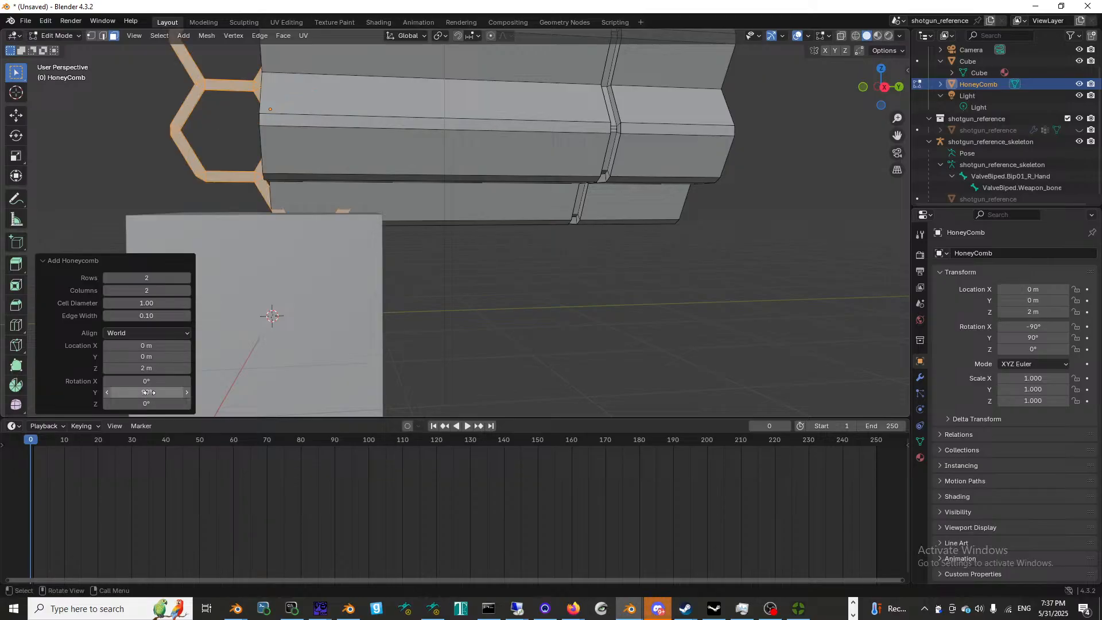
pyautogui.click(151, 405)
pyautogui.write('90')
pyautogui.press('Return')
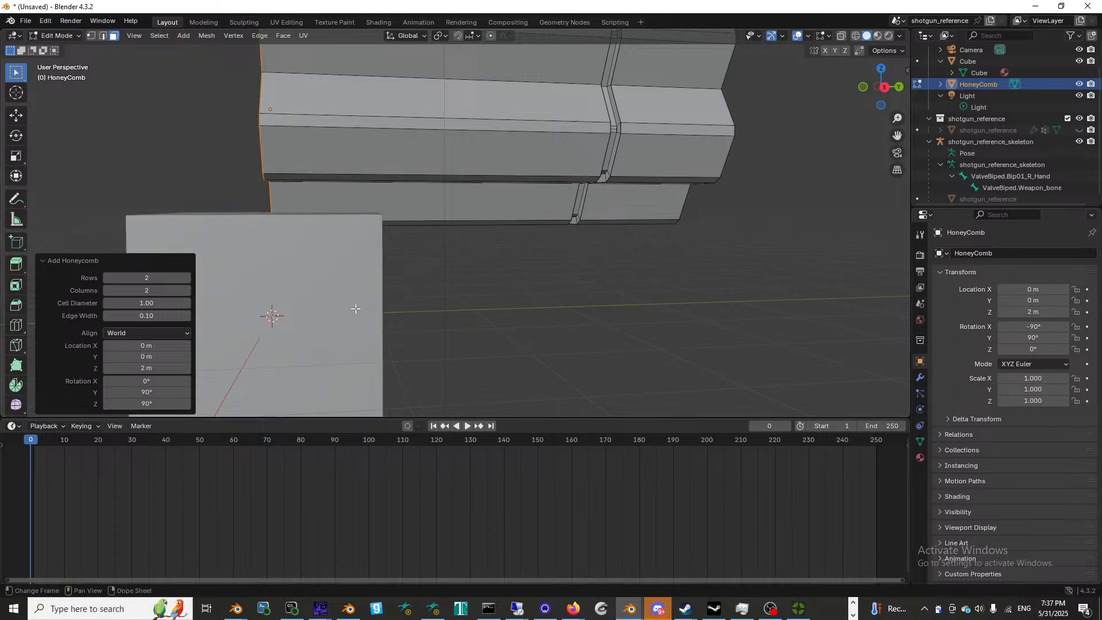
# Set the new honeycomb's cell diameter to 0.8 and check how it fits against the tube openings.
pyautogui.moveTo(347, 317); pyautogui.dragTo(294, 299, button='middle')
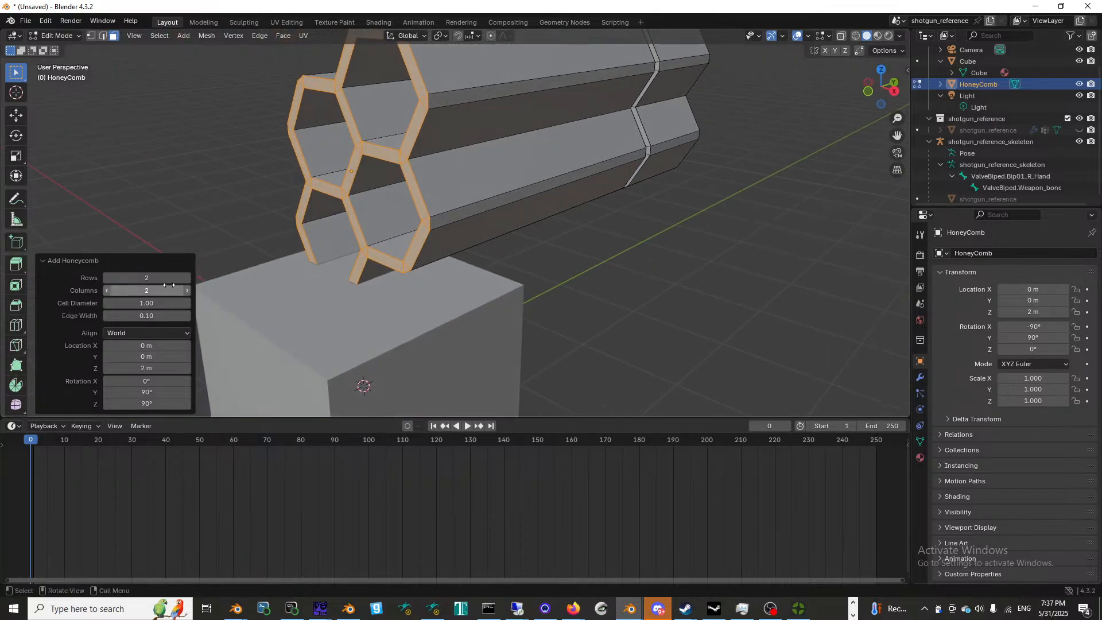
pyautogui.click(156, 304)
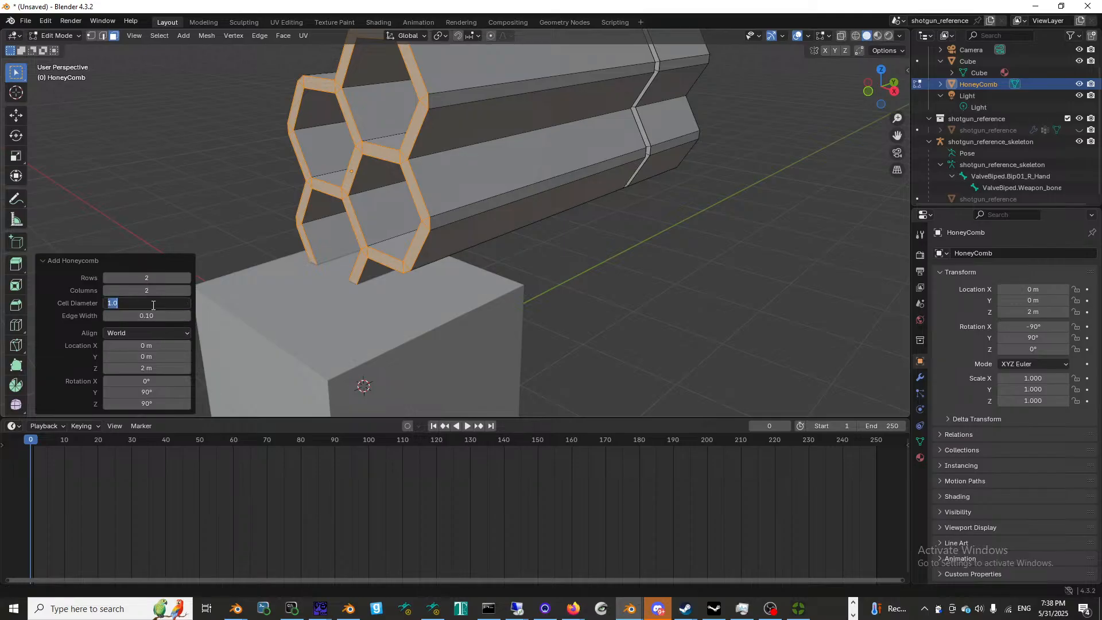
pyautogui.write('0.8')
pyautogui.press('Return')
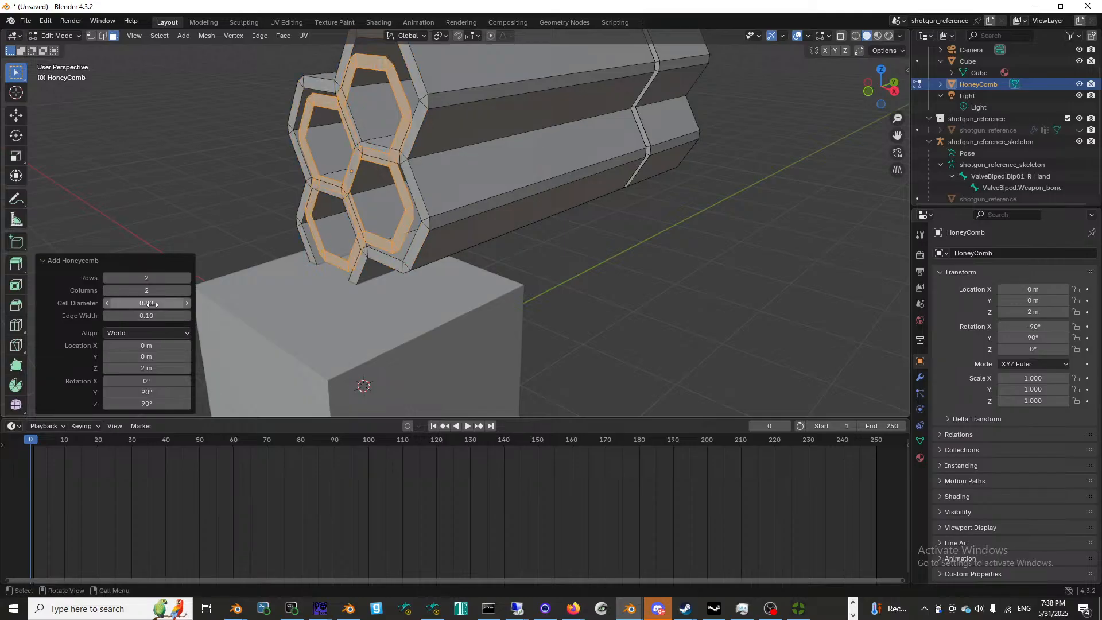
pyautogui.moveTo(376, 156); pyautogui.dragTo(423, 170, button='middle')
pyautogui.scroll(2, 497, 146)
pyautogui.scroll(2, 497, 147)
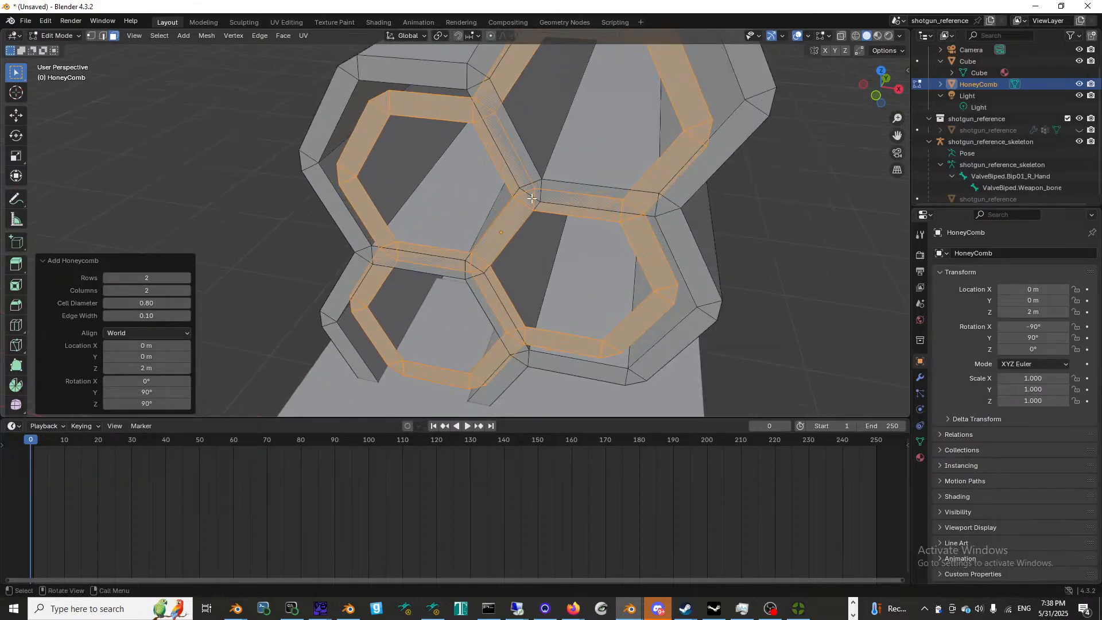
# Reduce the new honeycomb to a single cell with 1 column and 1 row.
pyautogui.click(153, 285)
pyautogui.write('1')
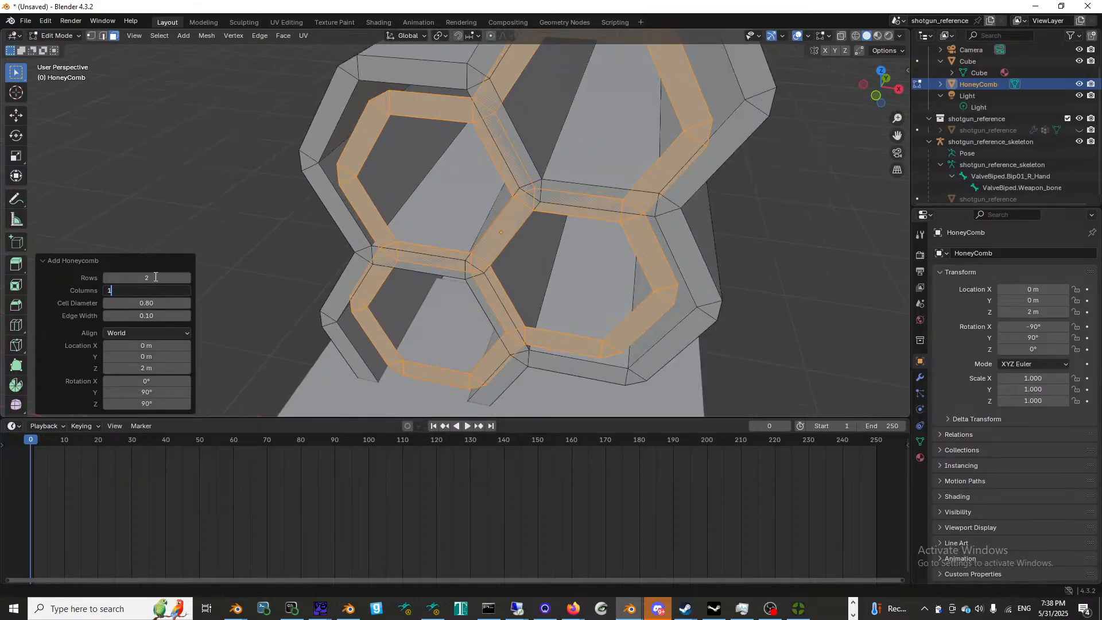
pyautogui.press('Return')
pyautogui.click(154, 277)
pyautogui.write('1')
pyautogui.press('Return')
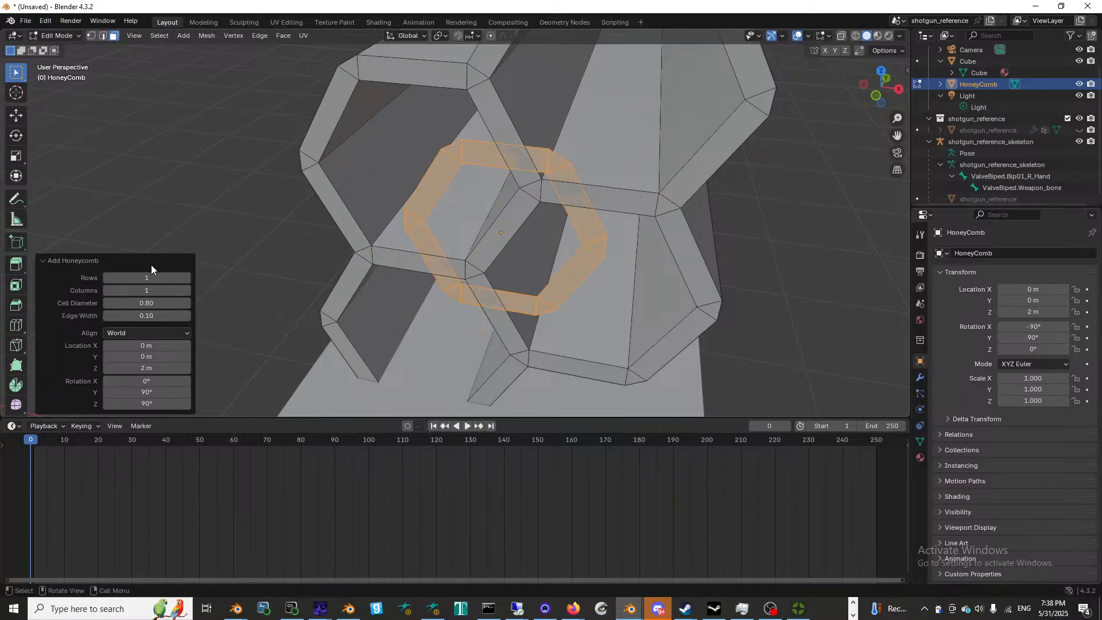
pyautogui.moveTo(530, 224)
pyautogui.mouseDown(button='middle')
pyautogui.moveTo(517, 216)
pyautogui.moveTo(536, 228)
pyautogui.moveTo(524, 229)
pyautogui.mouseUp(button='middle')
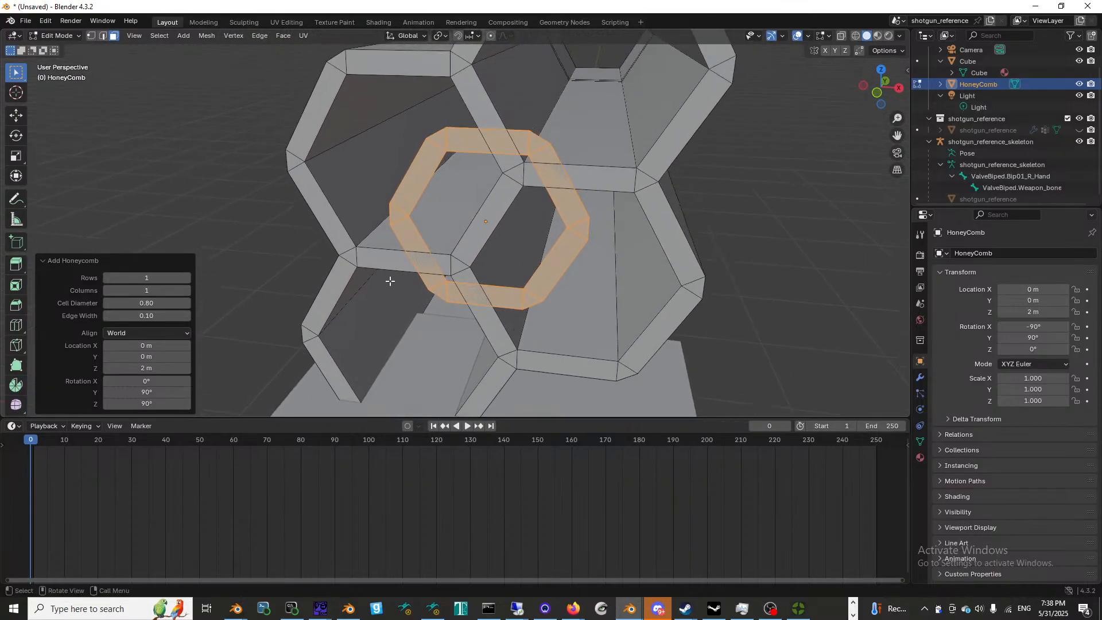
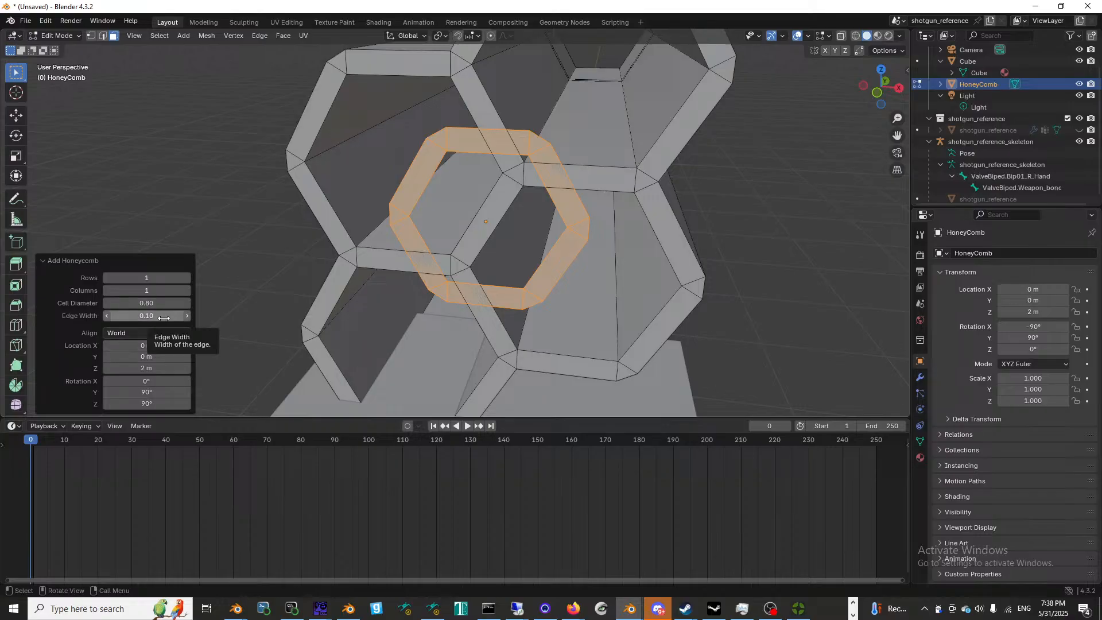
# Set the edge width of the single-cell honeycomb to 0.5.
pyautogui.click(164, 318)
pyautogui.write('0.69')
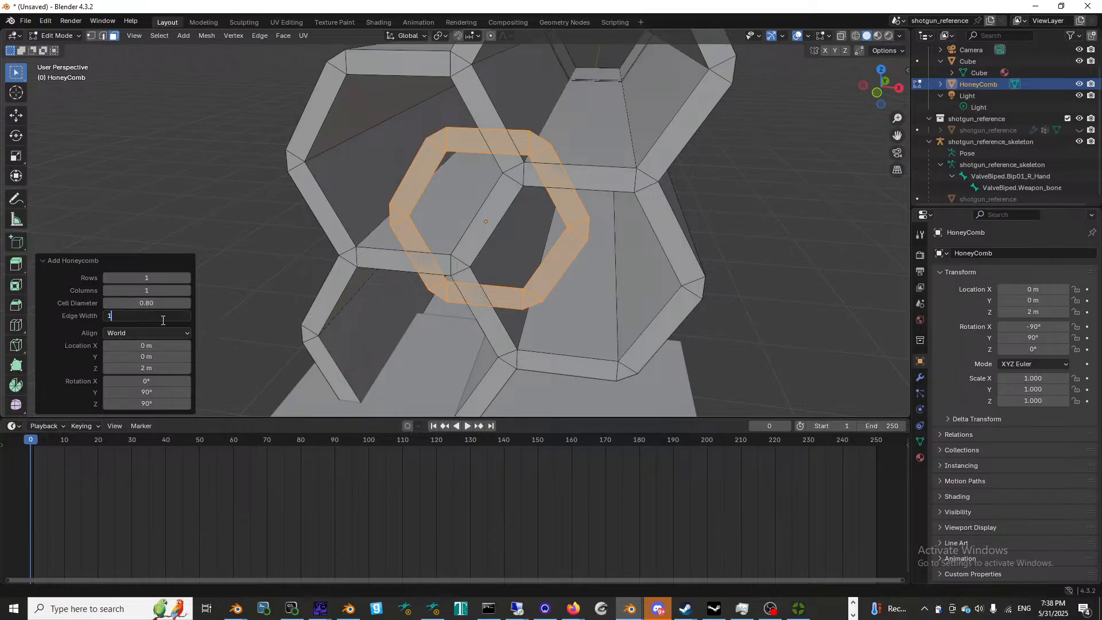
pyautogui.press('Return')
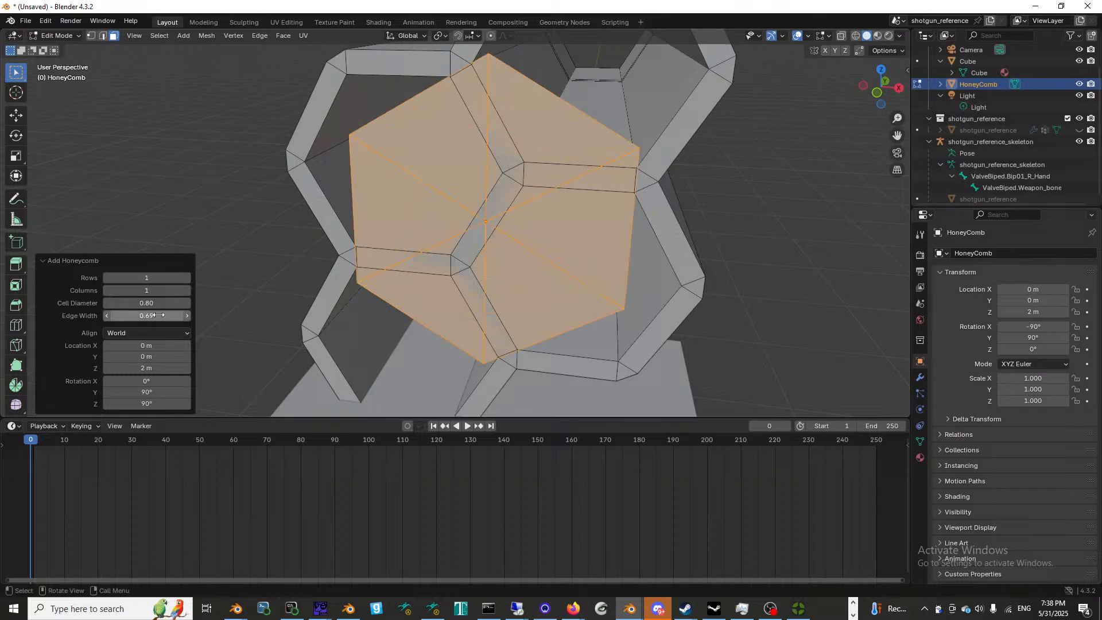
pyautogui.click(158, 316)
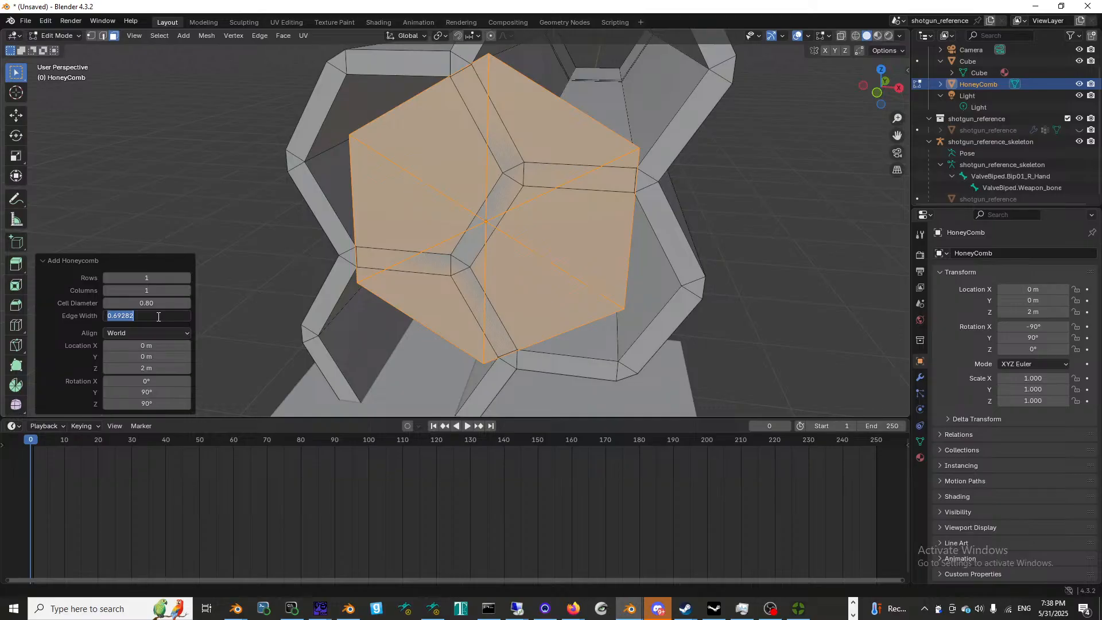
pyautogui.write('0.5')
pyautogui.press('Return')
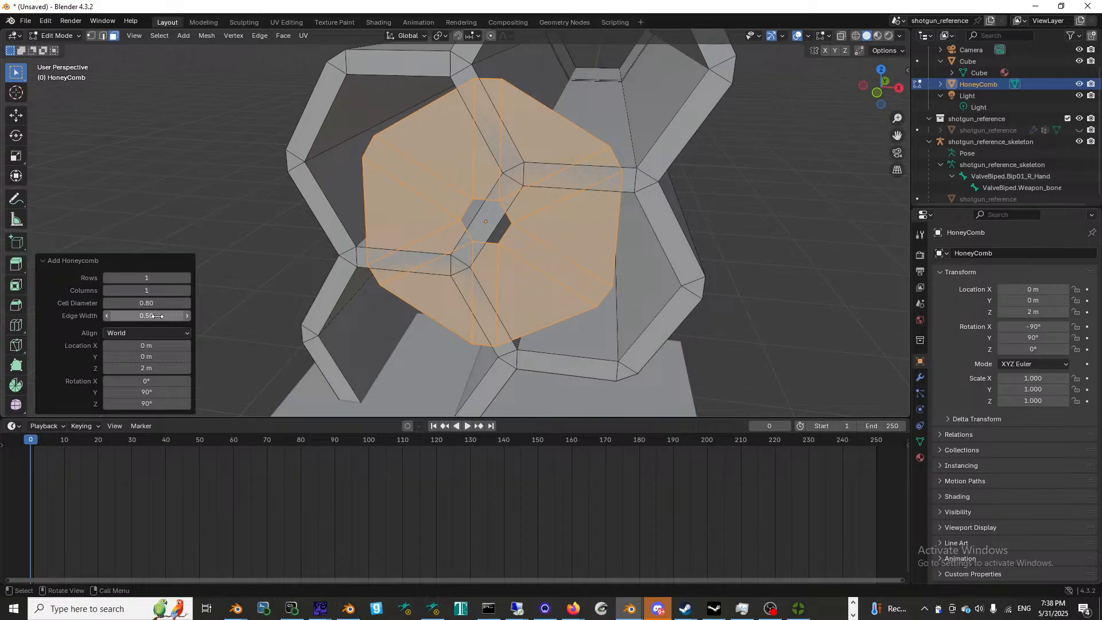
# Reduce the cell diameter of the single-cell honeycomb to 0.75.
pyautogui.moveTo(542, 152); pyautogui.dragTo(563, 165, button='middle')
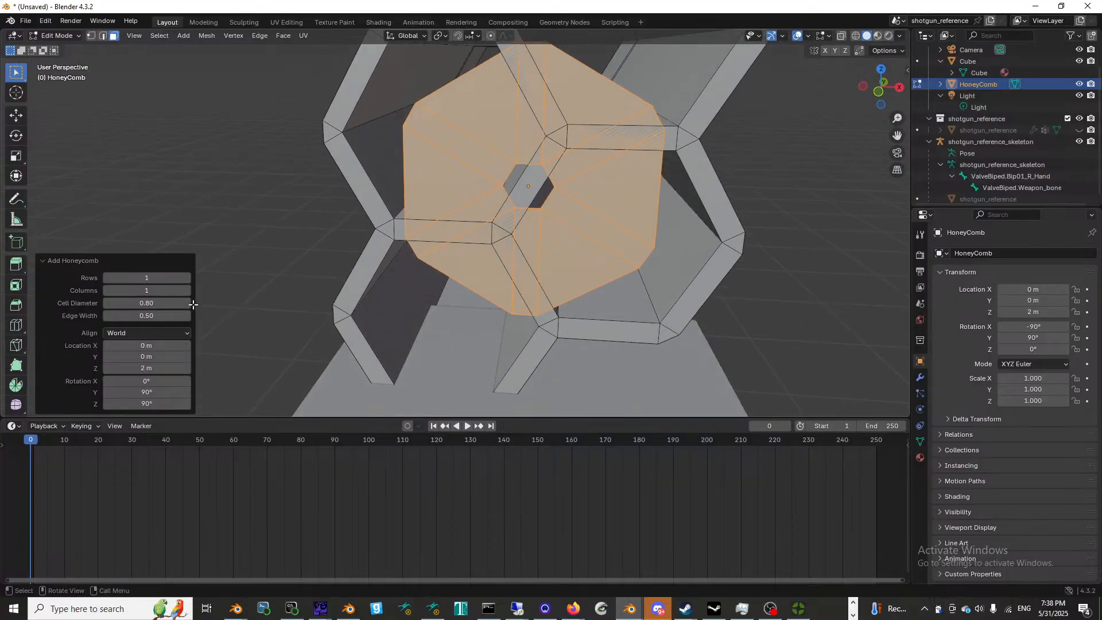
pyautogui.click(113, 304)
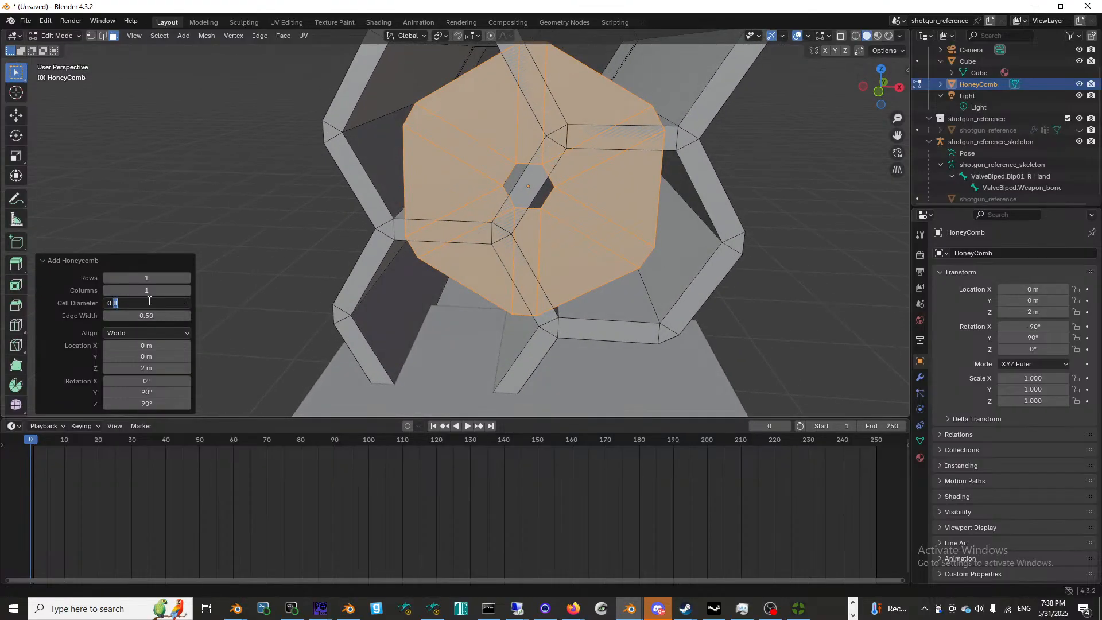
pyautogui.write('0.75')
pyautogui.press('Return')
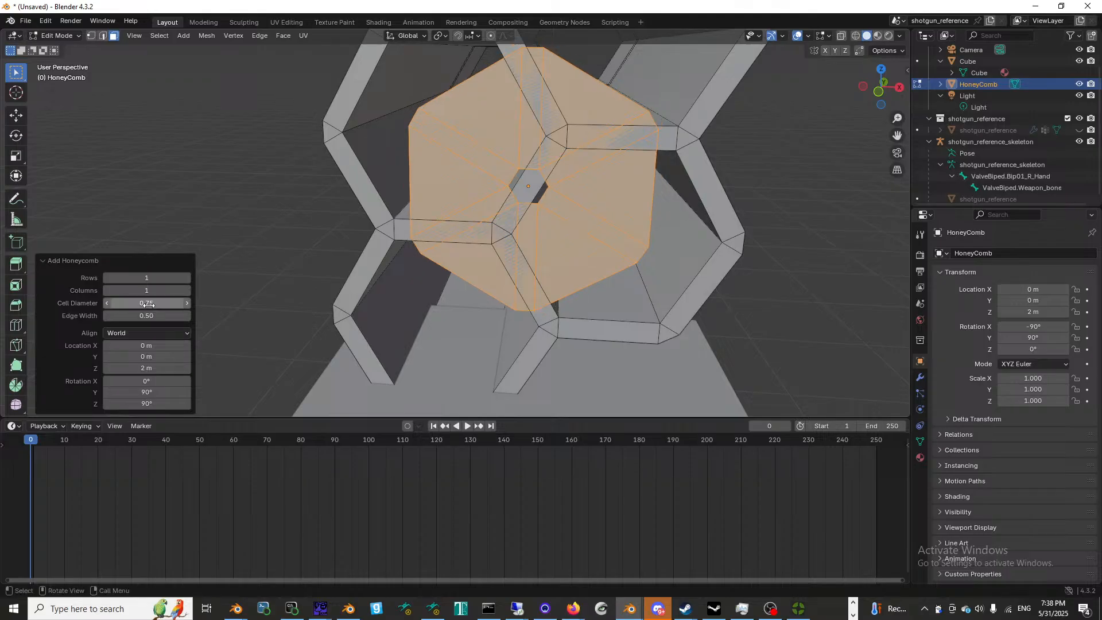
# Try shifting the honeycomb cell along X, first to 1 m and then to 0.25 m, with World alignment.
pyautogui.moveTo(470, 210)
pyautogui.mouseDown(button='middle')
pyautogui.moveTo(453, 229)
pyautogui.moveTo(463, 216)
pyautogui.mouseUp(button='middle')
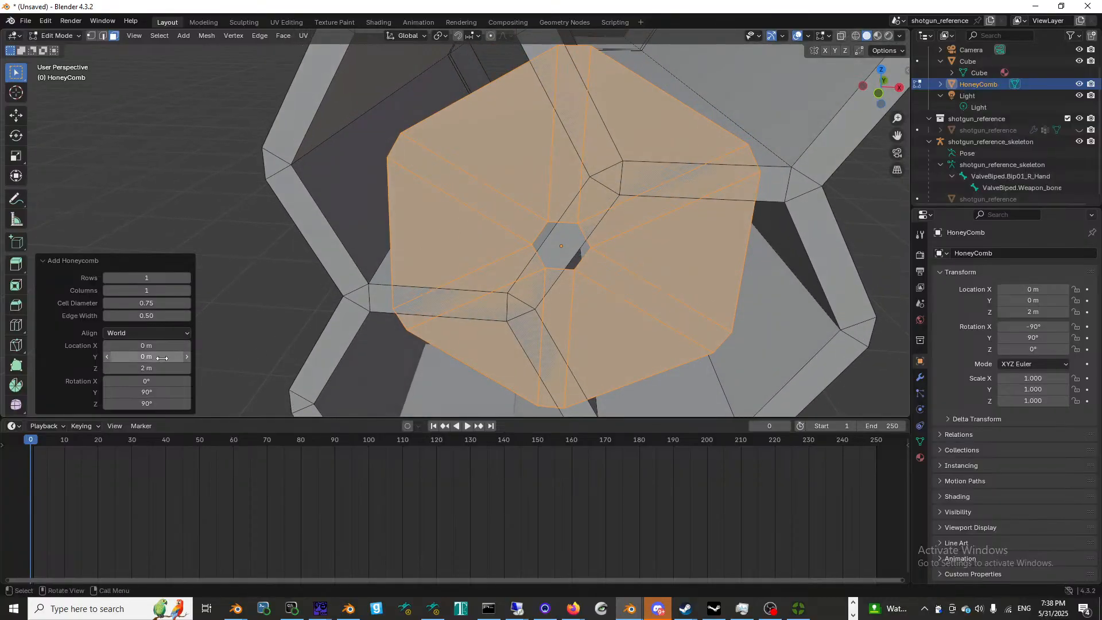
pyautogui.click(153, 348)
pyautogui.write('1')
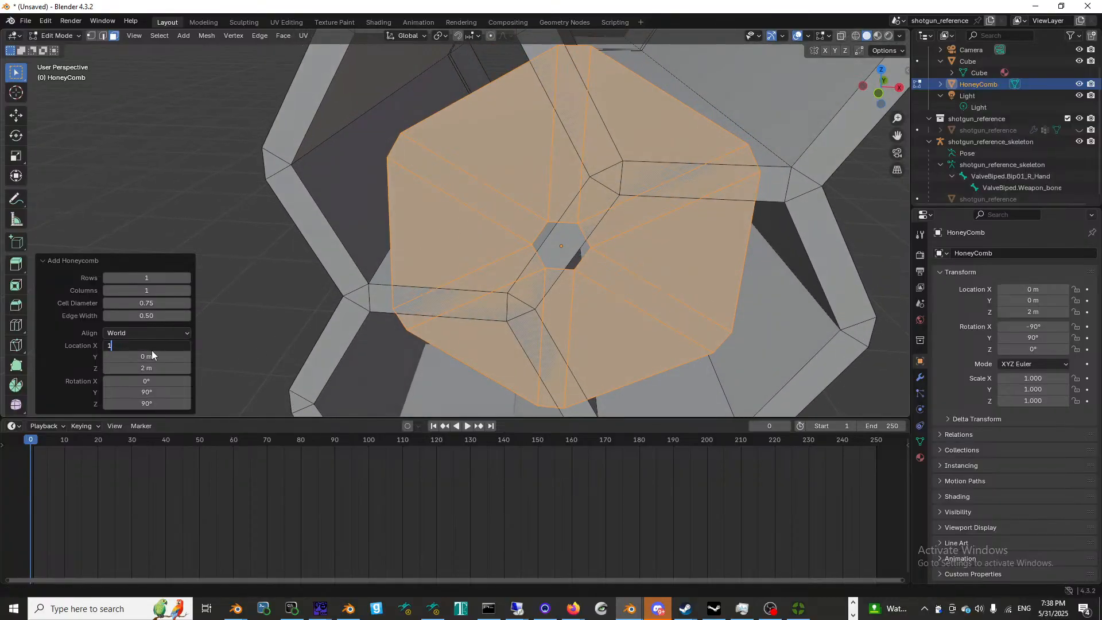
pyautogui.press('Return')
pyautogui.click(152, 347)
pyautogui.write('0.25')
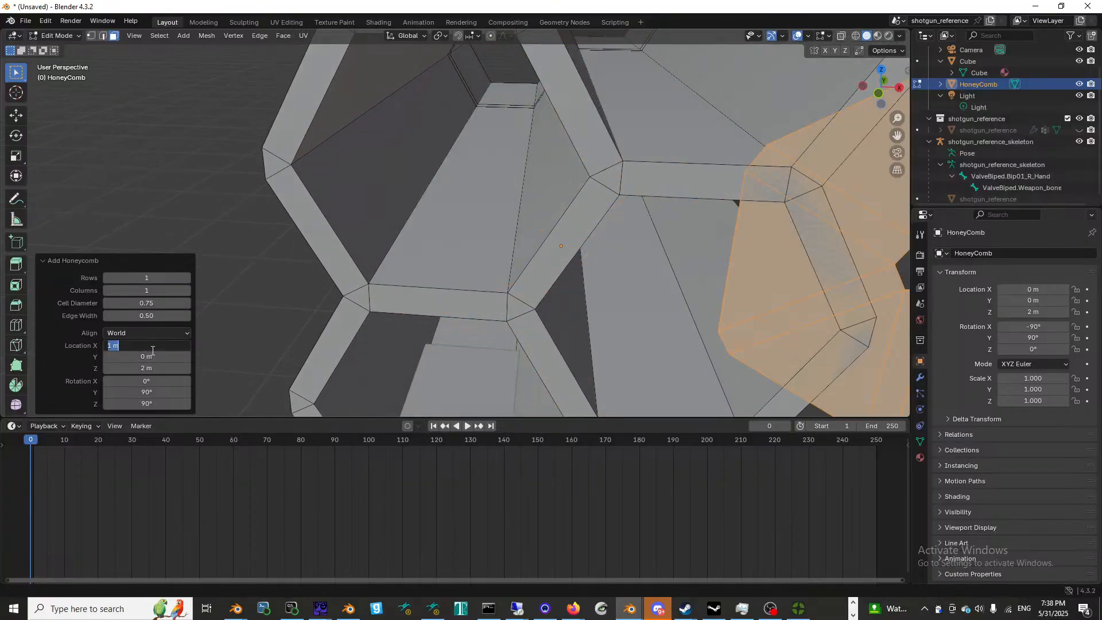
pyautogui.press('Return')
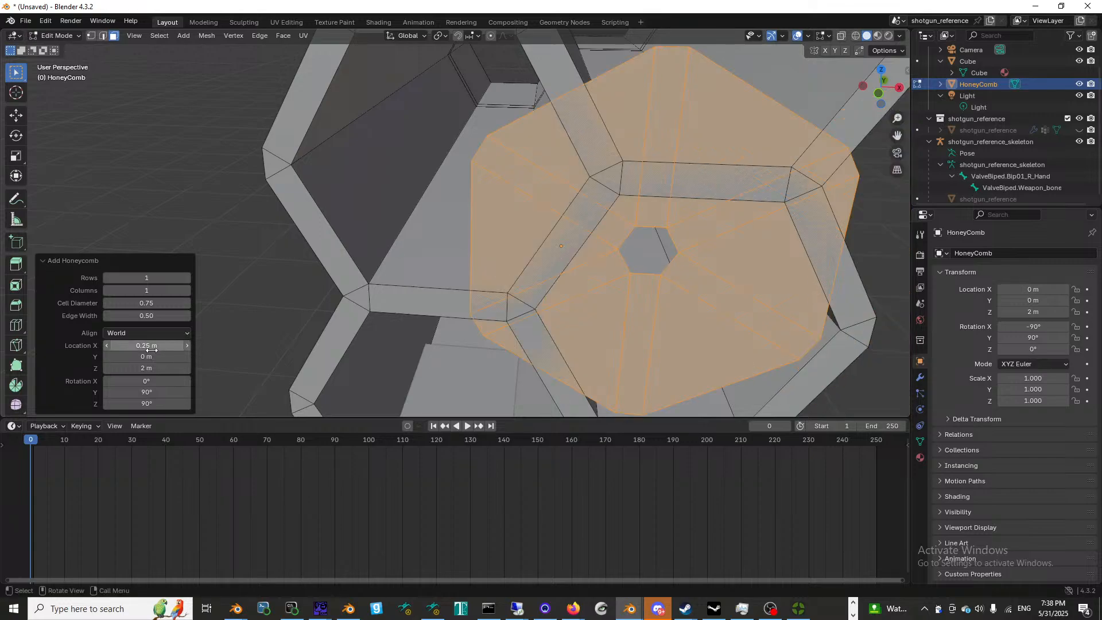
pyautogui.click(184, 333)
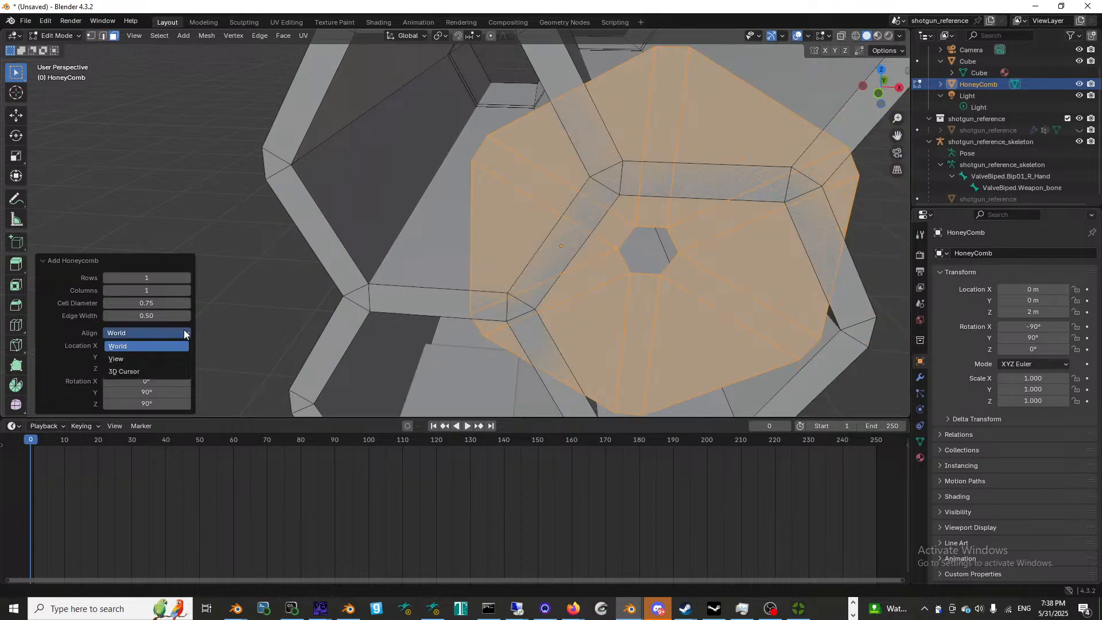
pyautogui.click(151, 346)
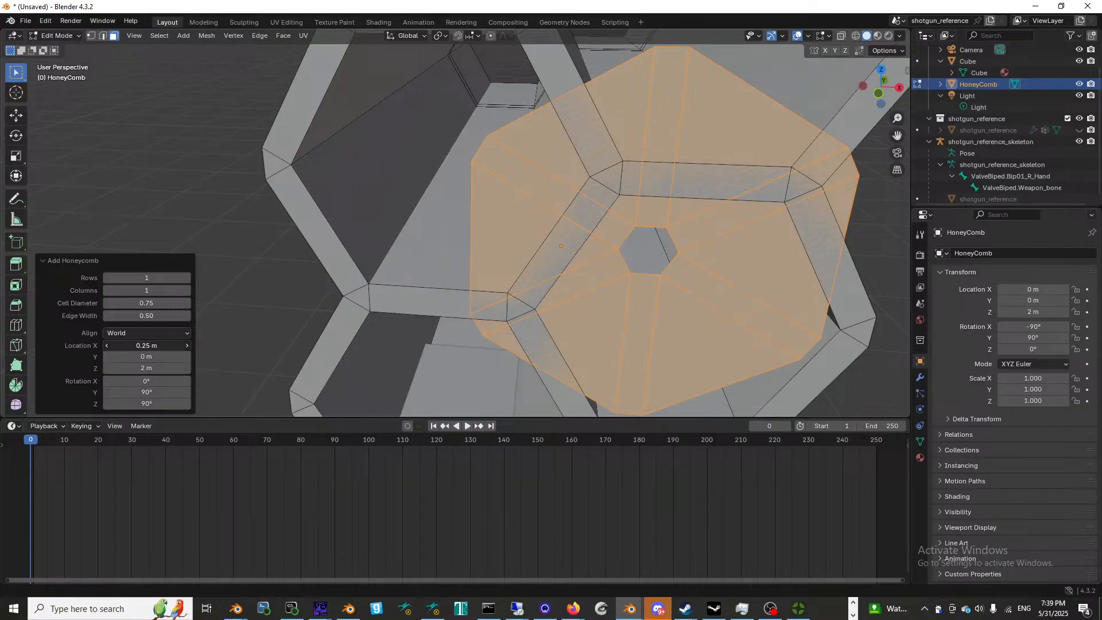
pyautogui.press('Return')
# Try a Y location of 0.25 m for the honeycomb cell, and return it to 0 m.
pyautogui.click(151, 357)
pyautogui.write('0.25')
pyautogui.press('Return')
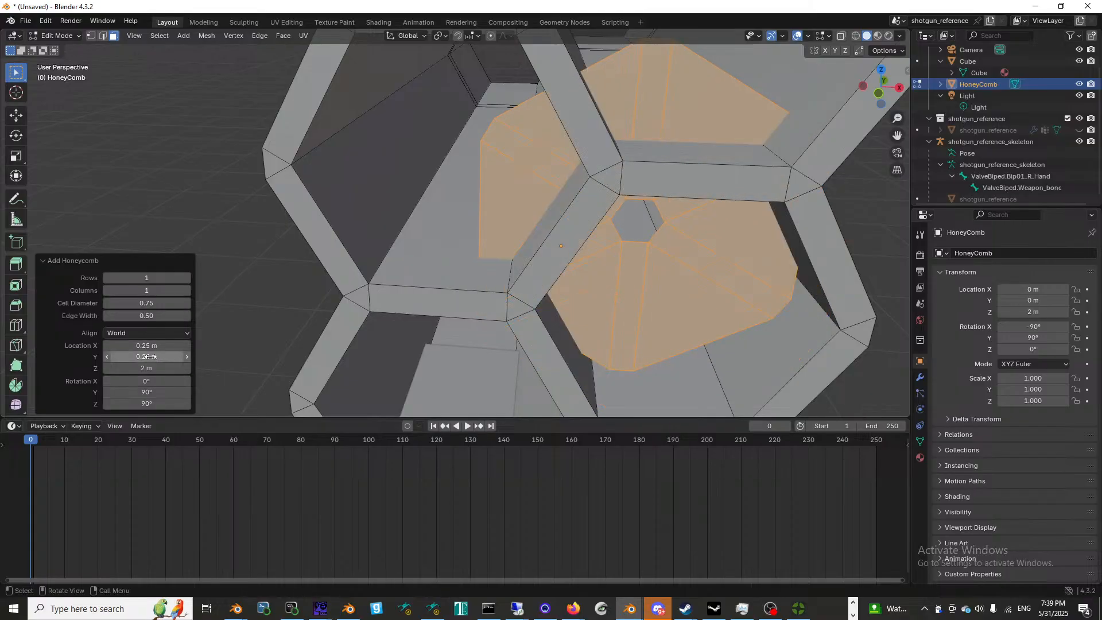
pyautogui.click(149, 357)
pyautogui.write('0.25')
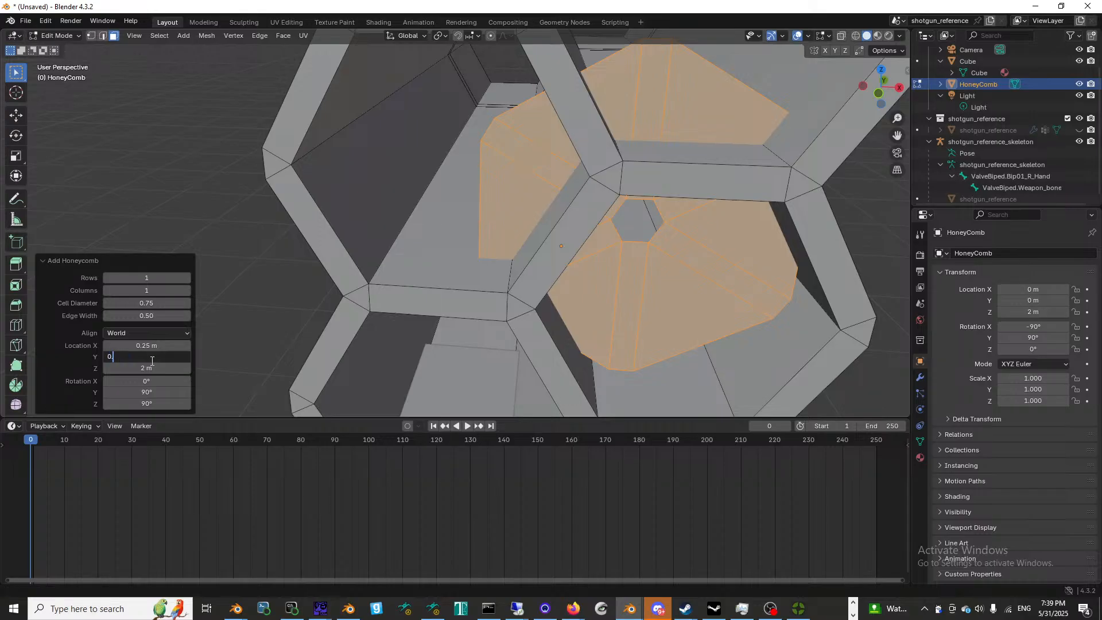
pyautogui.press('BackSpace')
pyautogui.press('BackSpace')
pyautogui.press('BackSpace')
pyautogui.press('Return')
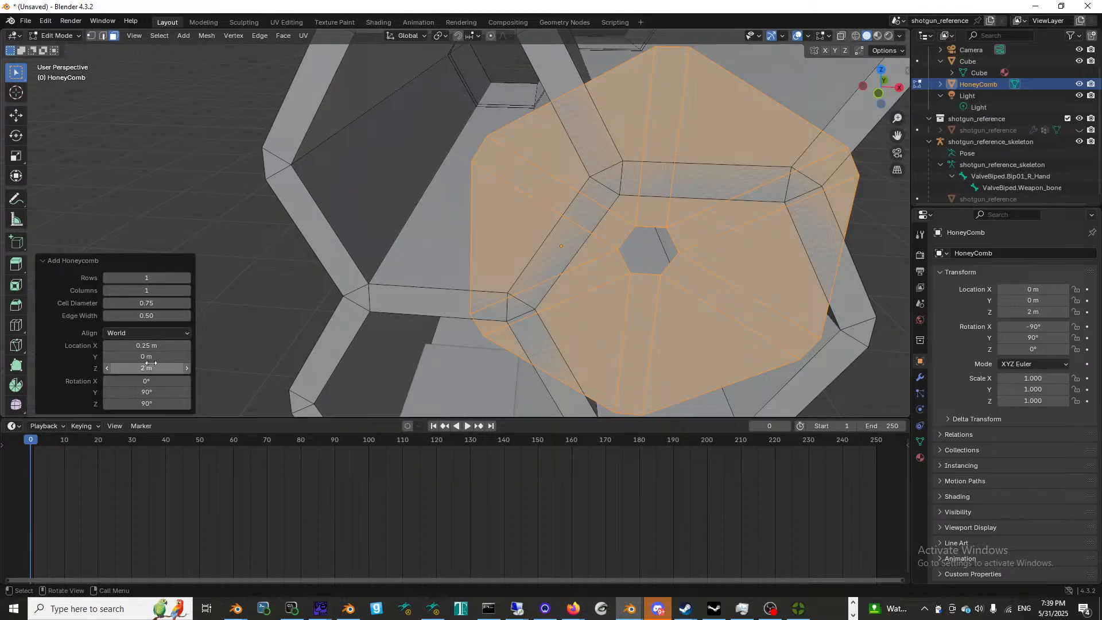
# Move the honeycomb cell to a Z location of 2.2 m and an X location of 0.5 m.
pyautogui.click(153, 347)
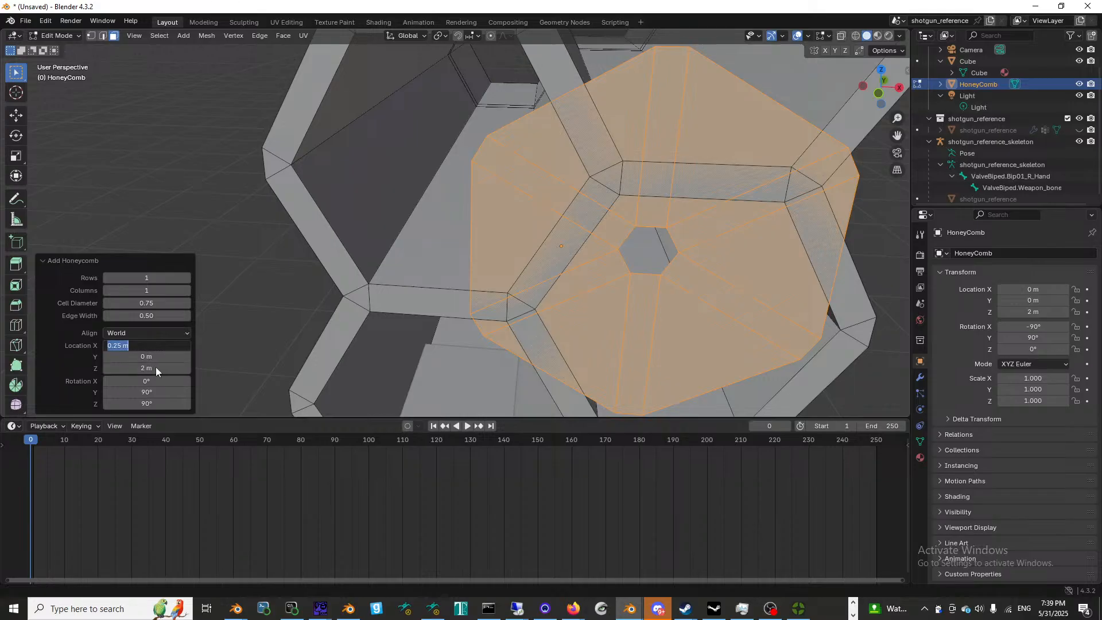
pyautogui.click(155, 368)
pyautogui.write('2.2')
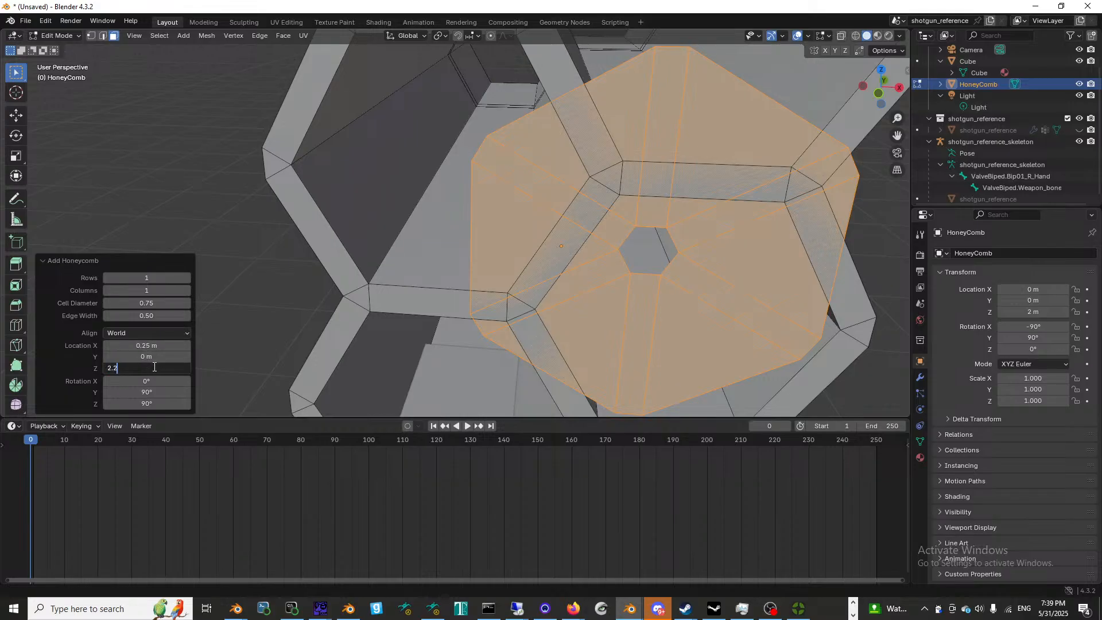
pyautogui.press('Return')
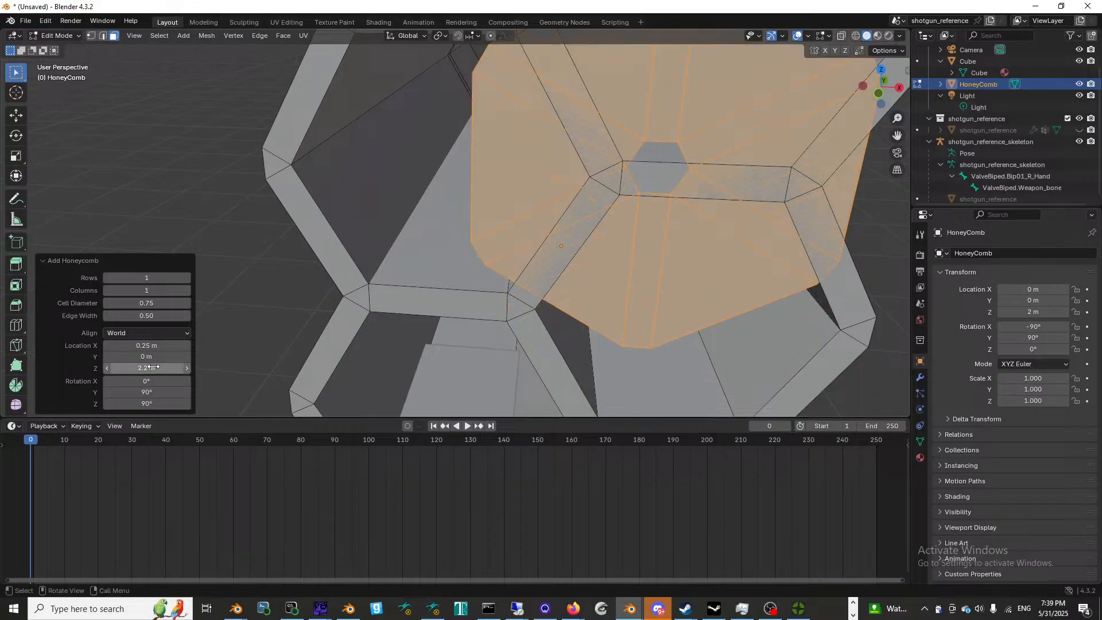
pyautogui.click(114, 346)
pyautogui.moveTo(112, 345); pyautogui.dragTo(162, 346)
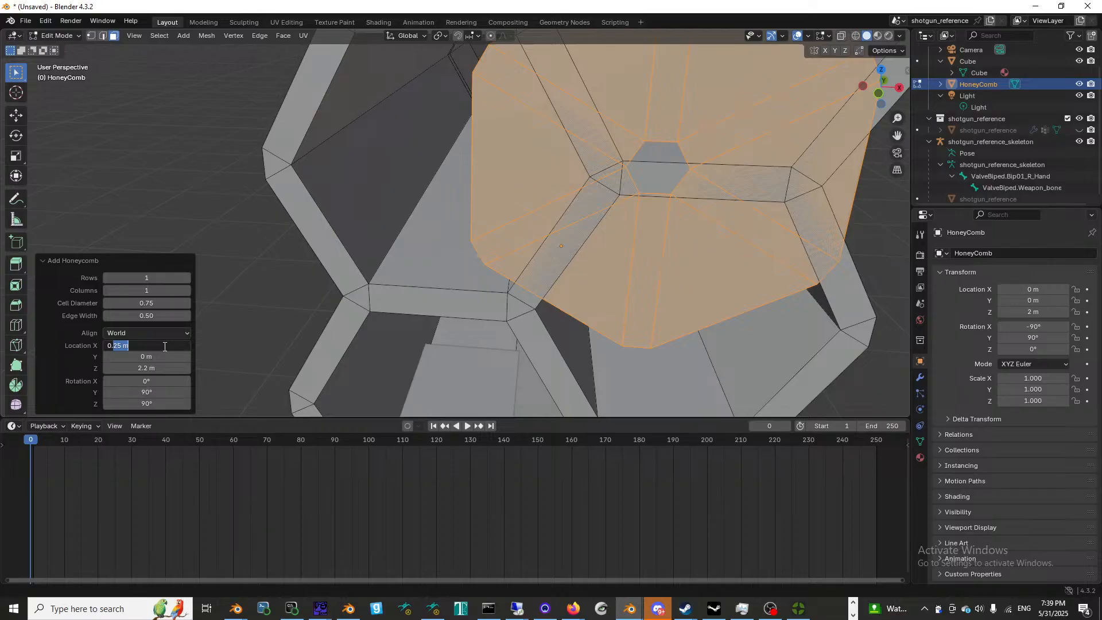
pyautogui.write('5')
pyautogui.press('Return')
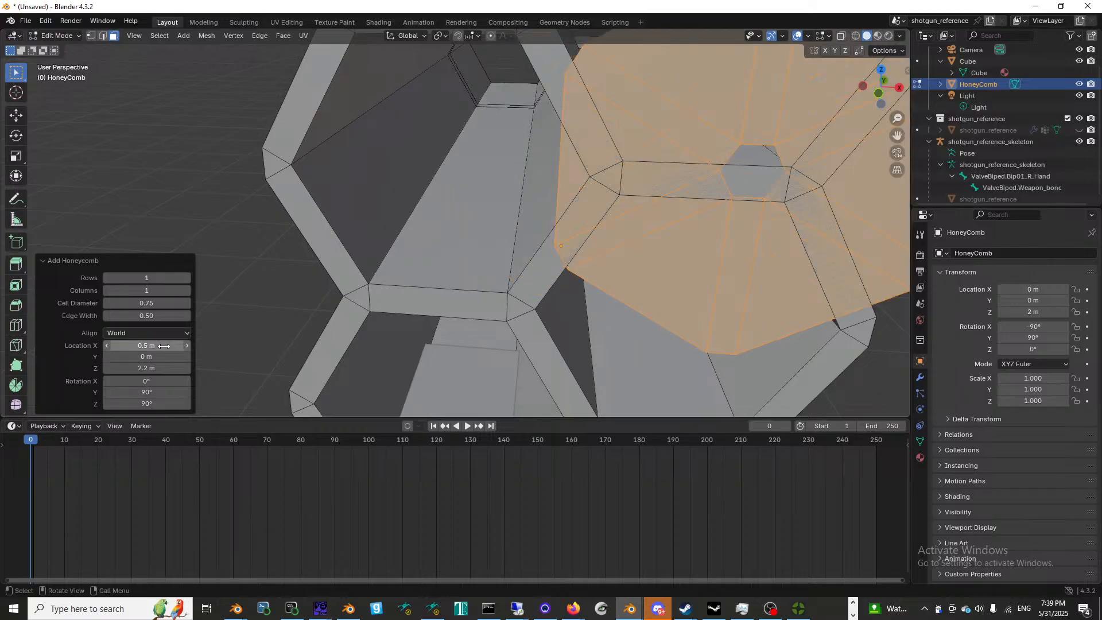
# Try an X rotation of 45° on the honeycomb cell, and reset it to 0°.
pyautogui.scroll(-4, 548, 146)
pyautogui.scroll(4, 554, 146)
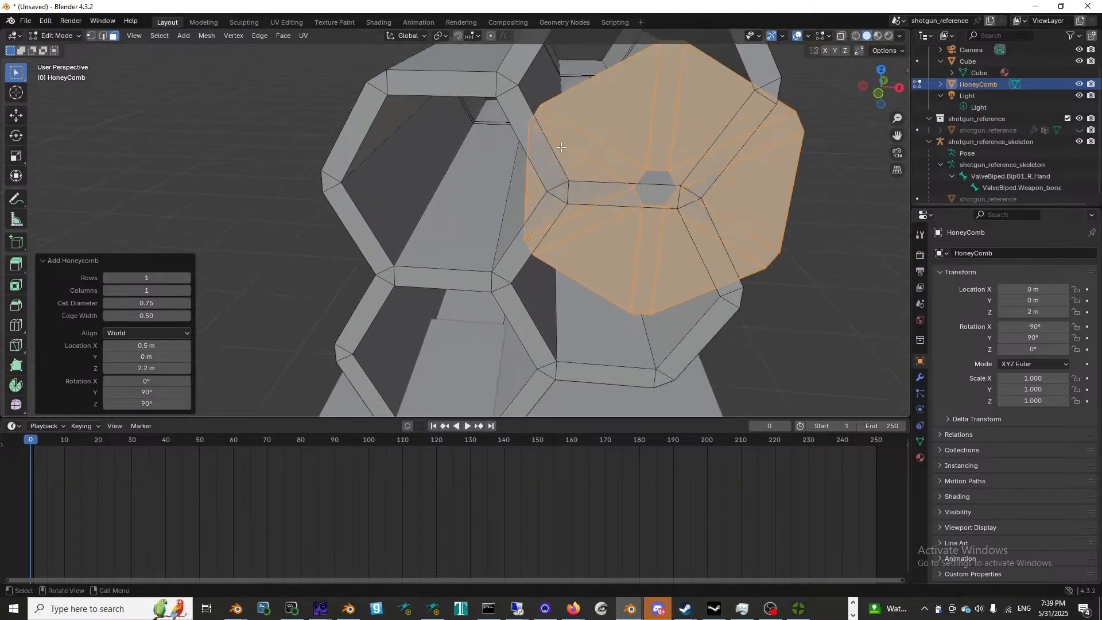
pyautogui.click(152, 378)
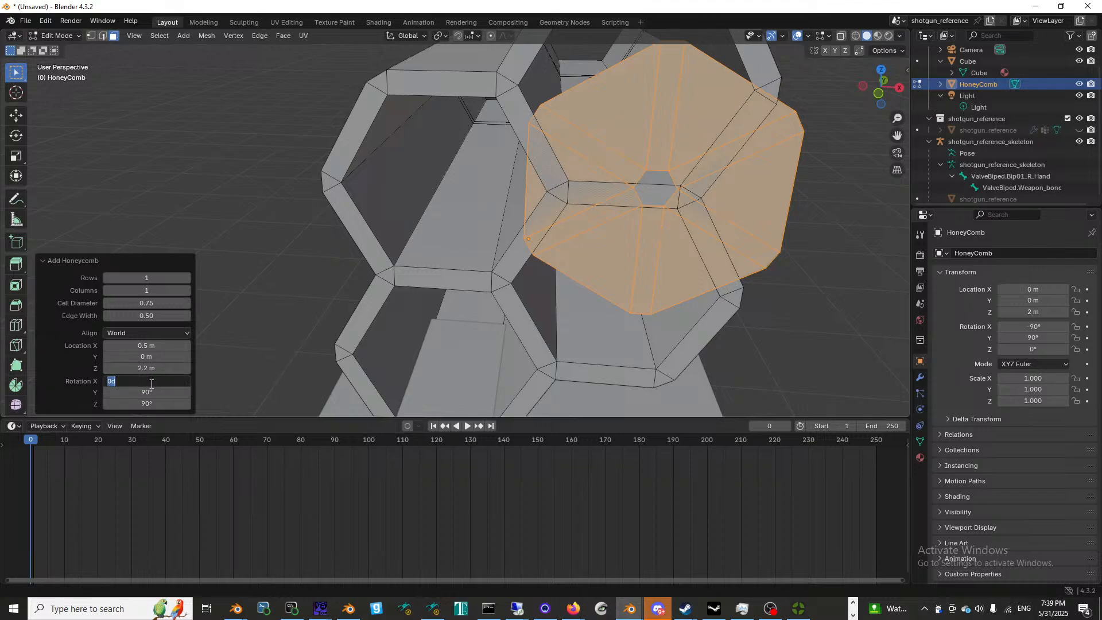
pyautogui.write('45')
pyautogui.press('Return')
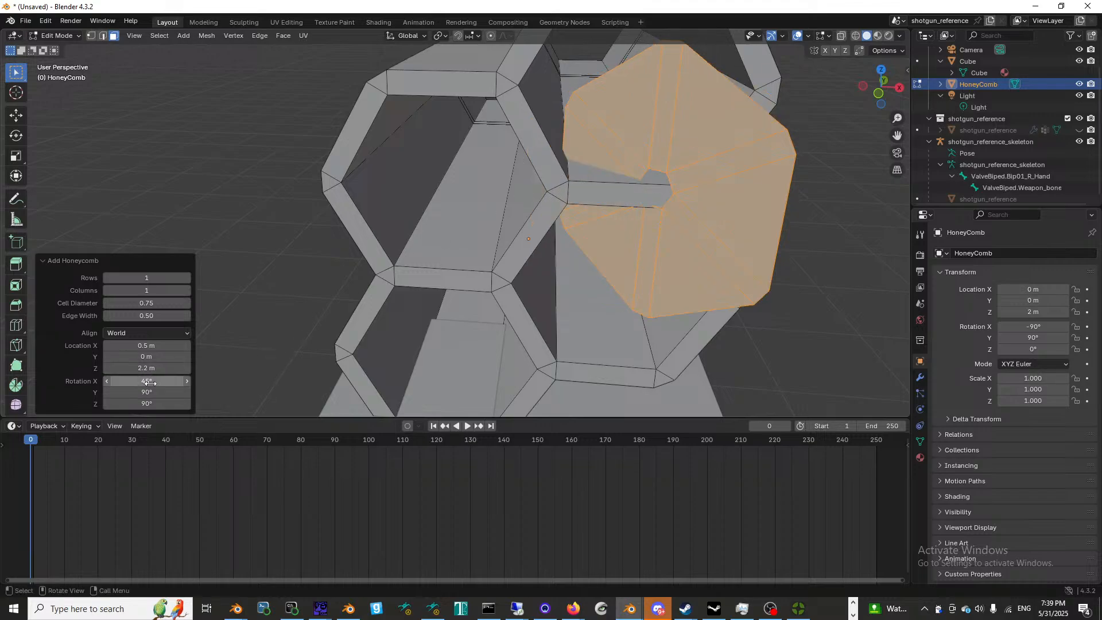
pyautogui.click(150, 381)
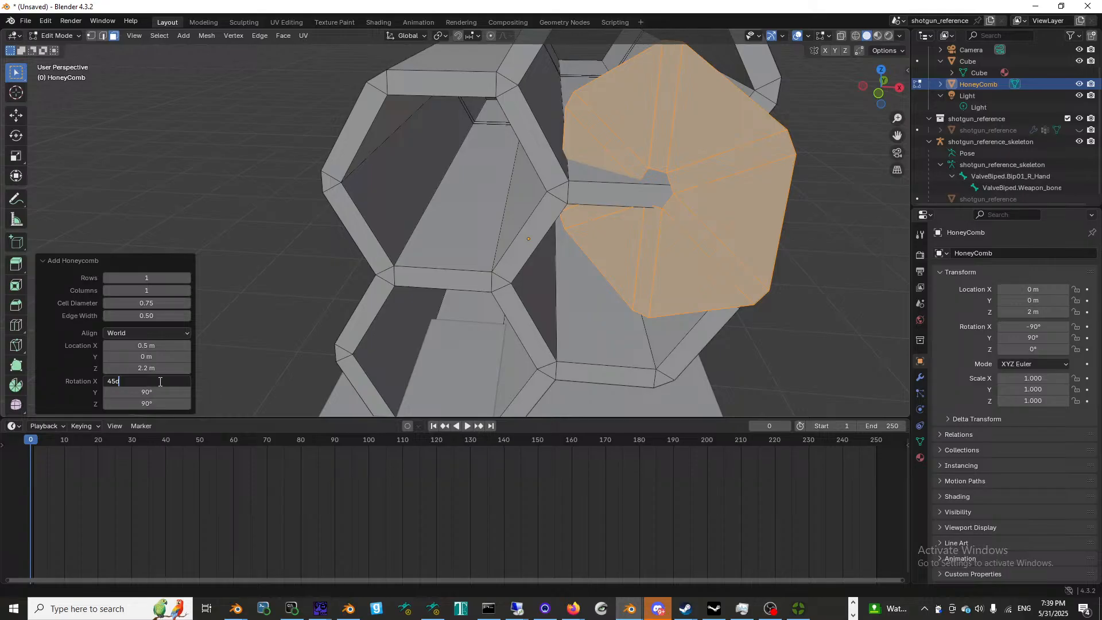
pyautogui.hotkey('ctrl', 'a')
pyautogui.write('0')
pyautogui.press('Return')
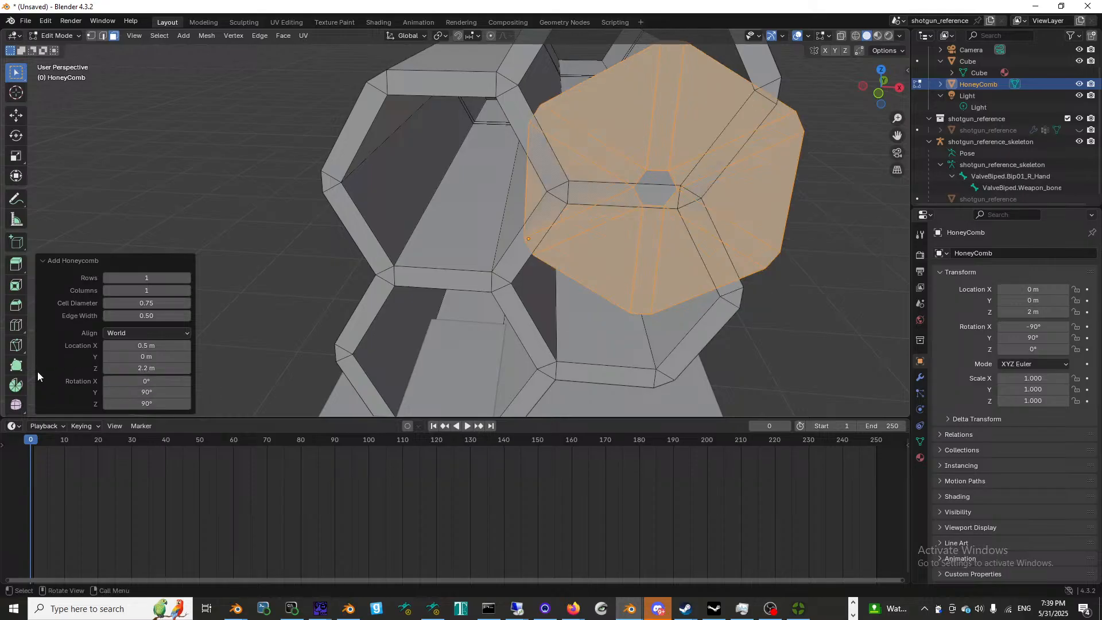
# Try a Y rotation of 135° on the honeycomb cell, and restore it to 90°.
pyautogui.click(150, 395)
pyautogui.write('134')
pyautogui.press('BackSpace')
pyautogui.write('5')
pyautogui.press('Return')
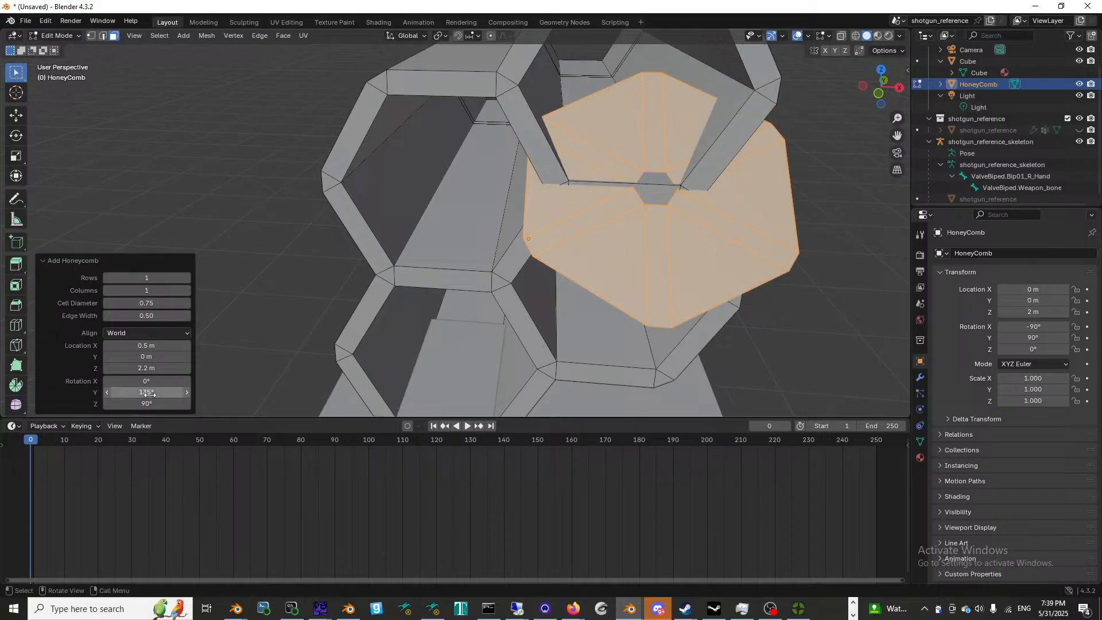
pyautogui.click(149, 394)
pyautogui.write('90')
pyautogui.press('Return')
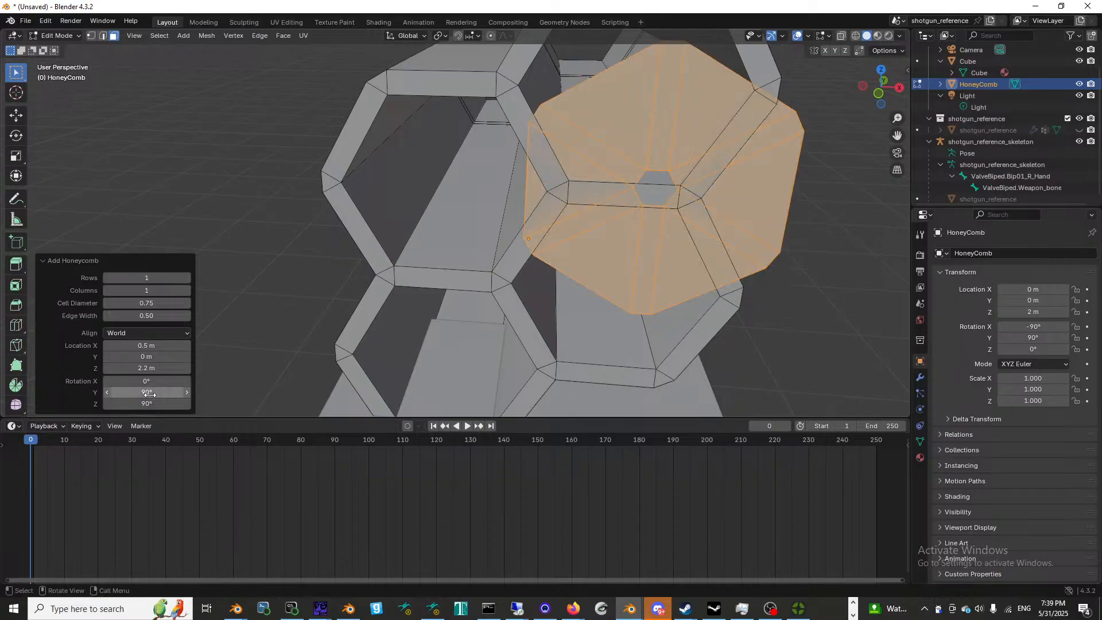
# Try Z rotations of 45° and 0° on the honeycomb cell, and restore it to 90°.
pyautogui.click(169, 405)
pyautogui.write('34')
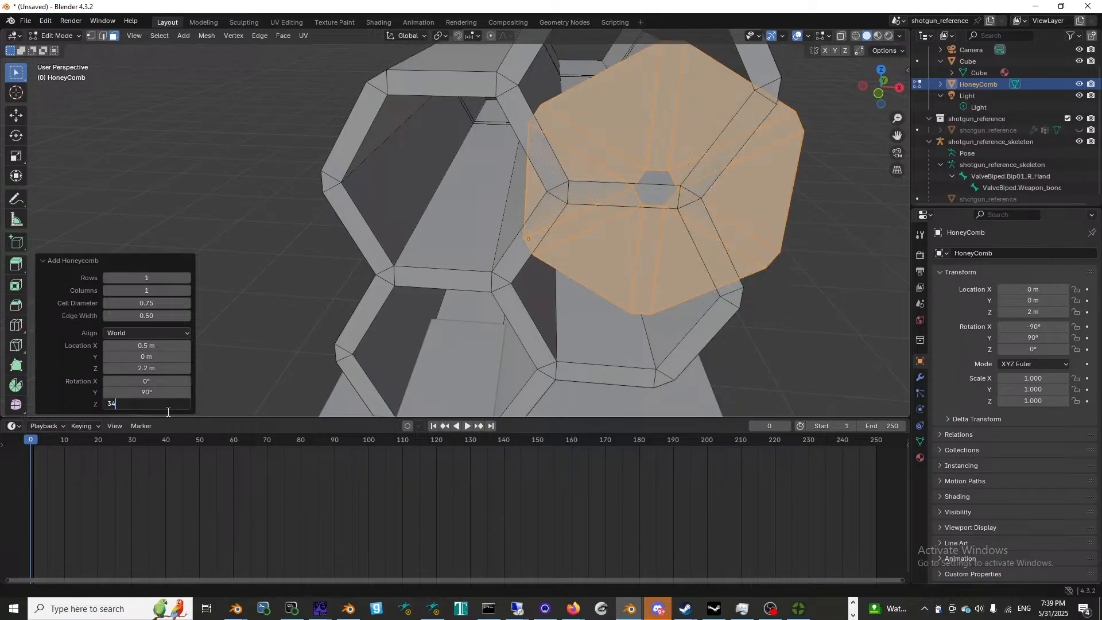
pyautogui.press('BackSpace')
pyautogui.press('BackSpace')
pyautogui.write('45')
pyautogui.press('Return')
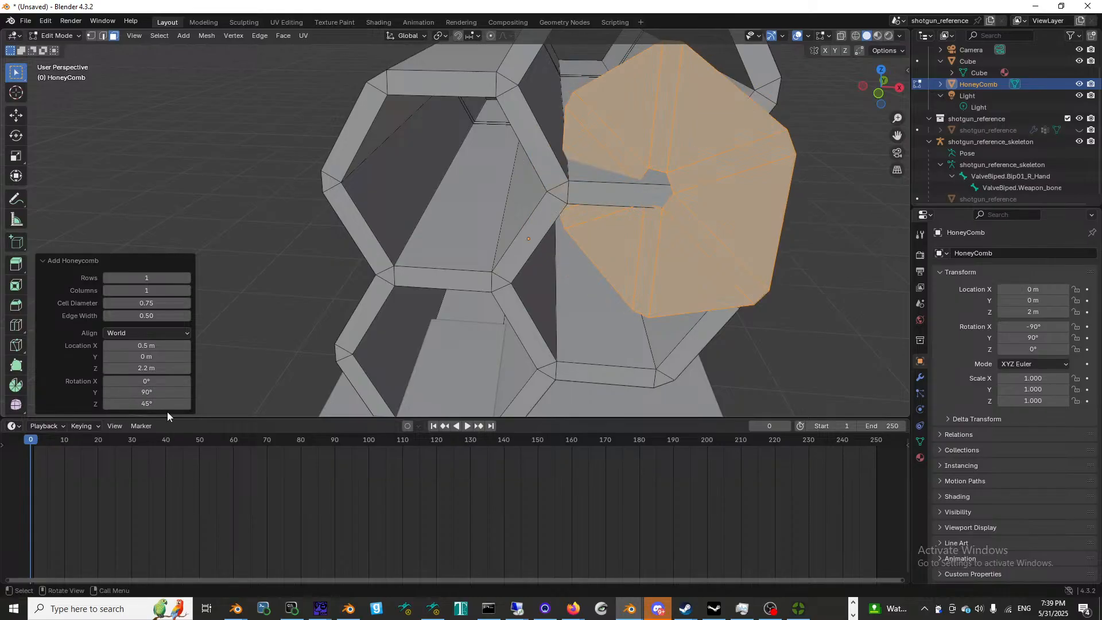
pyautogui.click(159, 410)
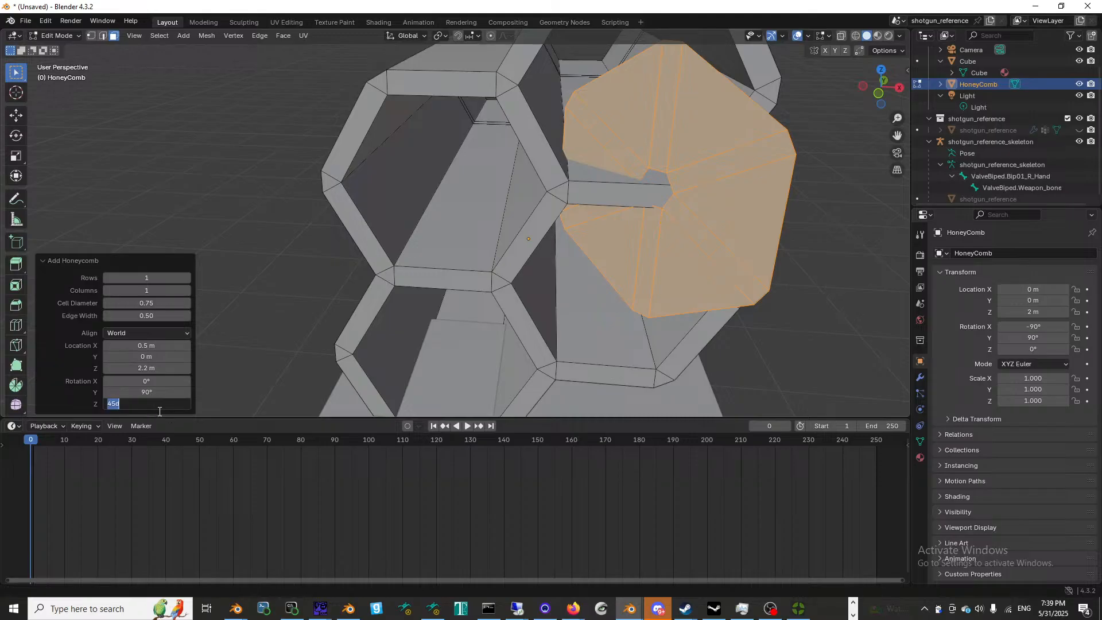
pyautogui.write('0')
pyautogui.press('Return')
pyautogui.click(156, 404)
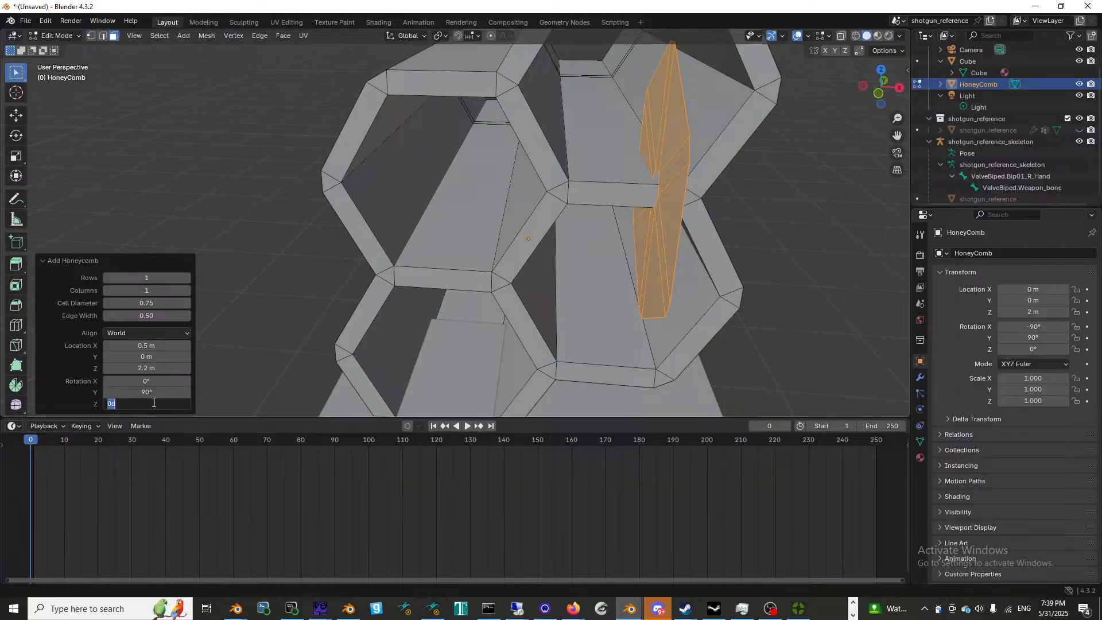
pyautogui.write('90')
pyautogui.press('Return')
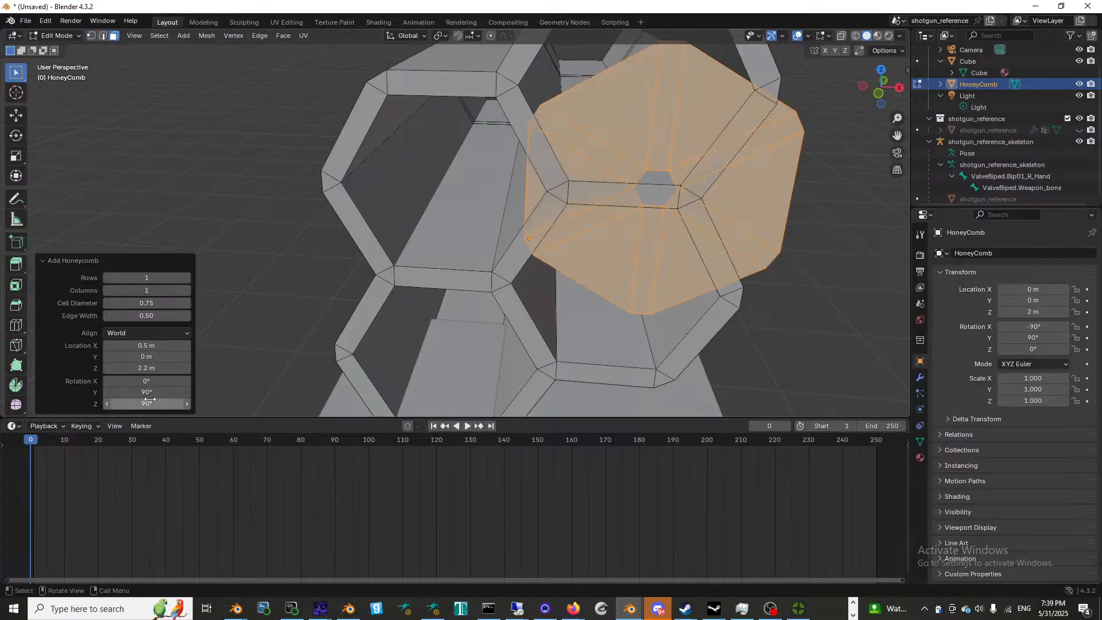
# Try an X rotation of 90° on the honeycomb cell, and reset it to 0°.
pyautogui.click(157, 382)
pyautogui.write('90')
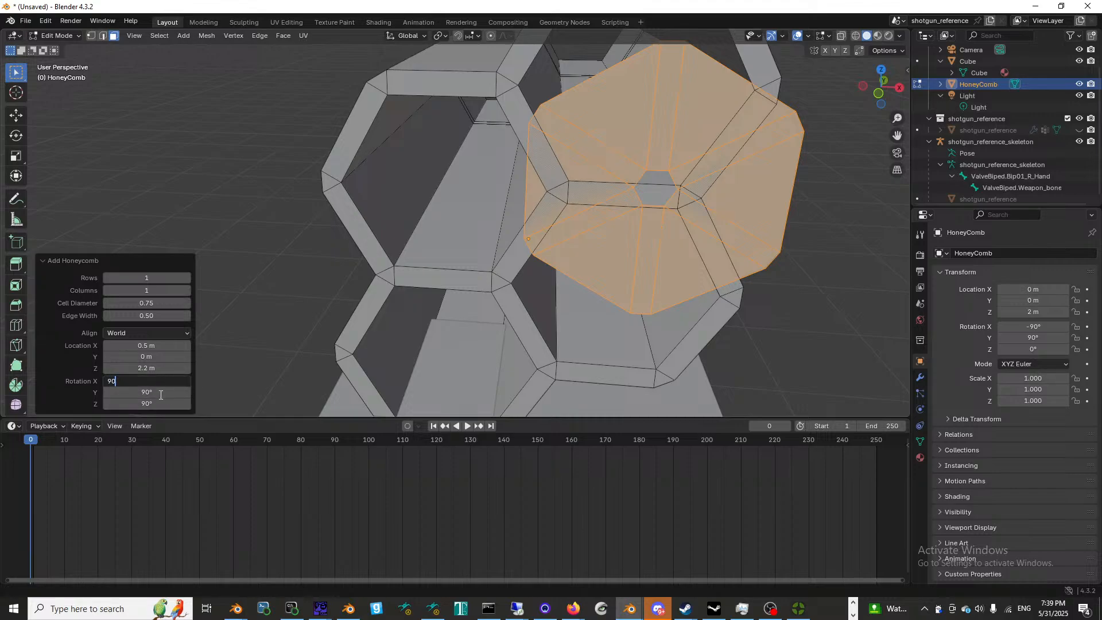
pyautogui.press('Return')
pyautogui.click(153, 384)
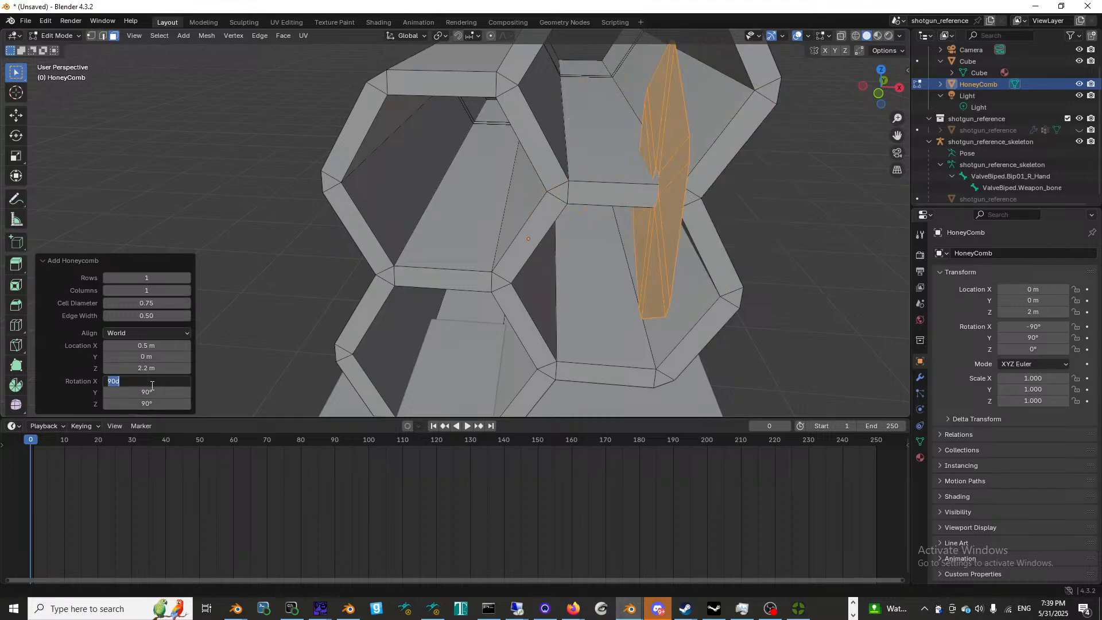
pyautogui.write('0')
pyautogui.press('Return')
# Try Y rotations of 45° and 0° on the honeycomb cell, and restore it to 90°.
pyautogui.click(157, 393)
pyautogui.write('45')
pyautogui.press('Return')
pyautogui.click(154, 392)
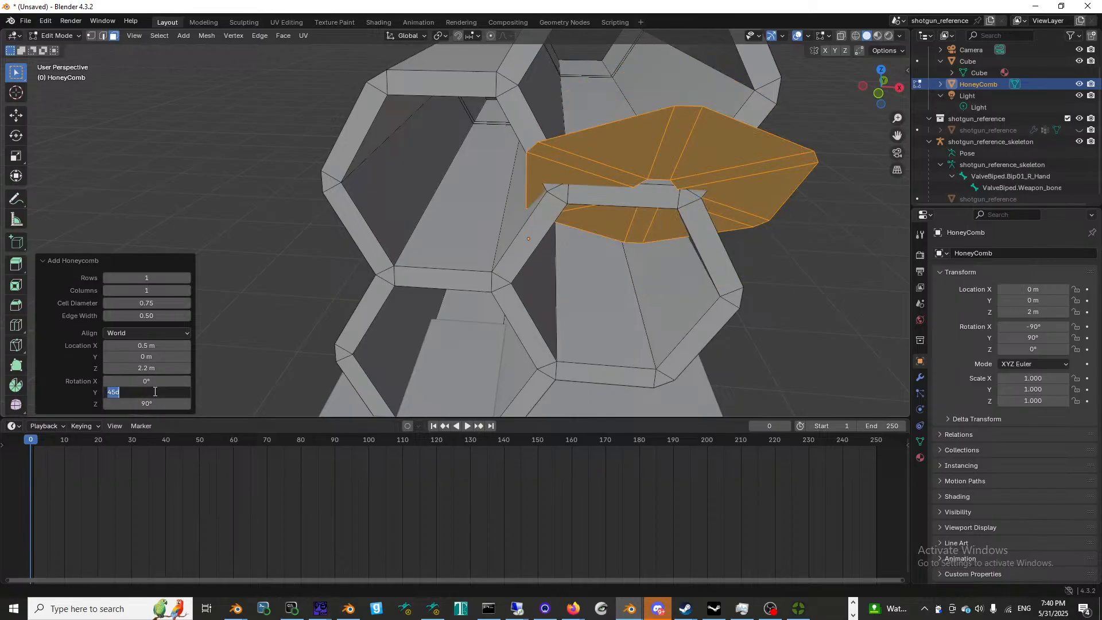
pyautogui.write('0')
pyautogui.press('Return')
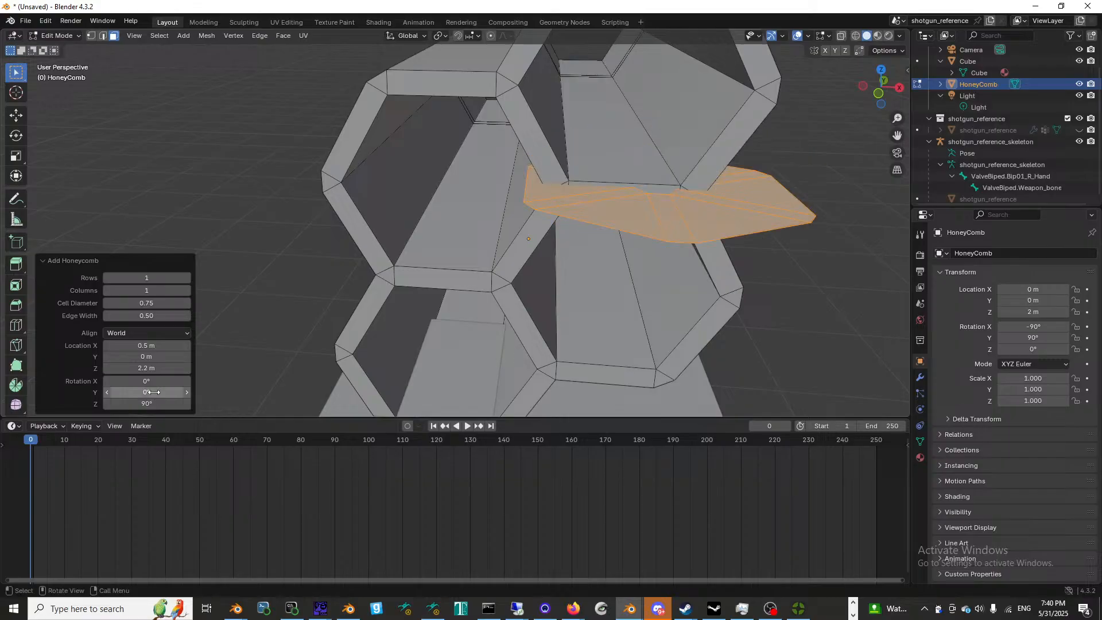
pyautogui.click(155, 392)
pyautogui.write('90')
pyautogui.press('Return')
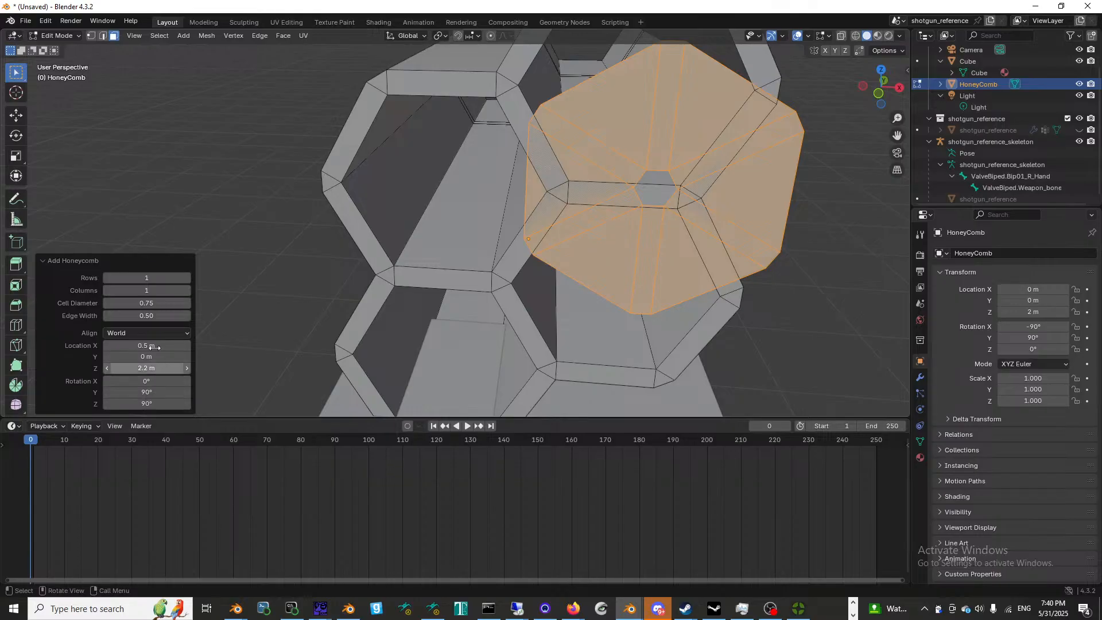
# Try X locations of 1 m and 0.6 m for the honeycomb cell.
pyautogui.scroll(-2, 589, 118)
pyautogui.scroll(1, 588, 121)
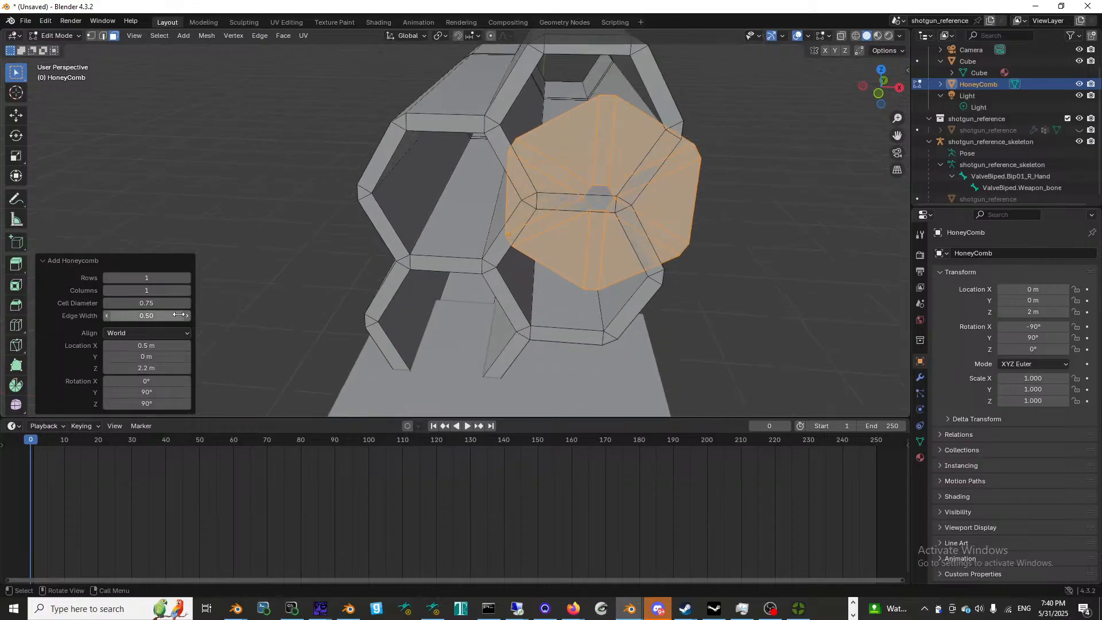
pyautogui.click(175, 344)
pyautogui.write('1')
pyautogui.press('Return')
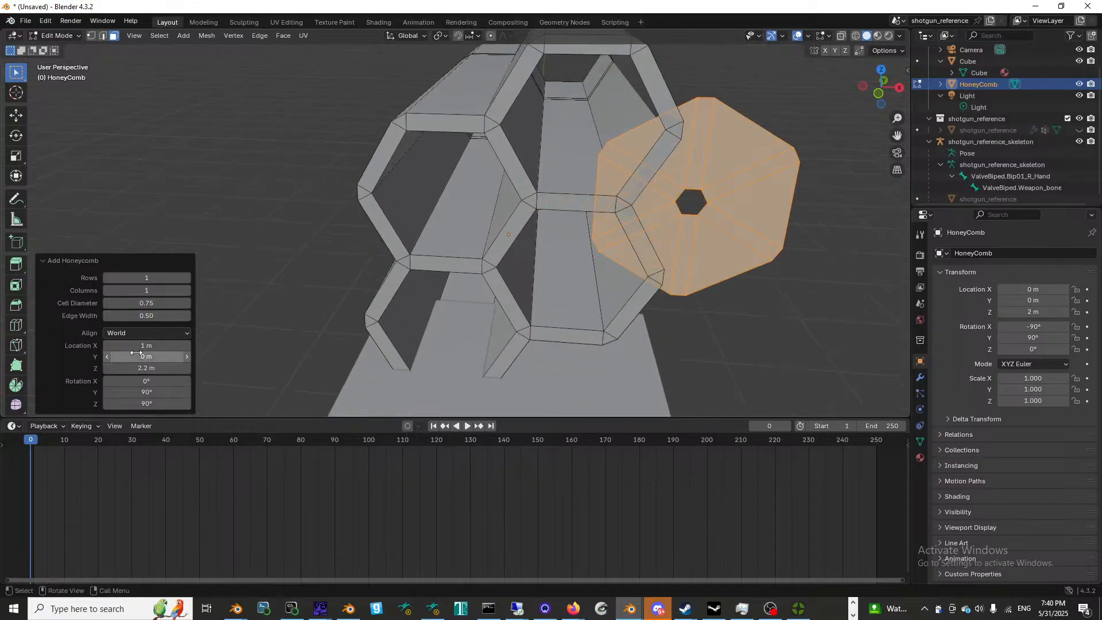
pyautogui.click(152, 348)
pyautogui.write('0.6')
pyautogui.press('Return')
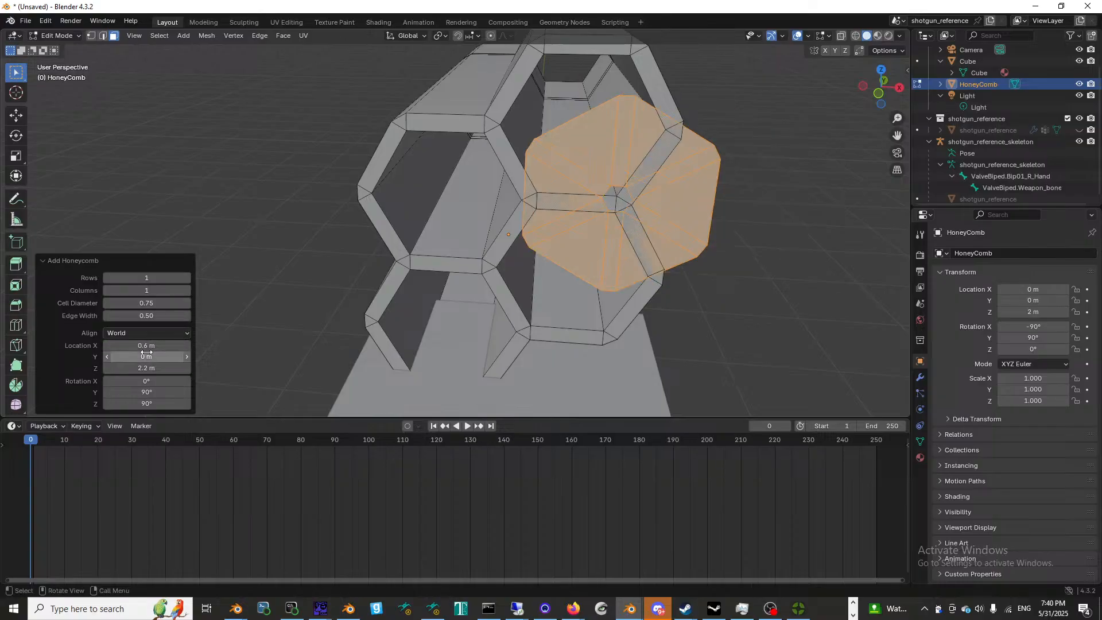
# Set the honeycomb's cell diameter to 0.60.
pyautogui.click(146, 355)
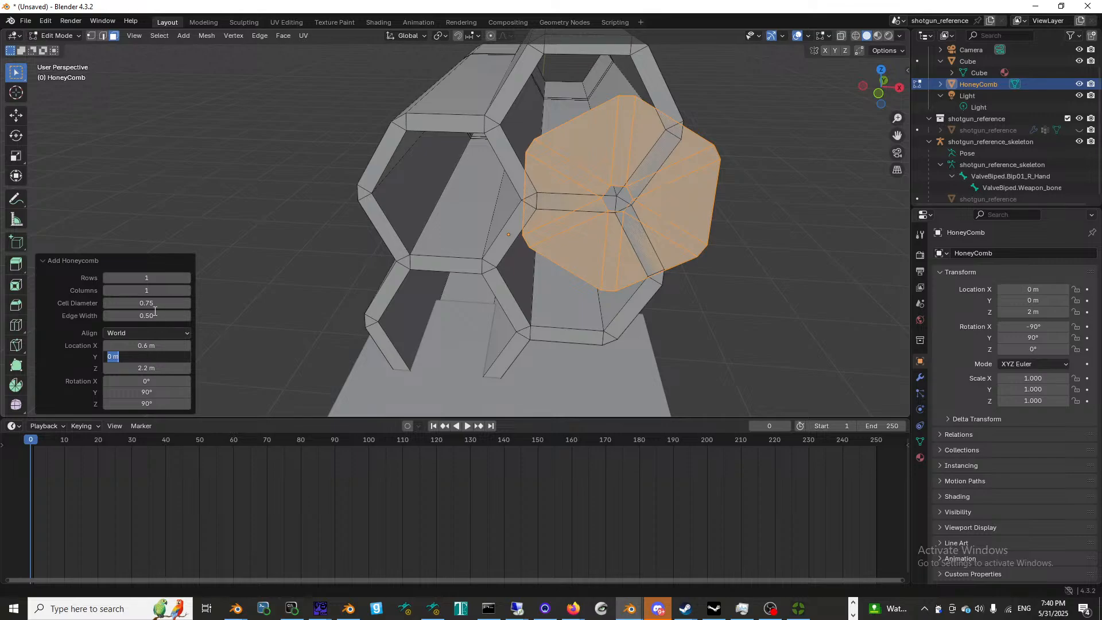
pyautogui.press('Return')
pyautogui.doubleClick(131, 304)
pyautogui.press('BackSpace')
pyautogui.press('BackSpace')
pyautogui.write('6')
pyautogui.press('Return')
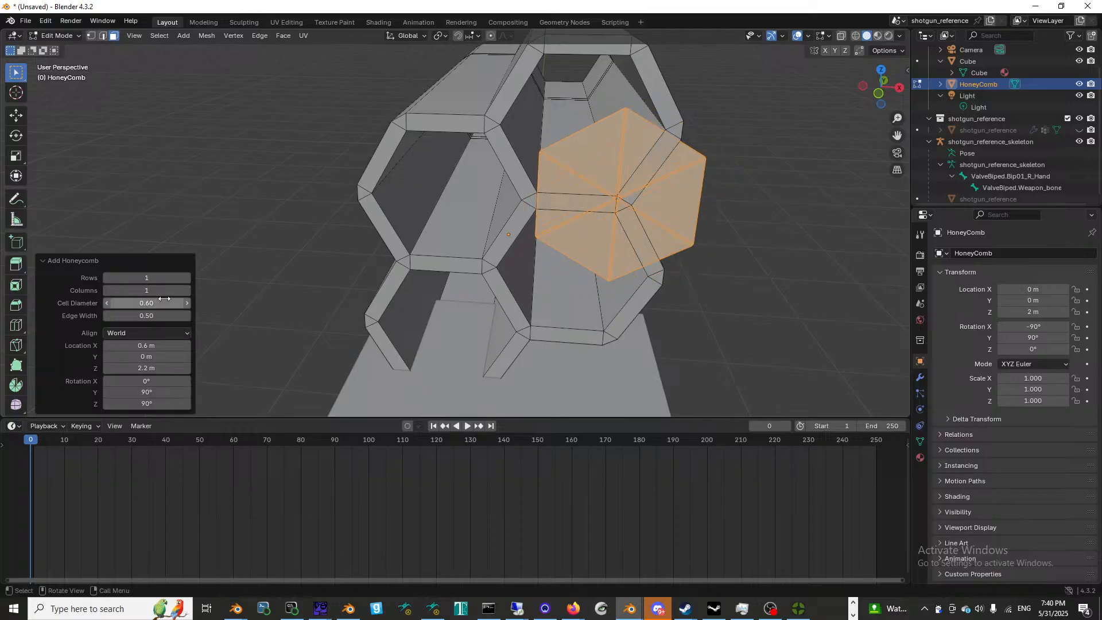
# Try cell diameters of 1.0 and 0.6 on the honeycomb, and set it back to 0.75.
pyautogui.click(127, 302)
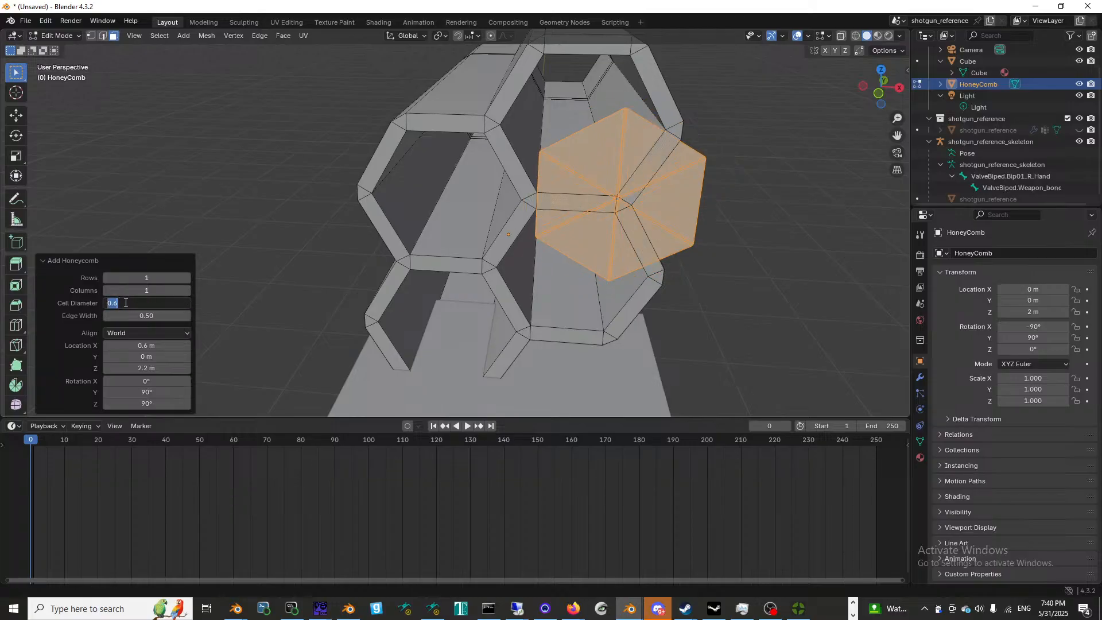
pyautogui.write('1')
pyautogui.press('Return')
pyautogui.click(146, 308)
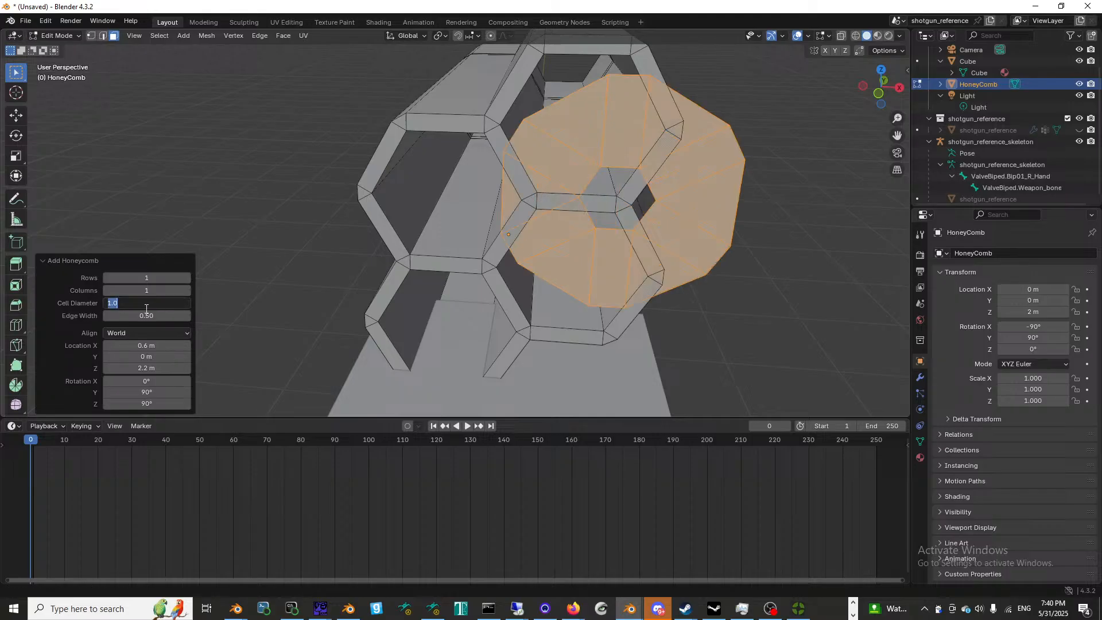
pyautogui.write('0.6')
pyautogui.press('Return')
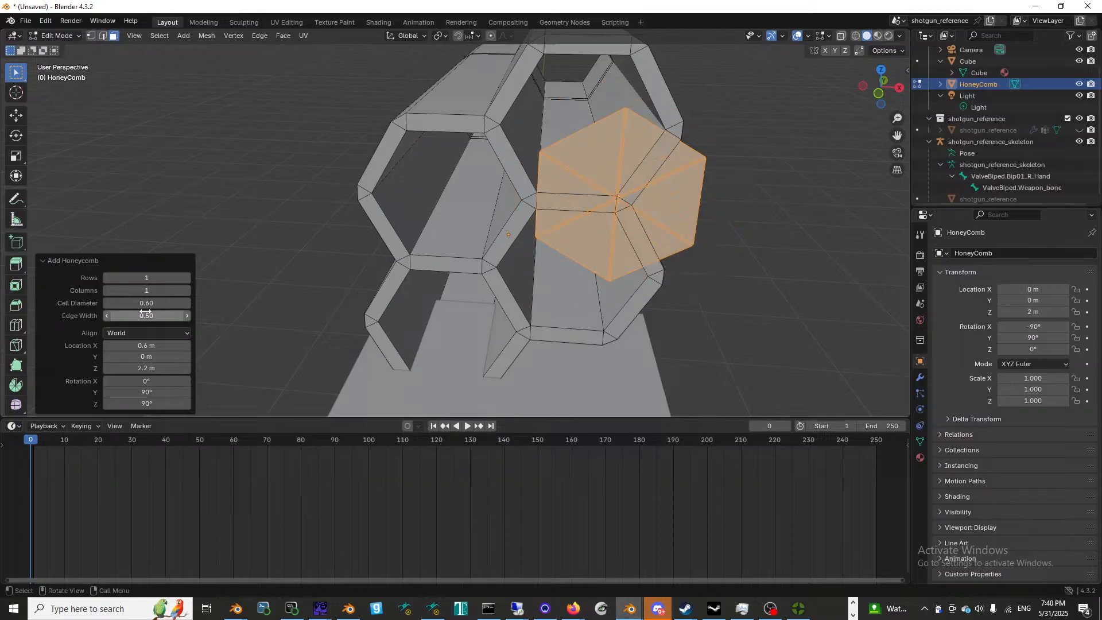
pyautogui.click(155, 305)
pyautogui.write('0.75')
pyautogui.press('Return')
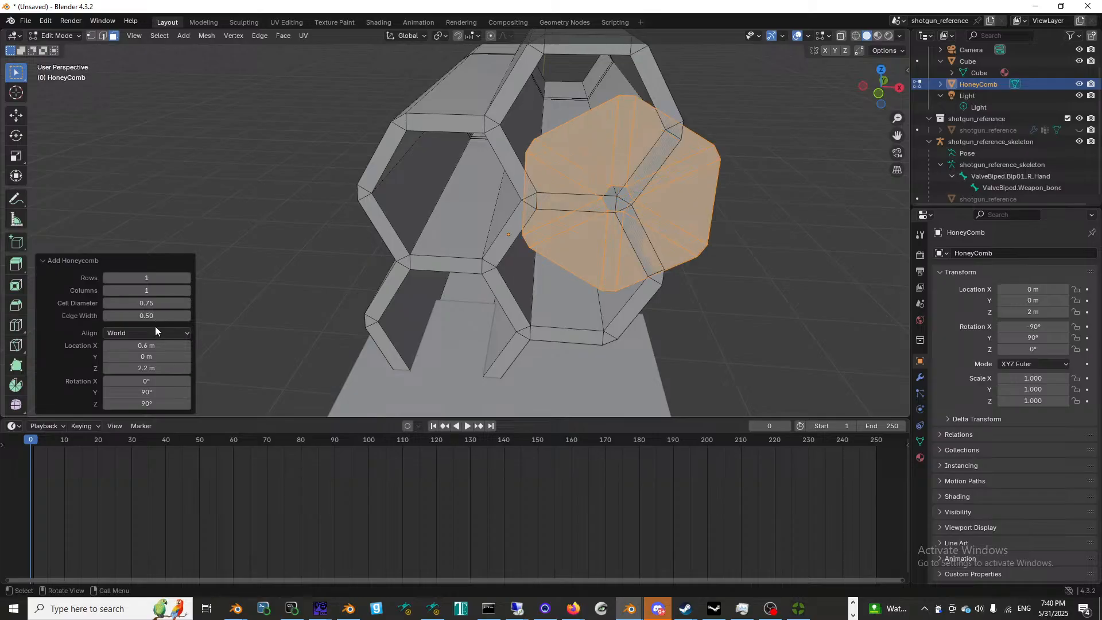
# Try an edge width of 0.40 on the honeycomb cell, and adjust it to 0.45.
pyautogui.click(157, 317)
pyautogui.write('0.4')
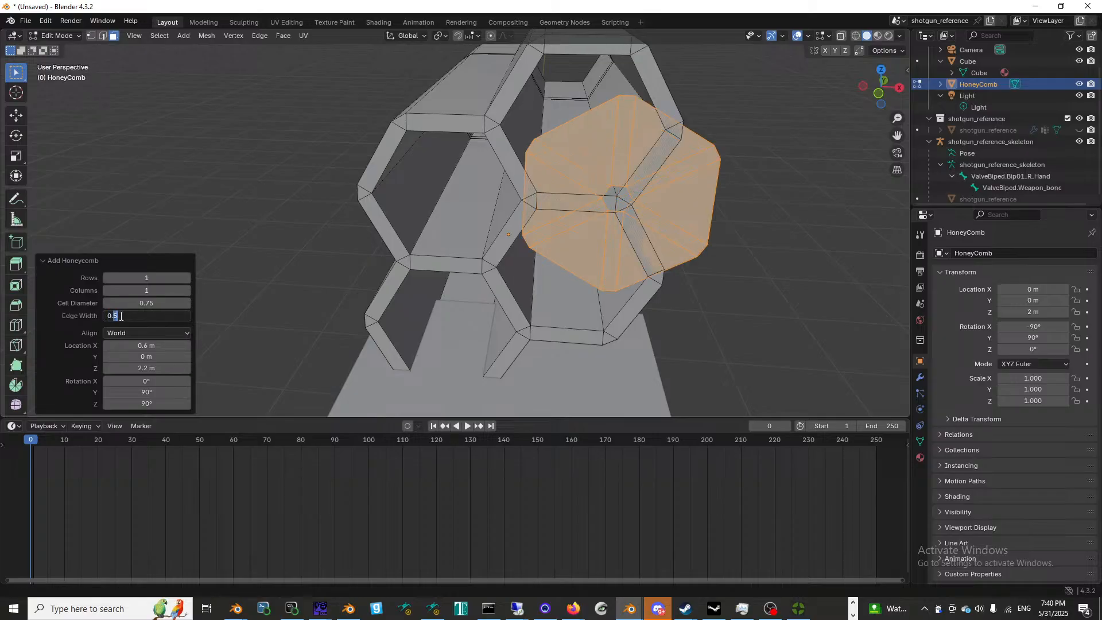
pyautogui.press('Return')
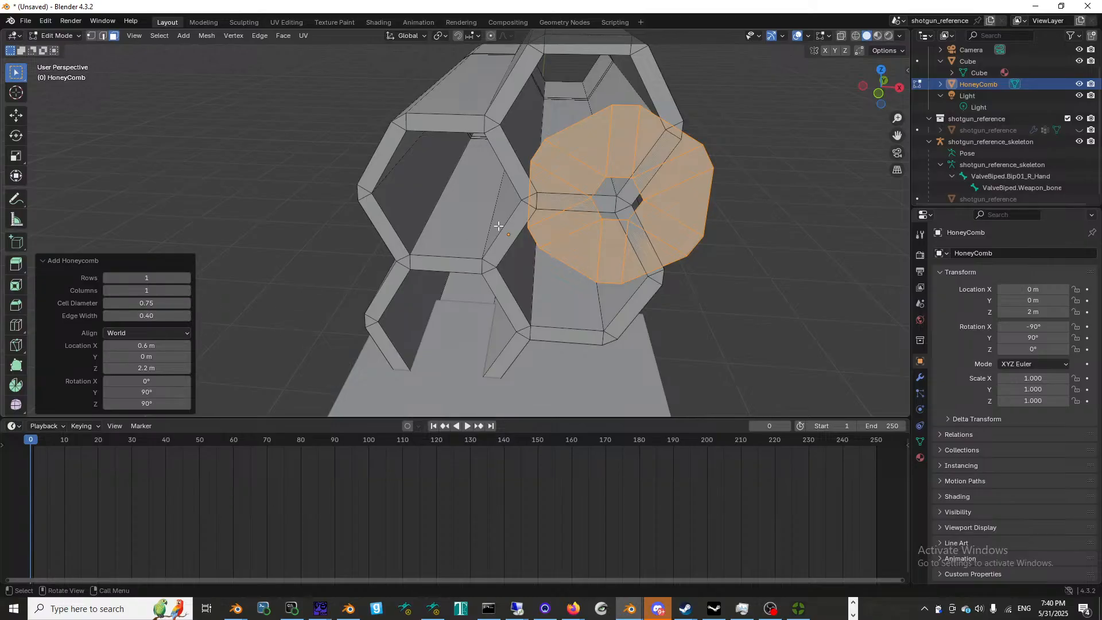
pyautogui.click(132, 315)
pyautogui.write('0.45')
pyautogui.press('Return')
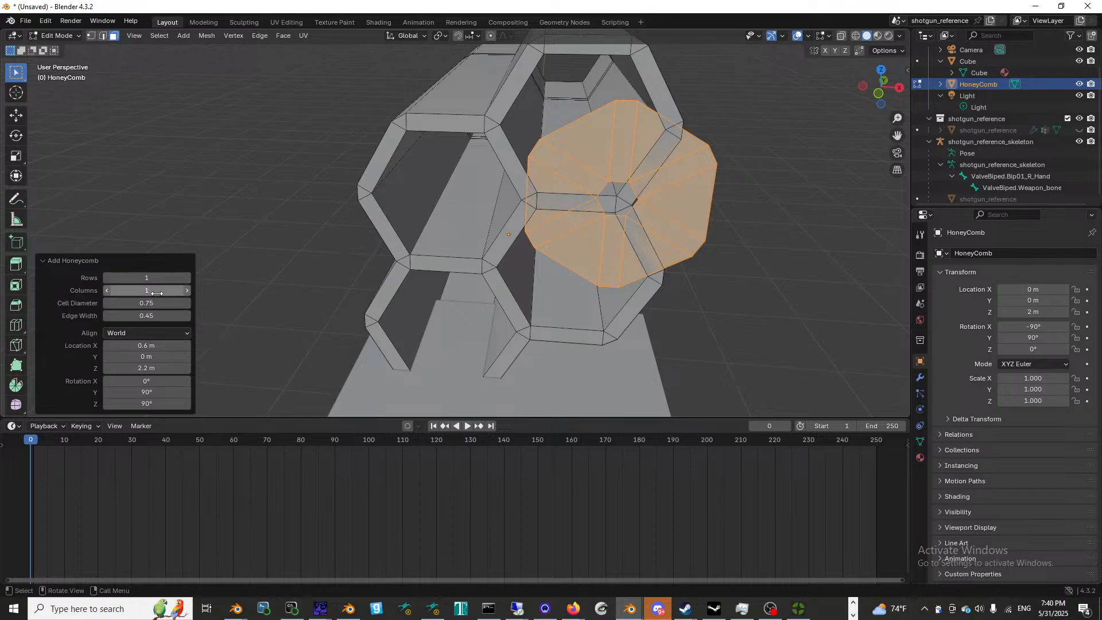
# Shift the honeycomb cell to an X location of 0.5 m, and on to 0.4 m.
pyautogui.click(125, 346)
pyautogui.click(120, 345)
pyautogui.moveTo(119, 346); pyautogui.dragTo(116, 345)
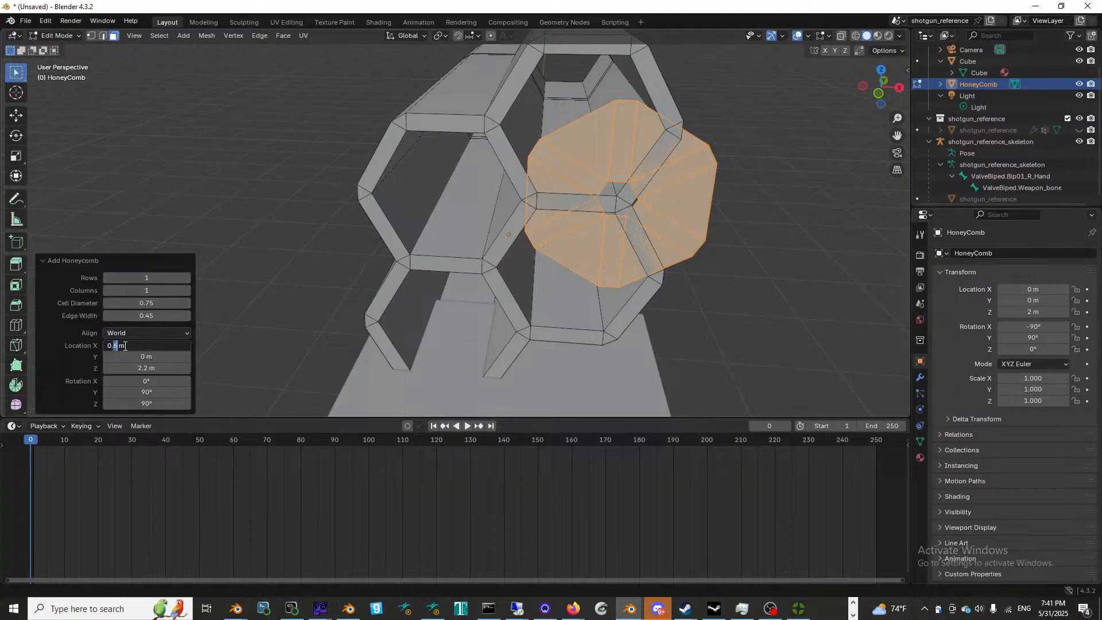
pyautogui.press('Return')
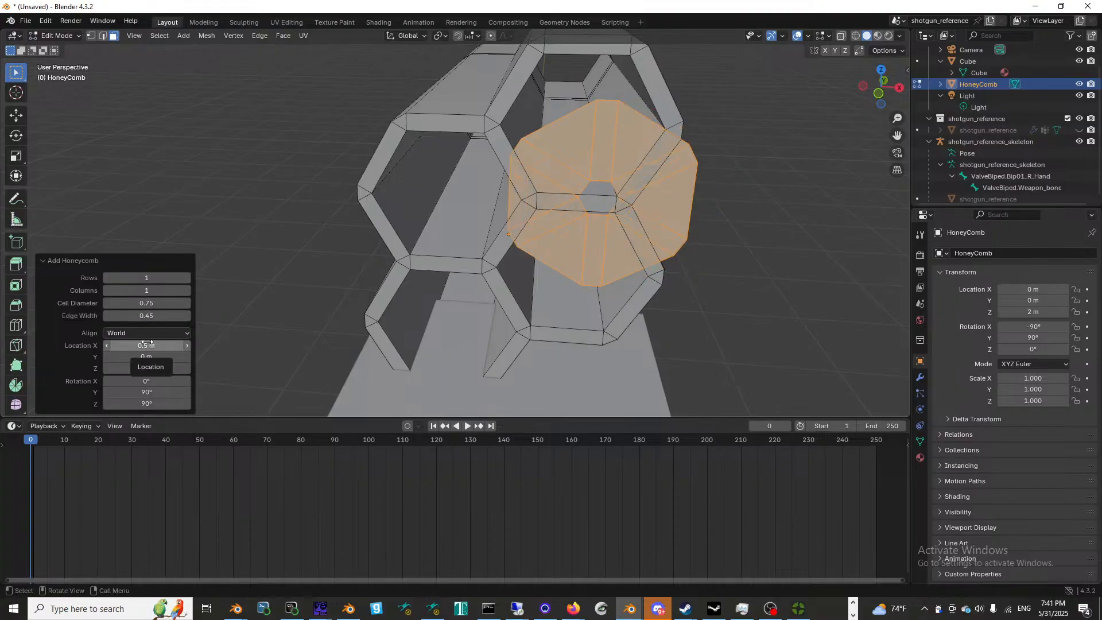
pyautogui.moveTo(589, 235)
pyautogui.mouseDown(button='middle')
pyautogui.moveTo(597, 217)
pyautogui.moveTo(593, 235)
pyautogui.mouseUp(button='middle')
pyautogui.doubleClick(123, 346)
pyautogui.write('0.4')
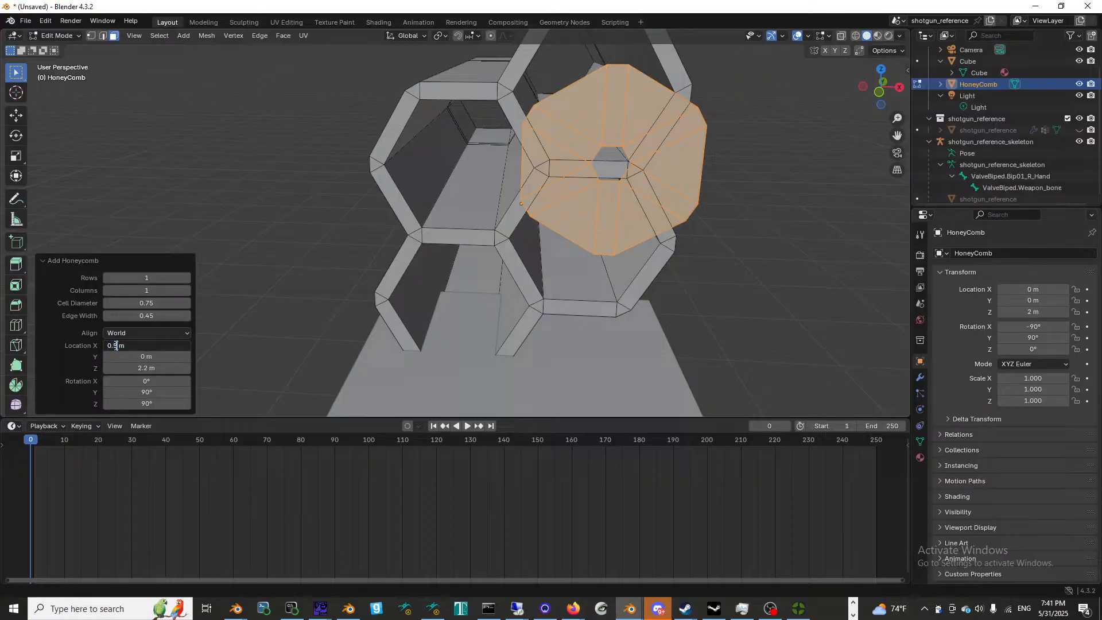
pyautogui.press('Return')
# Examine from several angles how the honeycomb cell fits against the openings of the barrel mesh.
pyautogui.moveTo(588, 202)
pyautogui.mouseDown(button='middle')
pyautogui.moveTo(591, 186)
pyautogui.moveTo(532, 209)
pyautogui.moveTo(588, 201)
pyautogui.mouseUp(button='middle')
pyautogui.scroll(5, 617, 163)
pyautogui.scroll(-4, 614, 172)
pyautogui.moveTo(608, 162); pyautogui.dragTo(532, 277, button='middle')
pyautogui.scroll(-3, 626, 214)
pyautogui.scroll(4, 604, 270)
pyautogui.scroll(-2, 560, 249)
pyautogui.scroll(-3, 548, 245)
pyautogui.scroll(3, 531, 278)
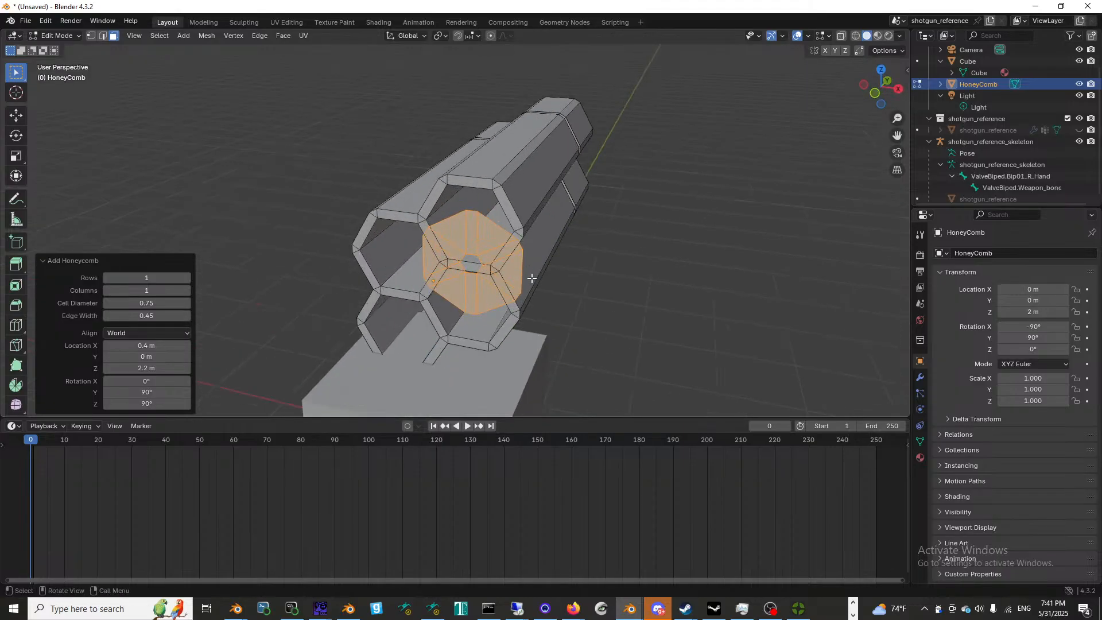
pyautogui.moveTo(532, 277); pyautogui.dragTo(574, 279, button='middle')
pyautogui.scroll(3, 564, 289)
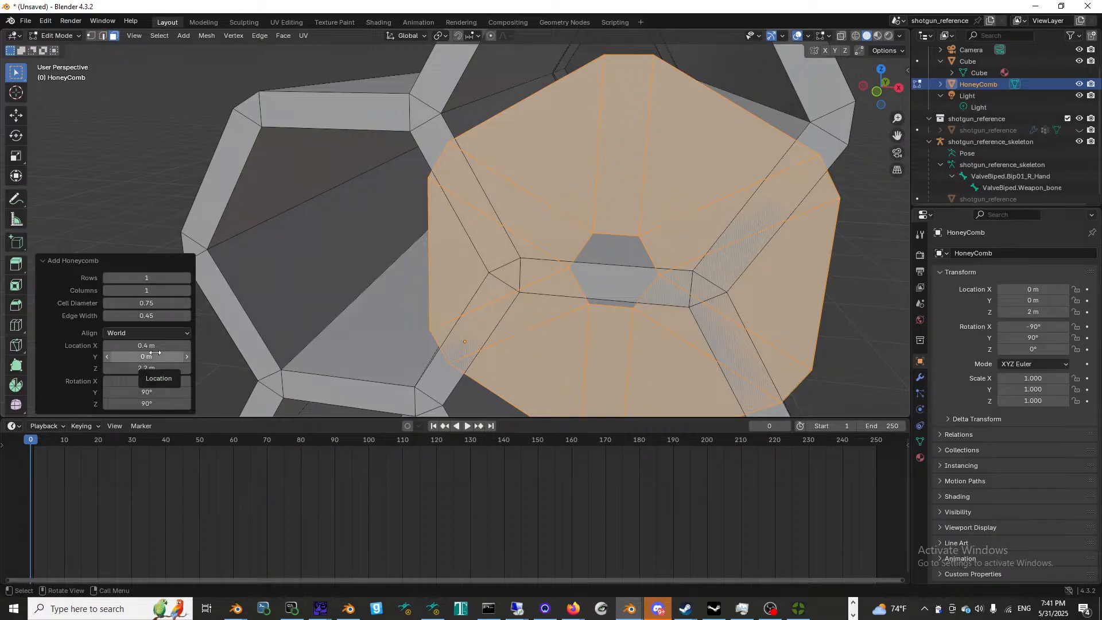
# Try an X location of 0.45 m for the honeycomb cell and check its fit.
pyautogui.doubleClick(115, 346)
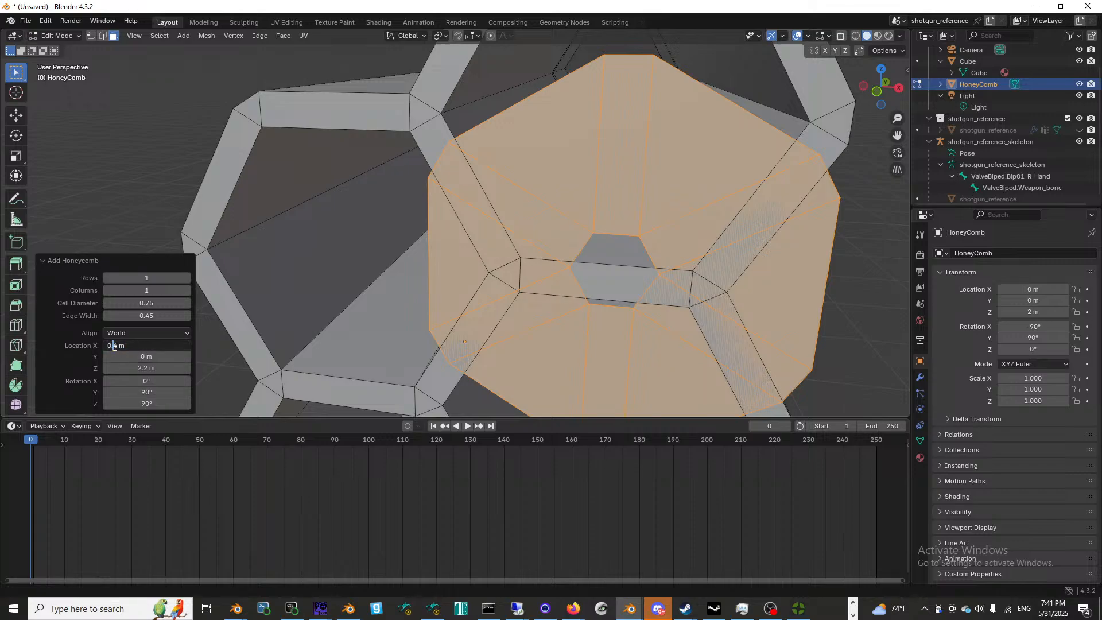
pyautogui.write('5')
pyautogui.press('Return')
pyautogui.scroll(-2, 495, 251)
pyautogui.moveTo(514, 249); pyautogui.dragTo(506, 245, button='middle')
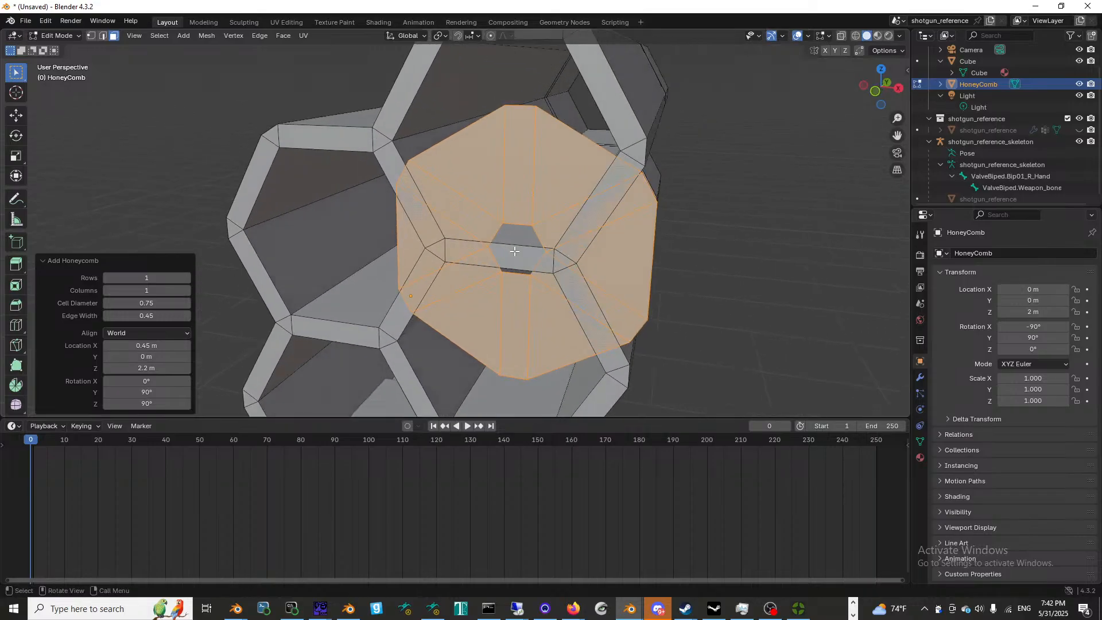
# Set the honeycomb cell's X location to 0.41 m.
pyautogui.click(151, 350)
pyautogui.click(119, 345)
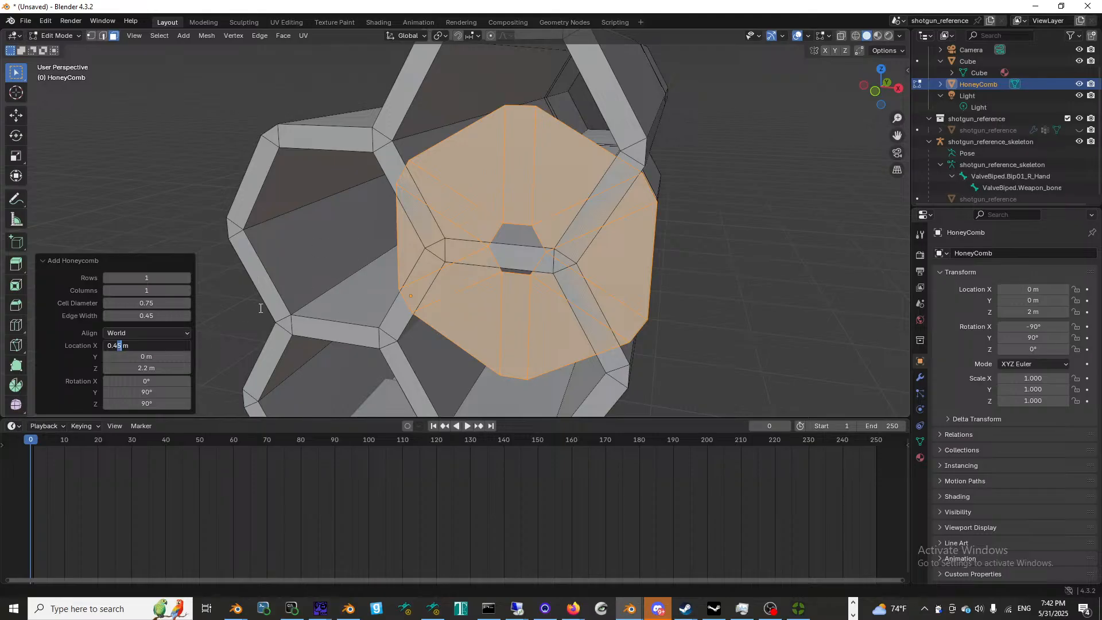
pyautogui.press('Delete')
pyautogui.write('1')
pyautogui.press('Return')
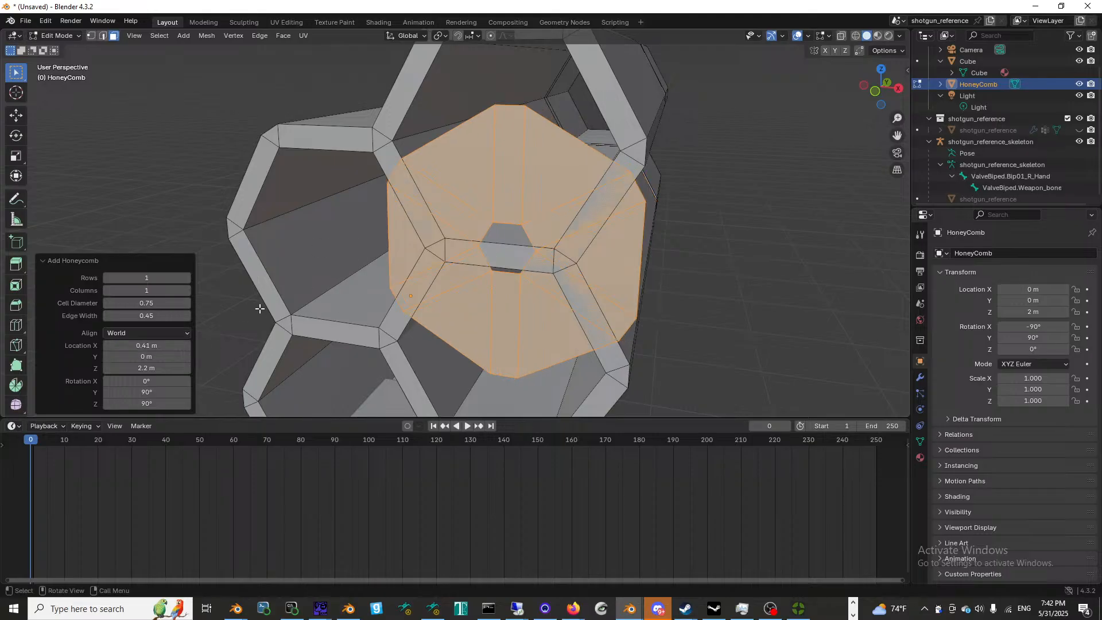
pyautogui.moveTo(538, 228)
pyautogui.mouseDown(button='middle')
pyautogui.moveTo(569, 235)
pyautogui.moveTo(548, 232)
pyautogui.mouseUp(button='middle')
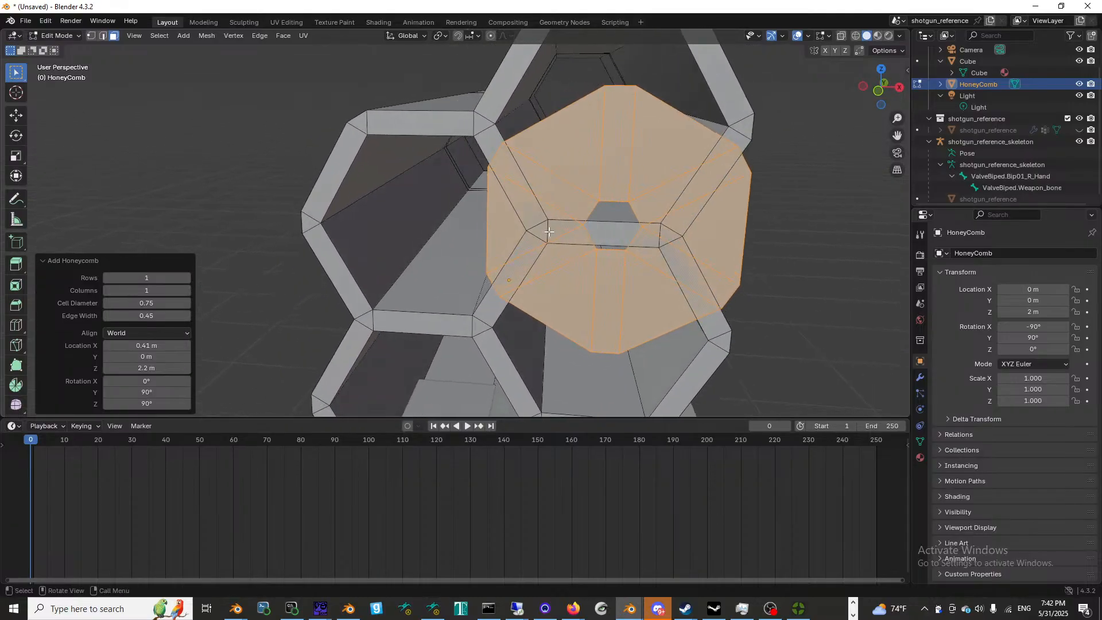
# Set the honeycomb's cell diameter to 0.60 and its edge width to 0.35.
pyautogui.click(129, 303)
pyautogui.hotkey('ctrl', 'a')
pyautogui.write('0.6')
pyautogui.press('Return')
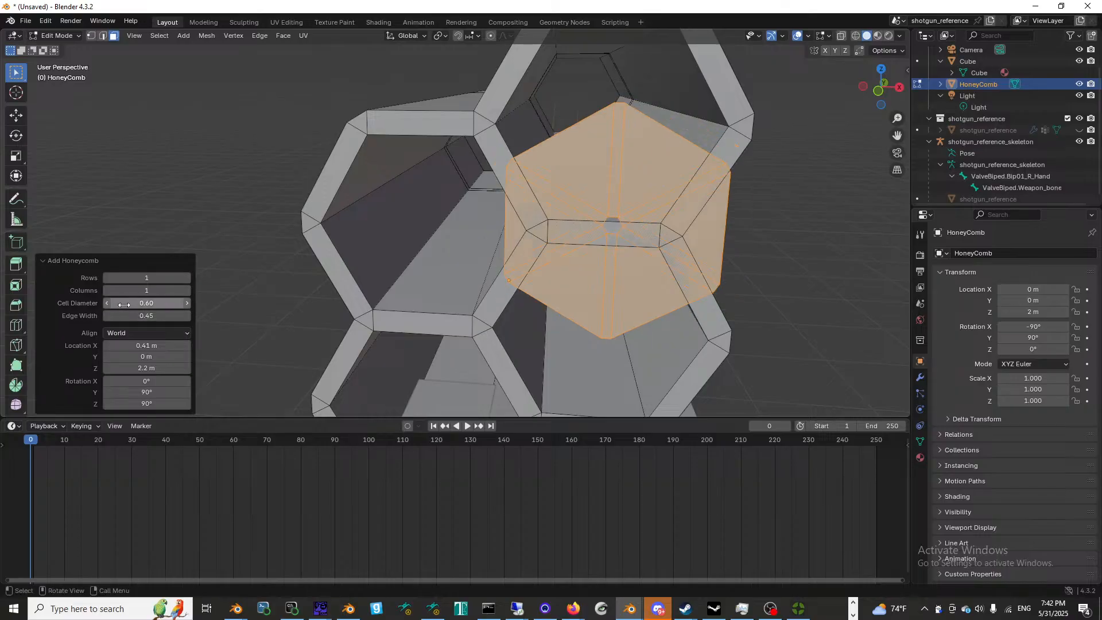
pyautogui.click(143, 304)
pyautogui.click(141, 315)
pyautogui.write('0.4')
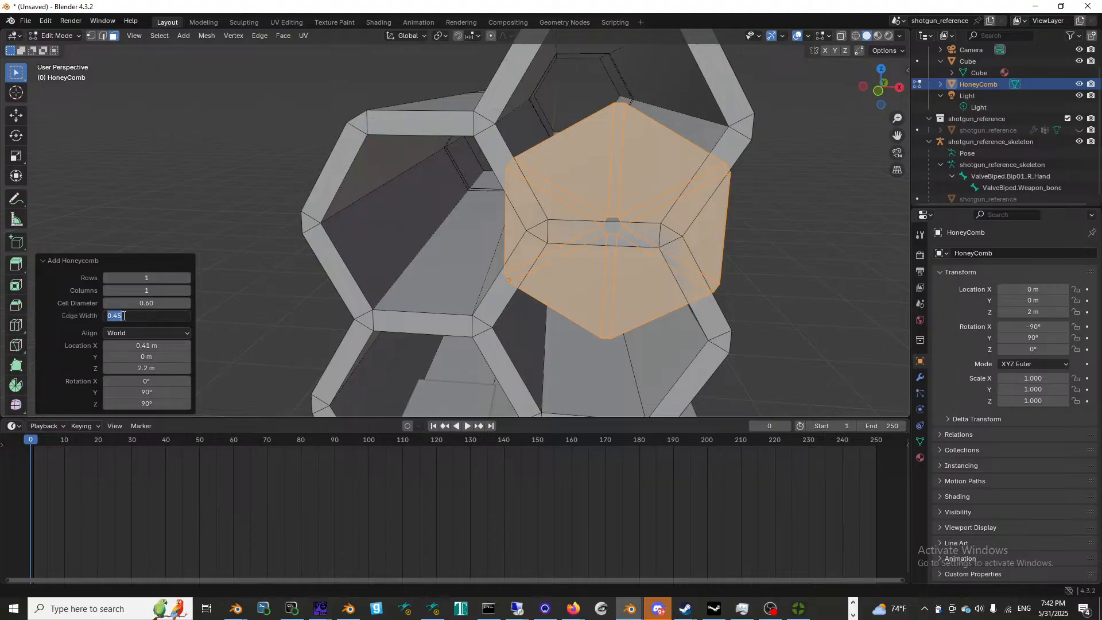
pyautogui.press('BackSpace')
pyautogui.write('35')
pyautogui.press('Return')
# Move the selected honeycomb cell by -0.05 m along X, with 0 m of movement along Y.
pyautogui.scroll(-3, 615, 228)
pyautogui.moveTo(615, 233); pyautogui.dragTo(491, 195, button='middle')
pyautogui.scroll(2, 437, 140)
pyautogui.moveTo(438, 160); pyautogui.dragTo(551, 195, button='middle')
pyautogui.scroll(4, 503, 177)
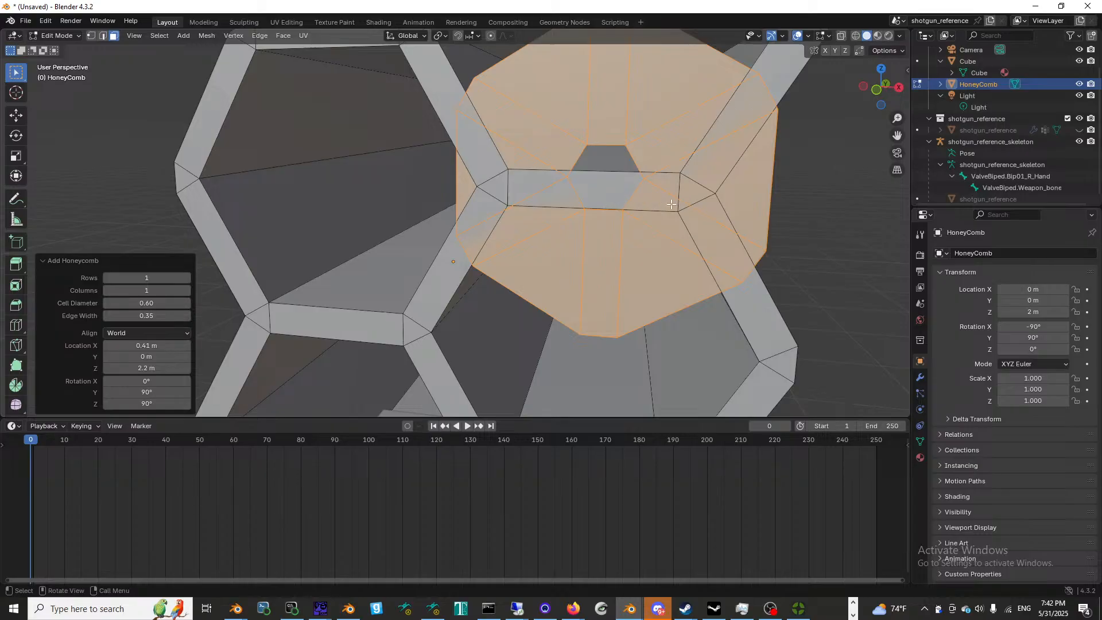
pyautogui.press('g')
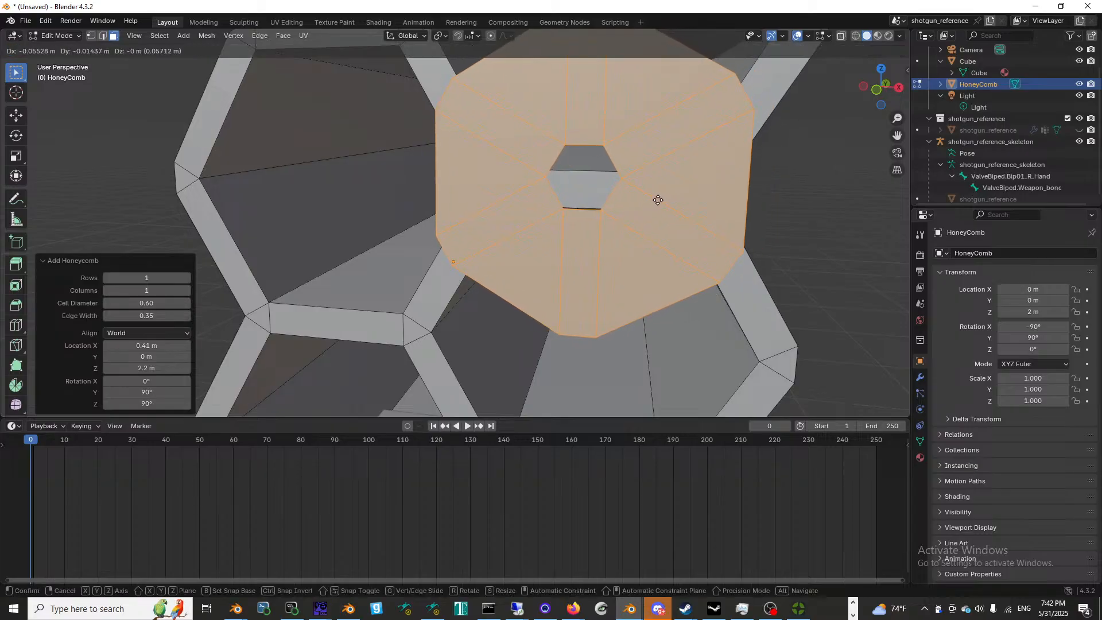
pyautogui.click(660, 198)
pyautogui.click(152, 356)
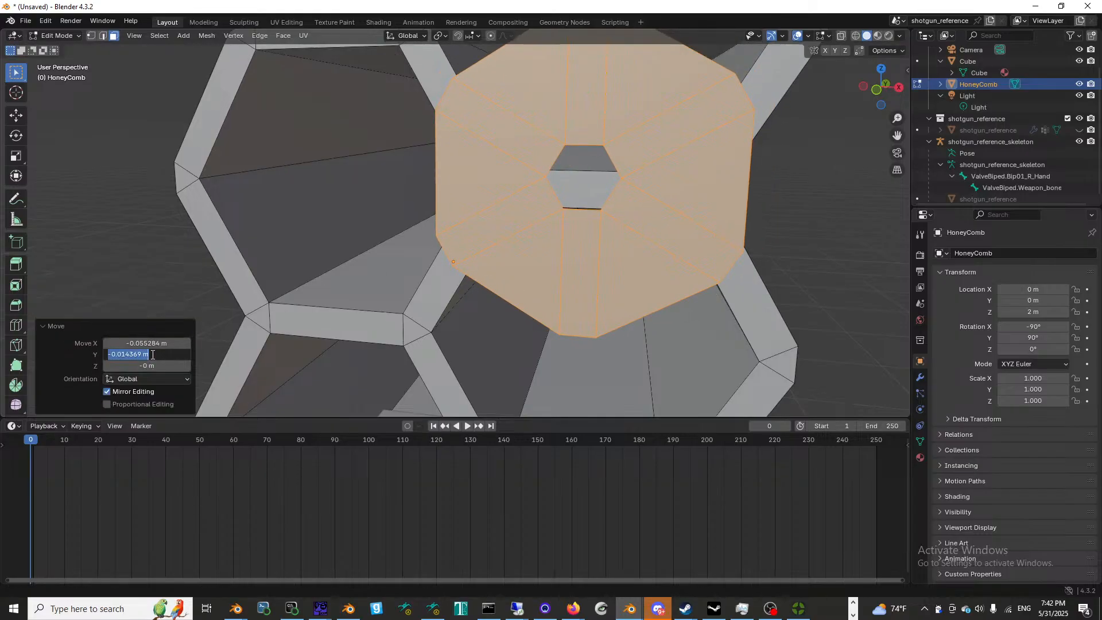
pyautogui.write('0')
pyautogui.press('Return')
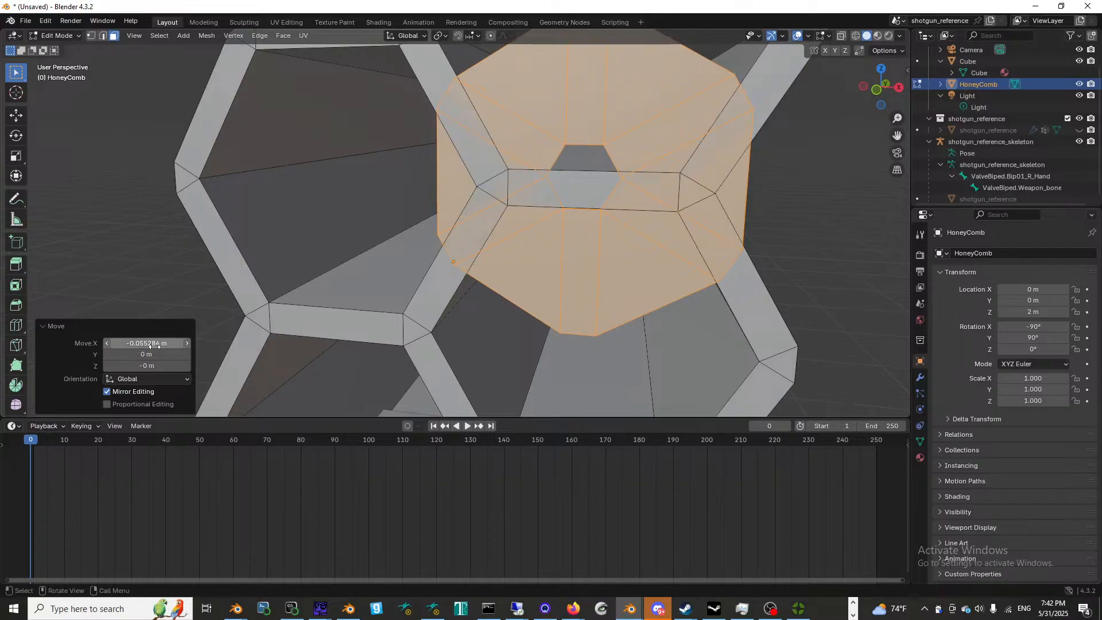
pyautogui.click(126, 345)
pyautogui.write('-0.05')
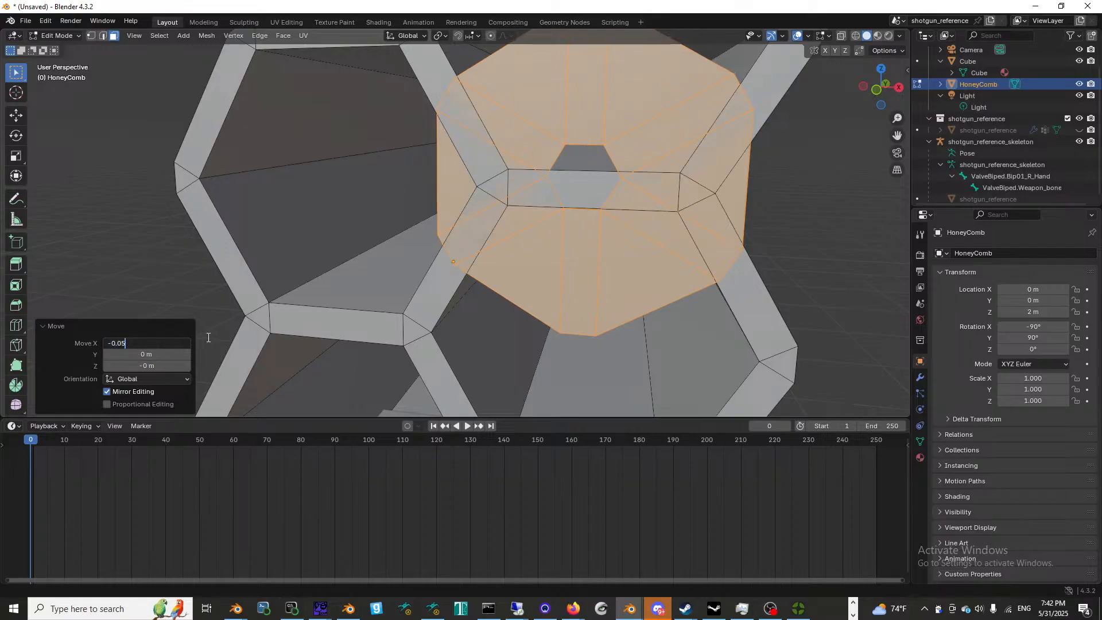
pyautogui.press('Return')
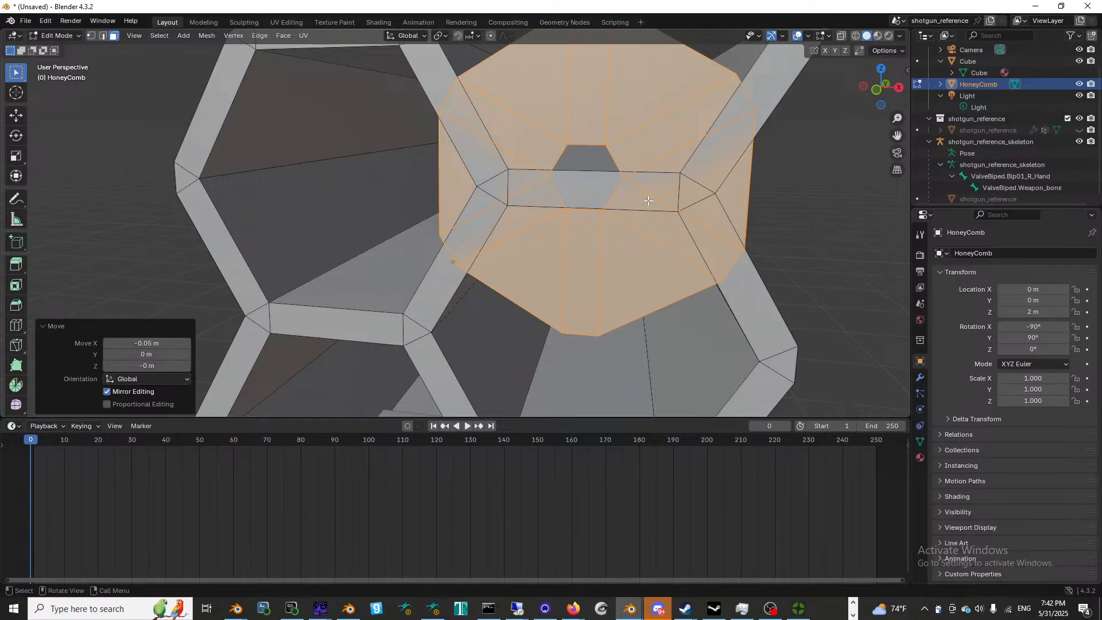
# Try a move of -0.04 m along X for the selected honeycomb cell.
pyautogui.moveTo(657, 205)
pyautogui.mouseDown(button='middle')
pyautogui.moveTo(666, 215)
pyautogui.moveTo(656, 217)
pyautogui.mouseUp(button='middle')
pyautogui.click(143, 343)
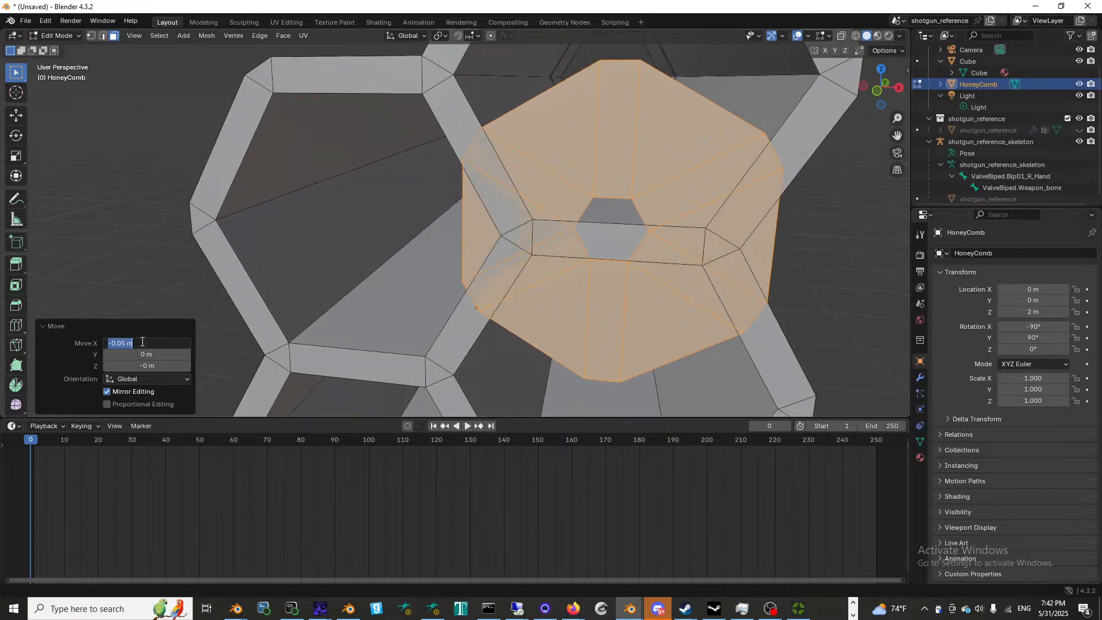
pyautogui.click(121, 343)
pyautogui.press('BackSpace')
pyautogui.write('4')
pyautogui.press('Return')
# Set the selected honeycomb cell's move along X to -0.035 m.
pyautogui.click(140, 343)
pyautogui.press('Right')
pyautogui.press('Left')
pyautogui.press('Left')
pyautogui.hotkey('shift', 'Left')
pyautogui.write('35')
pyautogui.press('Return')
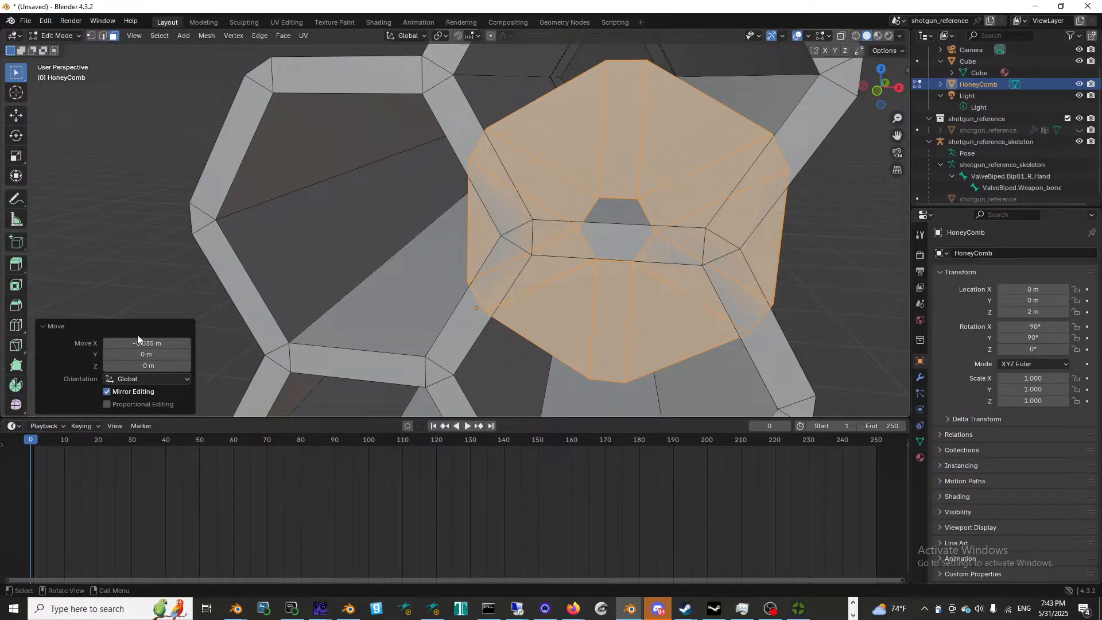
pyautogui.moveTo(442, 217); pyautogui.dragTo(441, 216, button='middle')
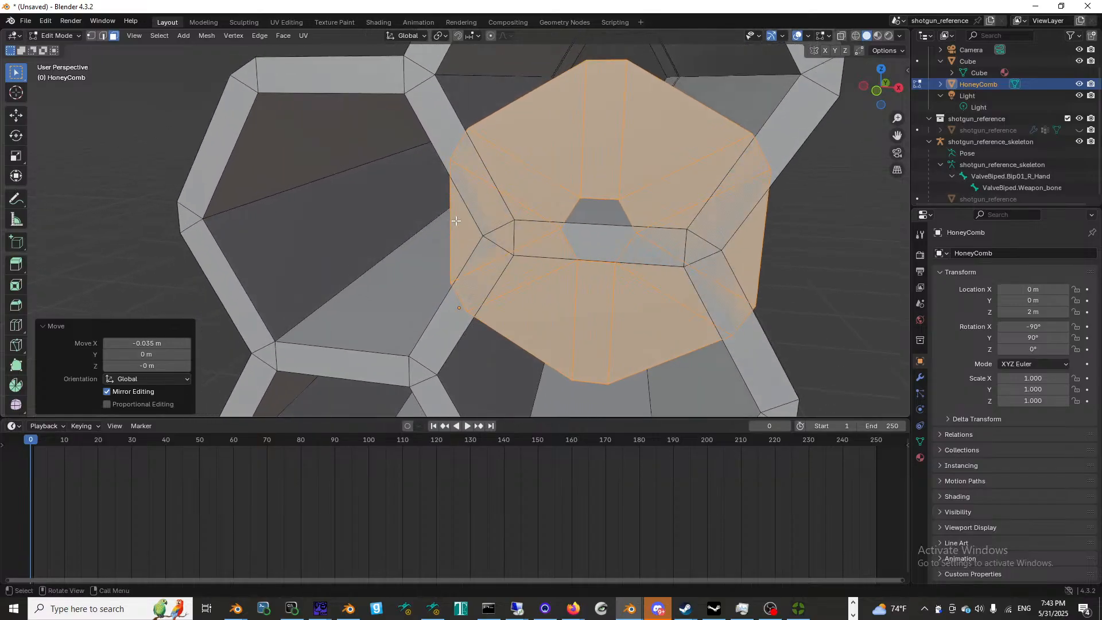
# Try a move of -0.5 m along Z for the selected cell and check its fit in the neighbouring hexagon.
pyautogui.click(152, 365)
pyautogui.click(115, 366)
pyautogui.write('.5')
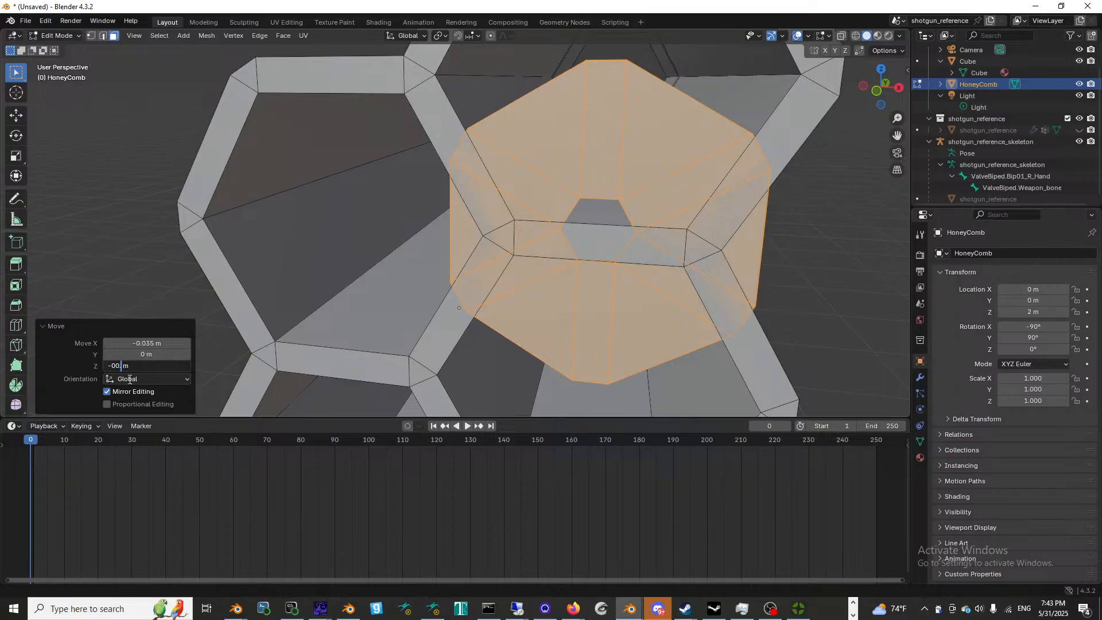
pyautogui.press('Return')
pyautogui.scroll(-4, 536, 310)
pyautogui.moveTo(537, 310); pyautogui.dragTo(564, 307, button='middle')
pyautogui.scroll(2, 564, 307)
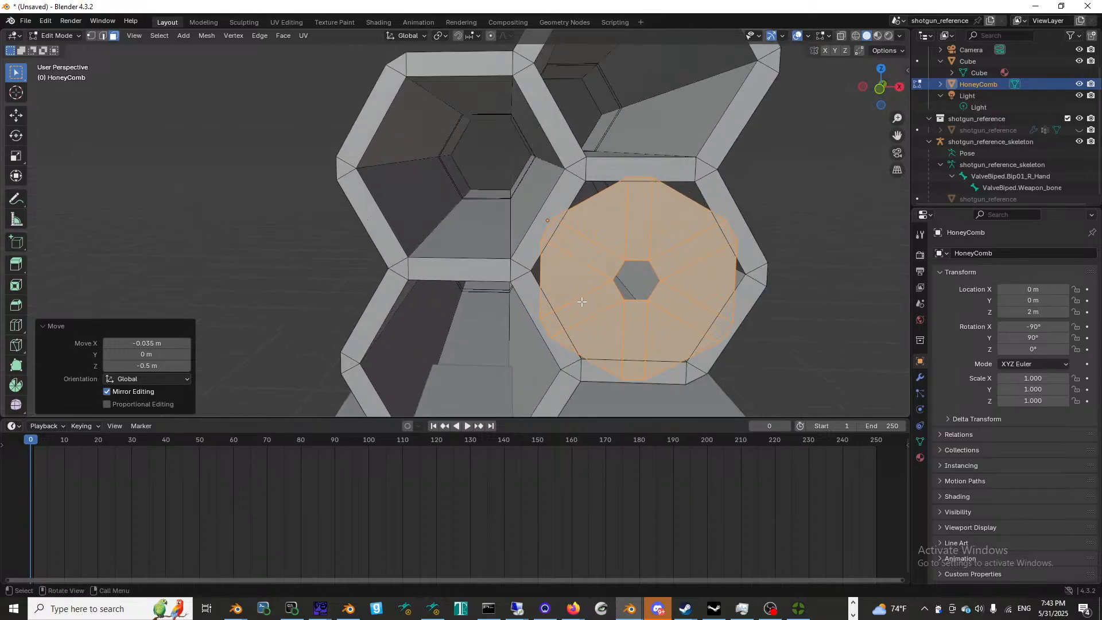
pyautogui.scroll(1, 560, 295)
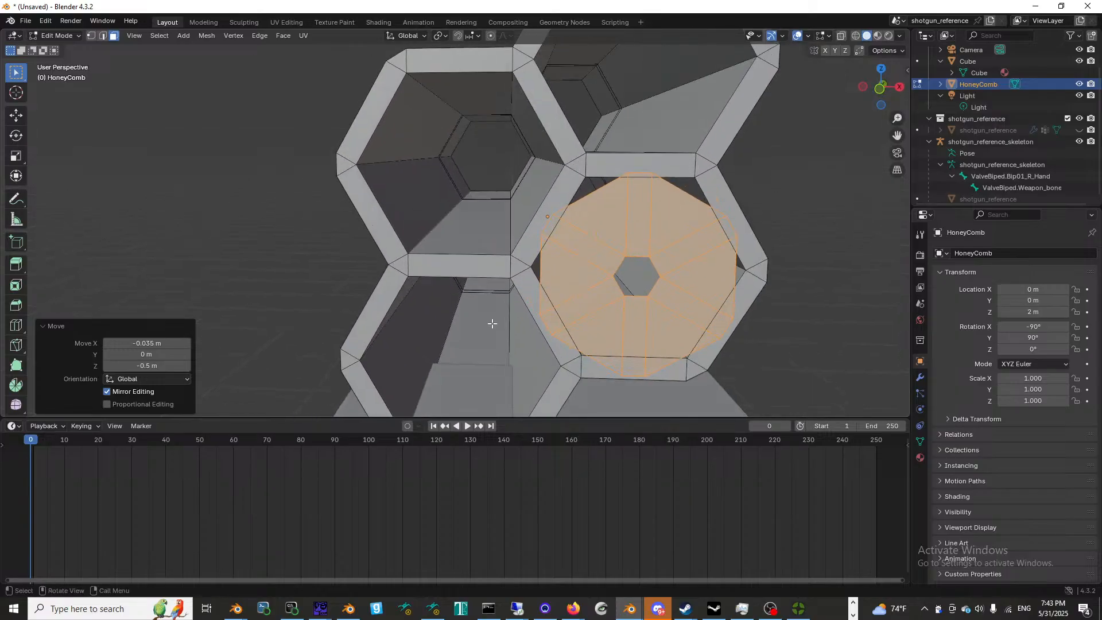
# Set the selected cell's move along Z to -0.45 m.
pyautogui.click(137, 366)
pyautogui.click(120, 366)
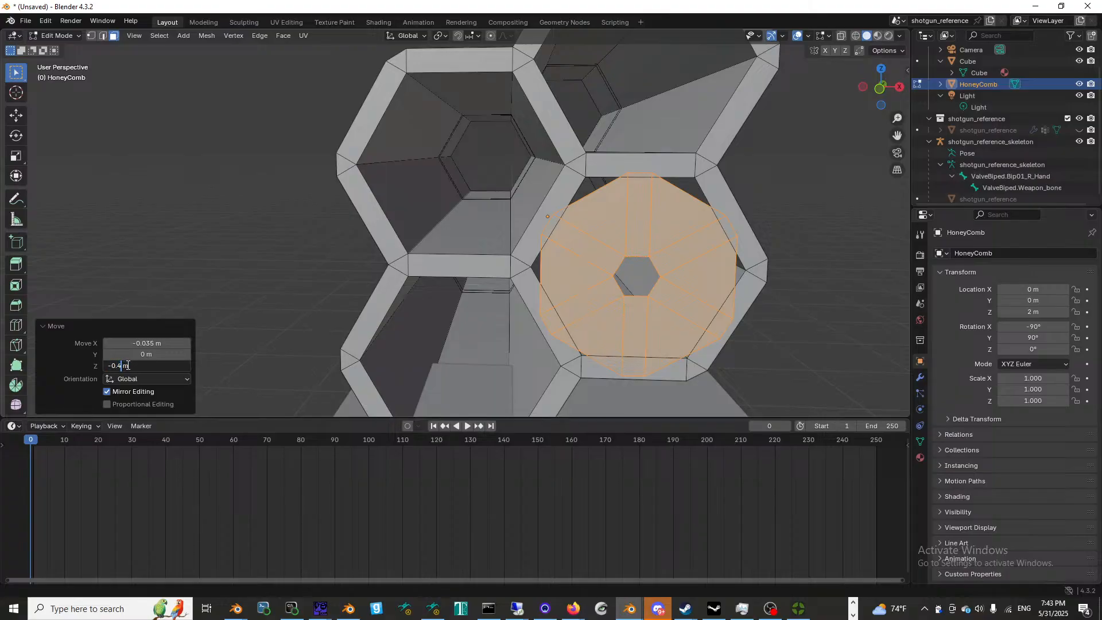
pyautogui.press('Return')
pyautogui.click(126, 368)
pyautogui.click(120, 365)
pyautogui.write('5')
pyautogui.press('Return')
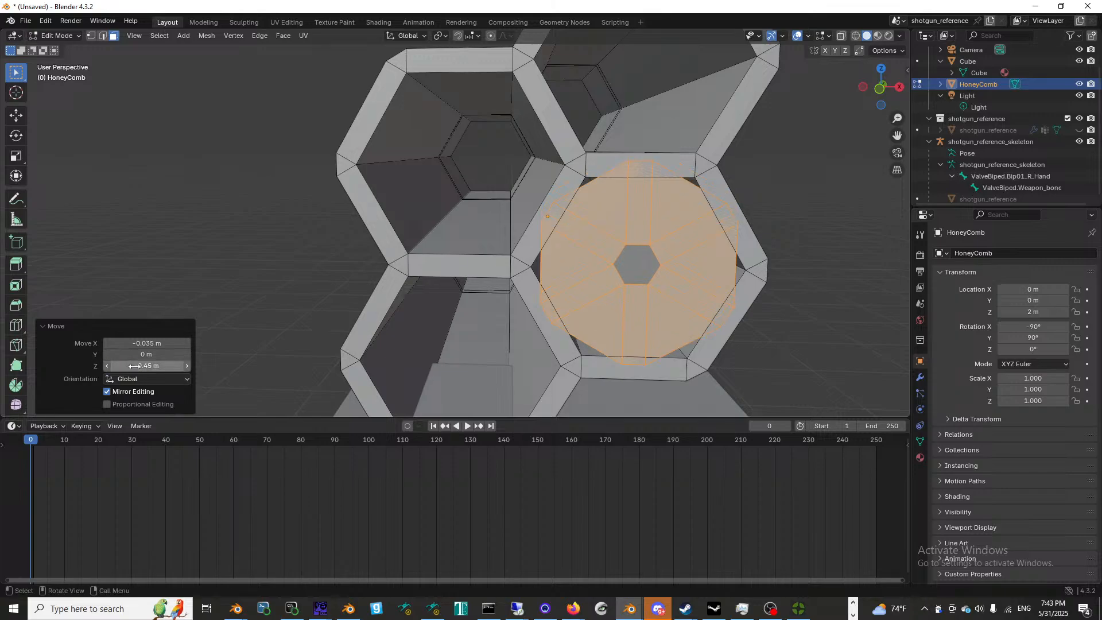
pyautogui.click(142, 365)
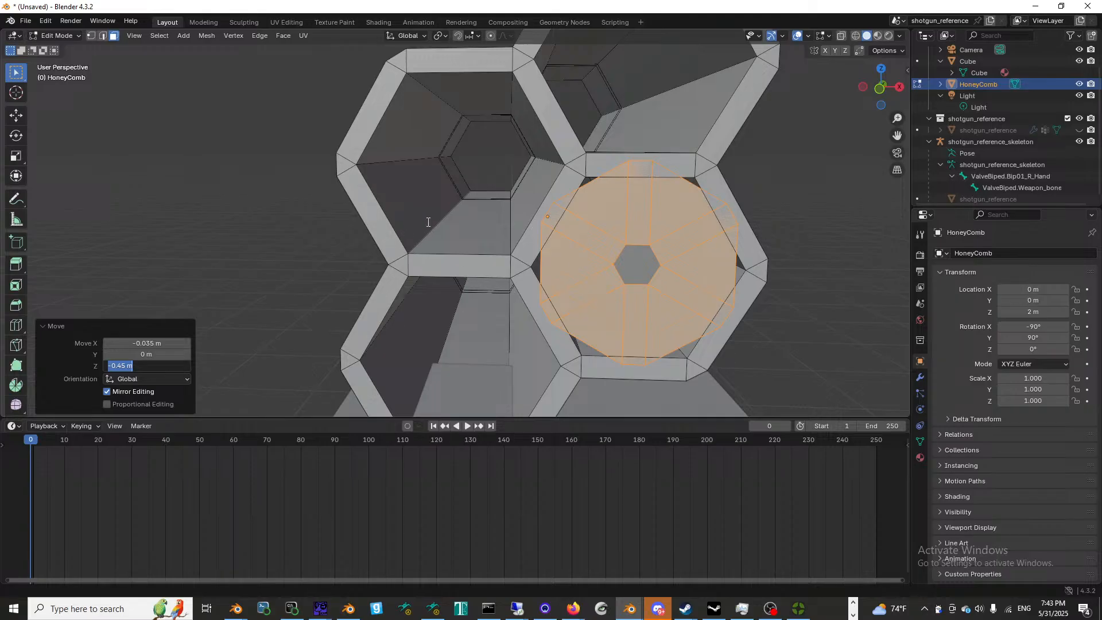
pyautogui.press('Tab')
# Clear the selection, then select the spoked cell's geometry through one of its spoke faces and its linked mesh.
pyautogui.click(315, 248)
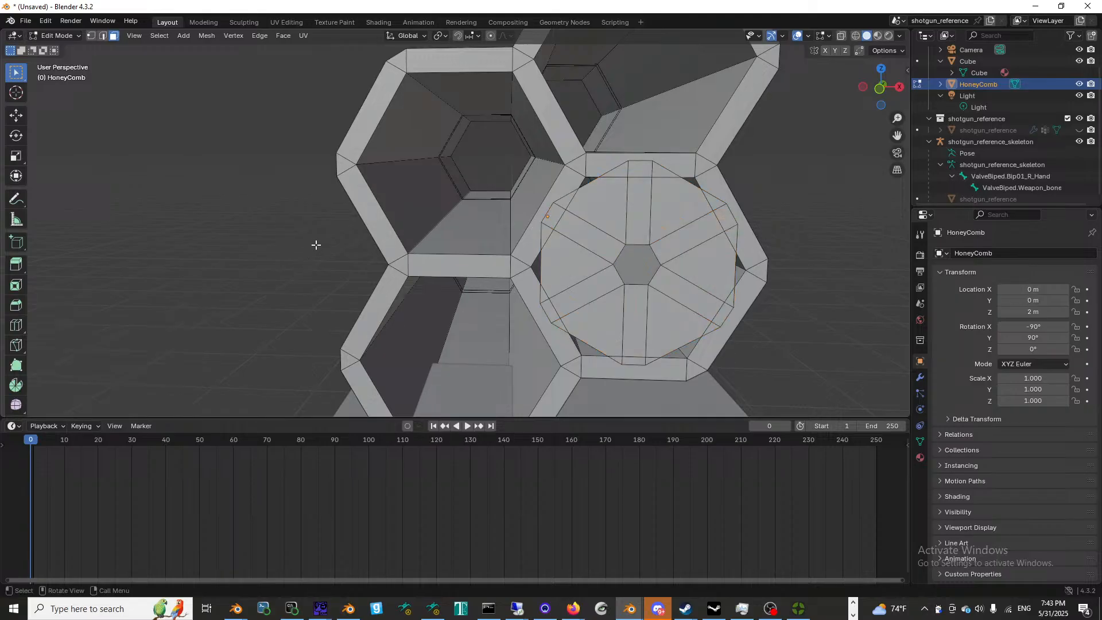
pyautogui.click(594, 243)
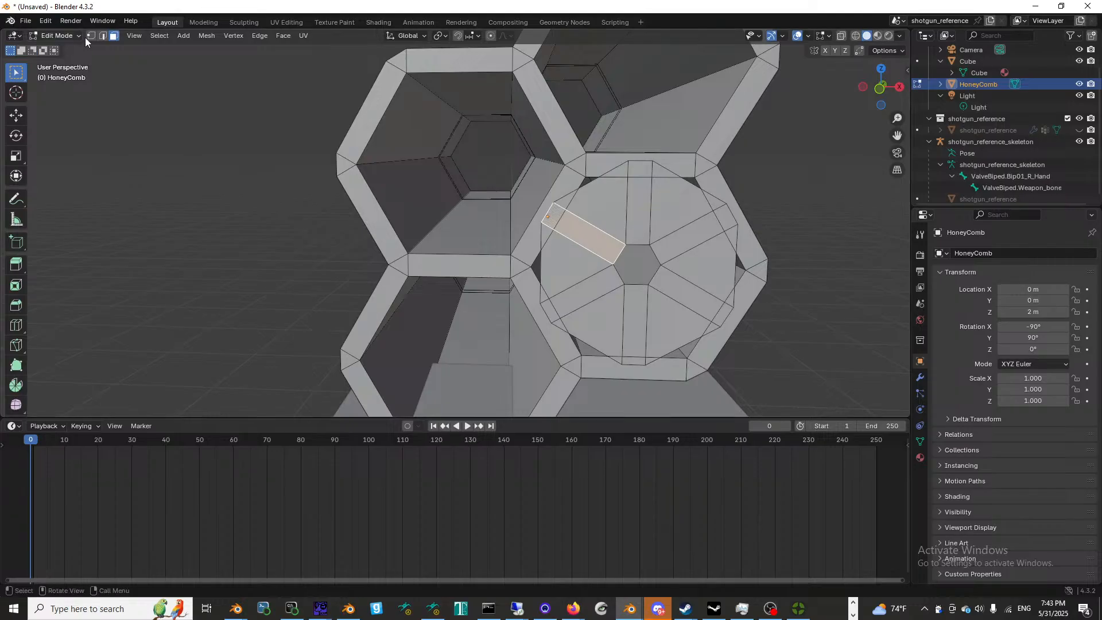
pyautogui.hotkey('ctrl', 'l')
# Try rotating the spoked cell freely and about Z, abandoning each rotation.
pyautogui.press('r')
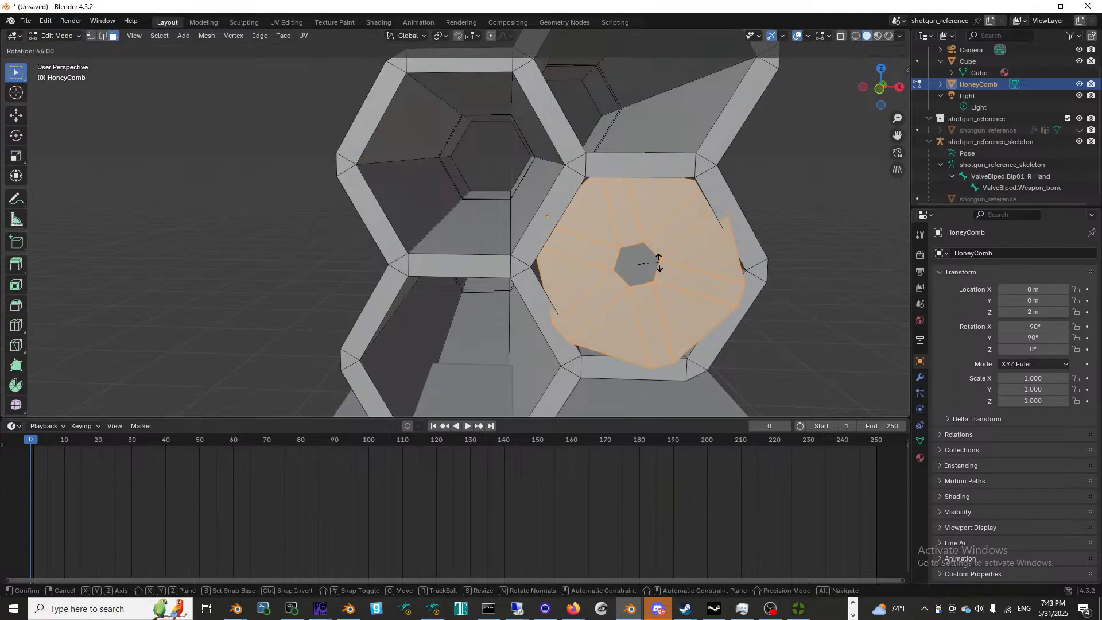
pyautogui.click(657, 263)
pyautogui.hotkey('ctrl', 'z')
pyautogui.press('r')
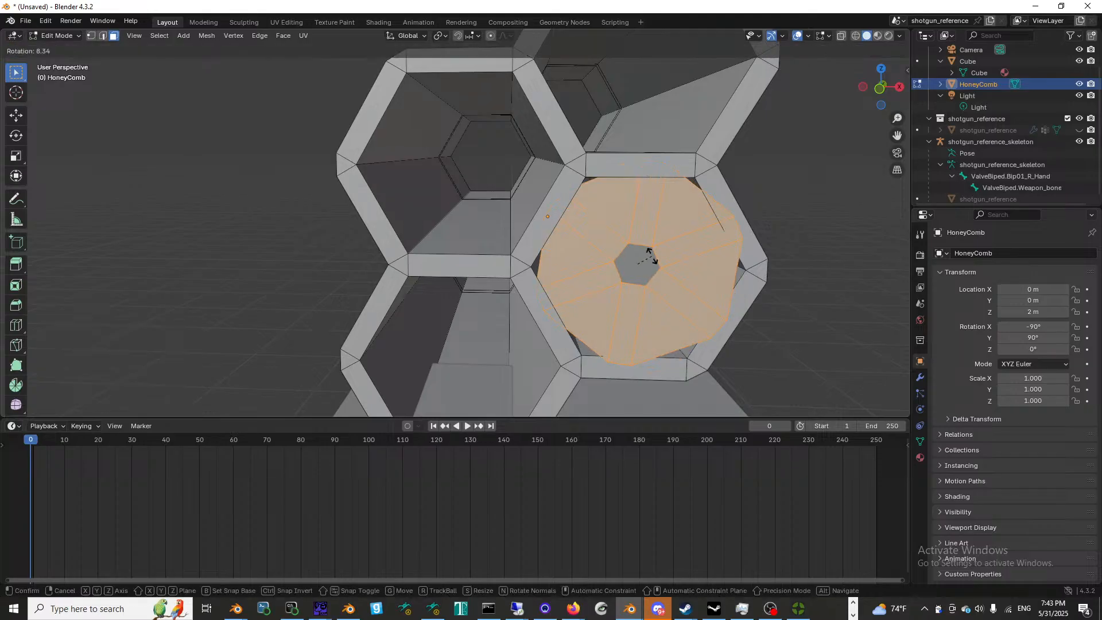
pyautogui.press('z')
pyautogui.rightClick(652, 265)
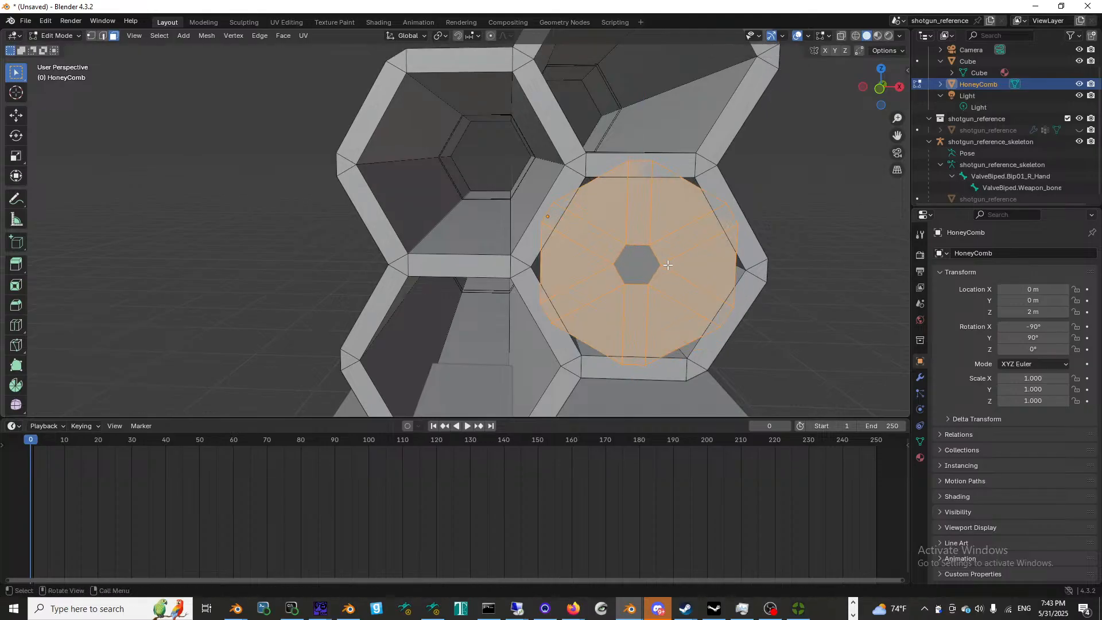
pyautogui.press('r')
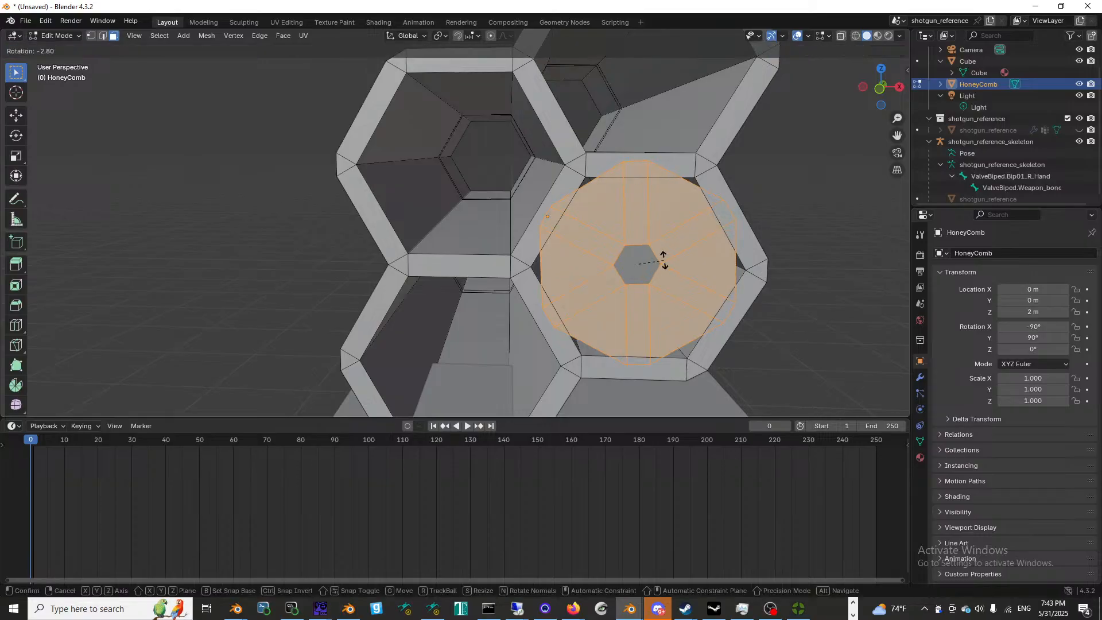
pyautogui.click(667, 267)
pyautogui.hotkey('ctrl', 'z')
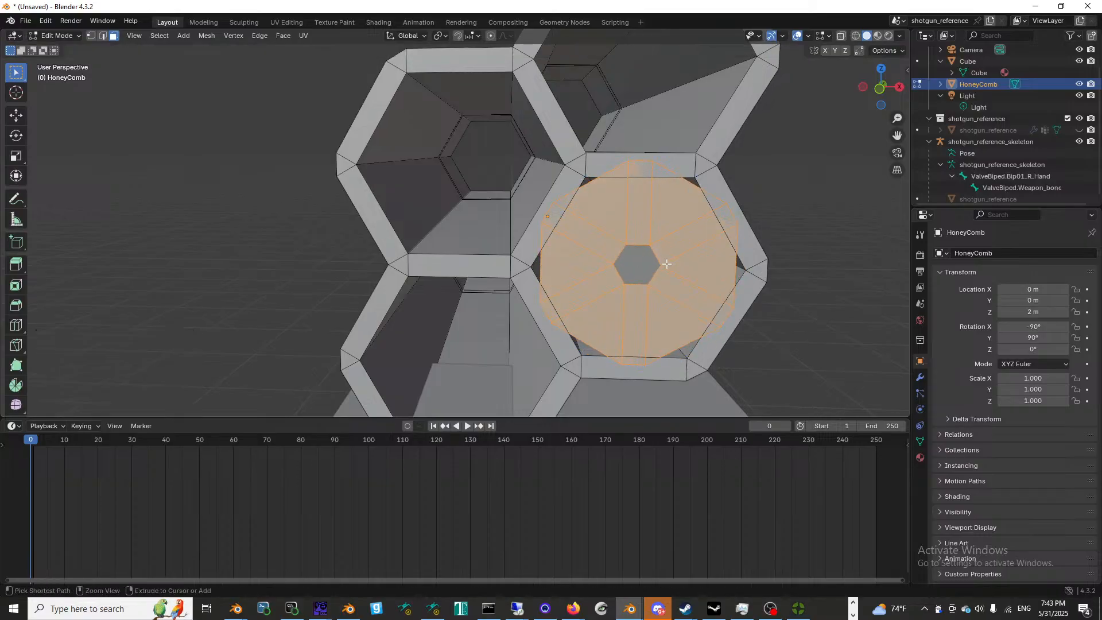
# Try rotating the spoked cell about X and undo the rotation.
pyautogui.press('r')
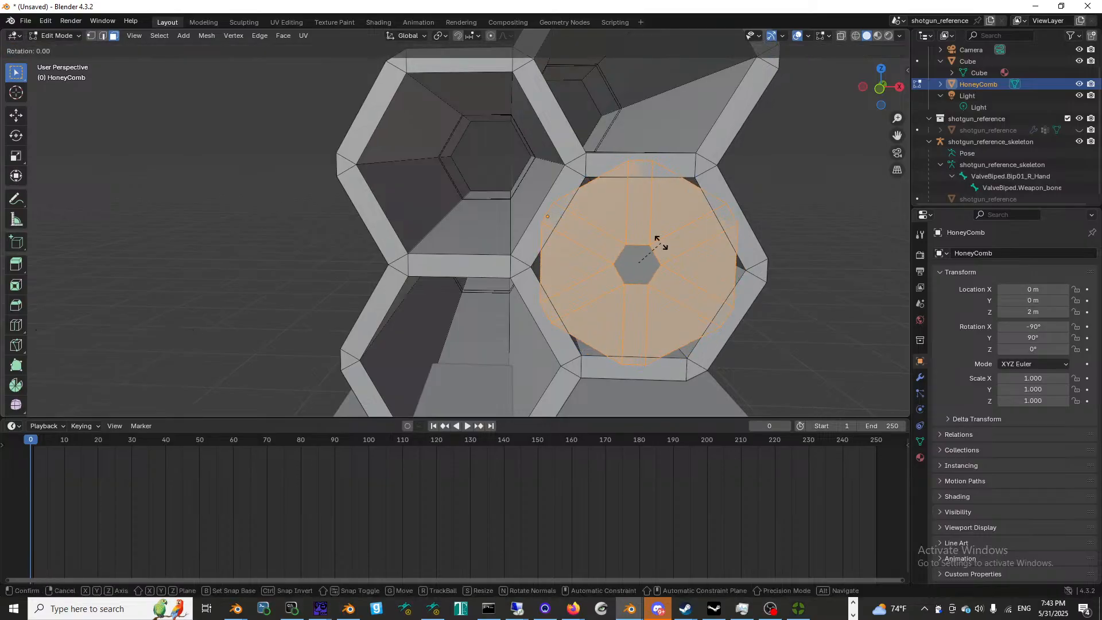
pyautogui.press('x')
pyautogui.click(660, 226)
pyautogui.hotkey('ctrl', 'z')
# Rotate the spoked cell 90° about the global Y axis.
pyautogui.press('r')
pyautogui.press('y')
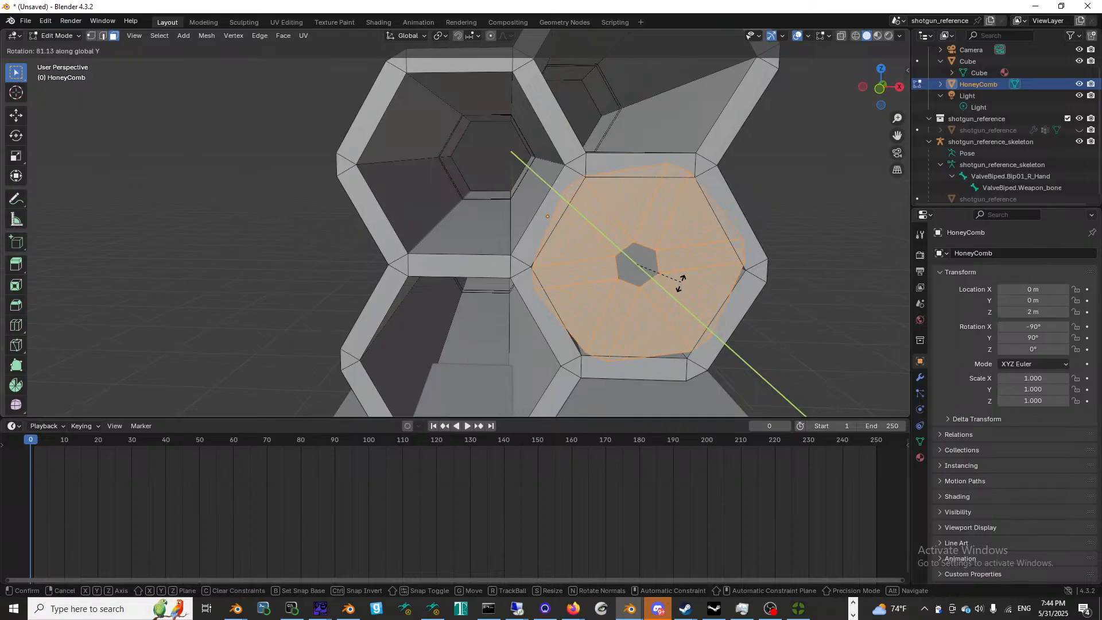
pyautogui.click(675, 288)
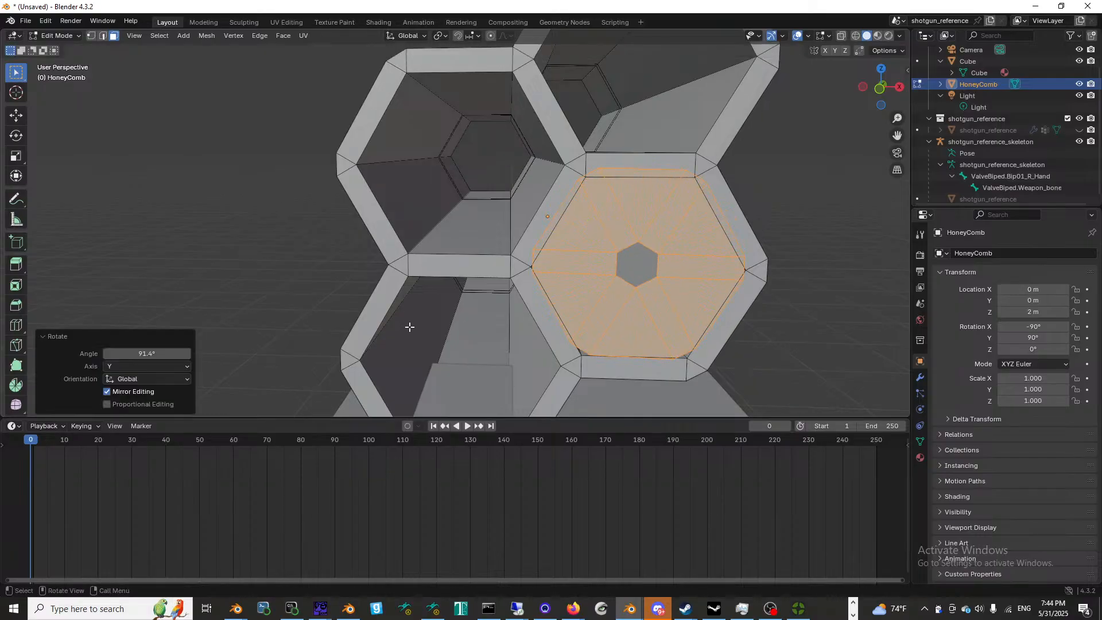
pyautogui.click(168, 355)
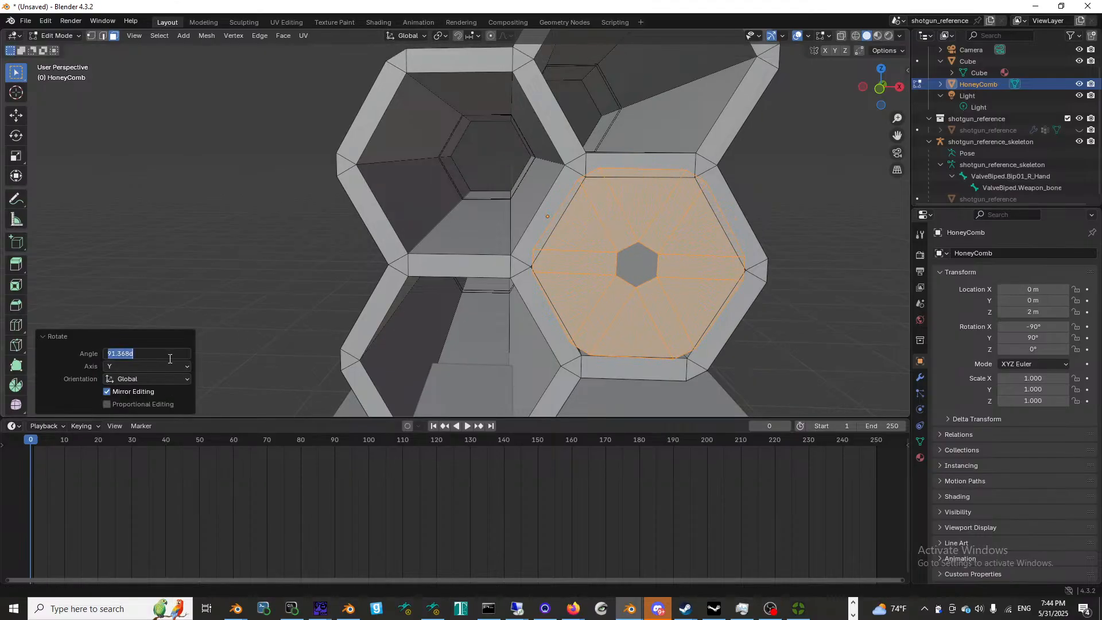
pyautogui.press('Return')
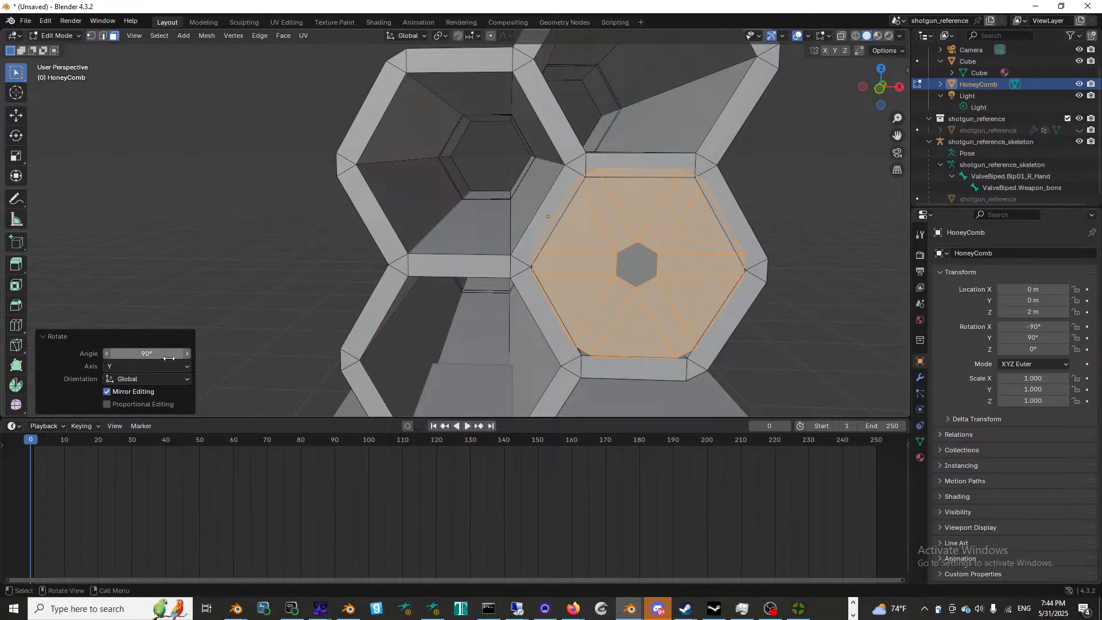
# Move the spoked cell about -0.022 m along Z, with 0 m of movement along X and Y.
pyautogui.scroll(-3, 787, 197)
pyautogui.scroll(6, 700, 292)
pyautogui.moveTo(668, 228); pyautogui.dragTo(670, 233, button='middle')
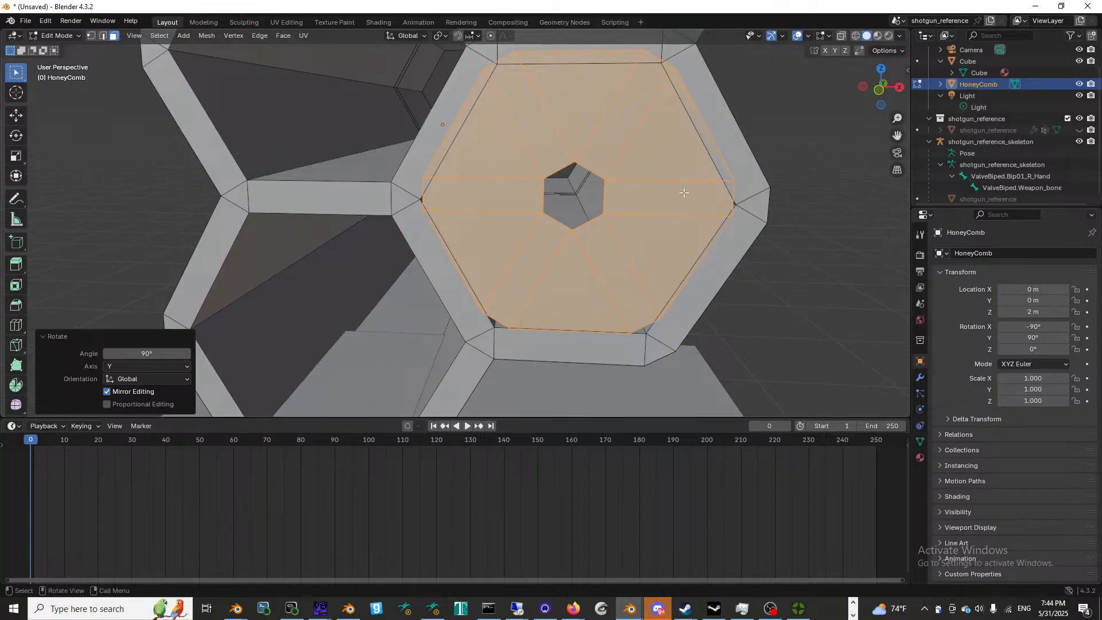
pyautogui.press('g')
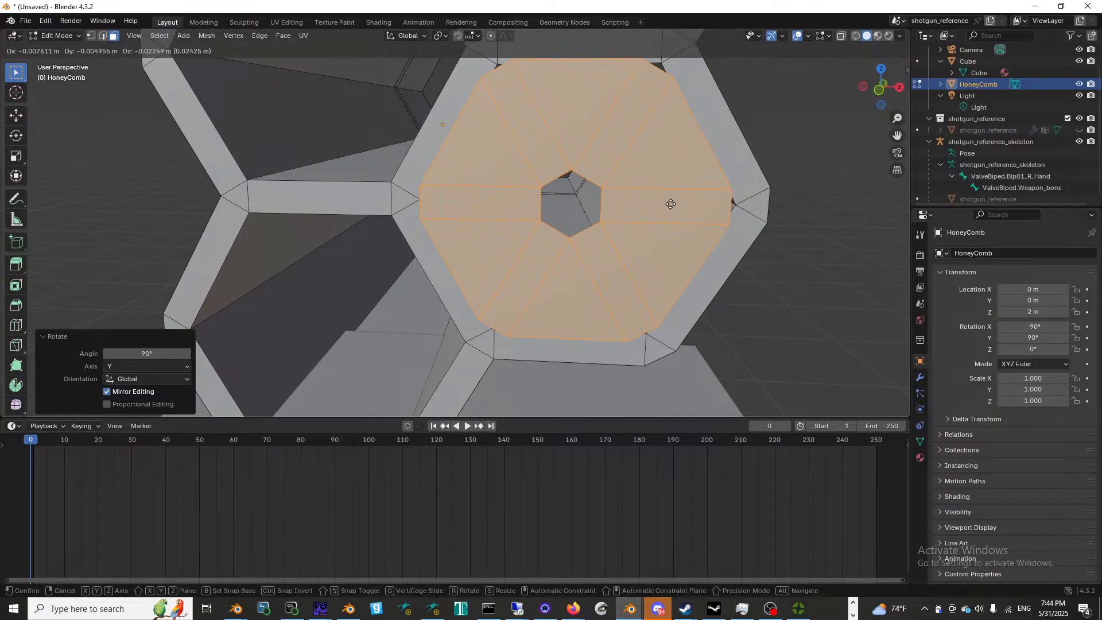
pyautogui.click(670, 206)
pyautogui.click(135, 344)
pyautogui.write('0')
pyautogui.press('Tab')
pyautogui.write('0')
pyautogui.press('Return')
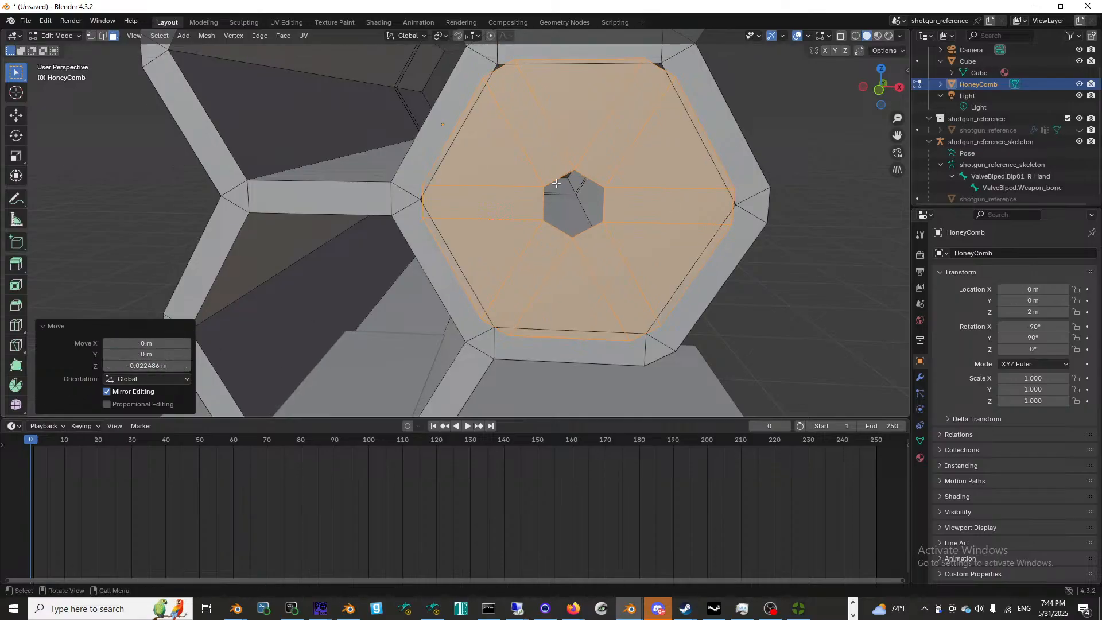
# Extrude the selected spoked cell about 0.34 m along its normal.
pyautogui.moveTo(540, 195); pyautogui.dragTo(519, 197, button='middle')
pyautogui.scroll(2, 411, 210)
pyautogui.scroll(-3, 411, 211)
pyautogui.moveTo(411, 211); pyautogui.dragTo(439, 208, button='middle')
pyautogui.press('e')
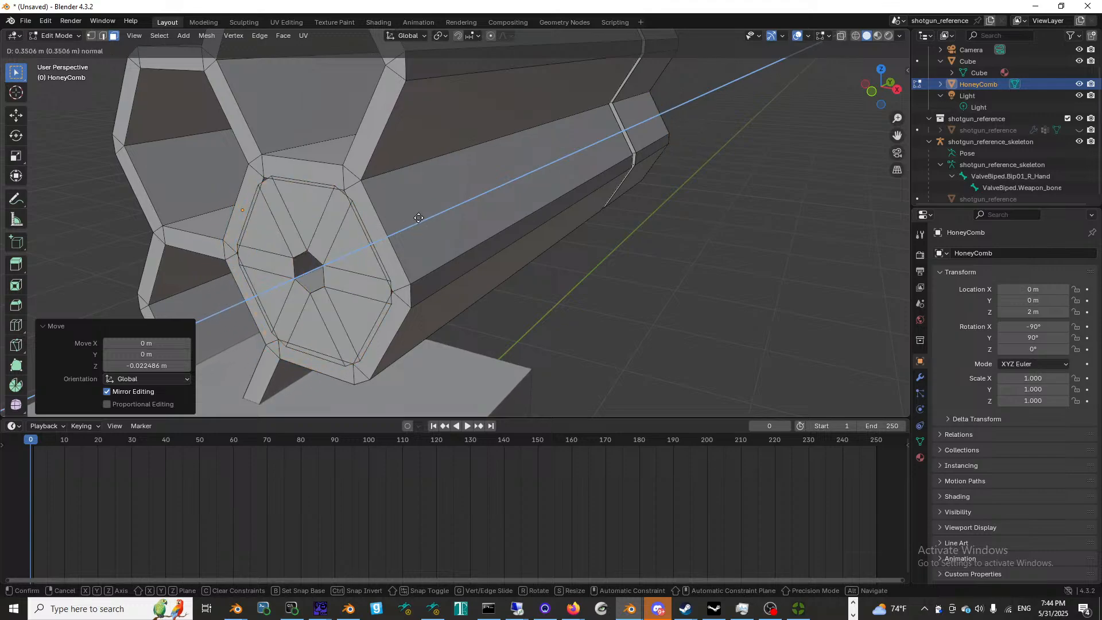
pyautogui.click(418, 218)
# Select the six front spoke faces radiating from the cell's central hole.
pyautogui.moveTo(418, 218); pyautogui.dragTo(443, 237, button='middle')
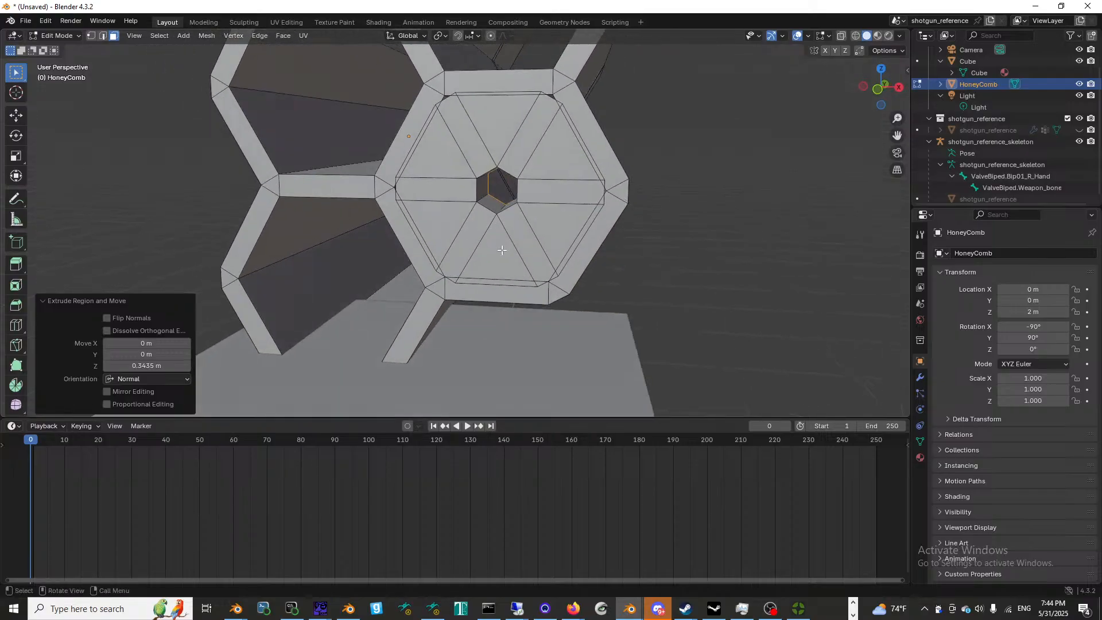
pyautogui.click(504, 245)
pyautogui.click(526, 239)
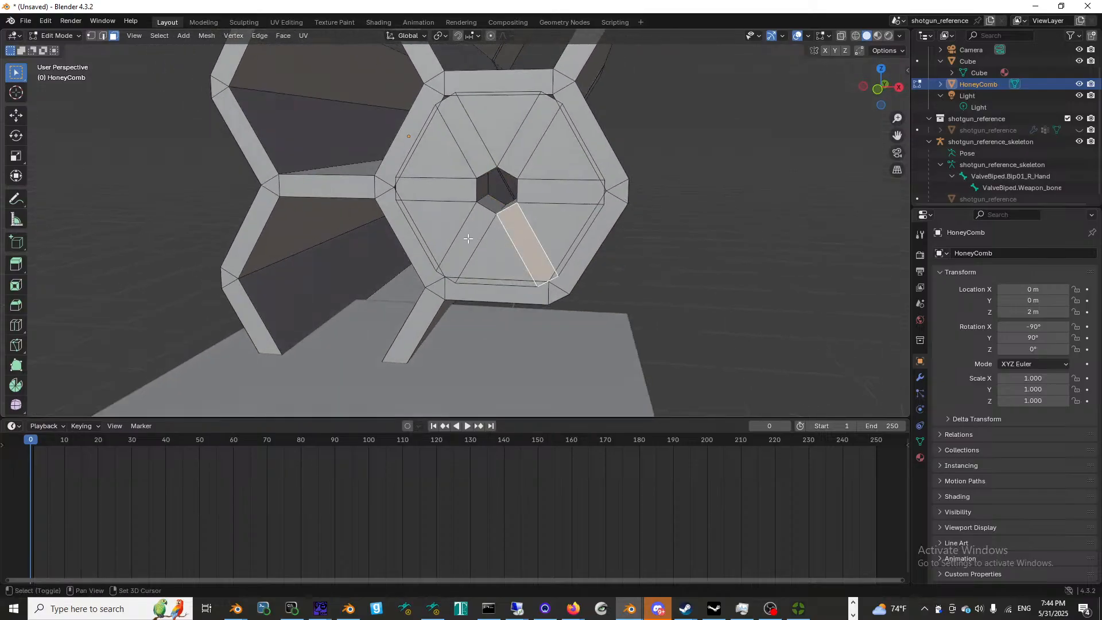
pyautogui.keyDown('shift'); pyautogui.click(474, 239); pyautogui.keyUp('shift')
pyautogui.keyDown('shift'); pyautogui.click(551, 202); pyautogui.keyUp('shift')
pyautogui.keyDown('shift'); pyautogui.click(518, 136); pyautogui.keyUp('shift')
pyautogui.keyDown('shift'); pyautogui.click(462, 138); pyautogui.keyUp('shift')
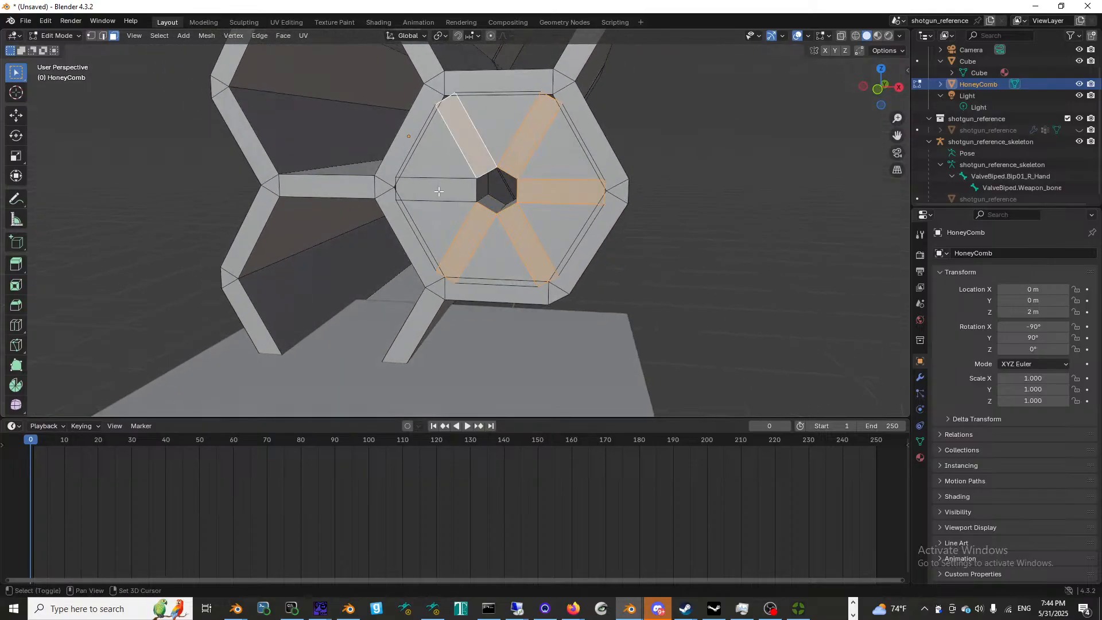
pyautogui.keyDown('shift'); pyautogui.click(439, 191); pyautogui.keyUp('shift')
# Add the front rim faces of the hexagon surrounding the spokes to the selection.
pyautogui.keyDown('shift'); pyautogui.click(427, 117); pyautogui.keyUp('shift')
pyautogui.keyDown('shift'); pyautogui.click(469, 88); pyautogui.keyUp('shift')
pyautogui.keyDown('shift'); pyautogui.click(579, 138); pyautogui.keyUp('shift')
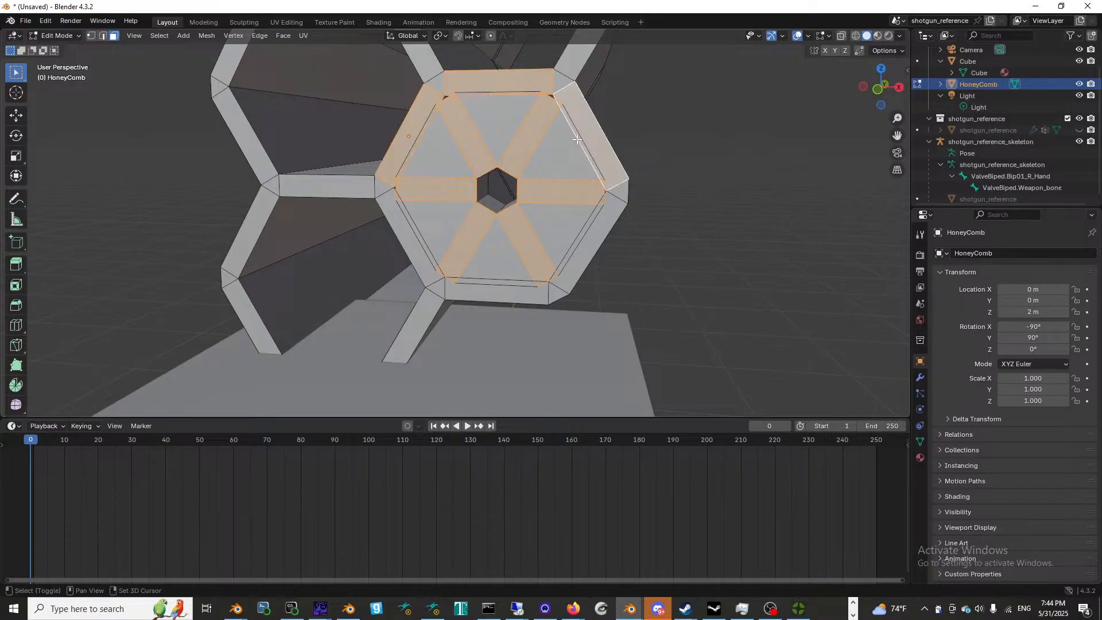
pyautogui.keyDown('shift'); pyautogui.click(591, 241); pyautogui.keyUp('shift')
pyautogui.keyDown('shift'); pyautogui.click(606, 201); pyautogui.keyUp('shift')
pyautogui.keyDown('shift'); pyautogui.click(552, 295); pyautogui.keyUp('shift')
pyautogui.keyDown('shift'); pyautogui.click(503, 299); pyautogui.keyUp('shift')
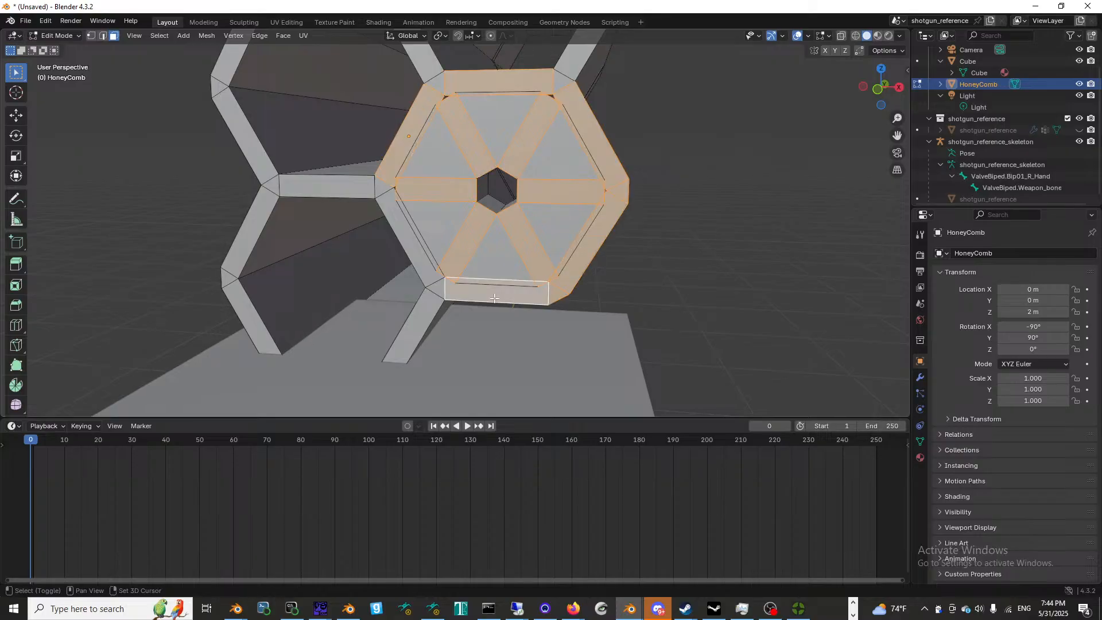
pyautogui.keyDown('shift'); pyautogui.click(434, 289); pyautogui.keyUp('shift')
pyautogui.keyDown('shift'); pyautogui.click(425, 276); pyautogui.keyUp('shift')
# Add the visible front rim faces of the lower-left open cell, including its shared upper wall, to the selection.
pyautogui.keyDown('shift'); pyautogui.click(419, 311); pyautogui.keyUp('shift')
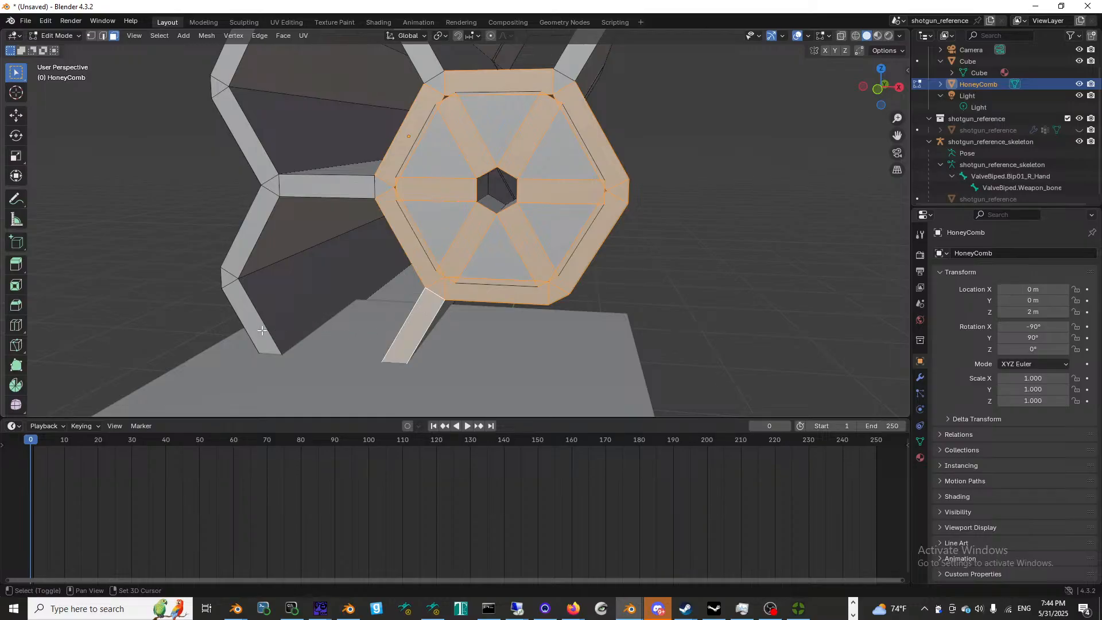
pyautogui.keyDown('shift'); pyautogui.click(268, 330); pyautogui.keyUp('shift')
pyautogui.keyDown('shift'); pyautogui.click(230, 277); pyautogui.keyUp('shift')
pyautogui.keyDown('shift'); pyautogui.click(251, 232); pyautogui.keyUp('shift')
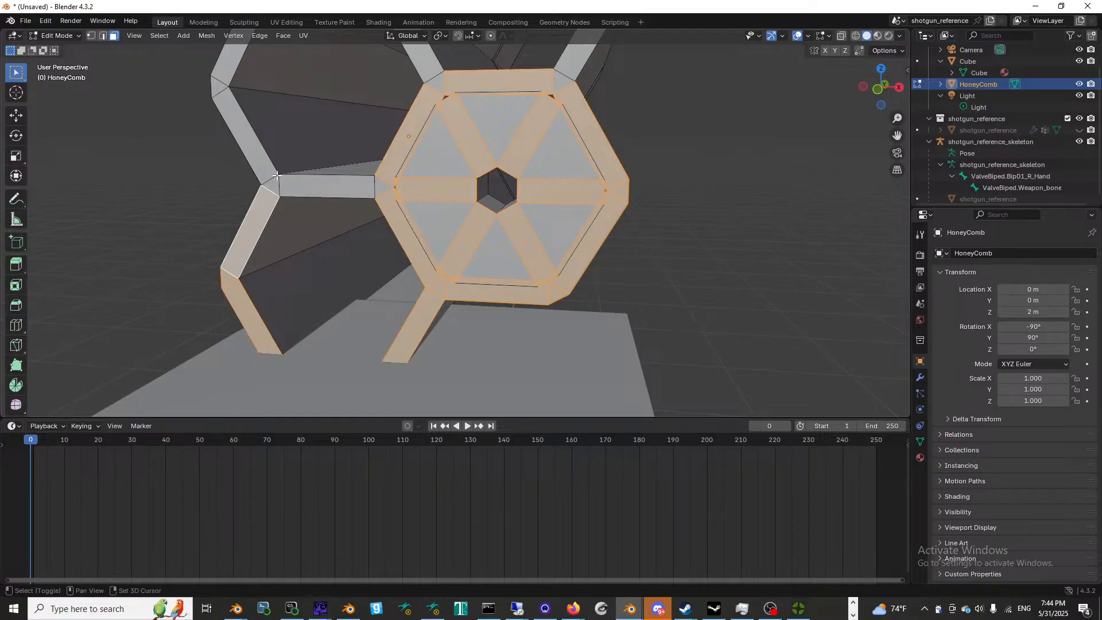
pyautogui.keyDown('shift'); pyautogui.click(321, 185); pyautogui.keyUp('shift')
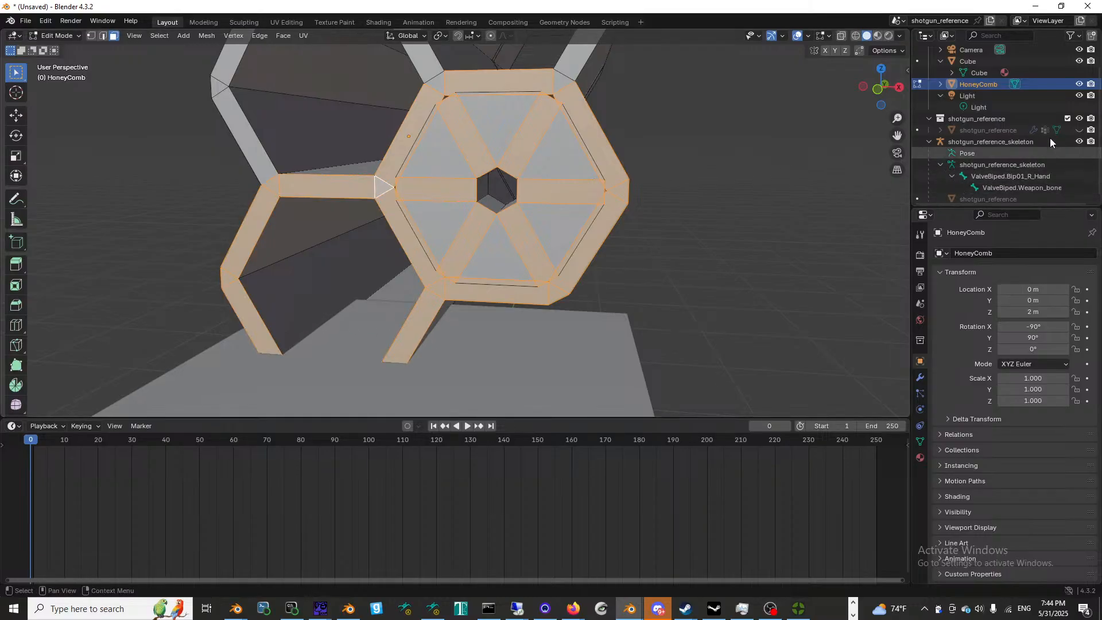
# Hide the Cube object and add the bottom front rim face of the lower-left cell to the selection.
pyautogui.scroll(2, 1042, 138)
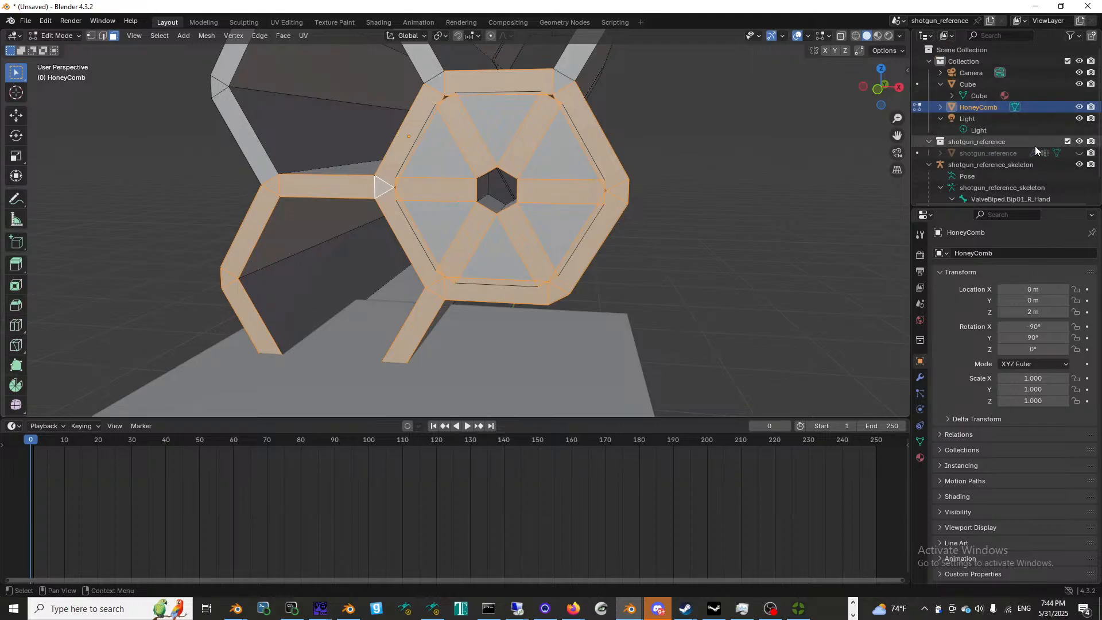
pyautogui.click(1079, 85)
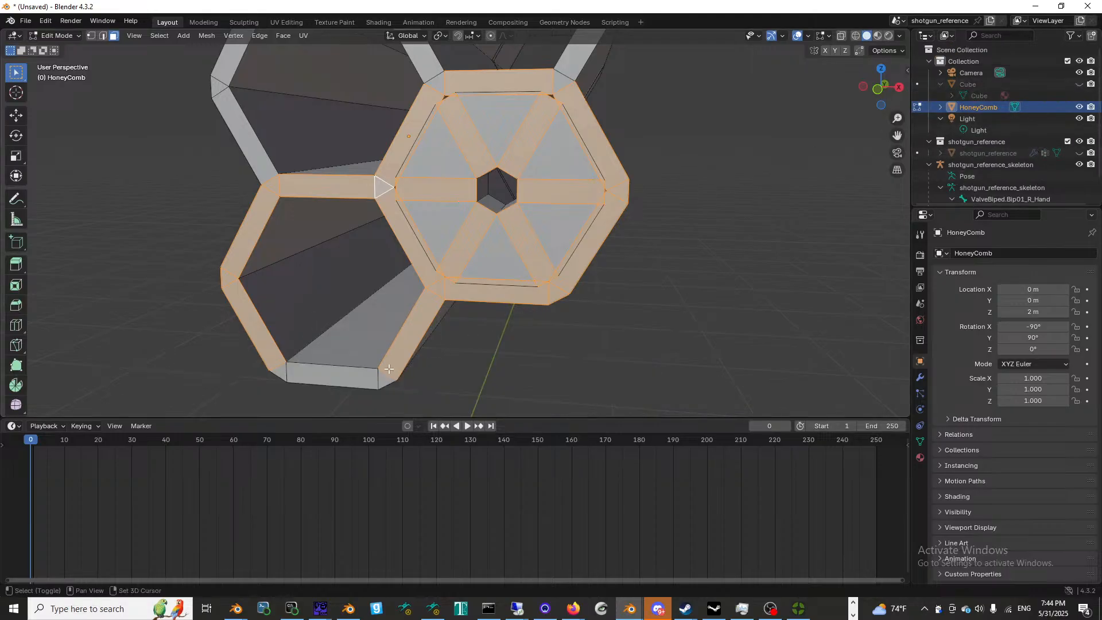
pyautogui.keyDown('shift'); pyautogui.click(345, 376); pyautogui.keyUp('shift')
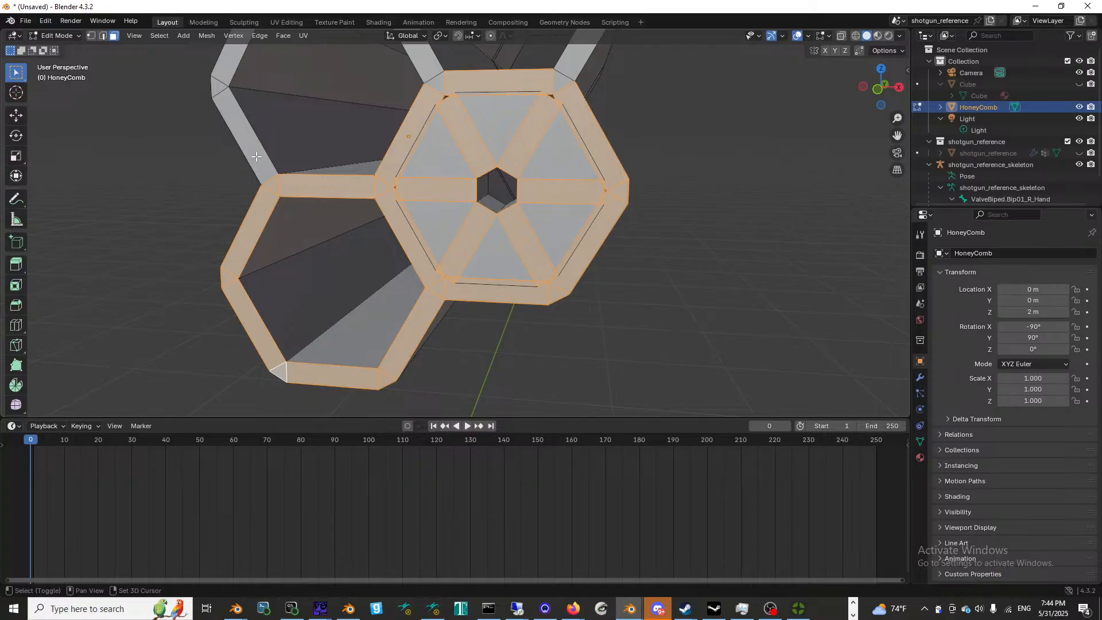
# Add the front rim faces of the upper-left cell's top wall and the top cell's walls to the selection.
pyautogui.scroll(-5, 373, 136)
pyautogui.moveTo(374, 135); pyautogui.dragTo(476, 232, button='middle')
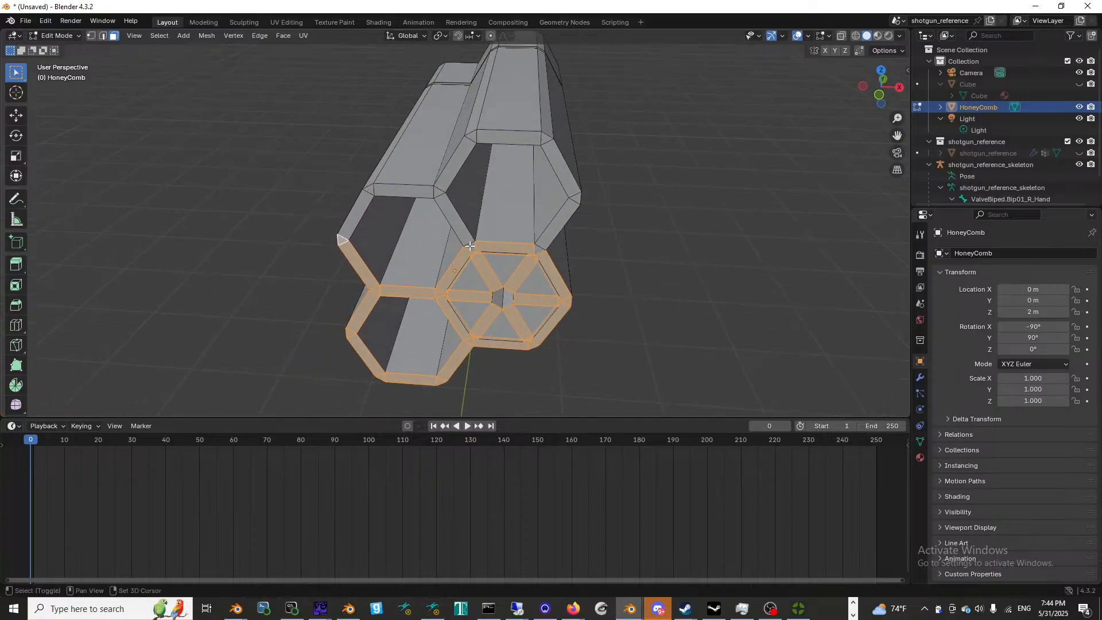
pyautogui.keyDown('shift'); pyautogui.click(455, 229); pyautogui.keyUp('shift')
pyautogui.keyDown('shift'); pyautogui.click(423, 192); pyautogui.keyUp('shift')
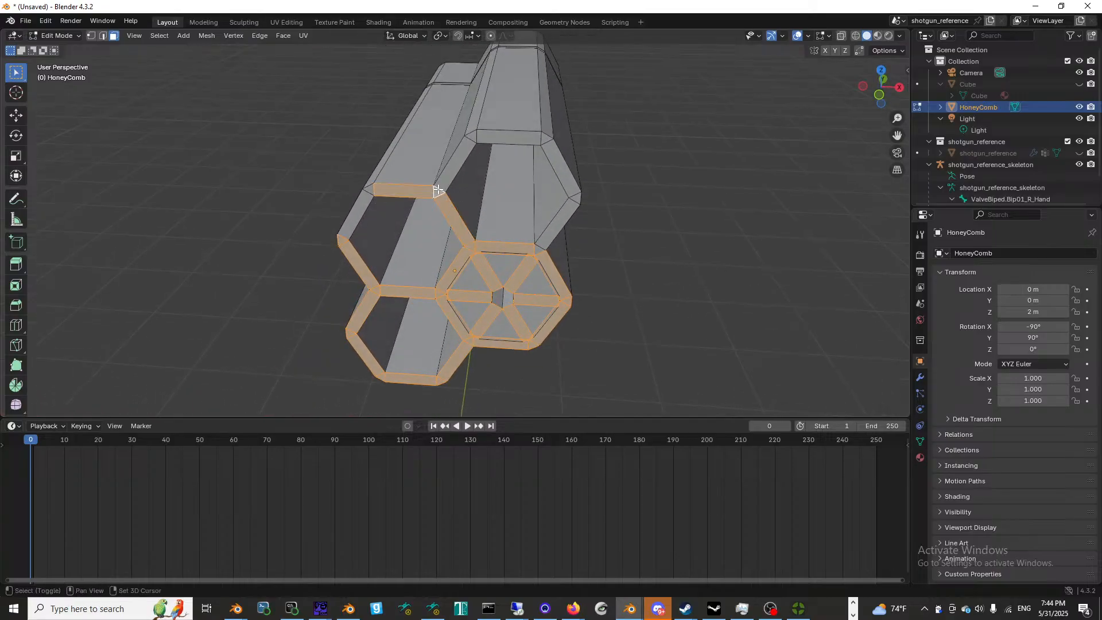
pyautogui.keyDown('shift'); pyautogui.click(456, 166); pyautogui.keyUp('shift')
pyautogui.keyDown('shift'); pyautogui.click(508, 137); pyautogui.keyUp('shift')
pyautogui.keyDown('shift'); pyautogui.click(560, 169); pyautogui.keyUp('shift')
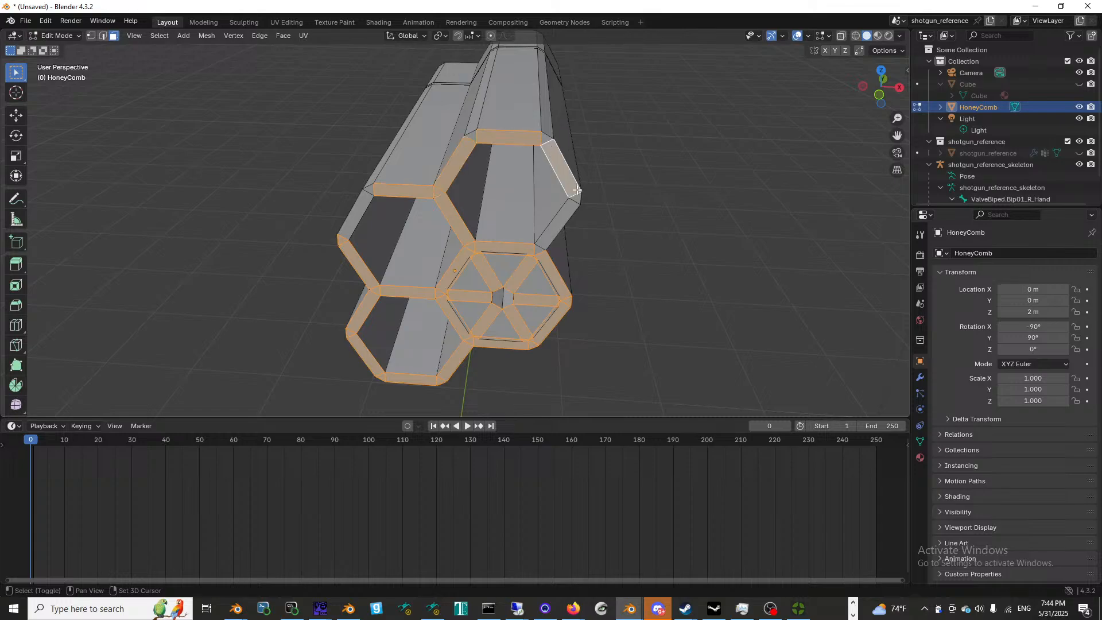
# Add the remaining corner faces of the top and upper-left cells' front rims to the selection.
pyautogui.scroll(3, 565, 225)
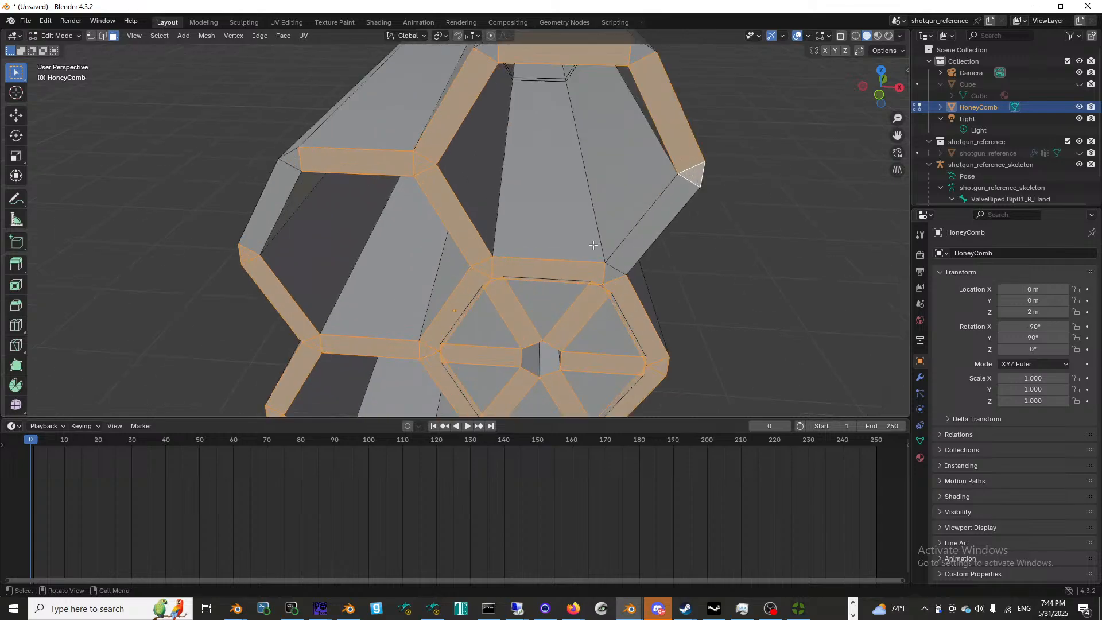
pyautogui.keyDown('shift'); pyautogui.click(610, 276); pyautogui.keyUp('shift')
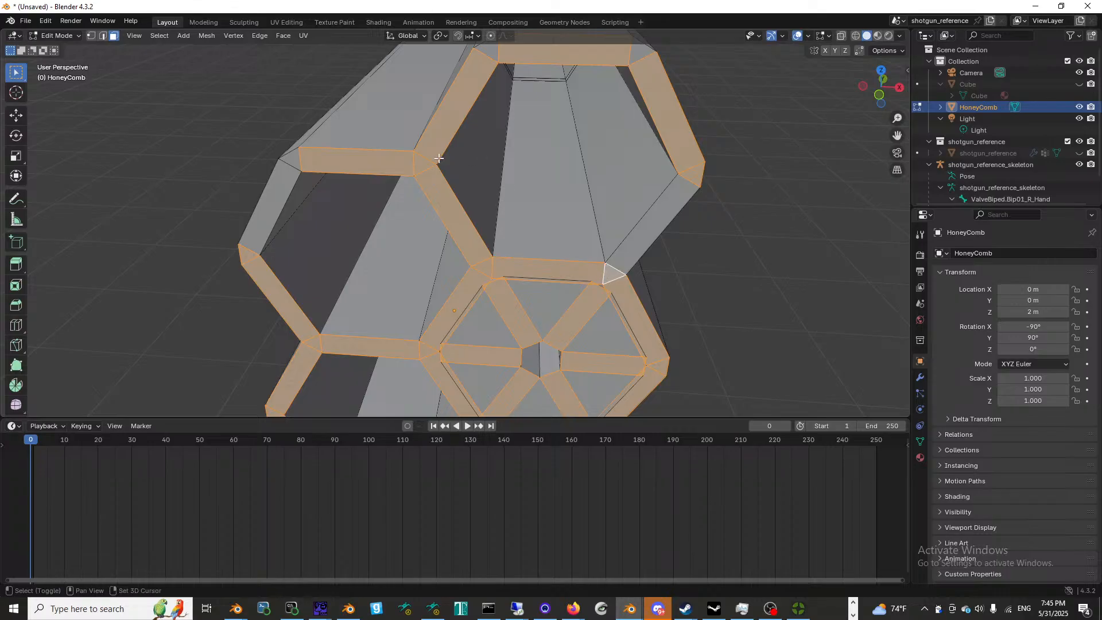
pyautogui.keyDown('shift'); pyautogui.click(486, 55); pyautogui.keyUp('shift')
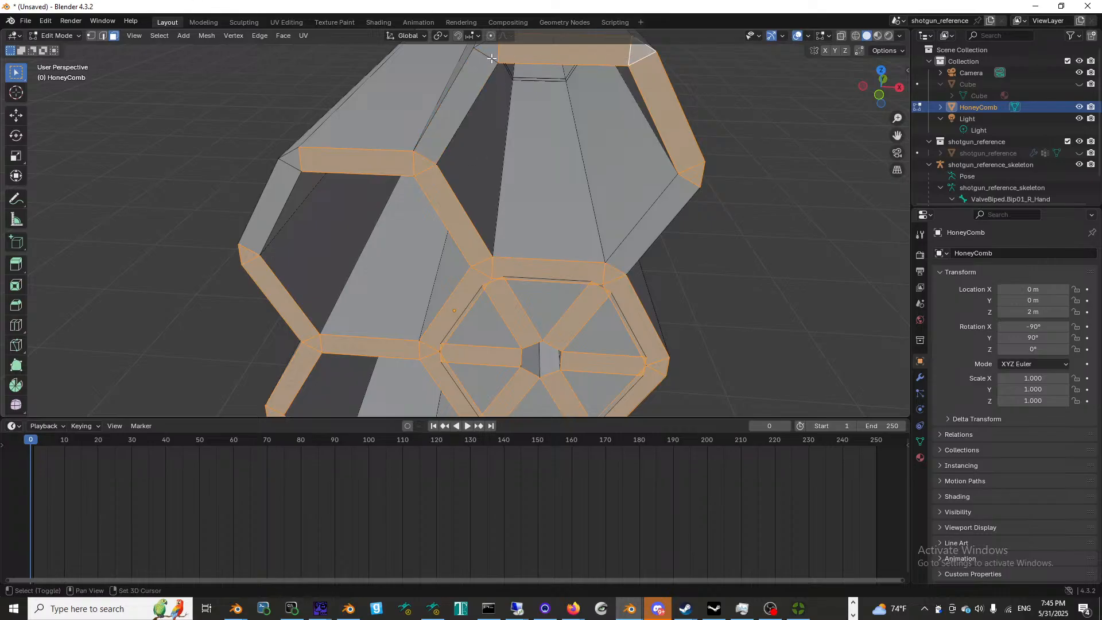
pyautogui.keyDown('shift'); pyautogui.click(469, 93); pyautogui.keyUp('shift')
pyautogui.keyDown('shift'); pyautogui.click(285, 168); pyautogui.keyUp('shift')
# Extrude the selected front faces about 0.647 m along their normal.
pyautogui.moveTo(271, 226); pyautogui.dragTo(347, 230, button='middle')
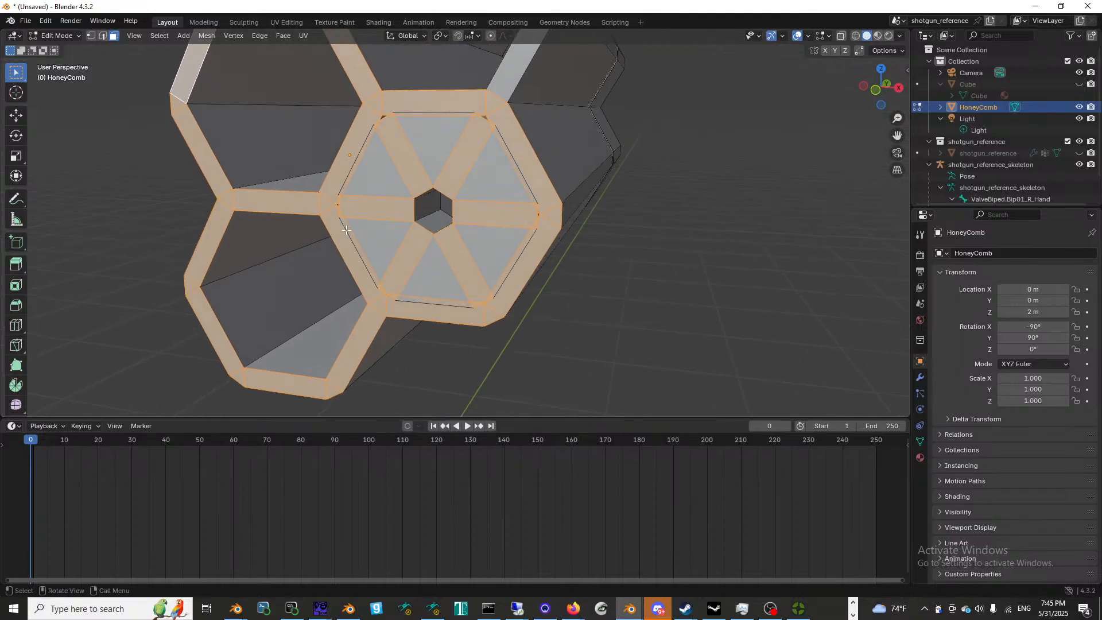
pyautogui.press('e')
pyautogui.click(263, 253)
pyautogui.scroll(-6, 263, 252)
pyautogui.moveTo(264, 253); pyautogui.dragTo(417, 146, button='middle')
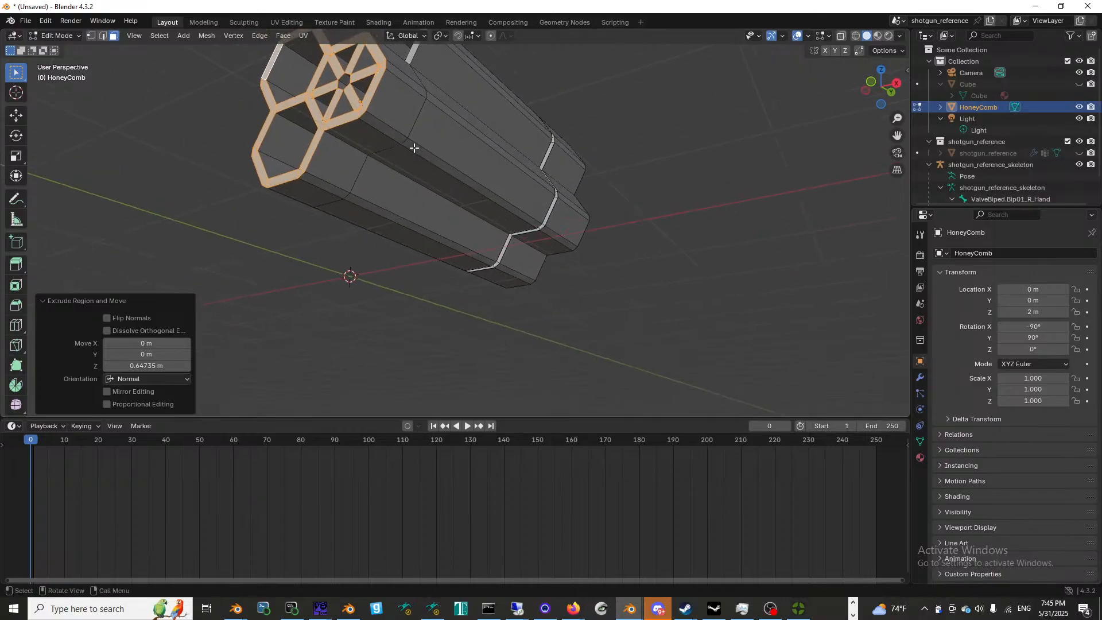
# Move the underside face of the spoked cell's new front section about -0.372 m along Z, with 0 m along X and Y.
pyautogui.click(357, 138)
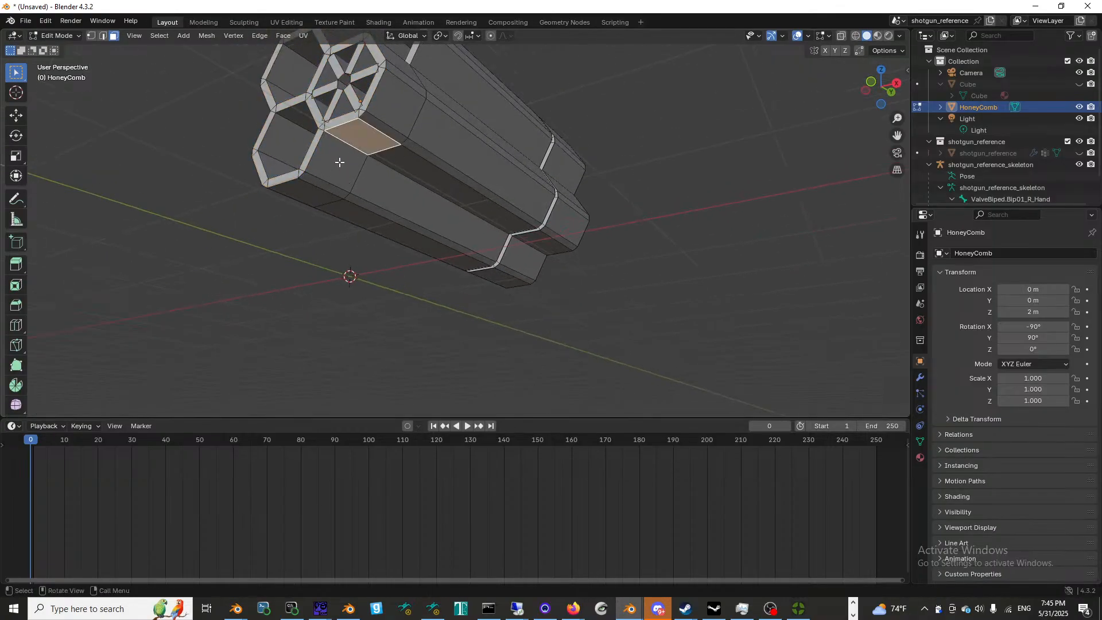
pyautogui.press('g')
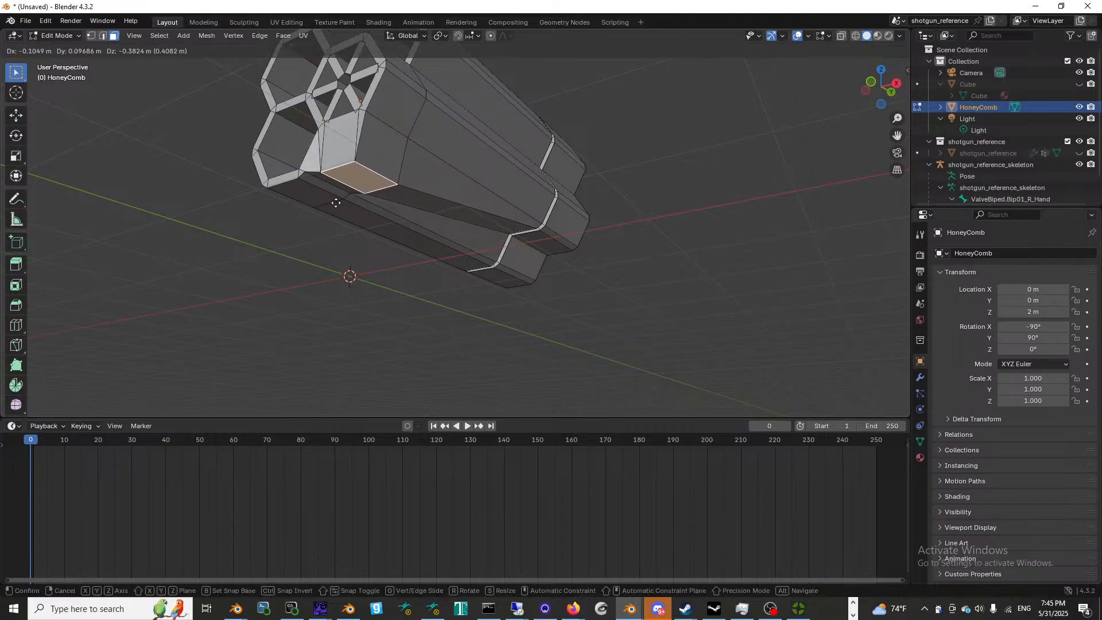
pyautogui.click(333, 202)
pyautogui.click(155, 343)
pyautogui.write('0')
pyautogui.press('Return')
pyautogui.click(146, 353)
pyautogui.write('0')
pyautogui.press('Return')
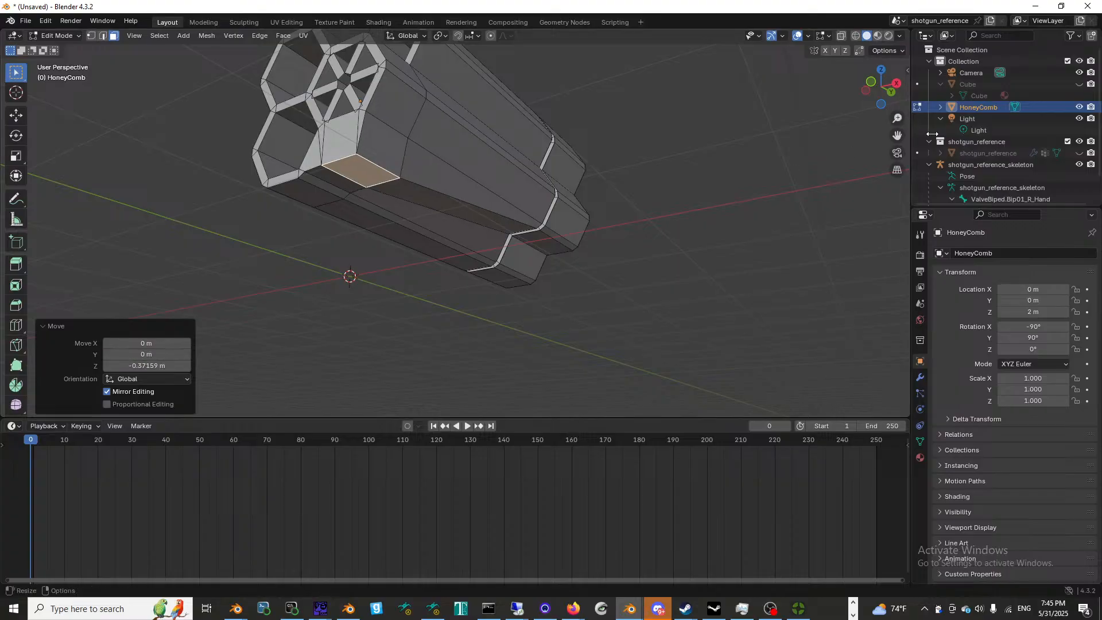
# Show the selection's transform values and check the local median Z of the lowered face and the lower-left cell's underside face.
pyautogui.click(906, 70)
pyautogui.scroll(5, 459, 139)
pyautogui.moveTo(457, 140)
pyautogui.mouseDown(button='middle')
pyautogui.moveTo(485, 156)
pyautogui.moveTo(473, 151)
pyautogui.mouseUp(button='middle')
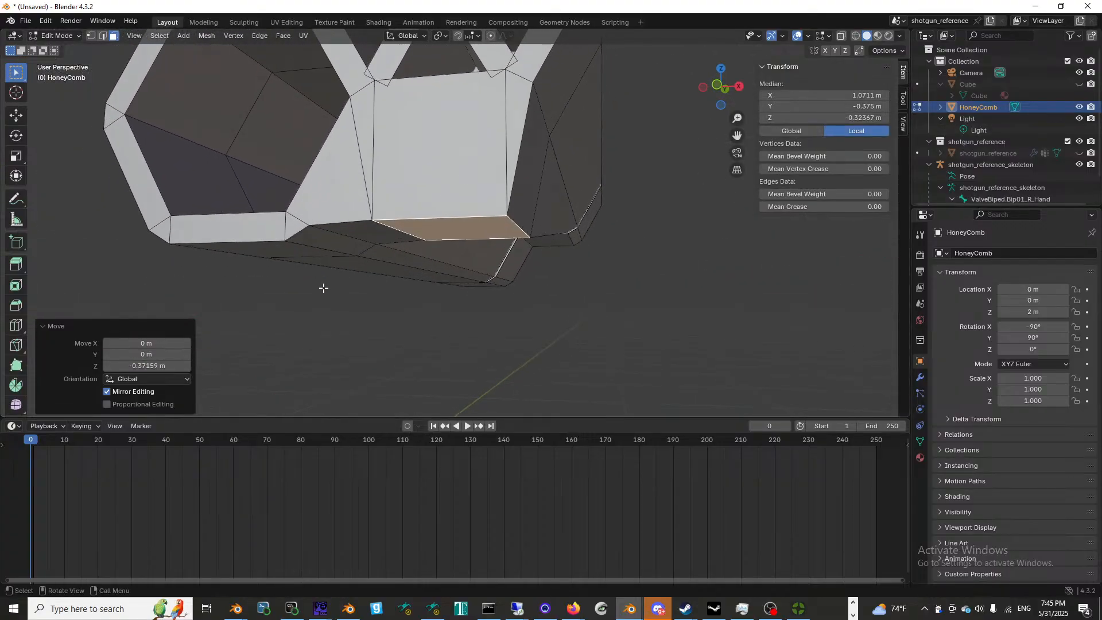
pyautogui.click(265, 248)
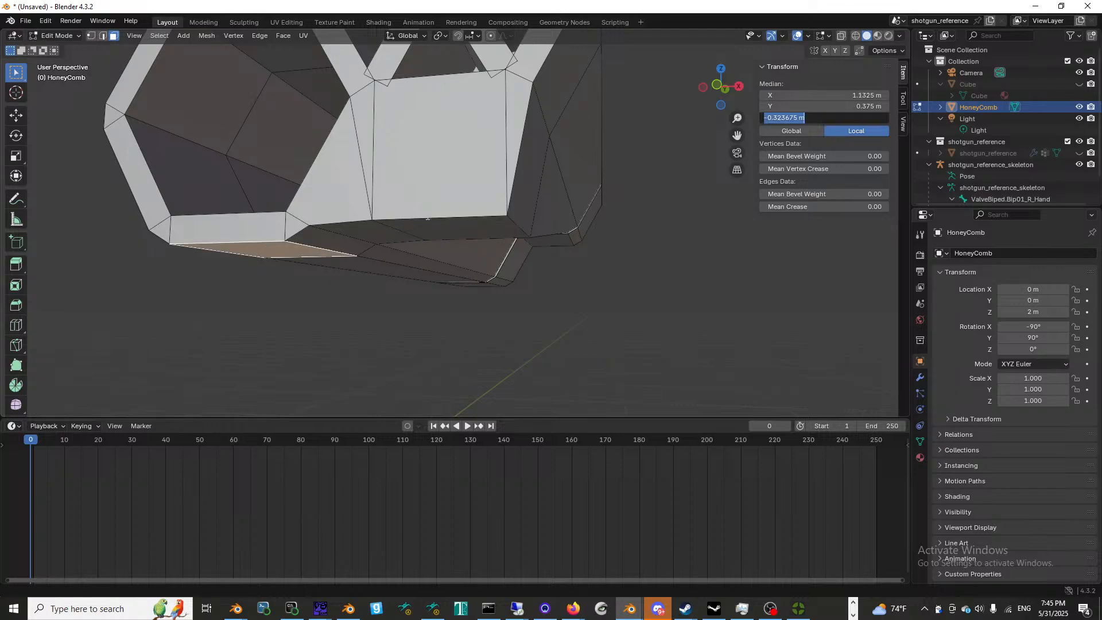
pyautogui.click(427, 225)
pyautogui.click(830, 118)
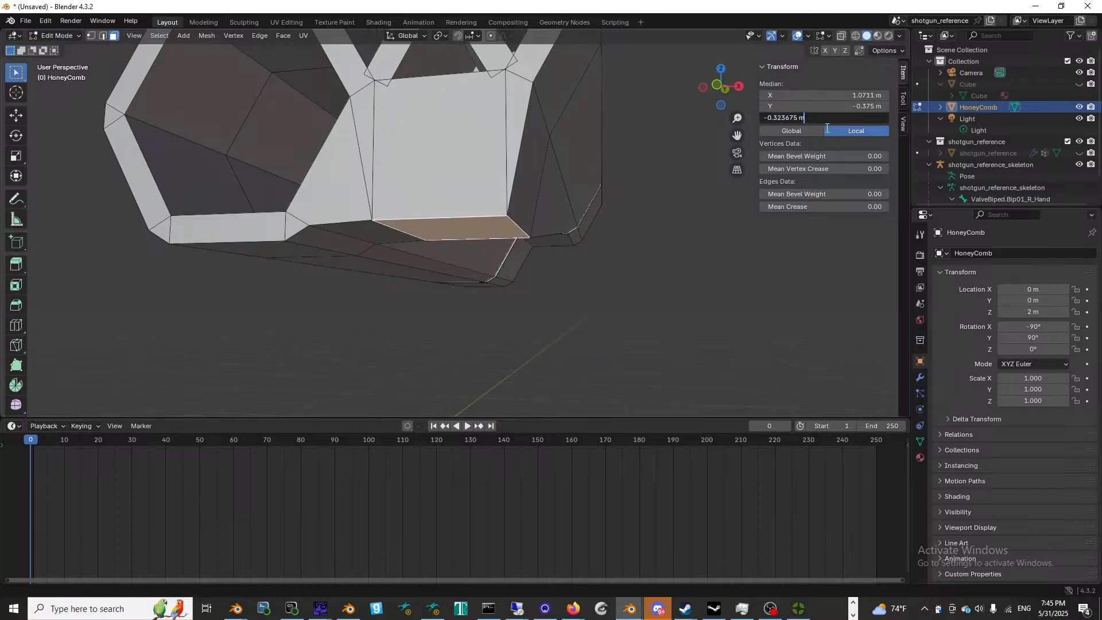
pyautogui.press('Return')
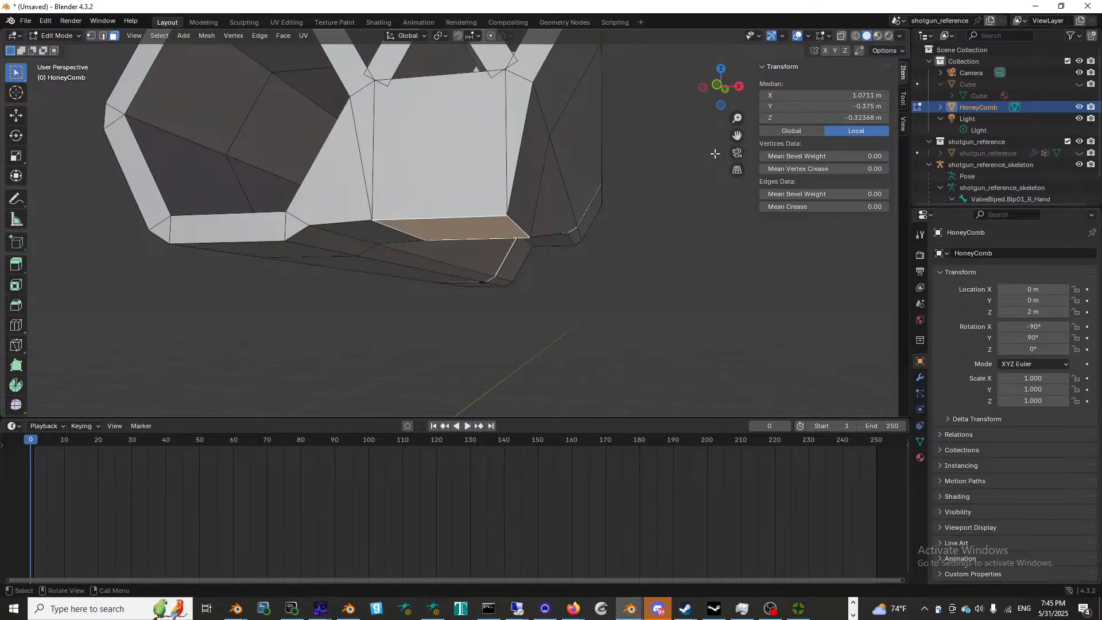
pyautogui.click(250, 247)
pyautogui.click(818, 117)
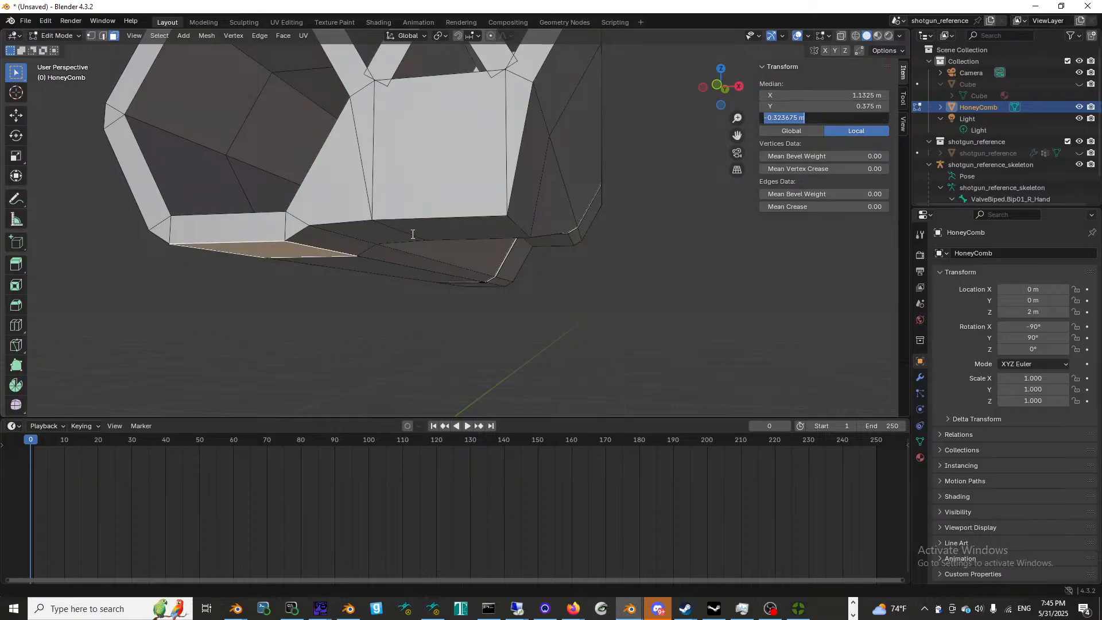
pyautogui.press('Return')
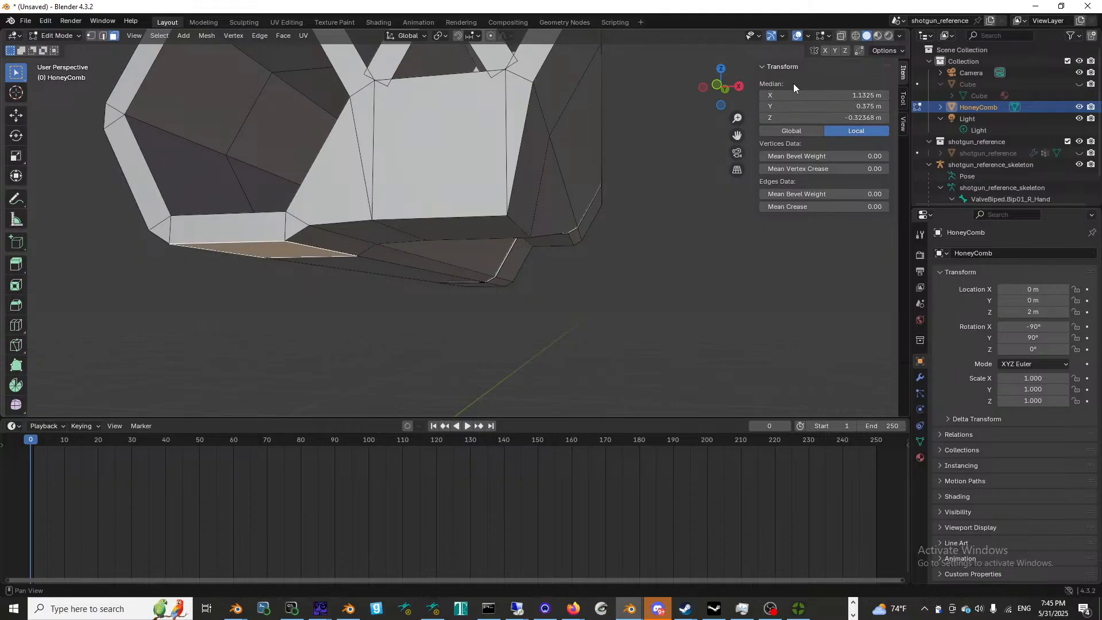
# Compare the local median coordinates of the two front underside faces by selecting them alternately.
pyautogui.click(429, 230)
pyautogui.click(264, 248)
pyautogui.click(411, 217)
pyautogui.click(414, 228)
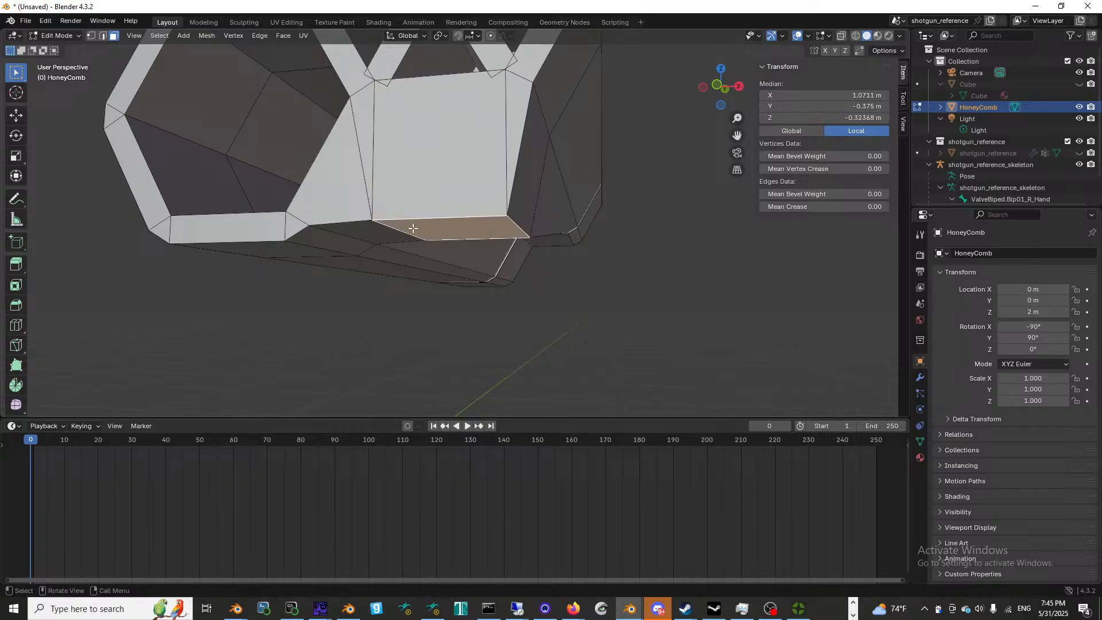
pyautogui.click(357, 237)
pyautogui.click(317, 245)
pyautogui.click(366, 231)
pyautogui.click(319, 243)
pyautogui.click(309, 250)
pyautogui.click(322, 247)
pyautogui.click(305, 253)
pyautogui.moveTo(265, 248); pyautogui.dragTo(285, 221, button='middle')
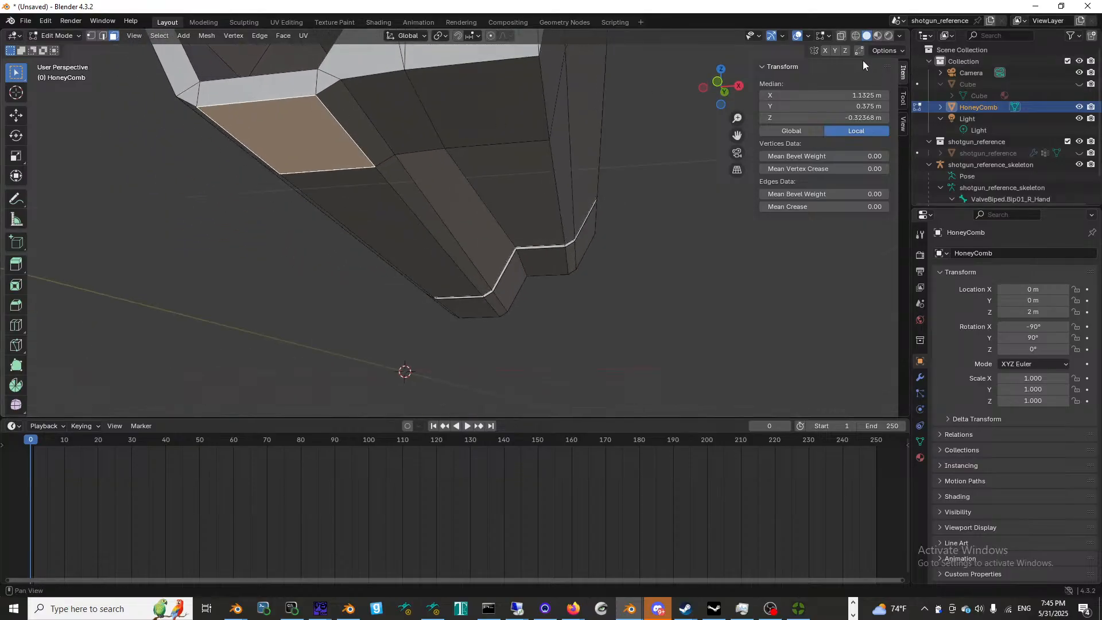
pyautogui.click(881, 50)
pyautogui.click(825, 36)
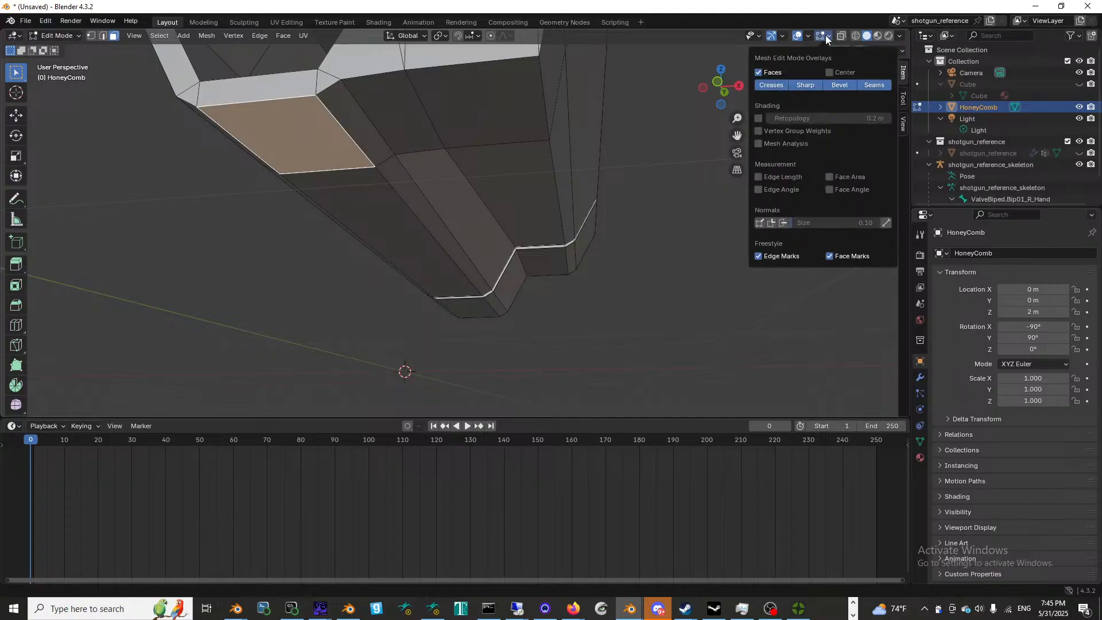
pyautogui.click(825, 35)
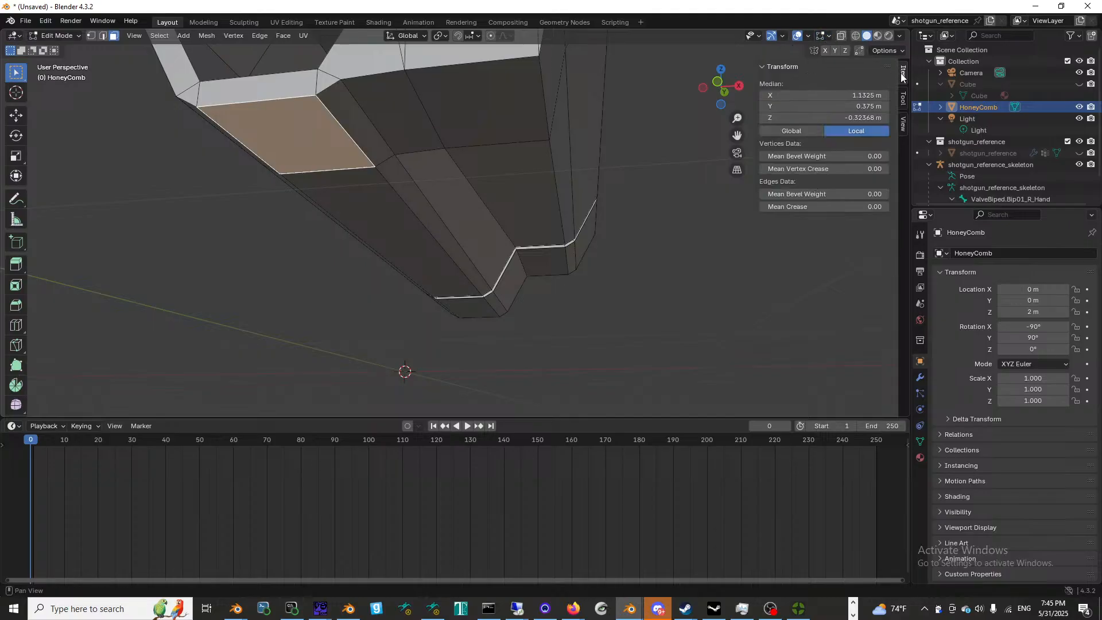
pyautogui.click(903, 98)
pyautogui.click(902, 119)
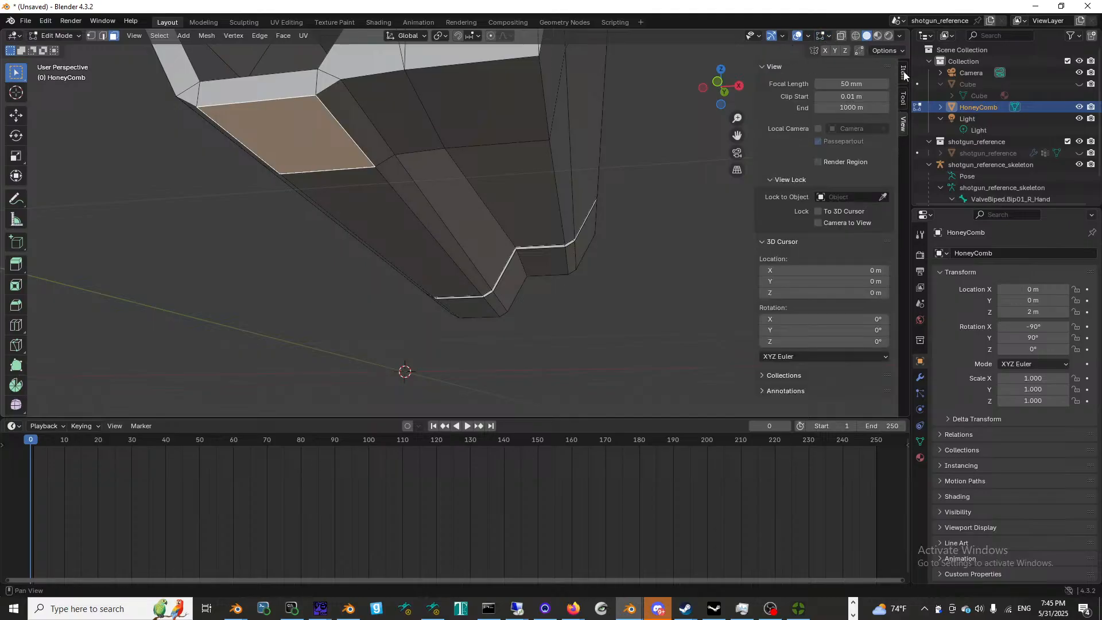
# Show the median in global coordinates and set the lowered underside face's Z to 0.86747 m, matching the lower-left cell's underside.
pyautogui.click(477, 99)
pyautogui.click(312, 143)
pyautogui.click(903, 73)
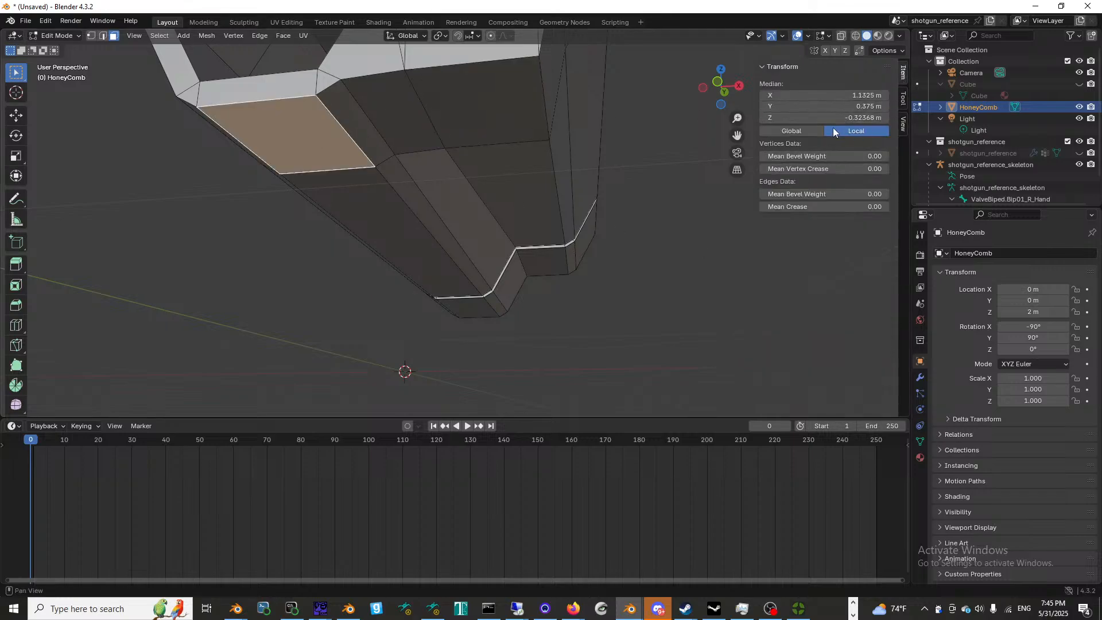
pyautogui.click(481, 124)
pyautogui.click(343, 132)
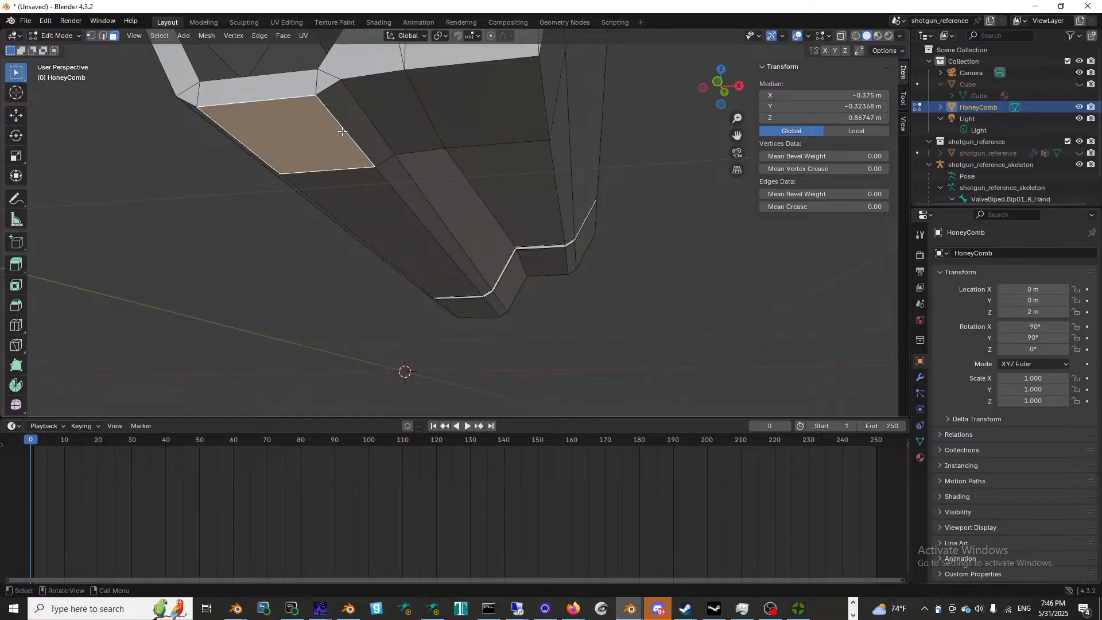
pyautogui.click(495, 100)
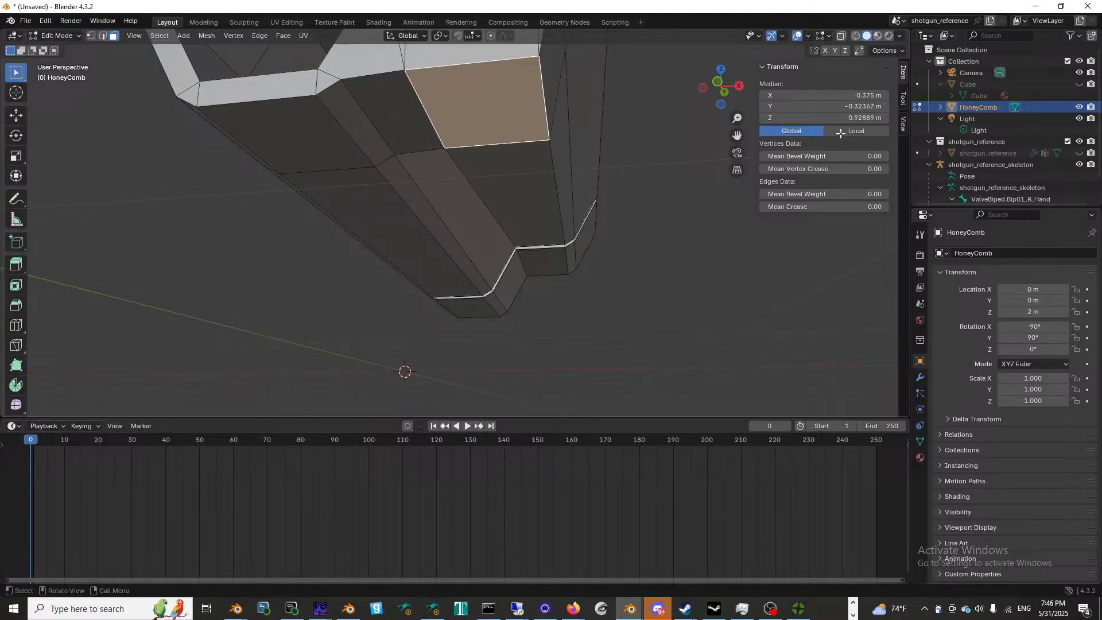
pyautogui.click(858, 117)
pyautogui.press('Return')
# Extrude the top cell's unextended lower-right front rim face about 0.6465 m along its normal.
pyautogui.moveTo(474, 152); pyautogui.dragTo(439, 195, button='middle')
pyautogui.scroll(4, 439, 195)
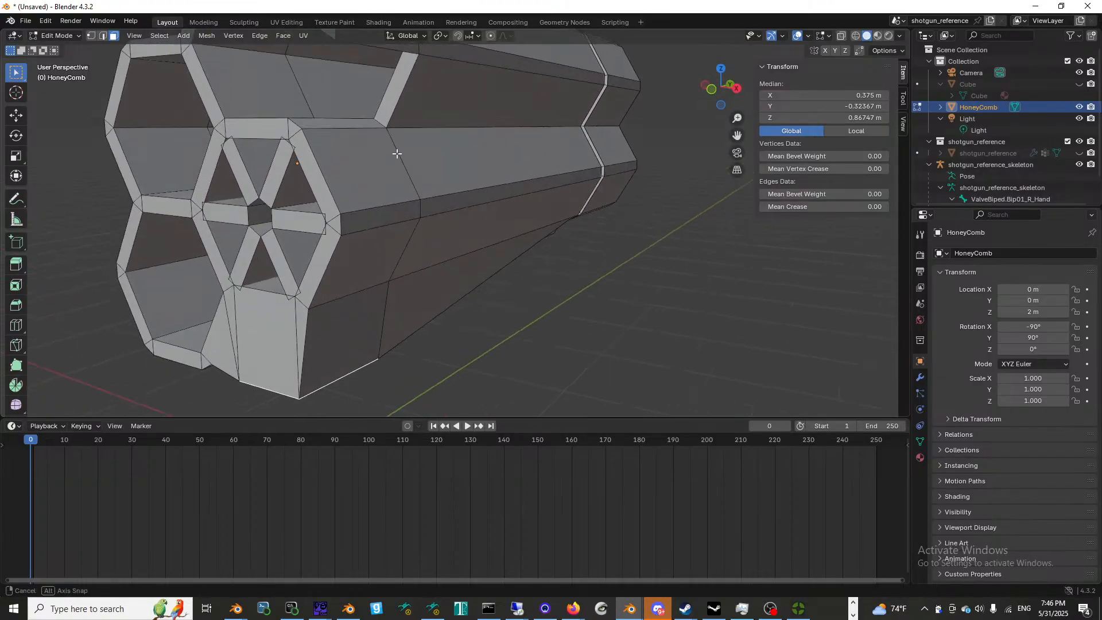
pyautogui.moveTo(346, 118); pyautogui.dragTo(401, 153, button='middle')
pyautogui.click(407, 211)
pyautogui.moveTo(407, 211); pyautogui.dragTo(368, 192, button='middle')
pyautogui.press('g')
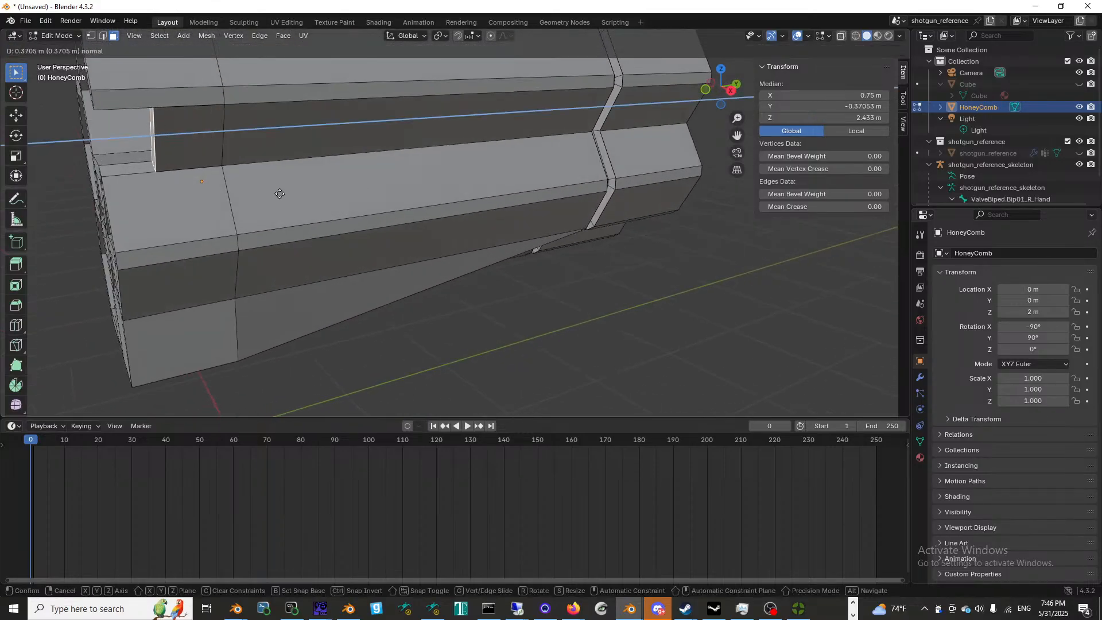
pyautogui.press('z')
pyautogui.press('z')
pyautogui.click(230, 192)
pyautogui.moveTo(229, 192); pyautogui.dragTo(361, 190, button='middle')
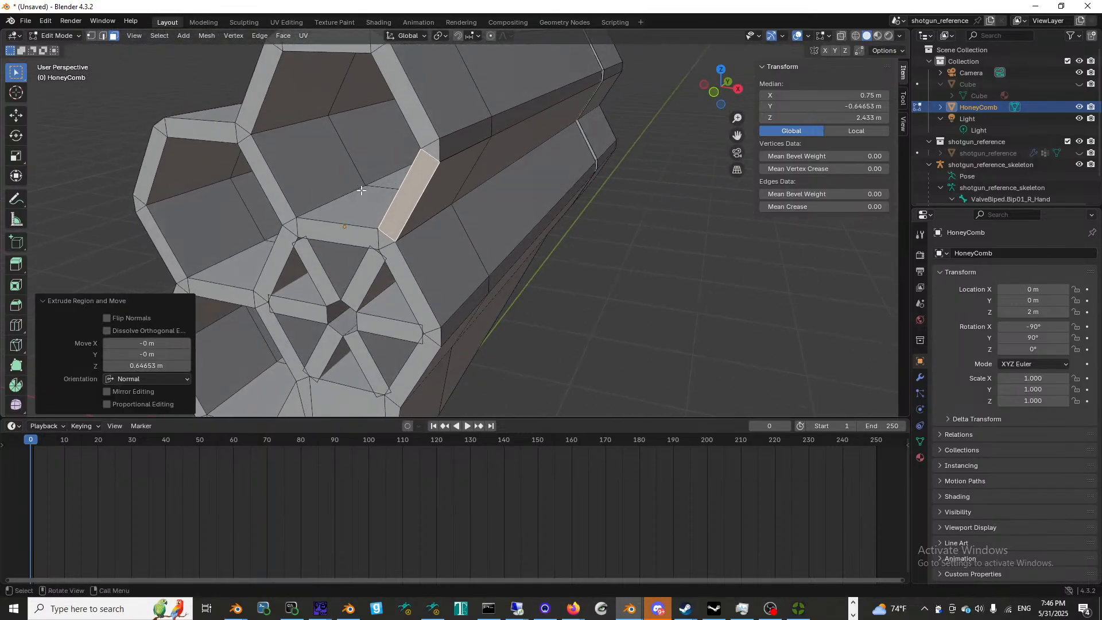
# Set the global median Y of the top cell's extruded lower-right rim face to -0.64735 m, matching the neighbouring rim face.
pyautogui.click(422, 128)
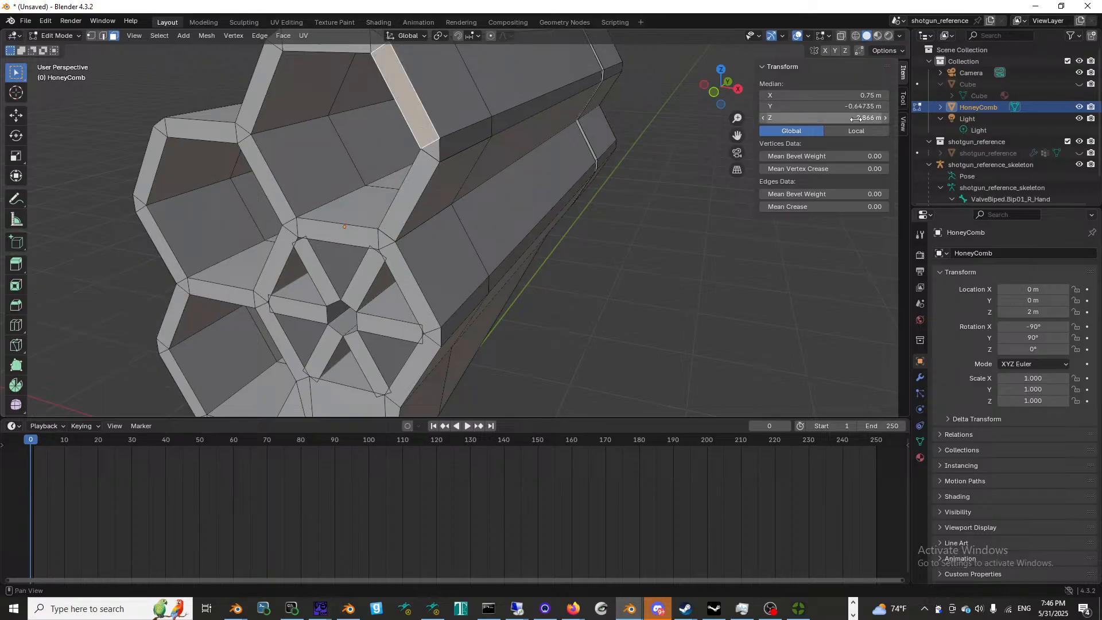
pyautogui.doubleClick(826, 106)
pyautogui.hotkey('ctrl', 'c')
pyautogui.click(419, 189)
pyautogui.click(417, 190)
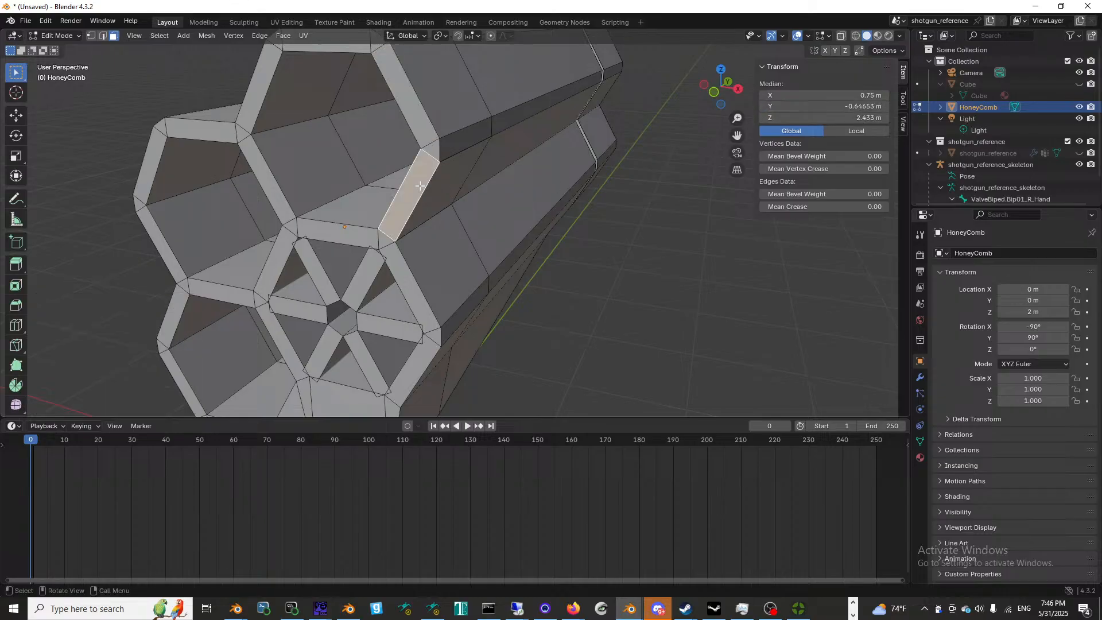
pyautogui.click(854, 107)
pyautogui.hotkey('ctrl', 'v')
pyautogui.press('Return')
pyautogui.scroll(-5, 528, 212)
# Extrude the front face of the block below the spoked cell a short distance forward.
pyautogui.moveTo(499, 217); pyautogui.dragTo(522, 162, button='middle')
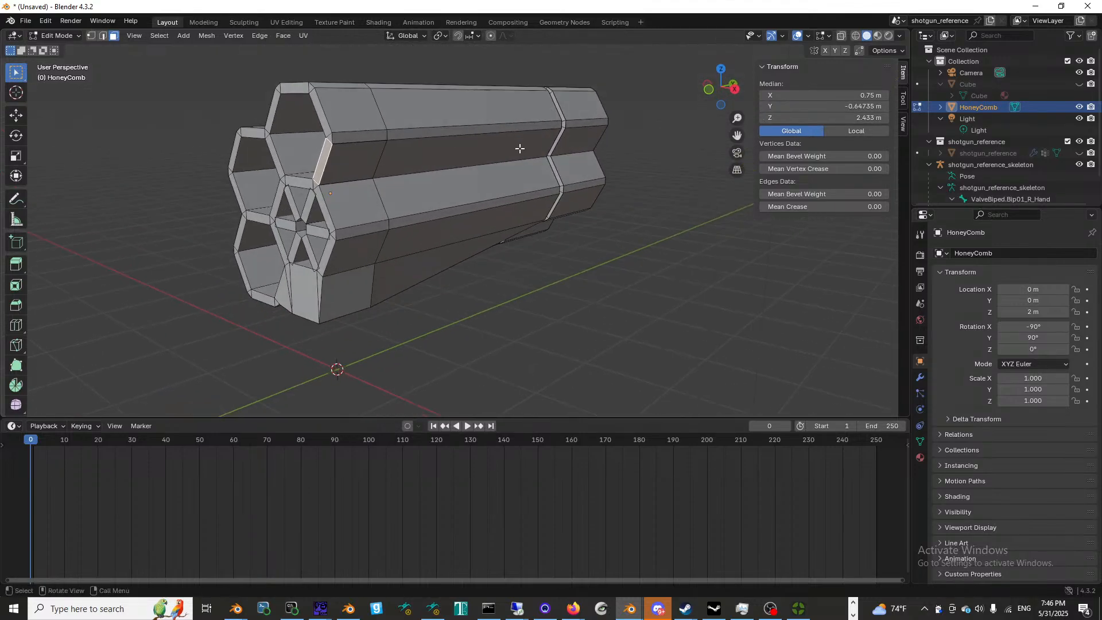
pyautogui.moveTo(466, 207); pyautogui.dragTo(470, 222, button='middle')
pyautogui.click(529, 295)
pyautogui.moveTo(528, 294); pyautogui.dragTo(564, 307, button='middle')
pyautogui.press('e')
pyautogui.click(447, 303)
# Extrude the side and upper faces of the lower front block together, forming a long diagonal slab across the barrel's front.
pyautogui.keyDown('shift'); pyautogui.click(645, 301); pyautogui.keyUp('shift')
pyautogui.keyDown('shift'); pyautogui.click(665, 272); pyautogui.keyUp('shift')
pyautogui.click(670, 282)
pyautogui.press('e')
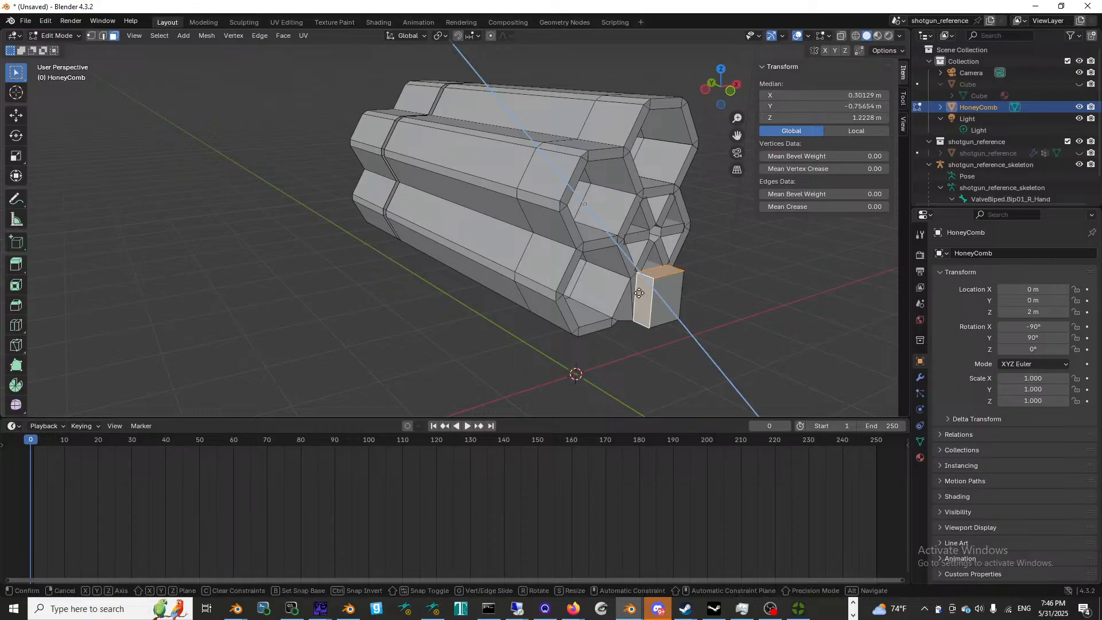
pyautogui.click(569, 172)
# Extrude the diagonal slab's long upper side face about 1.26 m along its normal, forming a large square plate.
pyautogui.moveTo(568, 172); pyautogui.dragTo(398, 279, button='middle')
pyautogui.click(397, 280)
pyautogui.press('e')
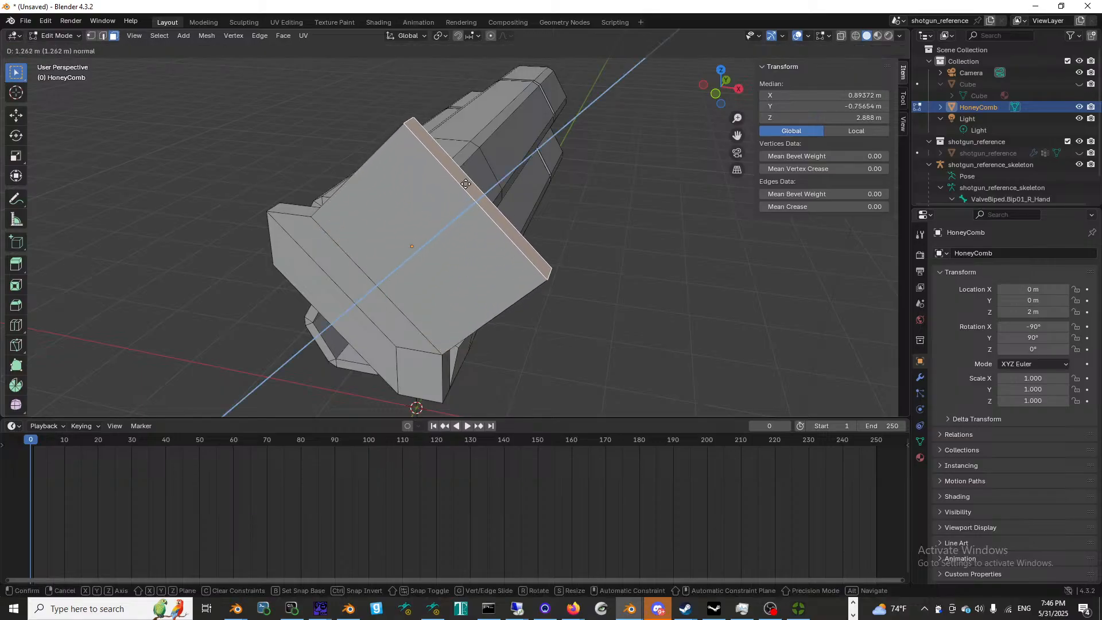
pyautogui.click(455, 222)
pyautogui.moveTo(455, 222); pyautogui.dragTo(410, 226, button='middle')
# Inset the square plate's front face with an in-place extrusion scaled to 0.579, and extrude it about 1.06 m forward.
pyautogui.click(266, 241)
pyautogui.moveTo(265, 241); pyautogui.dragTo(423, 239, button='middle')
pyautogui.press('e')
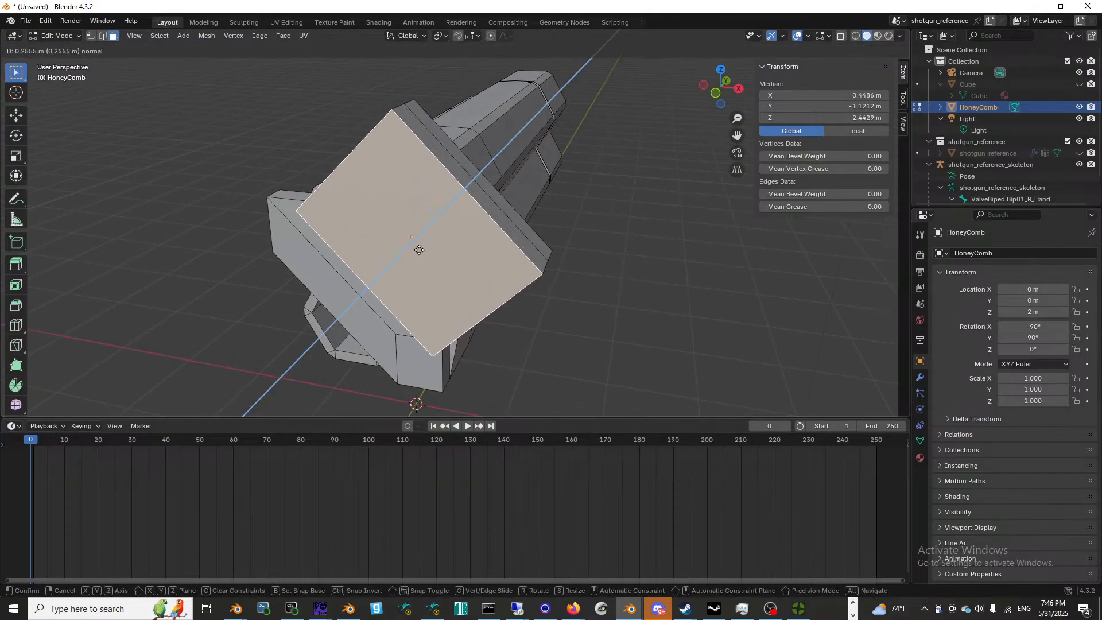
pyautogui.rightClick(419, 251)
pyautogui.press('s')
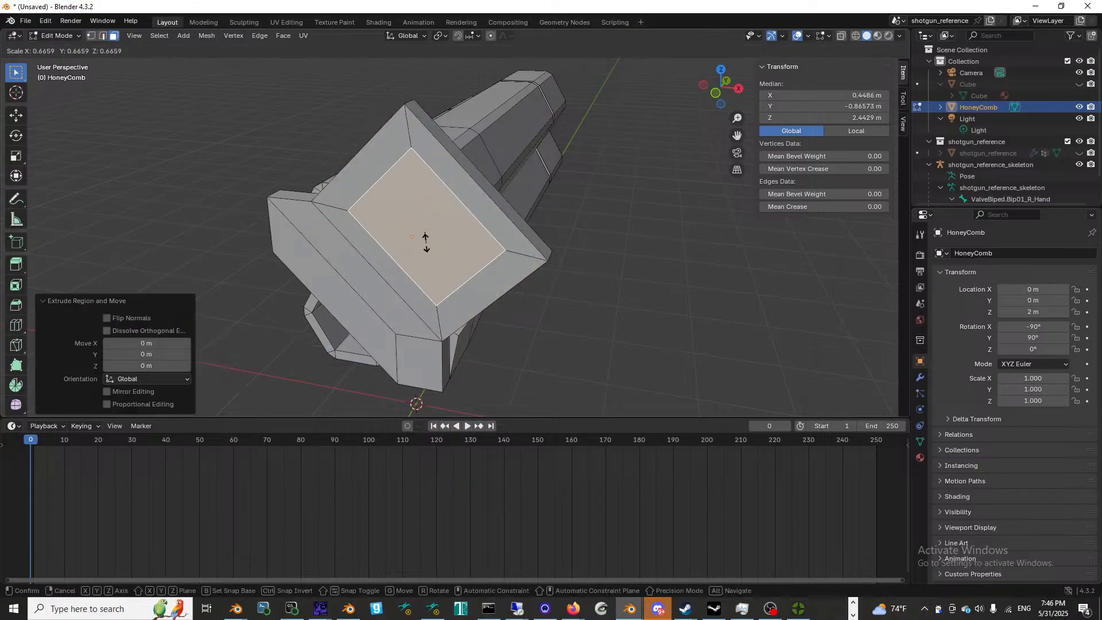
pyautogui.click(424, 240)
pyautogui.press('e')
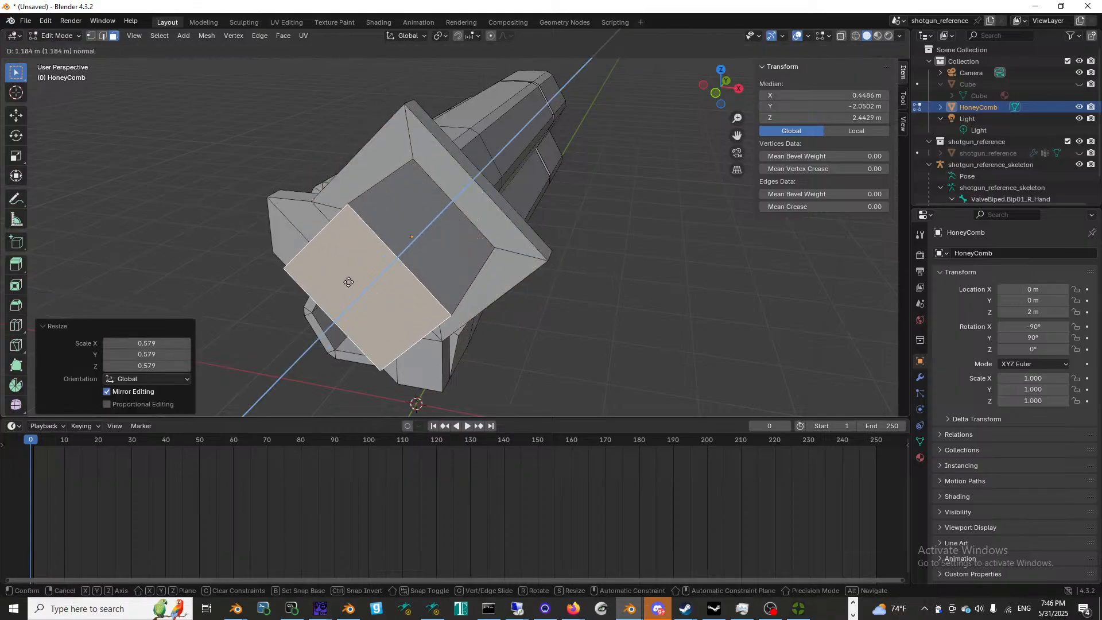
pyautogui.click(345, 281)
# Extrude the lower block's front face about 0.26 m forward.
pyautogui.moveTo(345, 281); pyautogui.dragTo(473, 248, button='middle')
pyautogui.click(642, 254)
pyautogui.press('e')
pyautogui.click(660, 246)
# Extrude the lower block's front face another 0.2 m or so and rotate the new end face to tilt it.
pyautogui.moveTo(658, 270); pyautogui.dragTo(665, 294, button='middle')
pyautogui.press('e')
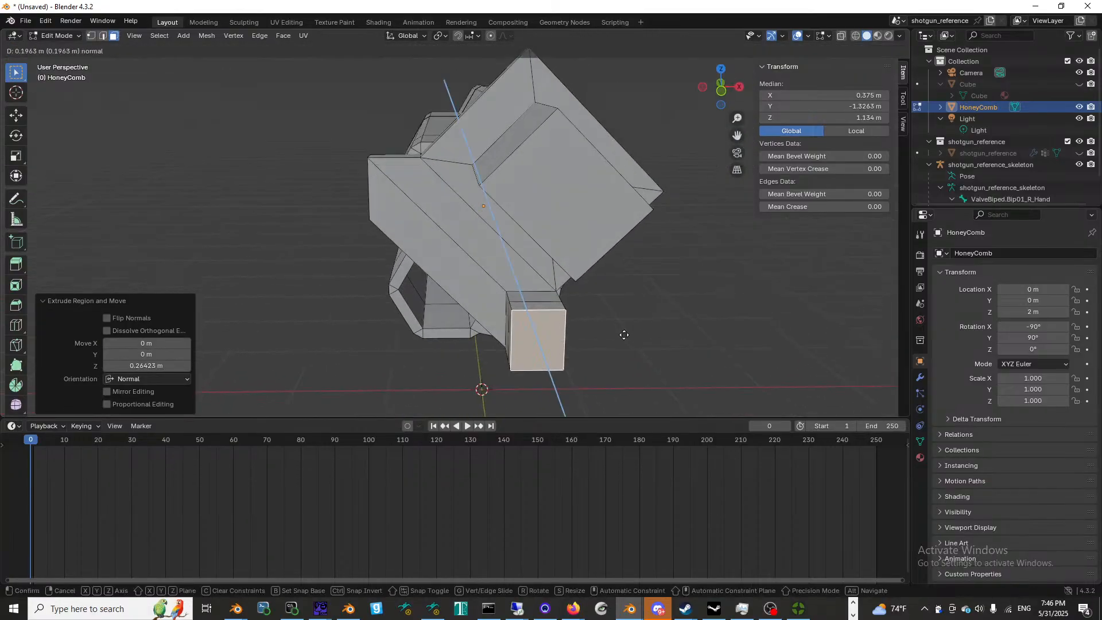
pyautogui.click(621, 338)
pyautogui.moveTo(647, 342)
pyautogui.mouseDown(button='middle')
pyautogui.moveTo(659, 339)
pyautogui.moveTo(623, 340)
pyautogui.moveTo(635, 333)
pyautogui.mouseUp(button='middle')
pyautogui.press('r')
pyautogui.click(613, 345)
# Extrude the triangular side face beside the lower block outward along its normal.
pyautogui.click(671, 310)
pyautogui.press('e')
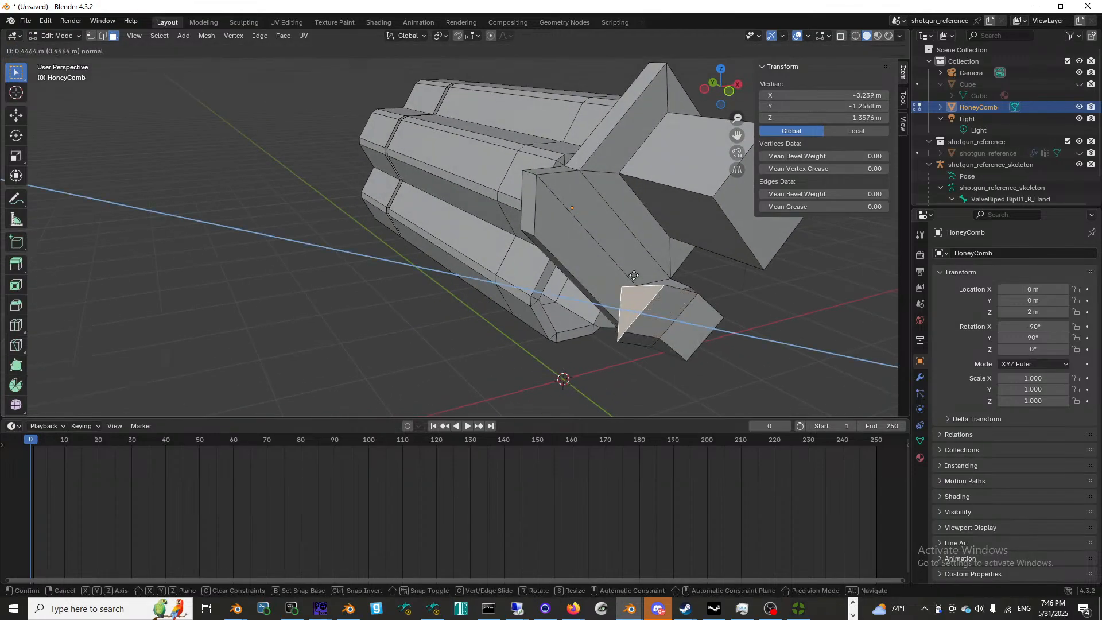
pyautogui.click(610, 266)
# Extrude the side arm further and raise its narrow upper face about 0.87 m along its normal.
pyautogui.moveTo(610, 266); pyautogui.dragTo(539, 295, button='middle')
pyautogui.press('e')
pyautogui.click(573, 300)
pyautogui.press('e')
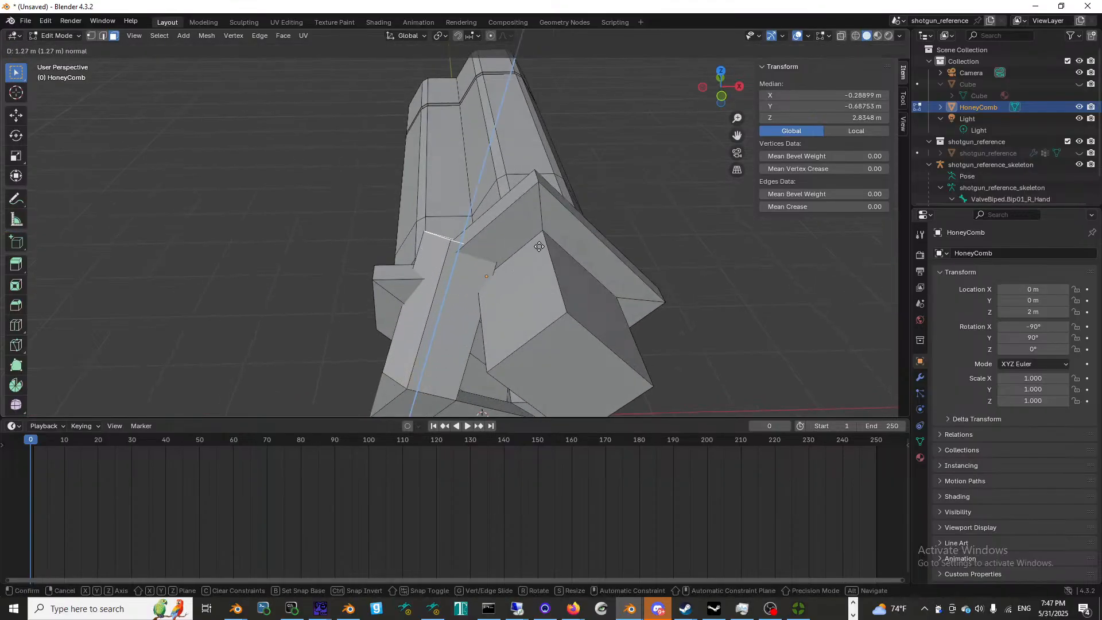
pyautogui.click(494, 285)
pyautogui.moveTo(494, 285)
pyautogui.mouseDown(button='middle')
pyautogui.moveTo(516, 282)
pyautogui.moveTo(501, 284)
pyautogui.mouseUp(button='middle')
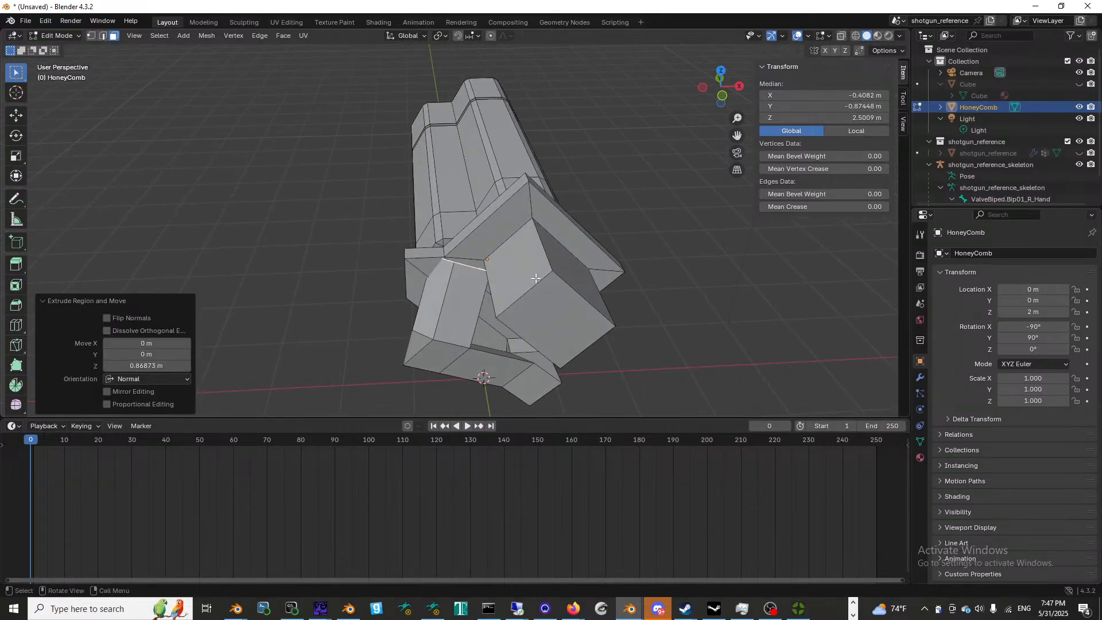
# Extrude the protruding box's upper-left side face about 0.51 m and rotate the new face by about 49 degrees.
pyautogui.click(501, 284)
pyautogui.press('e')
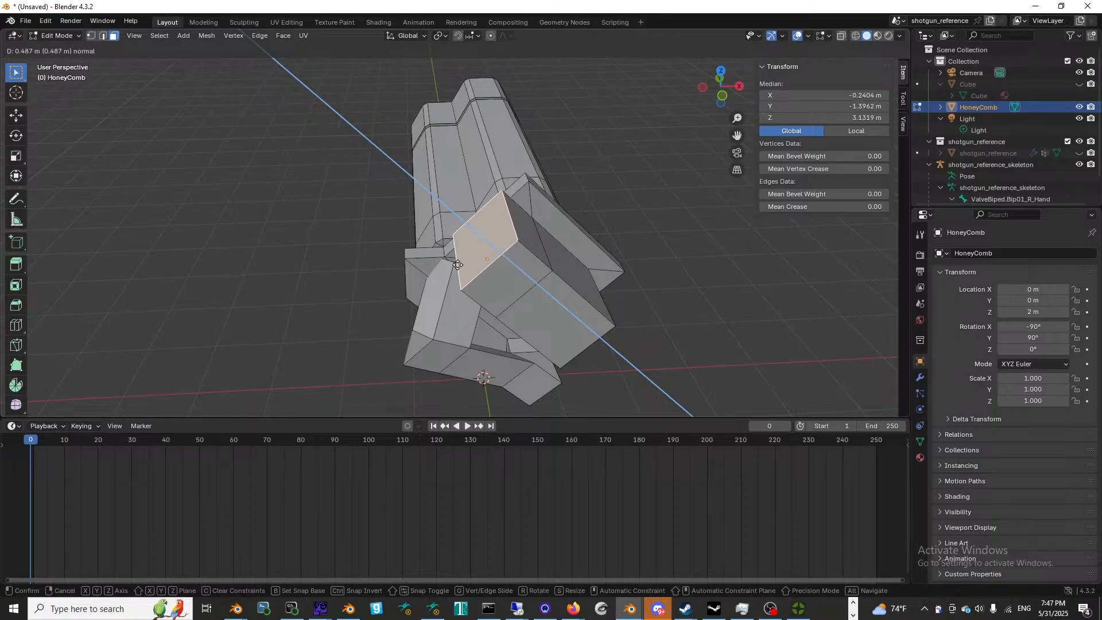
pyautogui.click(459, 261)
pyautogui.press('r')
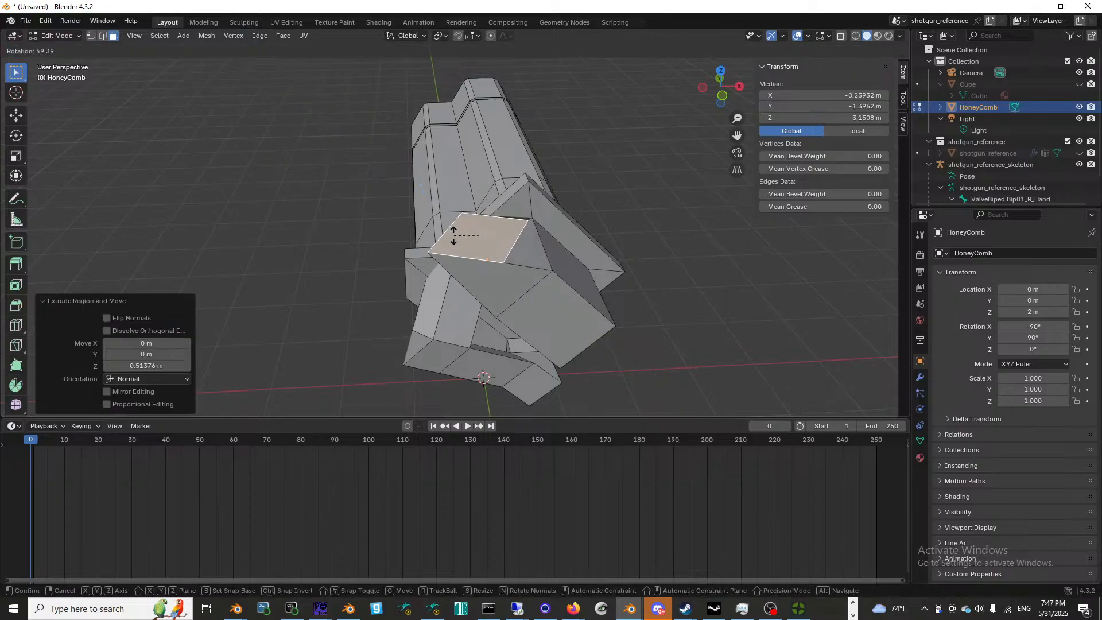
pyautogui.click(454, 235)
# Extrude the rotated face about 0.056 m and subdivide it twice with one cut each.
pyautogui.press('e')
pyautogui.click(462, 233)
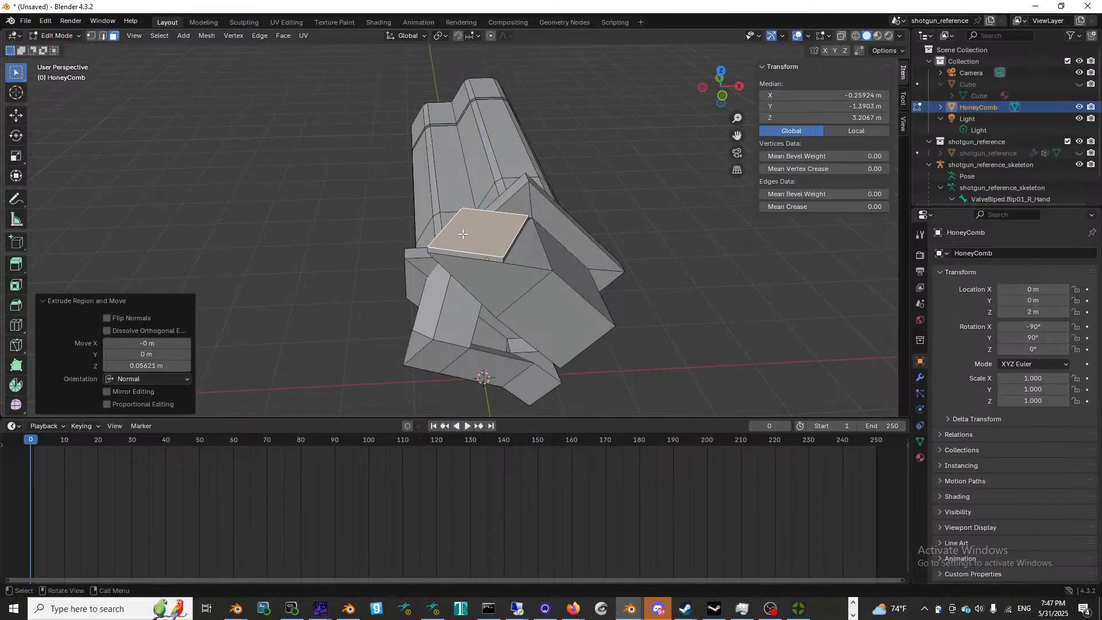
pyautogui.click(261, 36)
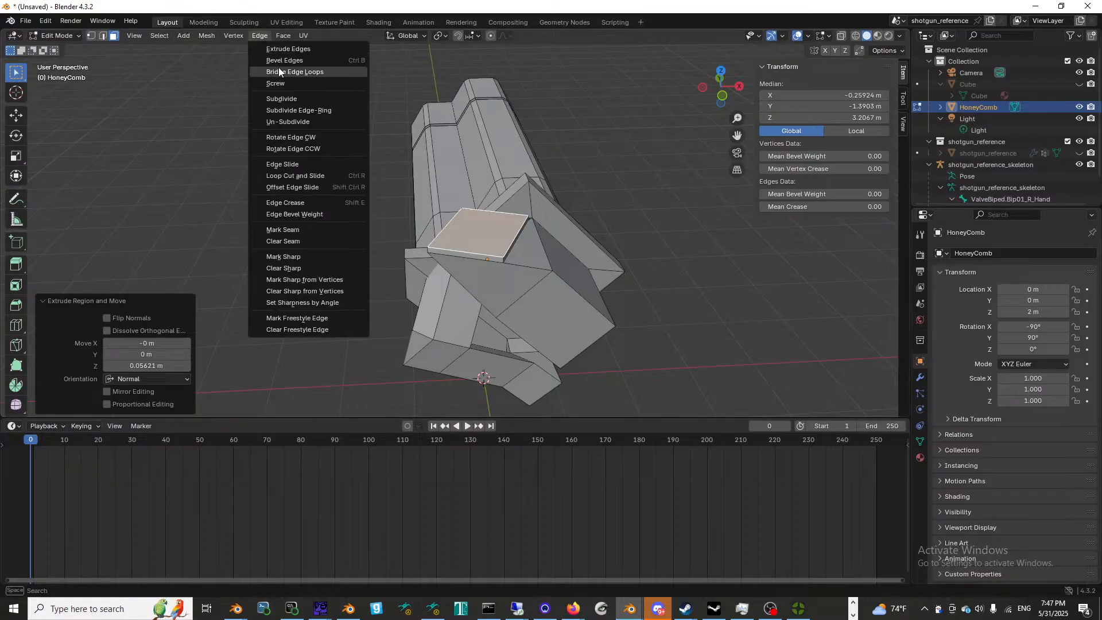
pyautogui.click(297, 99)
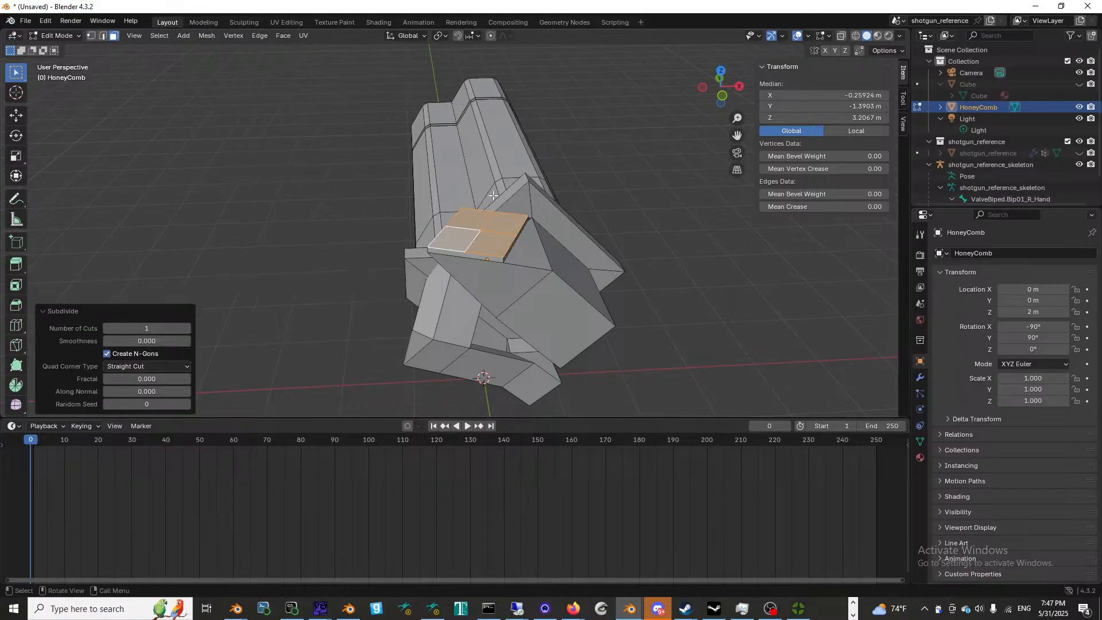
pyautogui.click(261, 36)
pyautogui.click(307, 100)
# Extrude two opposite corner cells of the subdivided face into posts, about 0.22 m and again about 0.1 m.
pyautogui.scroll(2, 493, 231)
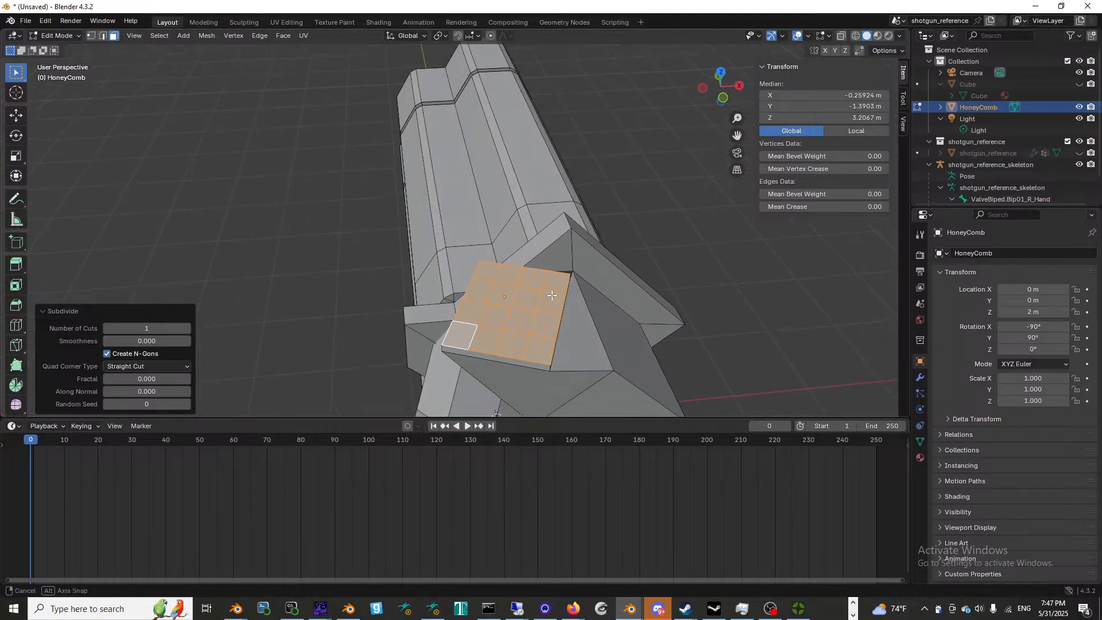
pyautogui.click(548, 237)
pyautogui.keyDown('shift'); pyautogui.click(451, 274); pyautogui.keyUp('shift')
pyautogui.press('e')
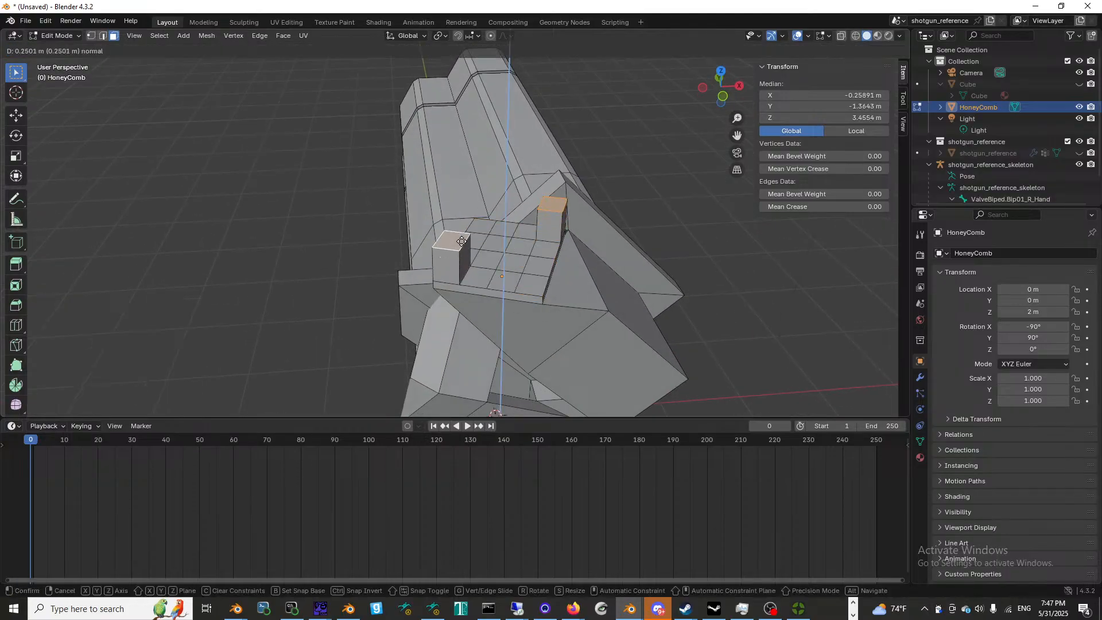
pyautogui.click(462, 244)
pyautogui.press('e')
pyautogui.click(461, 230)
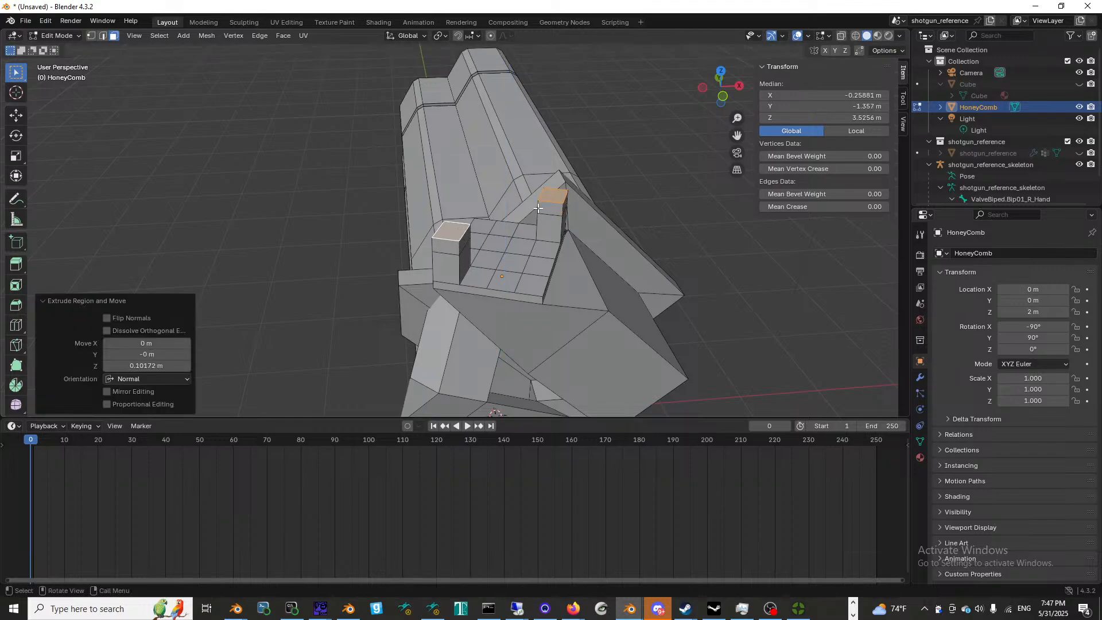
# Extrude a side face of one corner post's upper segment about 0.43 m and extend the other post sideways as well.
pyautogui.click(541, 208)
pyautogui.press('e')
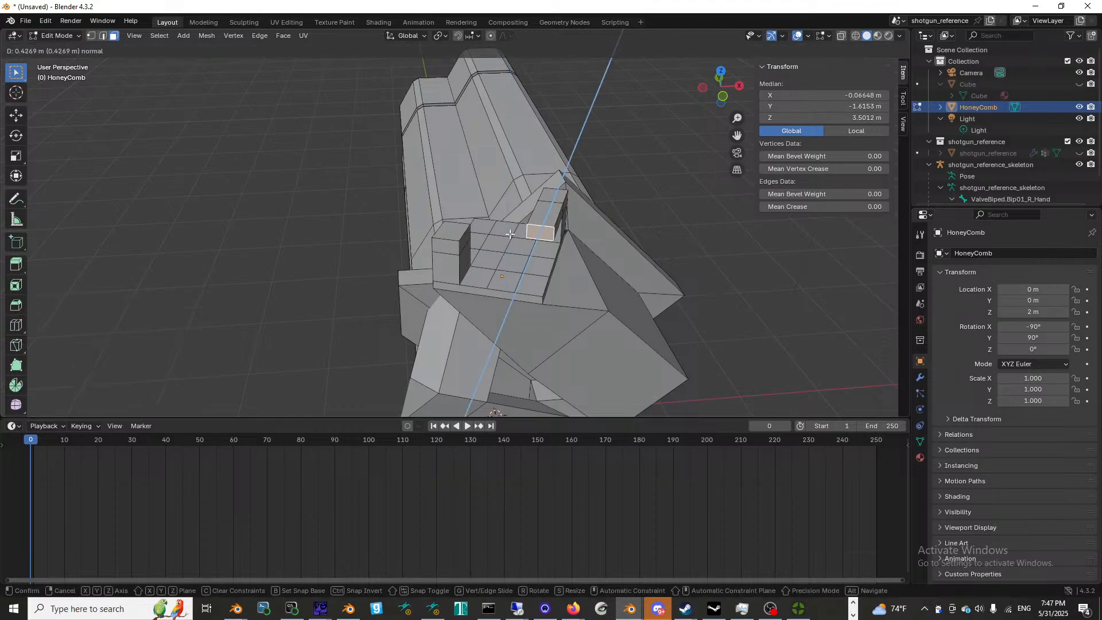
pyautogui.click(509, 234)
pyautogui.moveTo(509, 234); pyautogui.dragTo(151, 172, button='middle')
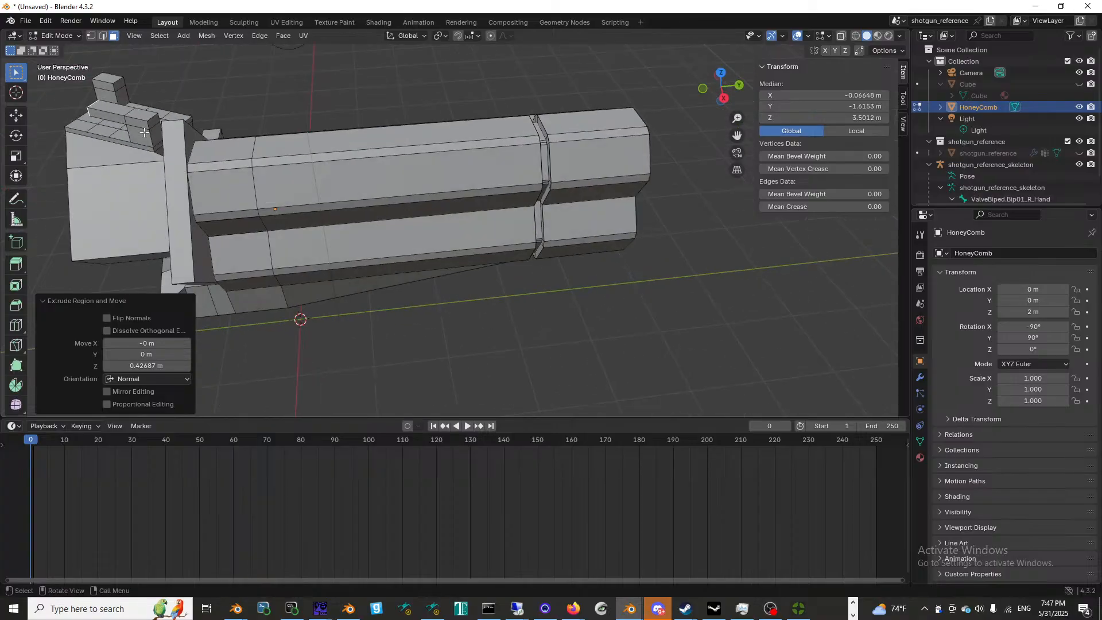
pyautogui.click(118, 90)
pyautogui.press('e')
pyautogui.click(148, 90)
# Extrude the underside face of the lower block's forward segment downward in two passes to form a leg.
pyautogui.moveTo(150, 94); pyautogui.dragTo(333, 128, button='middle')
pyautogui.moveTo(430, 122); pyautogui.dragTo(333, 166, button='middle')
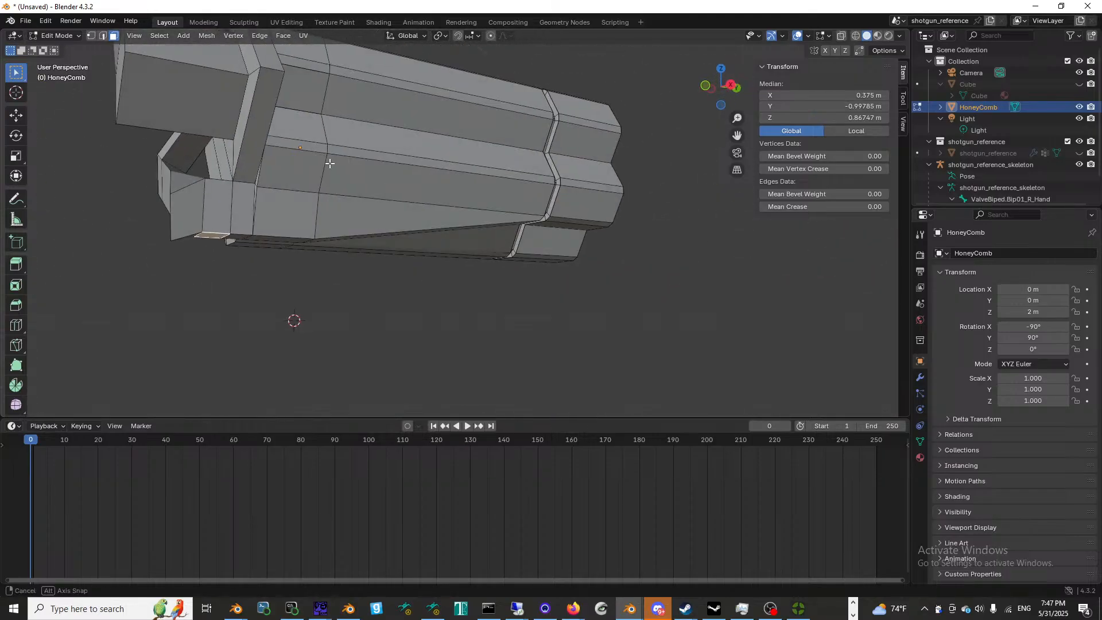
pyautogui.press('e')
pyautogui.click(315, 220)
pyautogui.press('e')
pyautogui.click(309, 253)
# Extrude the leg's lowest rear-facing side backward in two passes, forming a foot beneath the barrel.
pyautogui.moveTo(273, 270); pyautogui.dragTo(275, 297, button='middle')
pyautogui.click(206, 284)
pyautogui.press('e')
pyautogui.click(247, 282)
pyautogui.press('e')
pyautogui.click(269, 290)
# Extend the foot's rear tip with two more short extrusions.
pyautogui.click(250, 280)
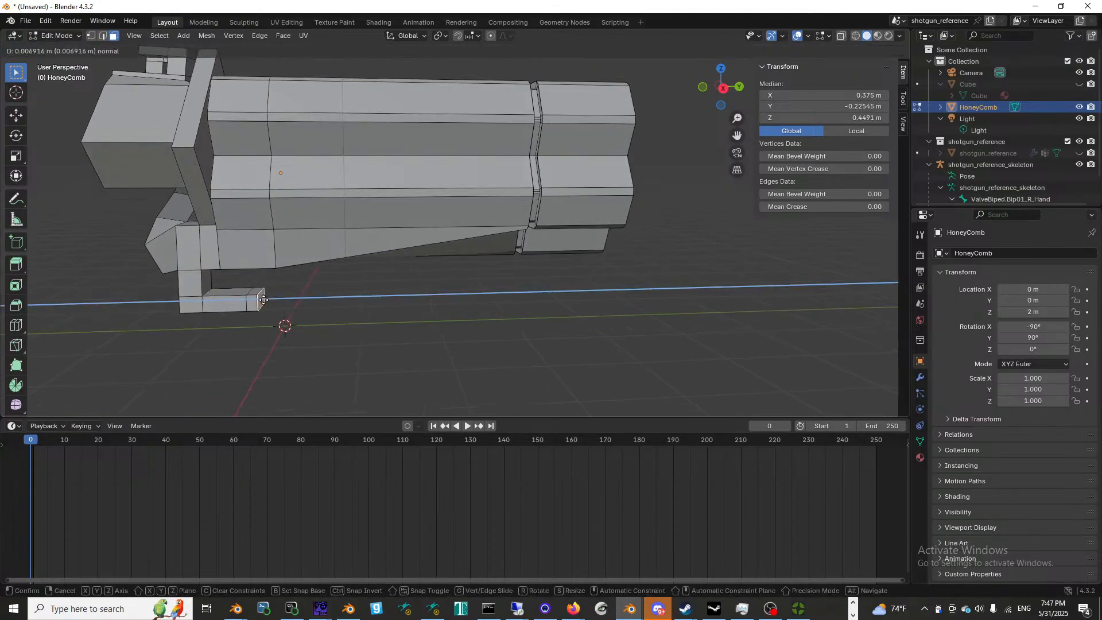
pyautogui.press('e')
pyautogui.click(272, 299)
pyautogui.press('e')
pyautogui.click(255, 275)
# Try to move the protruding box's front face by about -0.62 m in X, -0.27 m in Y and -0.42 m in Z.
pyautogui.moveTo(255, 275); pyautogui.dragTo(425, 218, button='middle')
pyautogui.click(424, 215)
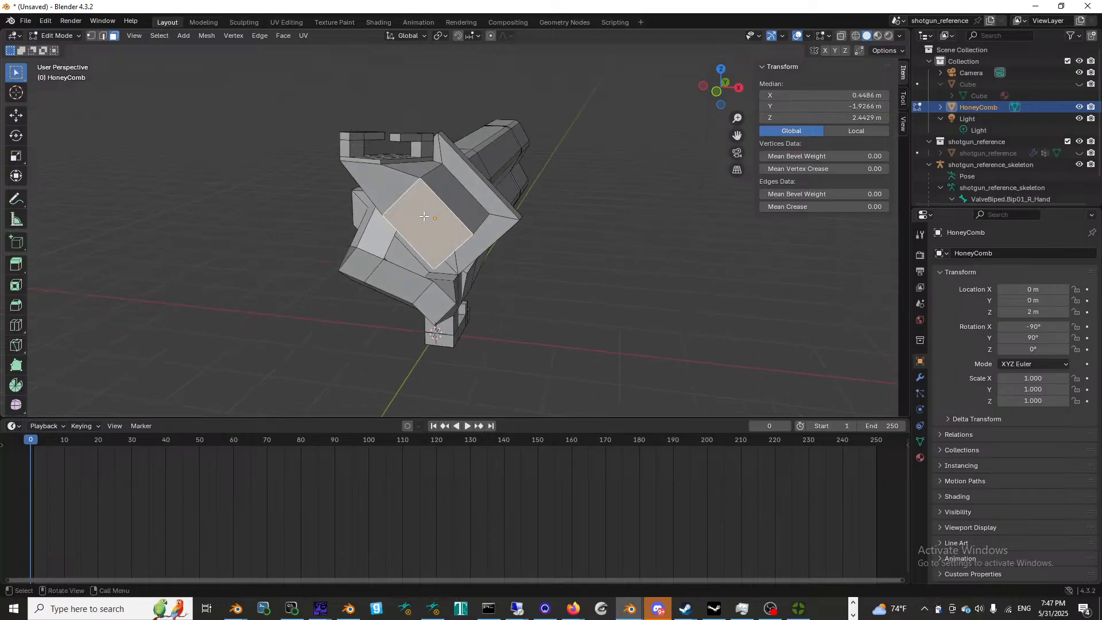
pyautogui.press('g')
pyautogui.click(370, 248)
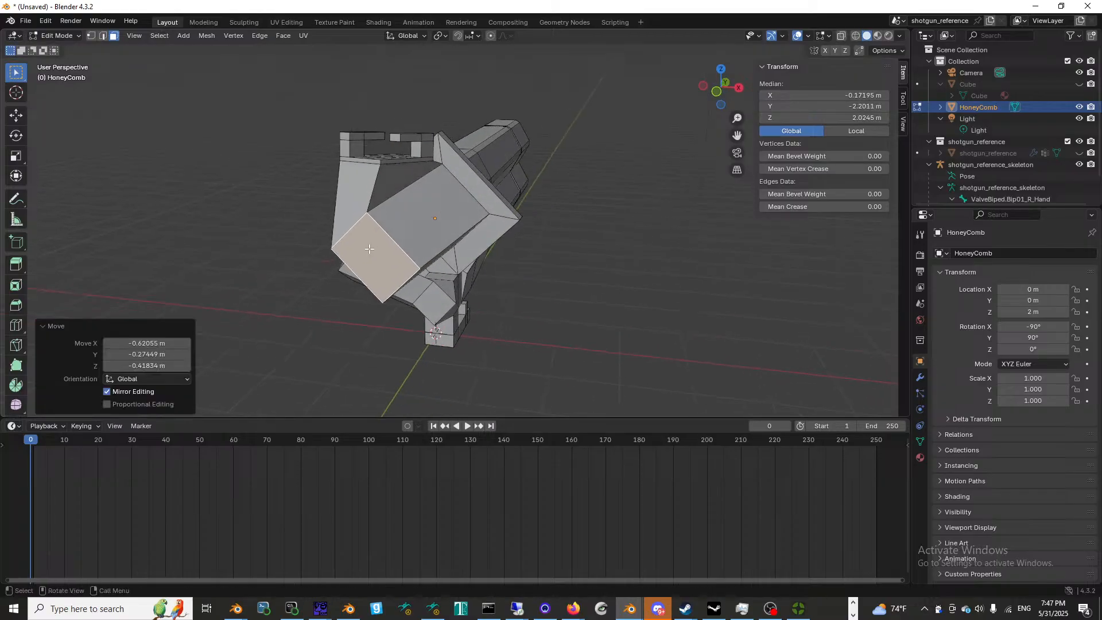
pyautogui.hotkey('ctrl', 'z')
# Inset the protruding box's front face with an in-place extrusion scaled to 0.454, and extrude it about 1.37 m into a shaft.
pyautogui.press('e')
pyautogui.rightClick(371, 244)
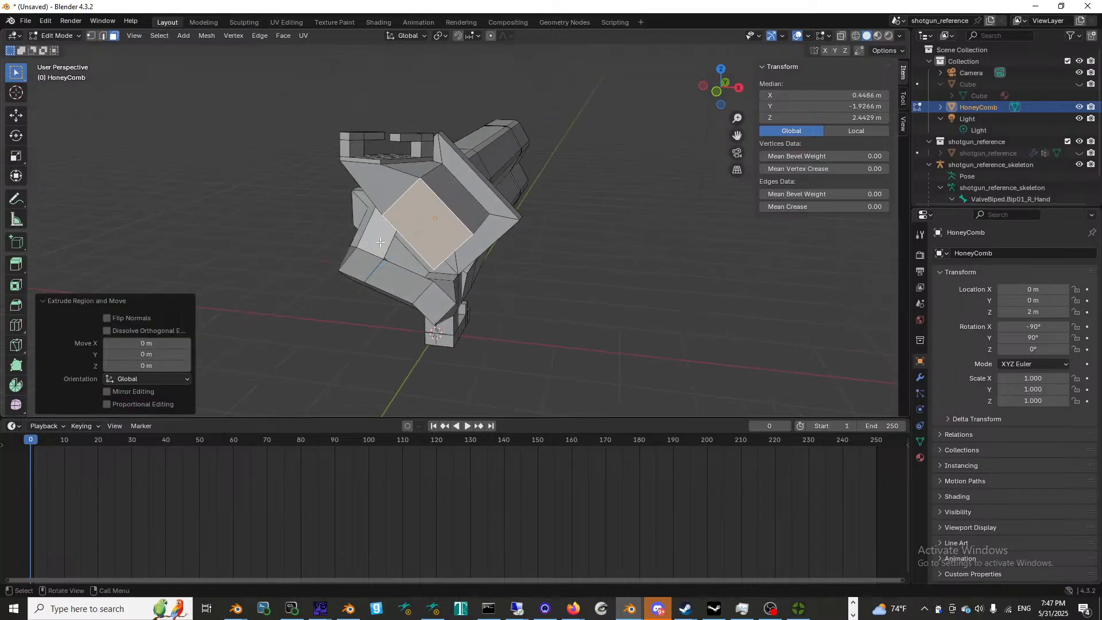
pyautogui.press('s')
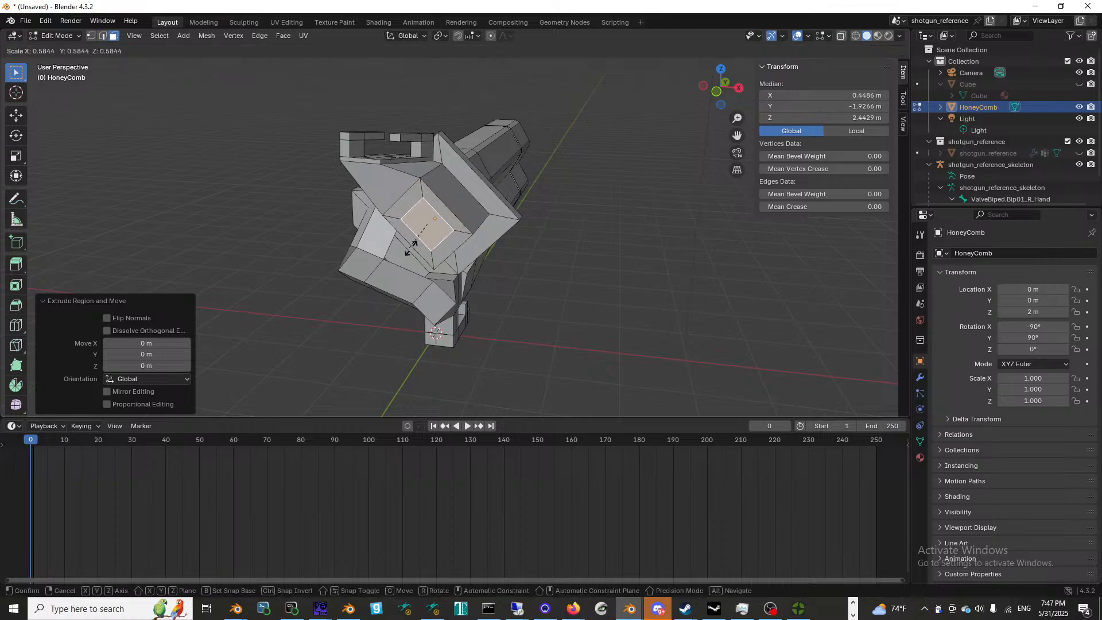
pyautogui.click(417, 244)
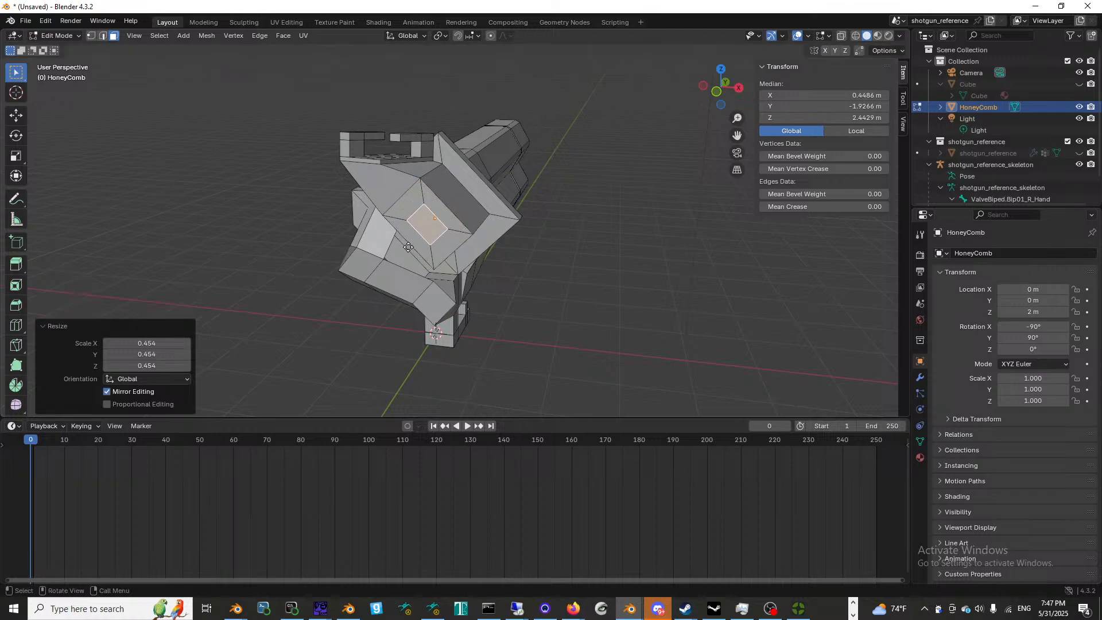
pyautogui.press('e')
pyautogui.click(376, 269)
# Form a wider collar on the shaft by extruding its end about 0.26 m, enlarging the face and extruding about 0.54 m.
pyautogui.press('e')
pyautogui.click(352, 294)
pyautogui.press('s')
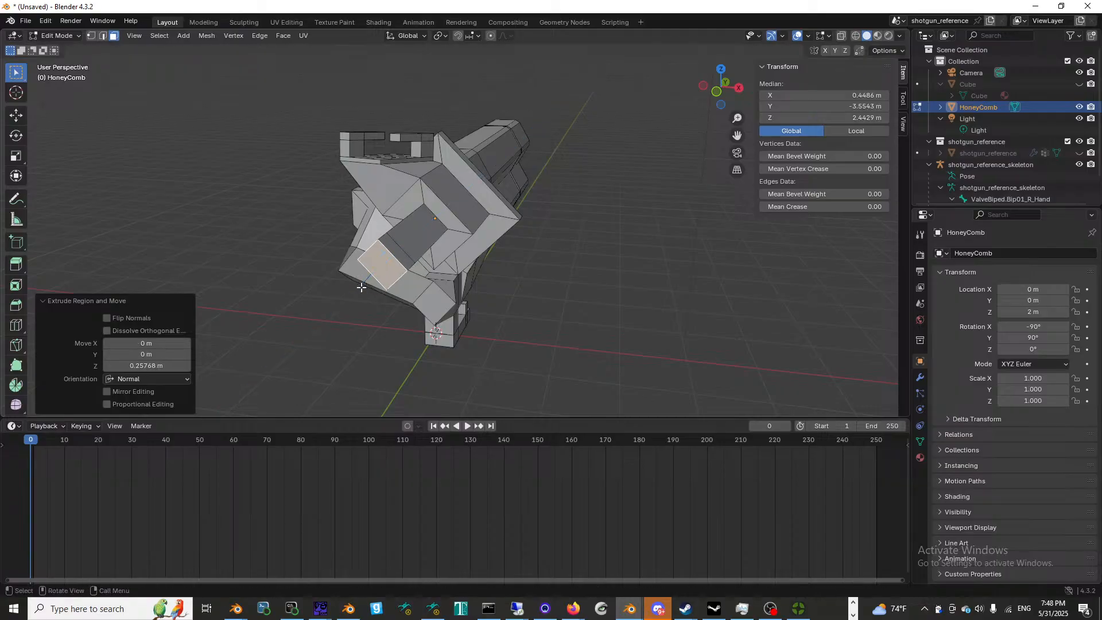
pyautogui.click(370, 297)
pyautogui.press('e')
pyautogui.click(349, 313)
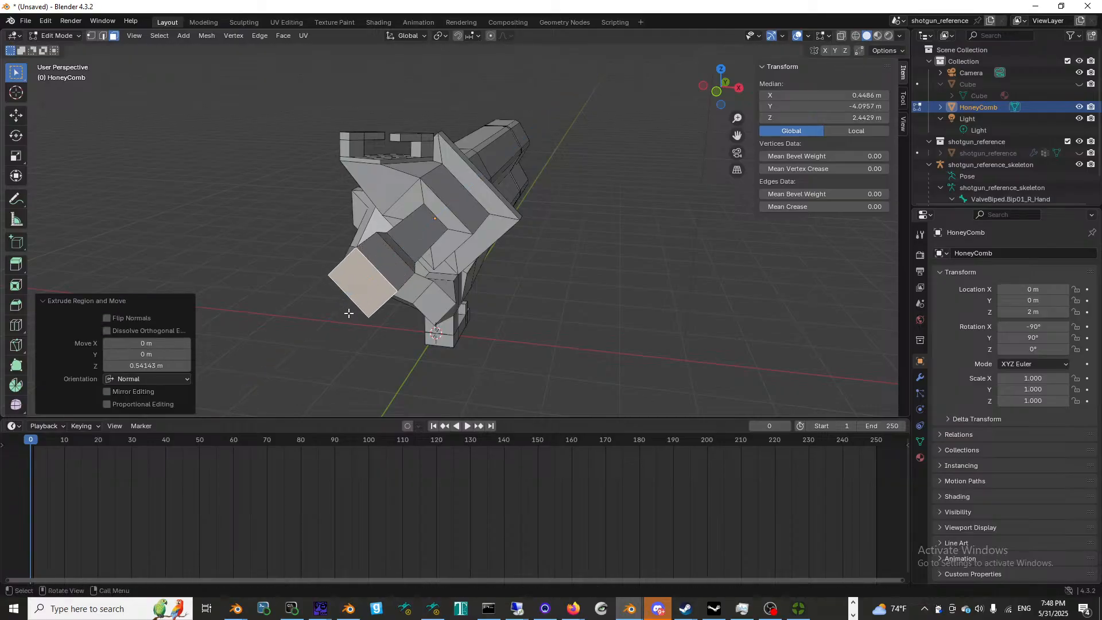
# Taper the collar by extruding about 0.12 m with the end scaled to 0.672, and extrude a neck of about 0.43 m.
pyautogui.press('e')
pyautogui.click(347, 312)
pyautogui.press('s')
pyautogui.click(345, 302)
pyautogui.press('e')
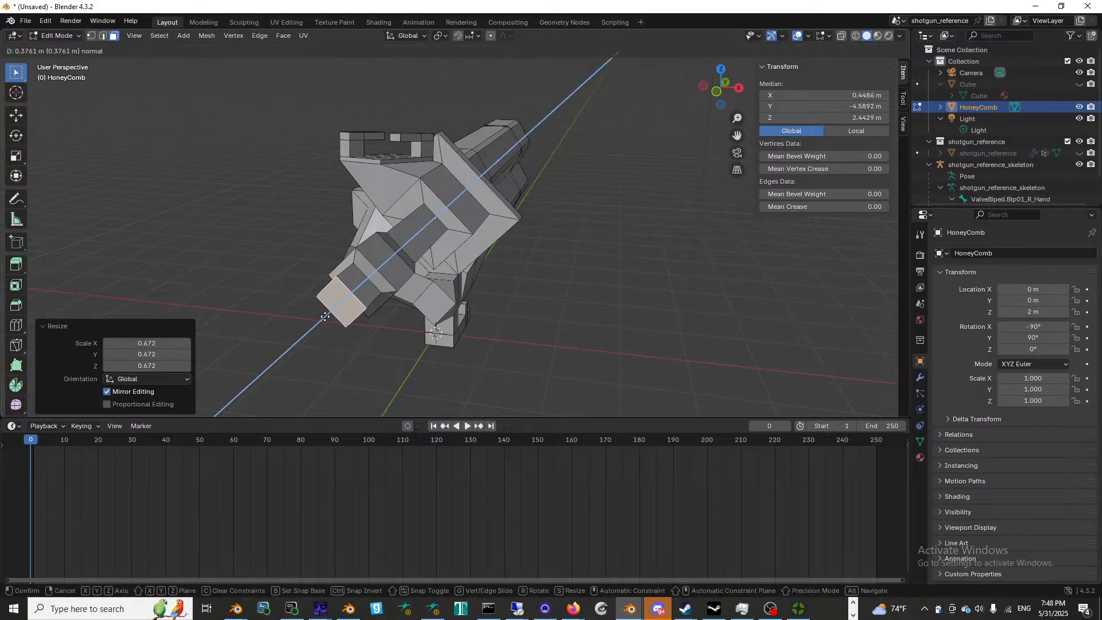
pyautogui.click(325, 315)
# Extrude the neck's end face about 0.09 m and enlarge the new face.
pyautogui.press('e')
pyautogui.click(326, 330)
pyautogui.press('s')
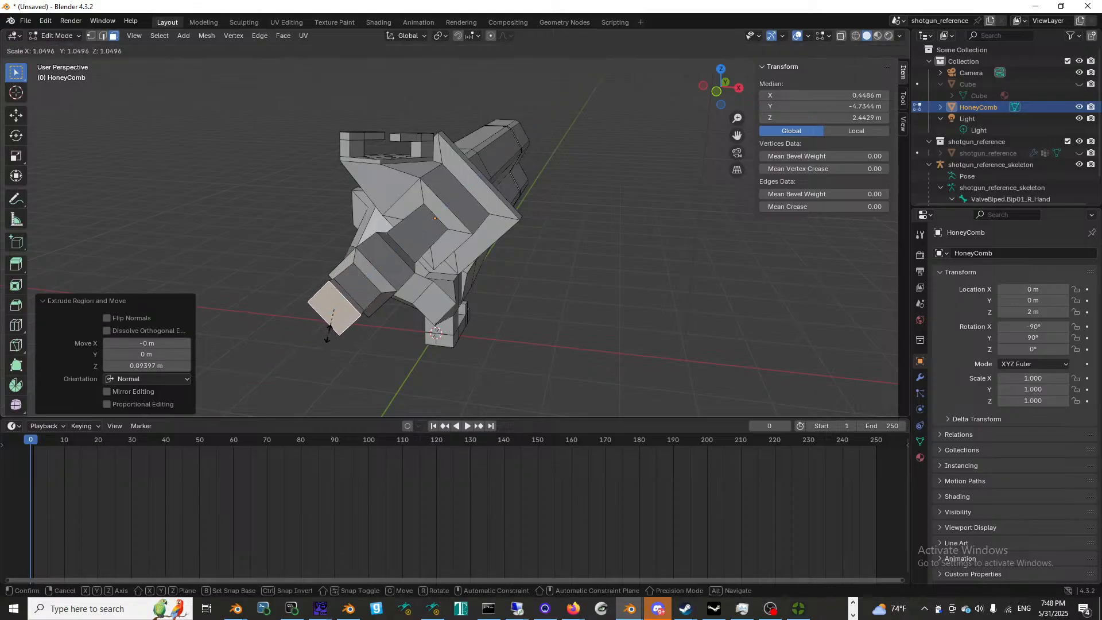
pyautogui.click(334, 342)
# Form the shaft's end knob by extruding about 0.26 m, extruding about 0.14 m more and scaling the end face to 0.657.
pyautogui.press('e')
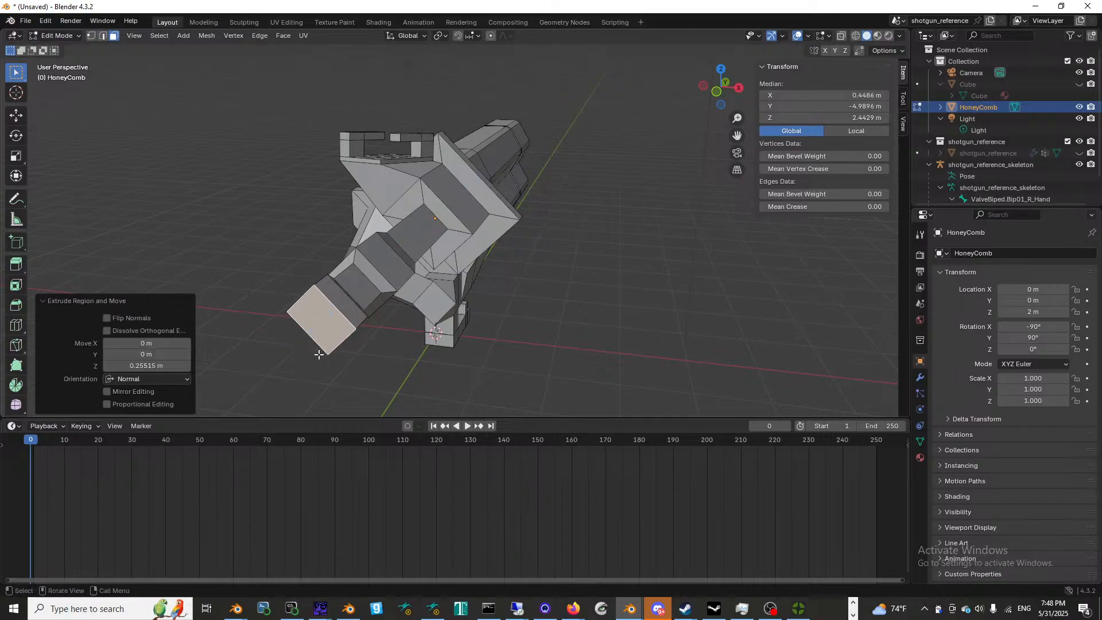
pyautogui.click(305, 365)
pyautogui.press('s')
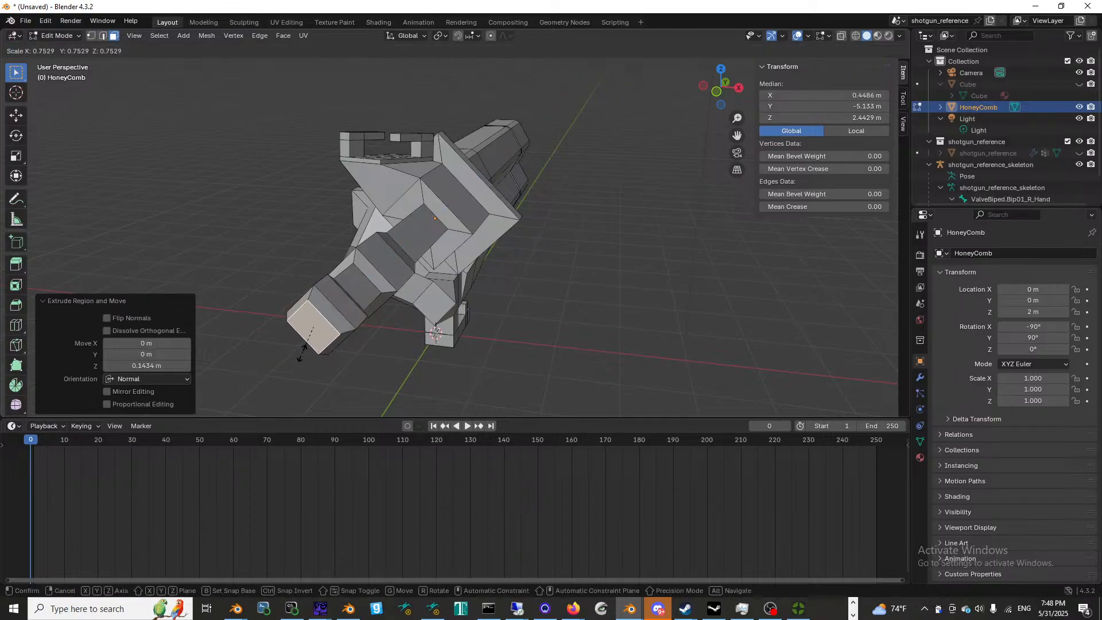
pyautogui.click(300, 339)
# Unhide the shotgun_reference mesh and compare the new model's size and position with it from several angles.
pyautogui.moveTo(300, 338); pyautogui.dragTo(376, 257, button='middle')
pyautogui.scroll(4, 320, 248)
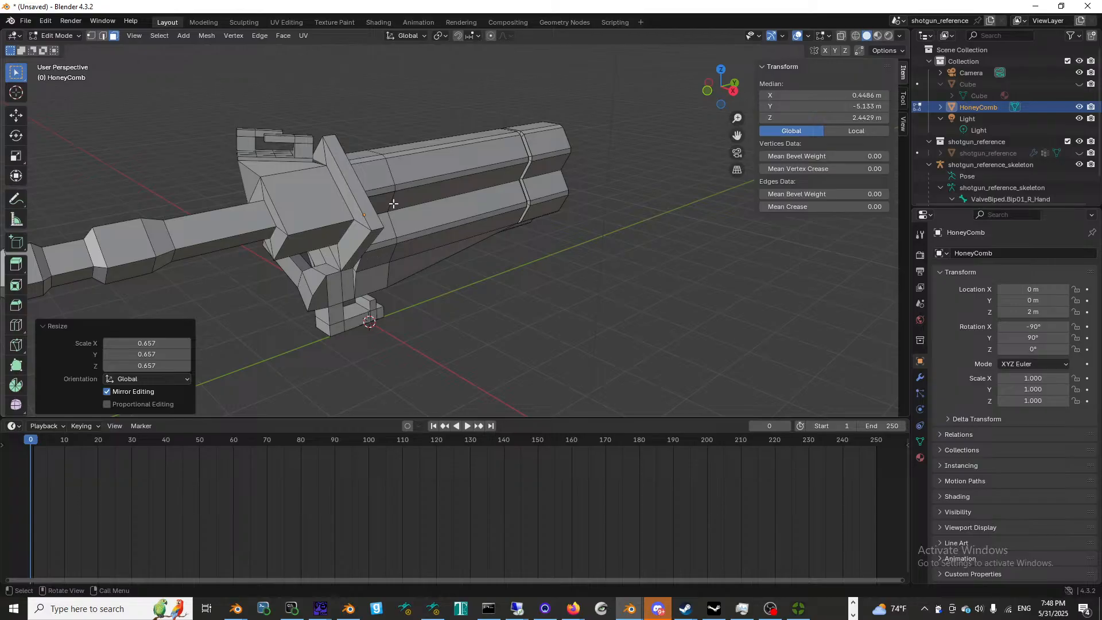
pyautogui.moveTo(375, 211); pyautogui.dragTo(453, 281, button='middle')
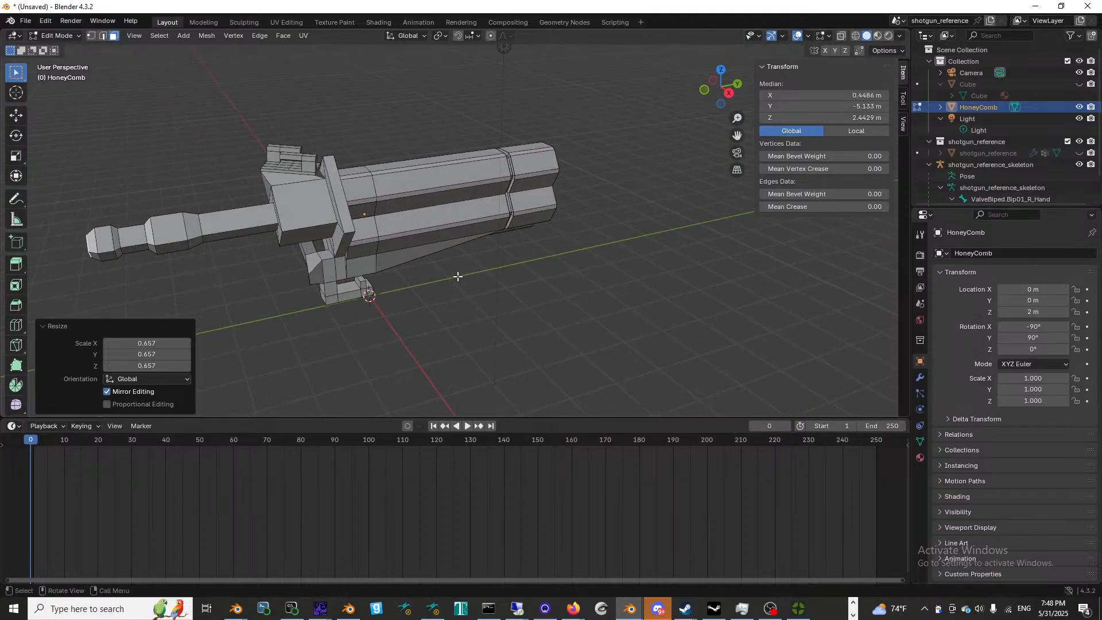
pyautogui.moveTo(406, 250); pyautogui.dragTo(373, 238, button='middle')
pyautogui.scroll(2, 446, 237)
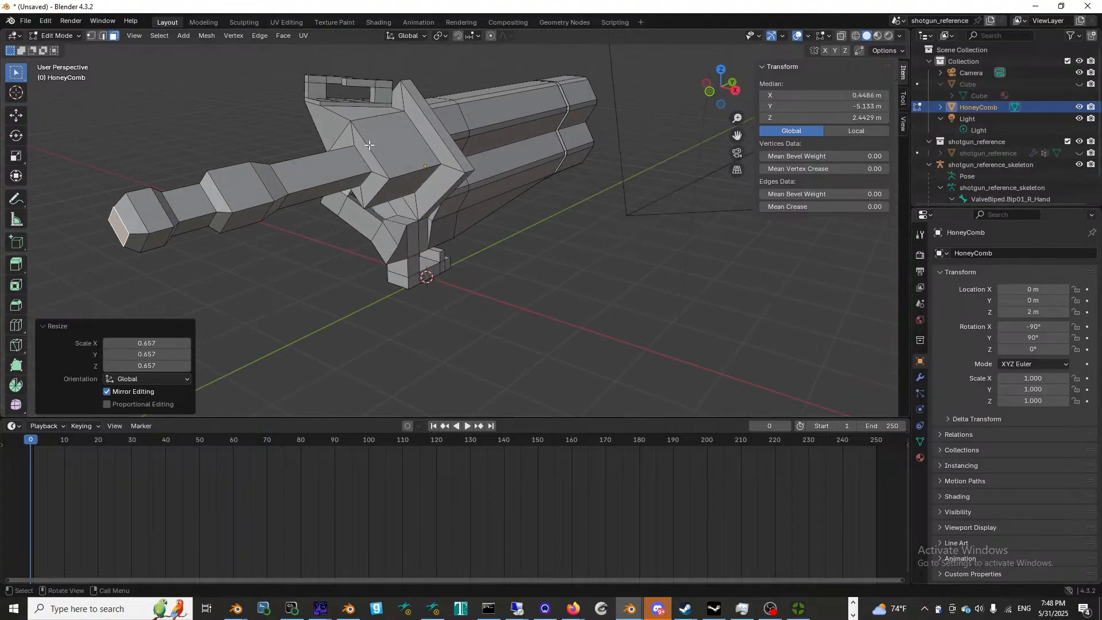
pyautogui.scroll(-3, 401, 153)
pyautogui.scroll(1, 401, 154)
pyautogui.scroll(-2, 1001, 164)
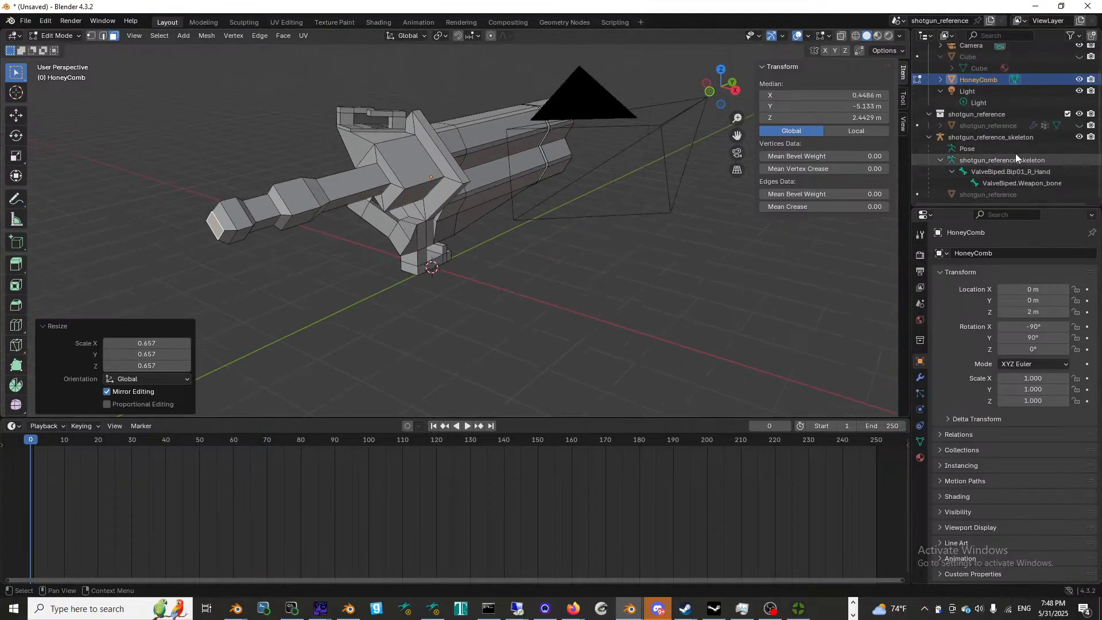
pyautogui.click(1079, 125)
pyautogui.scroll(-5, 536, 185)
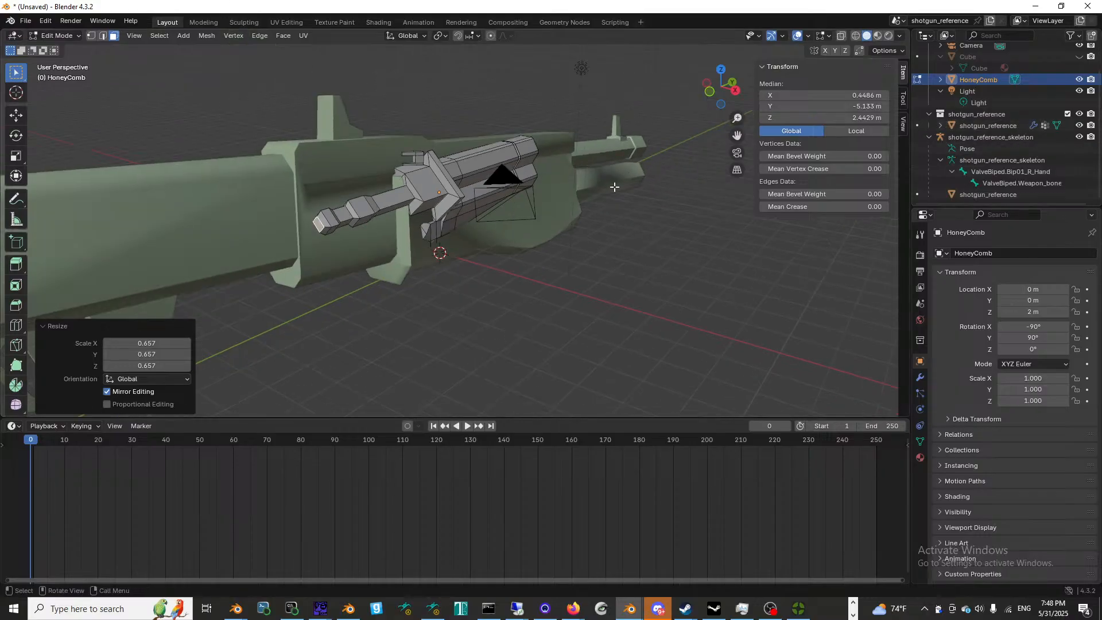
pyautogui.moveTo(536, 186); pyautogui.dragTo(516, 184, button='middle')
pyautogui.scroll(6, 513, 182)
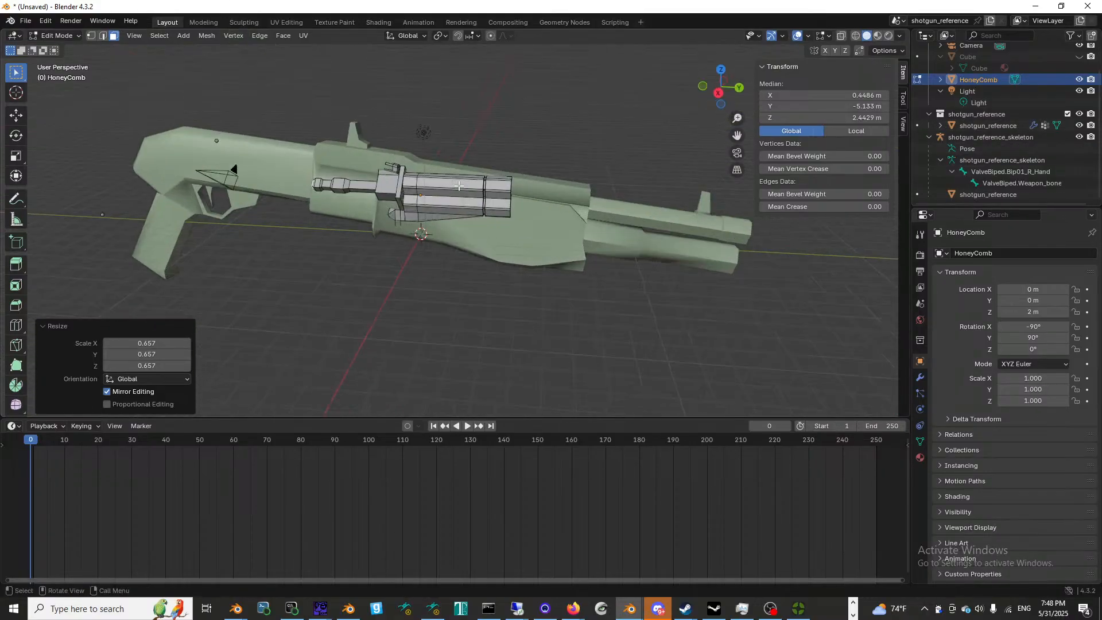
pyautogui.moveTo(569, 218); pyautogui.dragTo(551, 226, button='middle')
pyautogui.scroll(2, 551, 226)
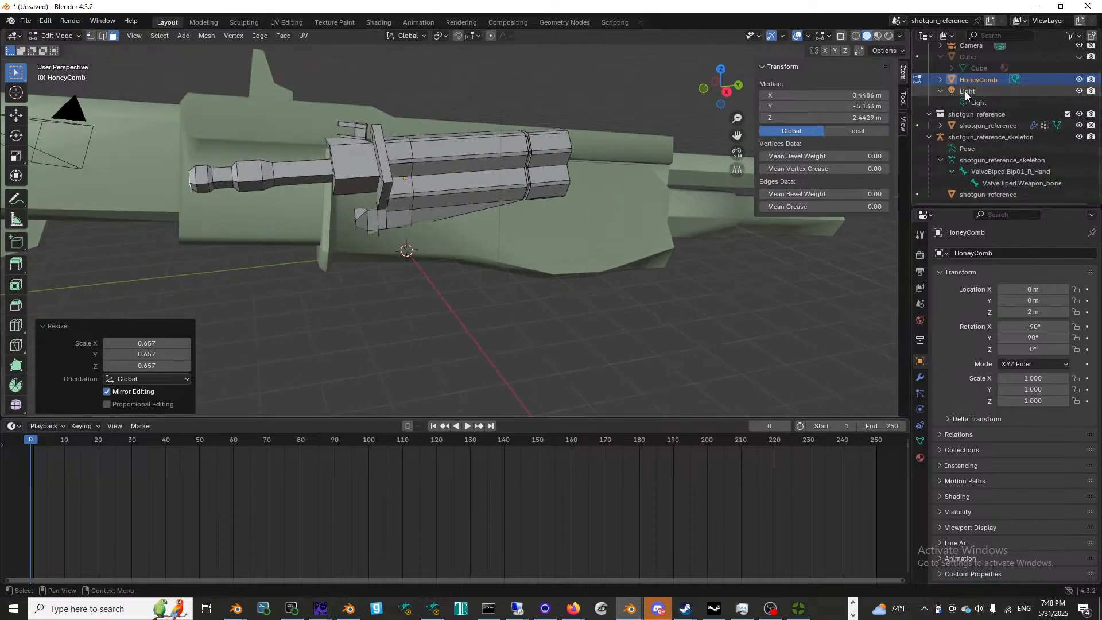
# Rename the HoneyComb object as new_shotgun2.
pyautogui.scroll(2, 970, 103)
pyautogui.doubleClick(972, 104)
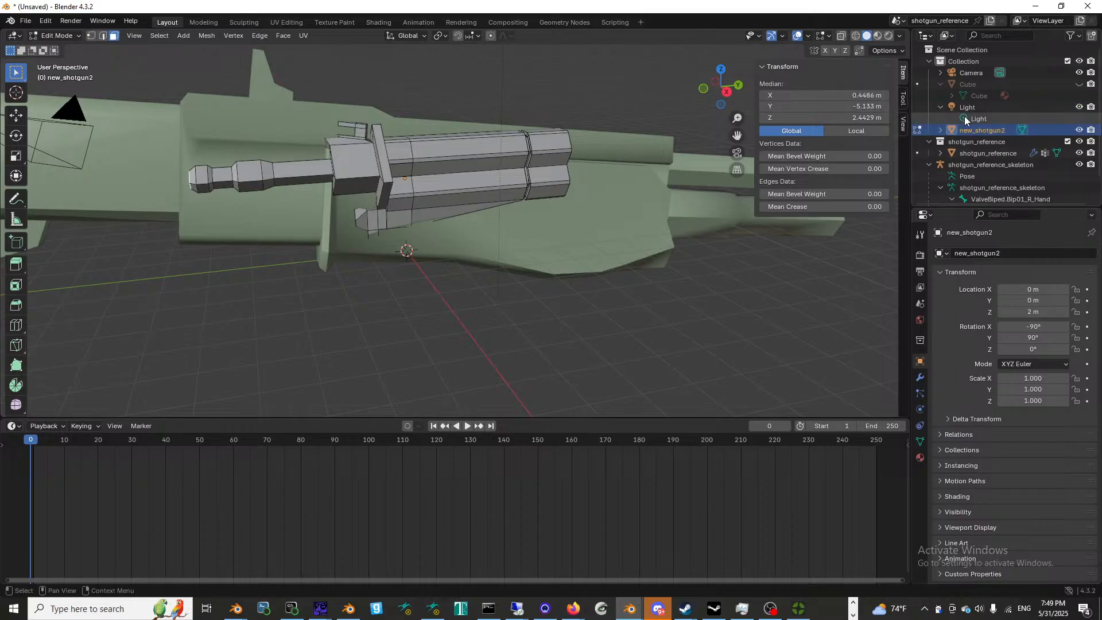
pyautogui.press('Return')
# Switch to Object Mode and scale new_shotgun2 uniformly to about 3.302 to match the reference shotgun's size.
pyautogui.click(59, 37)
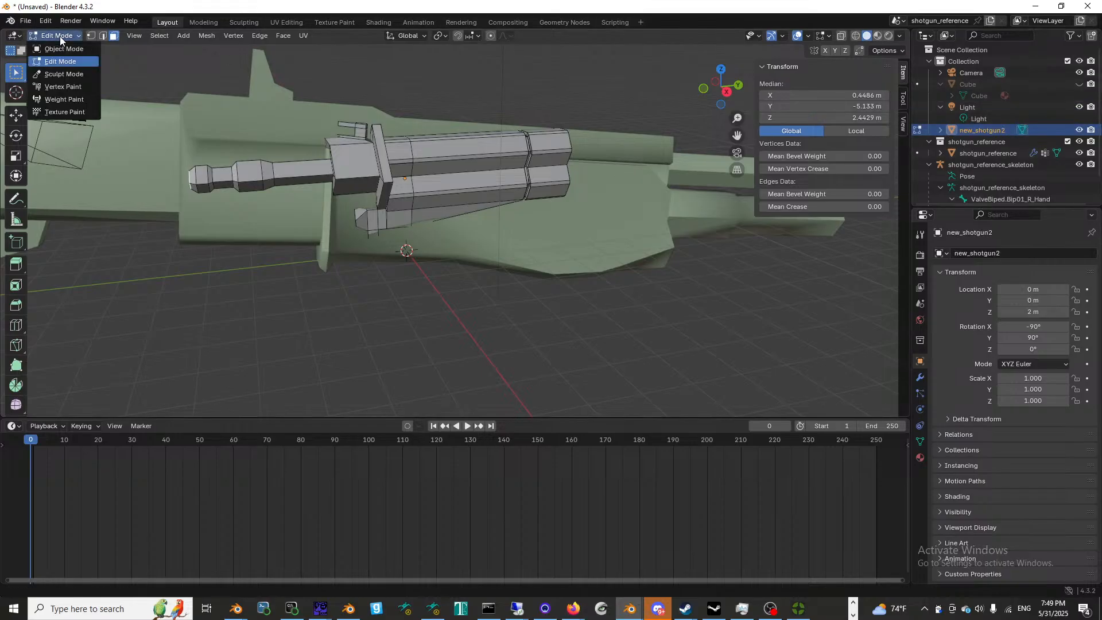
pyautogui.click(65, 46)
pyautogui.scroll(-5, 435, 164)
pyautogui.scroll(-2, 473, 211)
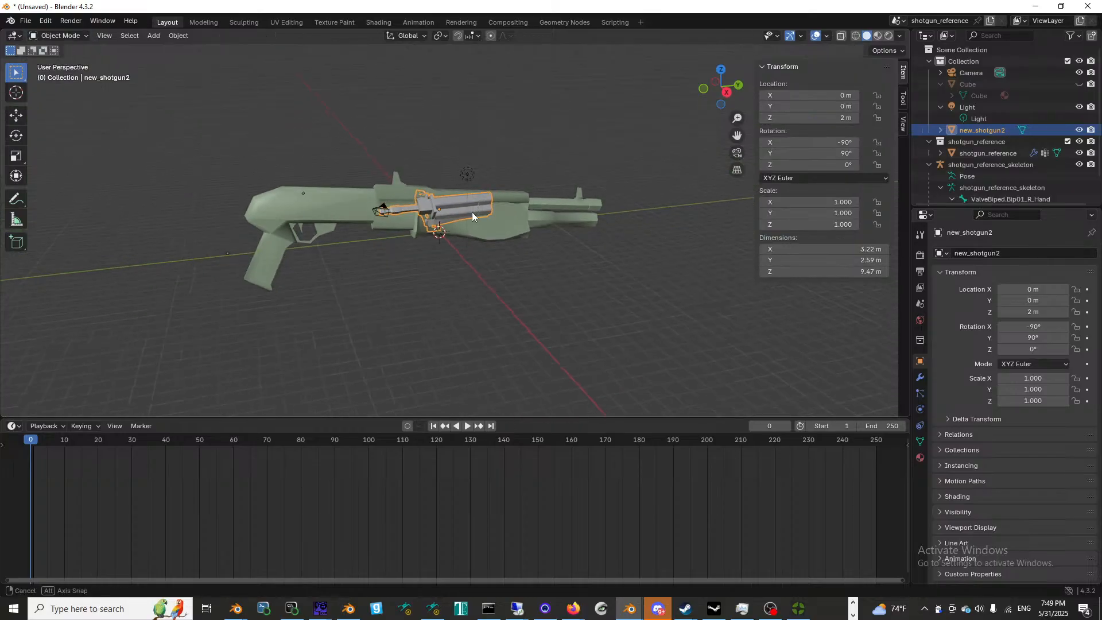
pyautogui.press('s')
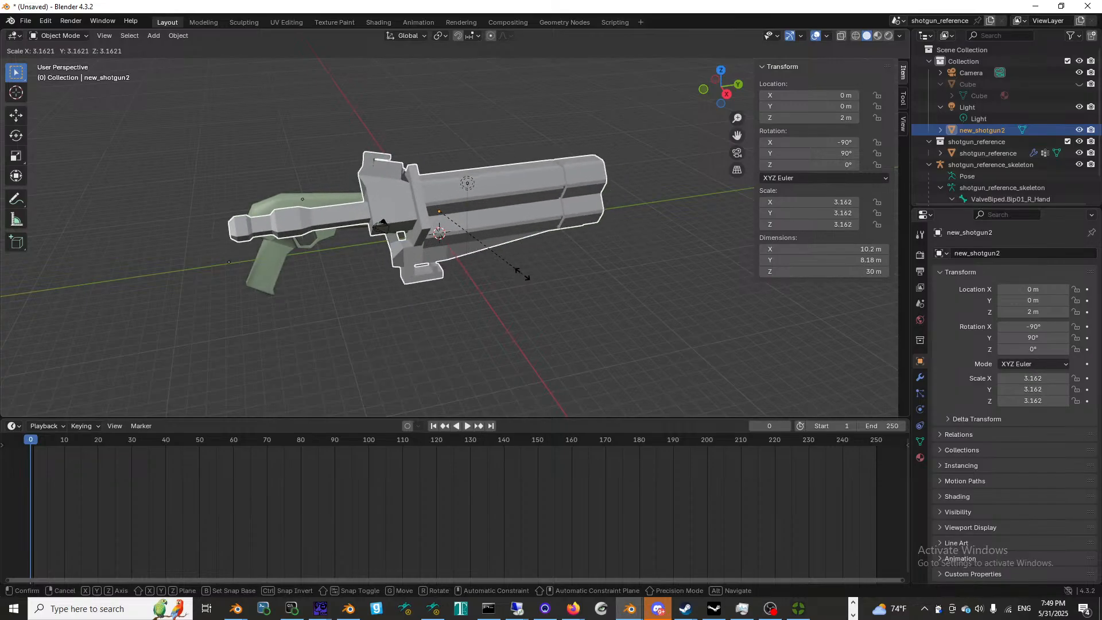
pyautogui.click(524, 278)
pyautogui.moveTo(525, 278); pyautogui.dragTo(527, 252, button='middle')
# Move new_shotgun2 onto the reference shotgun and rotate it to about -15.11°, 96.419°, 73.139° so its barrels follow the reference.
pyautogui.press('g')
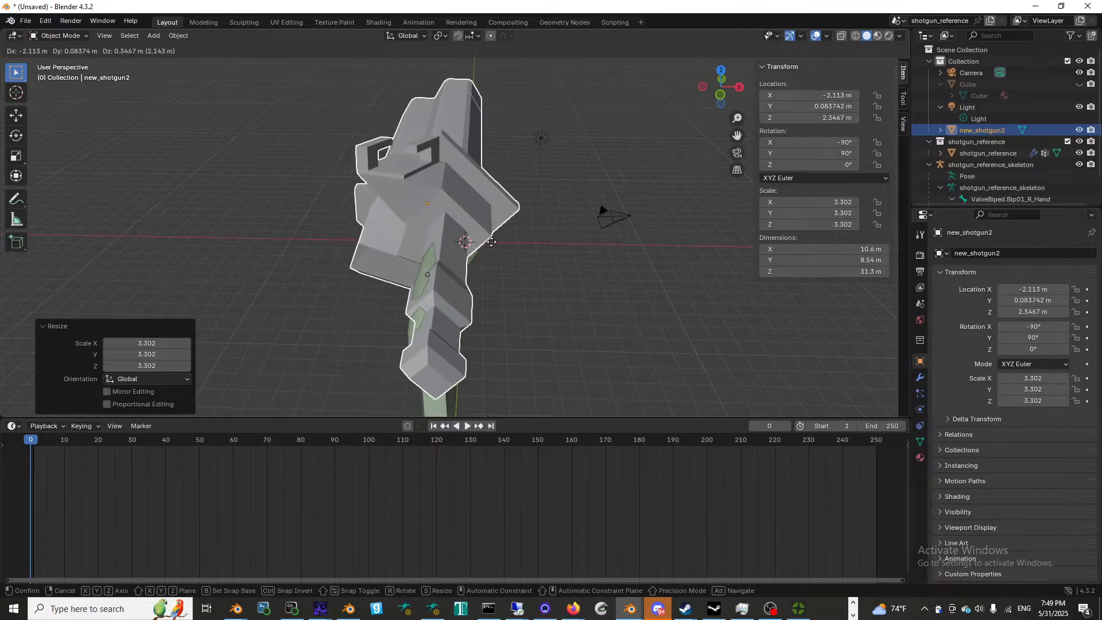
pyautogui.click(487, 241)
pyautogui.moveTo(488, 241); pyautogui.dragTo(549, 240, button='middle')
pyautogui.press('r')
pyautogui.click(533, 251)
pyautogui.press('r')
pyautogui.click(549, 241)
pyautogui.press('g')
pyautogui.click(549, 241)
pyautogui.press('r')
pyautogui.click(551, 251)
pyautogui.press('r')
pyautogui.click(556, 234)
# Move new_shotgun2 over the reference body to about X -2.07 m, Y 0.94 m, Z 0.72 m.
pyautogui.press('g')
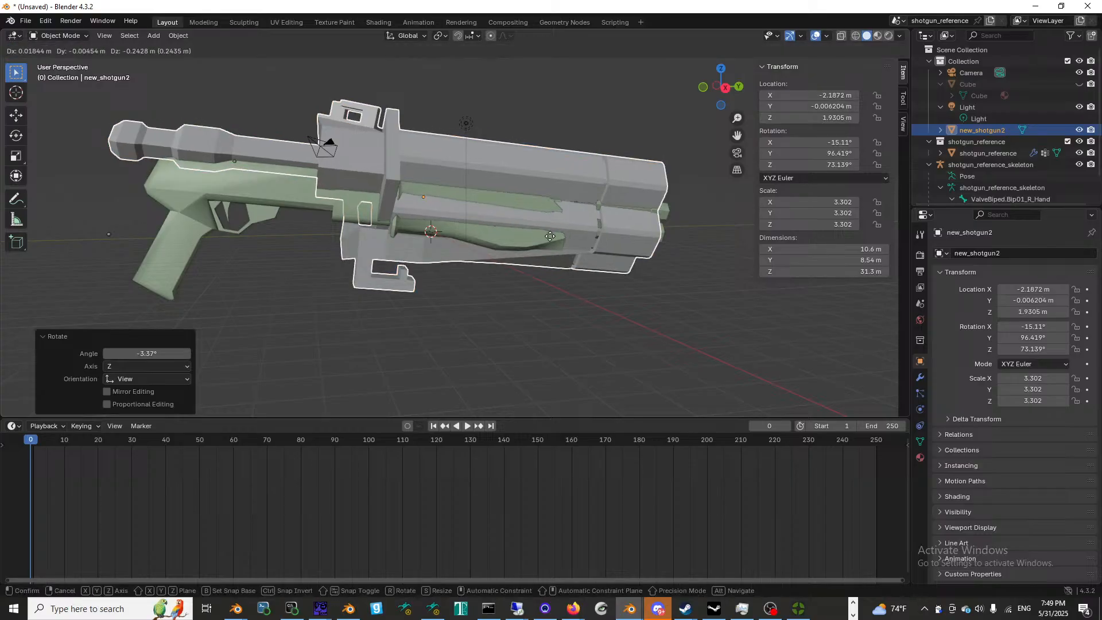
pyautogui.click(545, 255)
pyautogui.moveTo(546, 254); pyautogui.dragTo(447, 221, button='middle')
pyautogui.press('g')
pyautogui.click(579, 250)
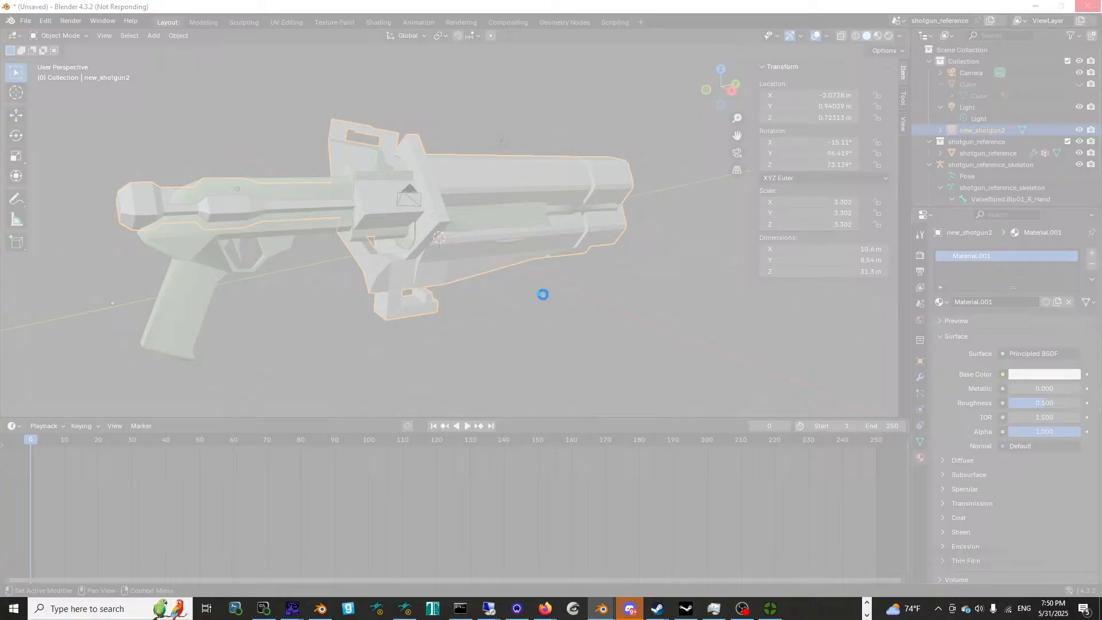
# Switch to w_shotgun2.qc in Notepad++, change the studio bodygroup mesh to new_shotgun_reference.smd and save the file.
pyautogui.hotkey('alt', 'Tab')
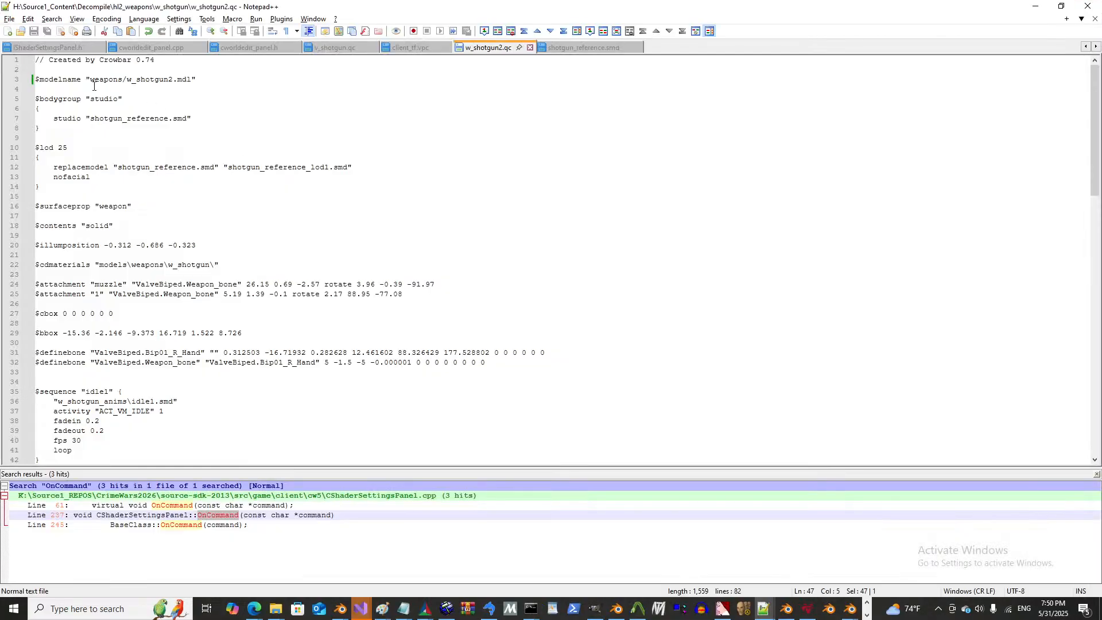
pyautogui.click(90, 117)
pyautogui.write('new_')
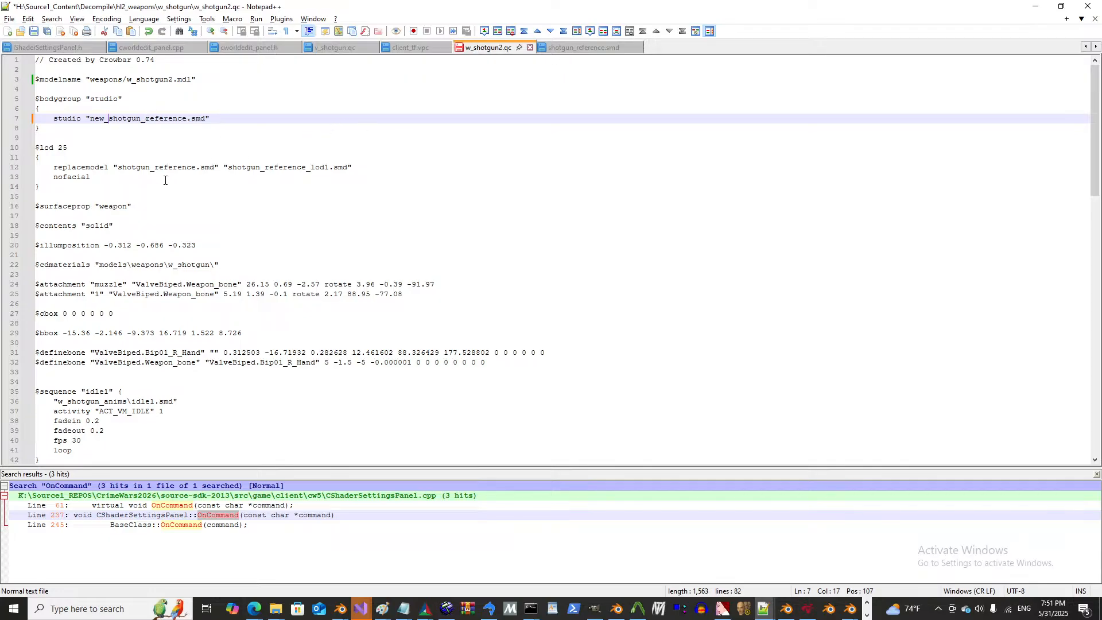
pyautogui.moveTo(205, 118); pyautogui.dragTo(90, 119)
pyautogui.hotkey('ctrl', 's')
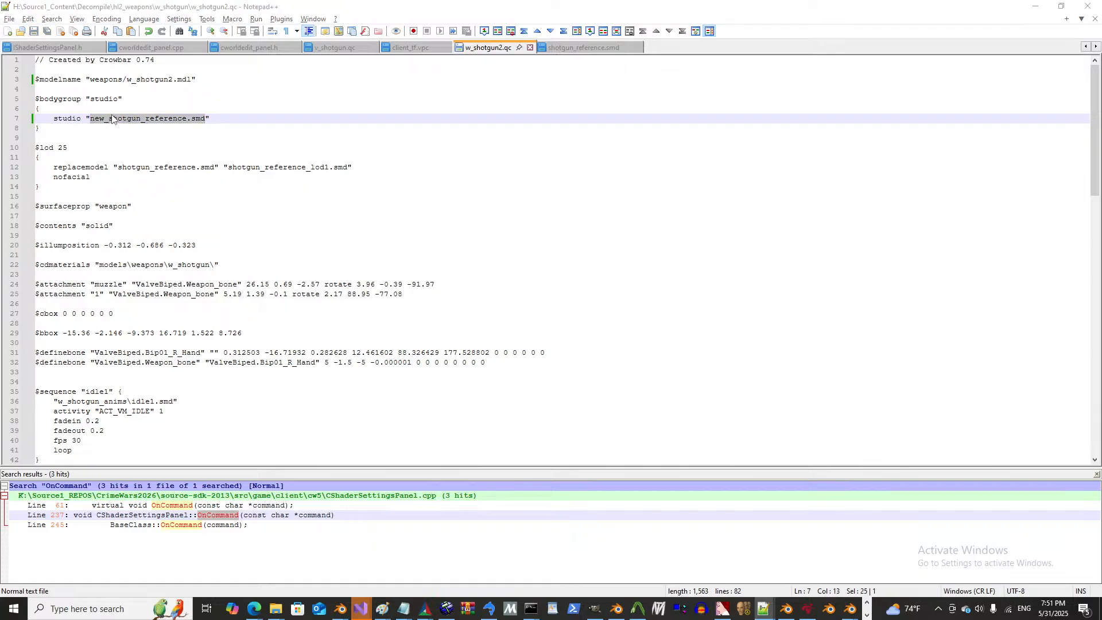
# Switch back to the unsaved Blender scene and enter Edit Mode on new_shotgun2.
pyautogui.hotkey('alt', 'Tab')
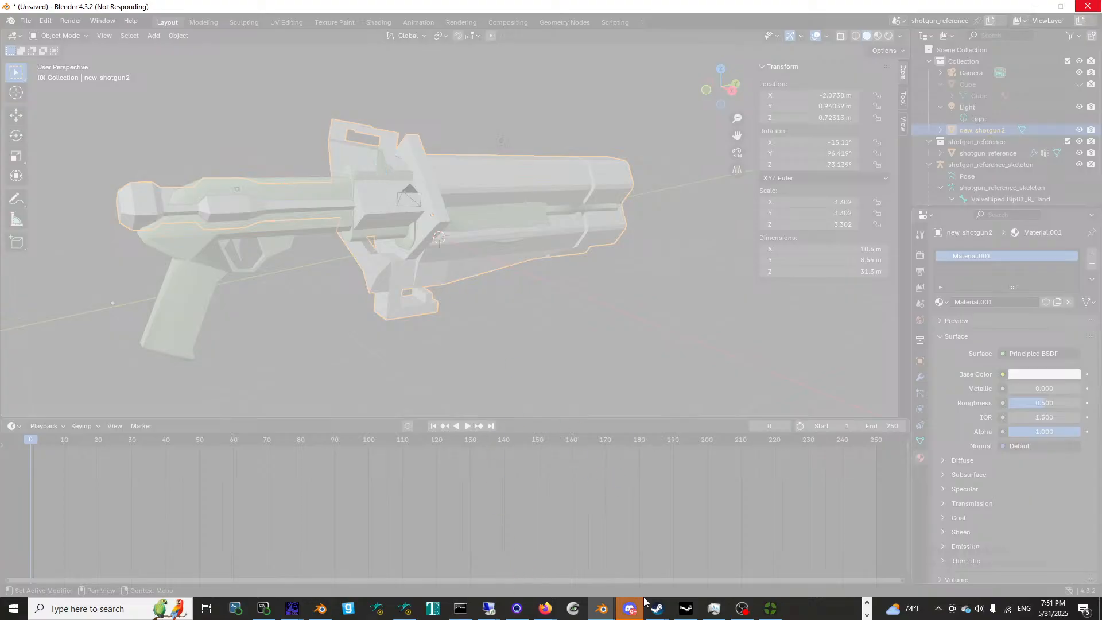
pyautogui.moveTo(603, 615)
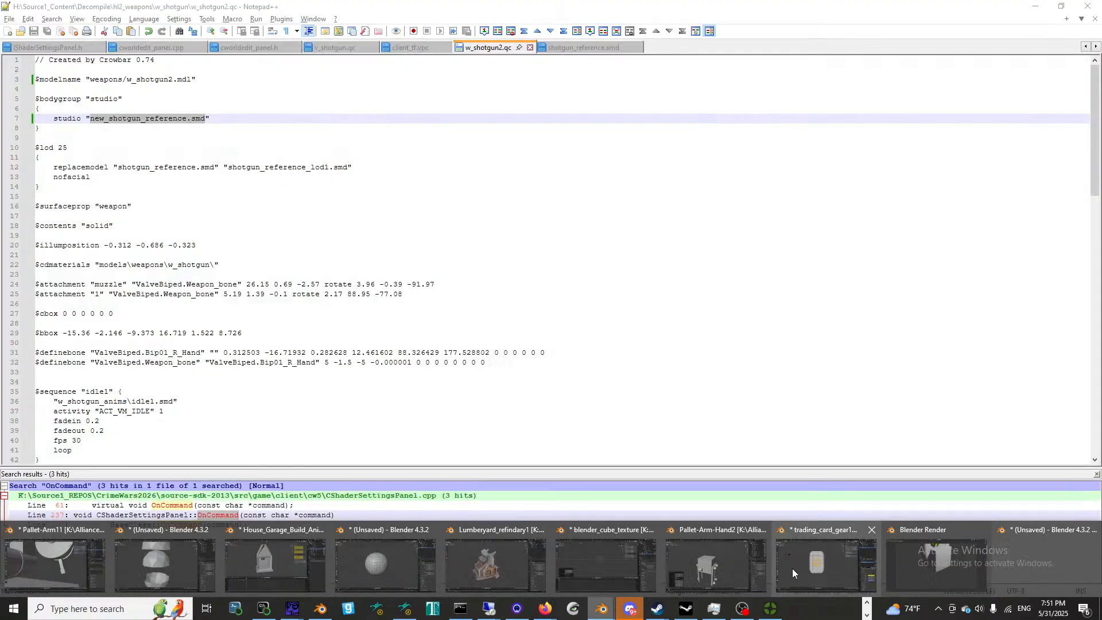
pyautogui.moveTo(792, 568)
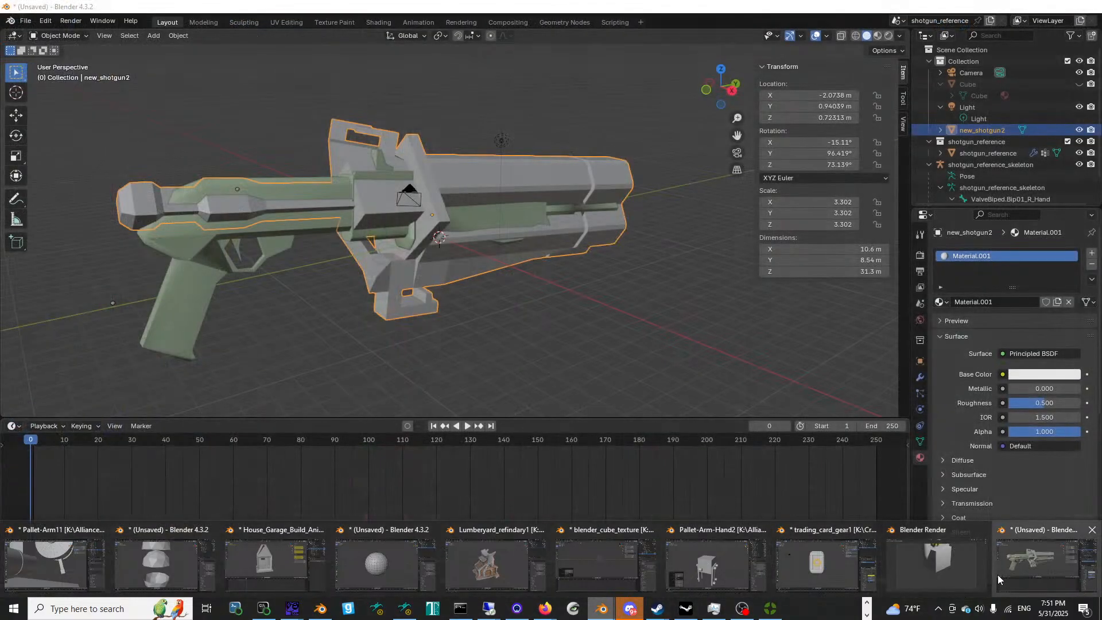
pyautogui.click(999, 571)
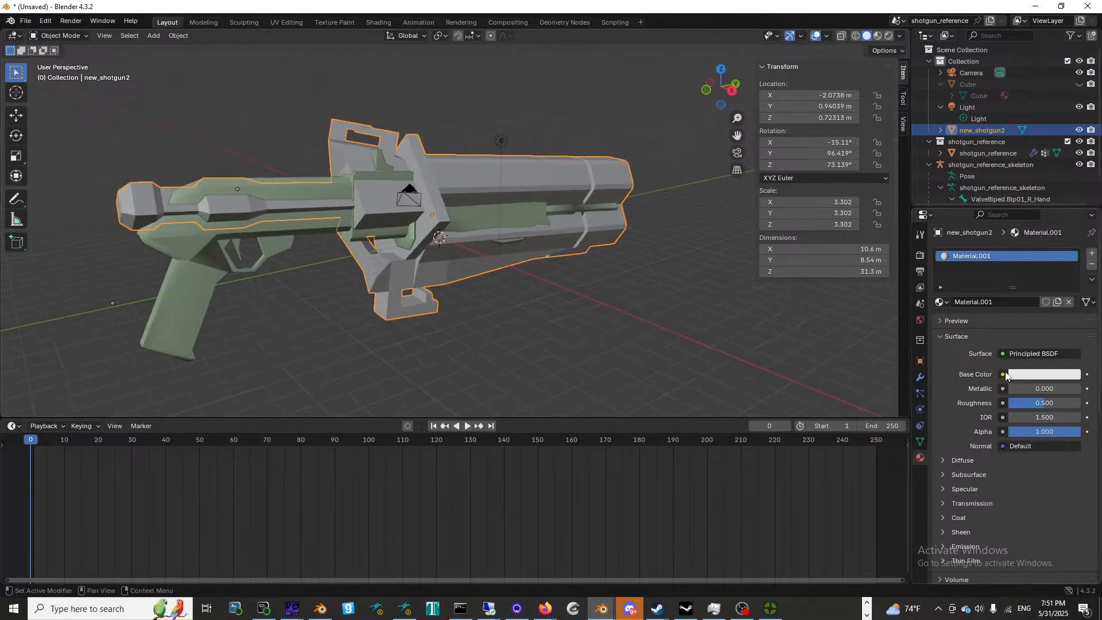
pyautogui.moveTo(286, 232); pyautogui.dragTo(367, 226, button='middle')
pyautogui.scroll(3, 270, 236)
pyautogui.scroll(-3, 368, 229)
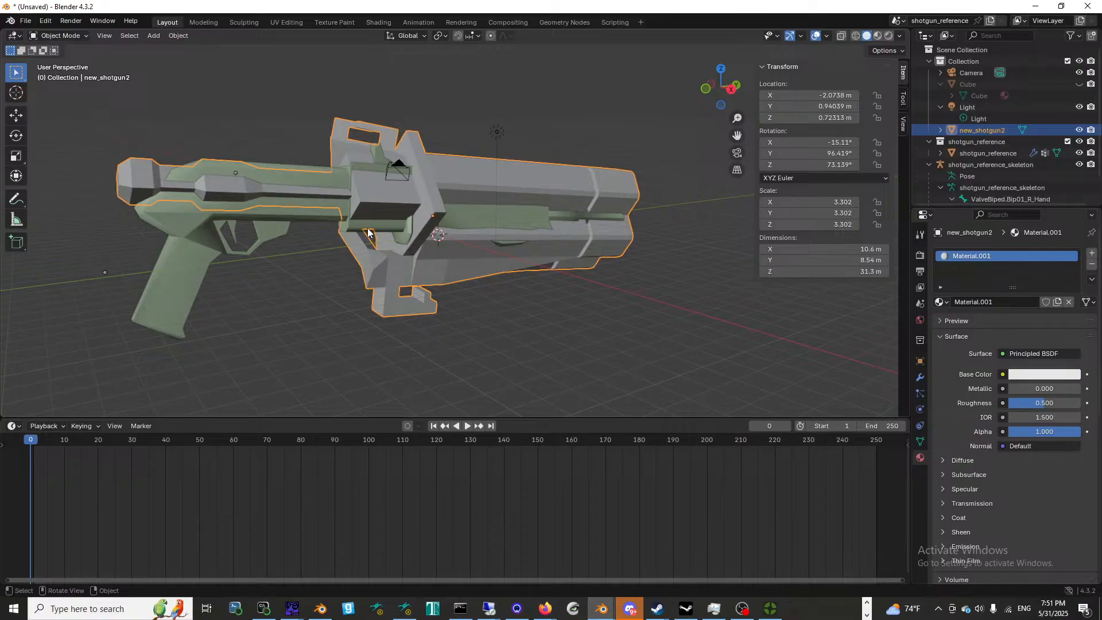
pyautogui.scroll(4, 394, 132)
pyautogui.moveTo(394, 132); pyautogui.dragTo(415, 150, button='middle')
pyautogui.scroll(-3, 396, 159)
pyautogui.click(58, 36)
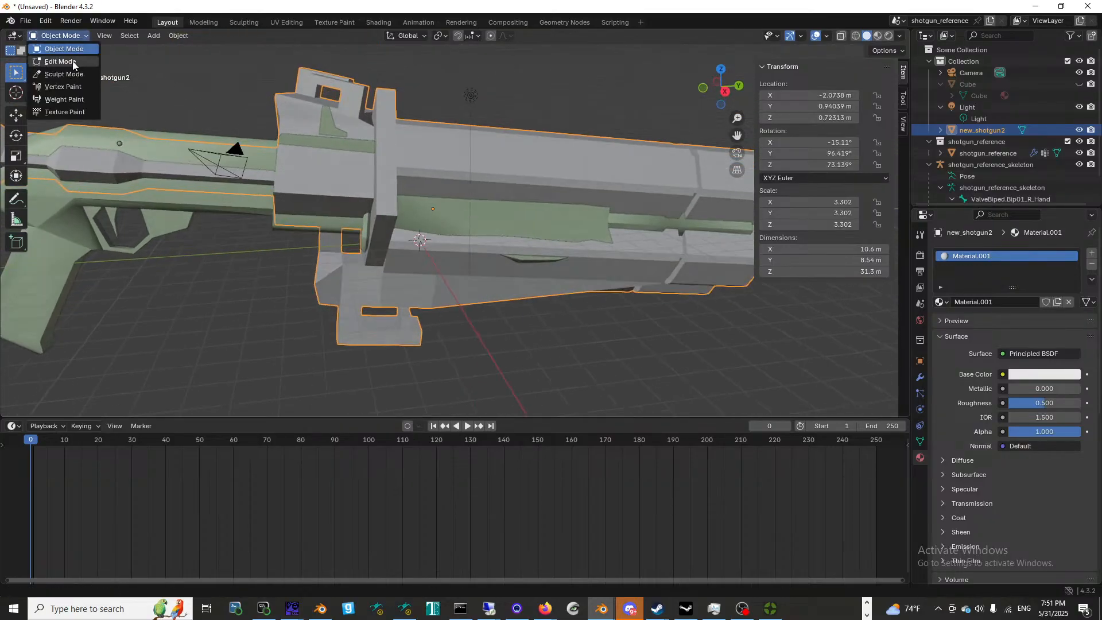
pyautogui.click(58, 62)
# Show the mesh in wireframe and select the faces of the two upper honeycomb barrel tubes.
pyautogui.moveTo(611, 191)
pyautogui.mouseDown(button='middle')
pyautogui.moveTo(436, 184)
pyautogui.moveTo(516, 171)
pyautogui.moveTo(480, 183)
pyautogui.moveTo(604, 223)
pyautogui.moveTo(647, 196)
pyautogui.moveTo(647, 180)
pyautogui.moveTo(631, 189)
pyautogui.moveTo(649, 192)
pyautogui.moveTo(683, 141)
pyautogui.moveTo(610, 191)
pyautogui.moveTo(618, 189)
pyautogui.moveTo(481, 122)
pyautogui.mouseUp(button='middle')
pyautogui.click(609, 183)
pyautogui.scroll(2, 666, 181)
pyautogui.hotkey('shift', 'z')
pyautogui.keyDown('shift'); pyautogui.moveTo(423, 115); pyautogui.dragTo(596, 200); pyautogui.keyUp('shift')
pyautogui.keyDown('shift'); pyautogui.moveTo(551, 152); pyautogui.dragTo(590, 208); pyautogui.keyUp('shift')
pyautogui.moveTo(590, 207); pyautogui.dragTo(563, 205, button='middle')
pyautogui.keyDown('shift'); pyautogui.moveTo(701, 138); pyautogui.dragTo(742, 215); pyautogui.keyUp('shift')
pyautogui.moveTo(713, 229); pyautogui.dragTo(639, 234, button='middle')
pyautogui.scroll(-2, 690, 235)
pyautogui.scroll(2, 711, 263)
pyautogui.keyDown('shift'); pyautogui.moveTo(581, 142); pyautogui.dragTo(649, 234); pyautogui.keyUp('shift')
pyautogui.moveTo(654, 227); pyautogui.dragTo(553, 214, button='middle')
pyautogui.keyDown('shift'); pyautogui.moveTo(497, 224); pyautogui.dragTo(551, 252); pyautogui.keyUp('shift')
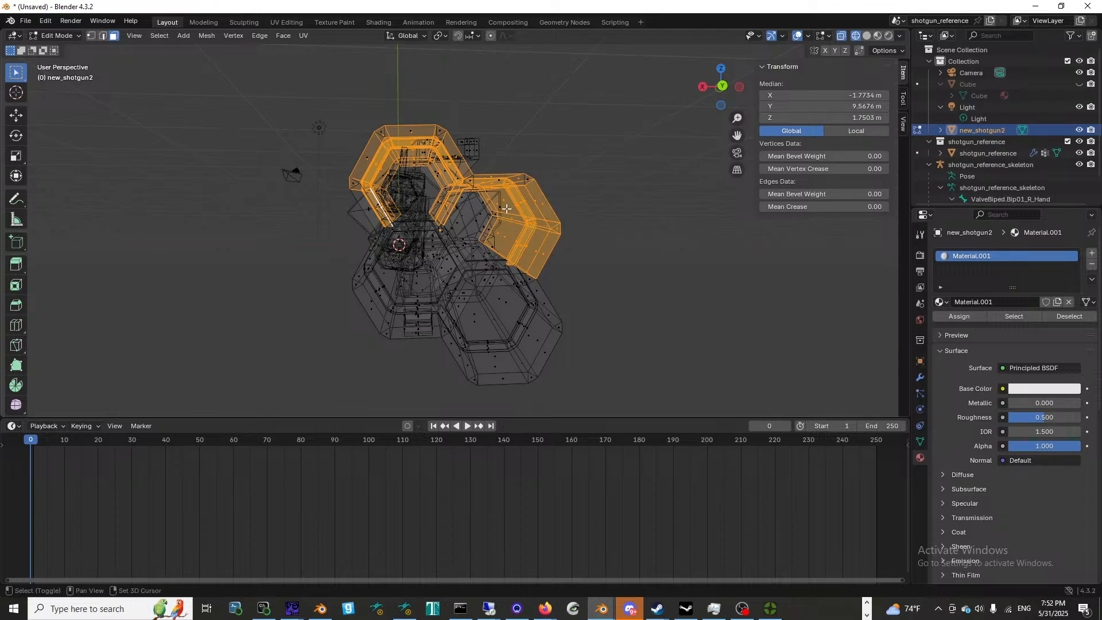
# Extend the selection with the missing faces around the upper barrel tubes' ring.
pyautogui.moveTo(506, 209); pyautogui.dragTo(436, 202, button='middle')
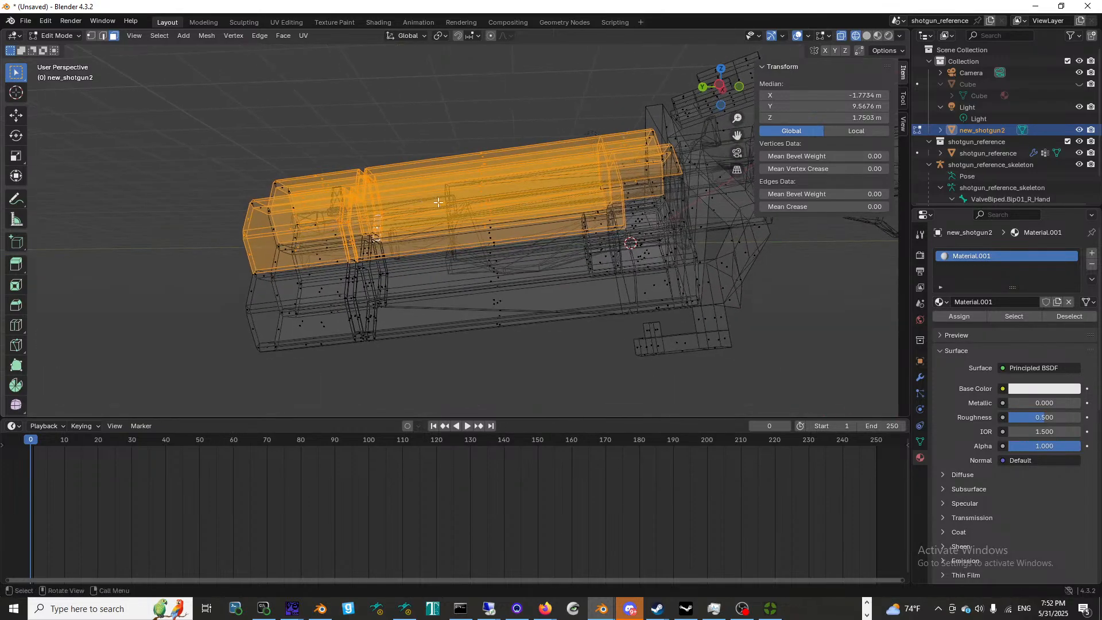
pyautogui.keyDown('shift'); pyautogui.click(510, 228); pyautogui.keyUp('shift')
pyautogui.moveTo(602, 196); pyautogui.dragTo(630, 153, button='middle')
pyautogui.keyDown('shift'); pyautogui.click(634, 171); pyautogui.keyUp('shift')
pyautogui.keyDown('shift'); pyautogui.moveTo(629, 153); pyautogui.dragTo(654, 172); pyautogui.keyUp('shift')
pyautogui.moveTo(648, 166); pyautogui.dragTo(667, 227, button='middle')
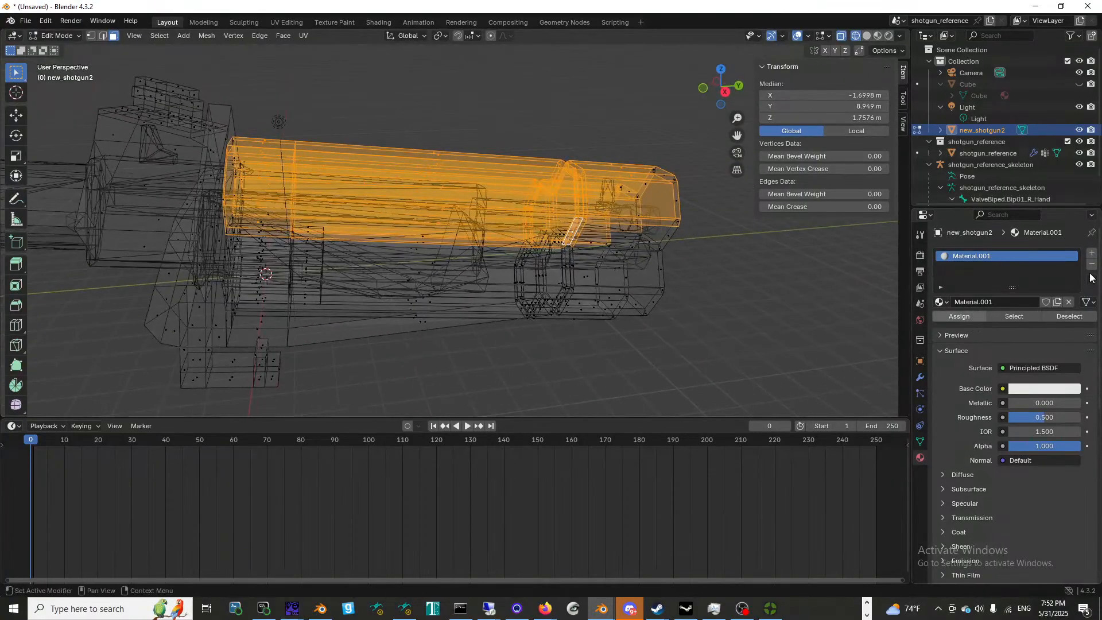
# Add a second material slot to new_shotgun2 and create a new material in it.
pyautogui.click(1091, 252)
pyautogui.click(982, 326)
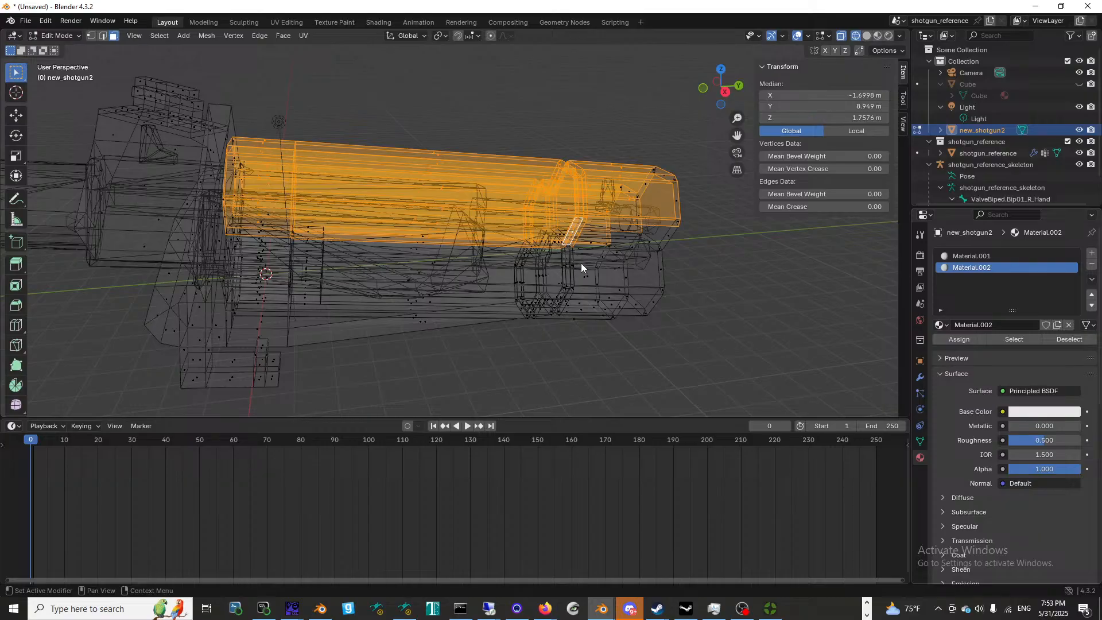
# Switch to Visual Studio, continue the paused debugging session past the breakpoint and return to Blender.
pyautogui.hotkey('alt', 'Tab')
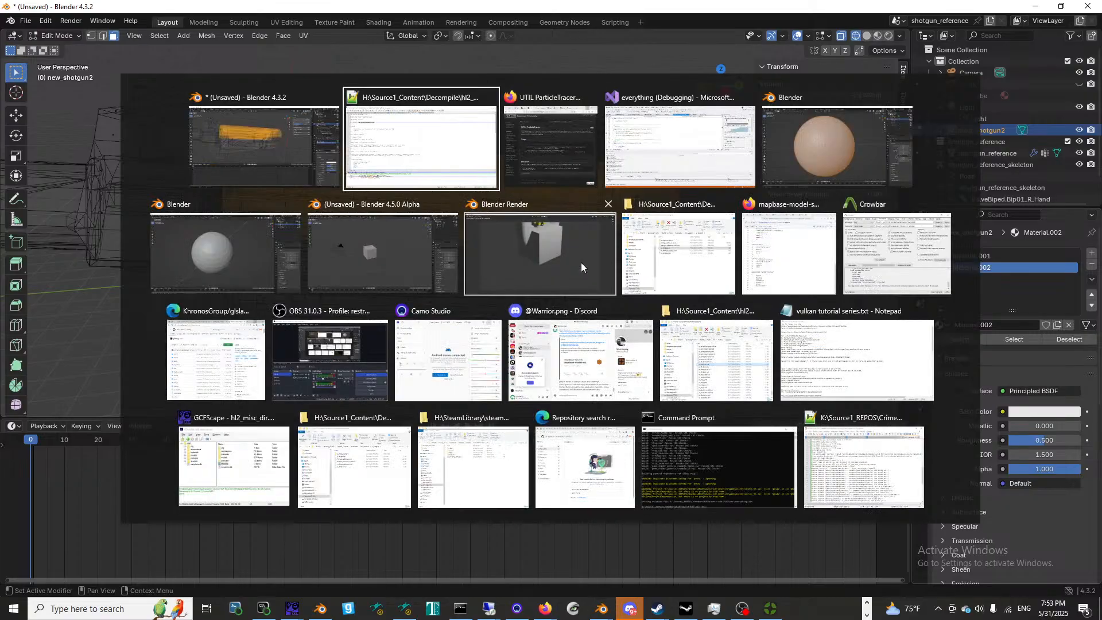
pyautogui.press('Escape')
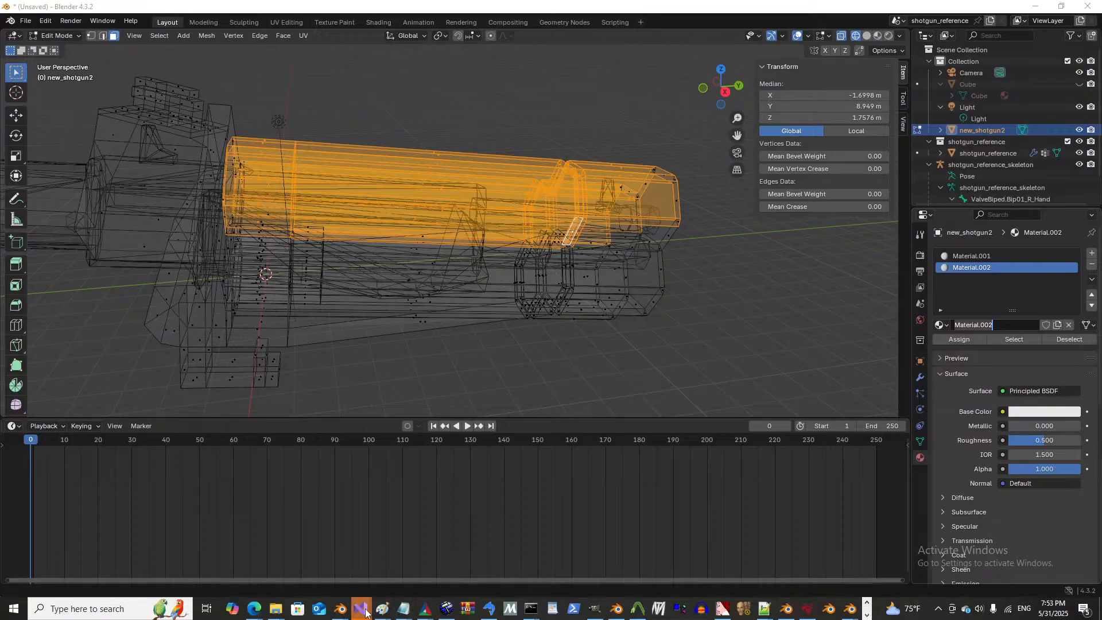
pyautogui.moveTo(365, 611)
pyautogui.click(78, 561)
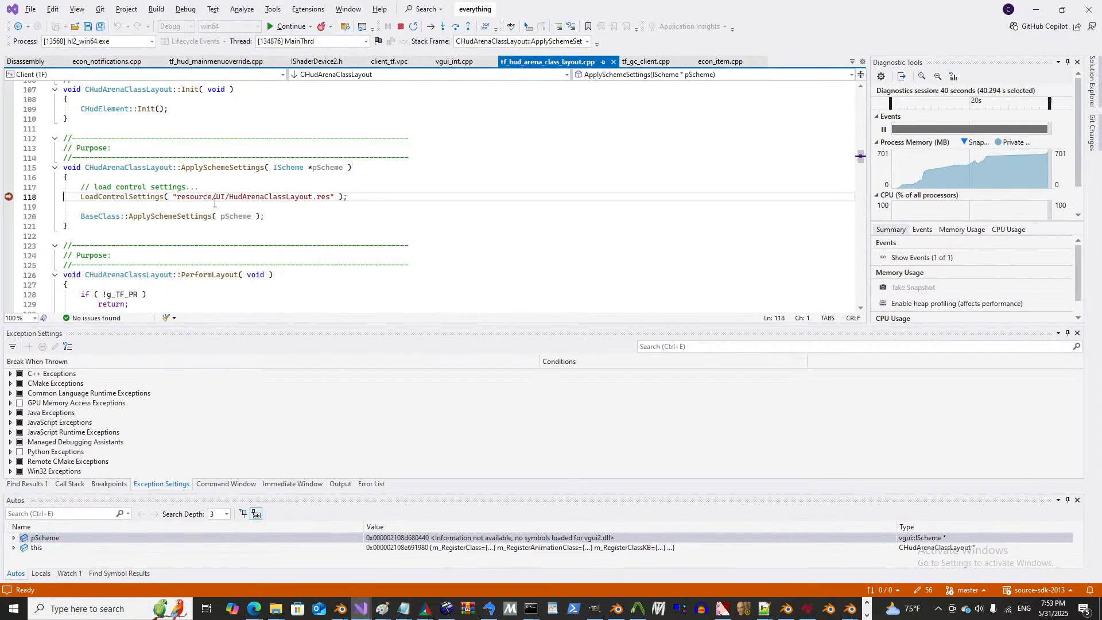
pyautogui.press('F5')
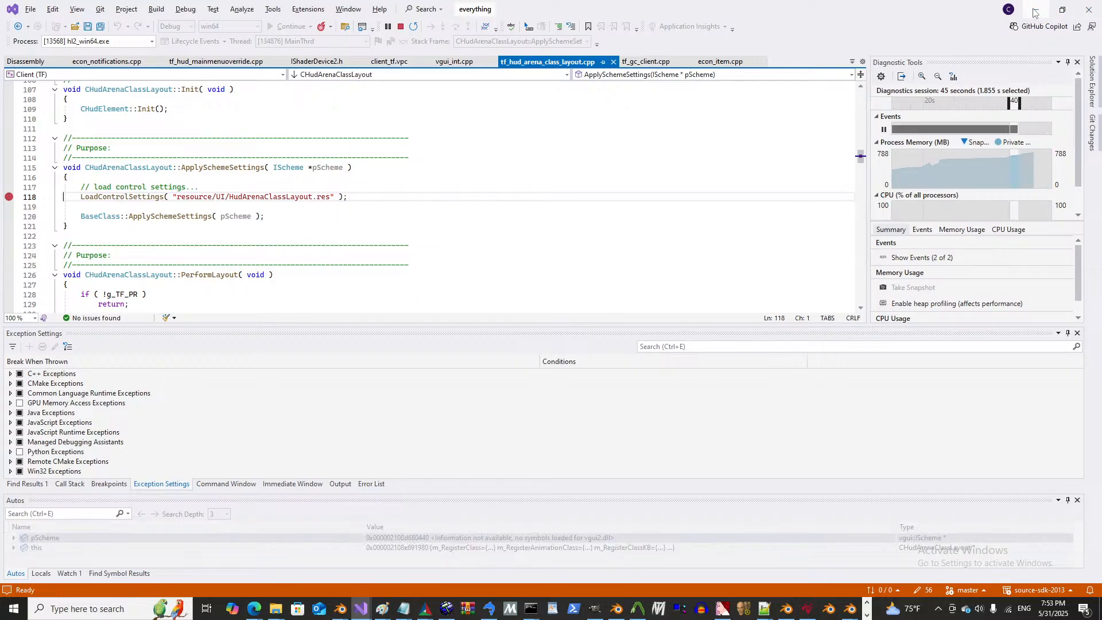
pyautogui.click(866, 615)
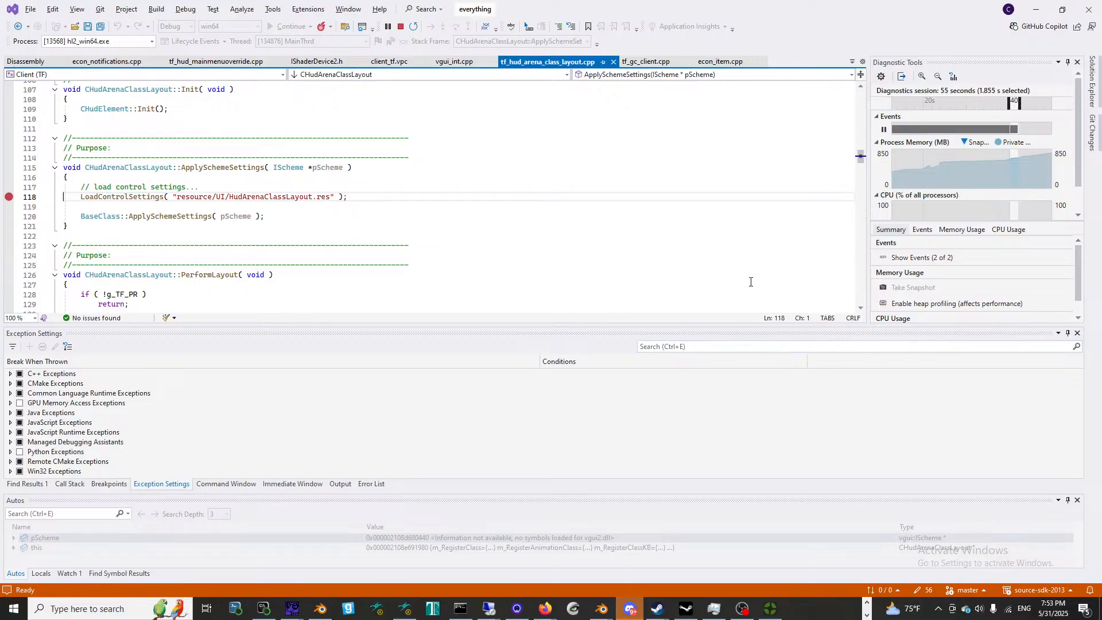
pyautogui.click(1036, 9)
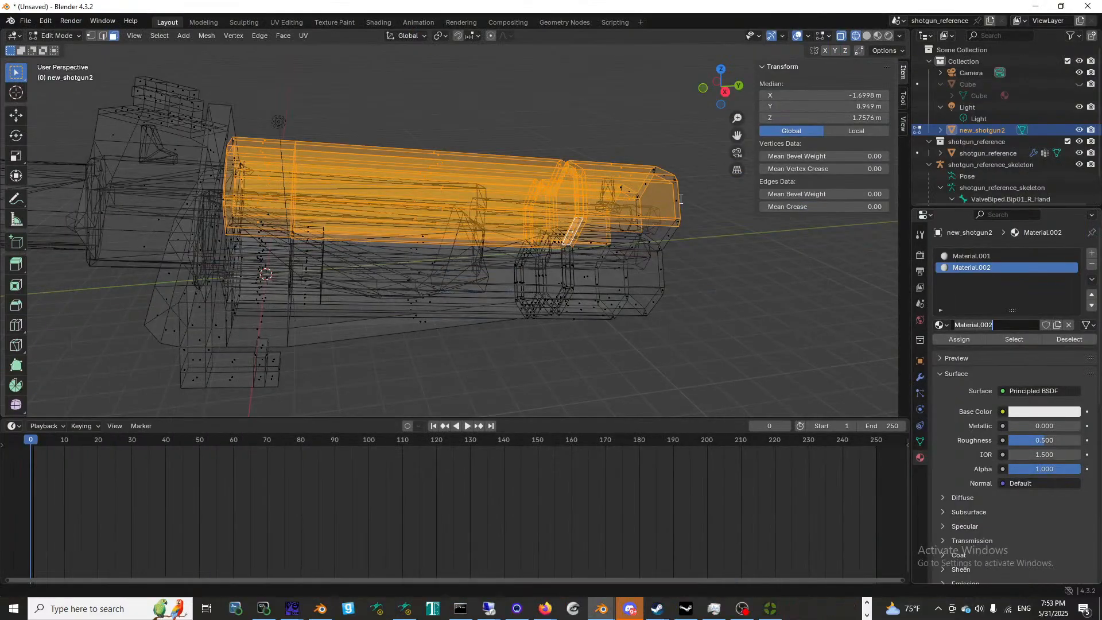
# Leave the material's name unchanged and add the missing muzzle-end faces of the upper barrel tubes to the selection.
pyautogui.click(616, 157)
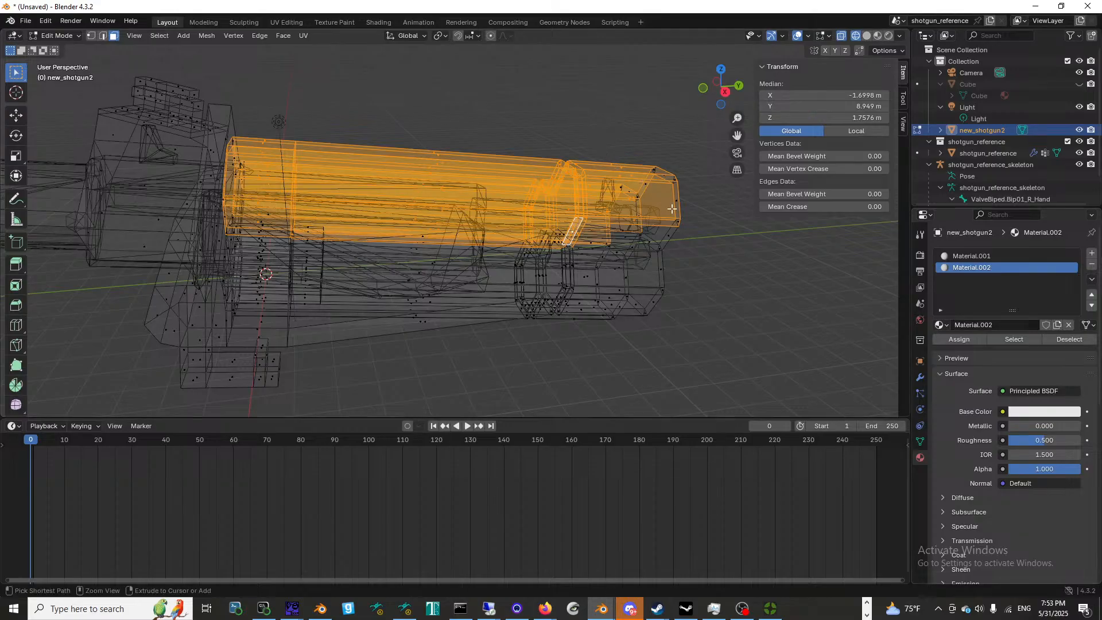
pyautogui.keyDown('shift'); pyautogui.moveTo(697, 230); pyautogui.dragTo(634, 164); pyautogui.keyUp('shift')
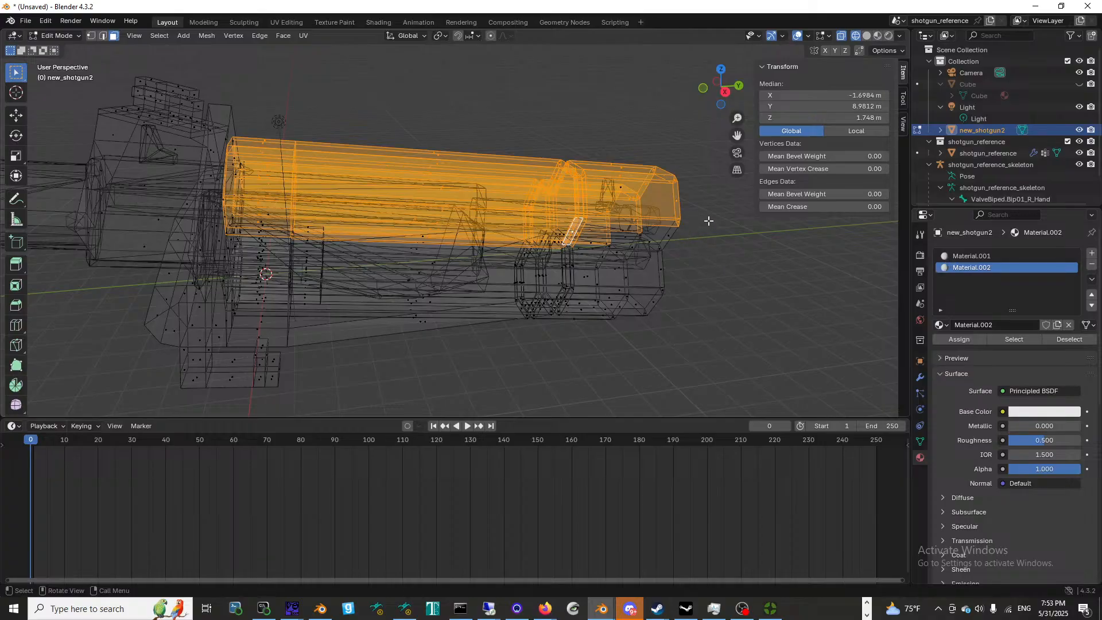
# Switch to Visual Studio to check on the hl2_win64.exe debugging session, and return to Blender.
pyautogui.hotkey('alt', 'Tab')
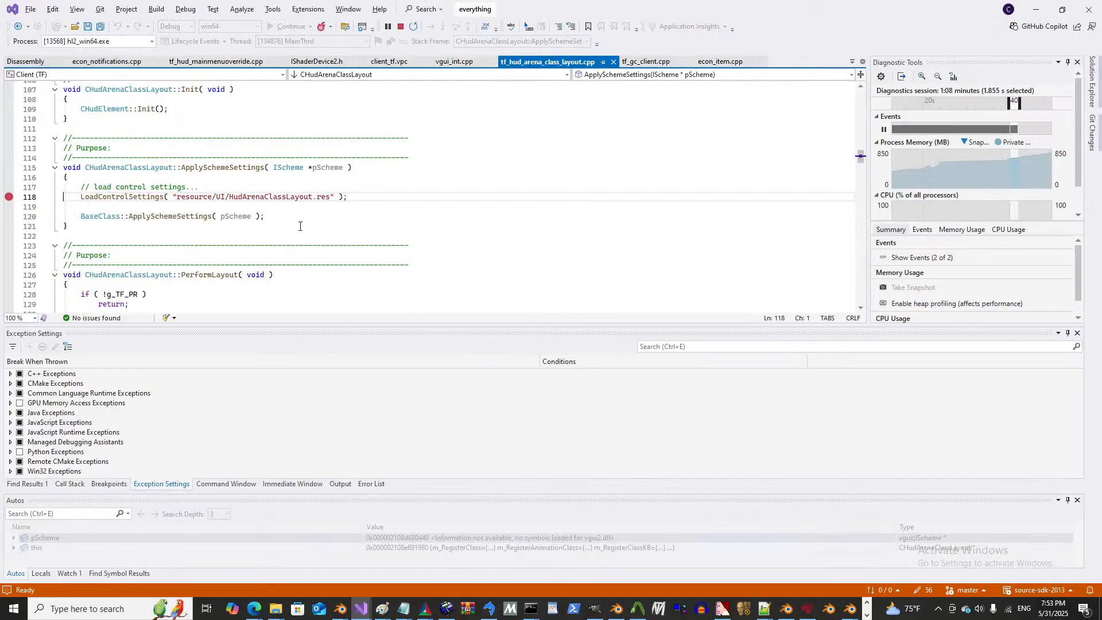
pyautogui.click(300, 227)
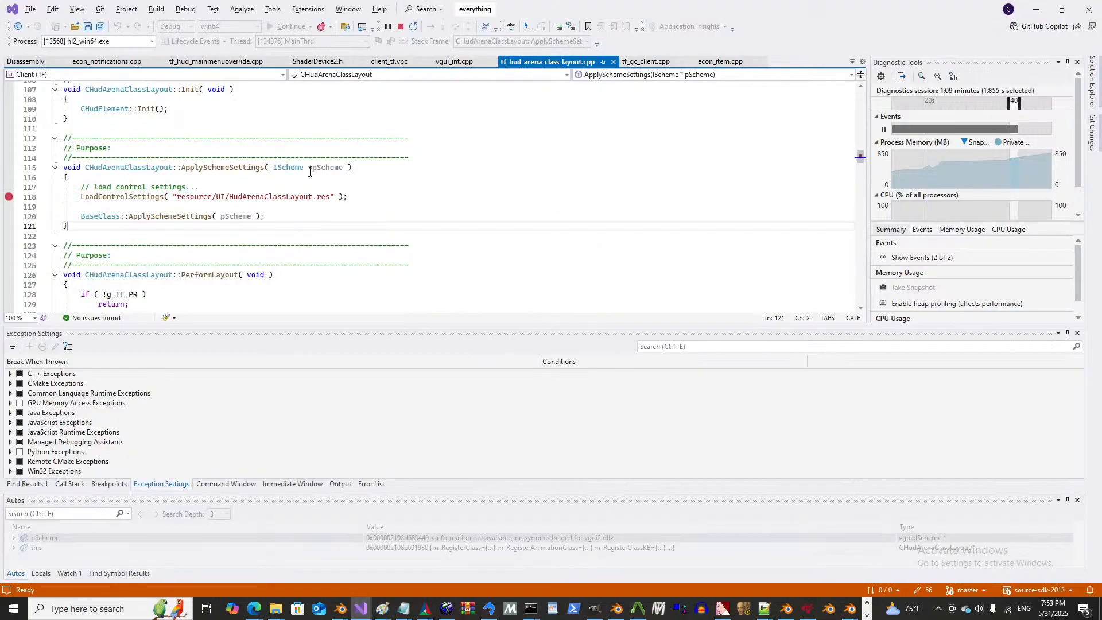
pyautogui.click(400, 27)
pyautogui.hotkey('alt', 'Tab')
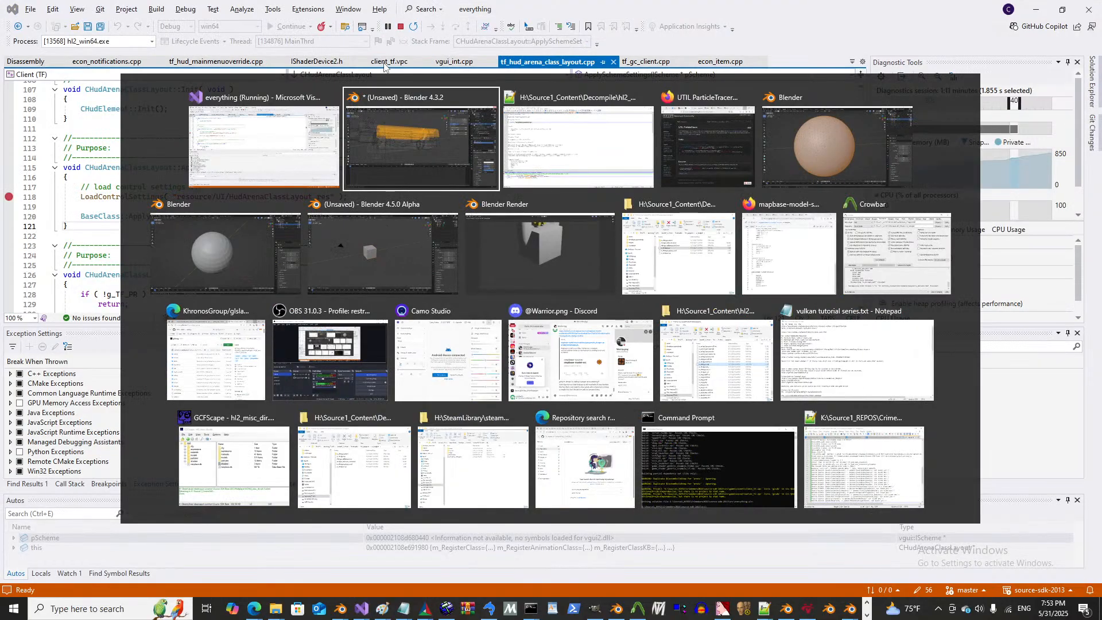
# Examine the selected upper barrel tube faces in the back, right and left orthographic views for missing faces.
pyautogui.moveTo(309, 135); pyautogui.dragTo(322, 147, button='middle')
pyautogui.press('KP_1')
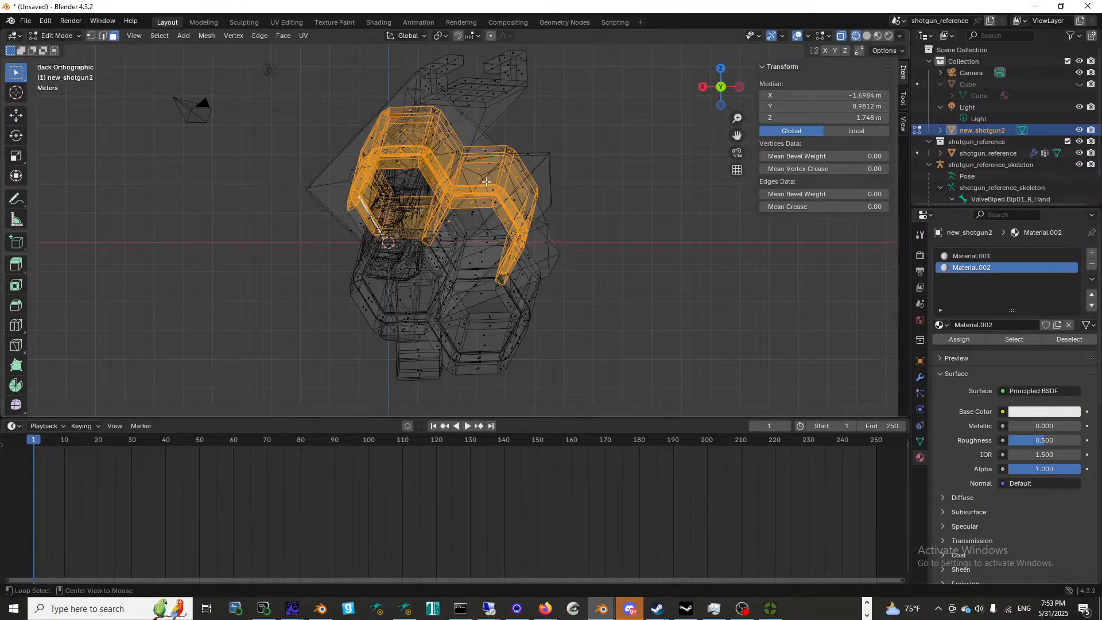
pyautogui.press('KP_3')
pyautogui.press('ctrl+KP_1')
pyautogui.press('KP_3')
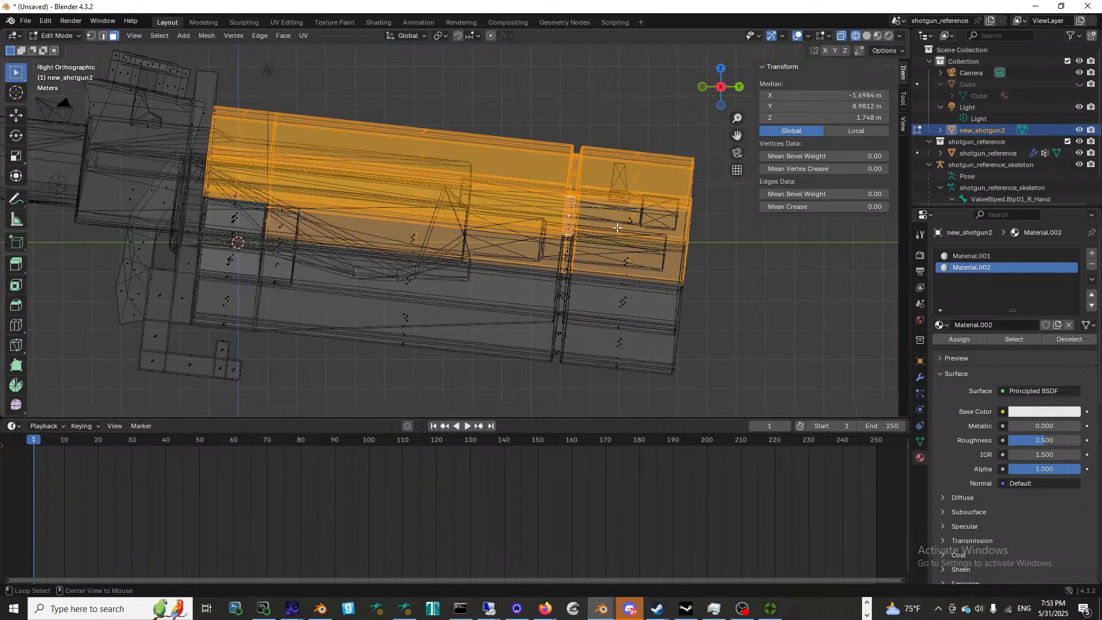
pyautogui.press('ctrl+KP_1')
pyautogui.press('ctrl+KP_3')
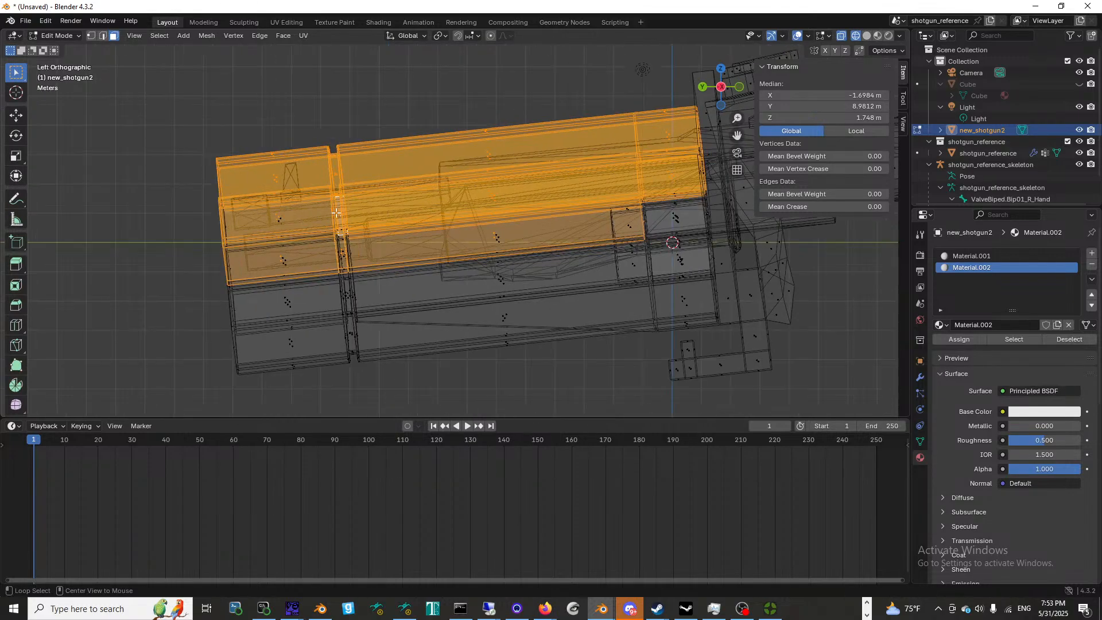
pyautogui.press('ctrl+KP_1')
pyautogui.press('ctrl+KP_3')
pyautogui.keyDown('alt'); pyautogui.click(707, 112); pyautogui.keyUp('alt')
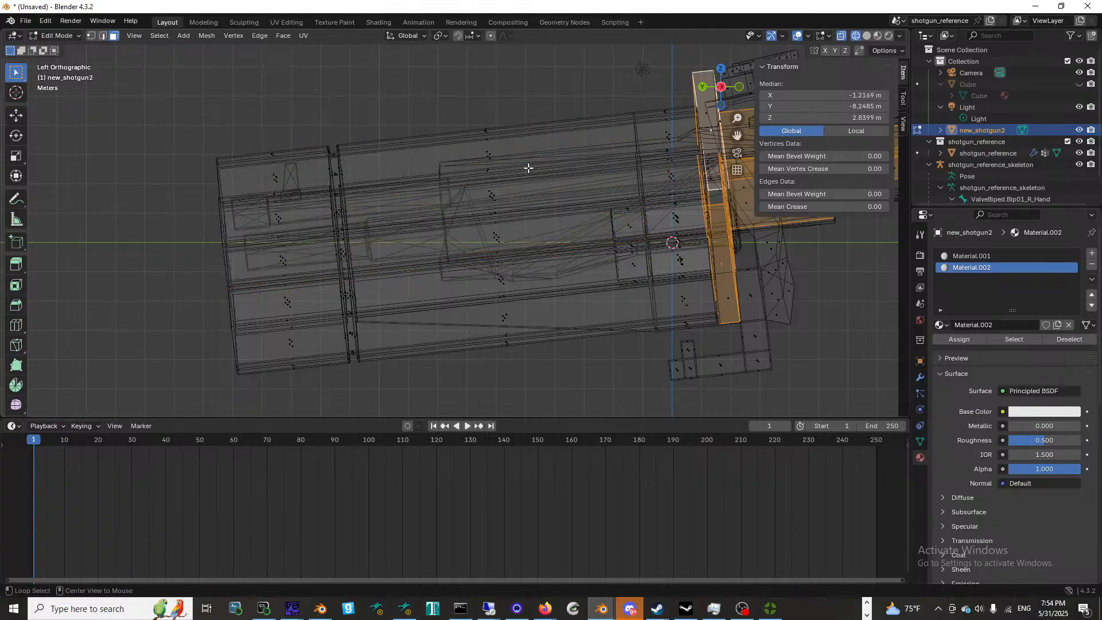
pyautogui.keyDown('alt'); pyautogui.scroll(-3, 551, 190); pyautogui.keyUp('alt')
pyautogui.keyDown('alt'); pyautogui.scroll(4, 553, 190); pyautogui.keyUp('alt')
pyautogui.keyDown('alt'); pyautogui.scroll(-2, 576, 194); pyautogui.keyUp('alt')
# Switch to Visual Studio, resume the debugging session from the breakpoint and ignore all asserts in the game.
pyautogui.hotkey('alt', 'Tab')
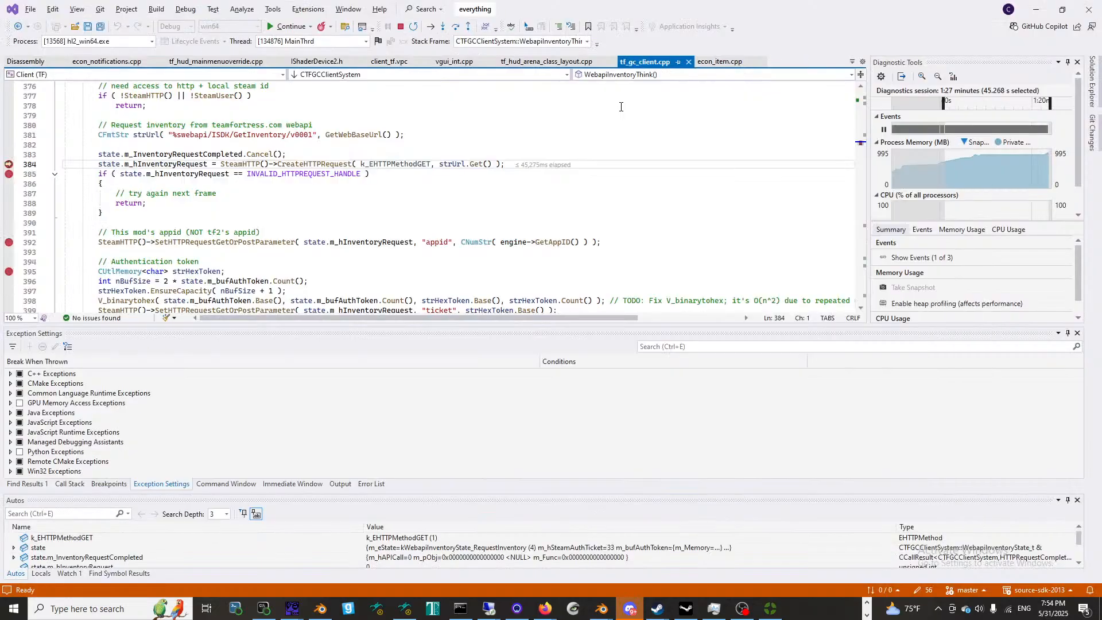
pyautogui.press('F5')
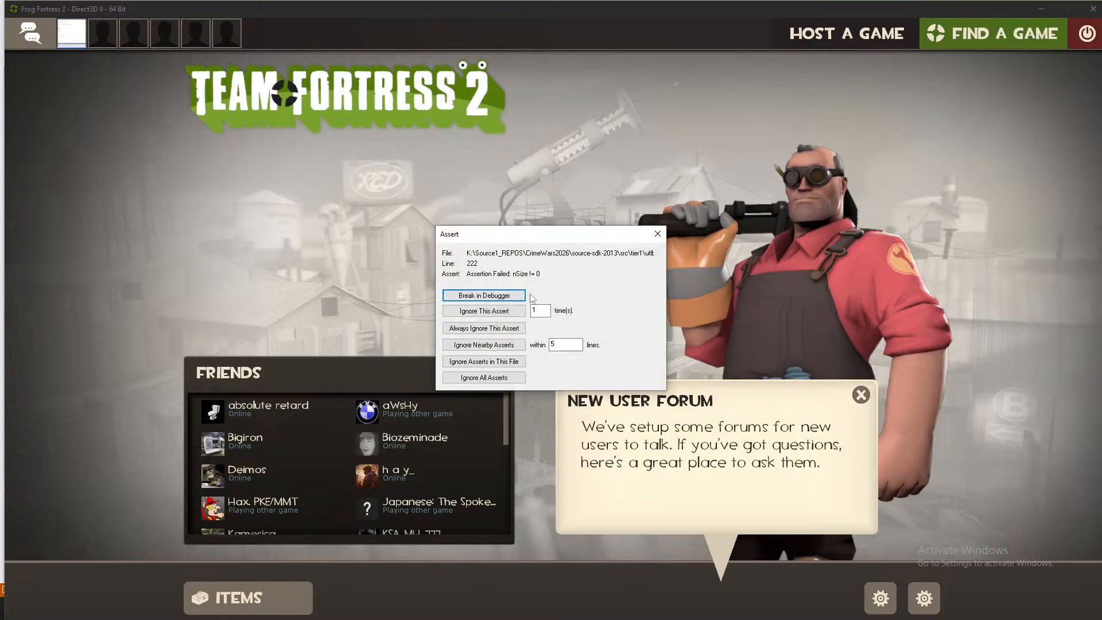
pyautogui.click(482, 376)
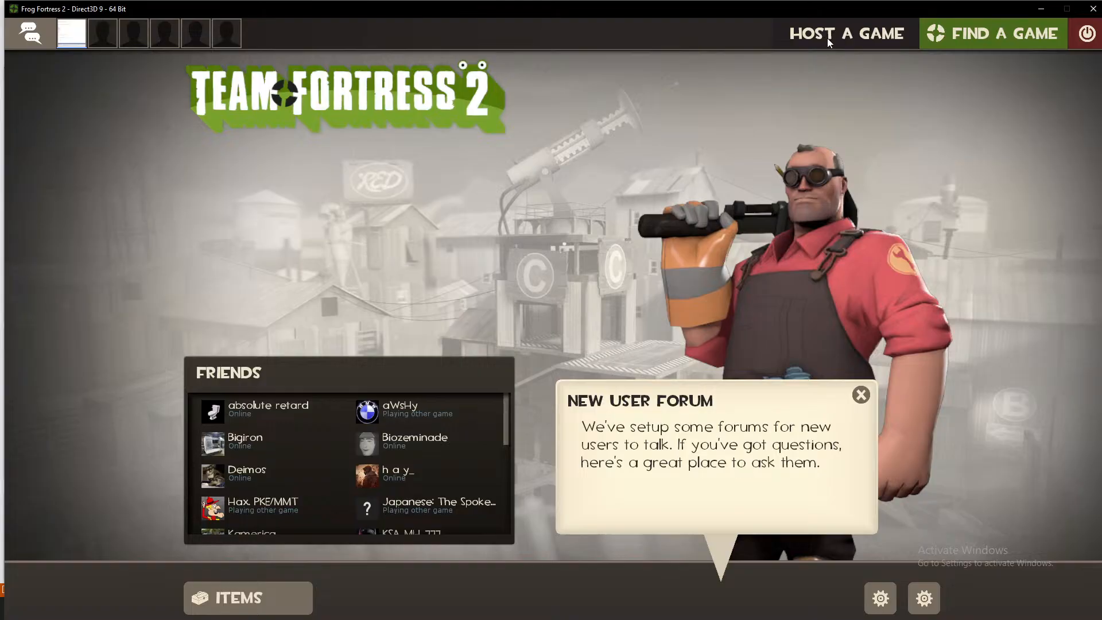
# Dismiss the New User Forum notice and look through the TF2 Advanced Options.
pyautogui.click(860, 395)
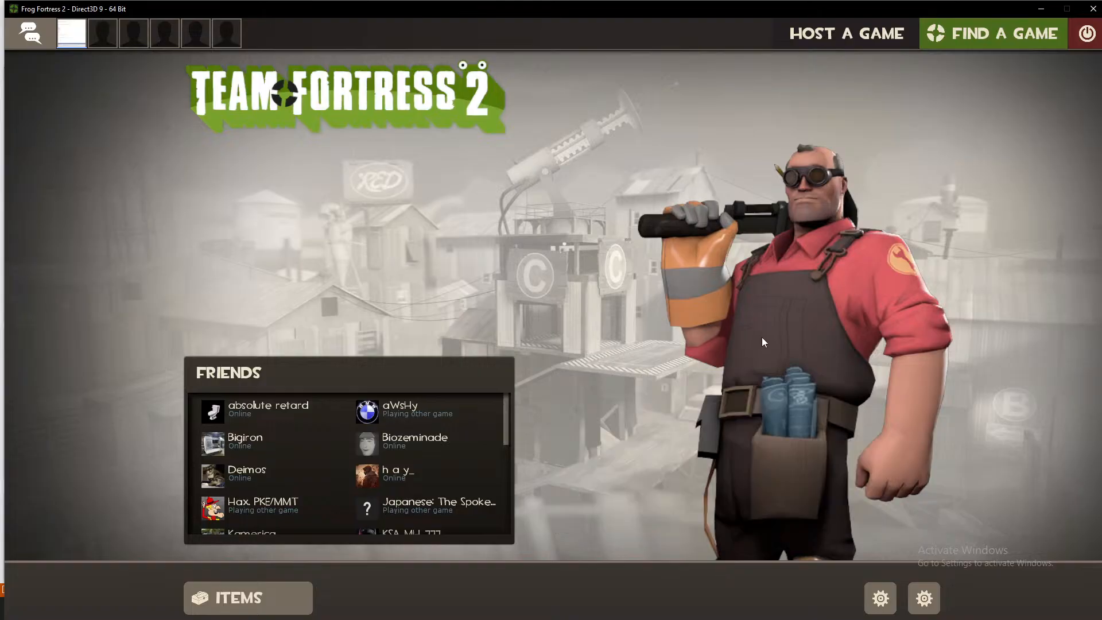
pyautogui.click(882, 600)
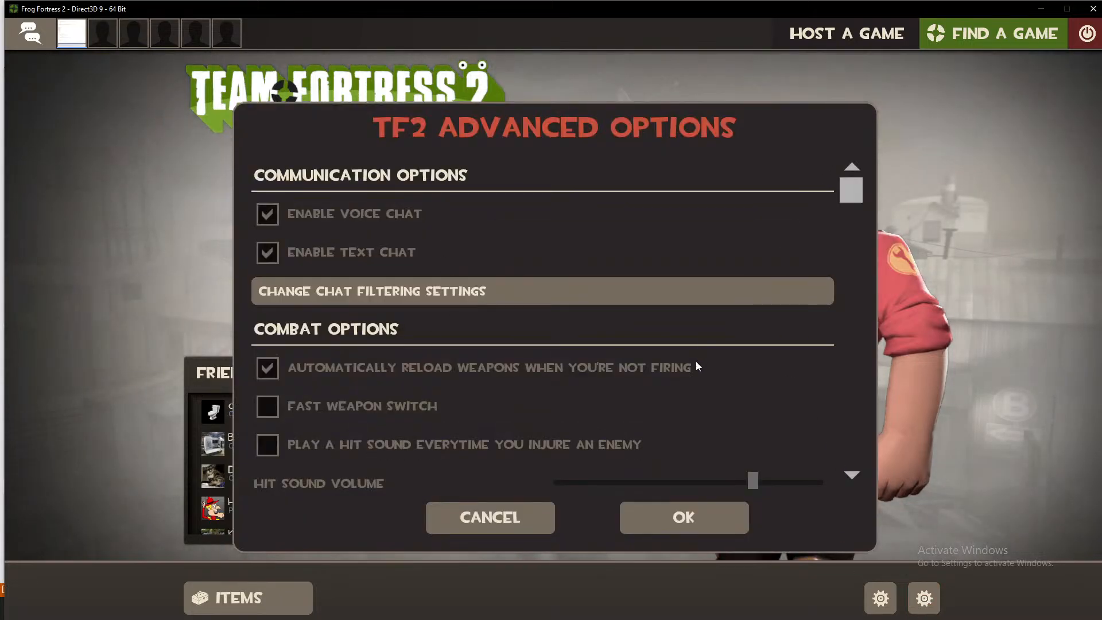
pyautogui.scroll(-3, 698, 357)
pyautogui.scroll(-10, 700, 390)
pyautogui.scroll(15, 671, 413)
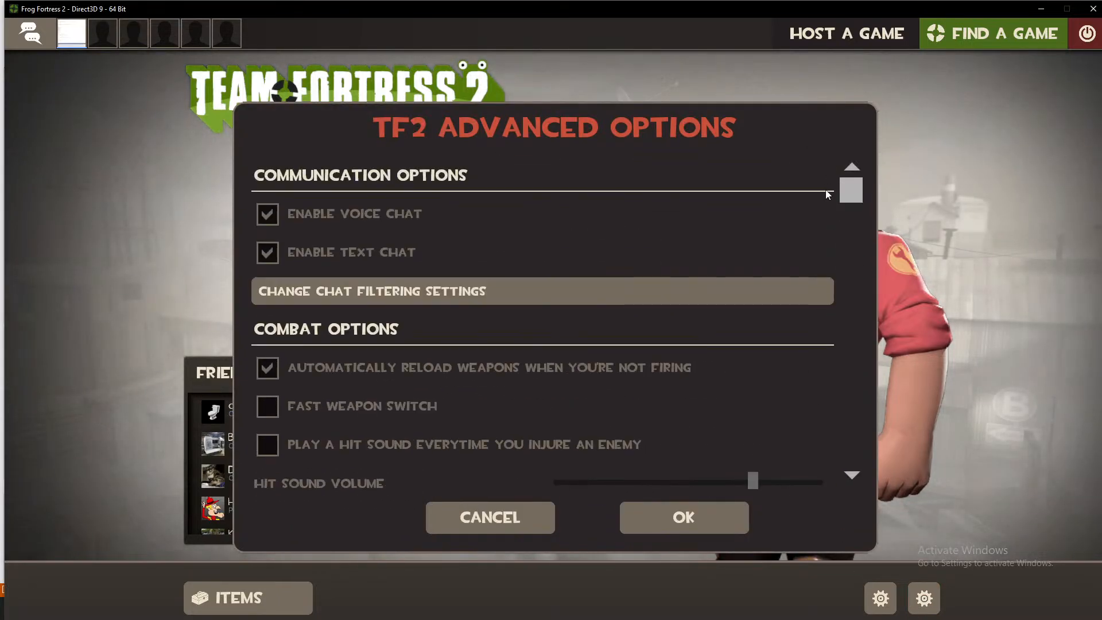
pyautogui.click(684, 516)
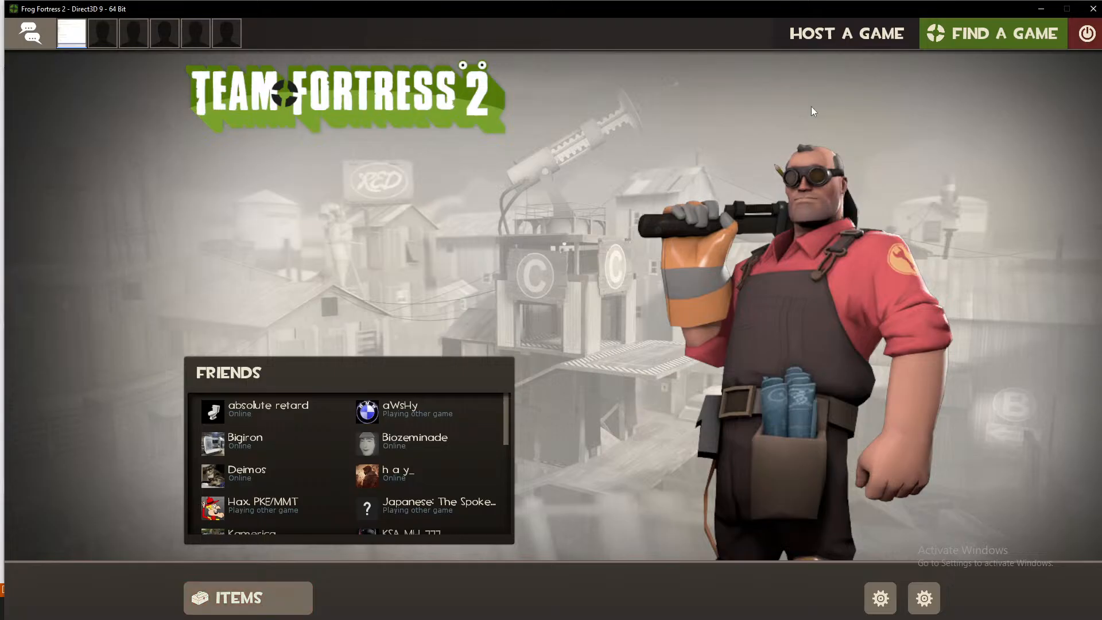
# Host a game on the ctf_2fort map with Steam Networking enabled.
pyautogui.click(846, 33)
pyautogui.click(510, 224)
pyautogui.click(474, 223)
pyautogui.click(543, 249)
pyautogui.moveTo(604, 321)
pyautogui.mouseDown()
pyautogui.moveTo(597, 361)
pyautogui.moveTo(590, 282)
pyautogui.moveTo(592, 304)
pyautogui.mouseUp()
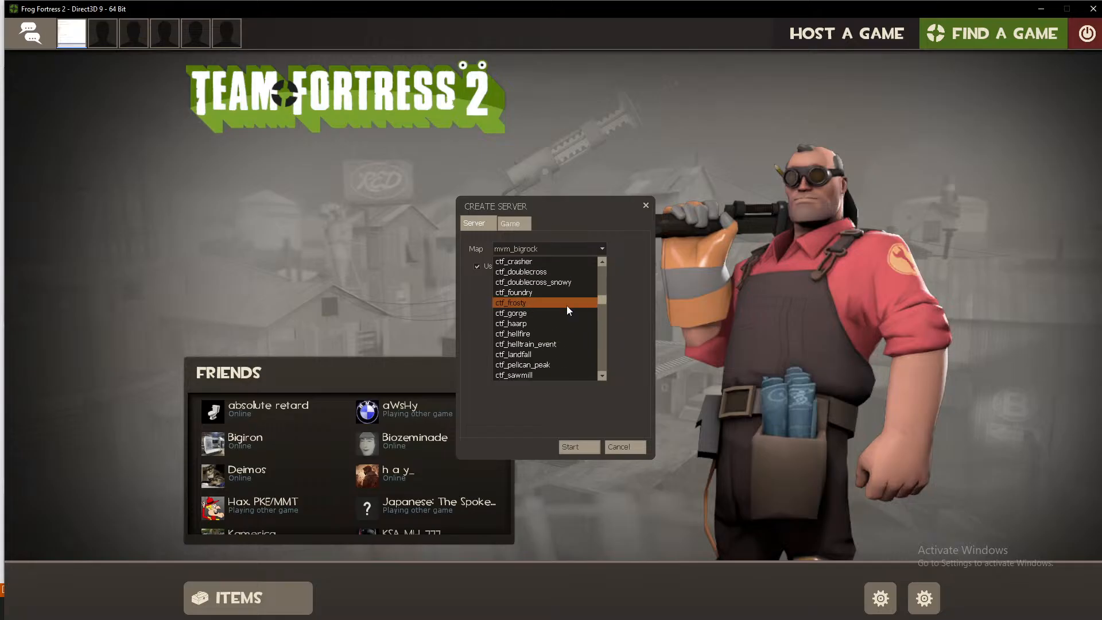
pyautogui.click(556, 285)
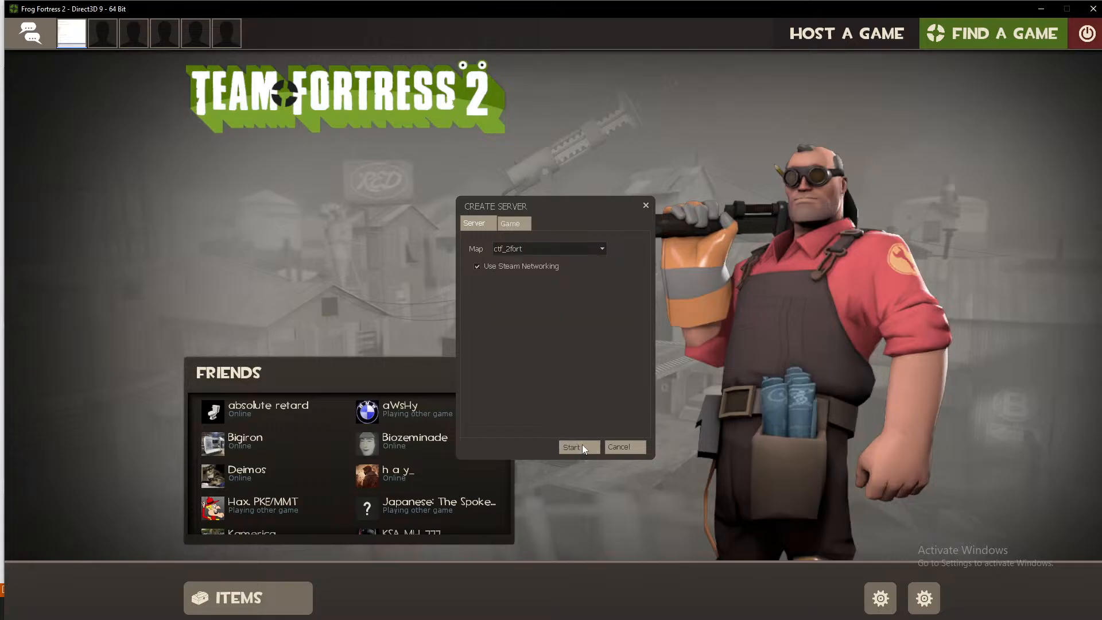
pyautogui.click(581, 445)
# Return to Blender, restore the upper barrel tubes' face selection and extend it with the missing muzzle faces.
pyautogui.hotkey('alt', 'Tab')
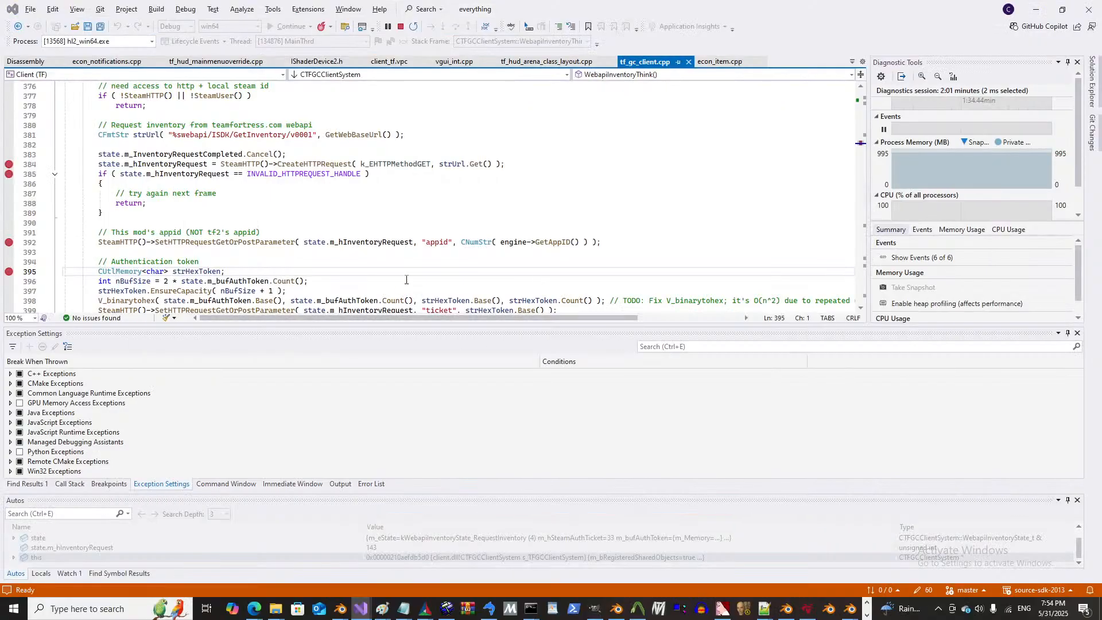
pyautogui.hotkey('alt', 'Tab')
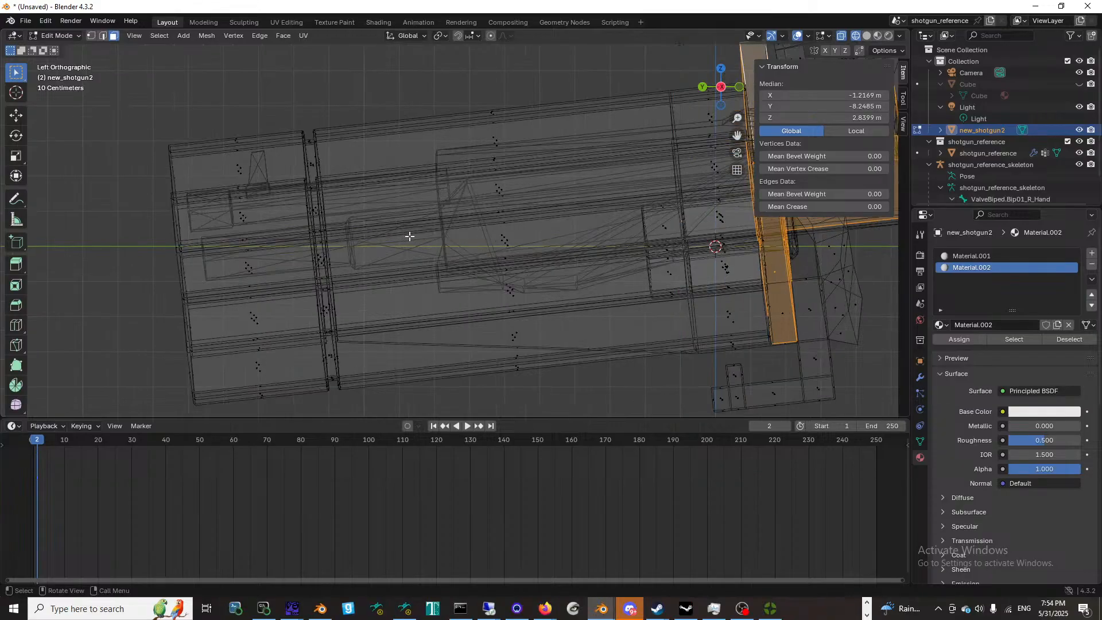
pyautogui.scroll(-2, 430, 236)
pyautogui.moveTo(423, 234); pyautogui.dragTo(622, 260, button='middle')
pyautogui.moveTo(545, 291); pyautogui.dragTo(533, 242, button='middle')
pyautogui.scroll(2, 533, 241)
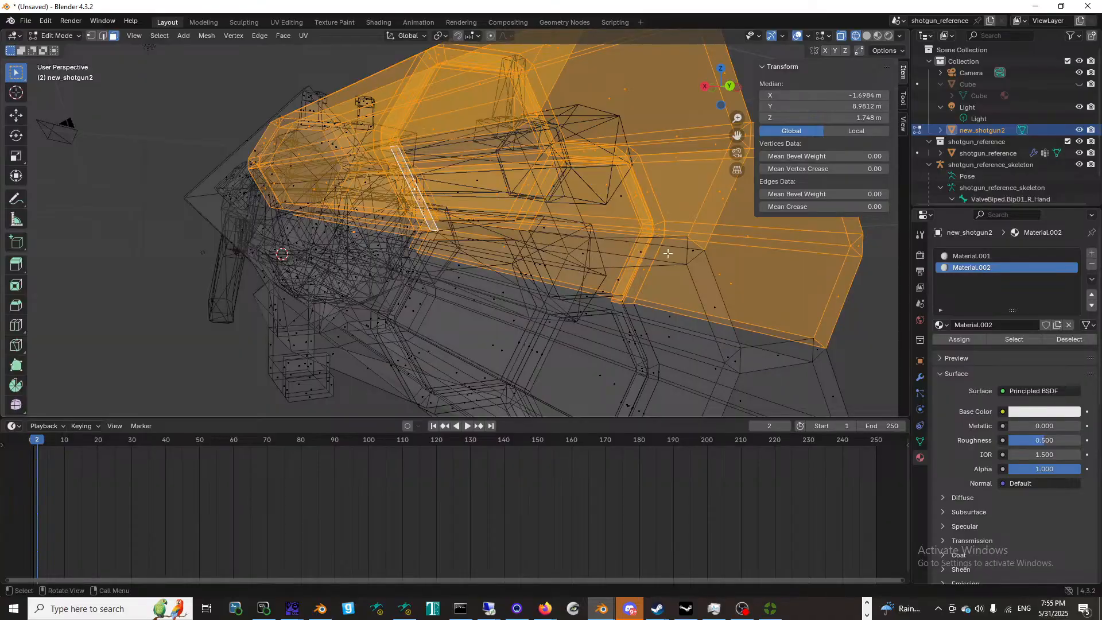
pyautogui.keyDown('ctrl'); pyautogui.click(691, 251); pyautogui.keyUp('ctrl')
pyautogui.moveTo(682, 264); pyautogui.dragTo(530, 304, button='middle')
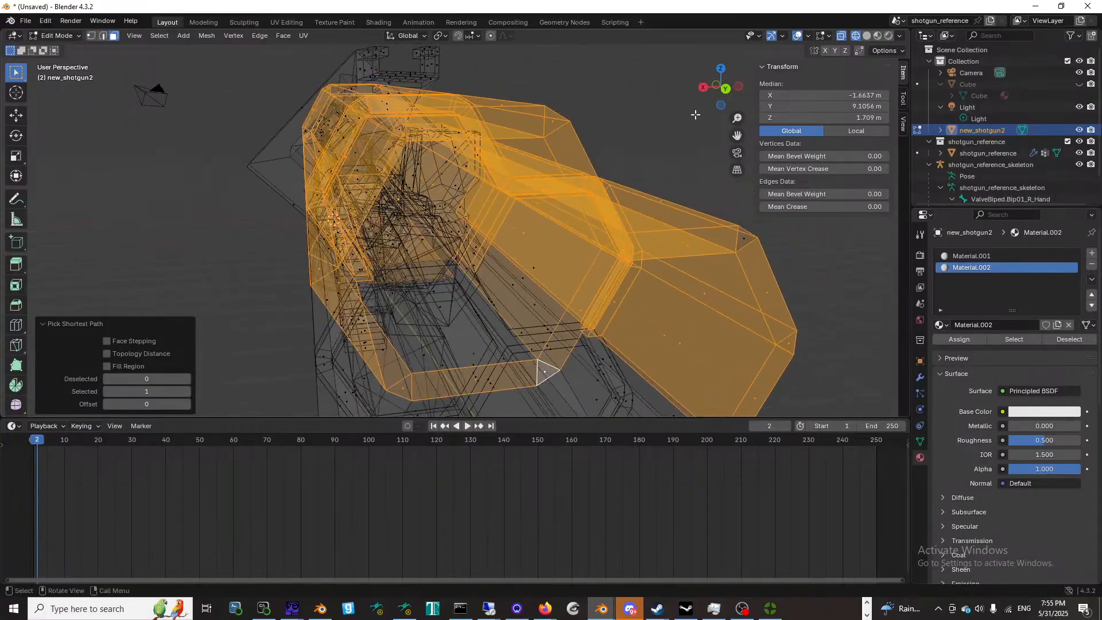
# Show the mesh in solid shading and add the remaining inner faces of the upper tube's muzzle opening to the selection.
pyautogui.click(867, 35)
pyautogui.moveTo(327, 217)
pyautogui.mouseDown(button='middle')
pyautogui.moveTo(487, 277)
pyautogui.moveTo(455, 288)
pyautogui.moveTo(376, 278)
pyautogui.mouseUp(button='middle')
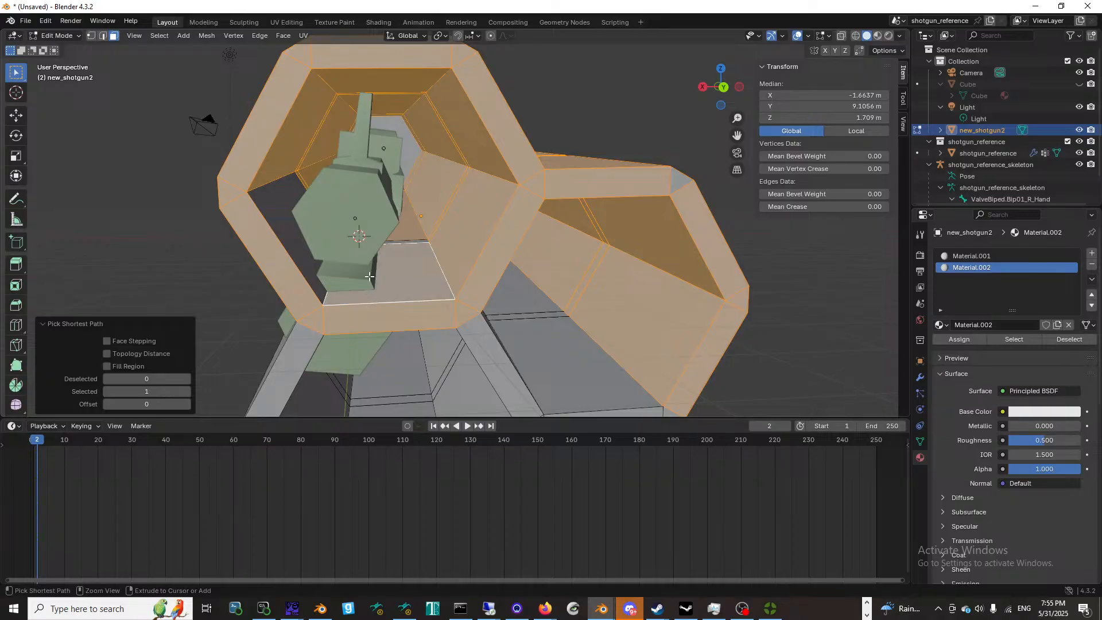
pyautogui.keyDown('ctrl'); pyautogui.click(308, 253); pyautogui.keyUp('ctrl')
pyautogui.keyDown('ctrl'); pyautogui.click(415, 242); pyautogui.keyUp('ctrl')
pyautogui.moveTo(488, 286); pyautogui.dragTo(488, 255, button='middle')
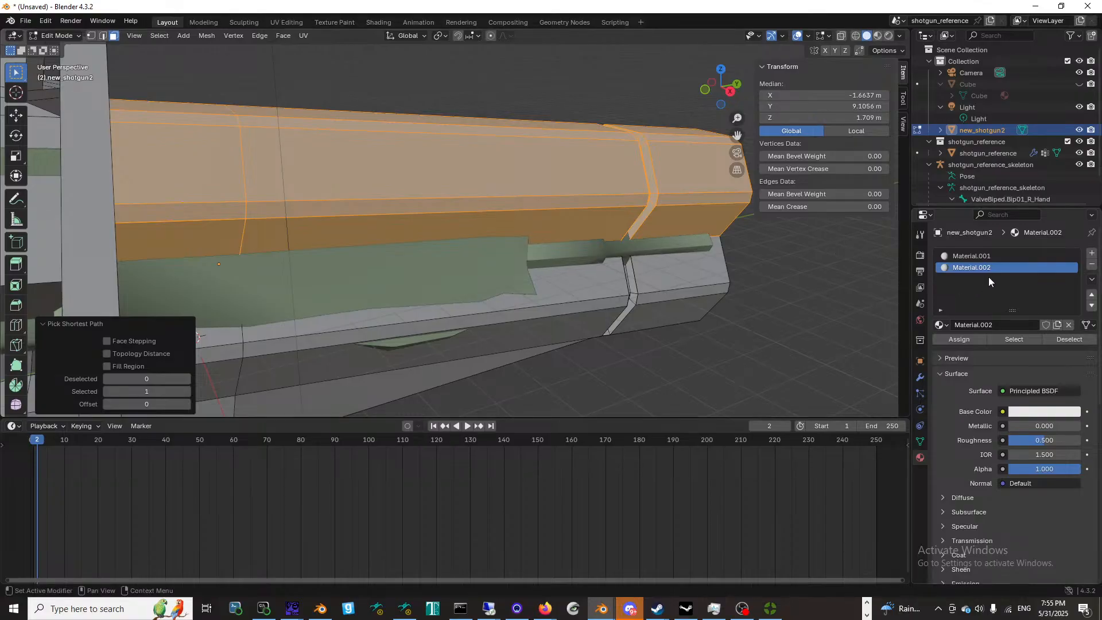
# Rename new_shotgun2's second material to TIPTopMaterial.
pyautogui.click(987, 325)
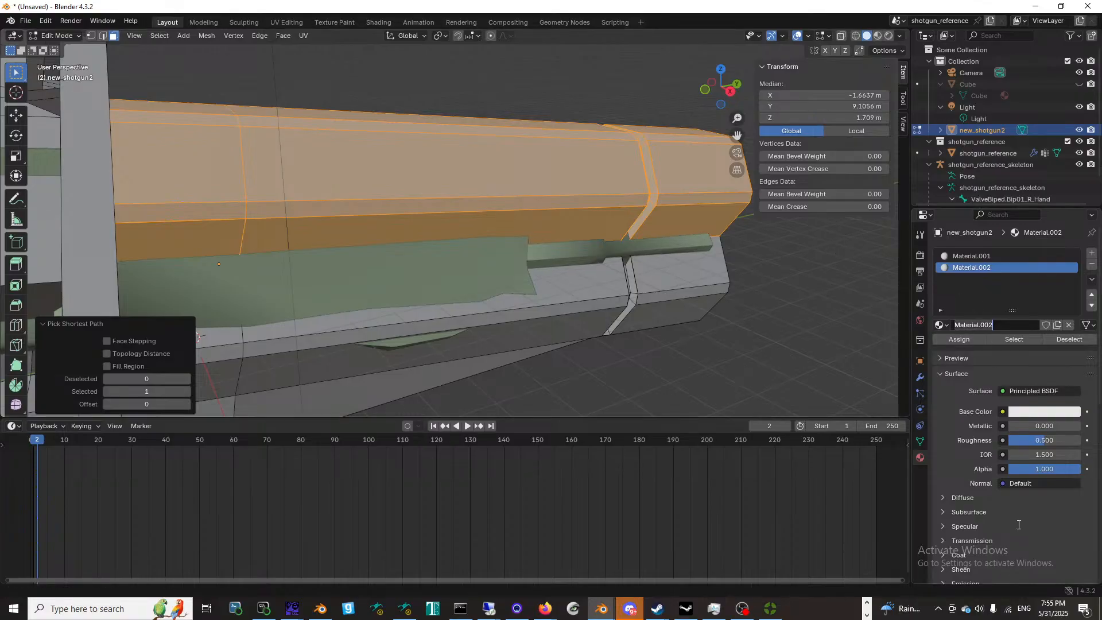
pyautogui.write('Ti')
pyautogui.press('Return')
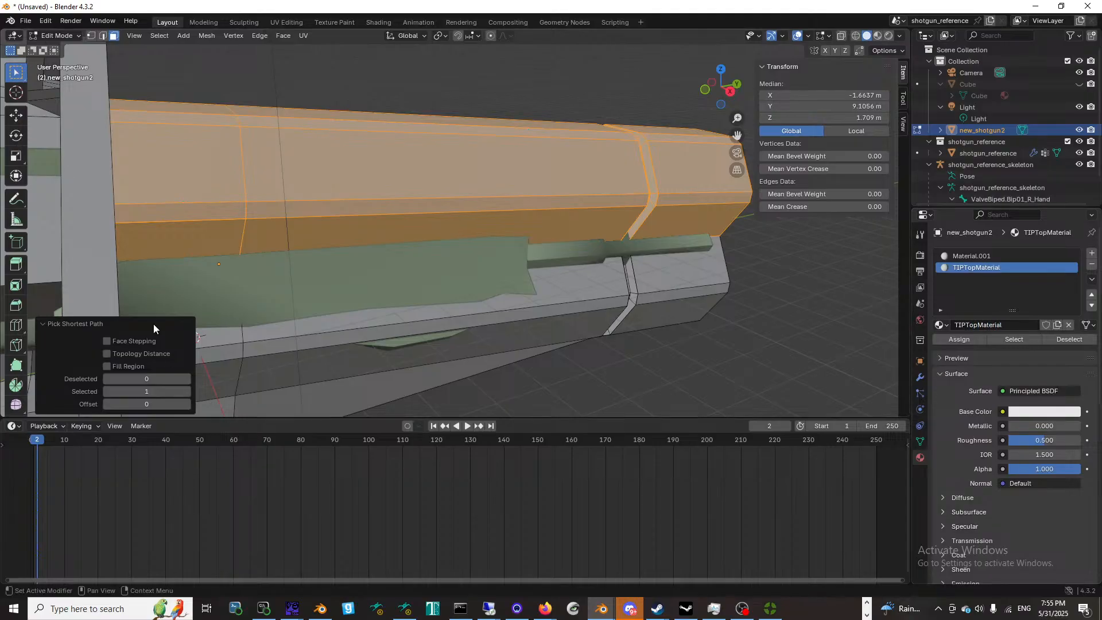
pyautogui.scroll(-4, 276, 241)
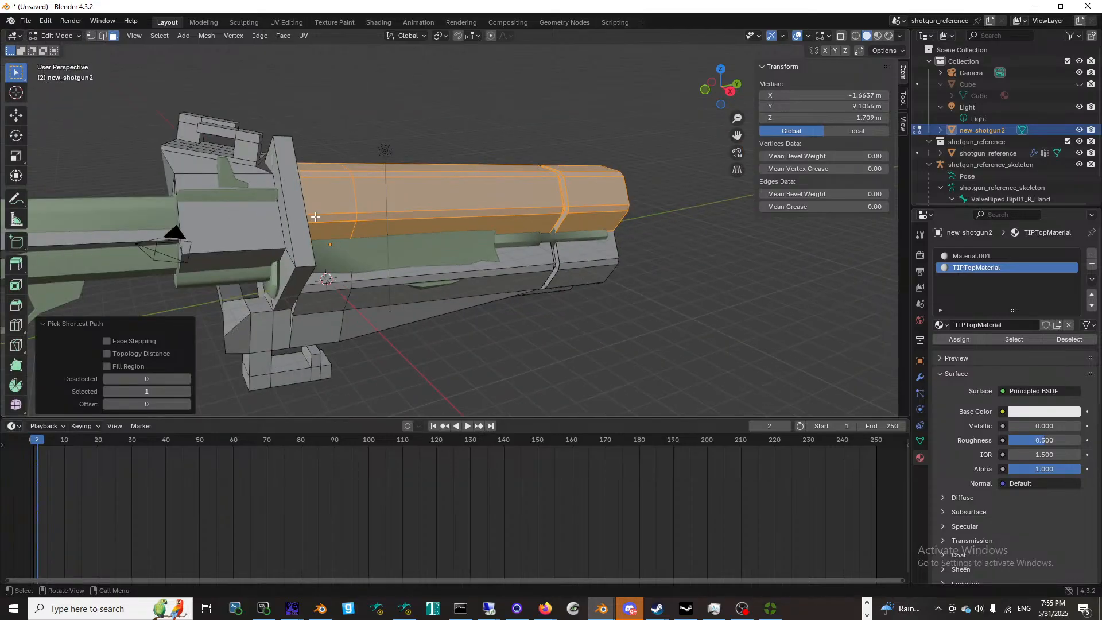
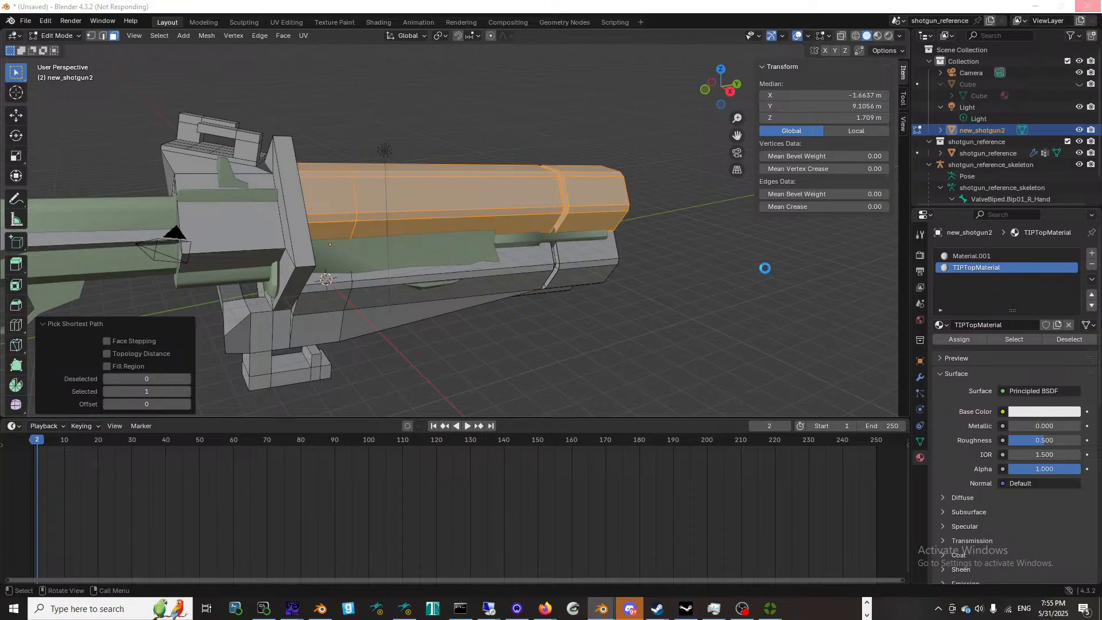
# Leave Edit Mode on new_shotgun2 and select the shotgun_reference_skeleton armature.
pyautogui.hotkey('alt', 'Tab')
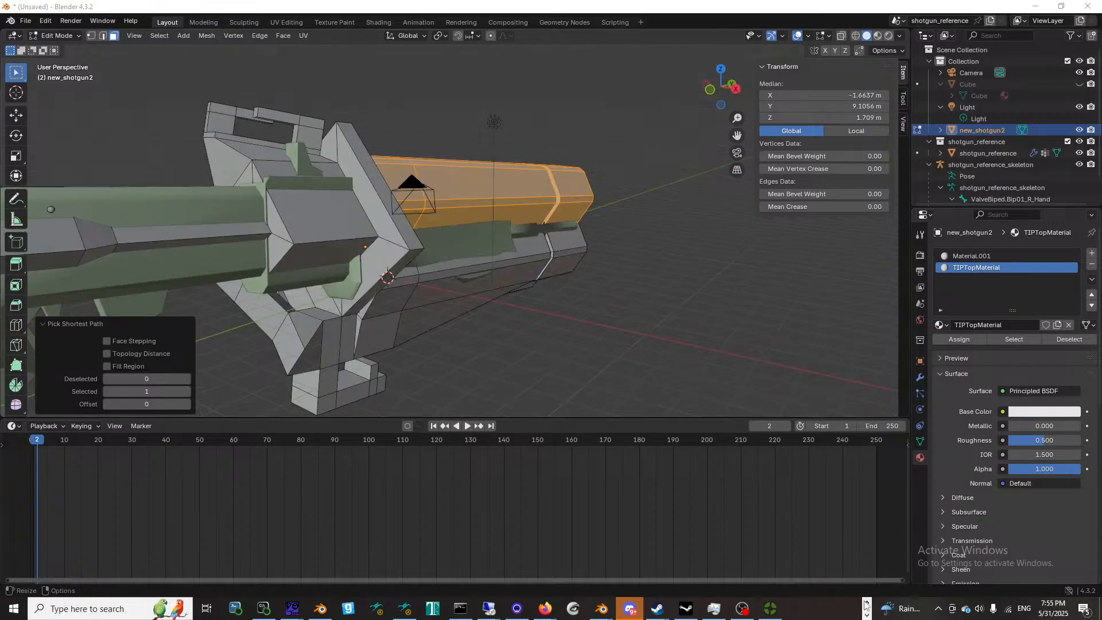
pyautogui.moveTo(584, 201); pyautogui.dragTo(537, 224, button='middle')
pyautogui.moveTo(418, 222); pyautogui.dragTo(496, 267, button='middle')
pyautogui.keyDown('shift'); pyautogui.moveTo(273, 276); pyautogui.dragTo(429, 310, button='middle'); pyautogui.keyUp('shift')
pyautogui.scroll(2, 388, 291)
pyautogui.click(71, 36)
pyautogui.click(60, 37)
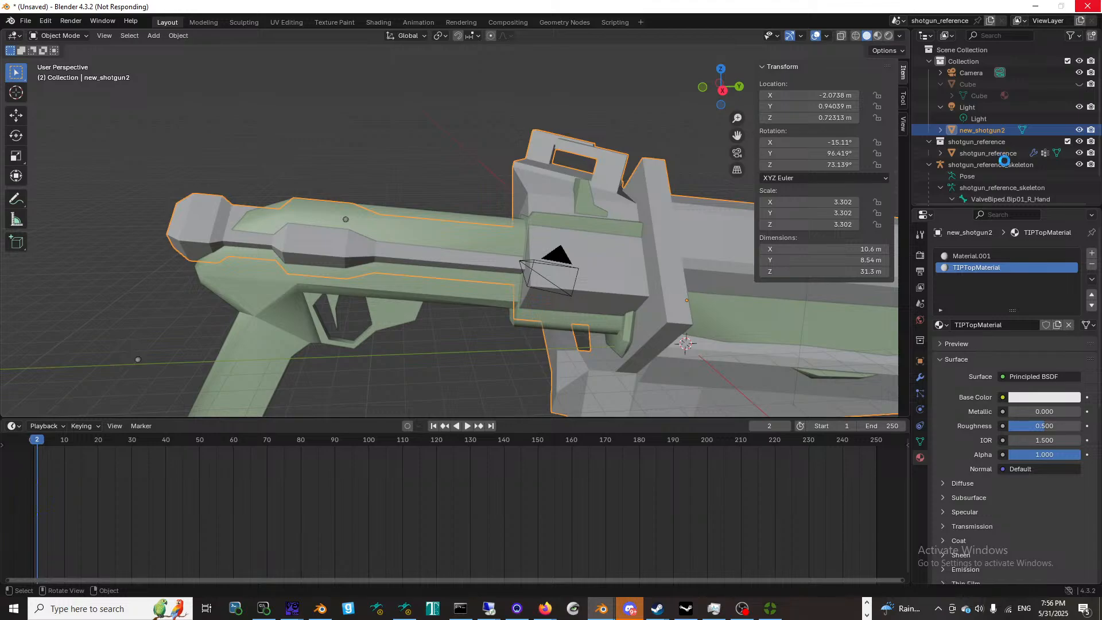
pyautogui.click(1004, 164)
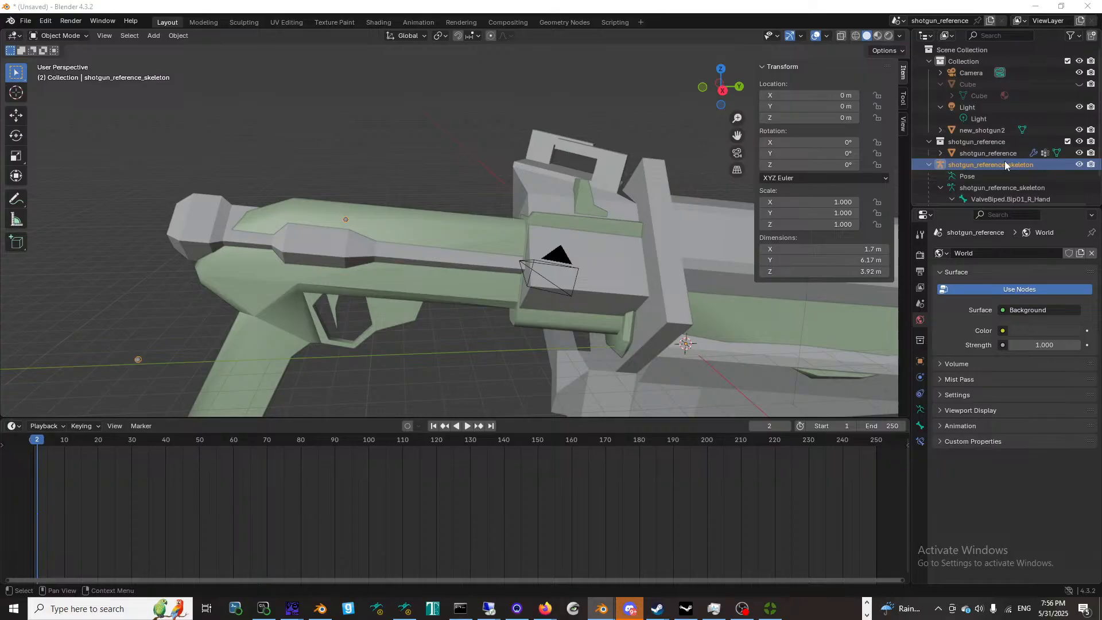
# Switch to Notepad++ and examine the material path and attachment lines in w_shotgun2.qc.
pyautogui.hotkey('alt', 'Tab')
pyautogui.hotkey('alt', 'Tab')
pyautogui.hotkey('alt', 'Tab')
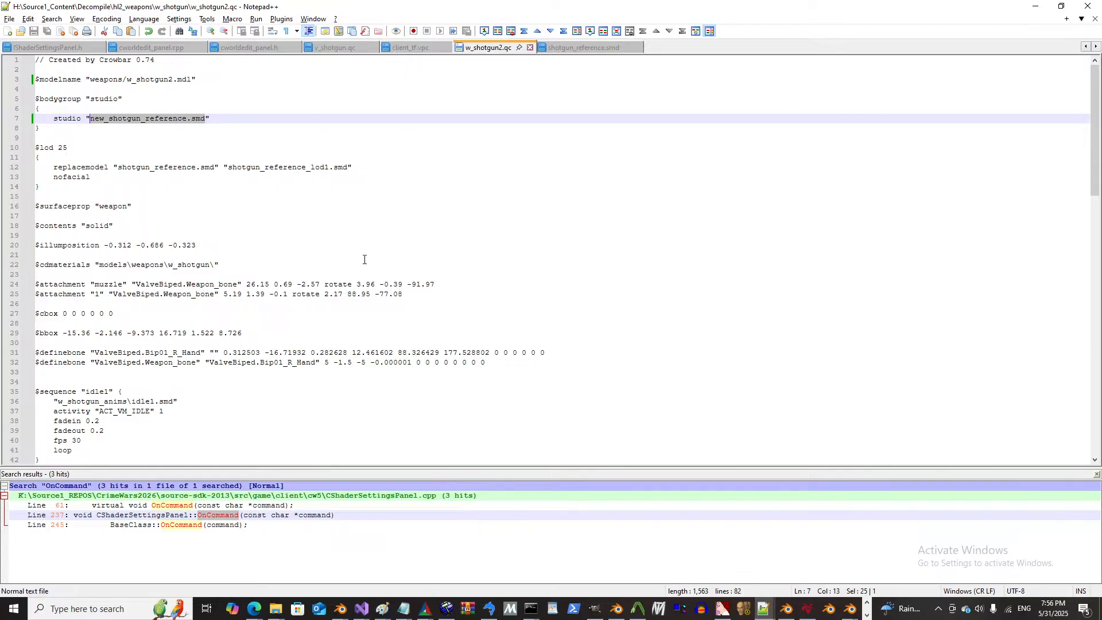
pyautogui.moveTo(437, 295); pyautogui.dragTo(188, 279)
pyautogui.click(310, 265)
pyautogui.click(1035, 7)
# Back in Blender, hide the shotgun_reference mesh so that only the new shotgun and the skeleton are shown.
pyautogui.moveTo(467, 275)
pyautogui.mouseDown(button='middle')
pyautogui.moveTo(542, 297)
pyautogui.moveTo(483, 280)
pyautogui.moveTo(467, 289)
pyautogui.moveTo(460, 246)
pyautogui.moveTo(456, 277)
pyautogui.mouseUp(button='middle')
pyautogui.moveTo(343, 253); pyautogui.dragTo(348, 275, button='middle')
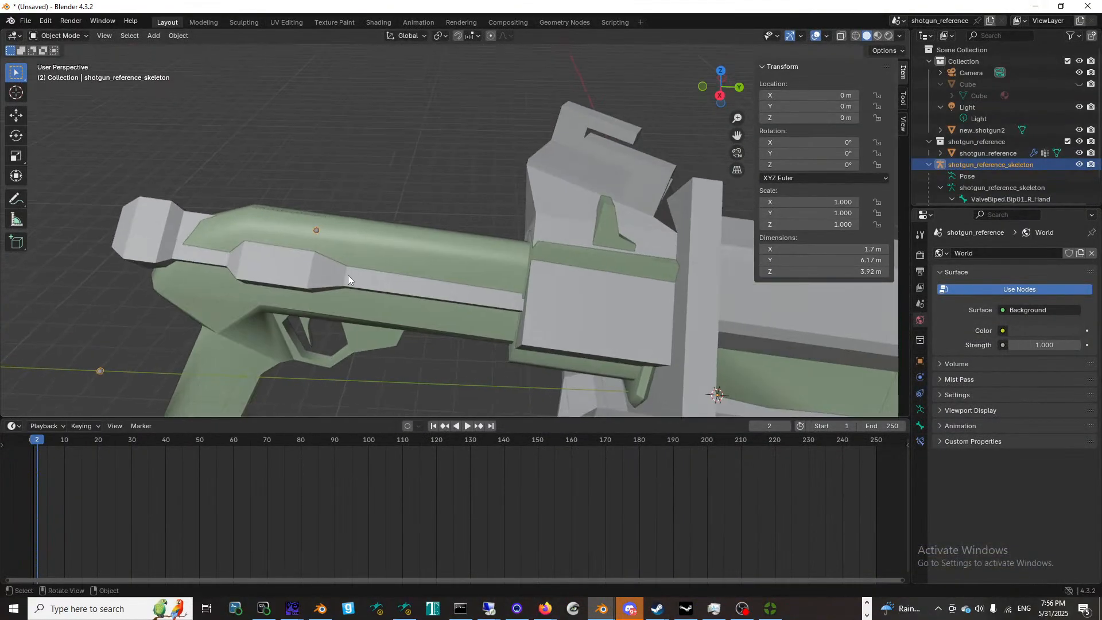
pyautogui.click(372, 329)
pyautogui.moveTo(363, 343); pyautogui.dragTo(473, 306, button='middle')
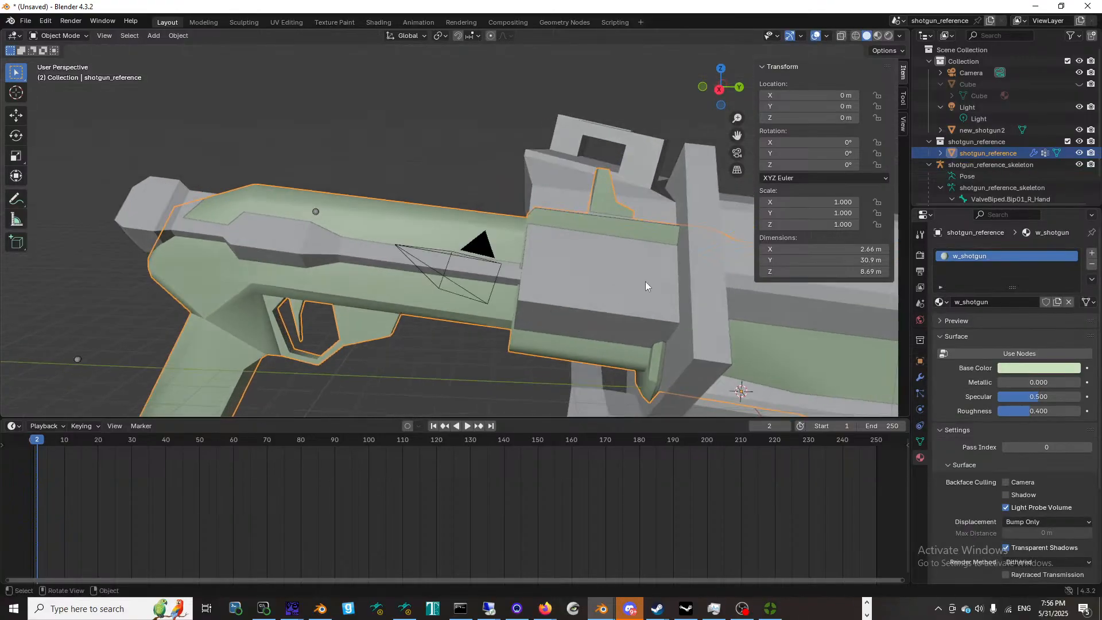
pyautogui.scroll(-4, 604, 288)
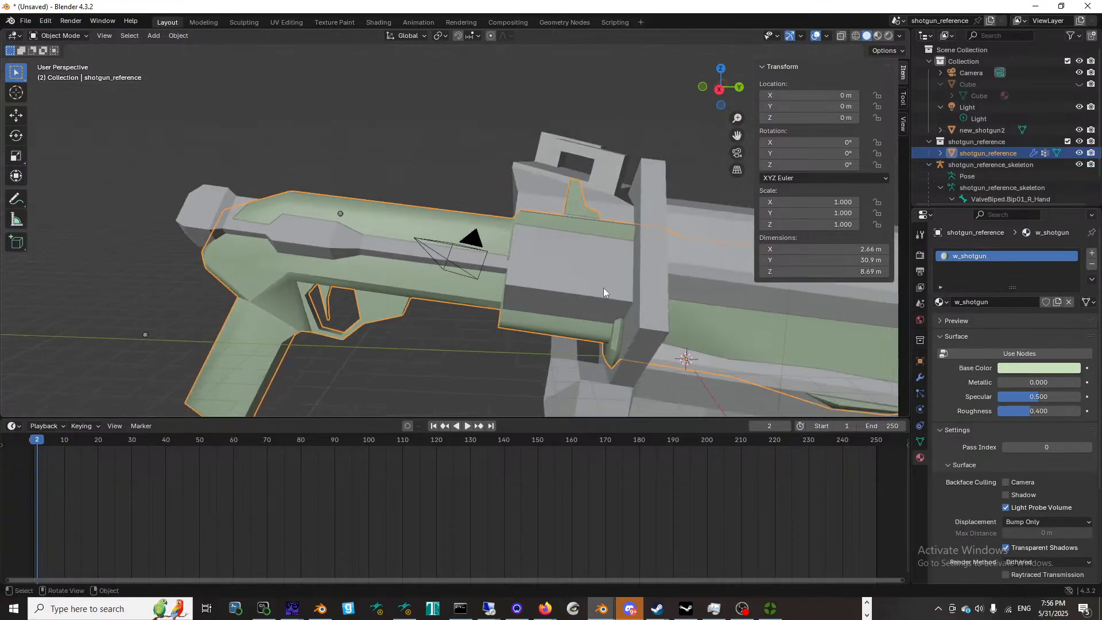
pyautogui.click(1081, 153)
pyautogui.moveTo(507, 295)
pyautogui.mouseDown(button='middle')
pyautogui.moveTo(539, 298)
pyautogui.moveTo(517, 295)
pyautogui.mouseUp(button='middle')
pyautogui.click(342, 256)
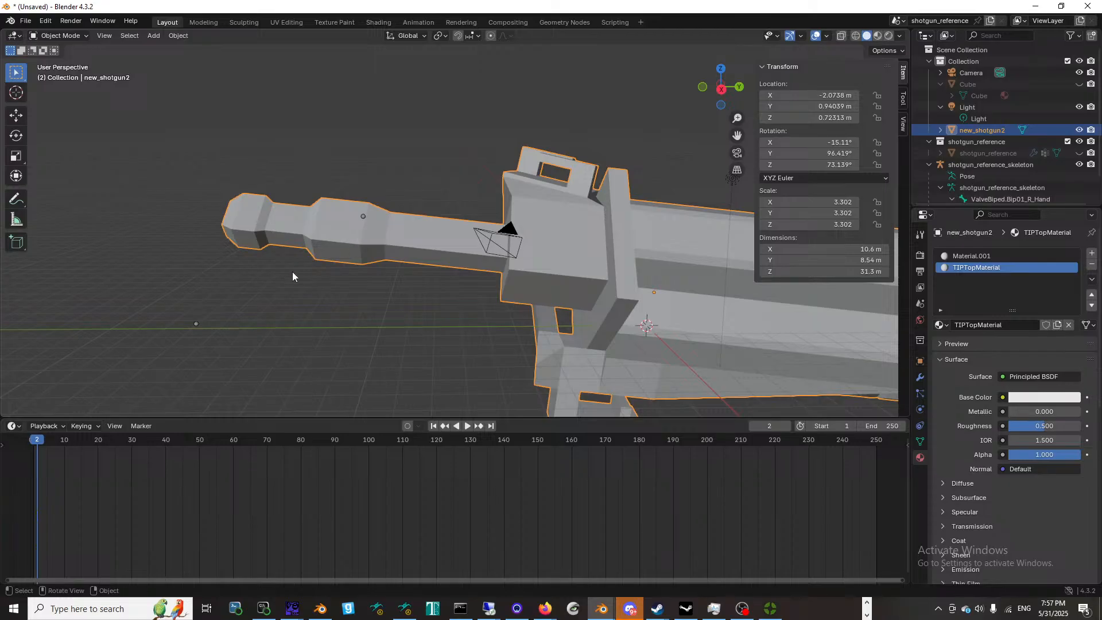
pyautogui.keyDown('shift'); pyautogui.click(197, 325); pyautogui.keyUp('shift')
pyautogui.click(402, 343)
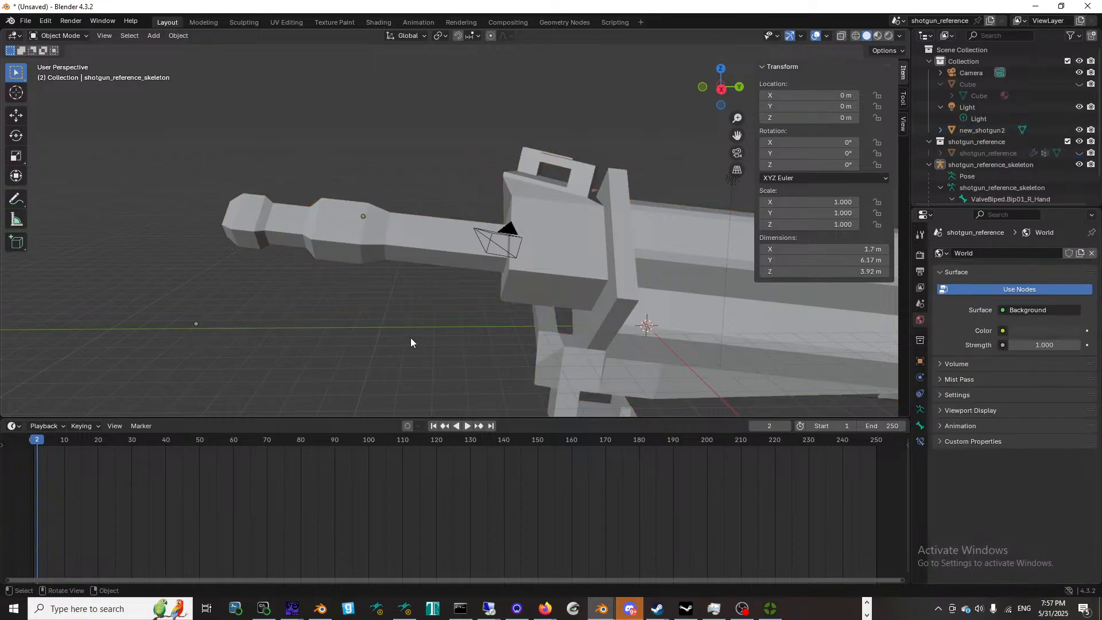
pyautogui.click(416, 250)
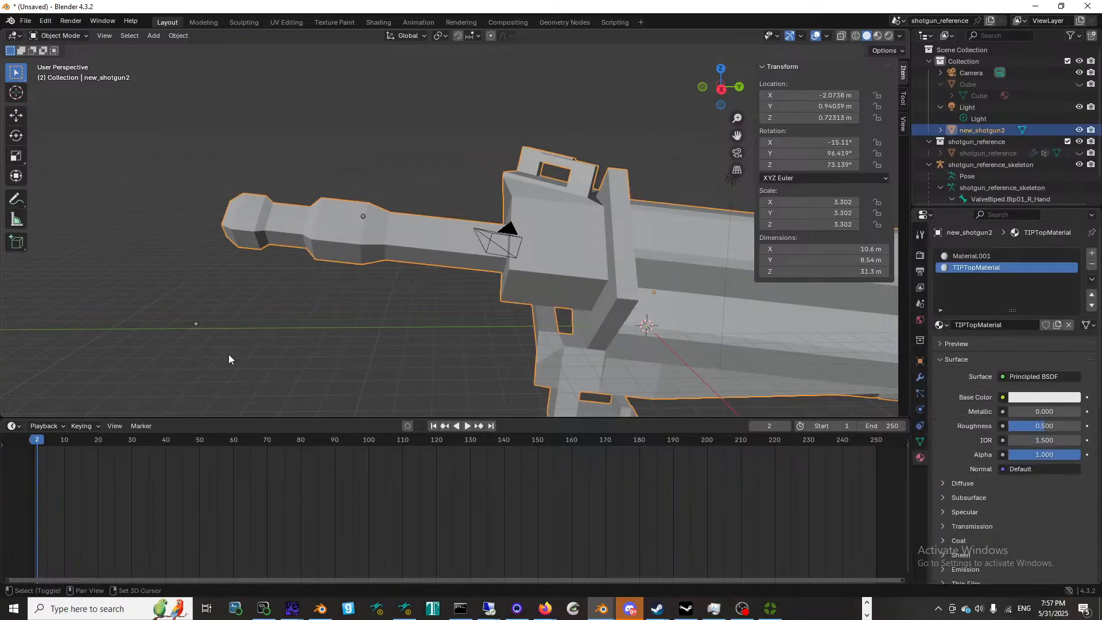
pyautogui.keyDown('shift'); pyautogui.click(197, 324); pyautogui.keyUp('shift')
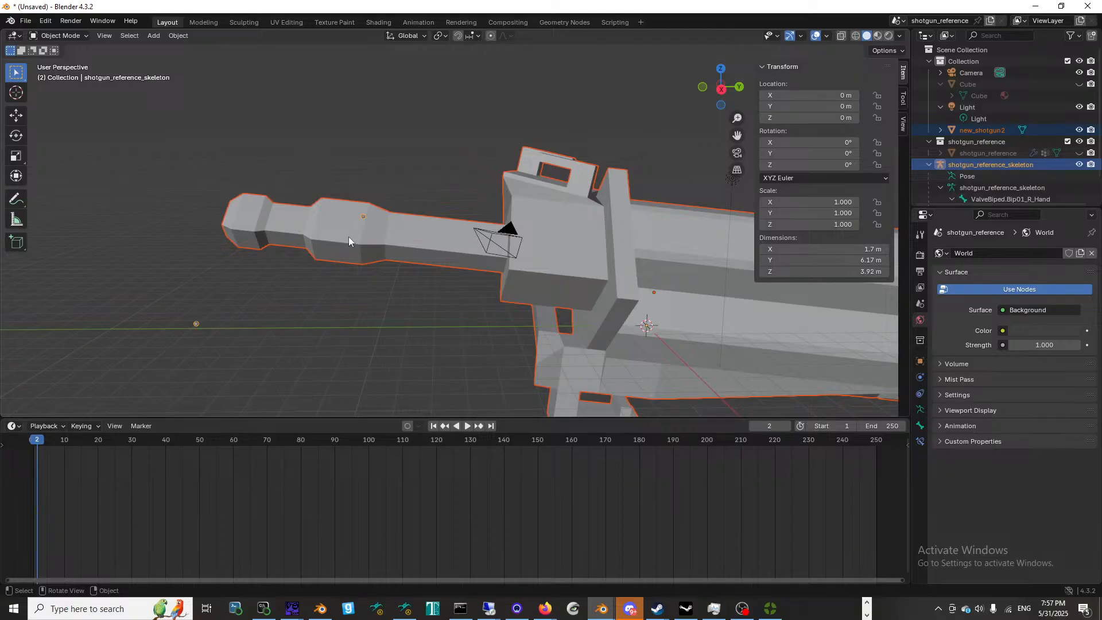
pyautogui.rightClick(363, 226)
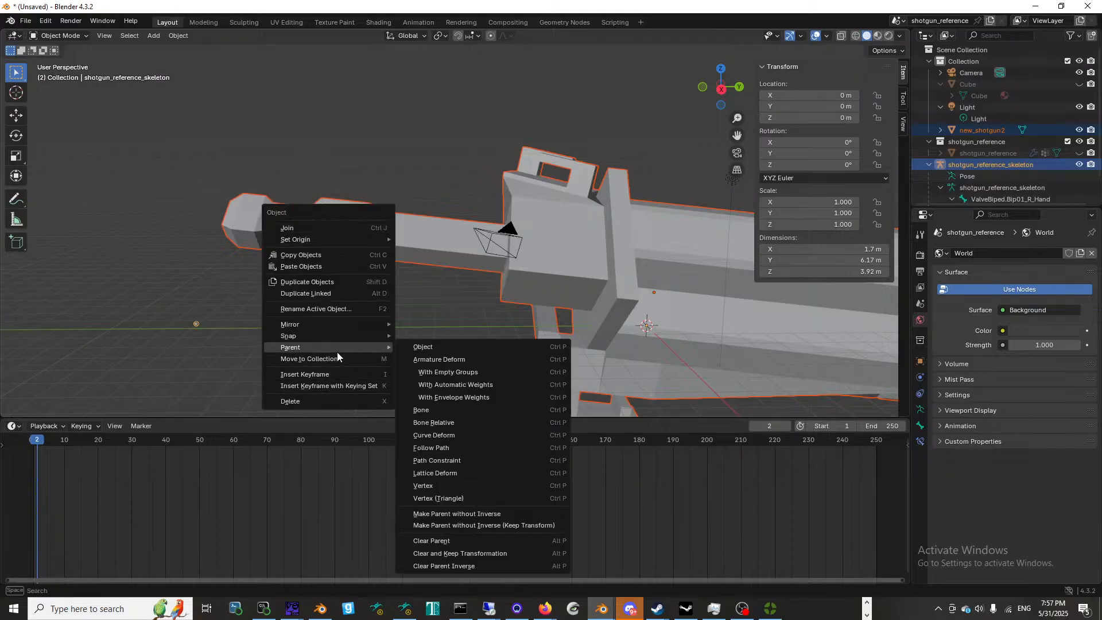
pyautogui.click(429, 265)
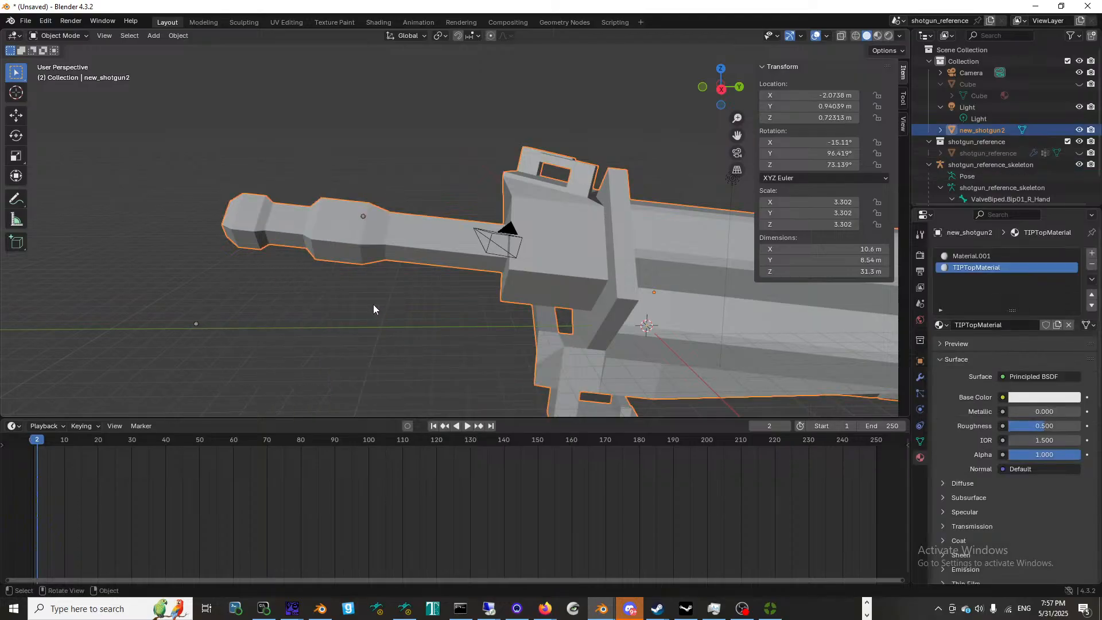
# Parent new_shotgun2 and shotgun_reference_skeleton using Armature Deform With Envelope Weights, with new_shotgun2 as the active object.
pyautogui.click(196, 324)
pyautogui.keyDown('shift'); pyautogui.click(347, 244); pyautogui.keyUp('shift')
pyautogui.rightClick(347, 245)
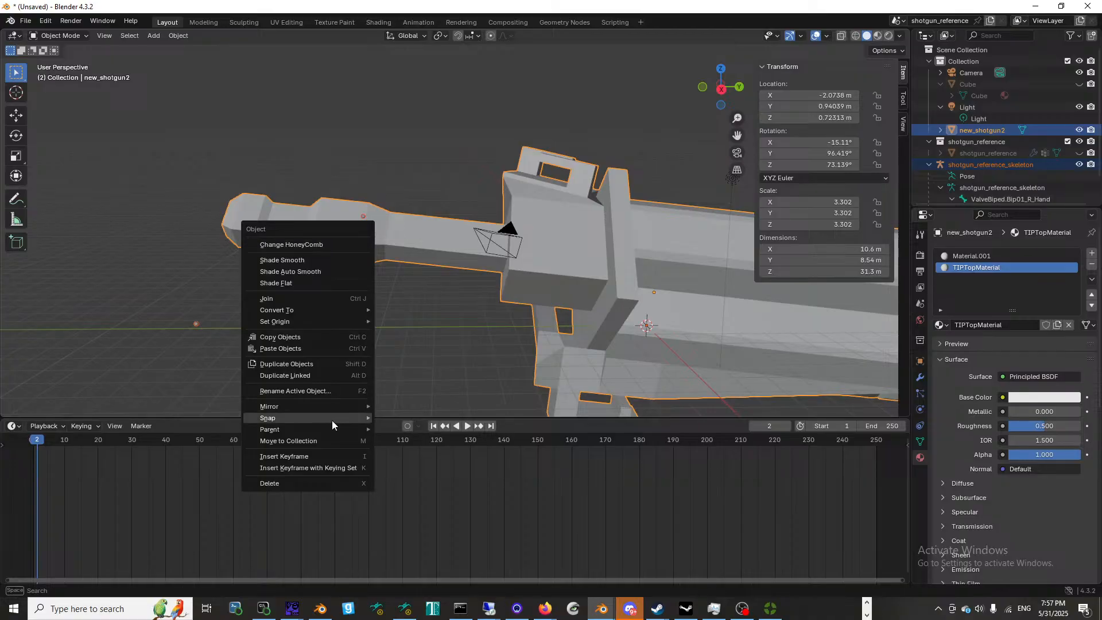
pyautogui.moveTo(318, 428)
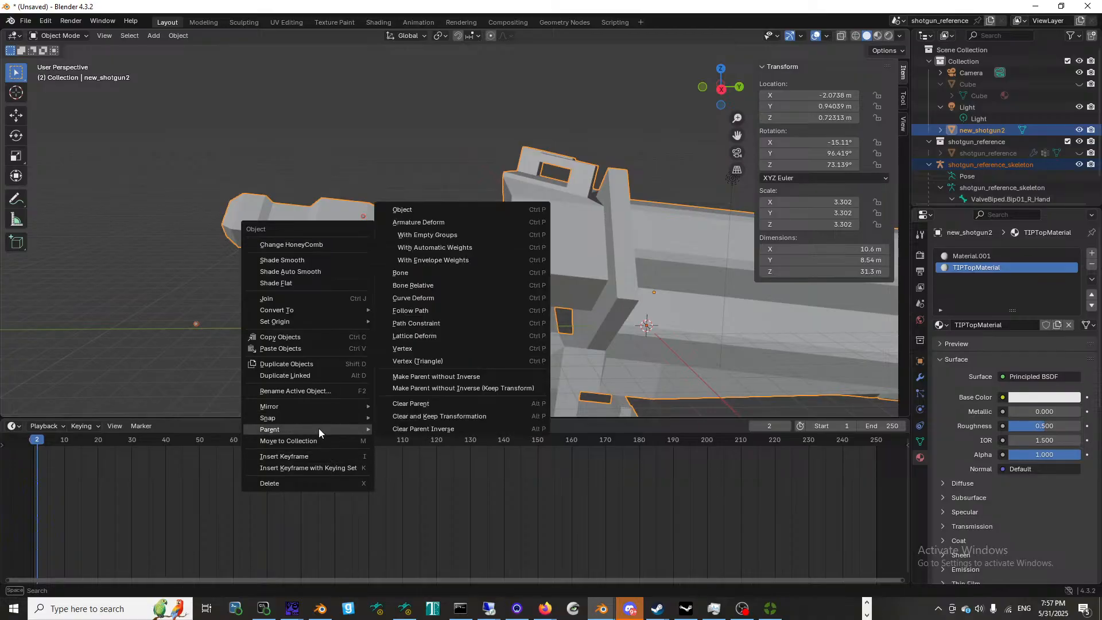
pyautogui.click(470, 261)
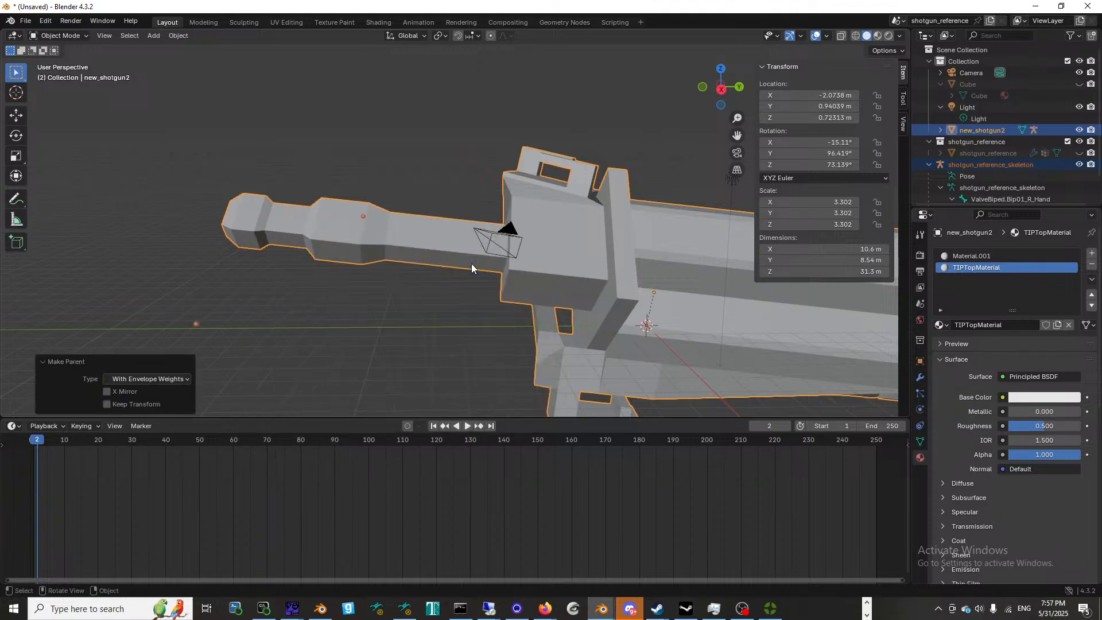
pyautogui.moveTo(400, 300); pyautogui.dragTo(364, 268, button='middle')
pyautogui.click(75, 36)
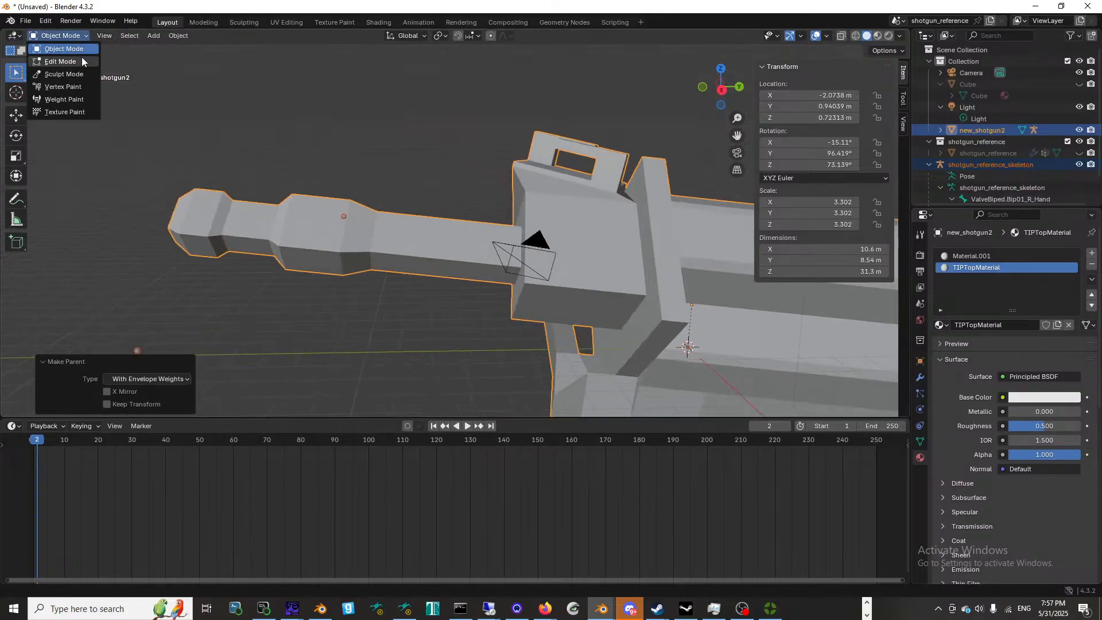
pyautogui.click(81, 57)
pyautogui.click(344, 219)
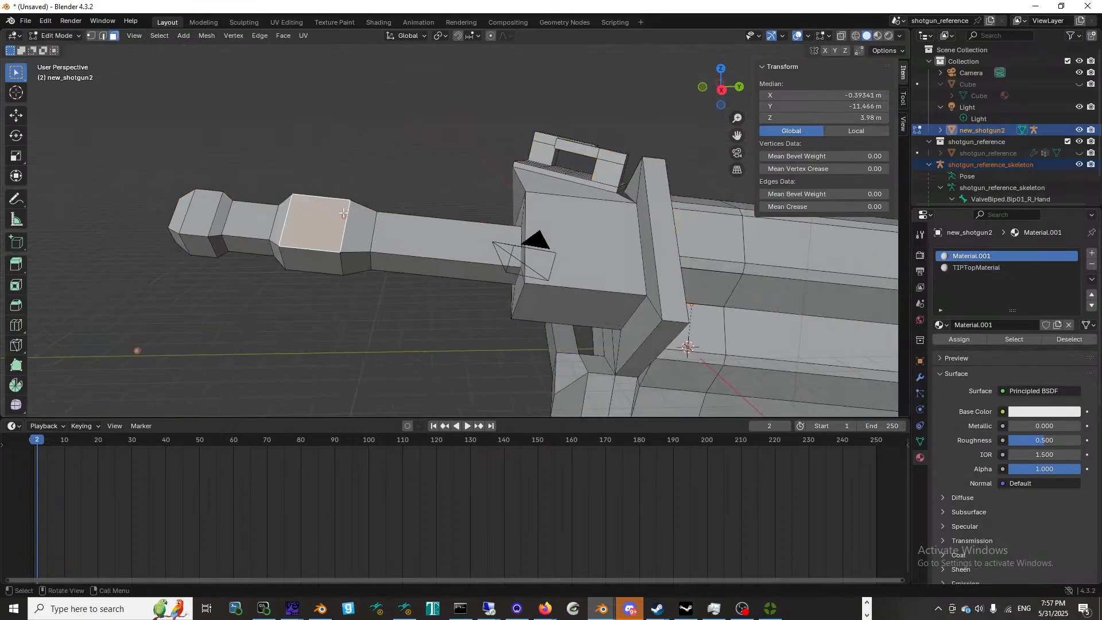
pyautogui.click(66, 38)
pyautogui.click(72, 59)
pyautogui.click(334, 304)
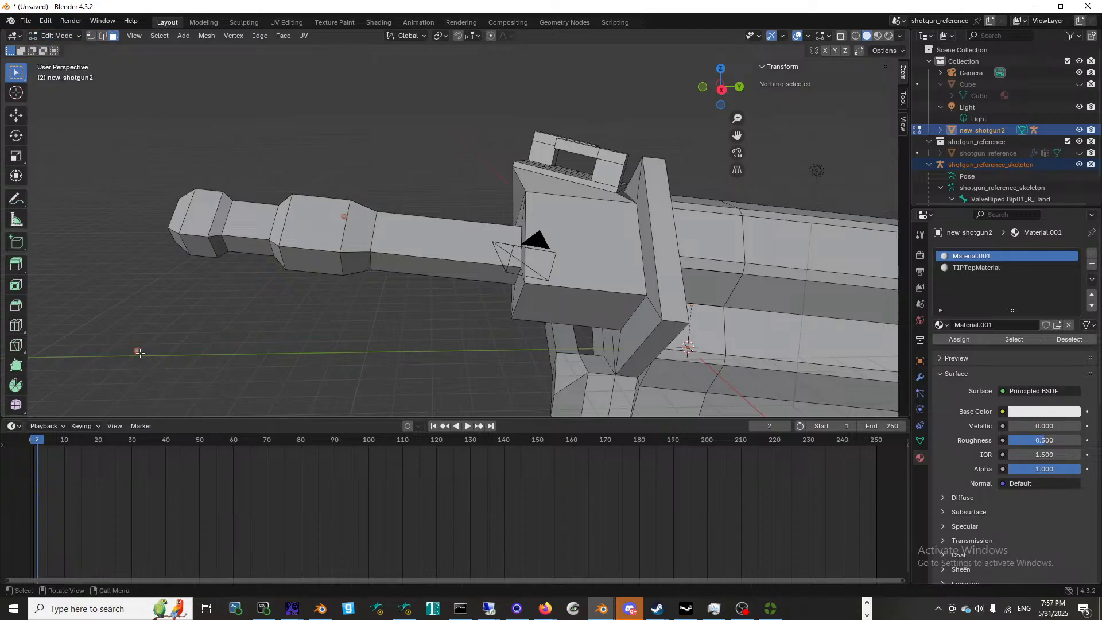
pyautogui.scroll(-3, 322, 350)
pyautogui.scroll(2, 376, 324)
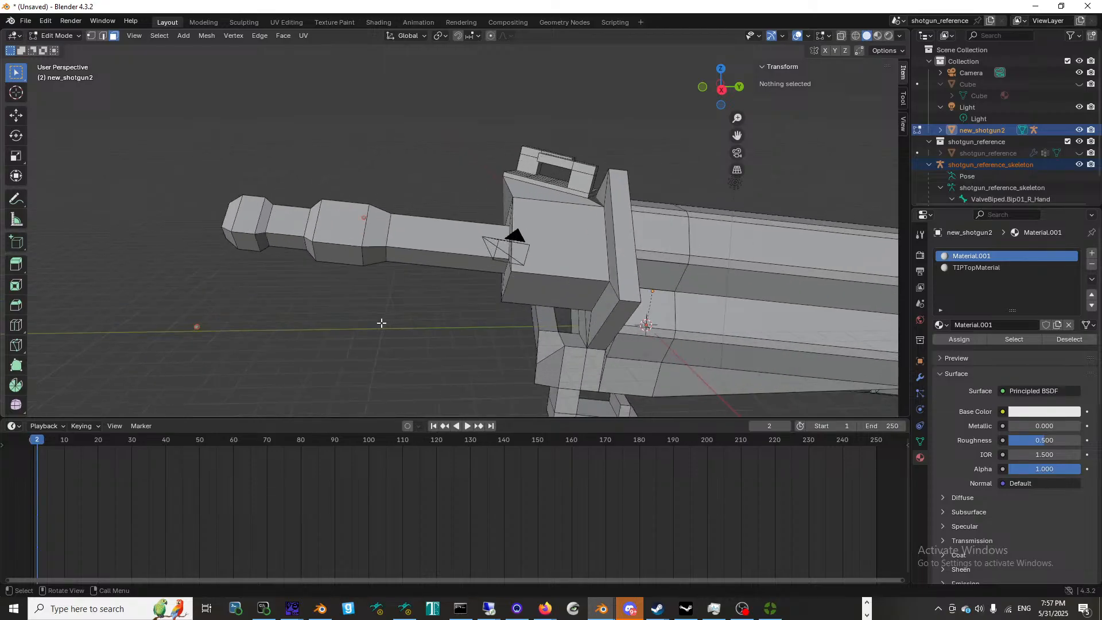
pyautogui.scroll(-2, 401, 326)
pyautogui.scroll(1, 366, 252)
pyautogui.click(379, 221)
pyautogui.scroll(2, 280, 239)
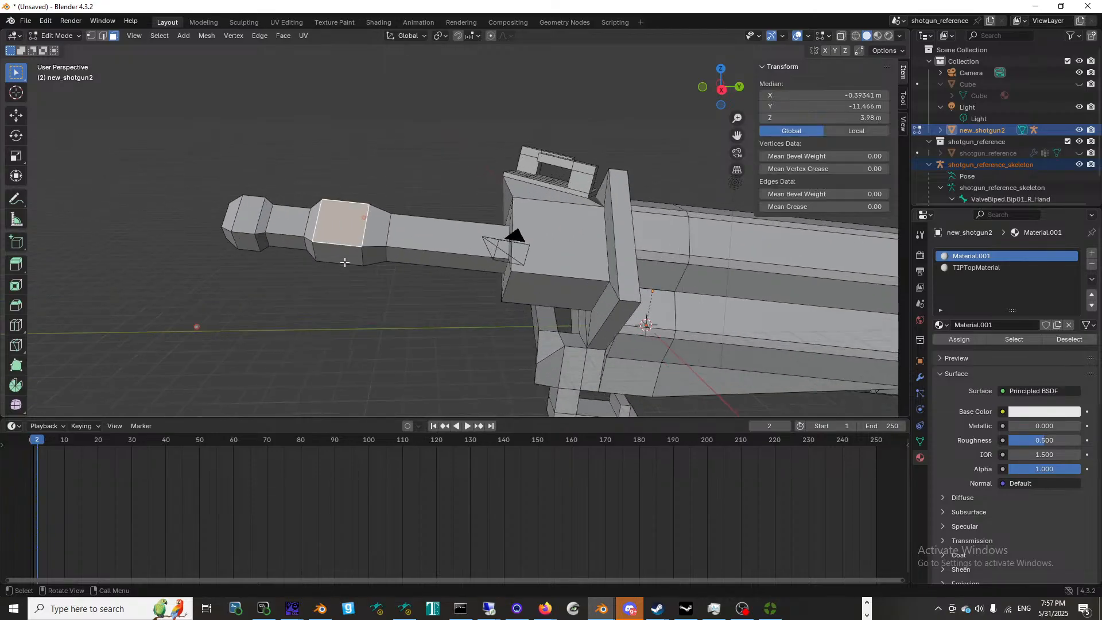
pyautogui.click(69, 35)
pyautogui.click(66, 54)
# Try rotating shotgun_reference_skeleton in Object Mode to test whether the new shotgun follows it.
pyautogui.click(194, 326)
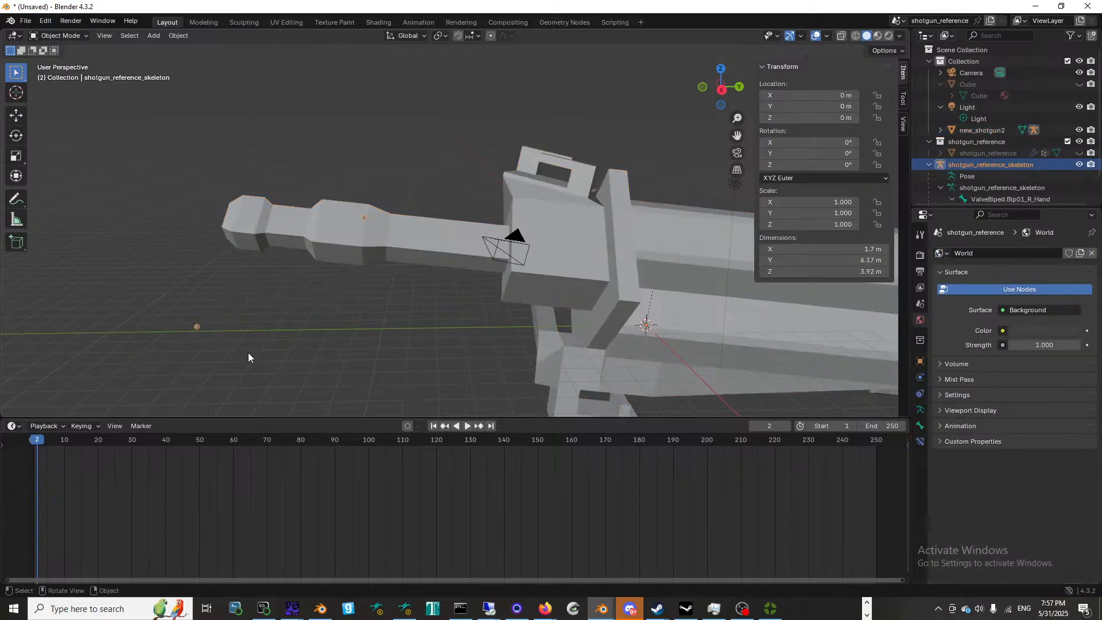
pyautogui.press('r')
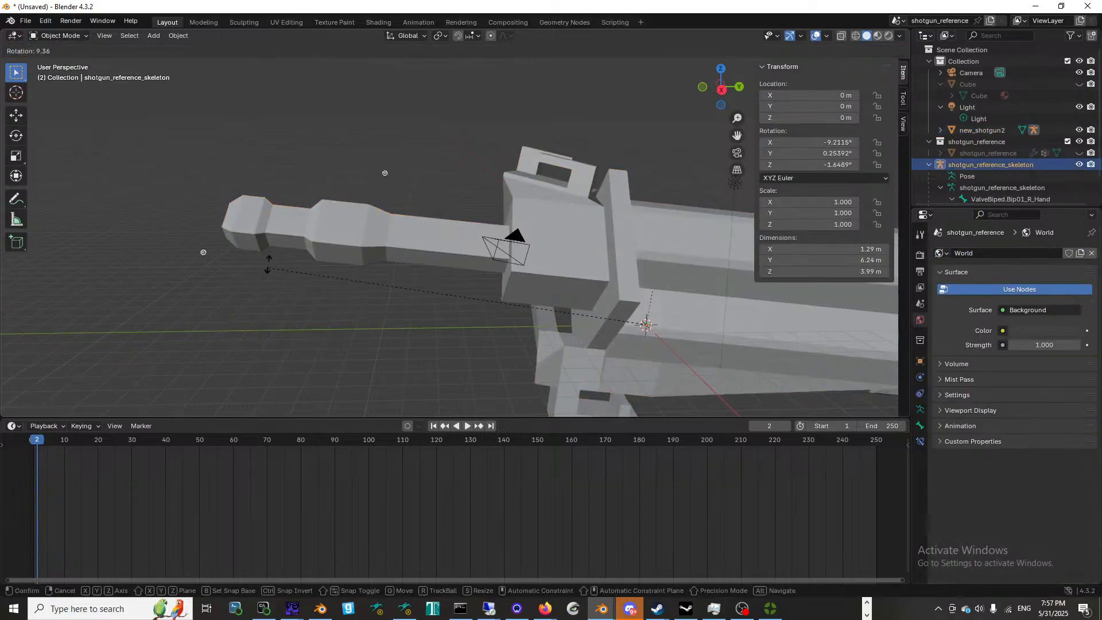
pyautogui.press('Escape')
# Try rotating the ValveBiped.Bip01_R_Hand bone in Pose Mode to test the deformation, and undo the rotation.
pyautogui.click(68, 35)
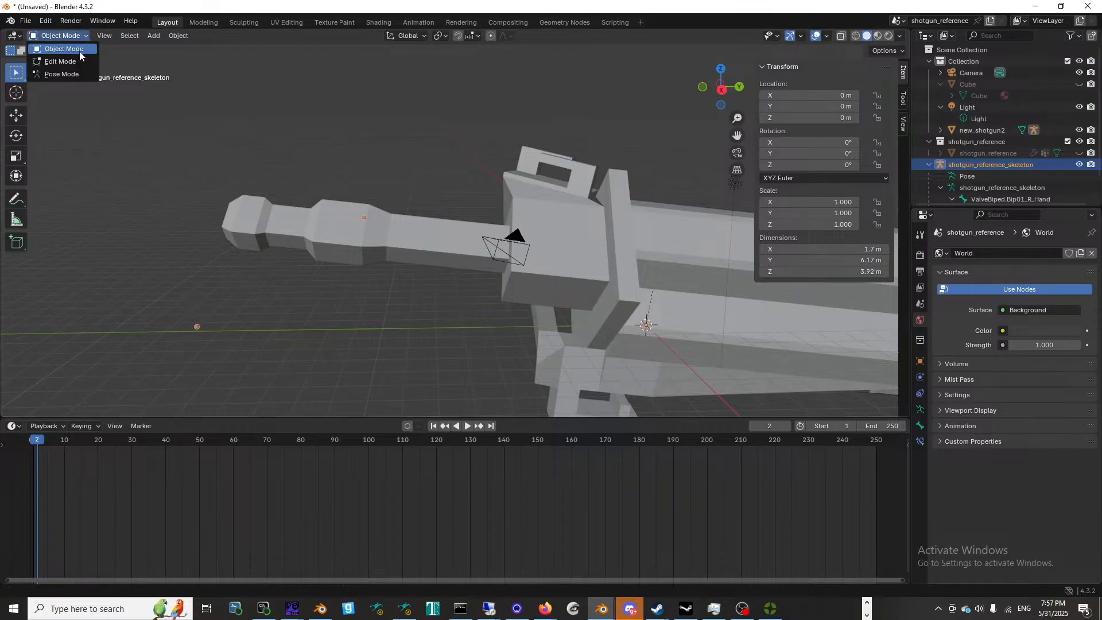
pyautogui.click(84, 70)
pyautogui.click(364, 217)
pyautogui.click(199, 328)
pyautogui.press('r')
pyautogui.click(231, 309)
pyautogui.hotkey('ctrl', 'z')
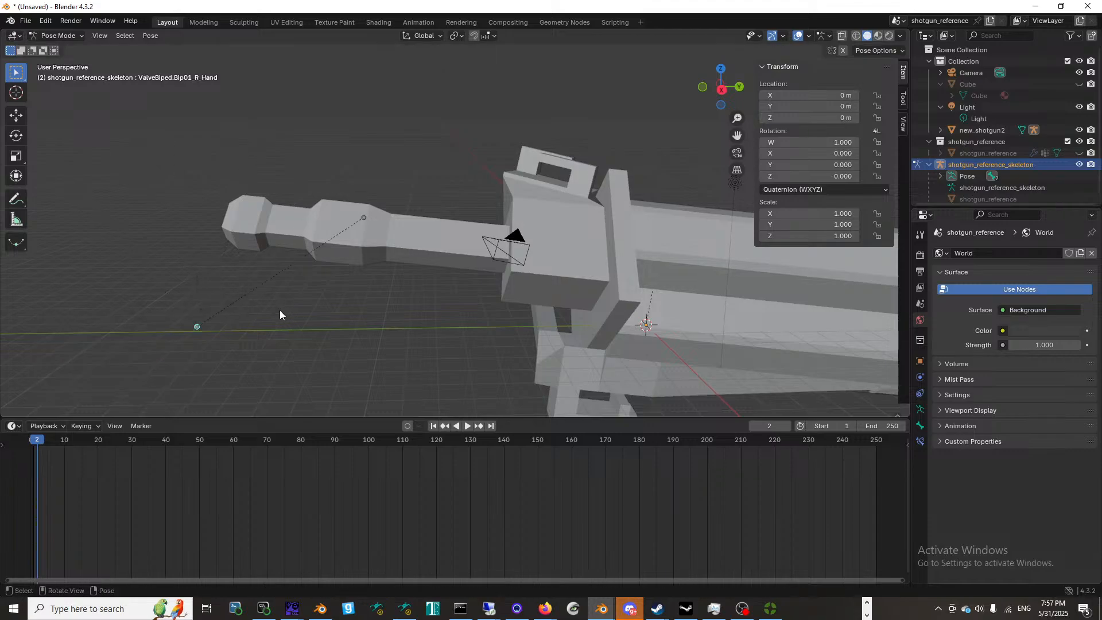
# Return to Object Mode and clear the parent of new_shotgun2.
pyautogui.click(58, 36)
pyautogui.click(51, 59)
pyautogui.click(66, 37)
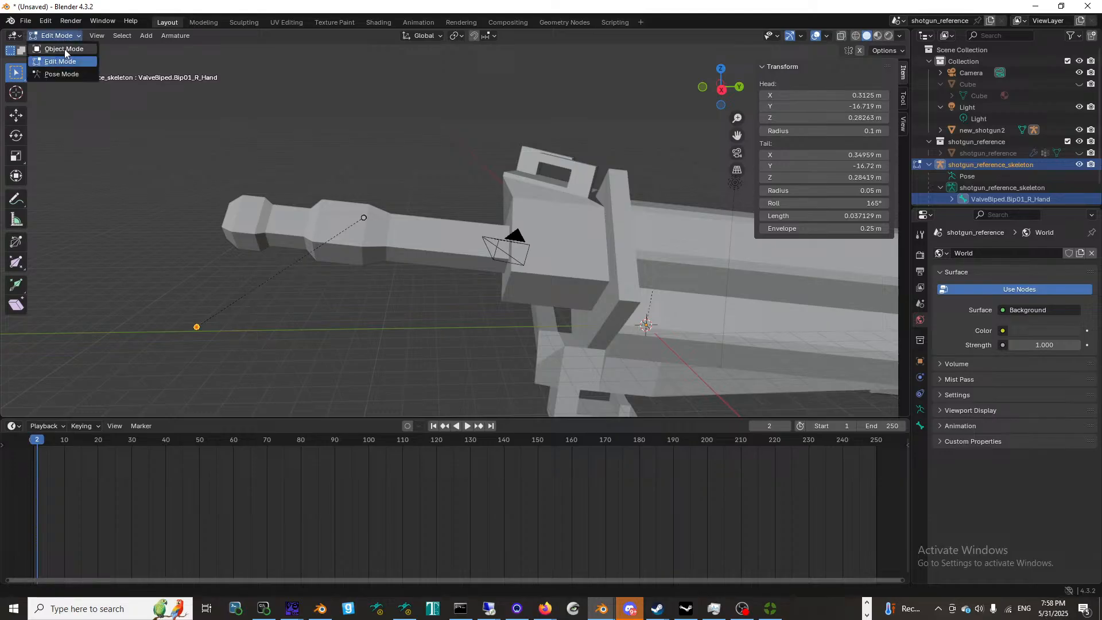
pyautogui.click(64, 48)
pyautogui.click(410, 249)
pyautogui.rightClick(417, 242)
pyautogui.moveTo(417, 247)
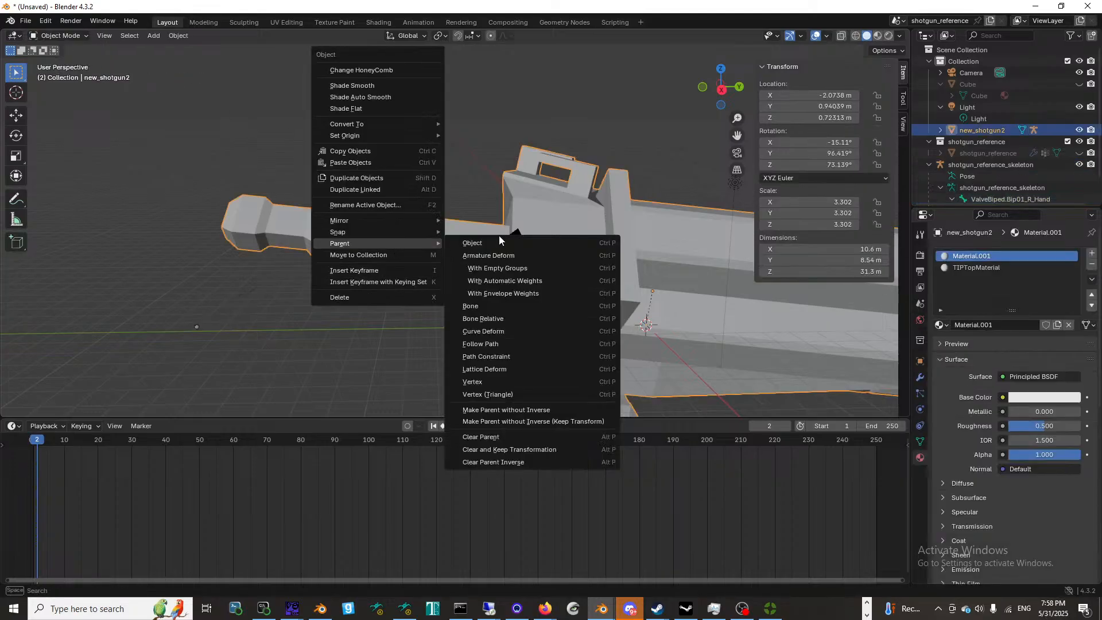
pyautogui.click(482, 436)
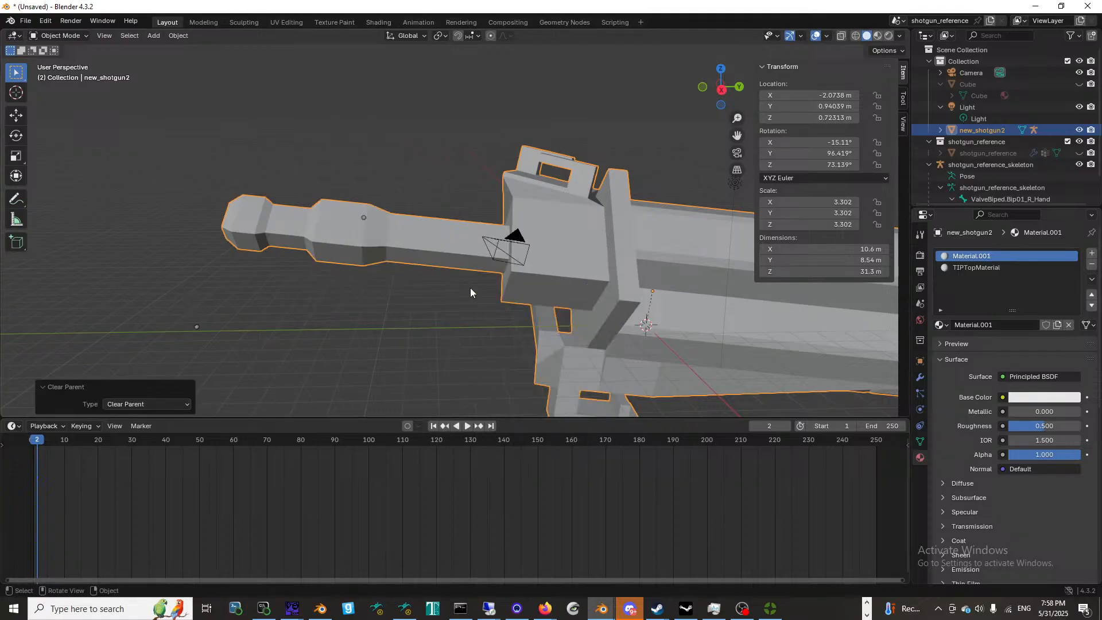
# Select shotgun_reference_skeleton plus new_shotgun2 as the active object and parent them With Envelope Weights.
pyautogui.scroll(2, 318, 315)
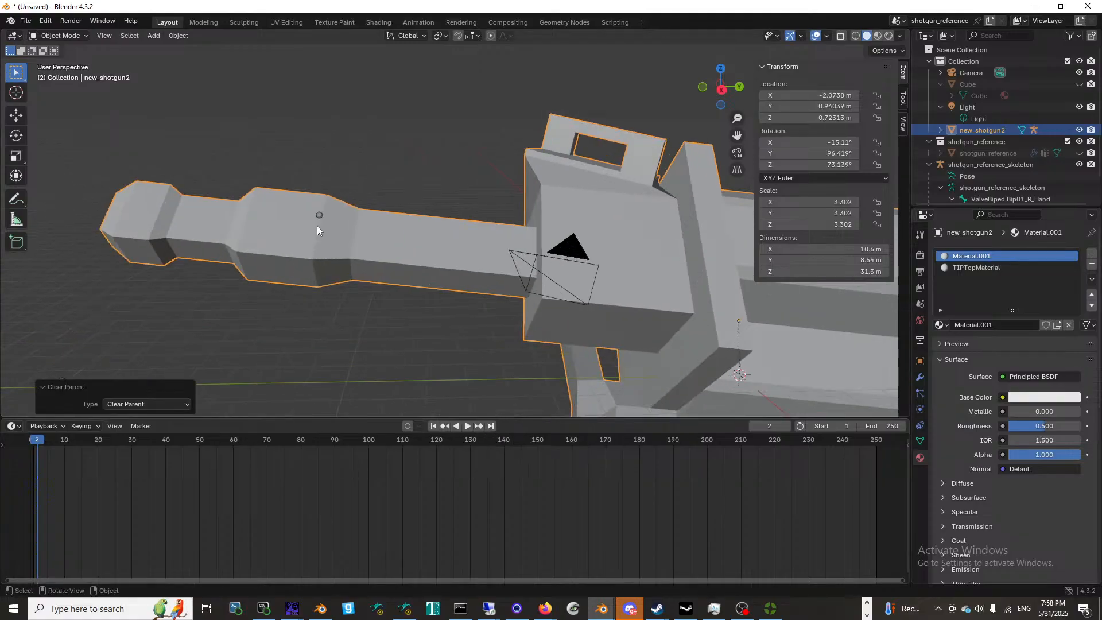
pyautogui.scroll(-2, 317, 225)
pyautogui.click(253, 310)
pyautogui.scroll(1, 258, 305)
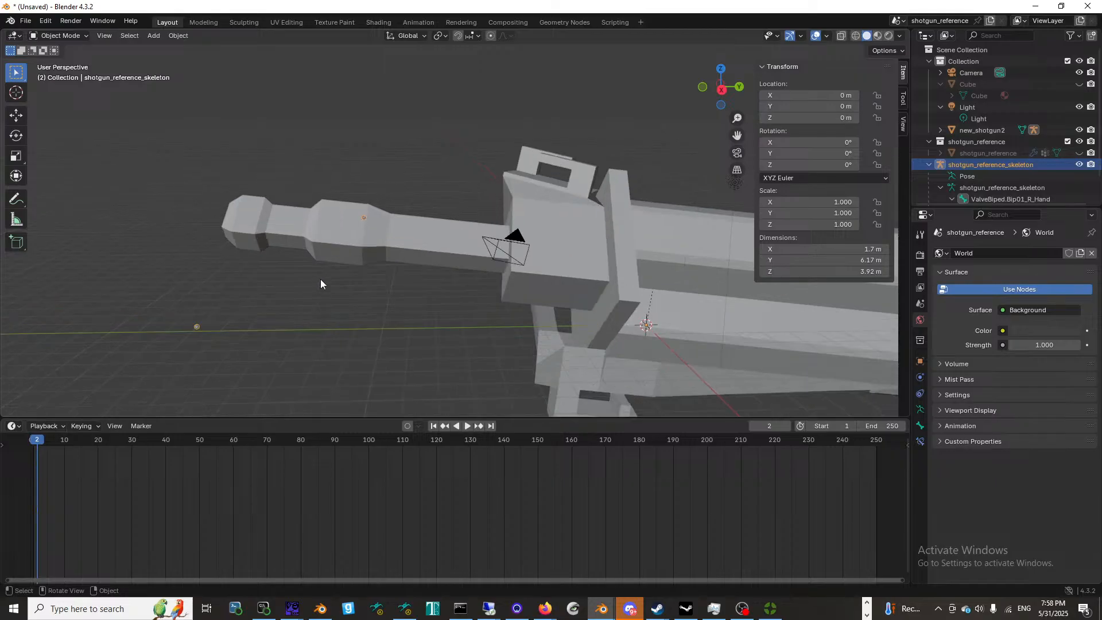
pyautogui.click(357, 237)
pyautogui.rightClick(363, 223)
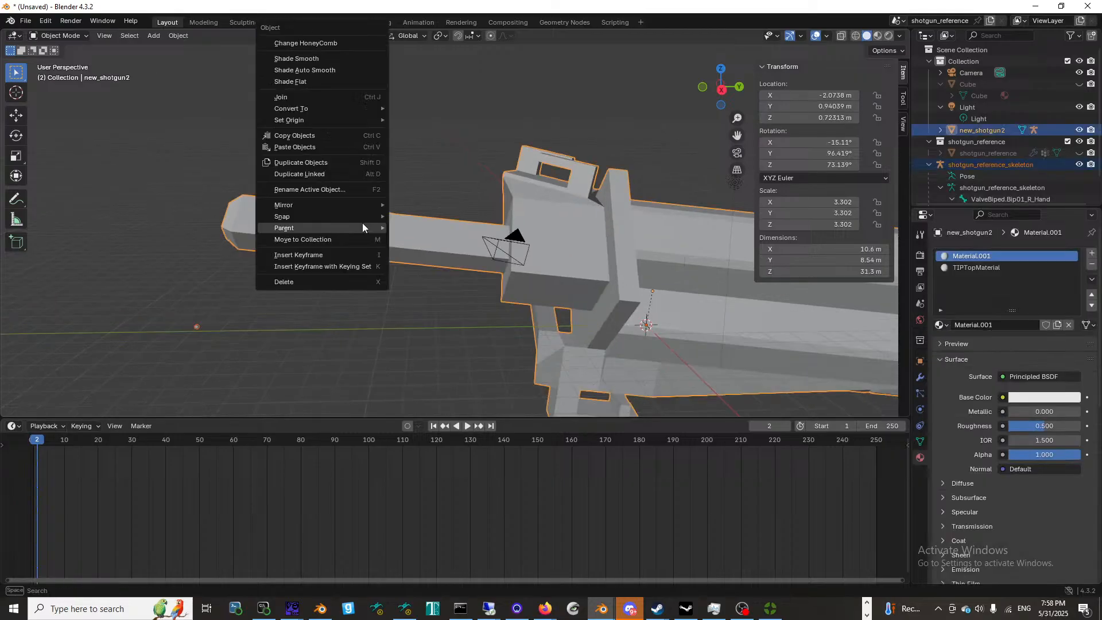
pyautogui.moveTo(359, 229)
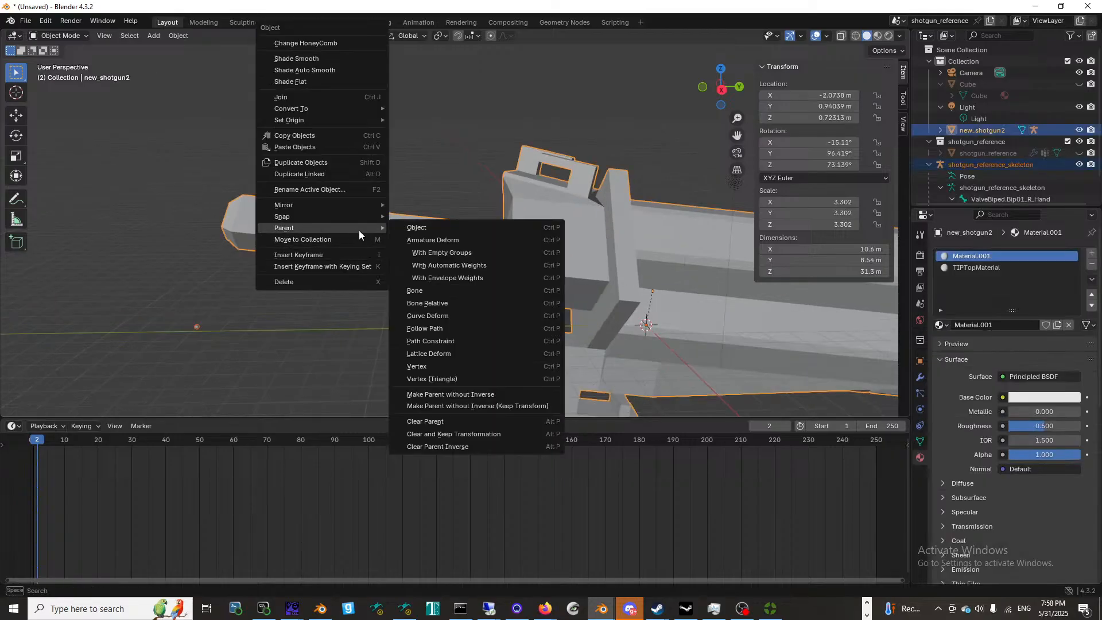
pyautogui.click(438, 278)
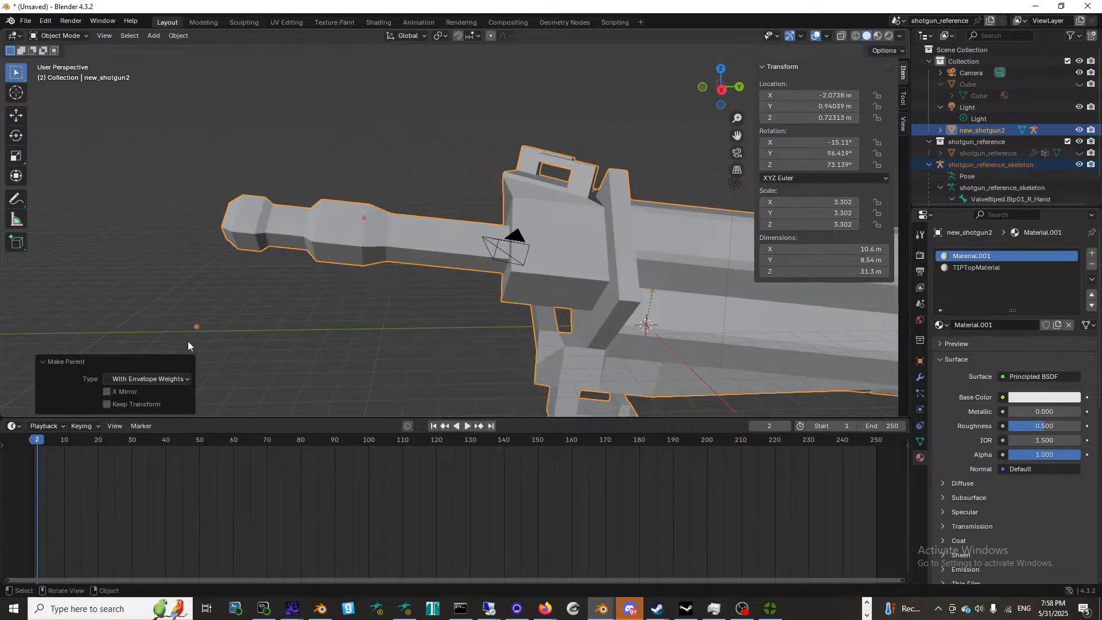
# Try rotating the ValveBiped.Weapon_bone of shotgun_reference_skeleton in Pose Mode to test whether the new shotgun follows, and clear the rotation.
pyautogui.click(198, 326)
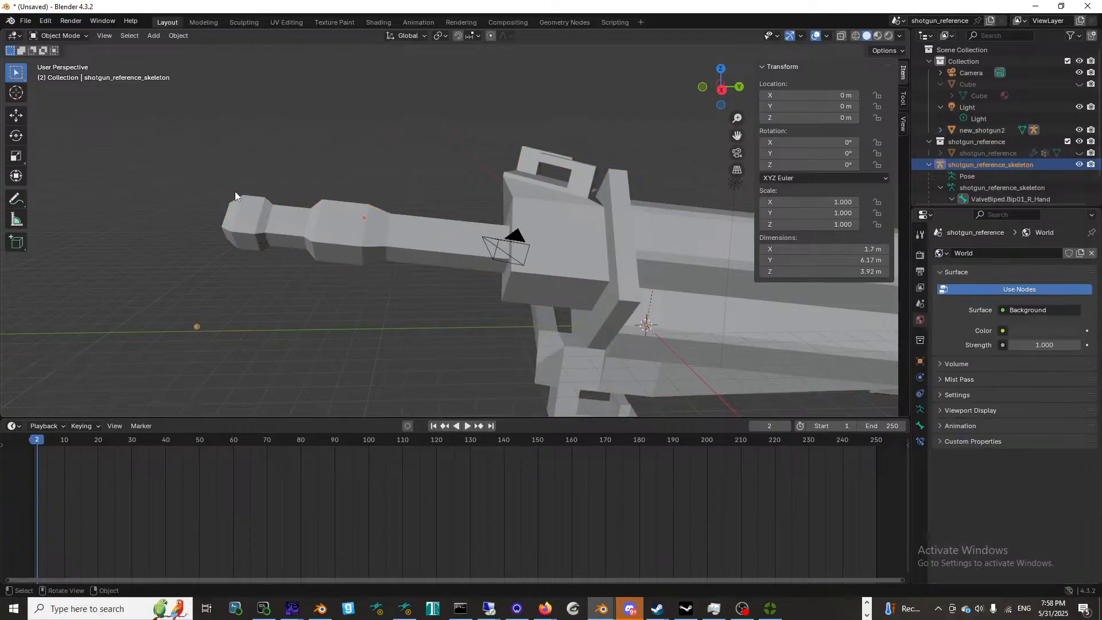
pyautogui.click(60, 37)
pyautogui.click(62, 74)
pyautogui.click(363, 217)
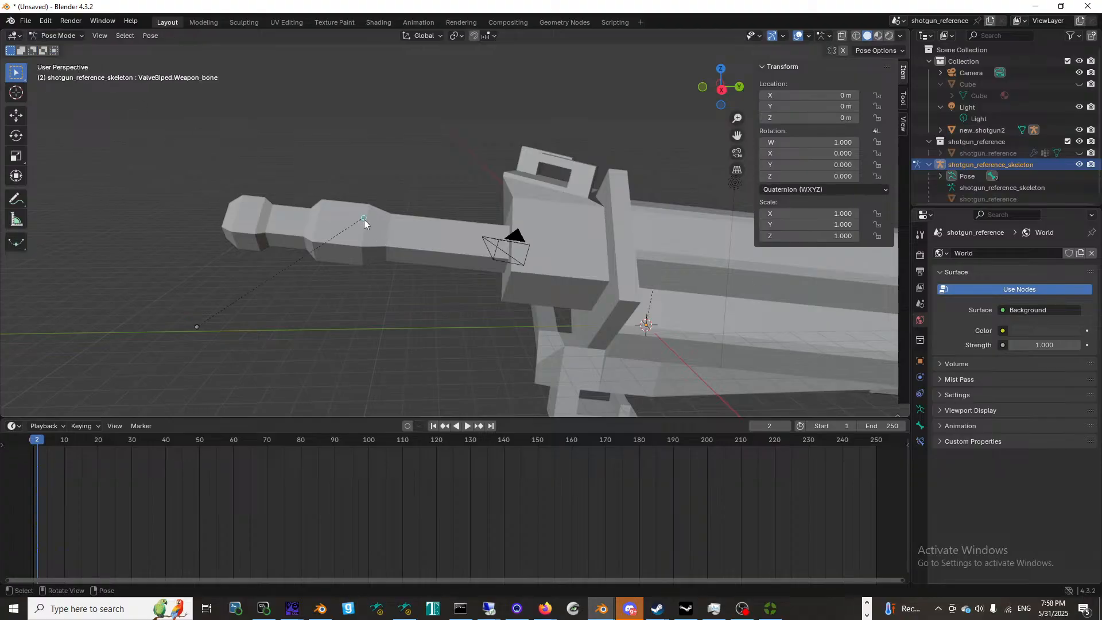
pyautogui.press('r')
pyautogui.click(380, 255)
pyautogui.hotkey('alt', 'r')
pyautogui.click(196, 329)
# Unhide the default Cube in the main collection and delete it from the scene.
pyautogui.scroll(-1, 970, 166)
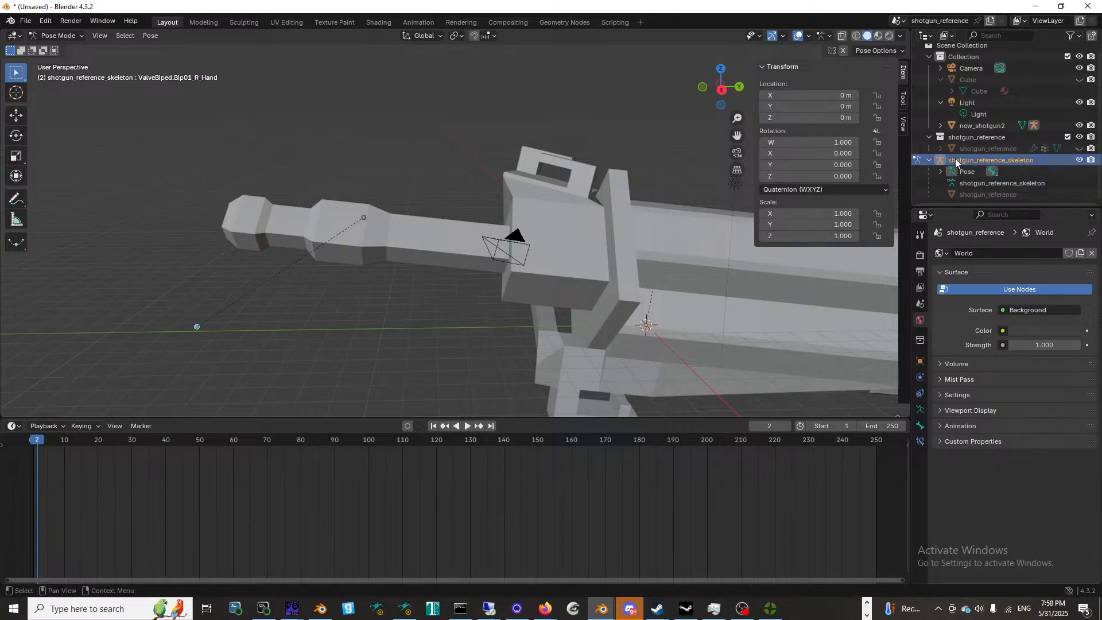
pyautogui.click(976, 80)
pyautogui.click(1079, 80)
pyautogui.rightClick(1042, 78)
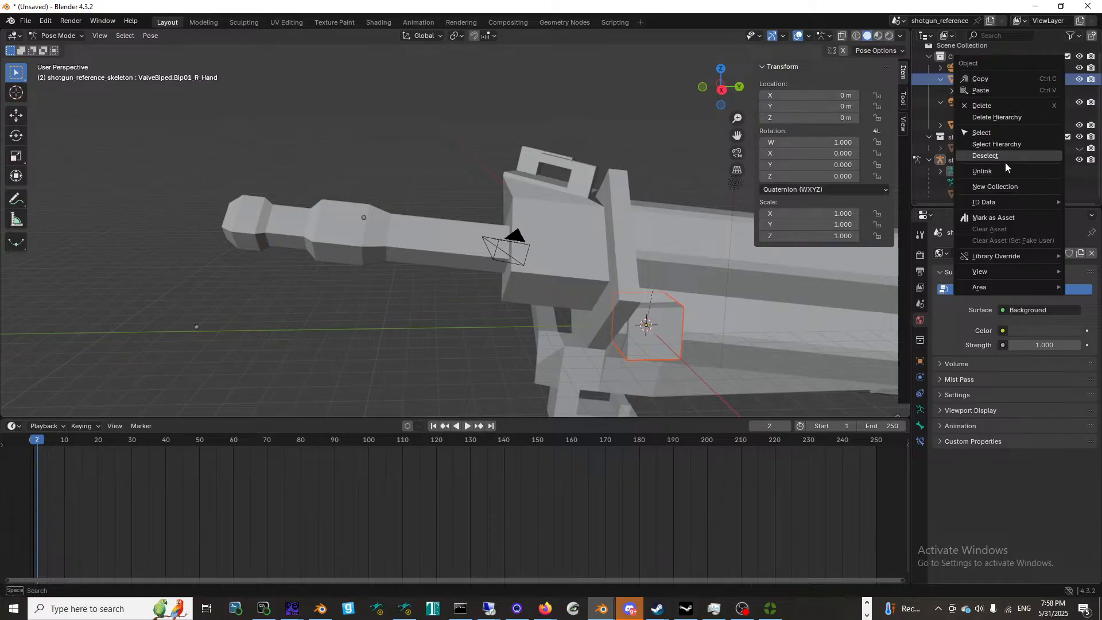
pyautogui.click(992, 106)
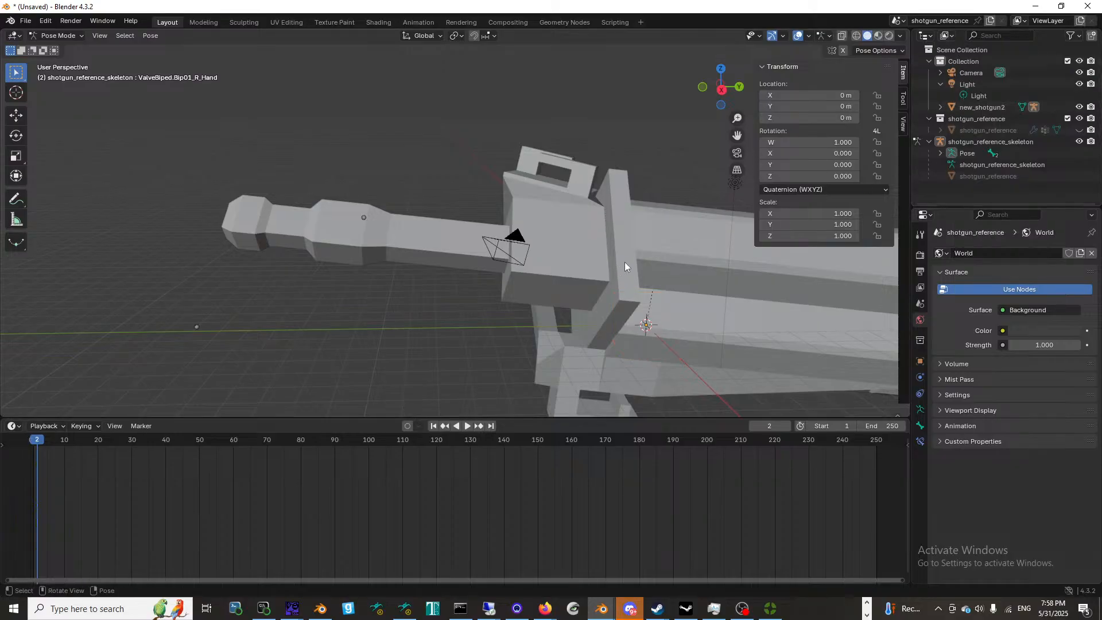
# Switch shotgun_reference_skeleton from Pose Mode back to Object Mode.
pyautogui.moveTo(307, 292); pyautogui.dragTo(342, 216, button='middle')
pyautogui.click(343, 216)
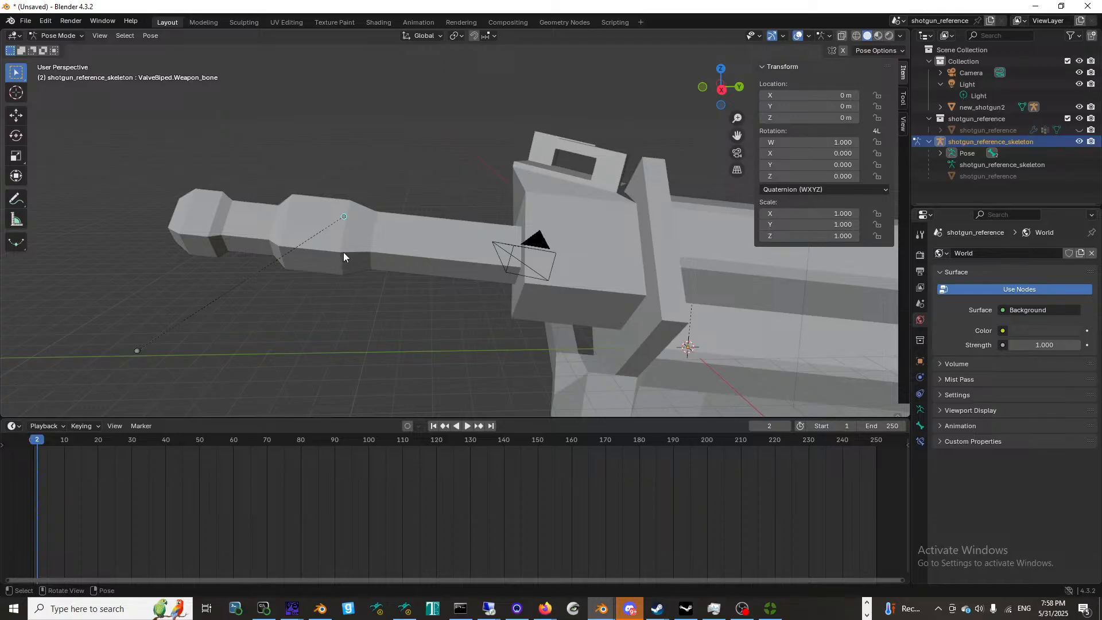
pyautogui.click(45, 37)
pyautogui.click(57, 49)
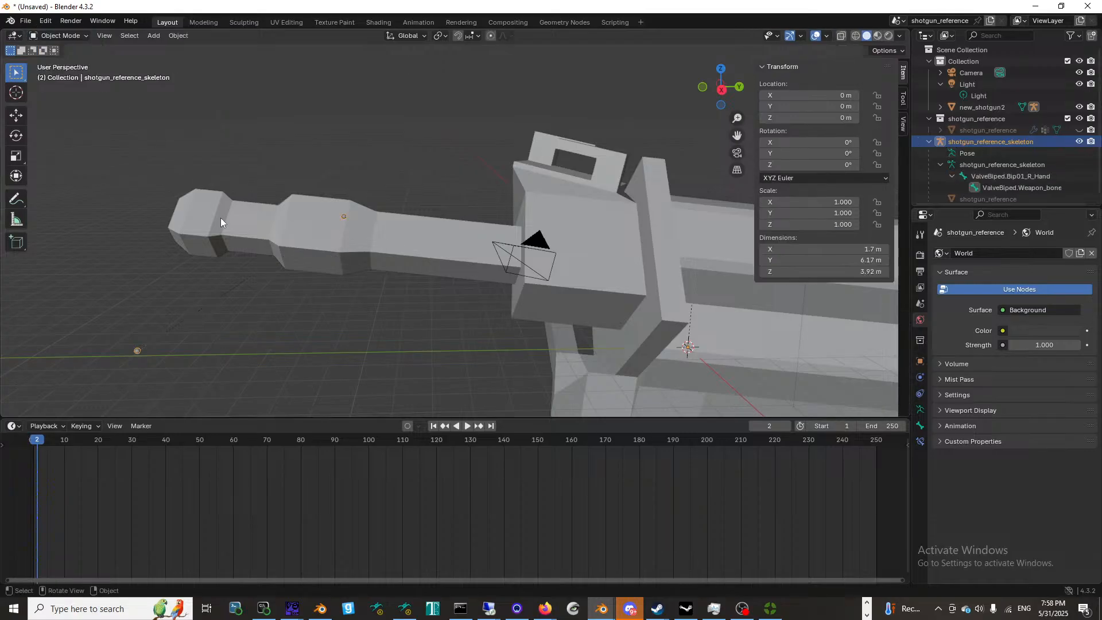
# Select new_shotgun2 plus shotgun_reference_skeleton as the active object and try to parent them With Automatic Weights.
pyautogui.click(344, 217)
pyautogui.keyDown('shift'); pyautogui.moveTo(356, 306); pyautogui.dragTo(319, 202); pyautogui.keyUp('shift')
pyautogui.moveTo(392, 339); pyautogui.dragTo(403, 256)
pyautogui.keyDown('shift'); pyautogui.click(344, 217); pyautogui.keyUp('shift')
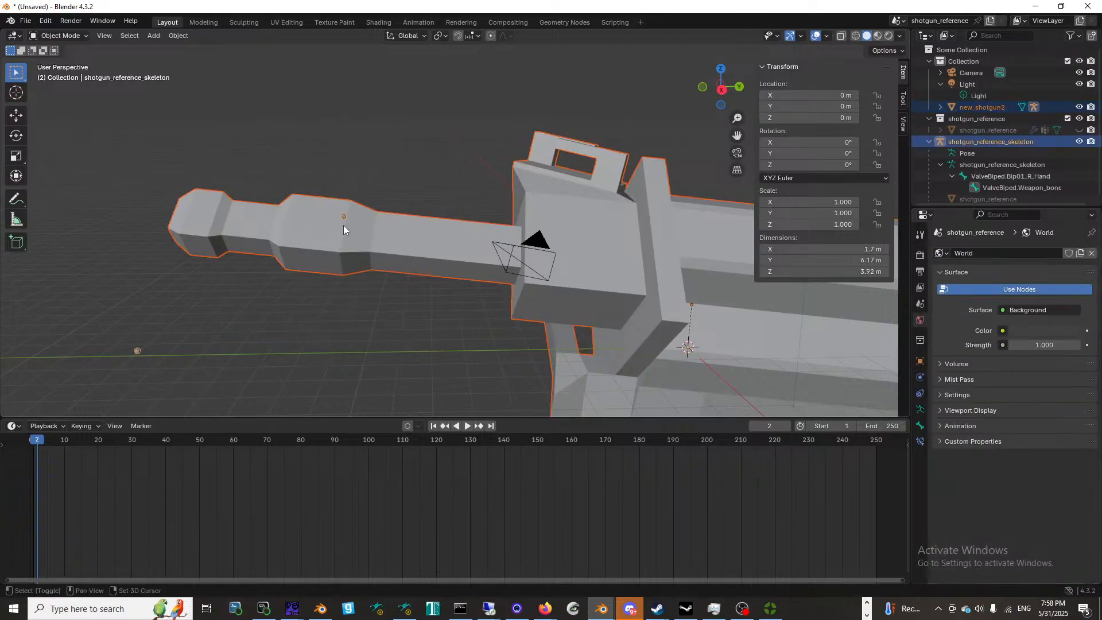
pyautogui.click(304, 283)
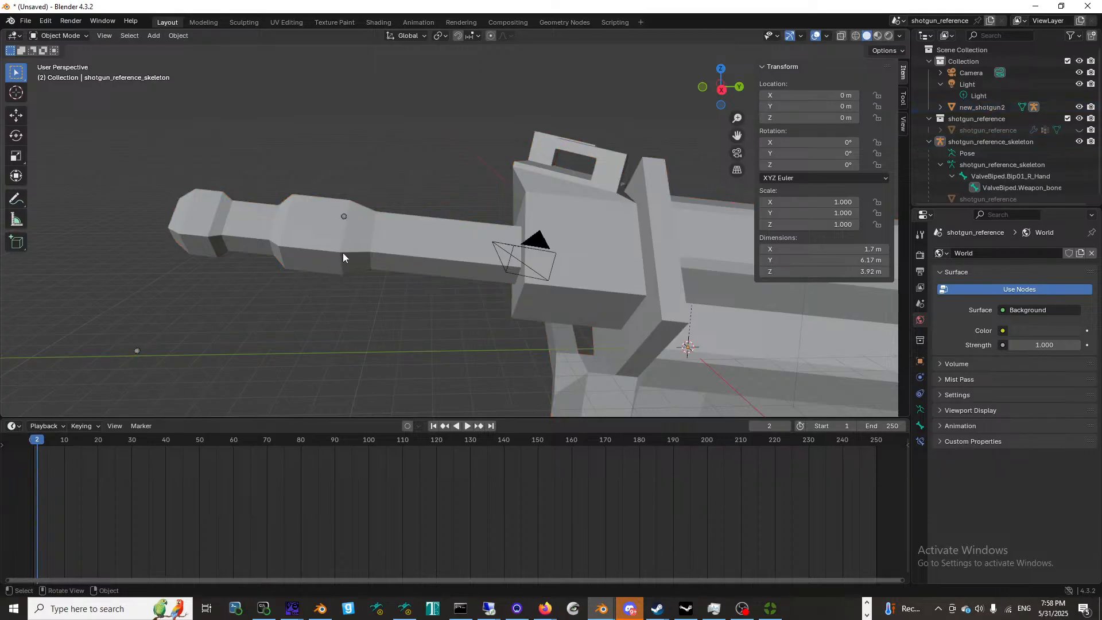
pyautogui.keyDown('shift'); pyautogui.click(382, 252); pyautogui.keyUp('shift')
pyautogui.keyDown('shift'); pyautogui.click(346, 222); pyautogui.keyUp('shift')
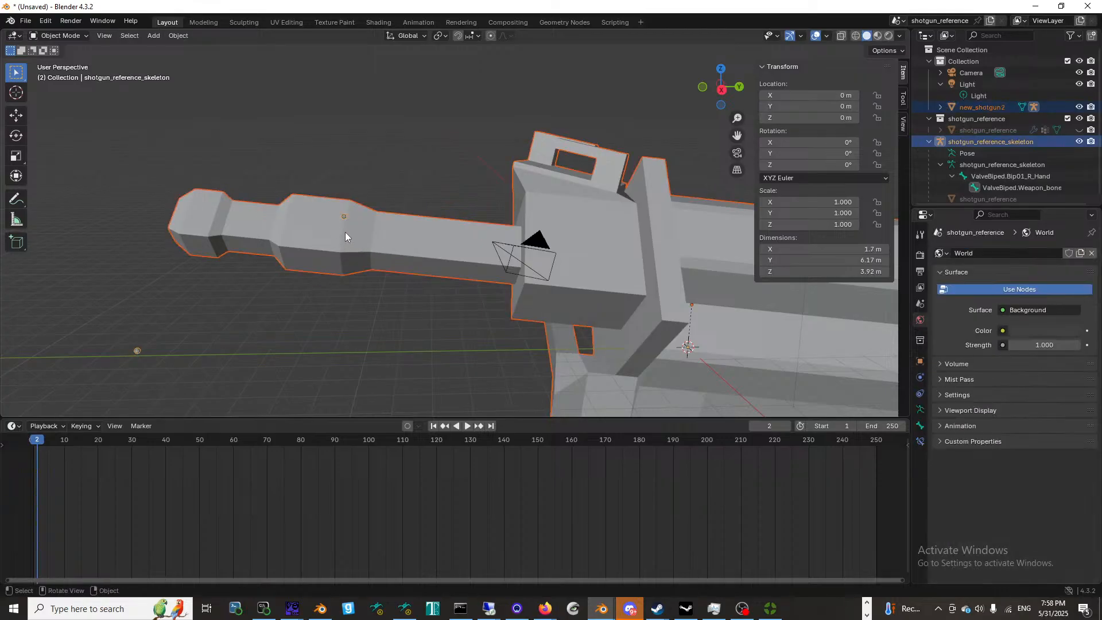
pyautogui.rightClick(344, 221)
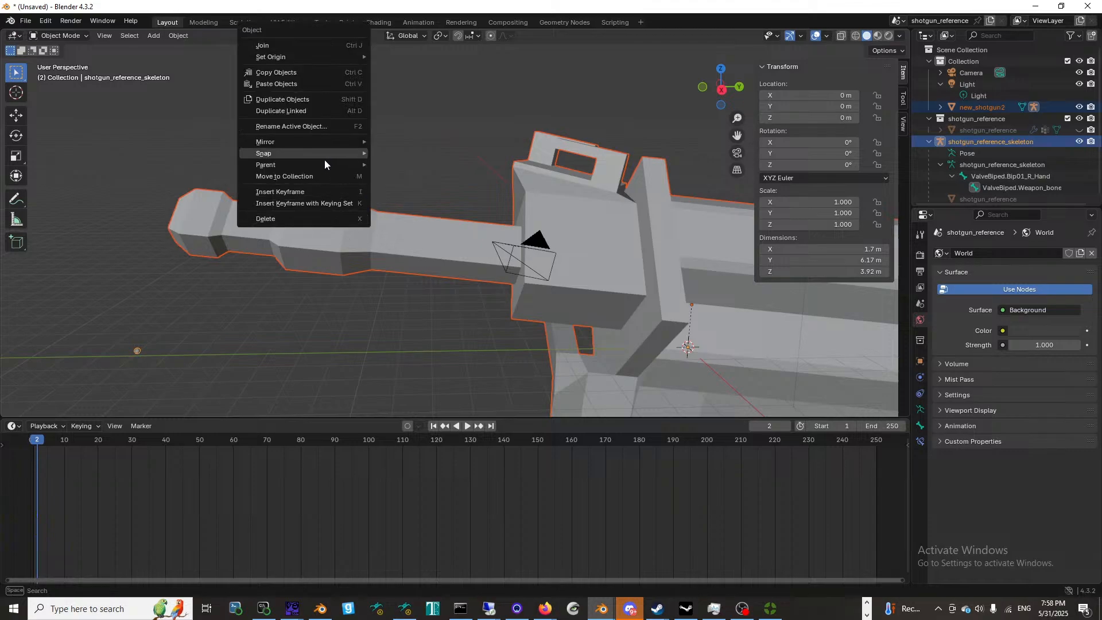
pyautogui.moveTo(350, 164)
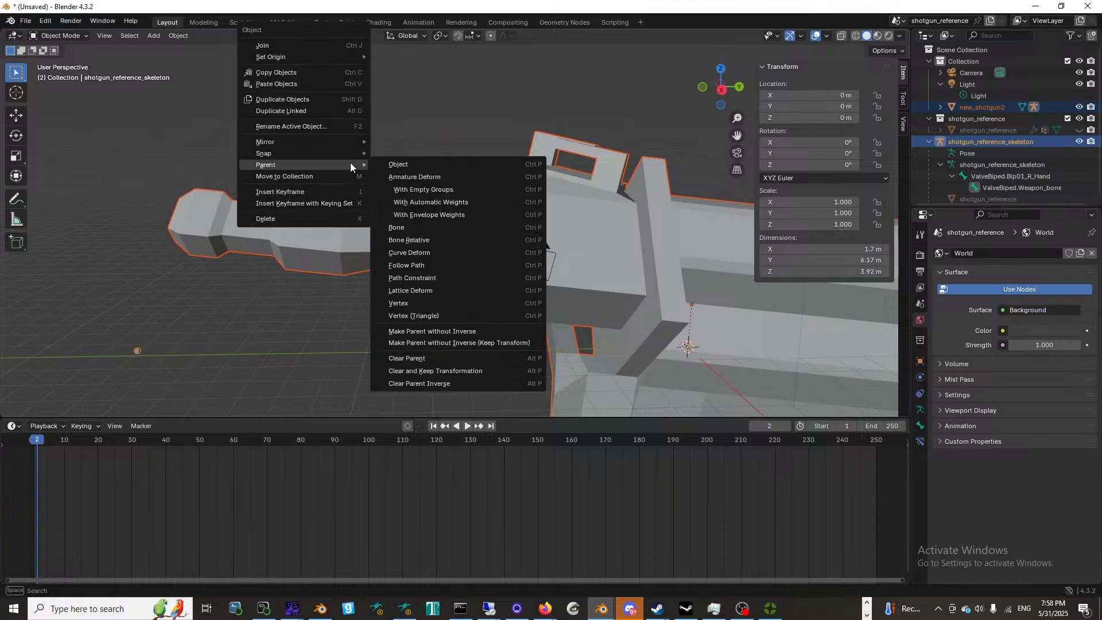
pyautogui.click(387, 201)
pyautogui.click(367, 290)
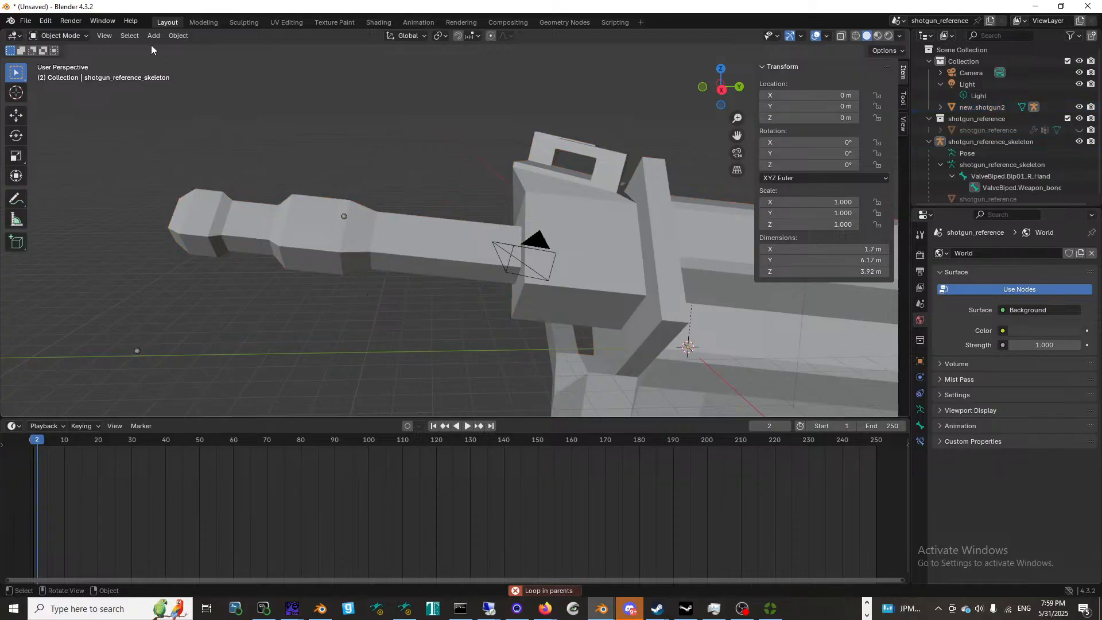
# Try rotating the ValveBiped.Weapon_bone of the skeleton in Pose Mode again to test the binding, and undo the rotation.
pyautogui.click(139, 348)
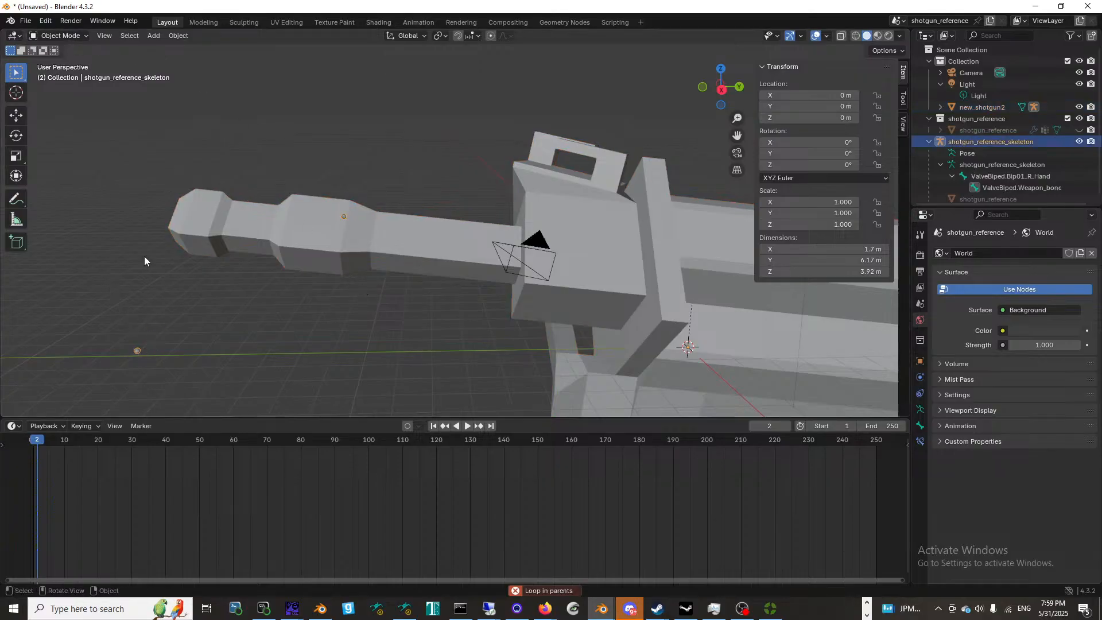
pyautogui.click(73, 39)
pyautogui.click(74, 61)
pyautogui.click(67, 35)
pyautogui.click(63, 74)
pyautogui.press('r')
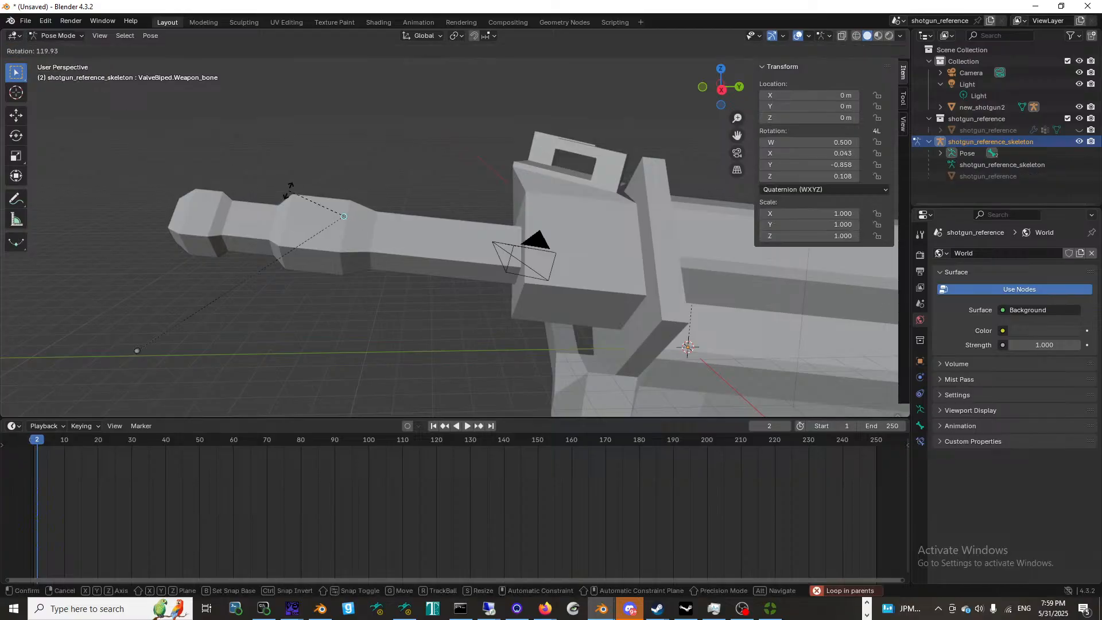
pyautogui.click(335, 246)
pyautogui.hotkey('ctrl', 'z')
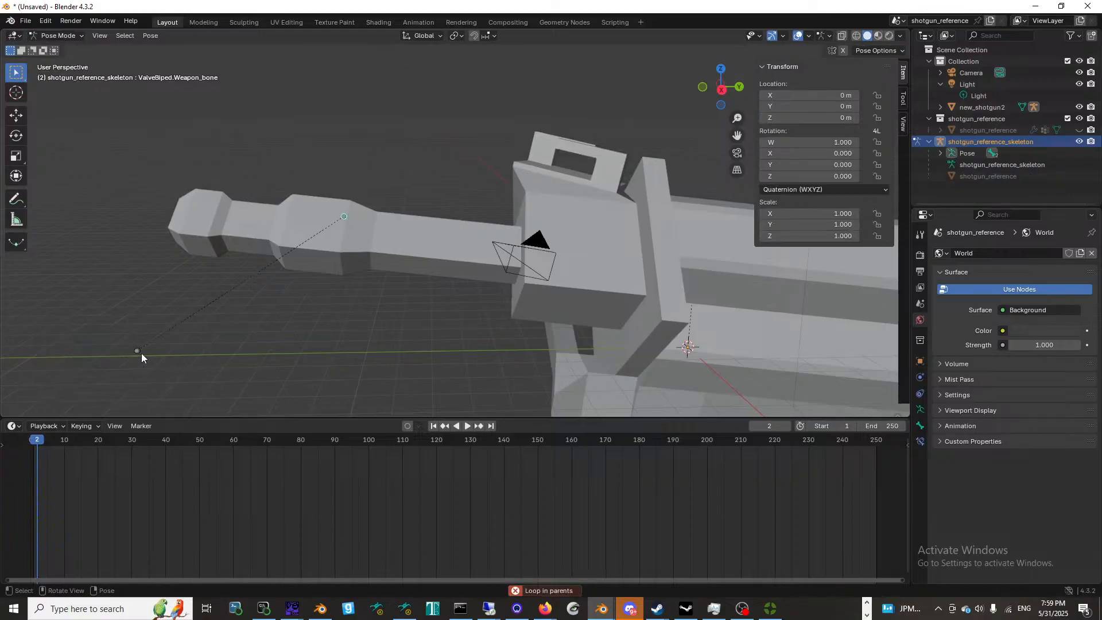
# Try rotating the ValveBiped.Bip01_R_Hand bone, and undo back to Object Mode with the shotgun and skeleton selected.
pyautogui.click(141, 353)
pyautogui.press('r')
pyautogui.click(203, 306)
pyautogui.hotkey('ctrl', 'z')
pyautogui.hotkey('ctrl', 'z')
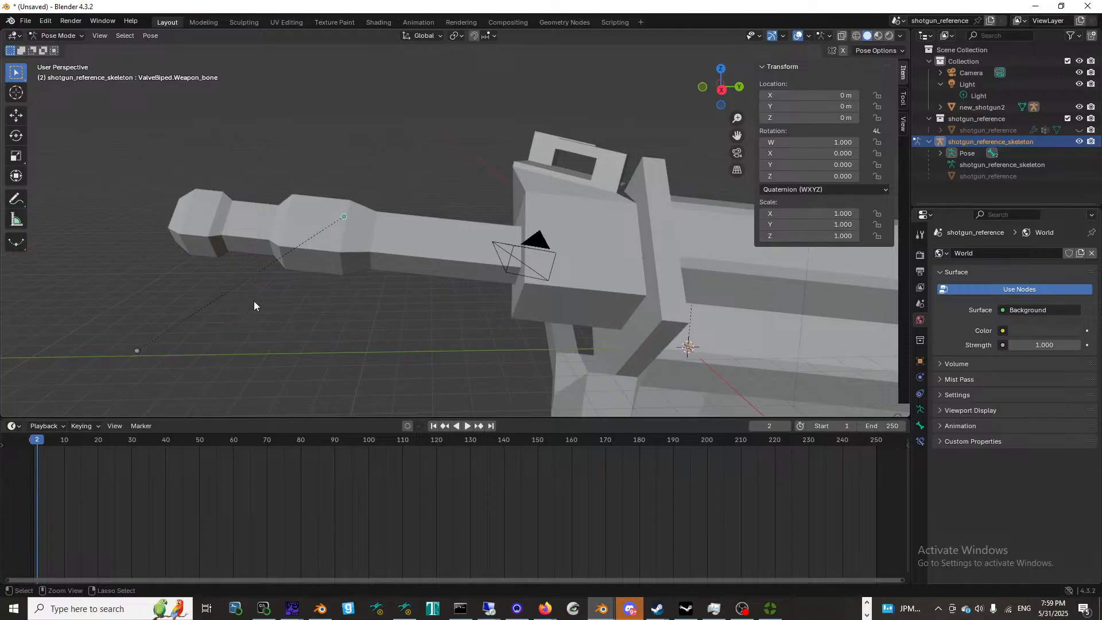
pyautogui.hotkey('ctrl', 'z')
pyautogui.hotkey('ctrl', 'z')
pyautogui.hotkey('ctrl', 'z')
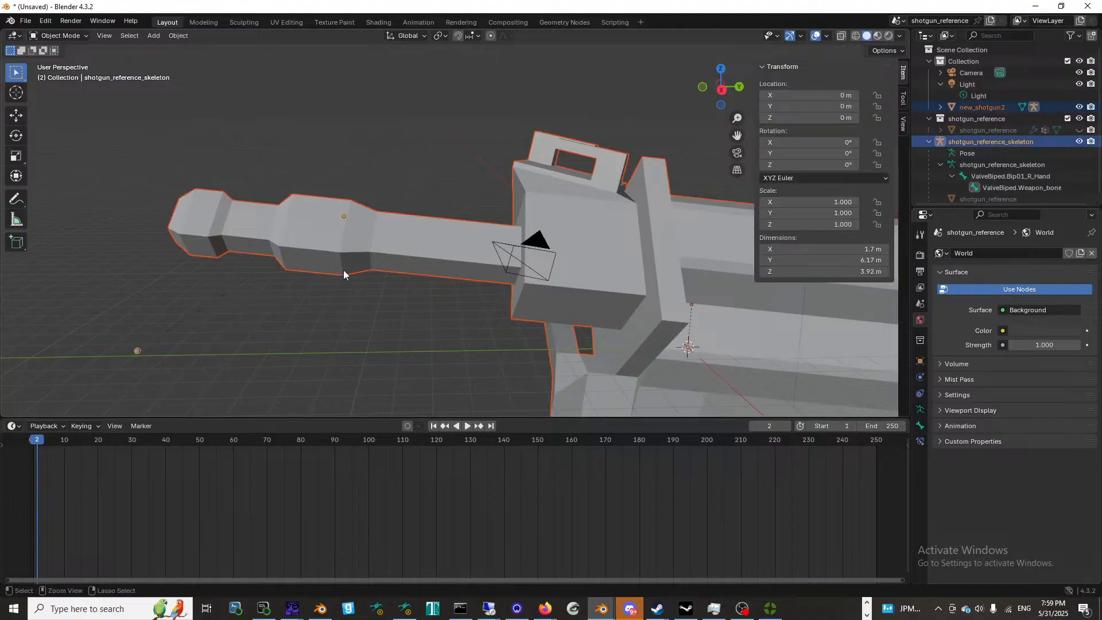
# Expand new_shotgun2 and its HoneyComb mesh in the Outliner to inspect the hierarchy, and try clearing the parent of new_shotgun2.
pyautogui.click(945, 114)
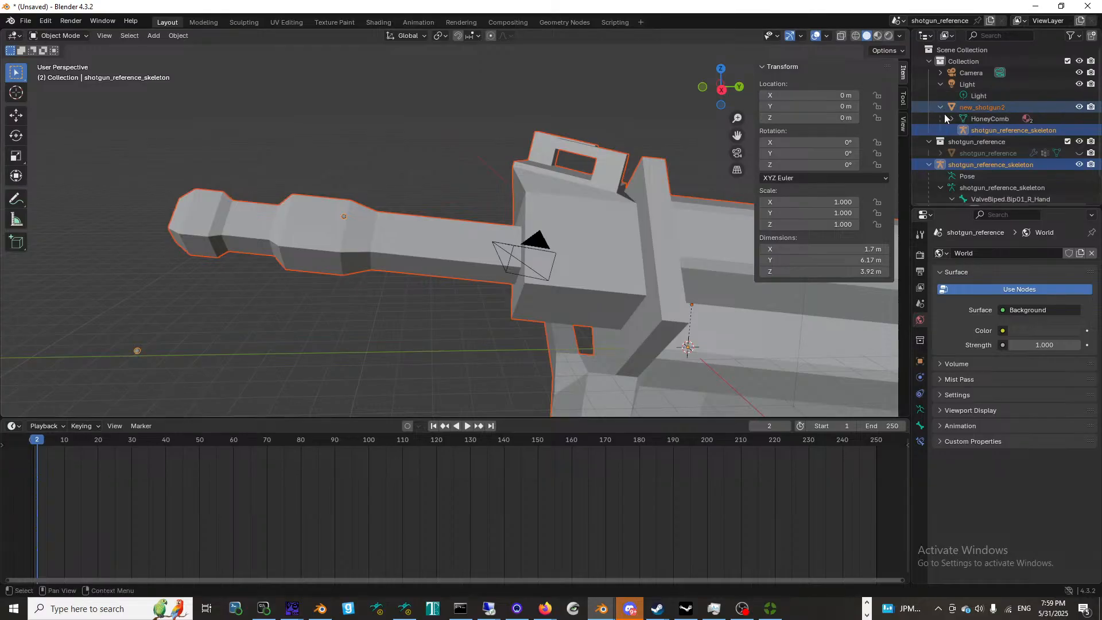
pyautogui.click(976, 118)
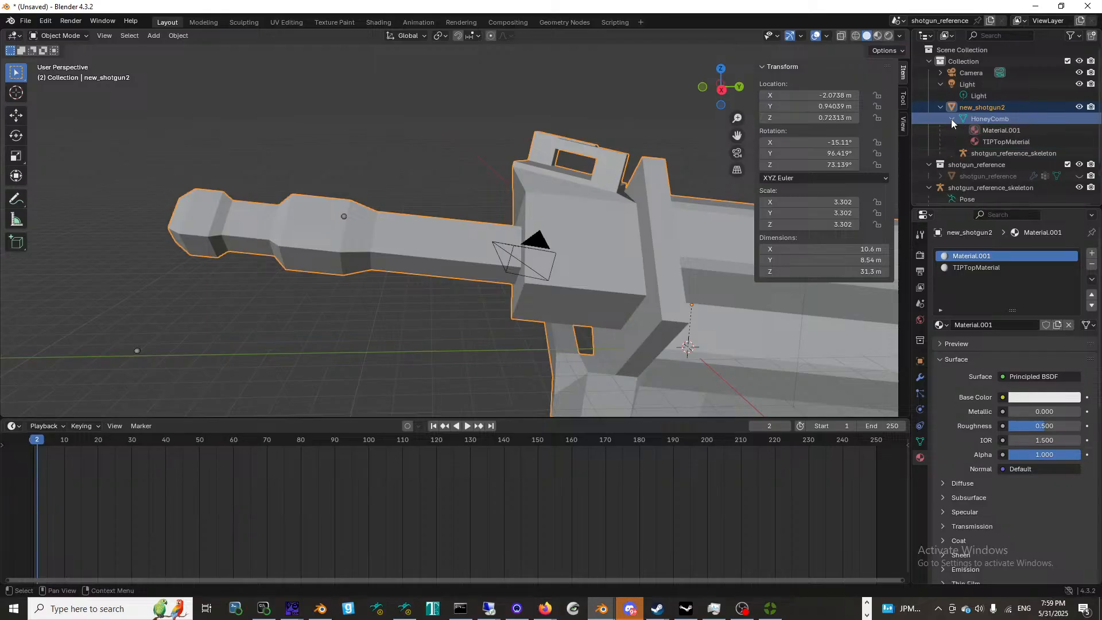
pyautogui.click(951, 119)
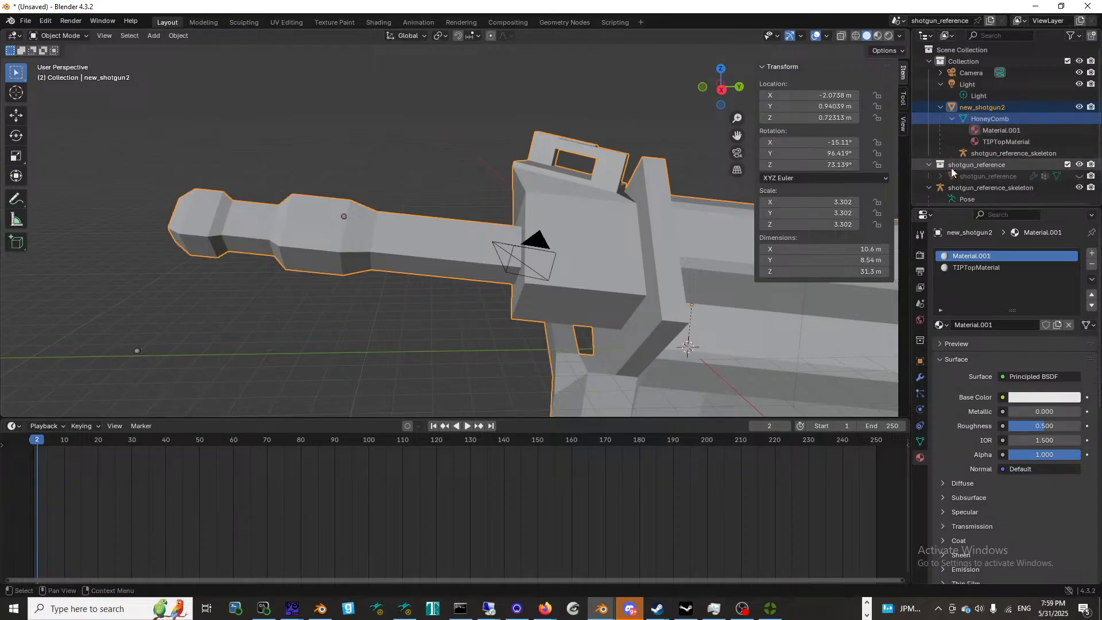
pyautogui.click(450, 232)
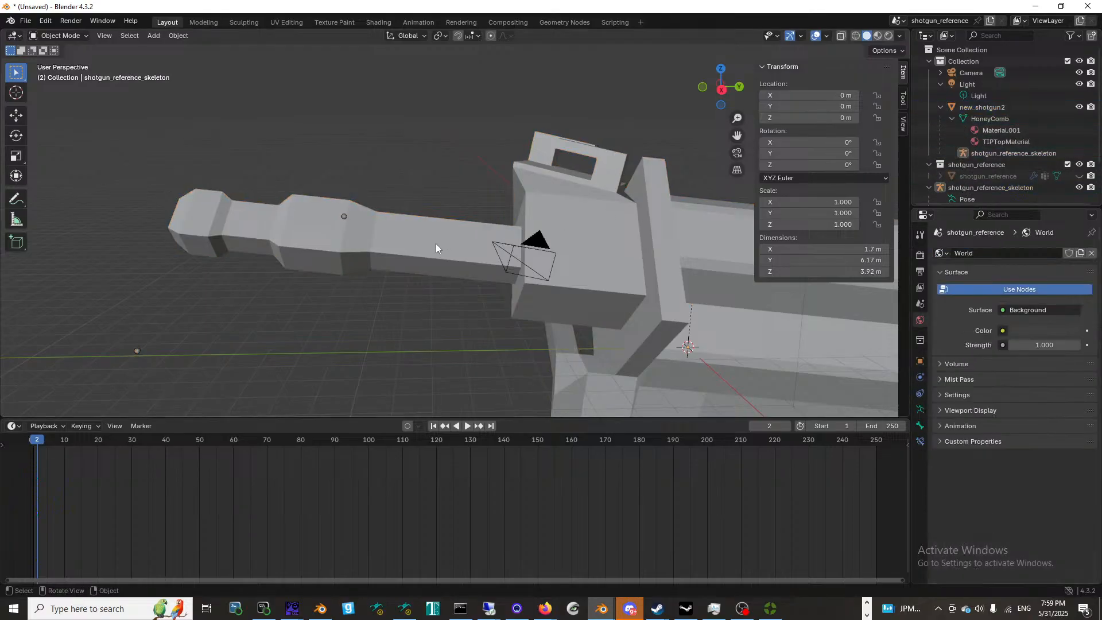
pyautogui.click(349, 241)
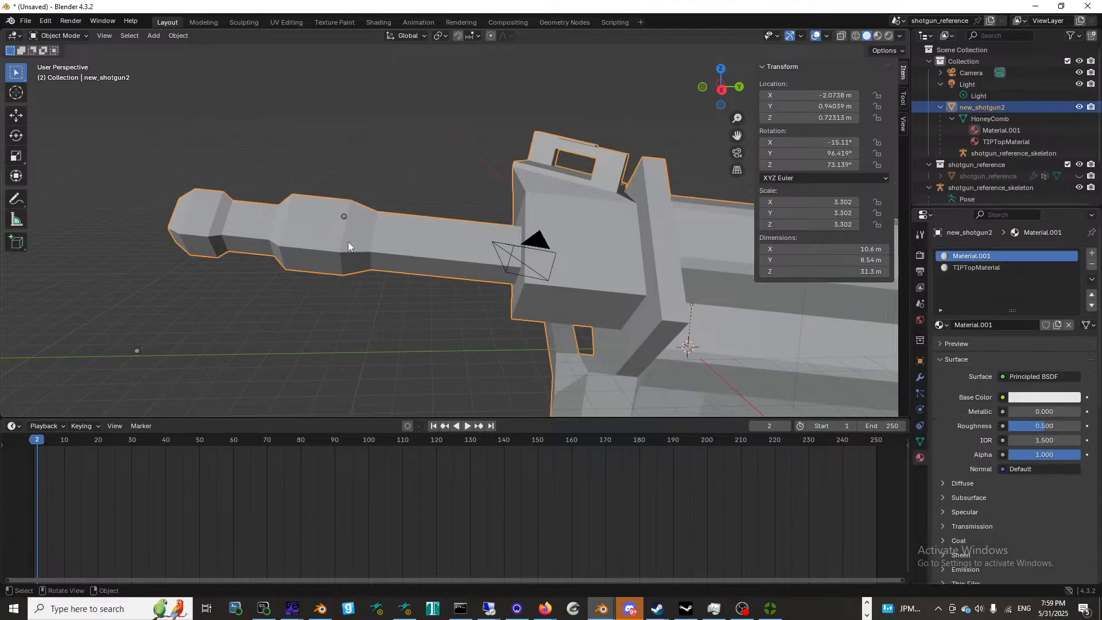
pyautogui.rightClick(347, 242)
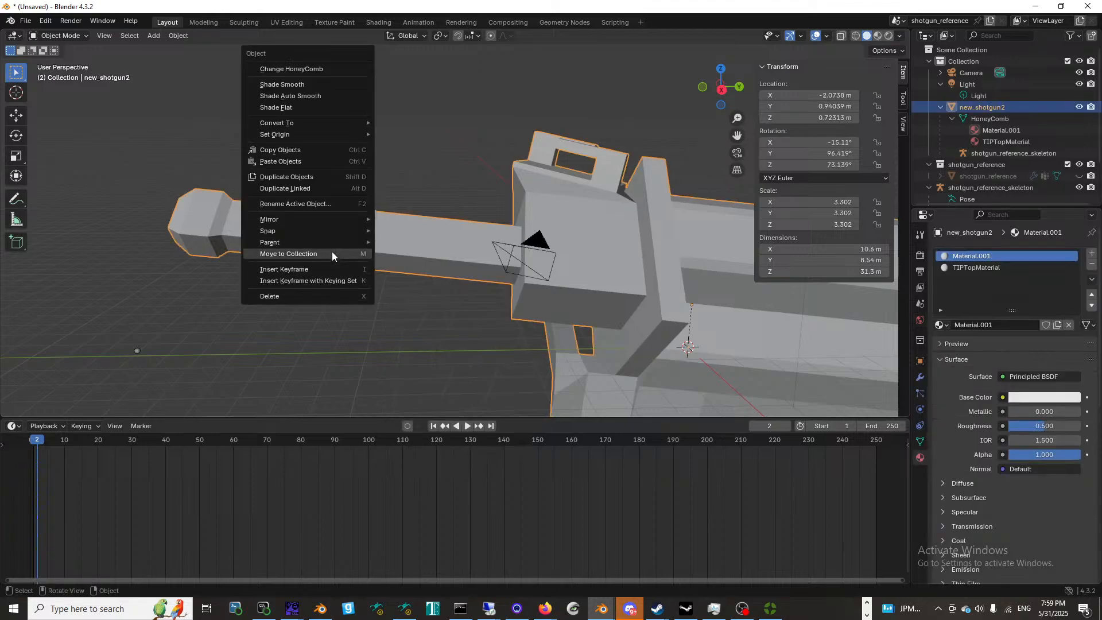
pyautogui.moveTo(329, 244)
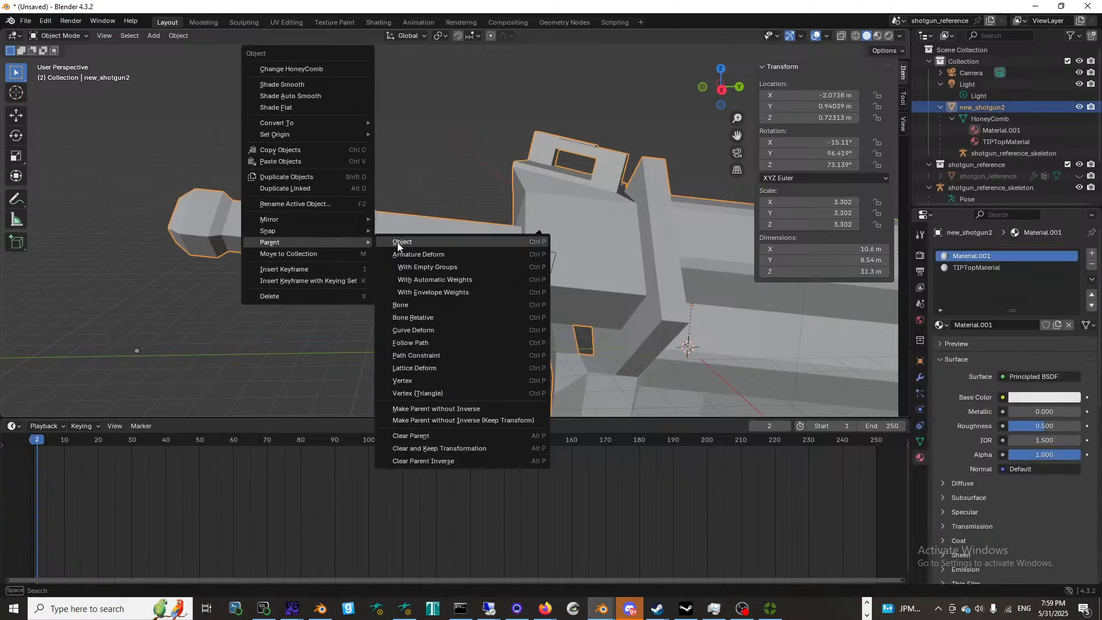
pyautogui.click(467, 436)
pyautogui.click(346, 311)
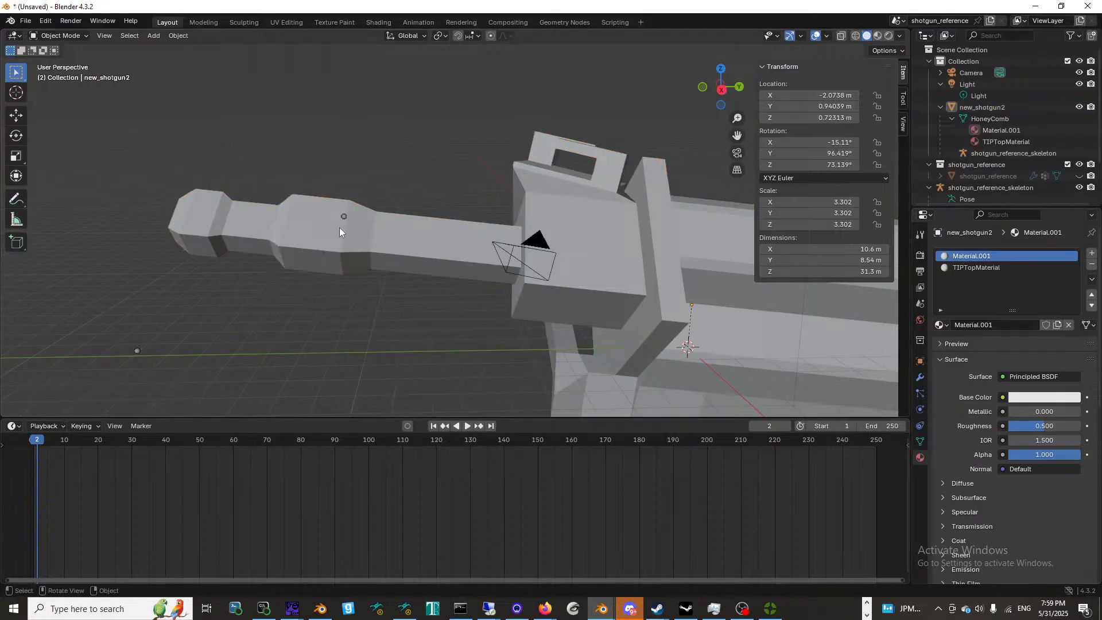
# Try moving new_shotgun2 to test whether the skeleton is still attached to it, and undo the move.
pyautogui.click(343, 216)
pyautogui.scroll(-3, 989, 161)
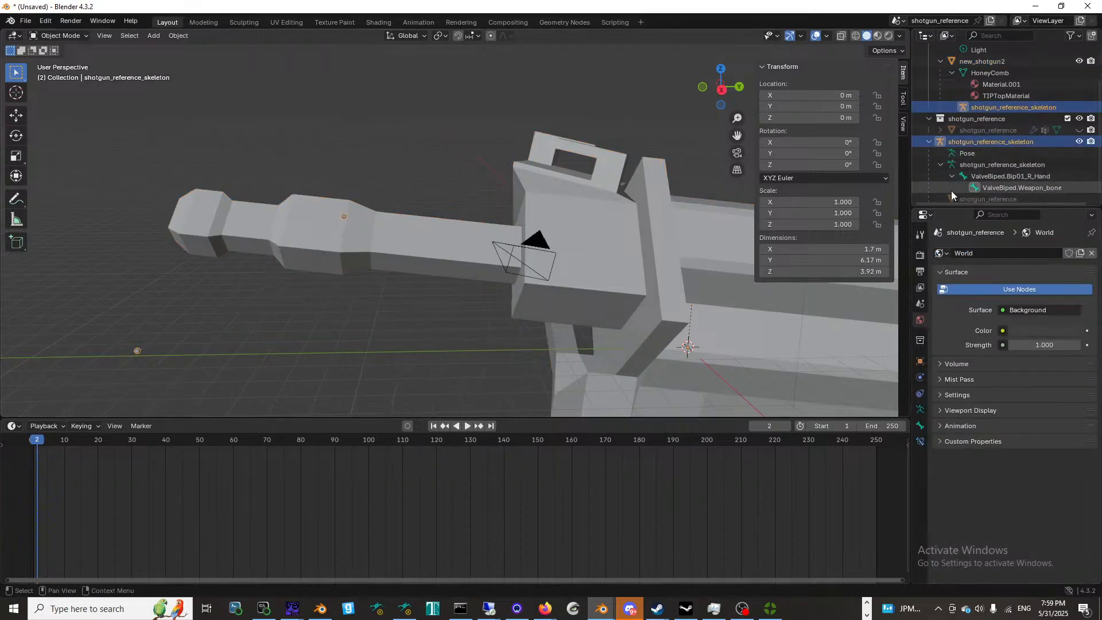
pyautogui.click(430, 265)
pyautogui.moveTo(428, 262); pyautogui.dragTo(427, 206)
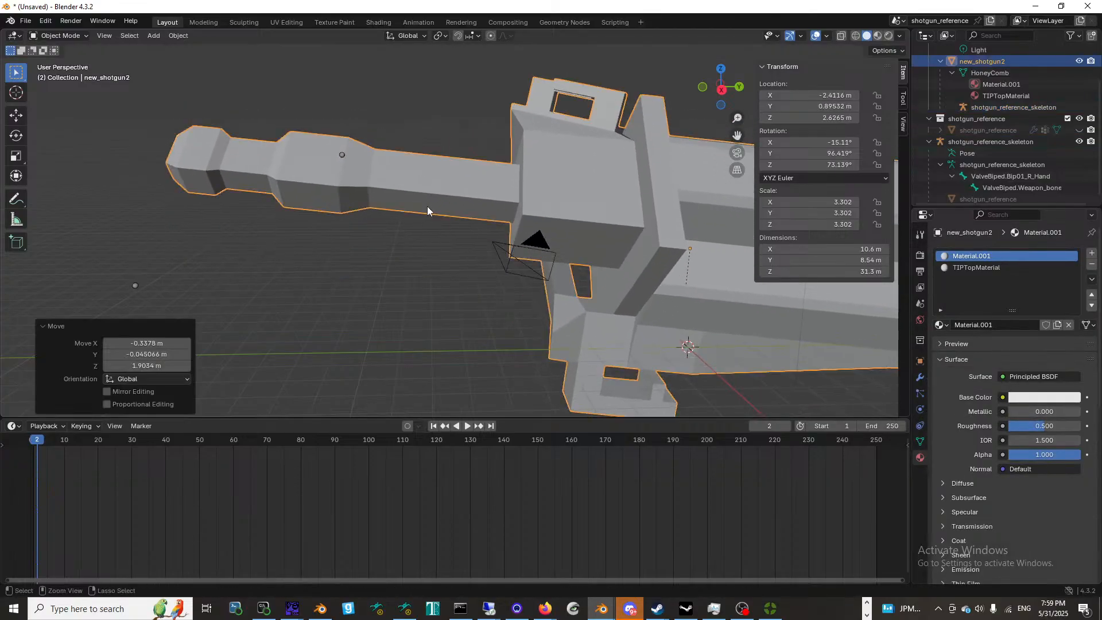
pyautogui.hotkey('ctrl', 'z')
# Clear the parent of shotgun_reference_skeleton to detach it from new_shotgun2.
pyautogui.click(137, 352)
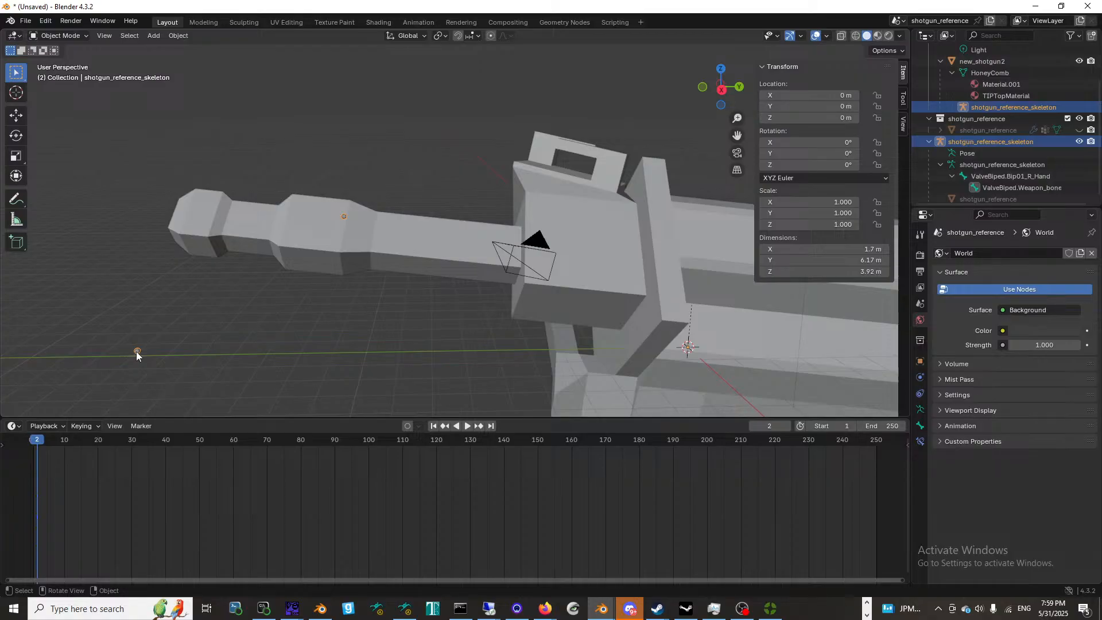
pyautogui.rightClick(136, 351)
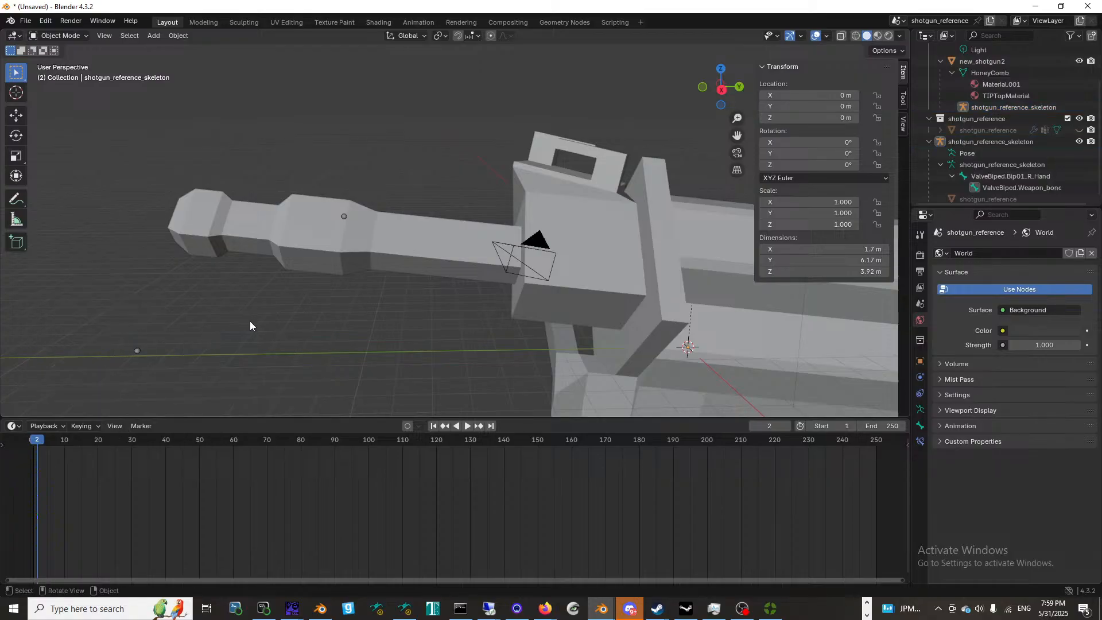
pyautogui.rightClick(343, 219)
pyautogui.moveTo(343, 218)
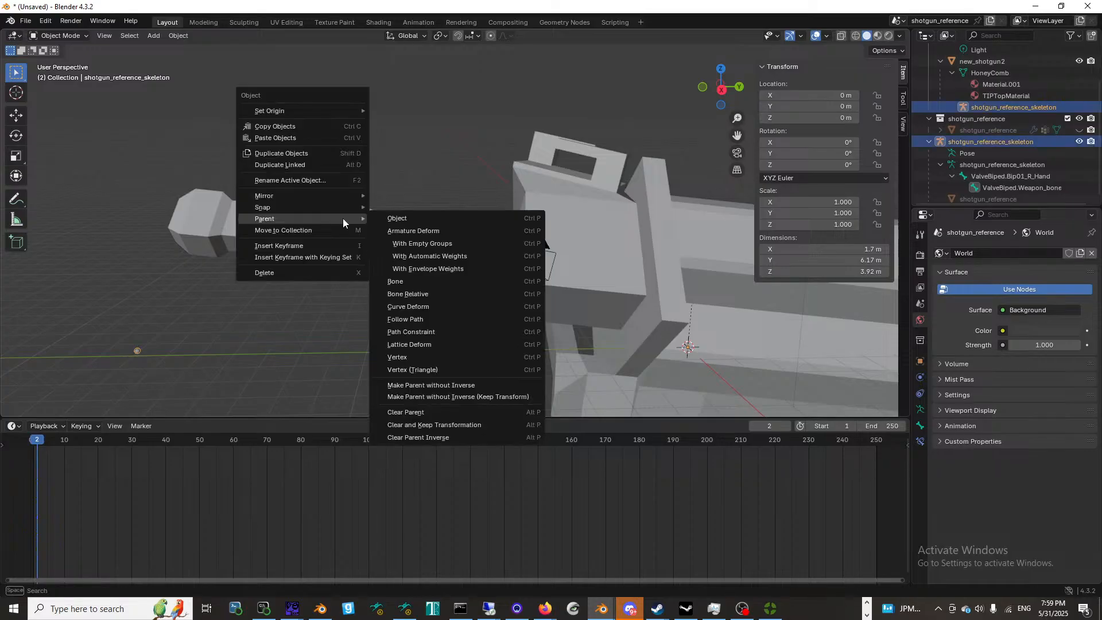
pyautogui.click(443, 411)
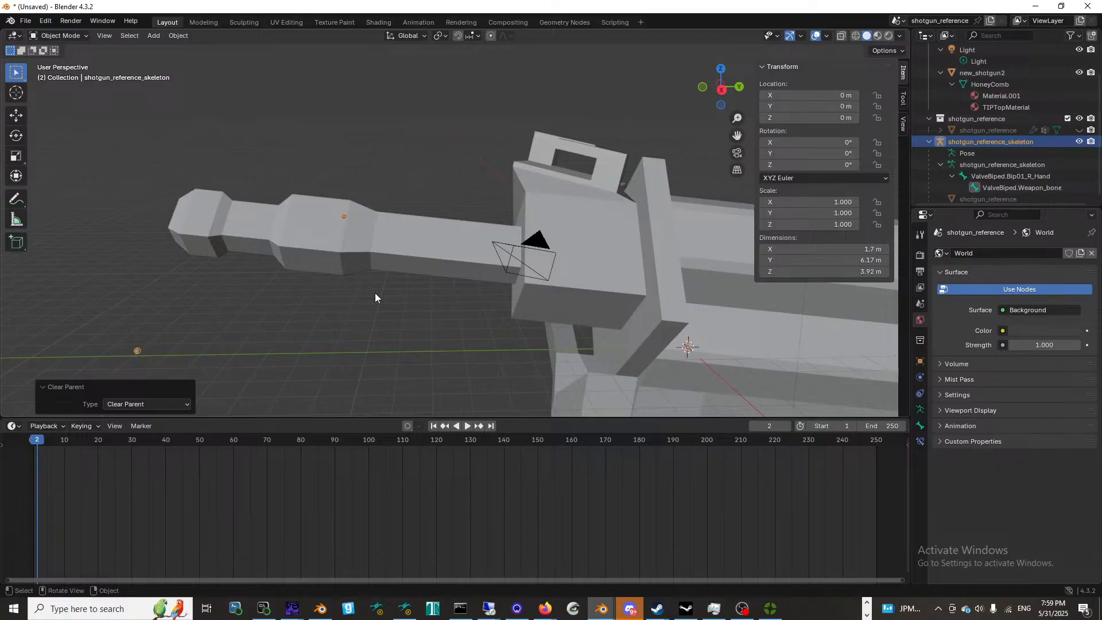
pyautogui.click(326, 299)
# Parent shotgun_reference_skeleton to new_shotgun2 with Envelope Weights and inspect the resulting hierarchy in the Outliner.
pyautogui.click(141, 349)
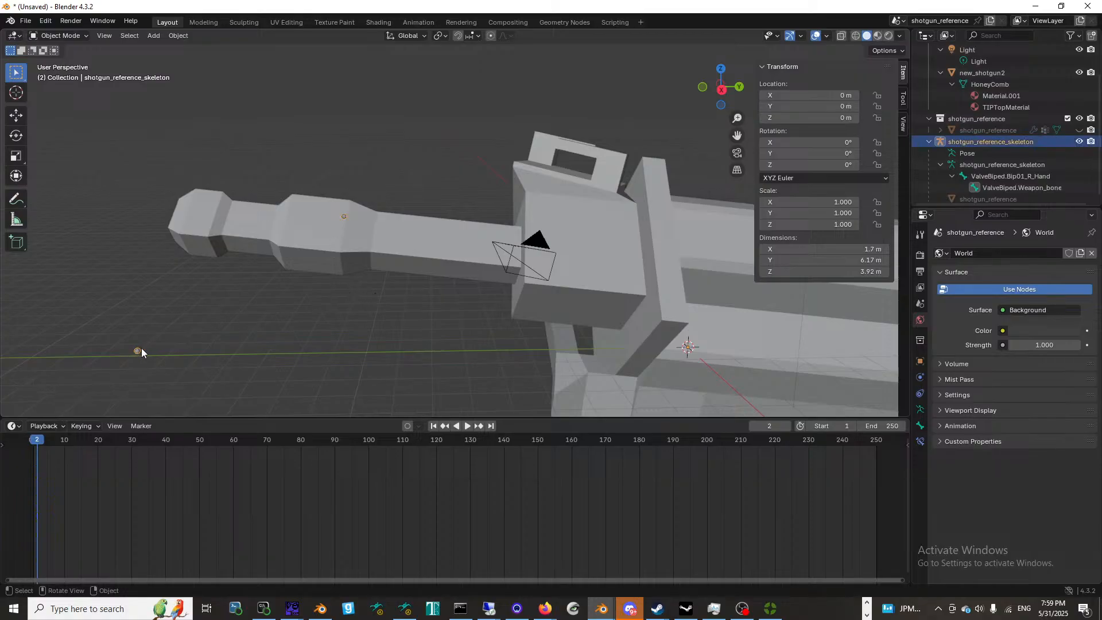
pyautogui.keyDown('shift'); pyautogui.click(320, 250); pyautogui.keyUp('shift')
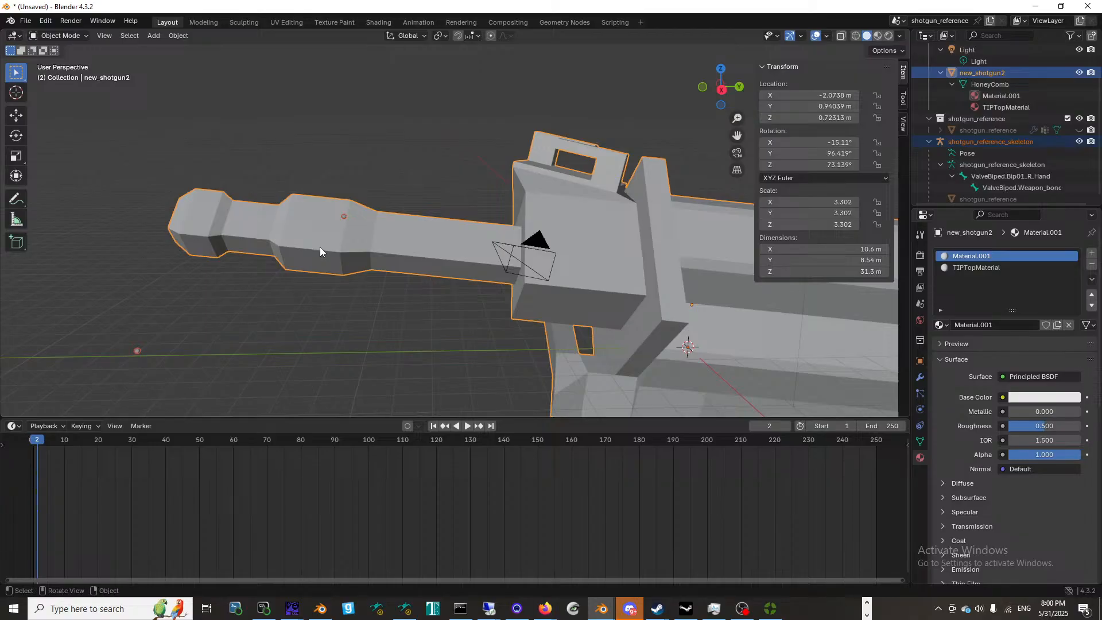
pyautogui.rightClick(320, 251)
pyautogui.moveTo(320, 247)
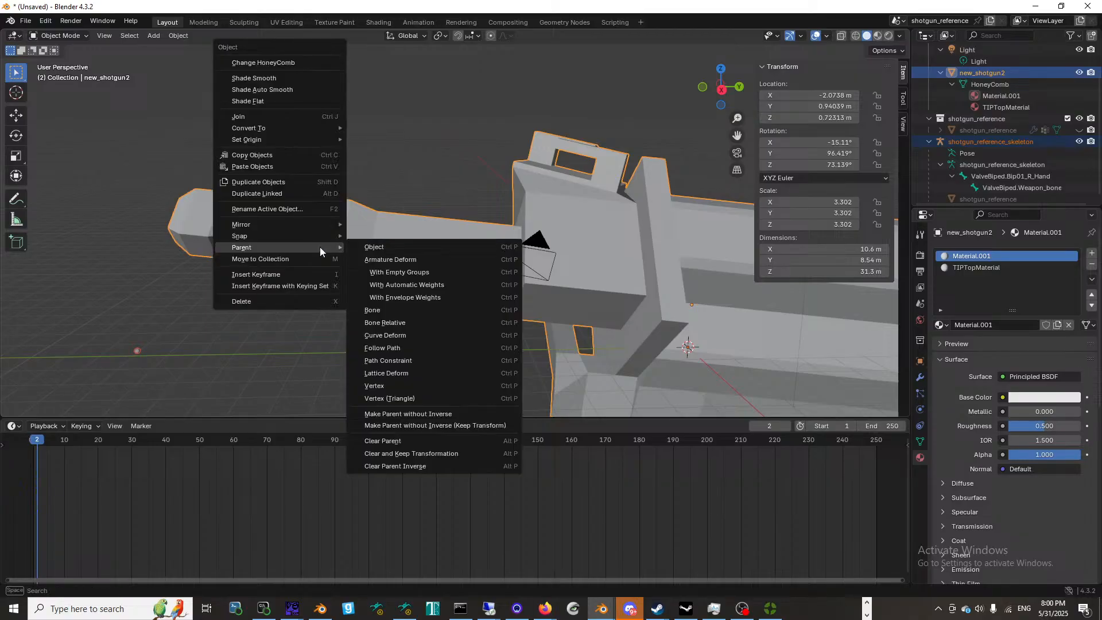
pyautogui.click(380, 298)
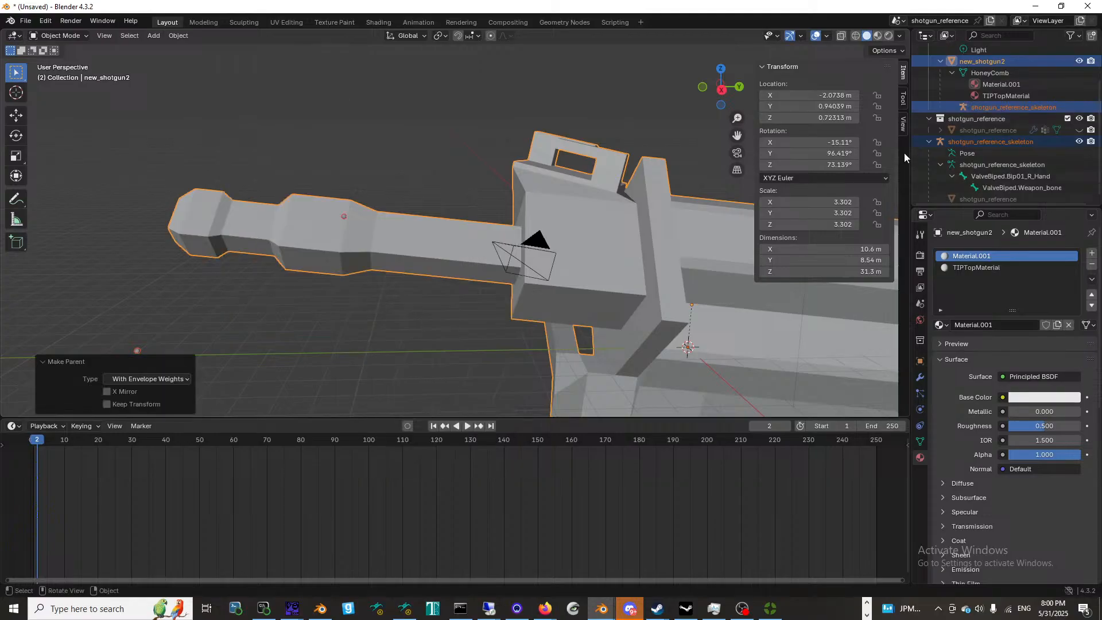
pyautogui.scroll(3, 1013, 120)
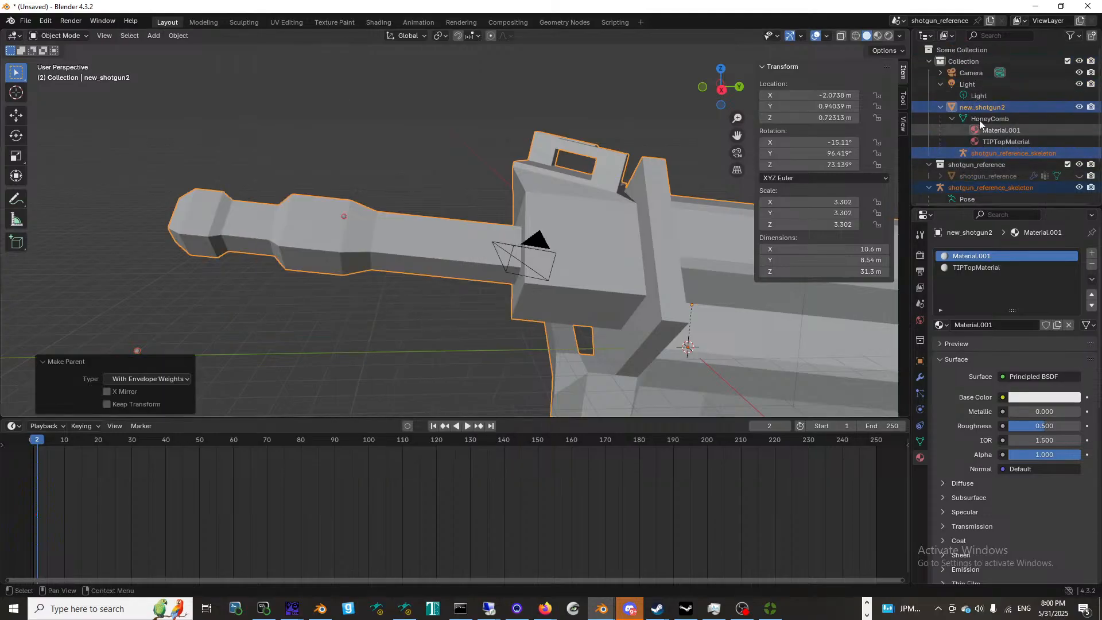
pyautogui.scroll(-3, 979, 129)
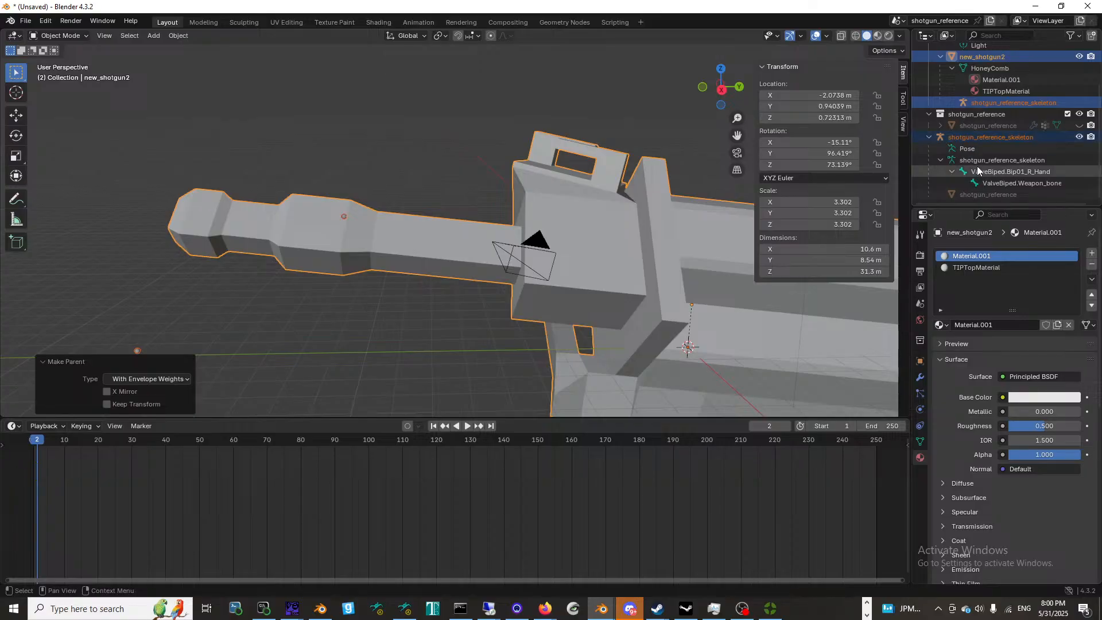
pyautogui.scroll(2, 977, 165)
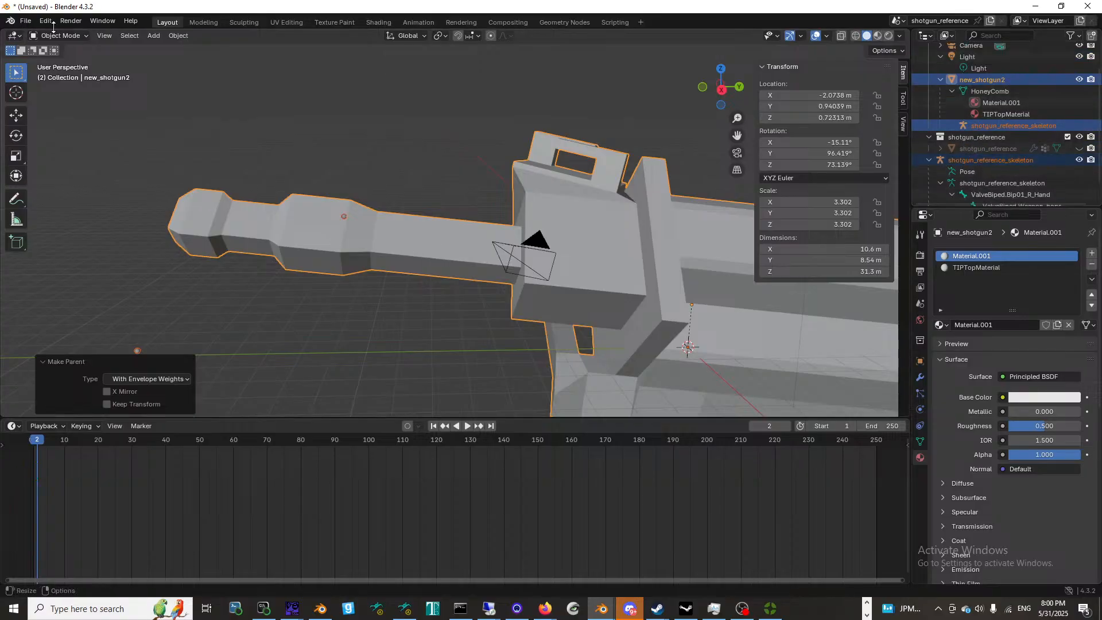
# Try rotating ValveBiped.Weapon_bone in Pose Mode to test the shotgun's deformation, and return to Object Mode.
pyautogui.click(136, 351)
pyautogui.click(71, 35)
pyautogui.click(74, 77)
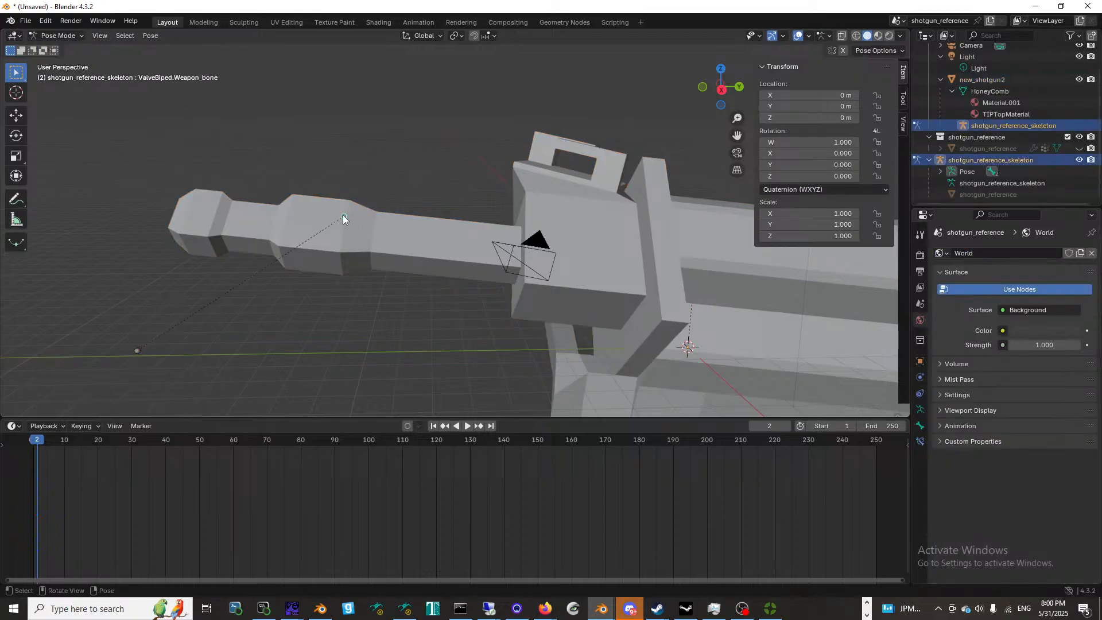
pyautogui.press('r')
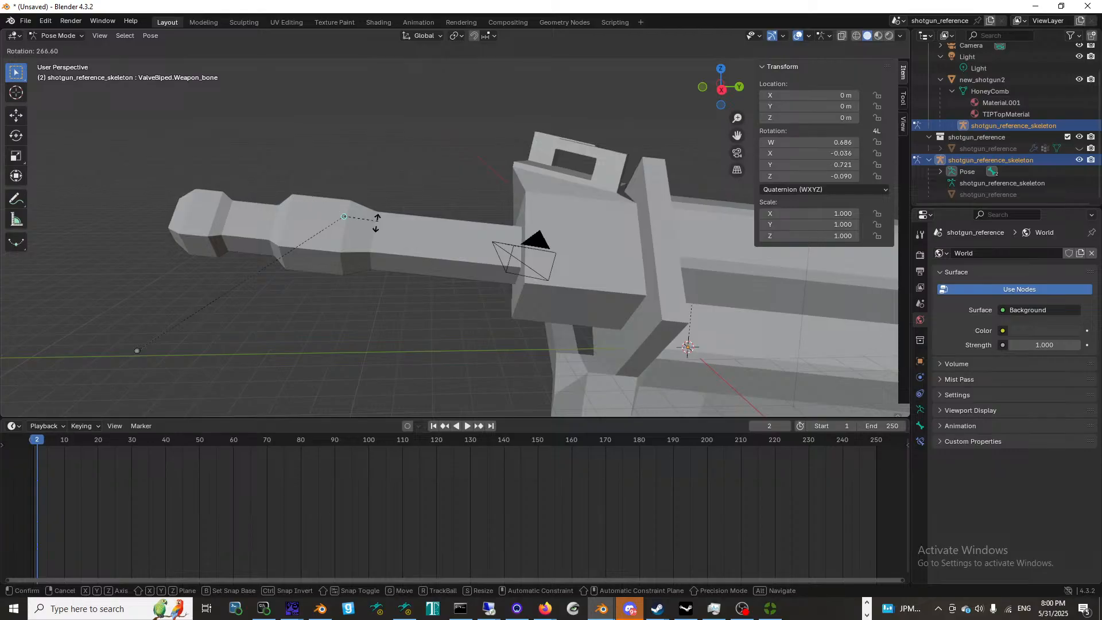
pyautogui.click(367, 263)
pyautogui.hotkey('ctrl', 'Tab')
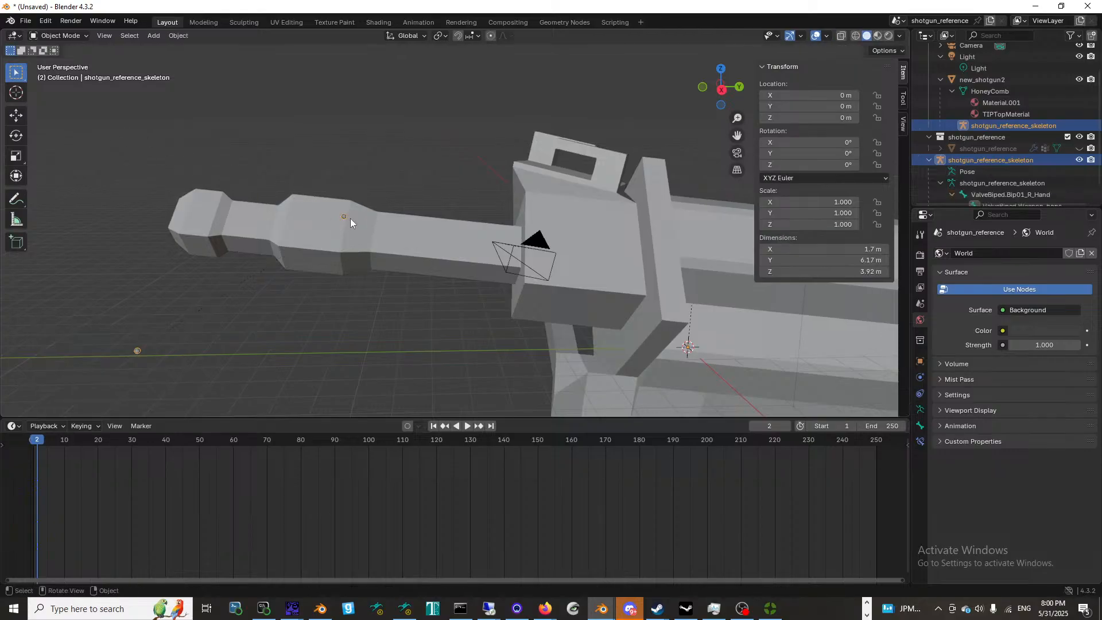
# Try moving new_shotgun2 with its attached skeleton, and clear the parent of shotgun_reference_skeleton.
pyautogui.scroll(-1, 982, 175)
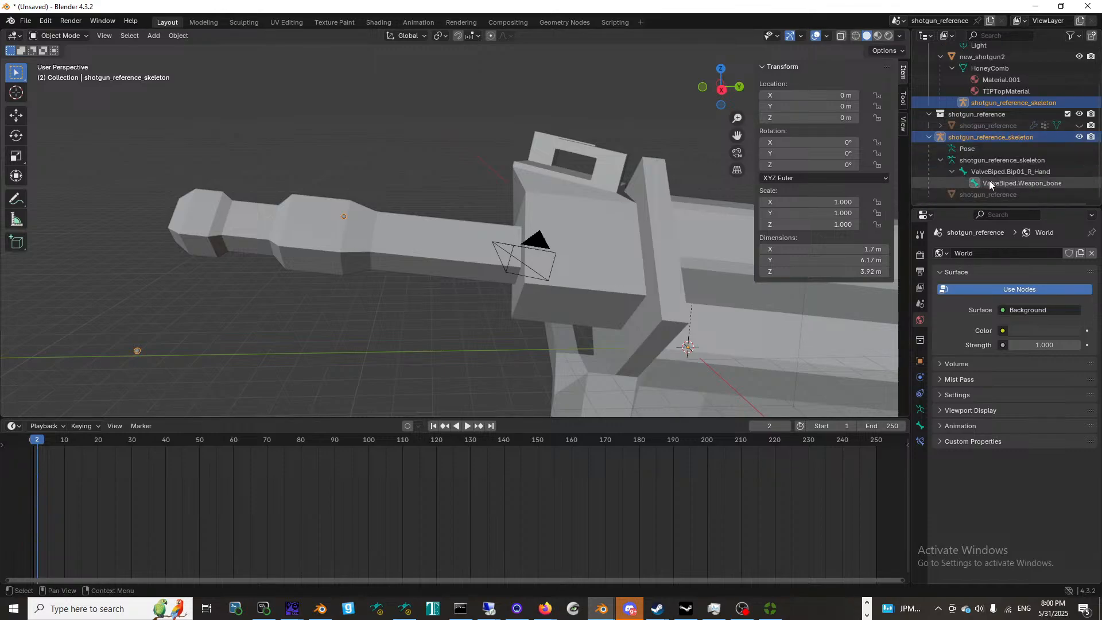
pyautogui.click(344, 253)
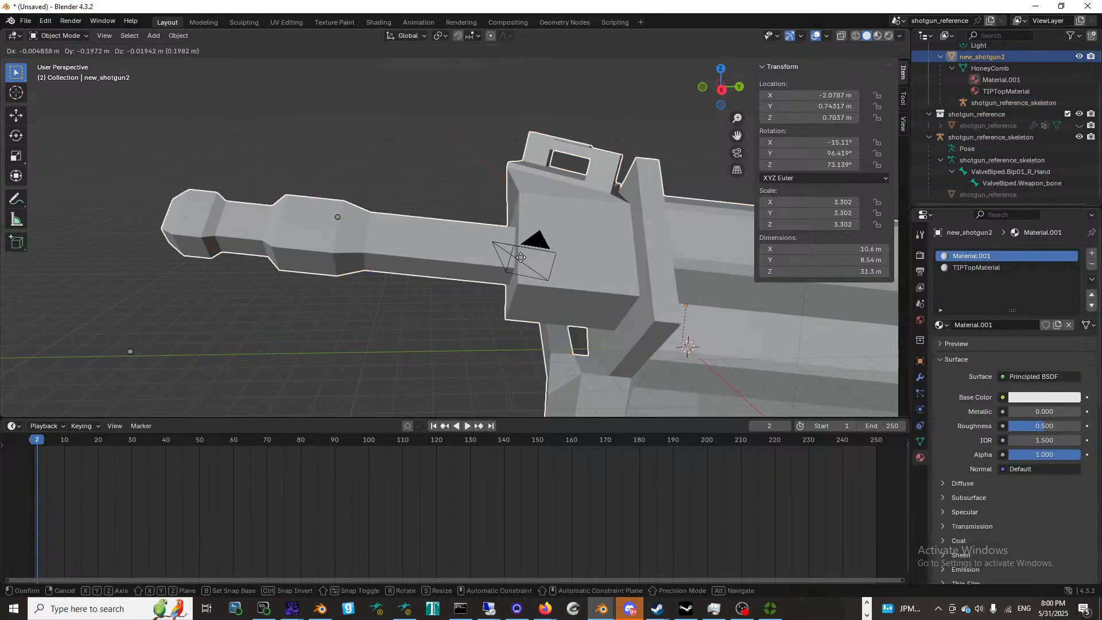
pyautogui.click(341, 217)
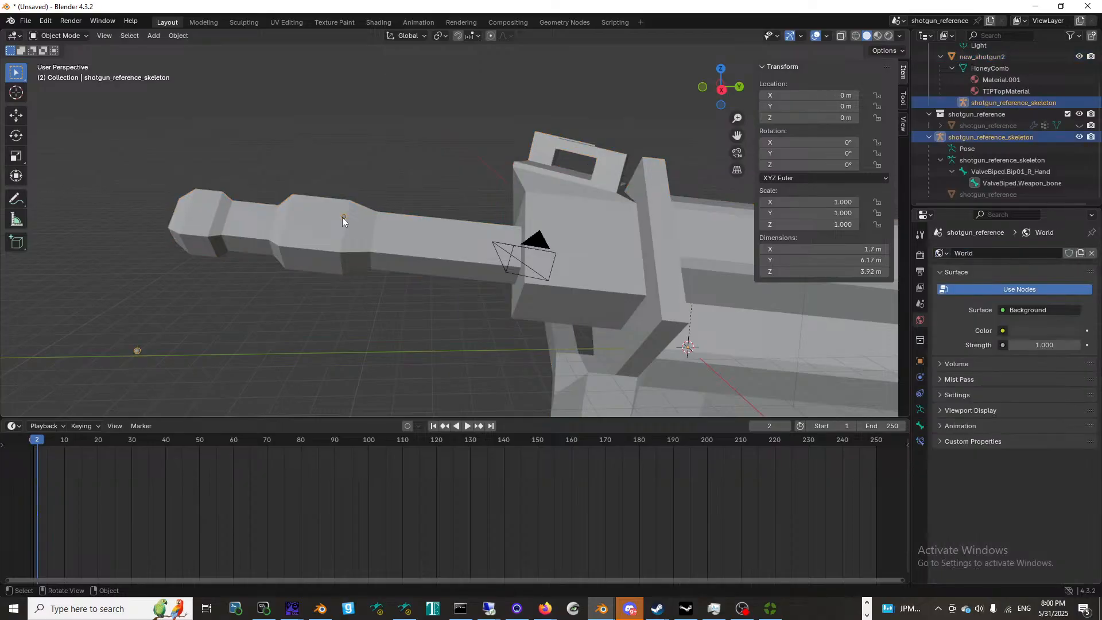
pyautogui.rightClick(342, 217)
pyautogui.moveTo(341, 217)
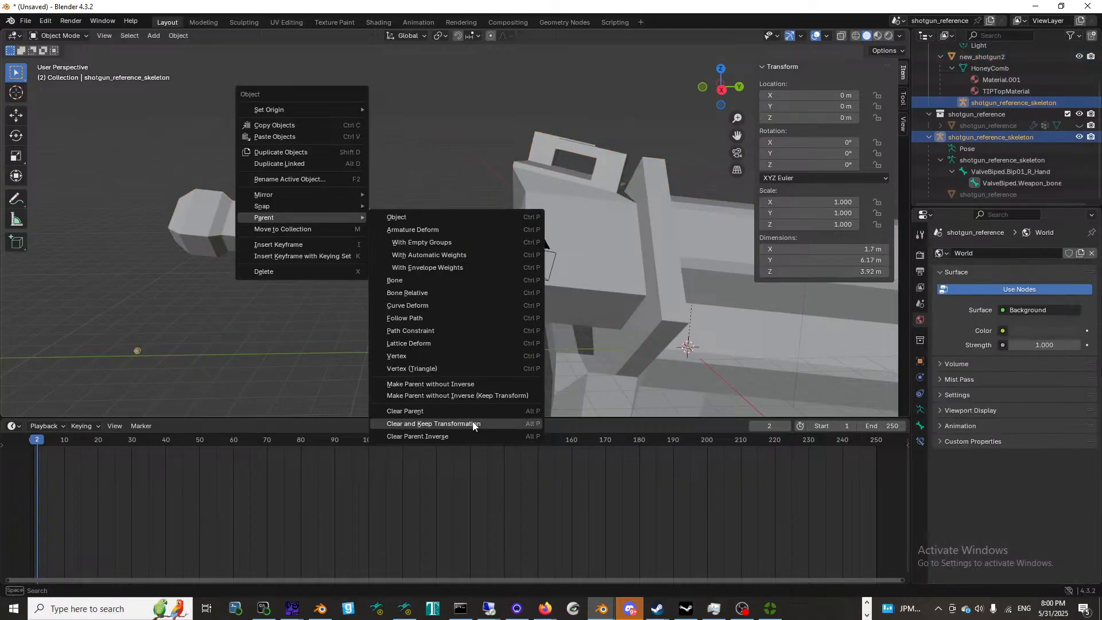
pyautogui.click(485, 412)
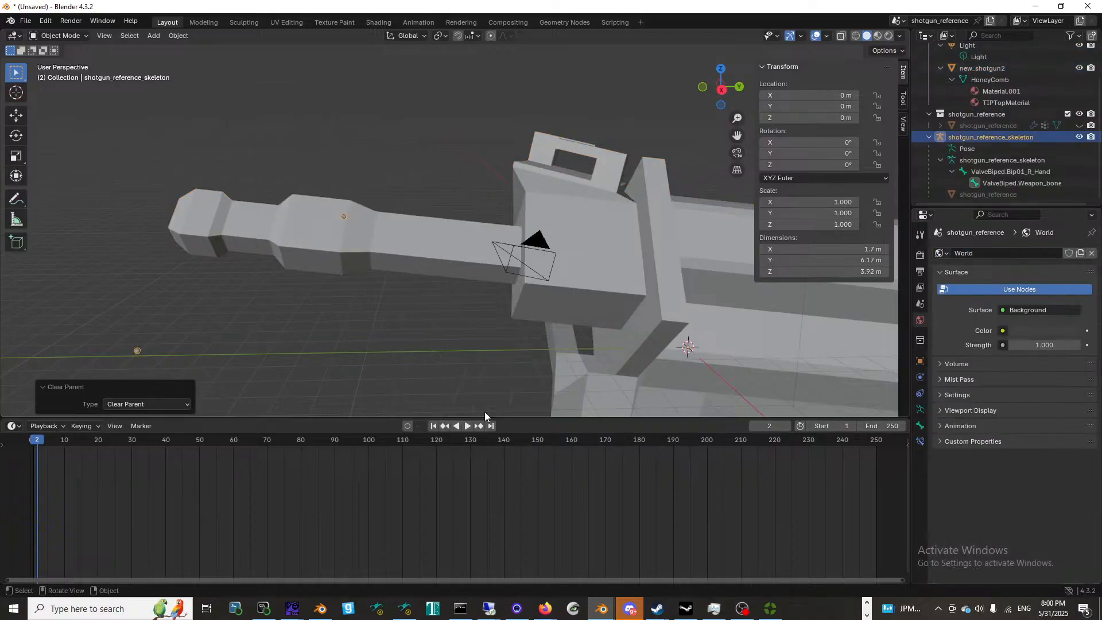
# Try moving new_shotgun2 on its own to check that the skeleton is detached, and undo the move.
pyautogui.click(436, 267)
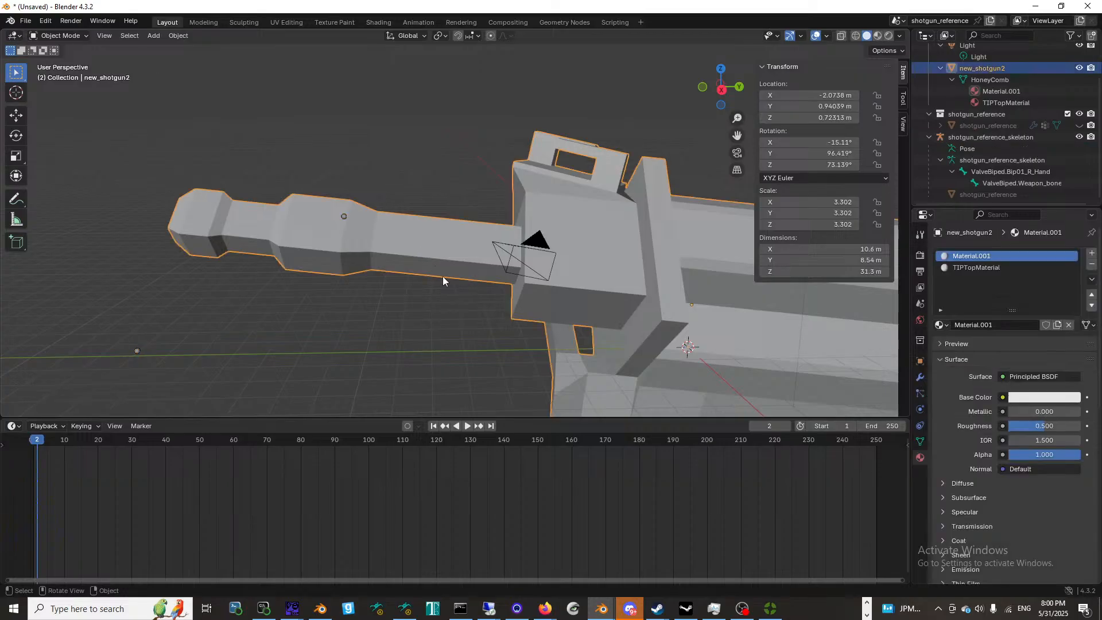
pyautogui.press('g')
pyautogui.click(403, 192)
pyautogui.hotkey('ctrl', 'z')
pyautogui.hotkey('ctrl', 'z')
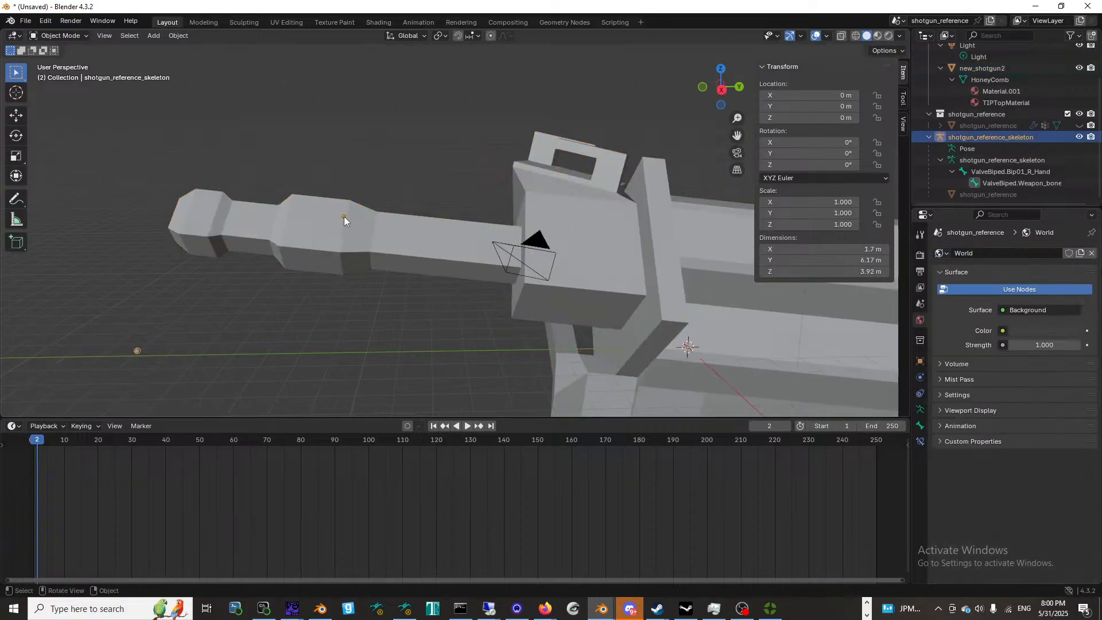
# Try moving ValveBiped.Weapon_bone in Pose Mode, undo the move and return to Object Mode.
pyautogui.hotkey('ctrl', 'Tab')
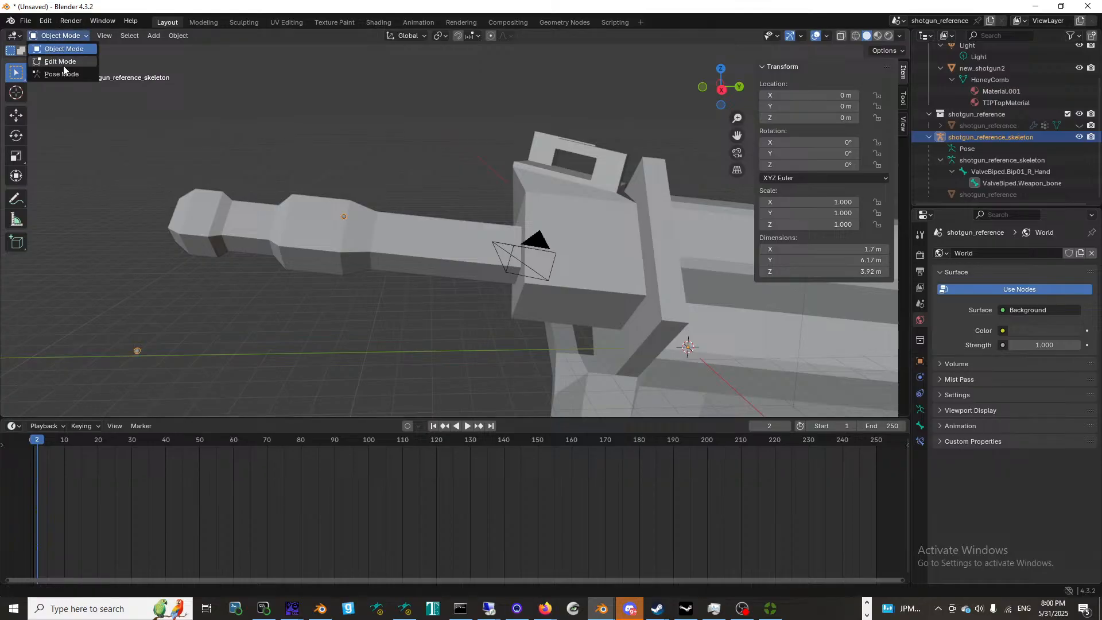
pyautogui.click(344, 216)
pyautogui.press('g')
pyautogui.click(260, 172)
pyautogui.hotkey('ctrl', 'z')
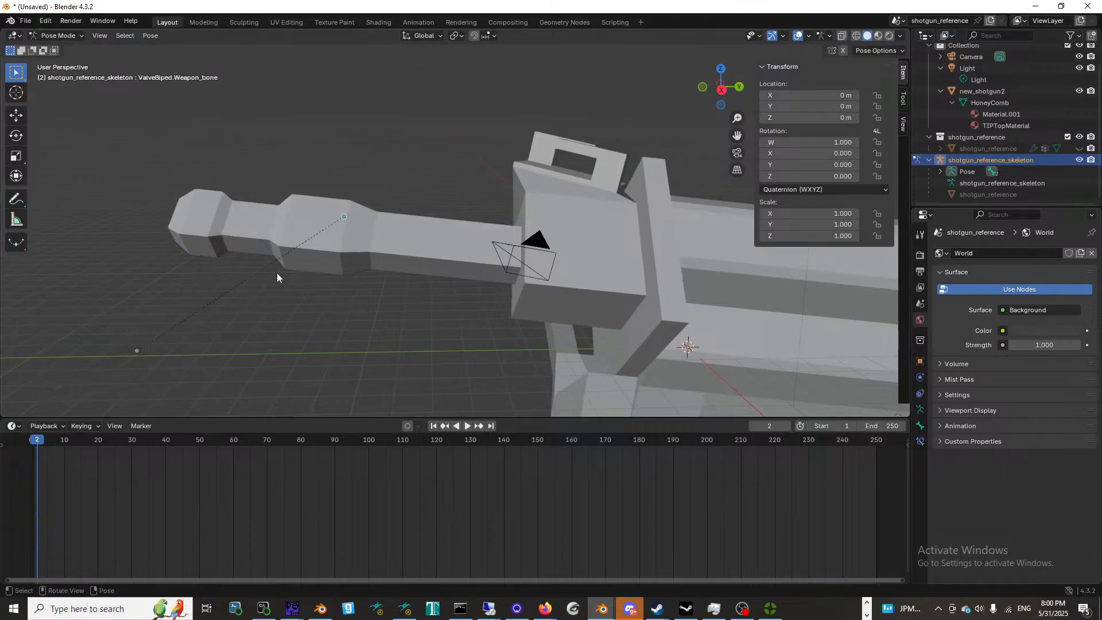
pyautogui.click(81, 41)
pyautogui.click(67, 48)
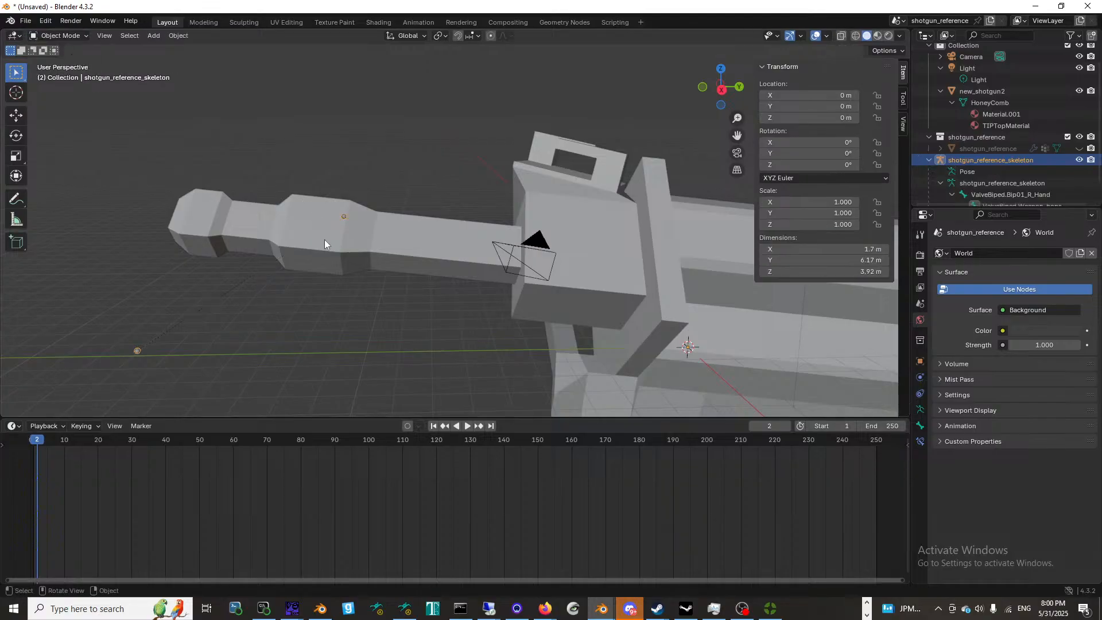
# Set the timeline's current frame to 1 and deselect all objects.
pyautogui.moveTo(37, 442); pyautogui.dragTo(34, 441)
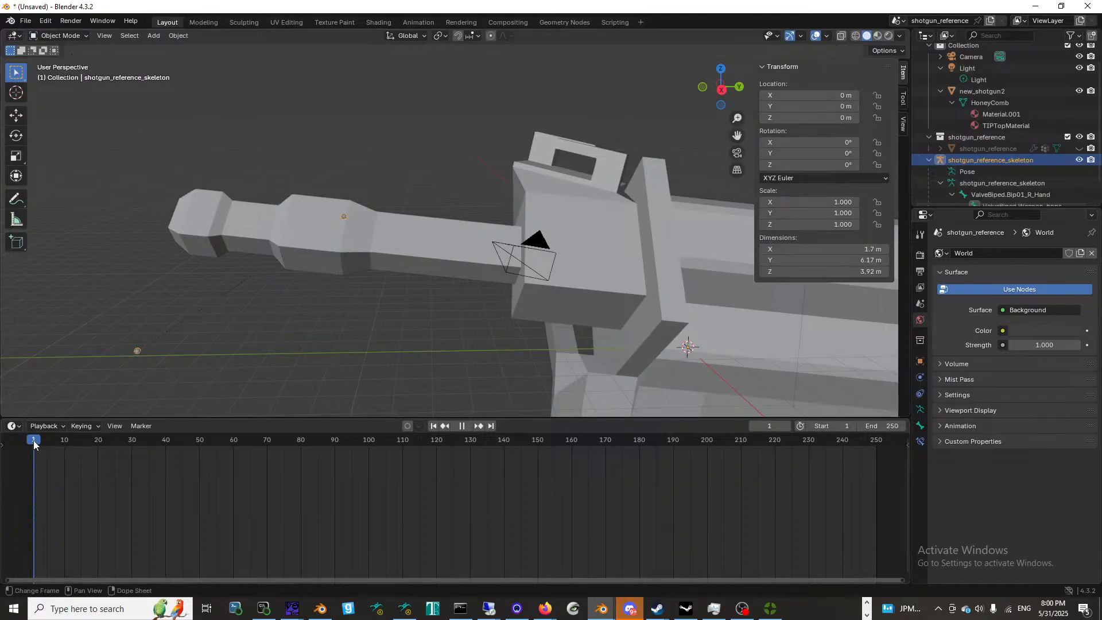
pyautogui.click(402, 333)
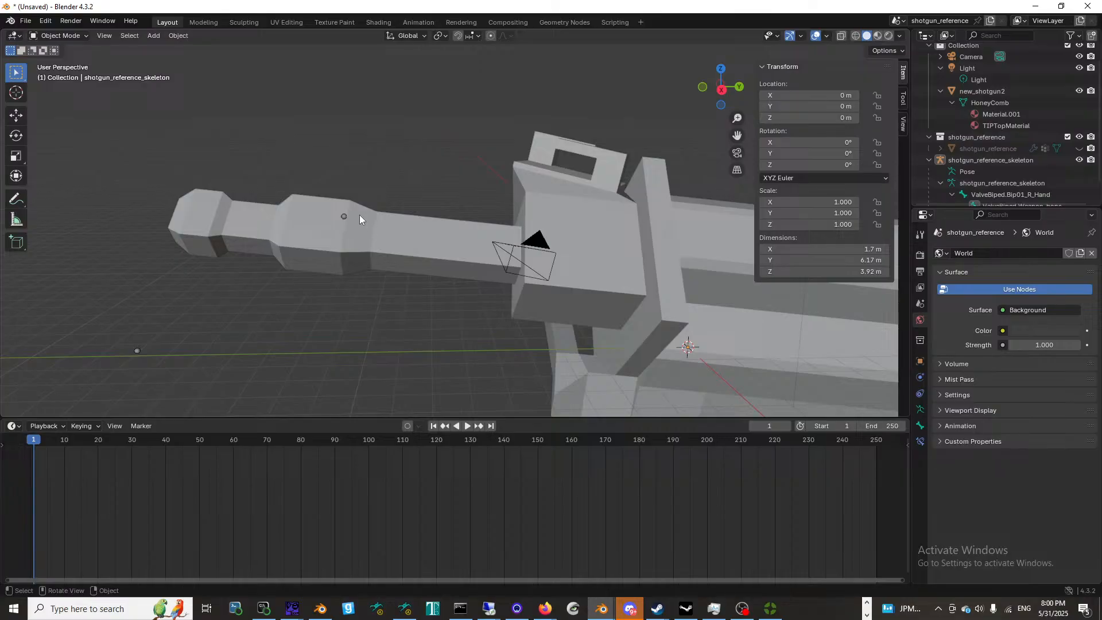
# Try parenting shotgun_reference_skeleton to new_shotgun2 with Envelope Weights, and undo the parenting.
pyautogui.click(352, 264)
pyautogui.click(138, 351)
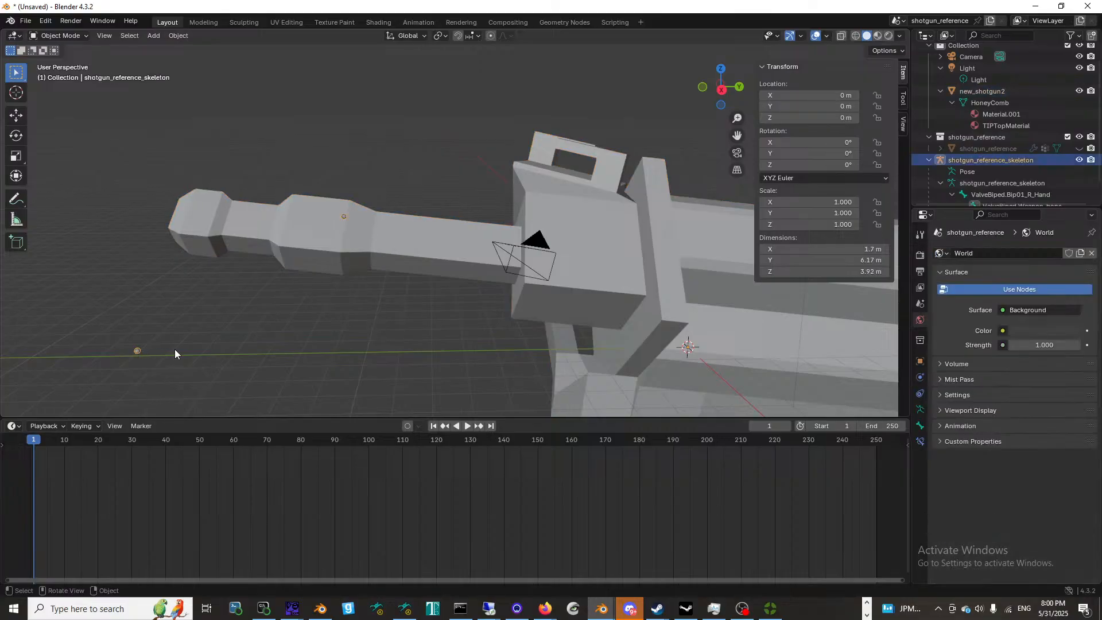
pyautogui.keyDown('shift'); pyautogui.click(310, 271); pyautogui.keyUp('shift')
pyautogui.rightClick(341, 222)
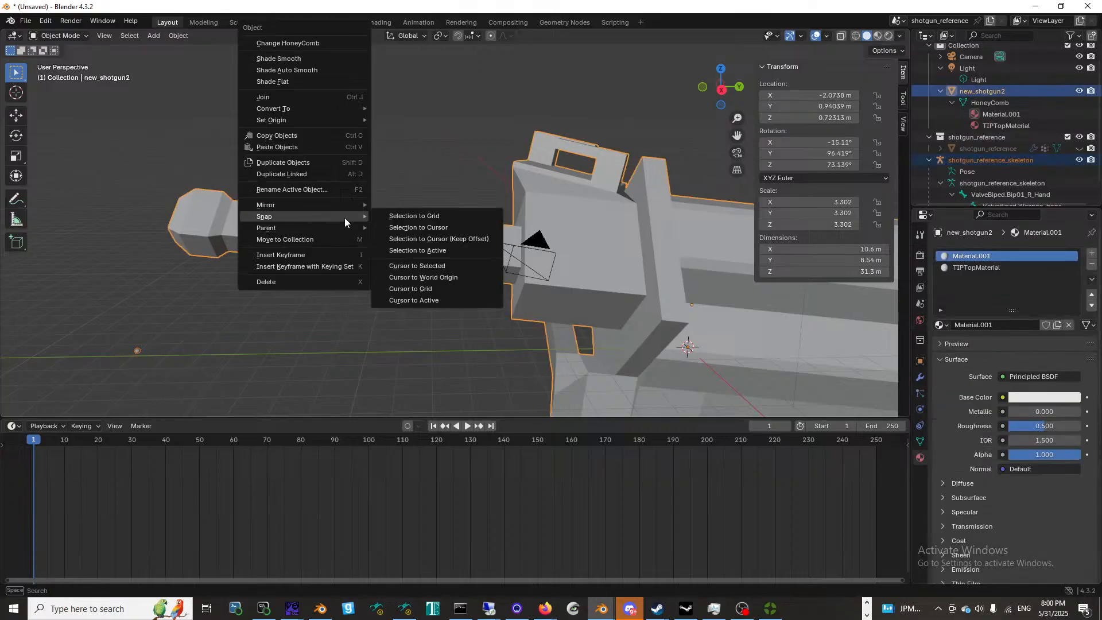
pyautogui.moveTo(328, 227)
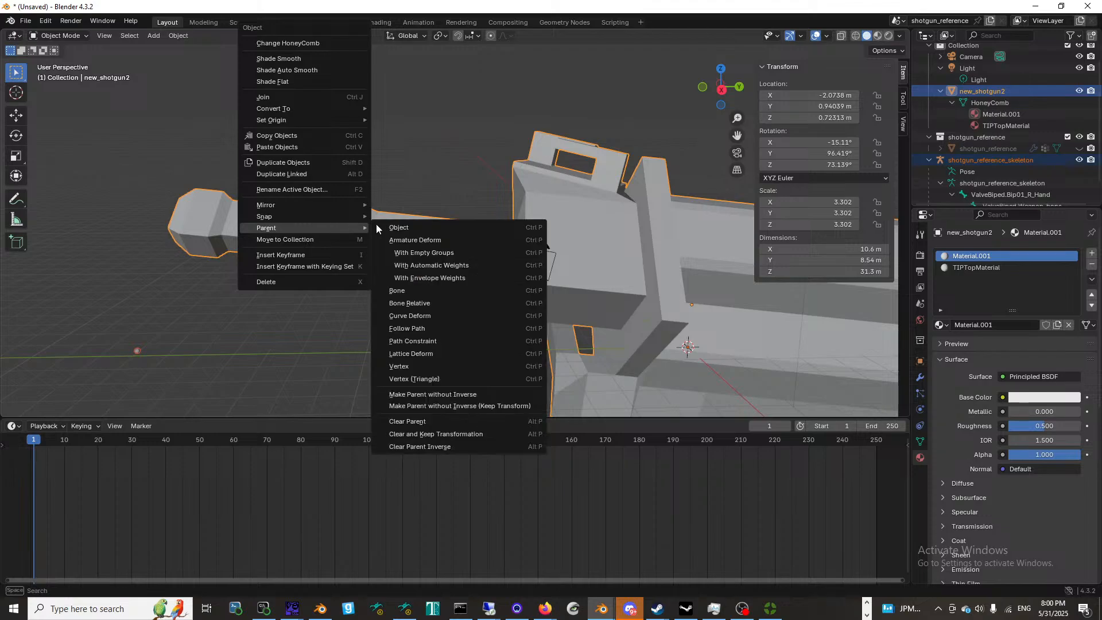
pyautogui.click(404, 280)
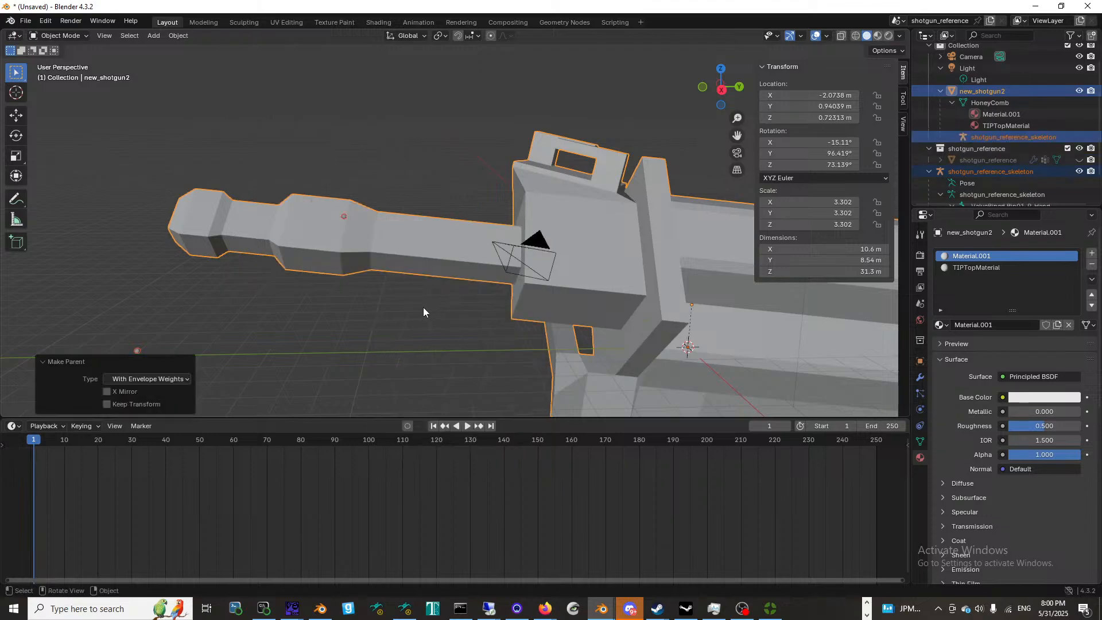
pyautogui.click(53, 18)
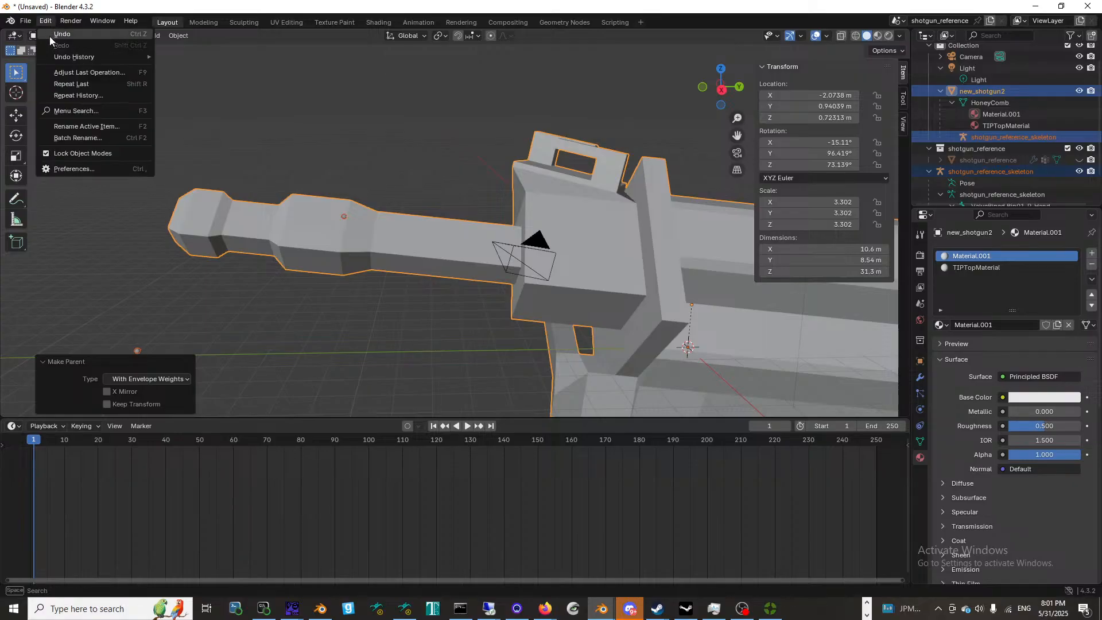
pyautogui.click(49, 36)
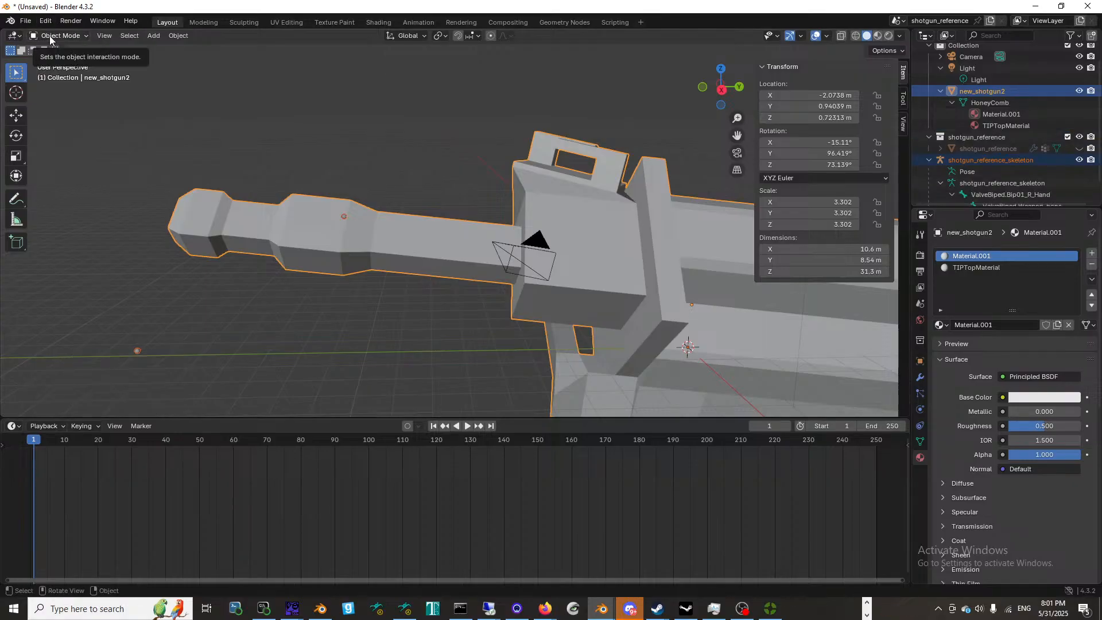
# Repeat the Envelope Weights parenting with new_shotgun2 as the active object, and undo back to only the shotgun selected.
pyautogui.rightClick(271, 233)
pyautogui.moveTo(307, 239)
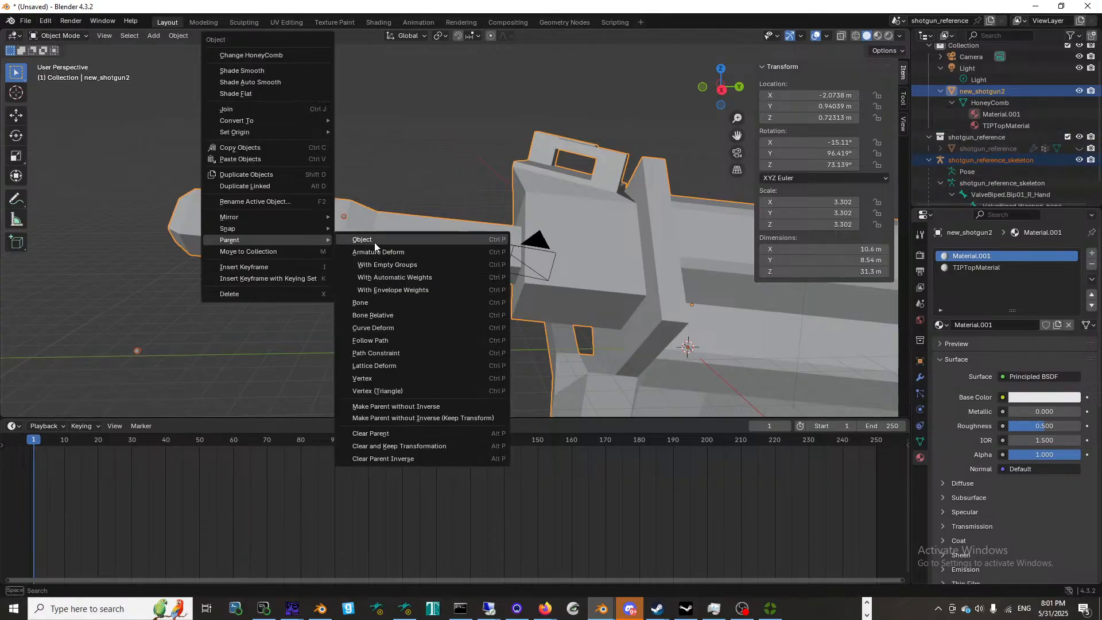
pyautogui.click(373, 288)
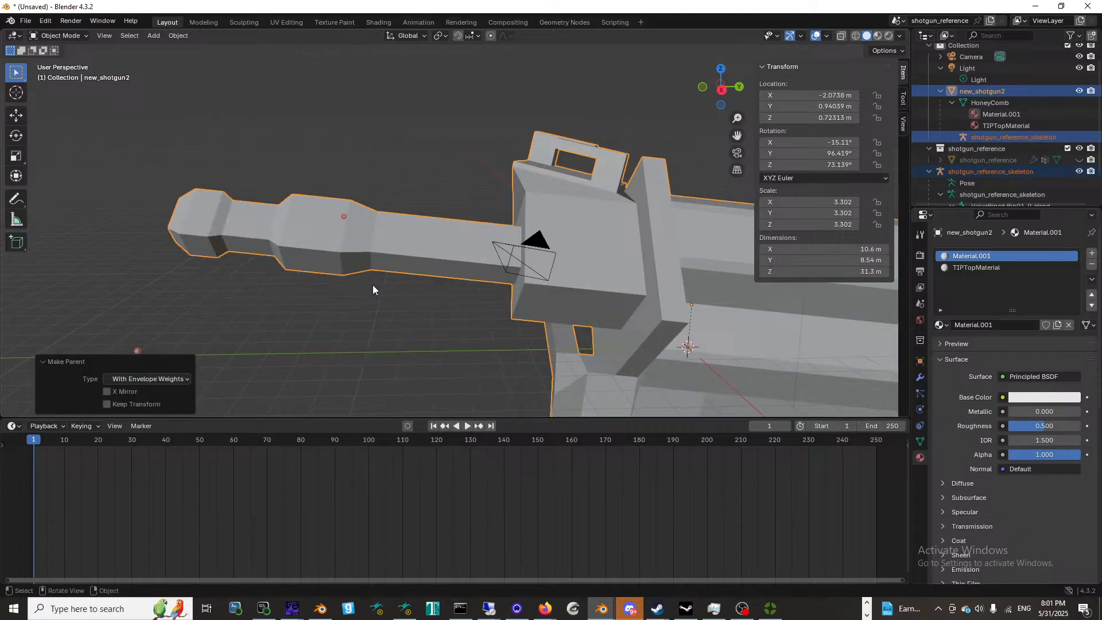
pyautogui.hotkey('ctrl', 'z')
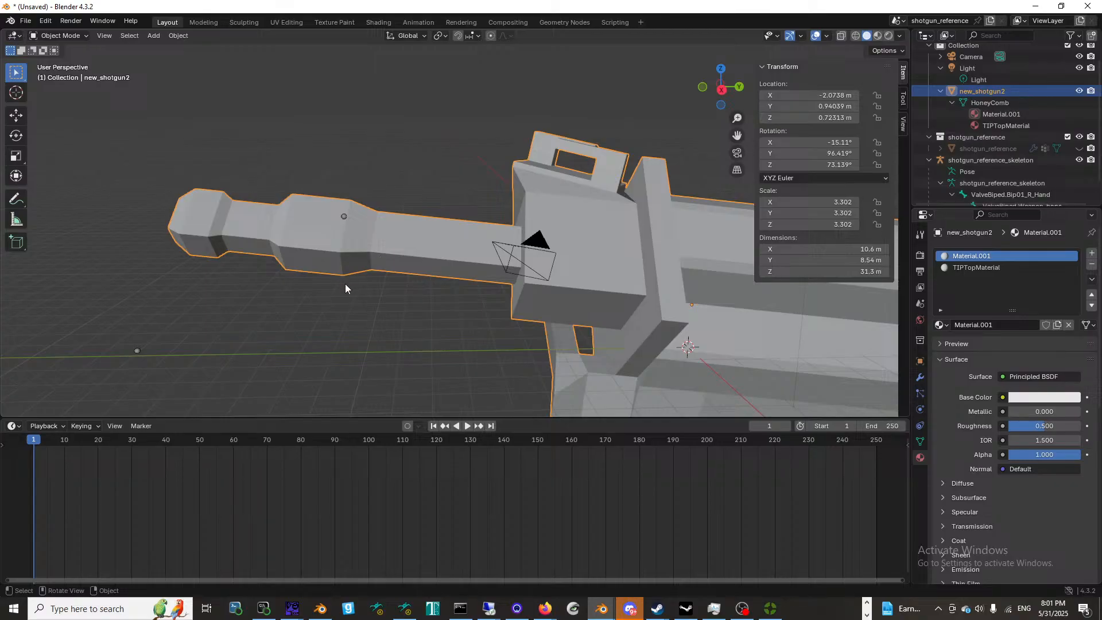
# Parent new_shotgun2 to shotgun_reference_skeleton with Envelope Weights, keeping the skeleton as the active object.
pyautogui.keyDown('shift'); pyautogui.click(343, 217); pyautogui.keyUp('shift')
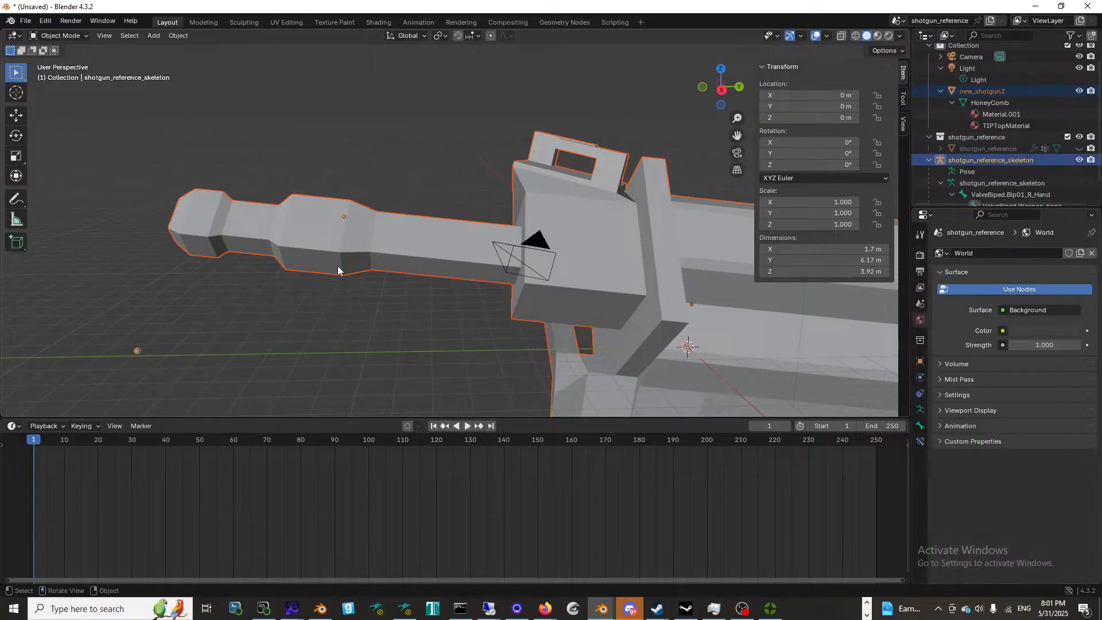
pyautogui.click(380, 250)
pyautogui.keyDown('shift'); pyautogui.click(344, 218); pyautogui.keyUp('shift')
pyautogui.click(380, 240)
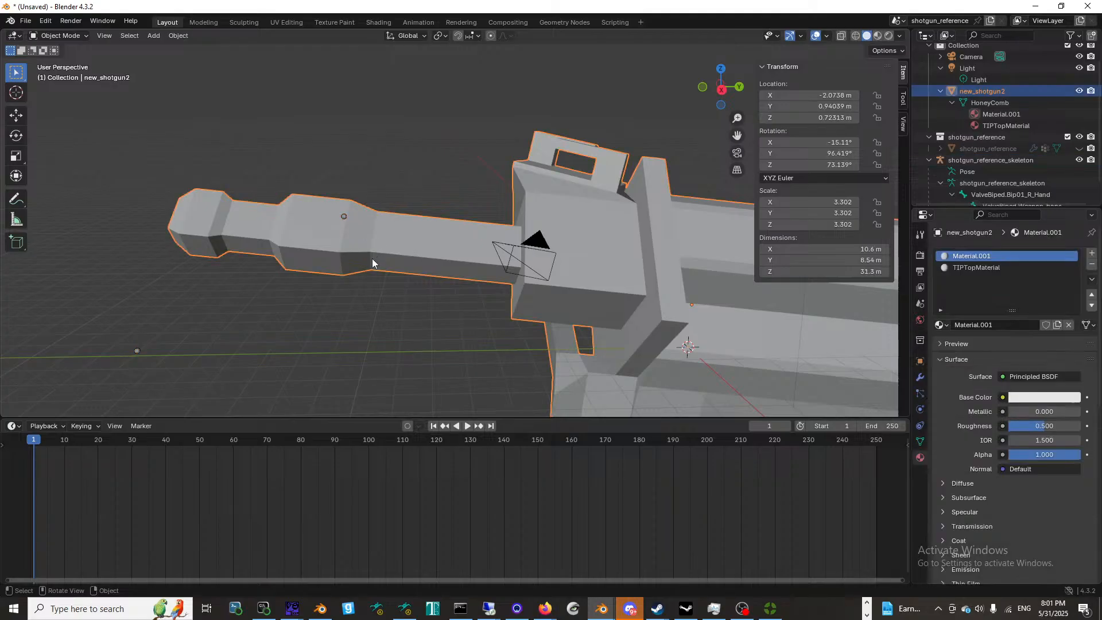
pyautogui.keyDown('shift'); pyautogui.click(137, 350); pyautogui.keyUp('shift')
pyautogui.rightClick(384, 246)
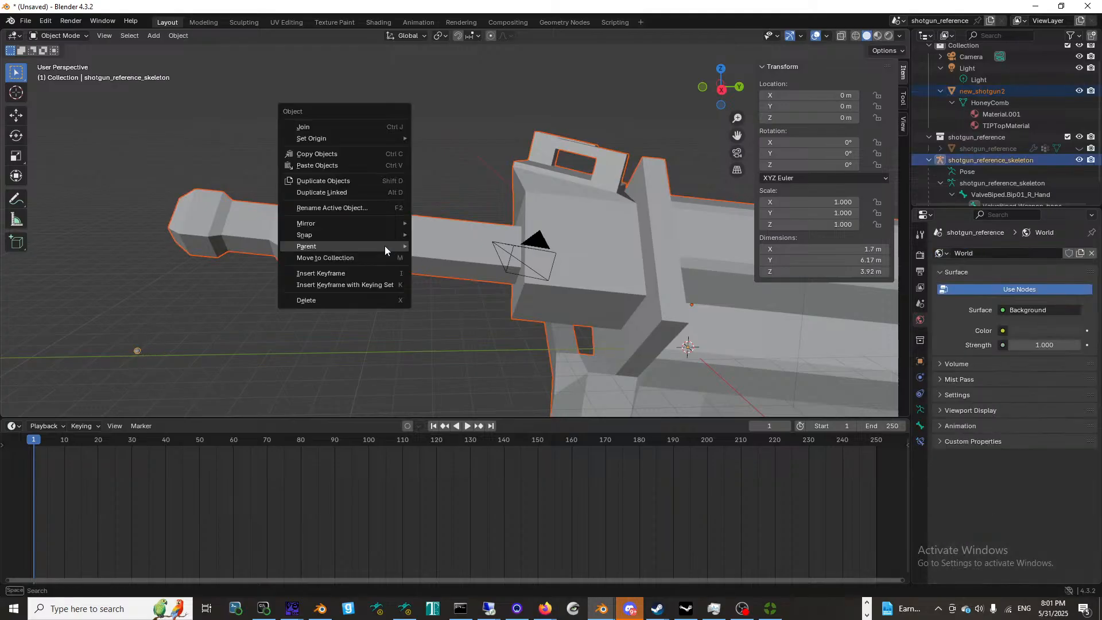
pyautogui.moveTo(385, 246)
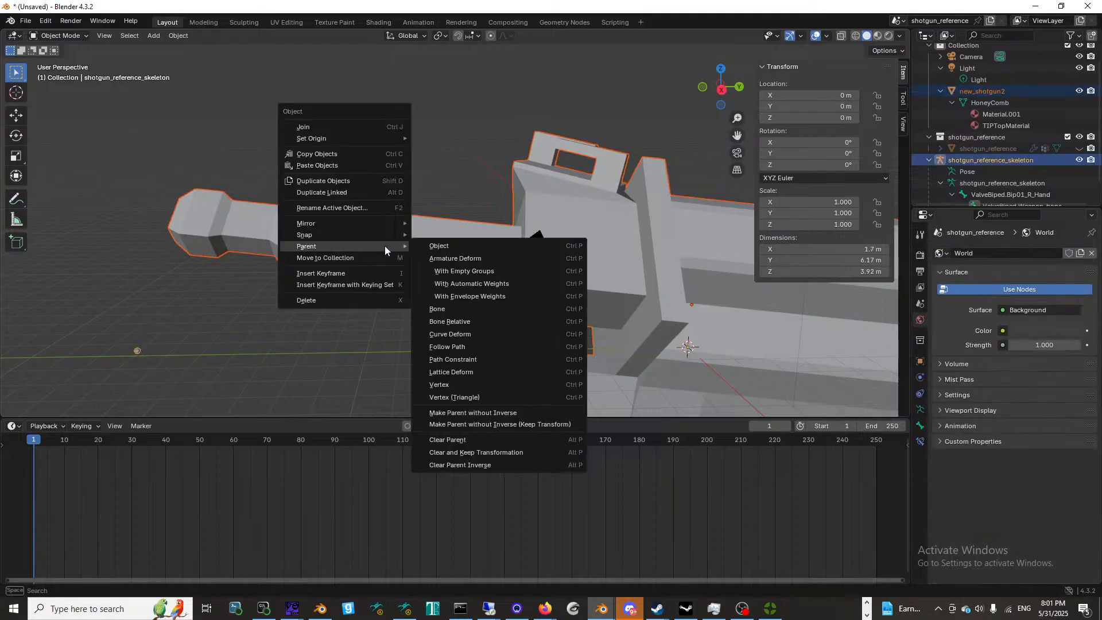
pyautogui.click(464, 298)
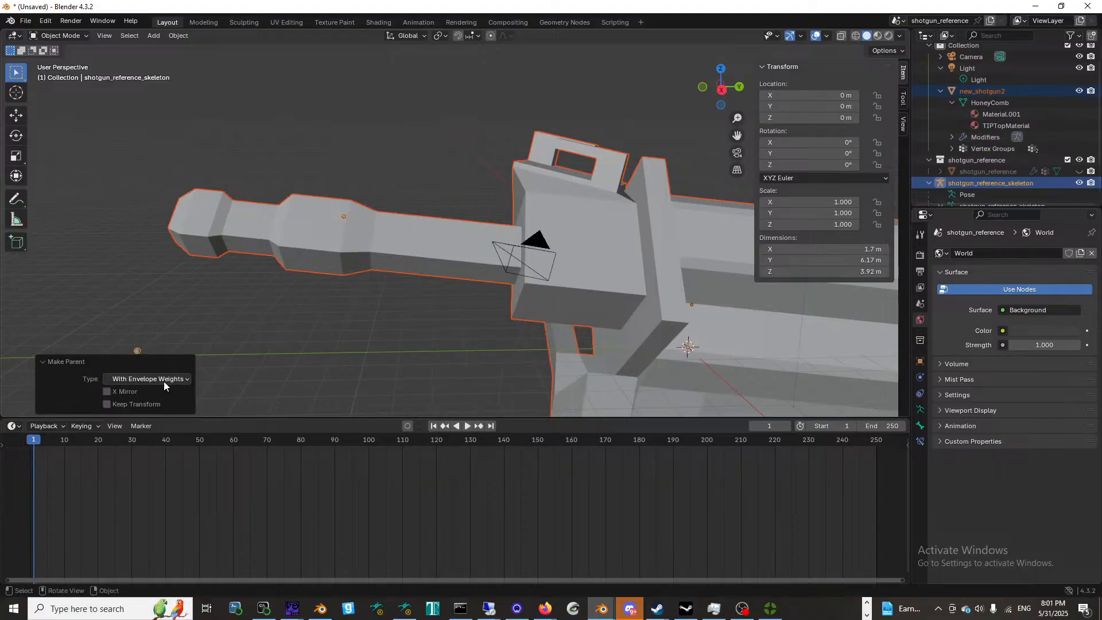
pyautogui.moveTo(391, 264); pyautogui.dragTo(384, 239, button='middle')
pyautogui.scroll(-2, 1052, 156)
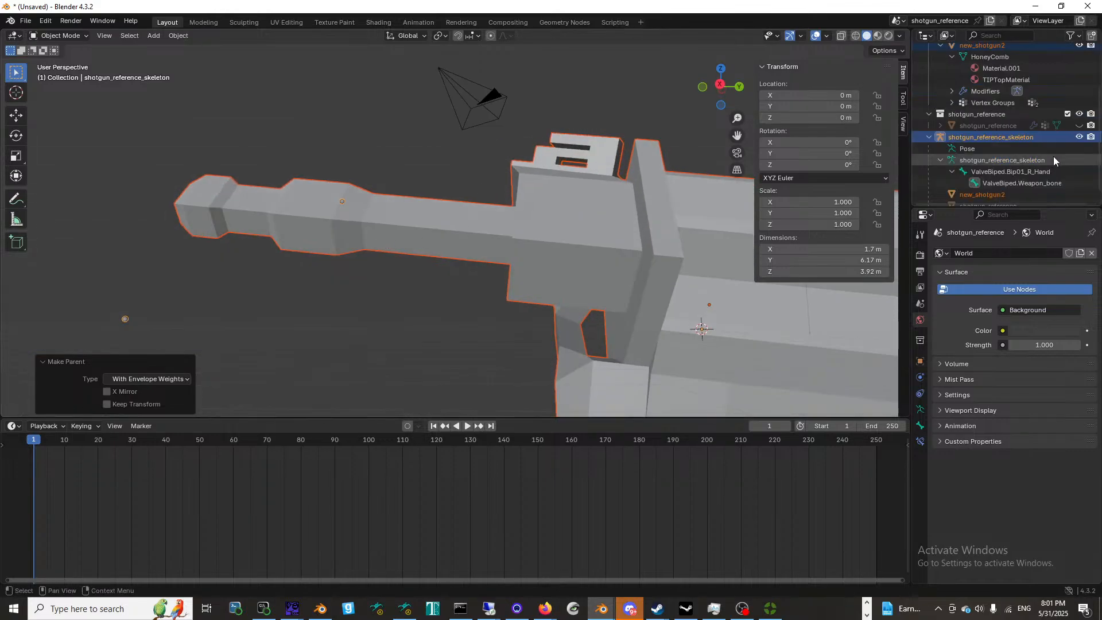
pyautogui.scroll(-1, 1030, 181)
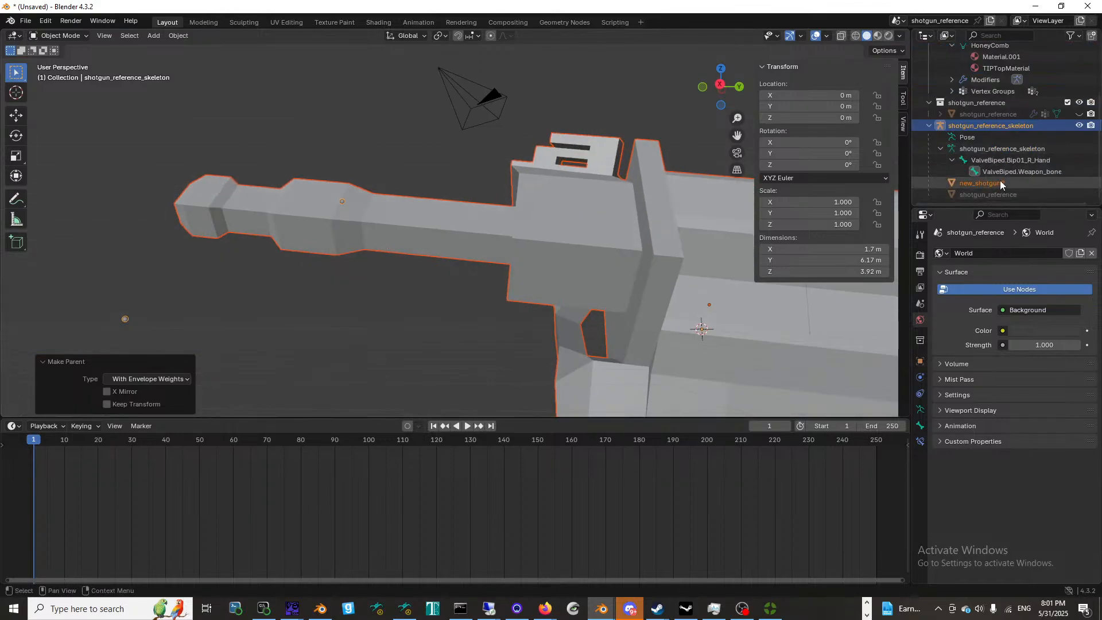
# Unhide the original shotgun_reference mesh, expand its outliner entry and select it.
pyautogui.click(988, 127)
pyautogui.rightClick(972, 127)
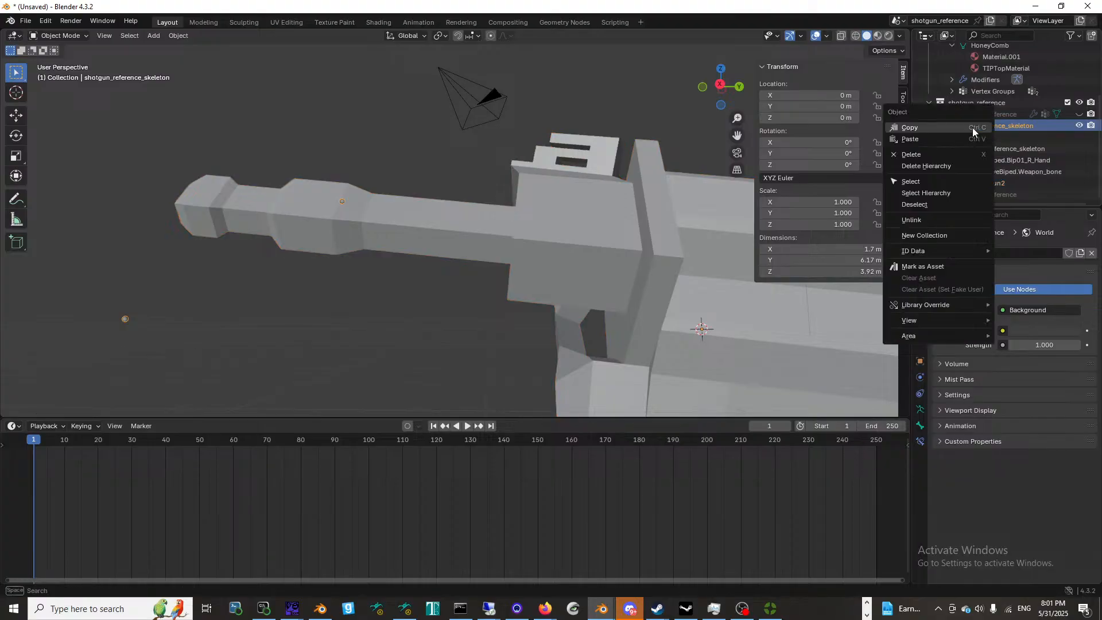
pyautogui.click(1079, 114)
pyautogui.click(1079, 114)
pyautogui.click(1079, 115)
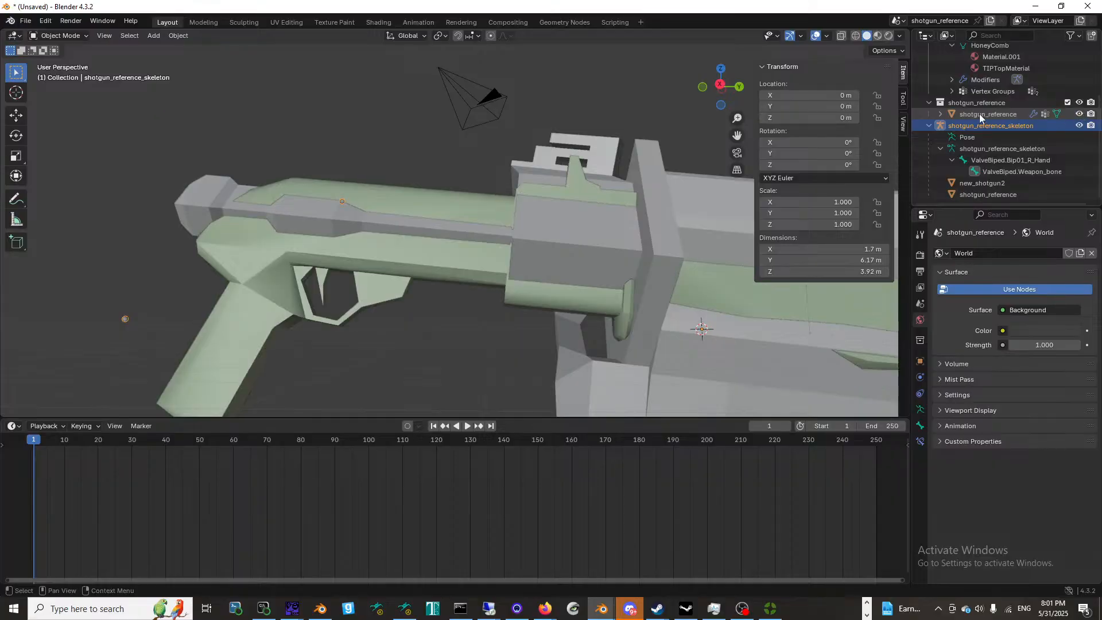
pyautogui.click(940, 114)
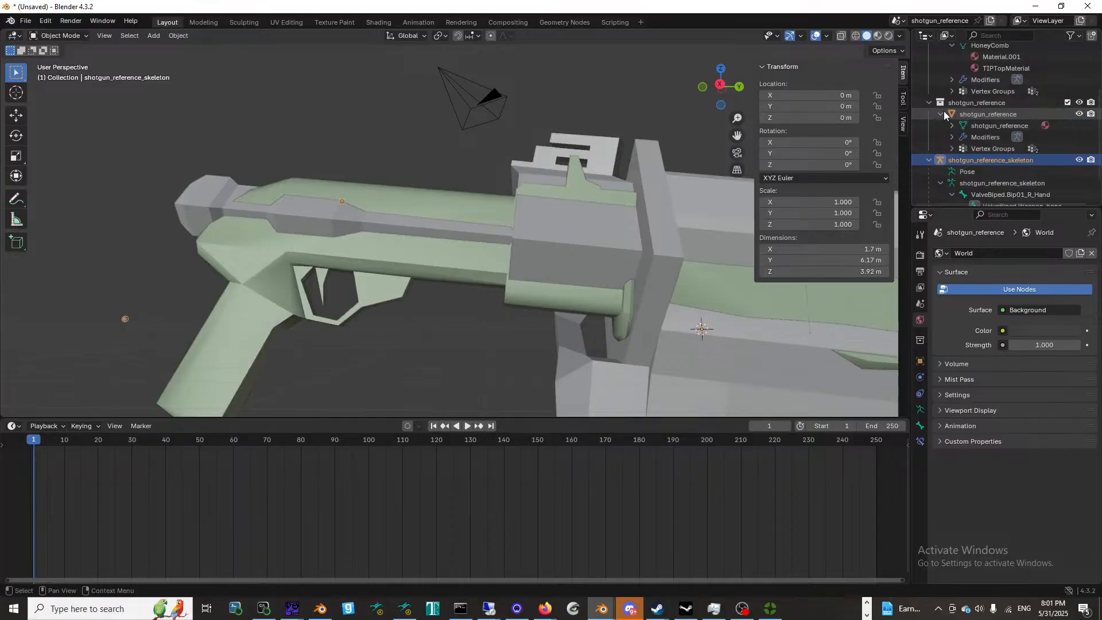
pyautogui.click(988, 122)
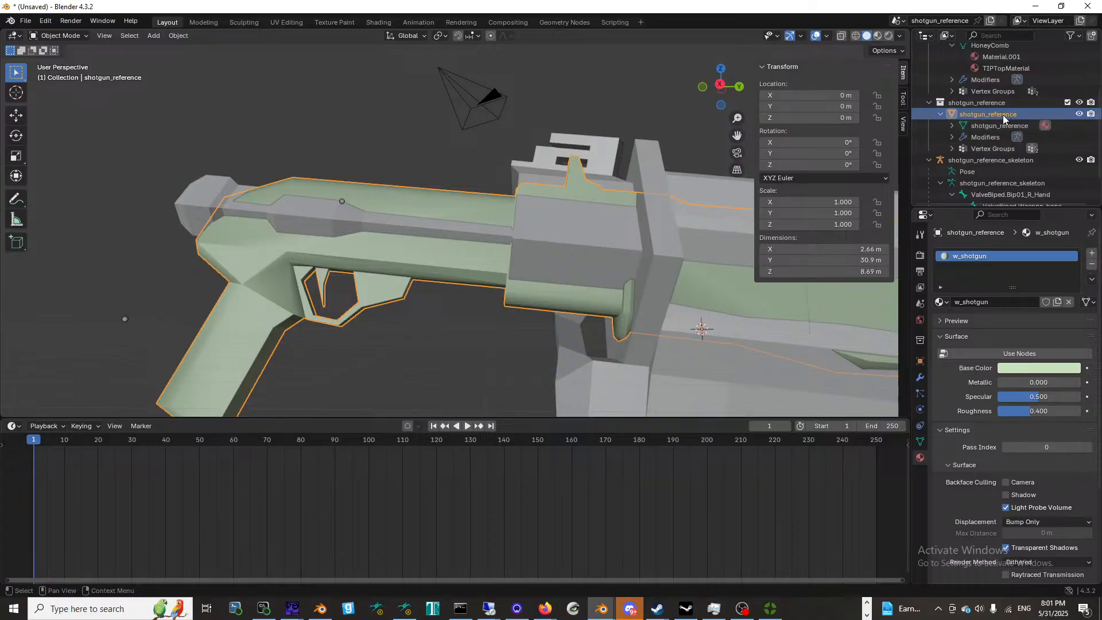
# Clear the parent of the shotgun_reference mesh and hide the mesh again.
pyautogui.scroll(-3, 309, 297)
pyautogui.rightClick(301, 278)
pyautogui.moveTo(301, 278)
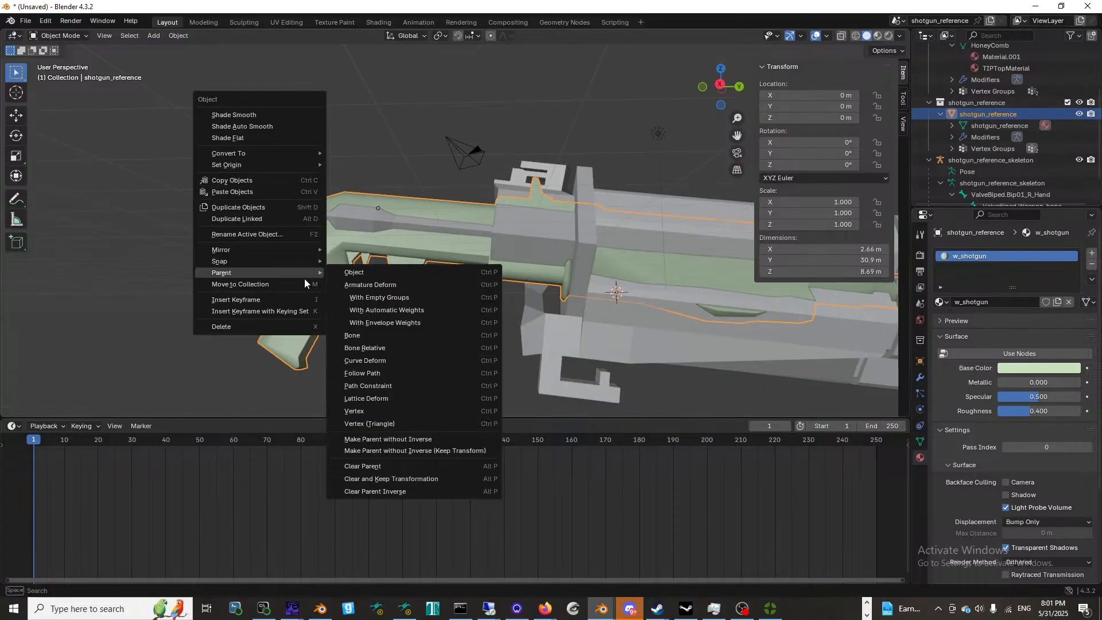
pyautogui.click(428, 472)
pyautogui.moveTo(437, 305); pyautogui.dragTo(567, 315, button='middle')
pyautogui.click(1079, 113)
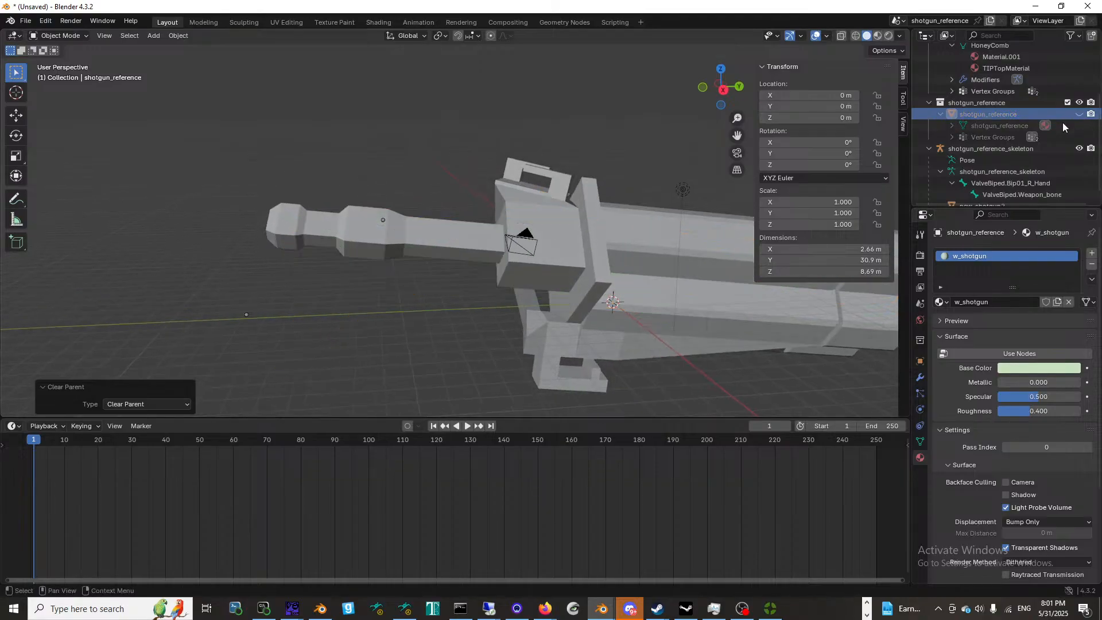
# Try rotating a skeleton bone in Pose Mode, undo the rotation and select ValveBiped.Bip01_R_Hand.
pyautogui.scroll(2, 376, 292)
pyautogui.moveTo(377, 297); pyautogui.dragTo(400, 259, button='middle')
pyautogui.click(338, 256)
pyautogui.press('g')
pyautogui.rightClick(380, 234)
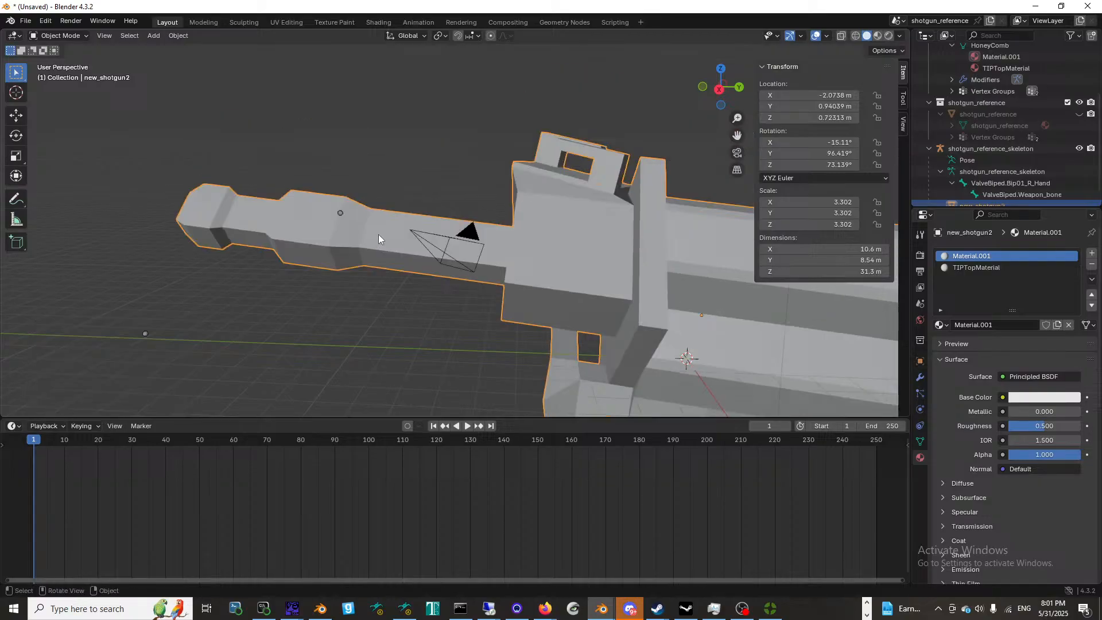
pyautogui.click(341, 214)
pyautogui.click(80, 35)
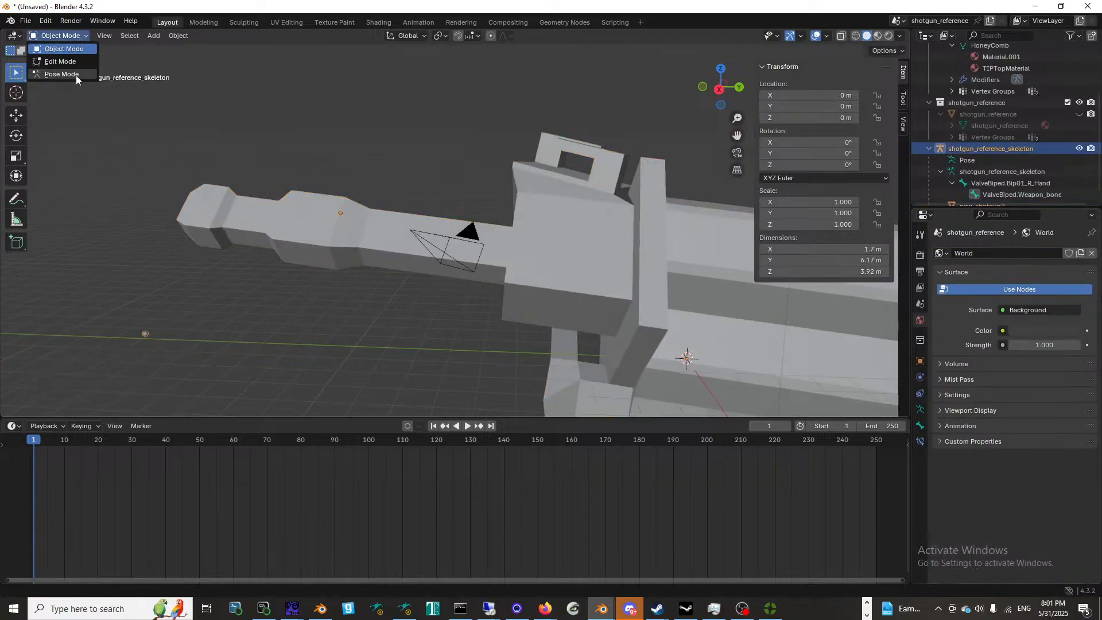
pyautogui.click(77, 75)
pyautogui.press('r')
pyautogui.click(337, 205)
pyautogui.hotkey('ctrl', 'z')
pyautogui.click(145, 333)
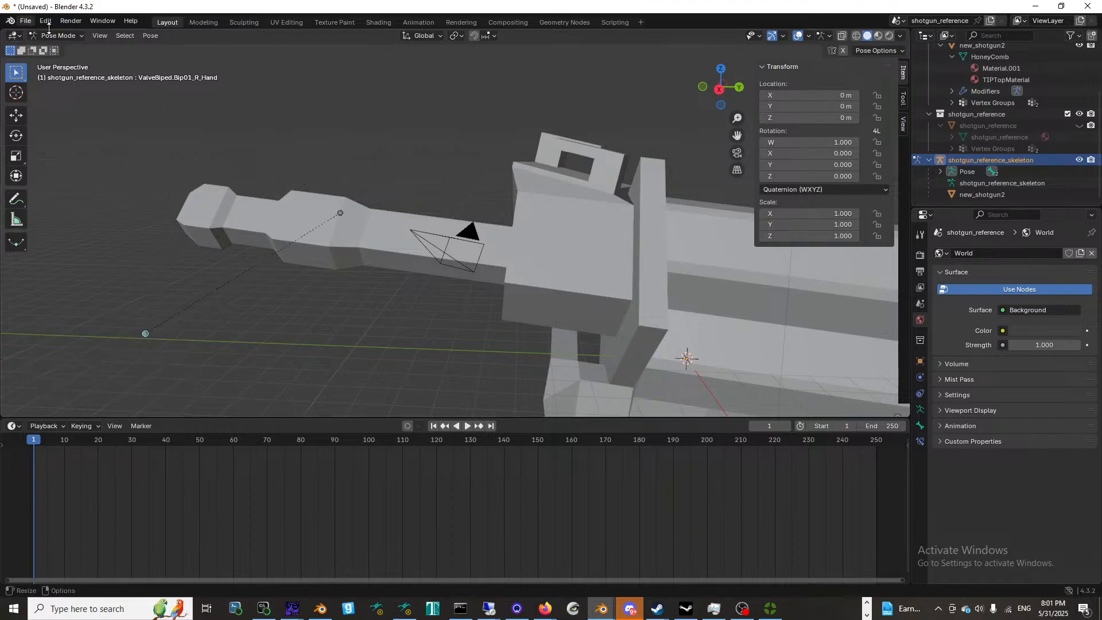
# Start saving the scene under a new name and browse to the K:\CrimeWars_Content\Weapons folder.
pyautogui.click(26, 22)
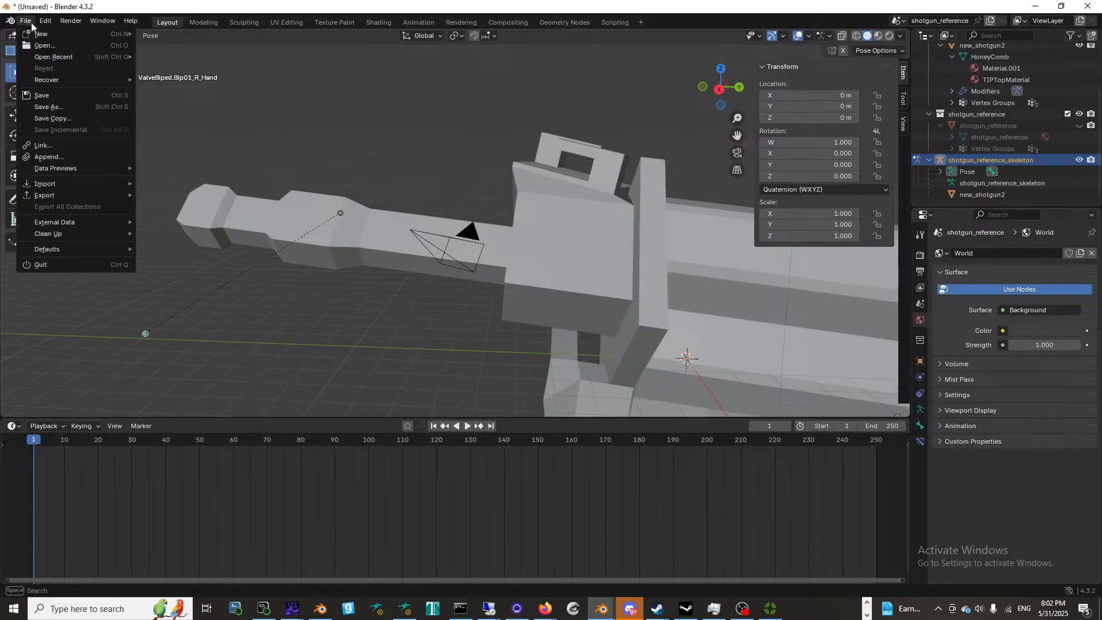
pyautogui.click(62, 107)
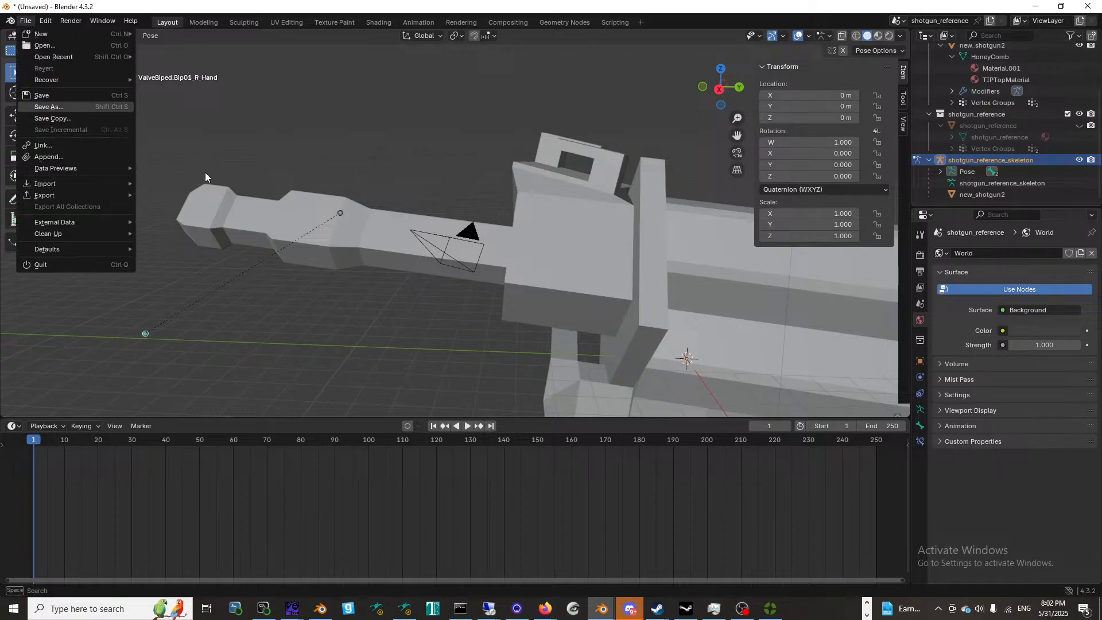
pyautogui.click(425, 163)
pyautogui.click(425, 163)
pyautogui.click(426, 163)
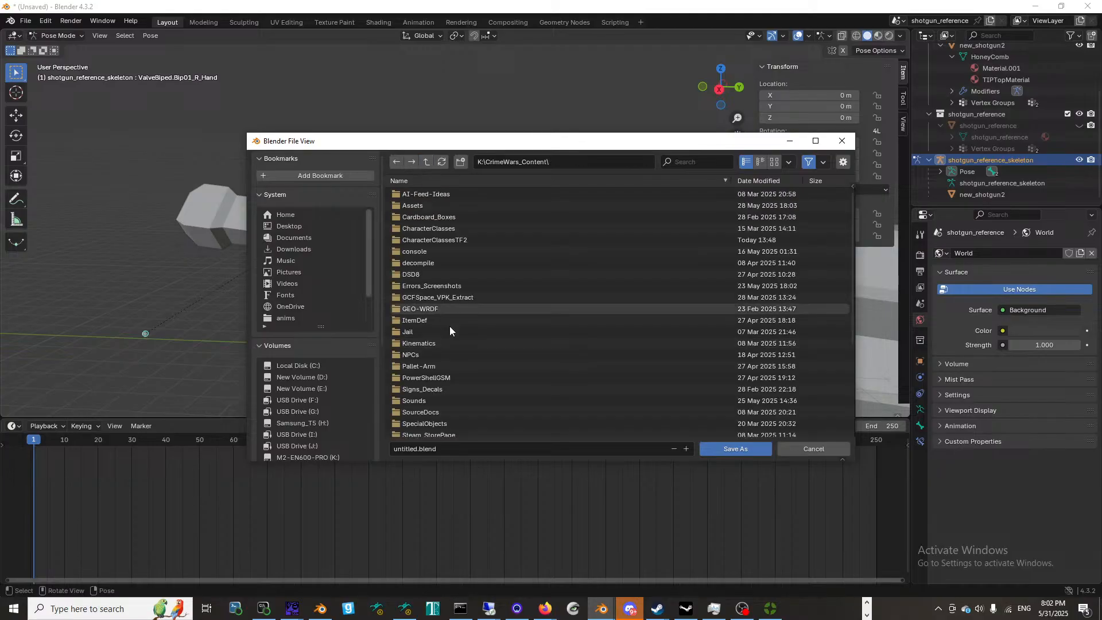
pyautogui.scroll(-5, 442, 408)
pyautogui.scroll(1, 440, 393)
pyautogui.doubleClick(423, 391)
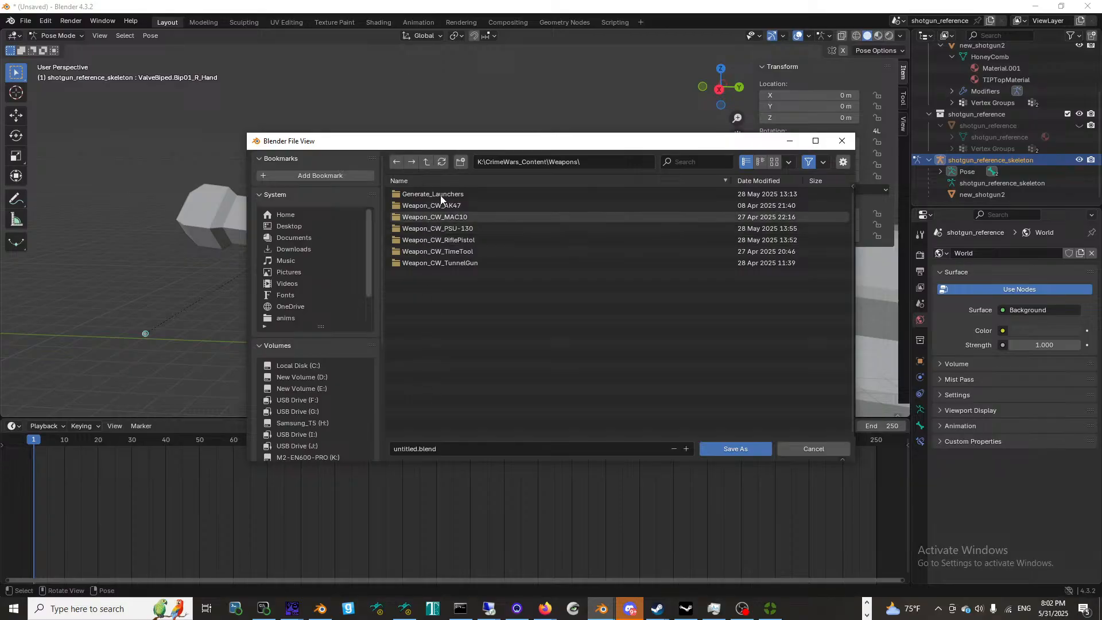
# Create a new folder named Weapon_CW_Shotgun and open it.
pyautogui.click(459, 164)
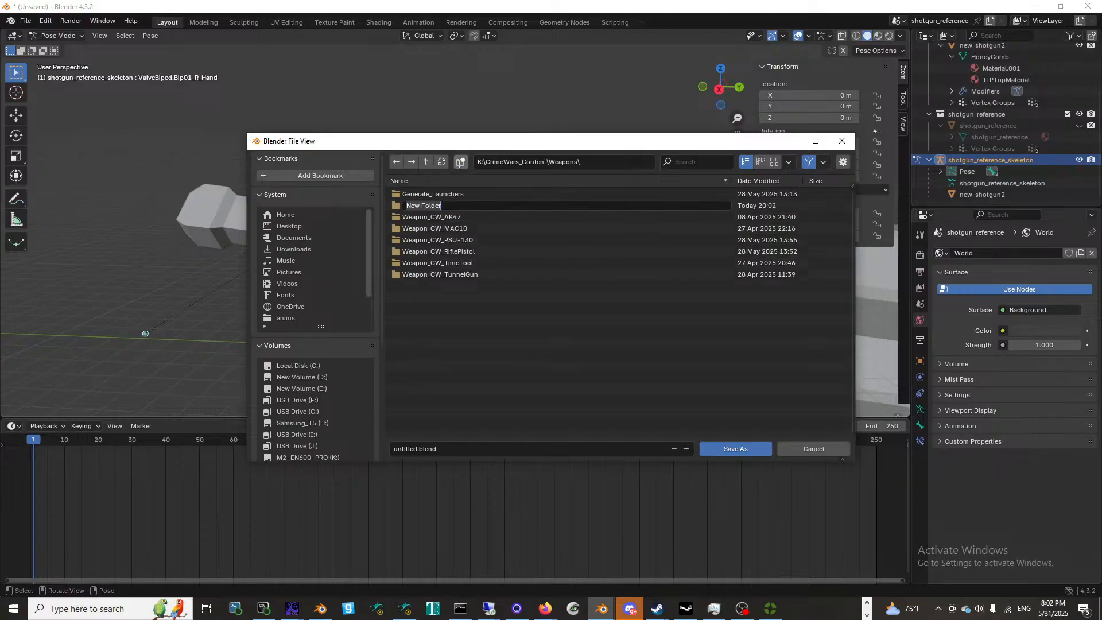
pyautogui.write('W')
pyautogui.press('Return')
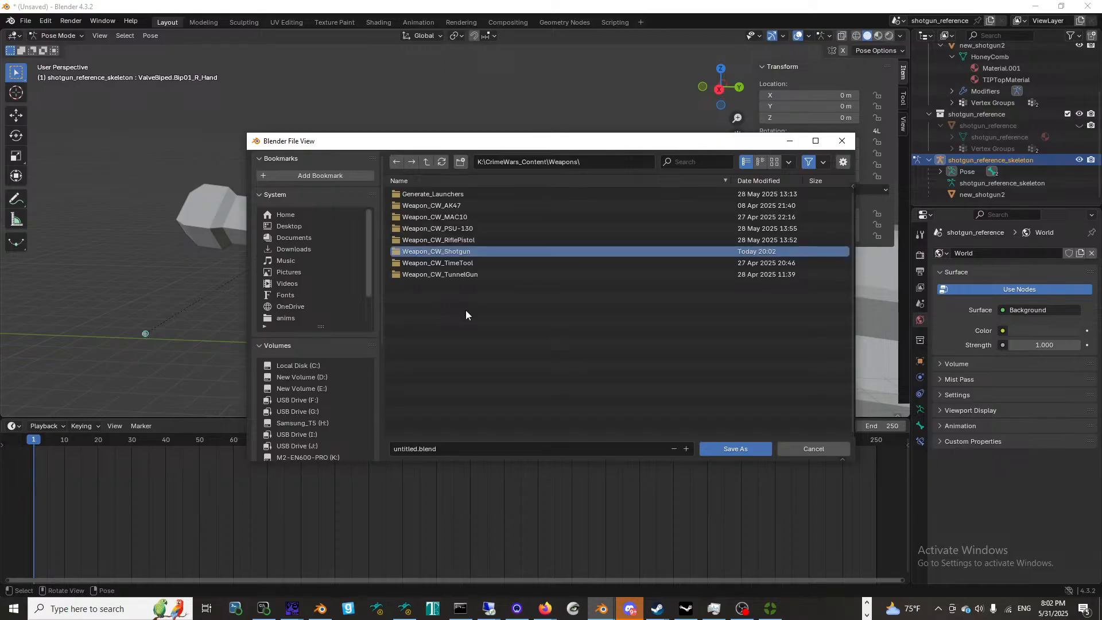
pyautogui.doubleClick(463, 253)
# Save the scene as weapon_cw_shotgun1.blend in the Weapon_CW_Shotgun folder and deselect the bone.
pyautogui.click(435, 450)
pyautogui.write('W')
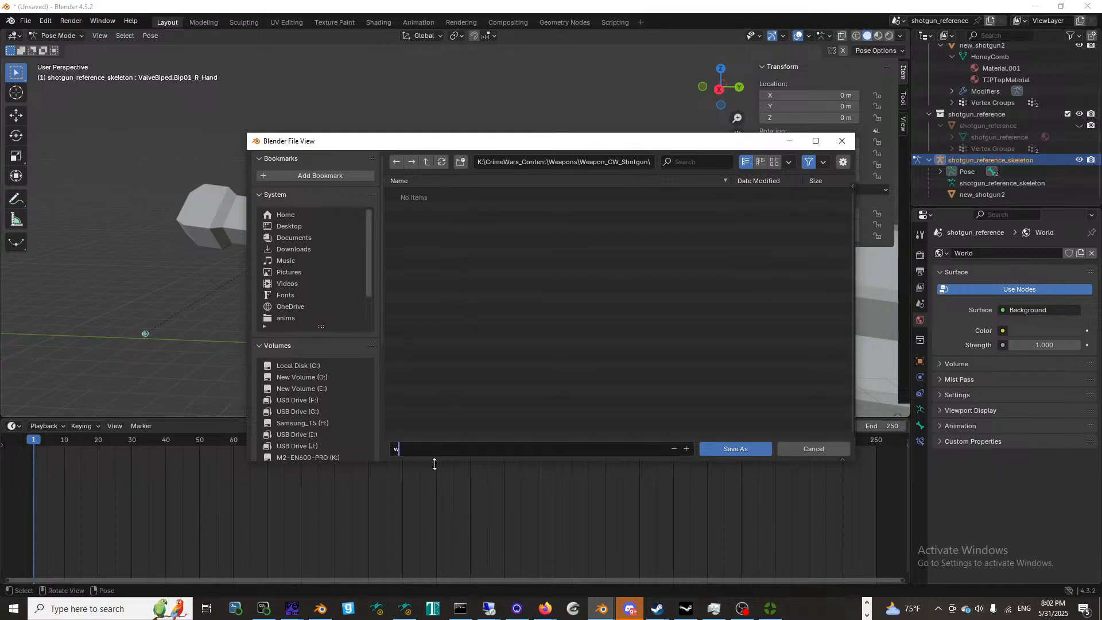
pyautogui.write('eapon_cw_sh')
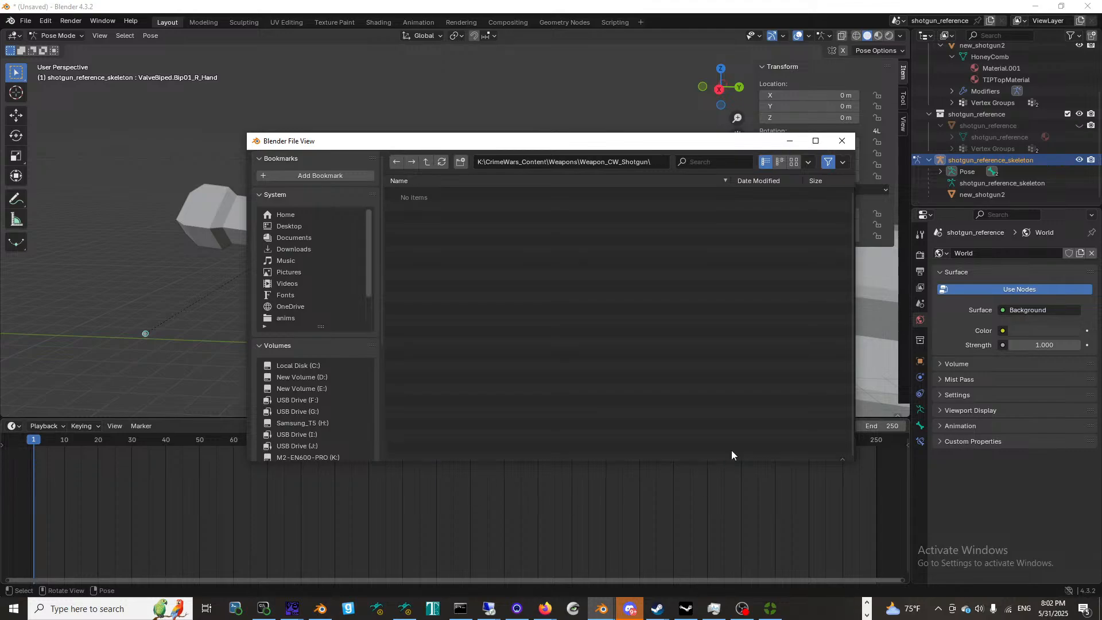
pyautogui.click(730, 448)
pyautogui.click(381, 260)
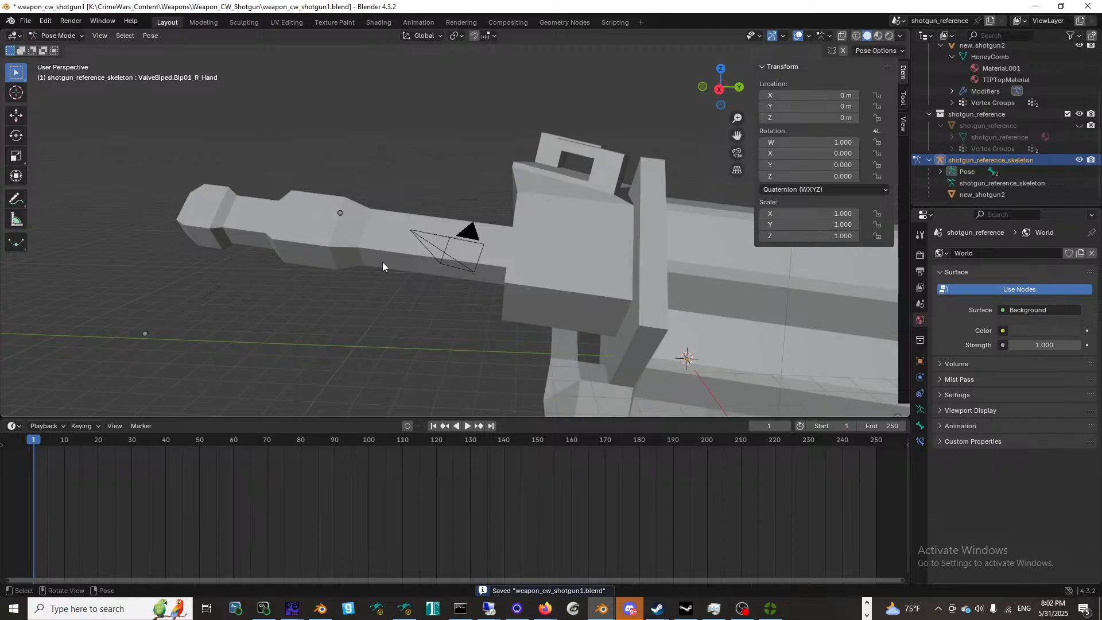
# Return to Object Mode and parent new_shotgun2 to shotgun_reference_skeleton again with Envelope Weights.
pyautogui.click(58, 35)
pyautogui.click(60, 44)
pyautogui.click(357, 232)
pyautogui.keyDown('shift'); pyautogui.click(342, 212); pyautogui.keyUp('shift')
pyautogui.rightClick(349, 232)
pyautogui.moveTo(349, 231)
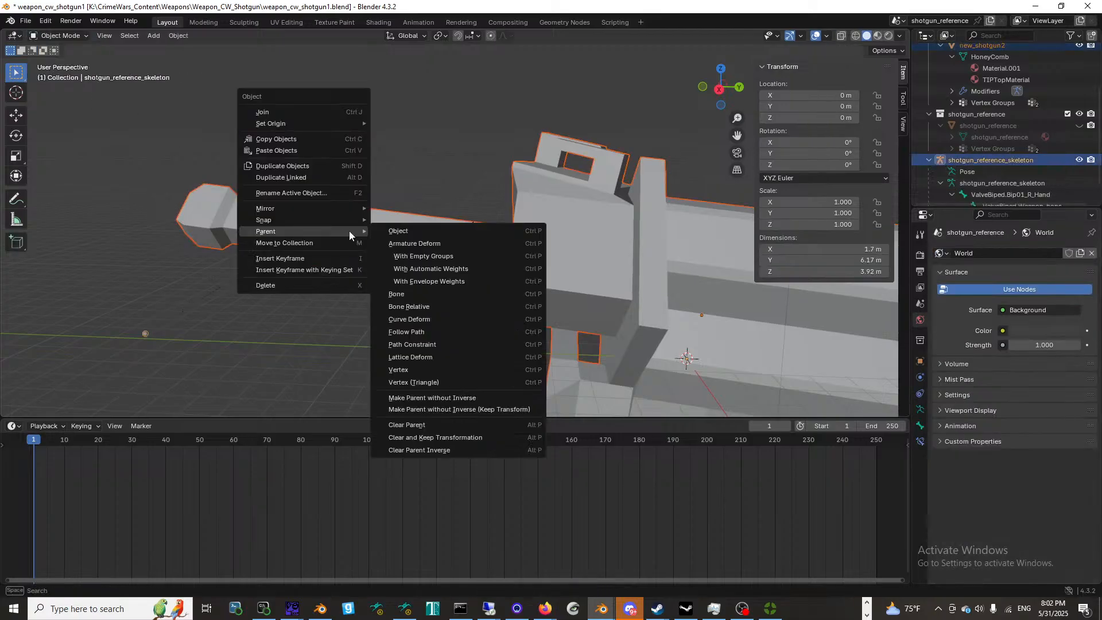
pyautogui.click(452, 281)
pyautogui.moveTo(421, 297); pyautogui.dragTo(459, 289, button='middle')
pyautogui.scroll(-2, 988, 191)
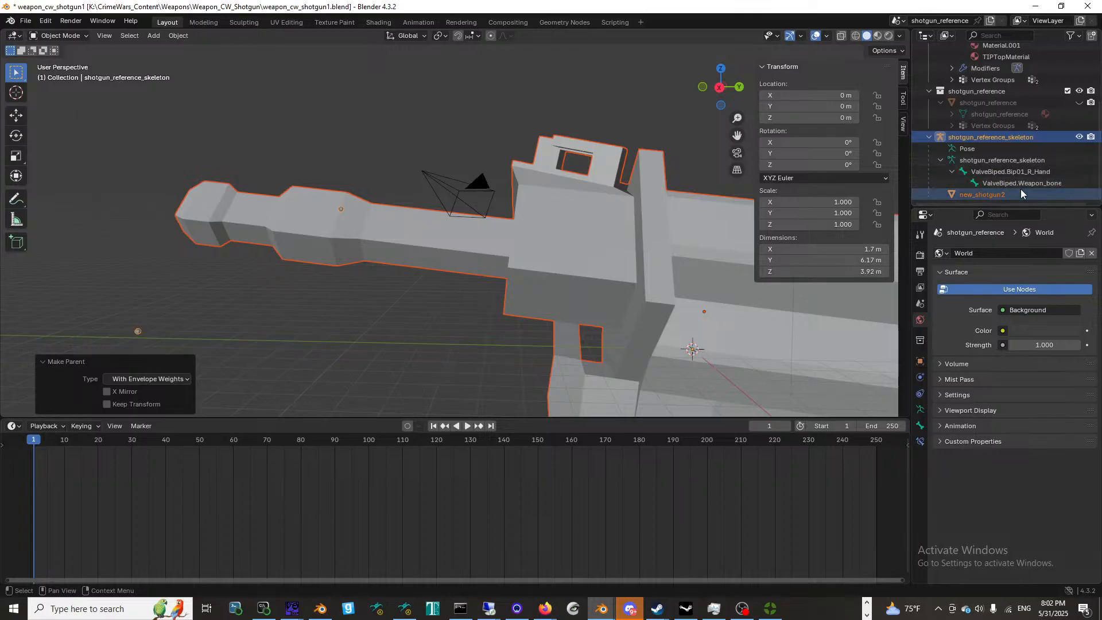
# Toggle shotgun_reference_skeleton's visibility, select new_shotgun2, undo back to the skeleton selection and try rotating the skeleton in Object Mode.
pyautogui.click(1078, 138)
pyautogui.click(1078, 137)
pyautogui.click(1078, 137)
pyautogui.click(1078, 137)
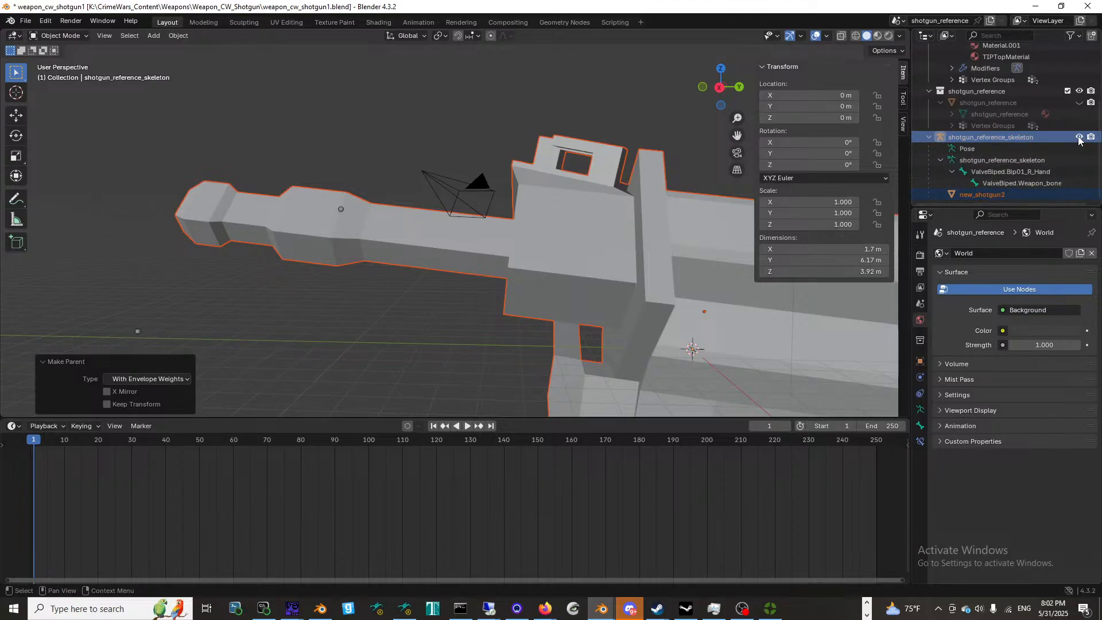
pyautogui.click(979, 195)
pyautogui.moveTo(553, 281); pyautogui.dragTo(532, 203)
pyautogui.hotkey('ctrl', 'z')
pyautogui.hotkey('ctrl', 'z')
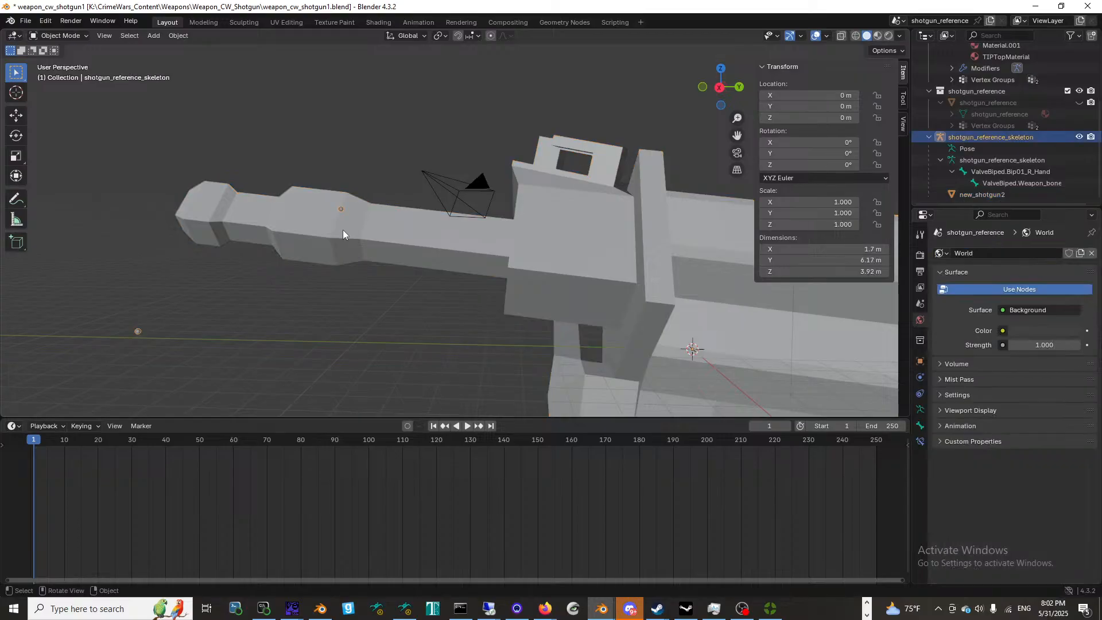
pyautogui.press('r')
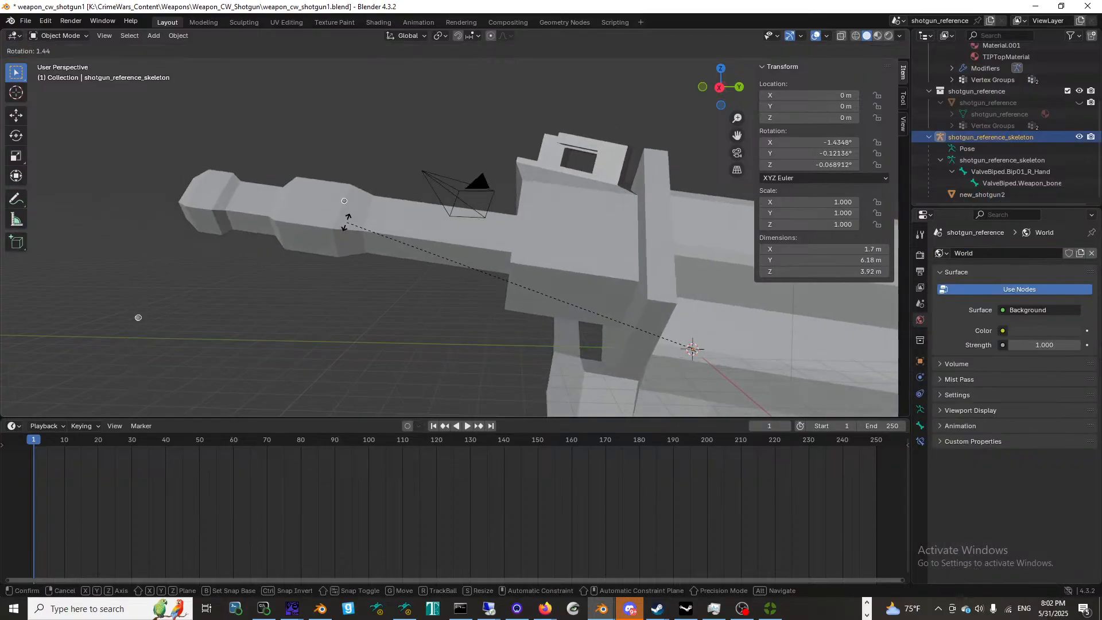
pyautogui.rightClick(362, 216)
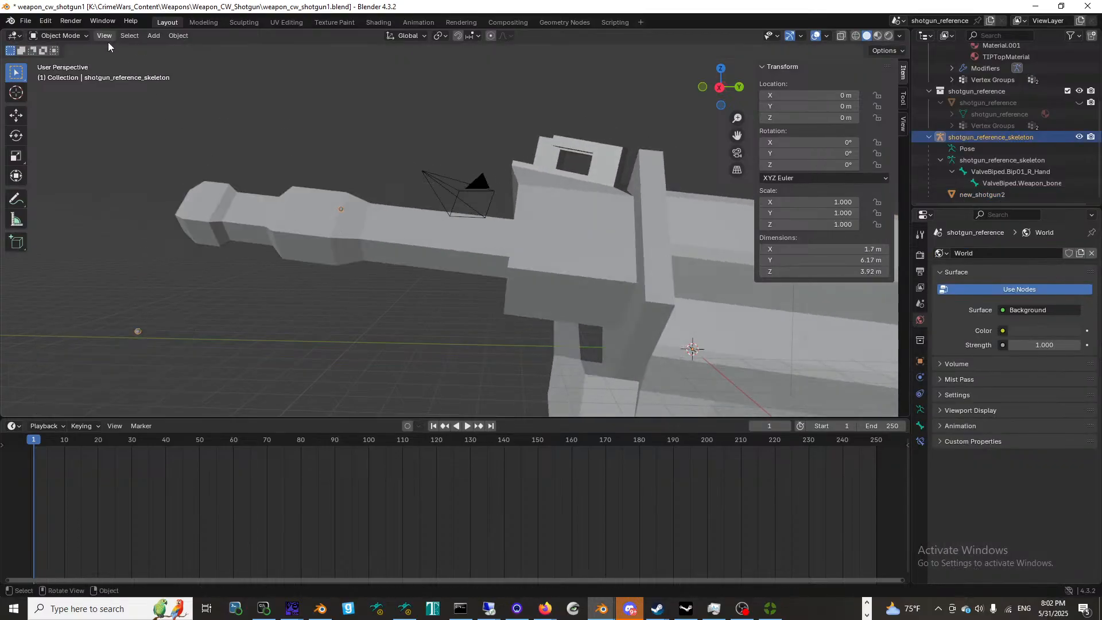
# Switch the skeleton to Pose Mode and rotate ValveBiped.Weapon_bone by about 182°.
pyautogui.click(65, 36)
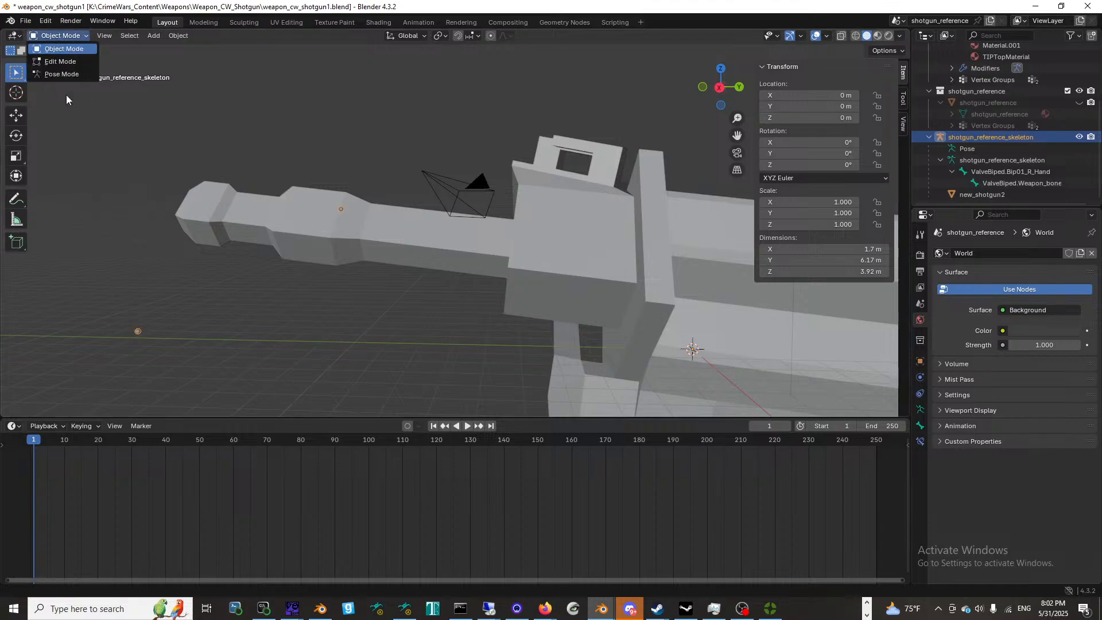
pyautogui.click(62, 74)
pyautogui.press('r')
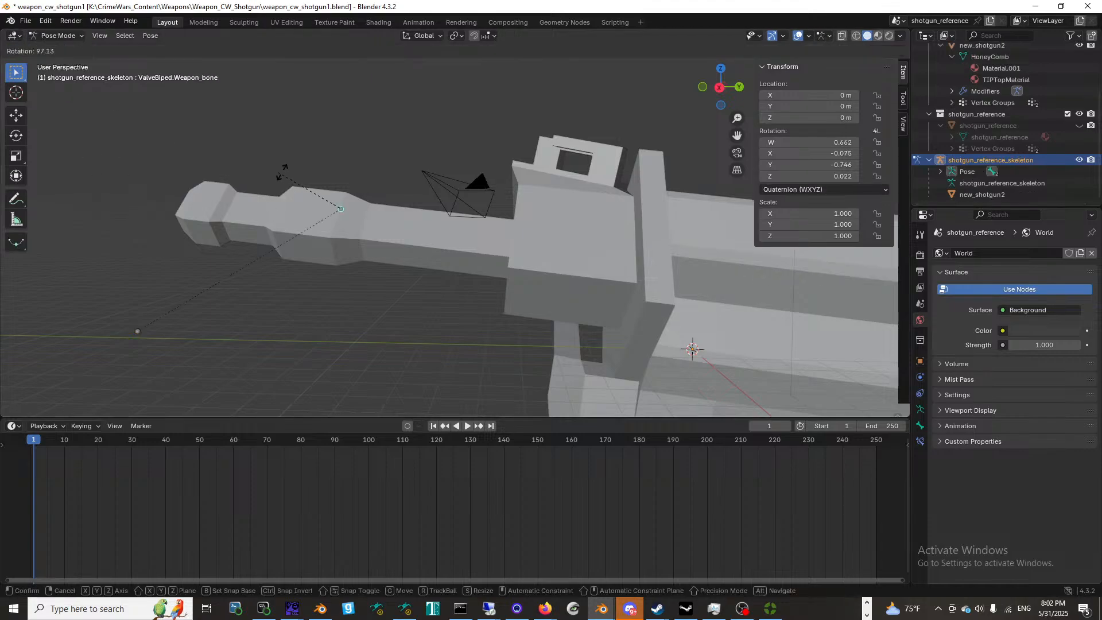
pyautogui.click(359, 170)
pyautogui.scroll(-3, 333, 295)
pyautogui.scroll(2, 363, 291)
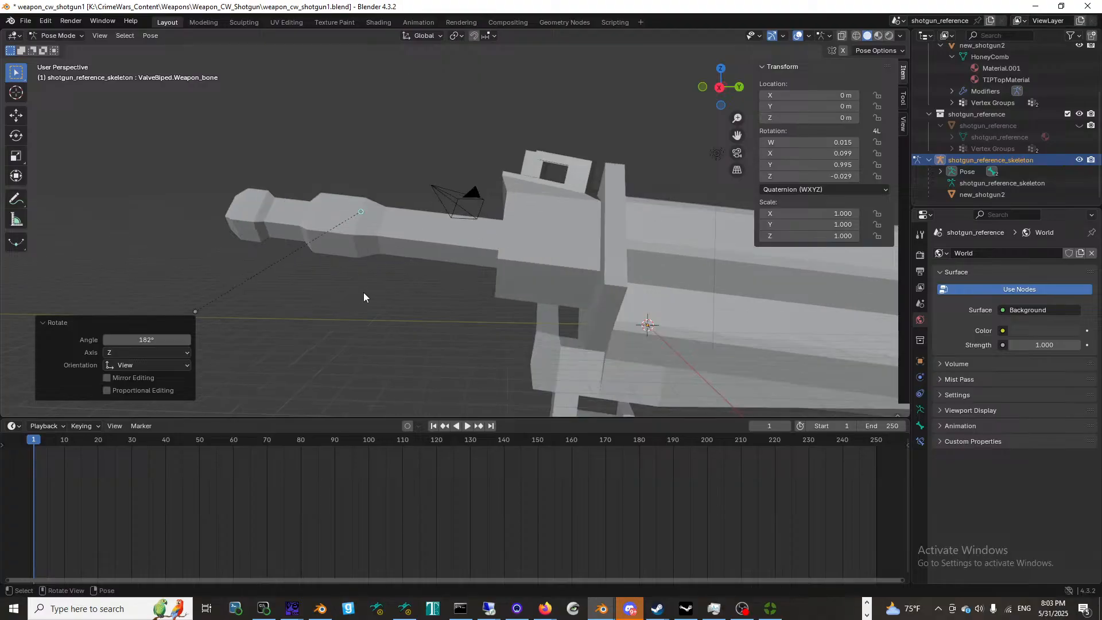
# Try rotating ValveBiped.Weapon_bone once more, undo that rotation and select ValveBiped.Bip01_R_Hand.
pyautogui.press('r')
pyautogui.click(190, 313)
pyautogui.hotkey('ctrl', 'z')
pyautogui.click(195, 312)
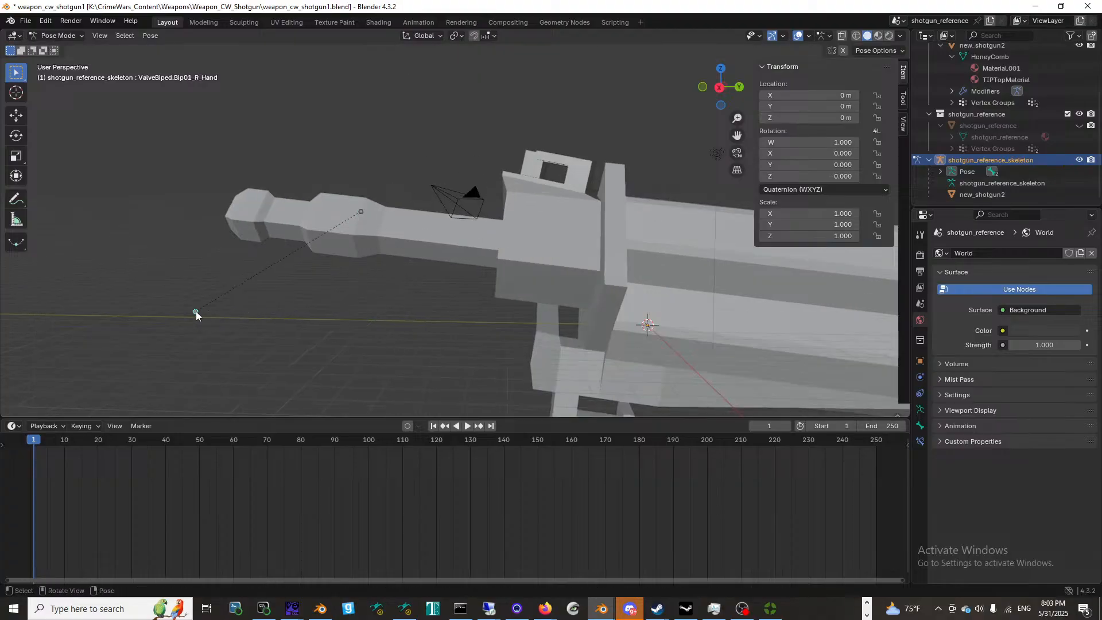
# Try moving ValveBiped.Weapon_bone and then ValveBiped.Bip01_R_Hand in Pose Mode.
pyautogui.click(363, 215)
pyautogui.moveTo(419, 284); pyautogui.dragTo(456, 298, button='middle')
pyautogui.press('g')
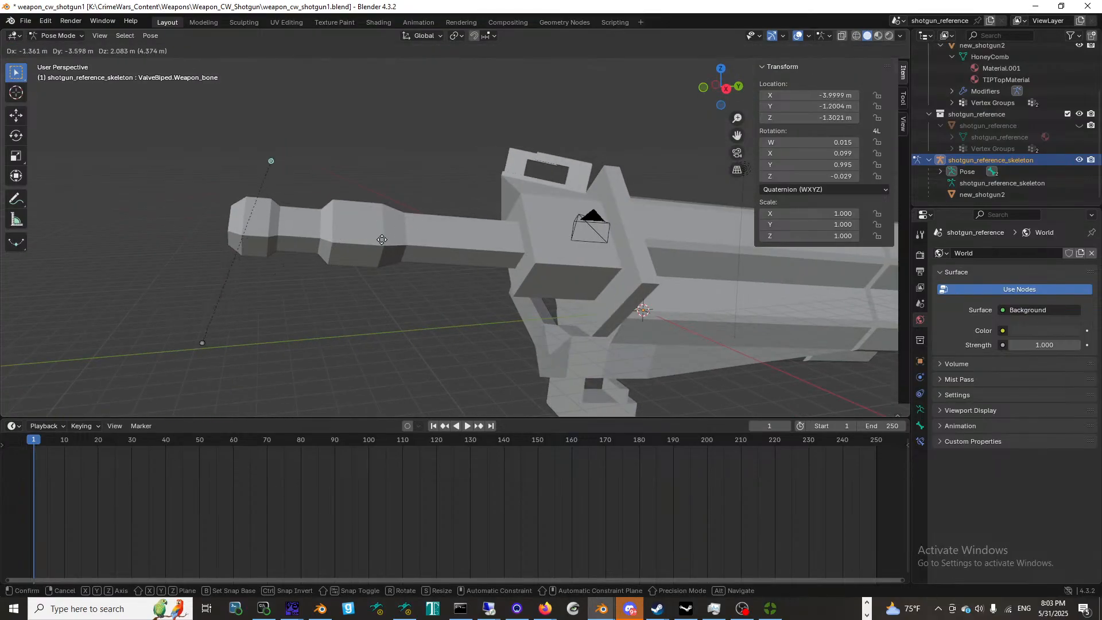
pyautogui.click(470, 295)
pyautogui.click(201, 342)
pyautogui.press('g')
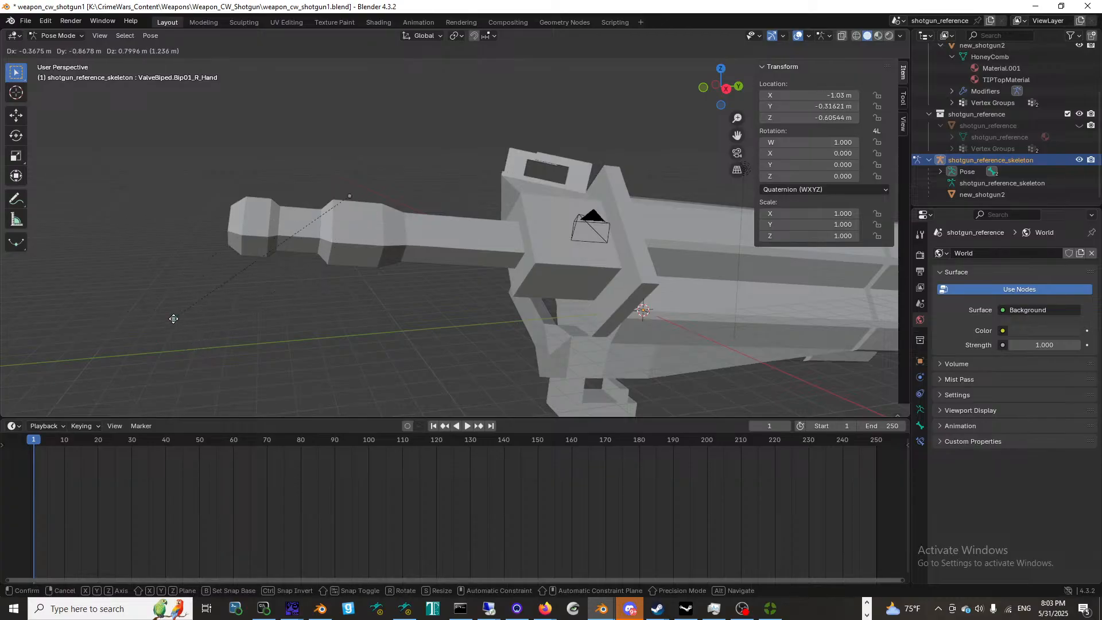
pyautogui.press('Escape')
pyautogui.click(450, 293)
pyautogui.moveTo(450, 294); pyautogui.dragTo(450, 286, button='middle')
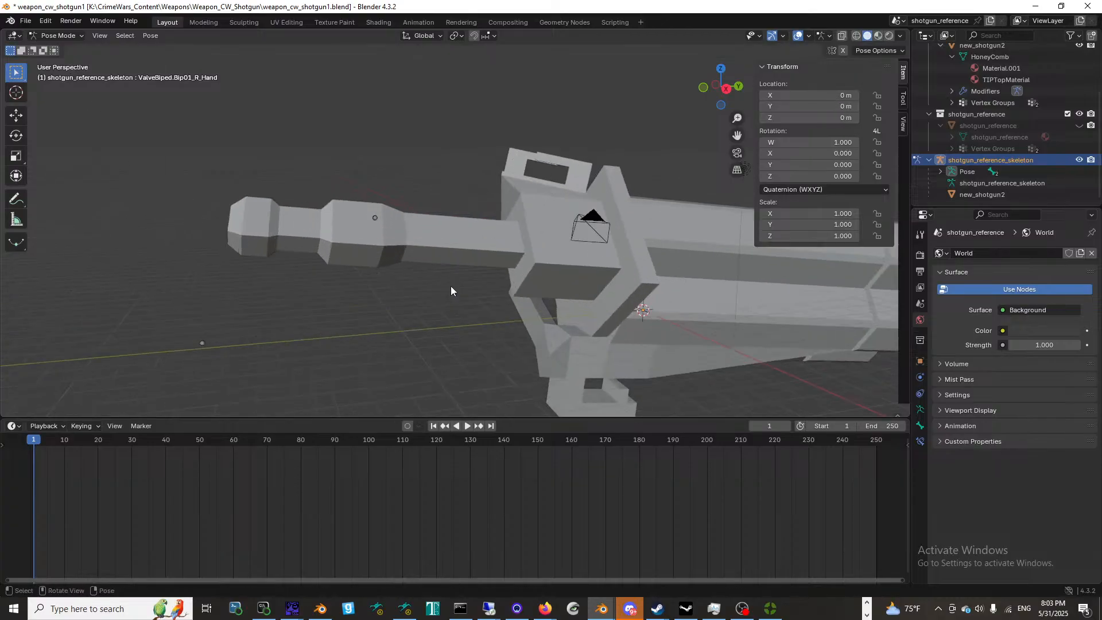
# Return to Object Mode, try moving new_shotgun2 and undo that move.
pyautogui.click(54, 37)
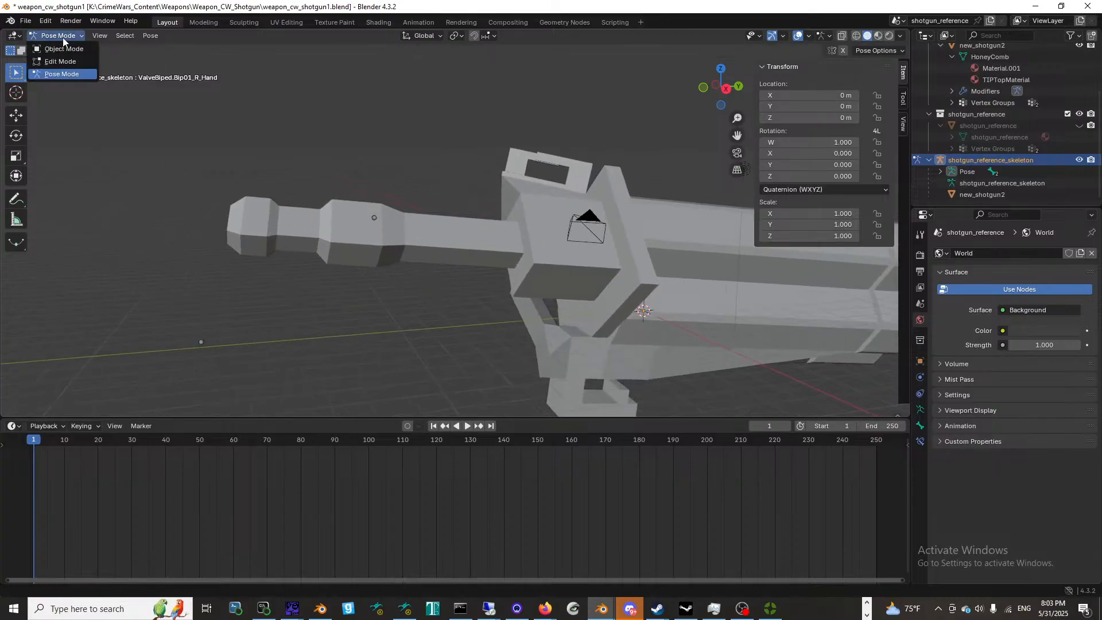
pyautogui.click(57, 49)
pyautogui.click(387, 246)
pyautogui.press('g')
pyautogui.click(441, 192)
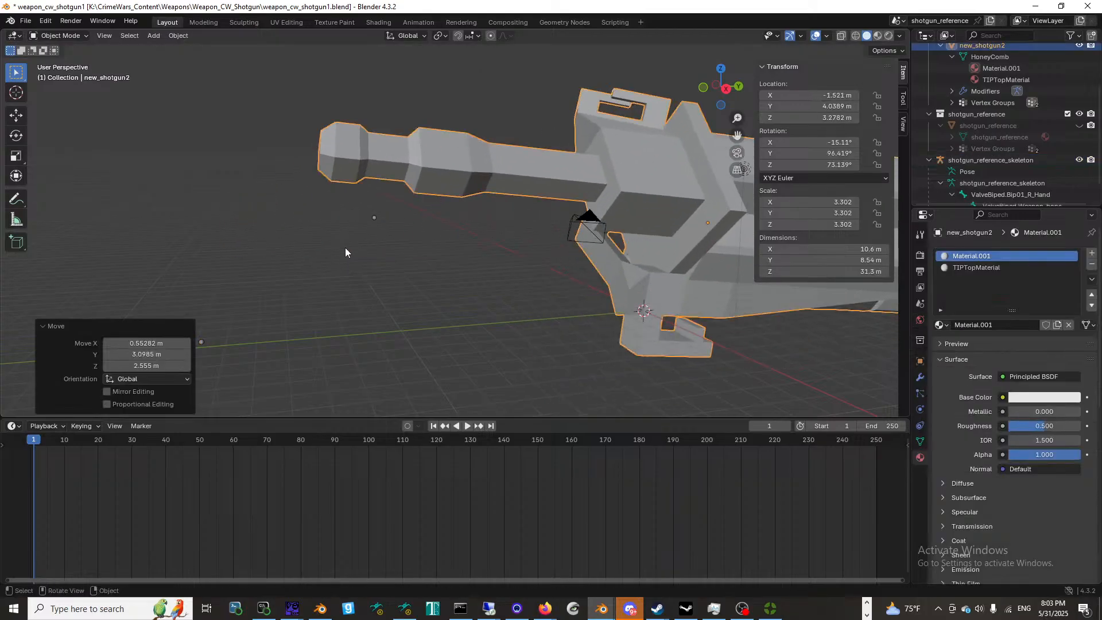
pyautogui.hotkey('ctrl', 'z')
# Try moving the whole shotgun_reference_skeleton in Object Mode and cancel the move.
pyautogui.click(203, 343)
pyautogui.press('g')
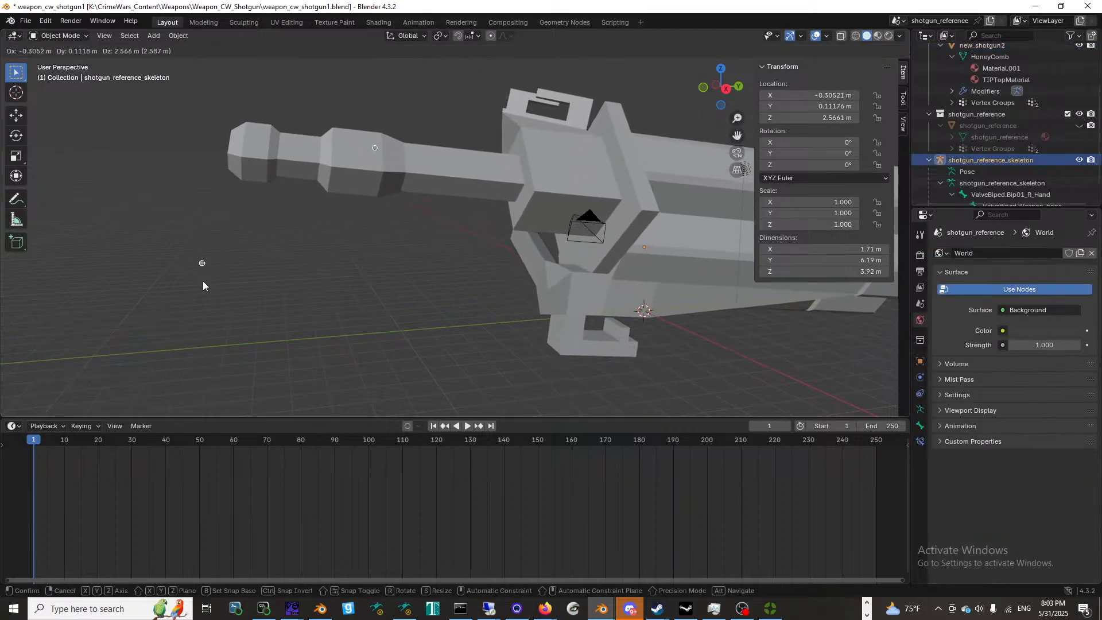
pyautogui.rightClick(209, 286)
pyautogui.scroll(1, 372, 240)
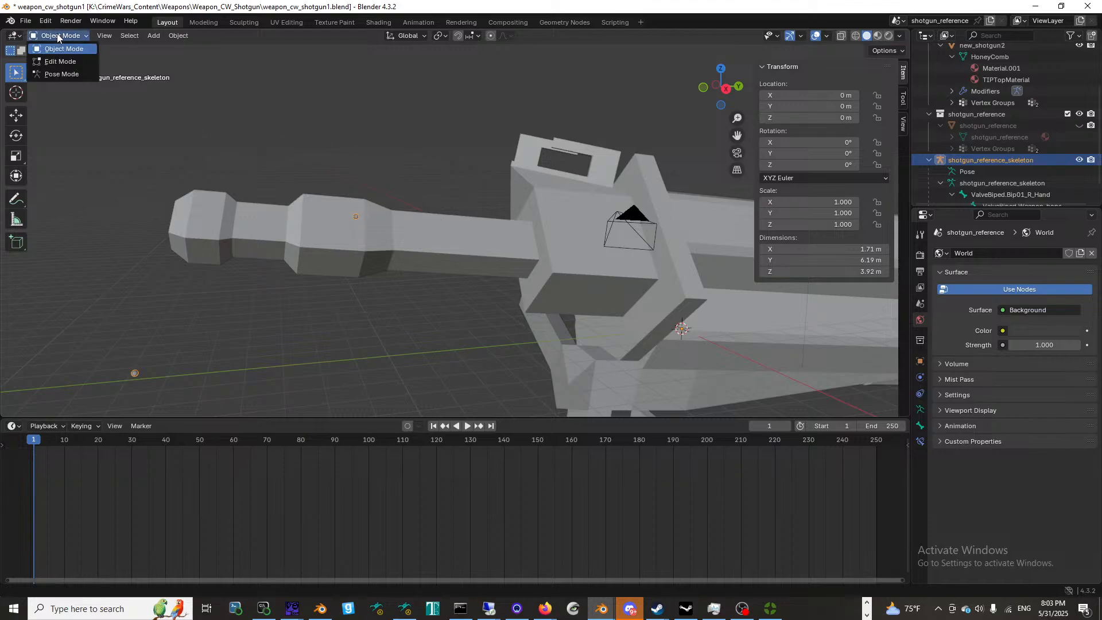
# Put new_shotgun2 in Weight Paint mode and make ValveBiped.Bip01_R_Hand the active vertex group.
pyautogui.click(352, 243)
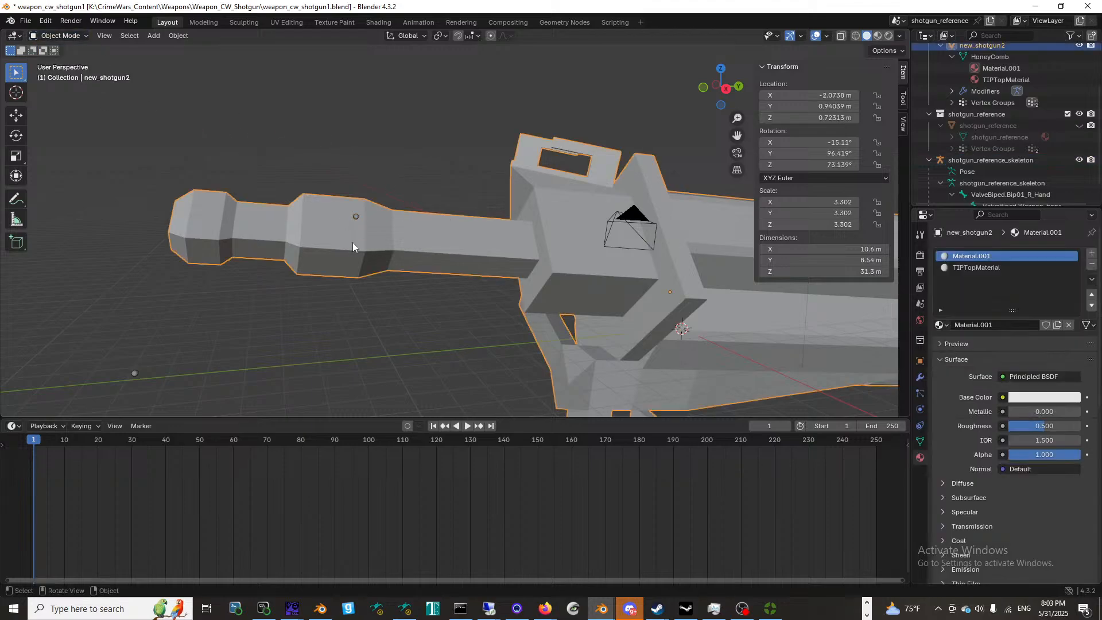
pyautogui.click(59, 35)
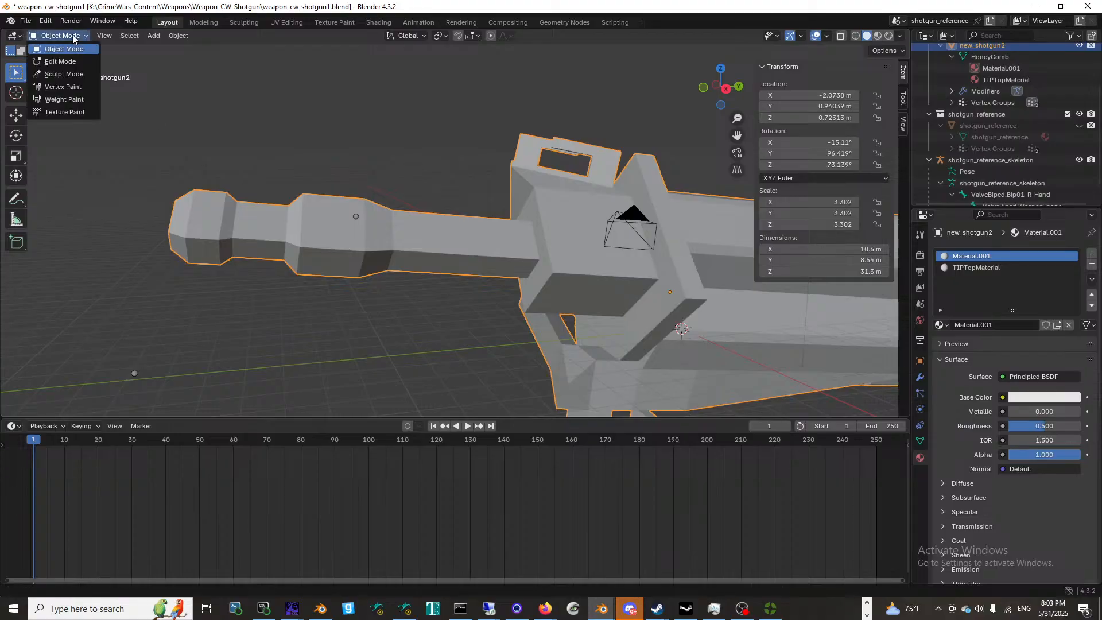
pyautogui.click(64, 100)
pyautogui.scroll(1, 352, 301)
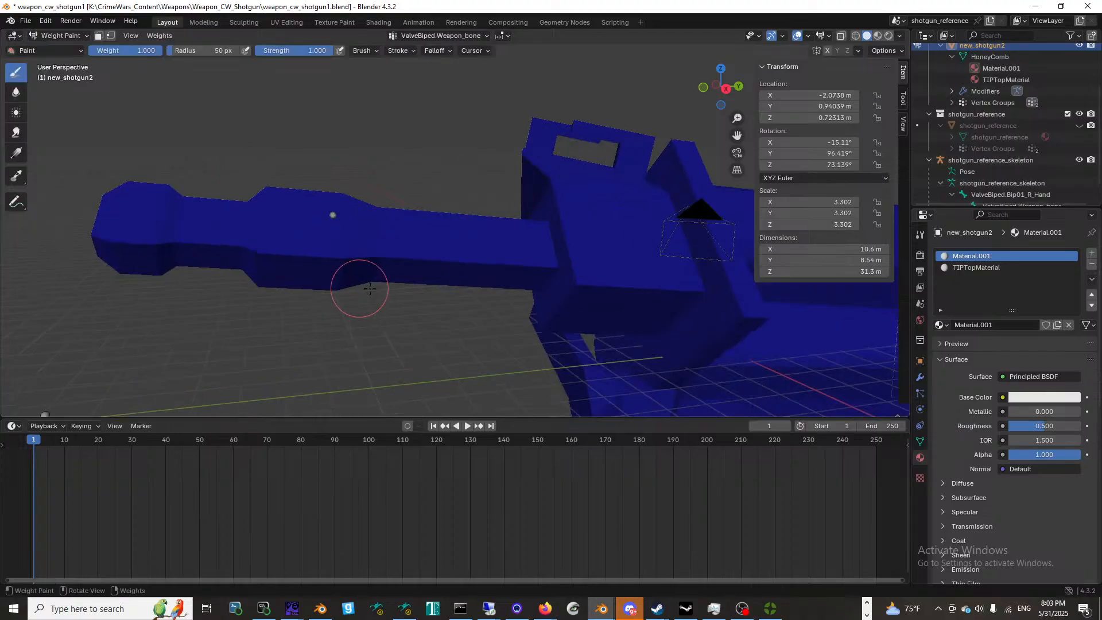
pyautogui.scroll(-2, 1022, 181)
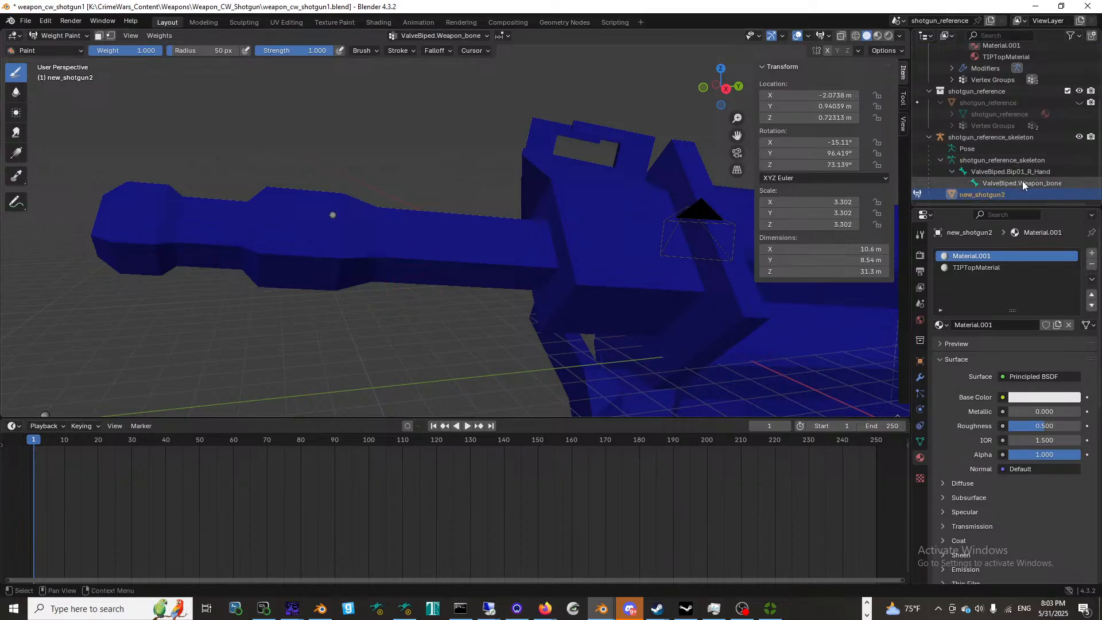
pyautogui.click(992, 183)
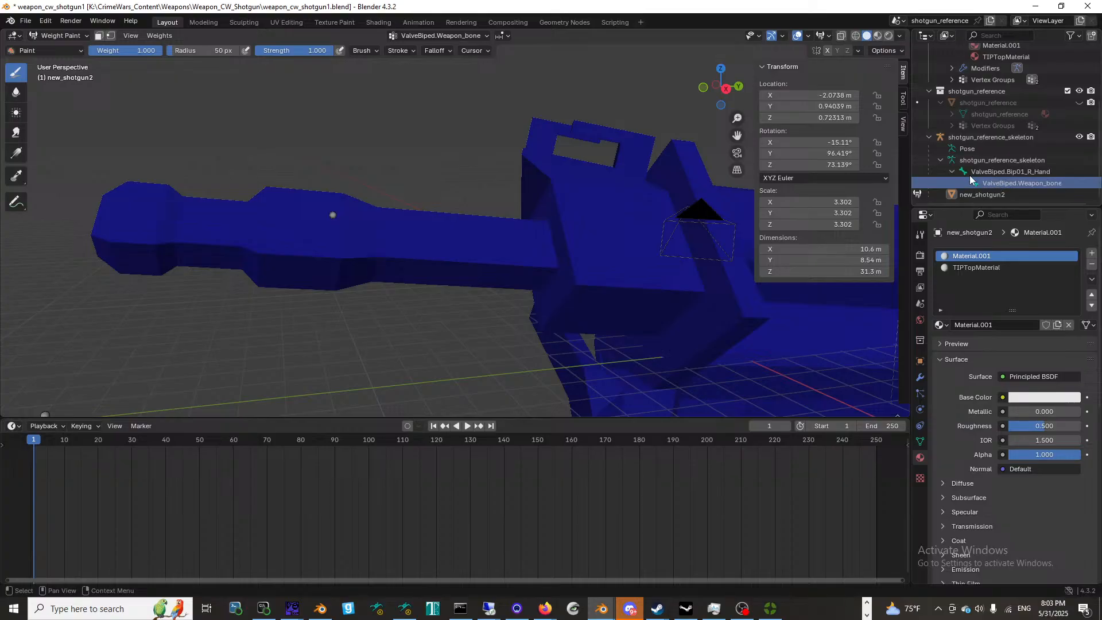
pyautogui.click(441, 35)
pyautogui.click(434, 62)
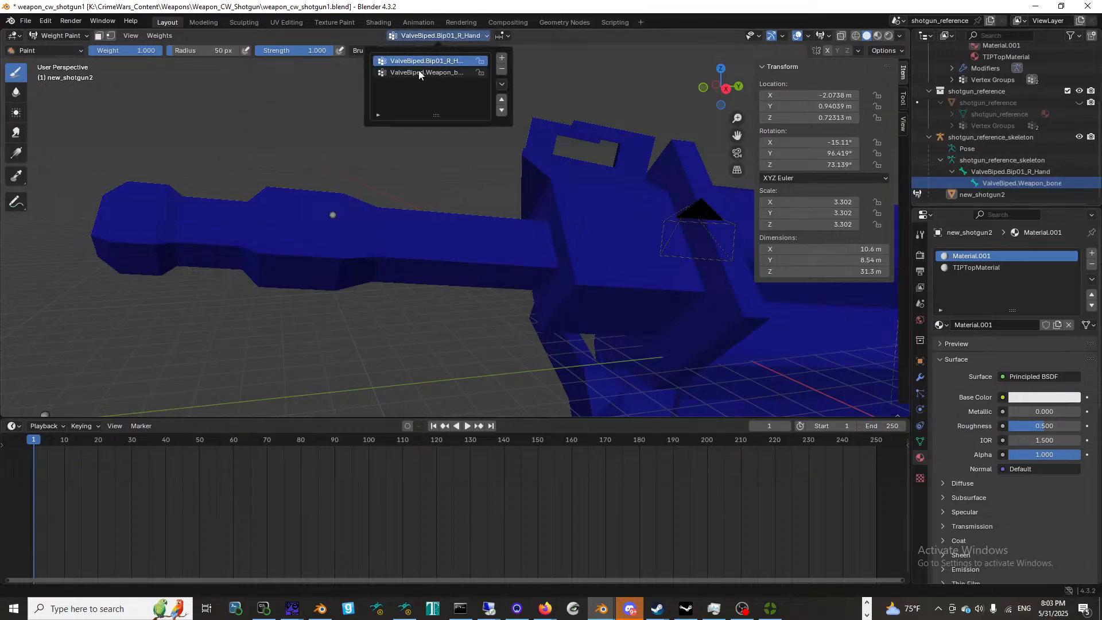
# Paint weight 1.000 along the shotgun's narrow end section for the ValveBiped.Bip01_R_Hand group.
pyautogui.moveTo(429, 94); pyautogui.dragTo(406, 155, button='middle')
pyautogui.moveTo(344, 222)
pyautogui.mouseDown()
pyautogui.moveTo(357, 236)
pyautogui.moveTo(373, 220)
pyautogui.moveTo(287, 235)
pyautogui.moveTo(195, 229)
pyautogui.moveTo(213, 247)
pyautogui.moveTo(190, 241)
pyautogui.moveTo(233, 266)
pyautogui.moveTo(378, 255)
pyautogui.mouseUp()
pyautogui.moveTo(272, 248); pyautogui.dragTo(403, 239, button='middle')
pyautogui.moveTo(637, 267); pyautogui.dragTo(601, 285)
pyautogui.moveTo(484, 276); pyautogui.dragTo(407, 237, button='middle')
pyautogui.moveTo(378, 233)
pyautogui.mouseDown()
pyautogui.moveTo(390, 252)
pyautogui.moveTo(336, 218)
pyautogui.moveTo(381, 216)
pyautogui.moveTo(472, 249)
pyautogui.mouseUp()
# Make ValveBiped.Weapon_bone the active vertex group and paint weight 1.000 over the same narrow section.
pyautogui.click(440, 37)
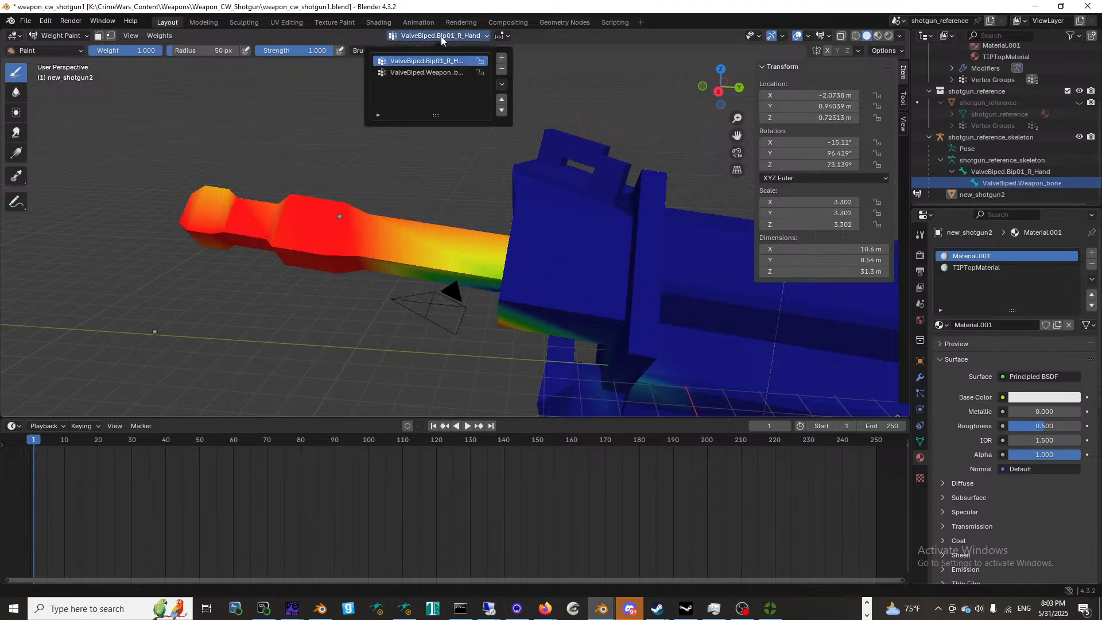
pyautogui.click(426, 76)
pyautogui.moveTo(344, 233)
pyautogui.mouseDown()
pyautogui.moveTo(276, 217)
pyautogui.moveTo(327, 248)
pyautogui.mouseUp()
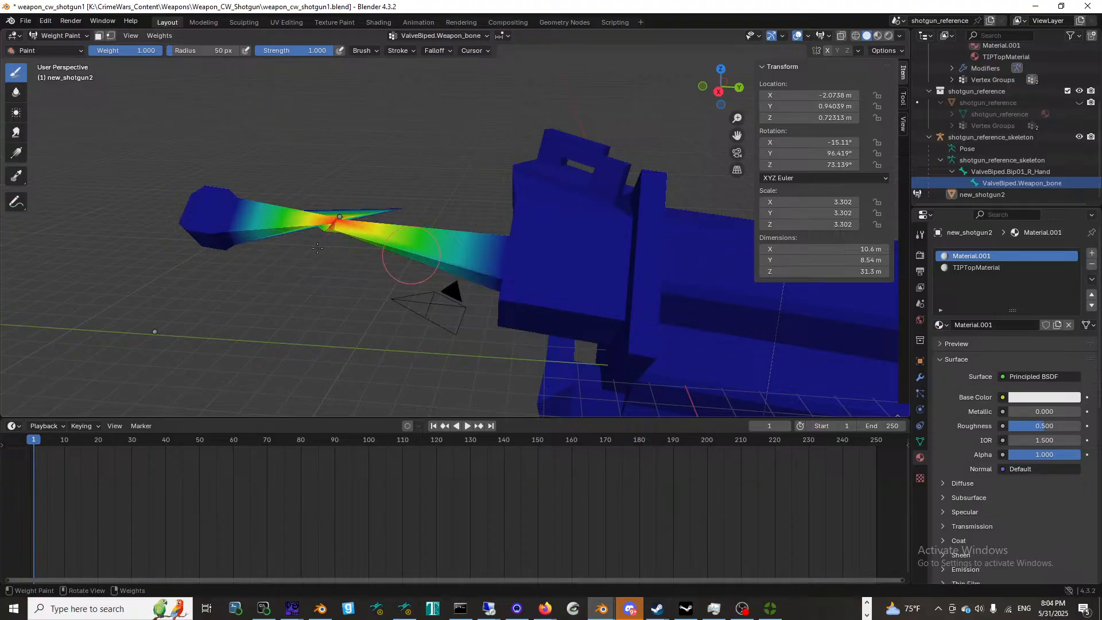
pyautogui.moveTo(290, 212)
pyautogui.mouseDown()
pyautogui.moveTo(209, 218)
pyautogui.moveTo(522, 253)
pyautogui.moveTo(553, 270)
pyautogui.moveTo(510, 245)
pyautogui.mouseUp()
# Undo the weight strokes of both bone groups back to Object Mode.
pyautogui.hotkey('ctrl', 'z')
pyautogui.hotkey('ctrl', 'z')
pyautogui.hotkey('ctrl', 'z')
pyautogui.hotkey('ctrl', 'z')
pyautogui.hotkey('ctrl', 'z')
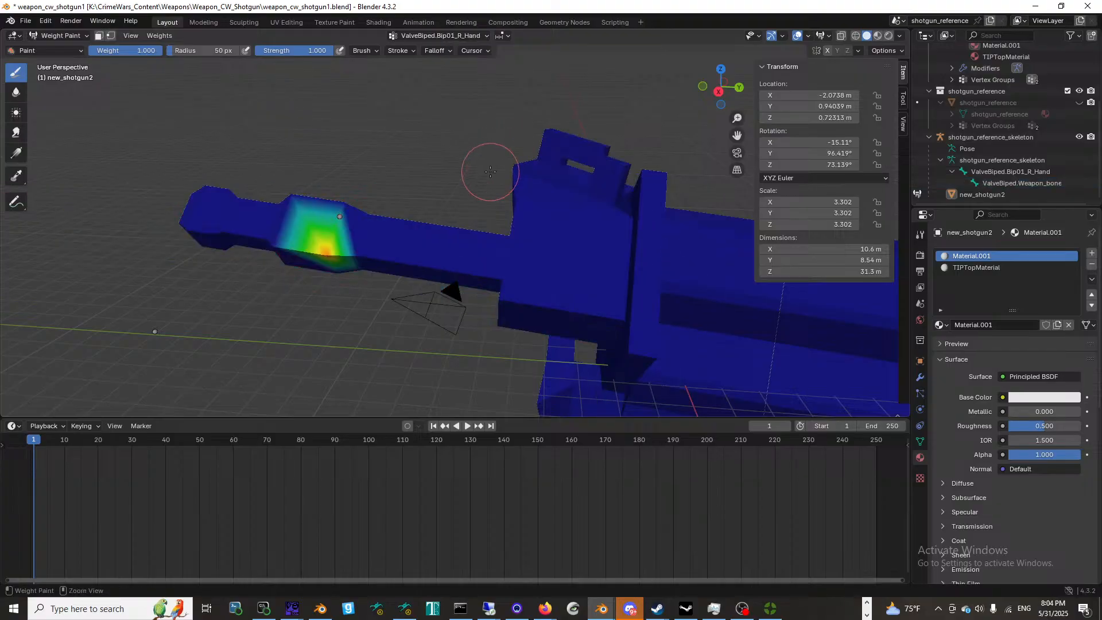
pyautogui.moveTo(490, 171); pyautogui.dragTo(390, 244, button='middle')
pyautogui.moveTo(318, 239); pyautogui.dragTo(363, 218, button='middle')
# Try moving shotgun_reference_skeleton in Object Mode once more and undo the move.
pyautogui.click(363, 219)
pyautogui.press('g')
pyautogui.click(324, 165)
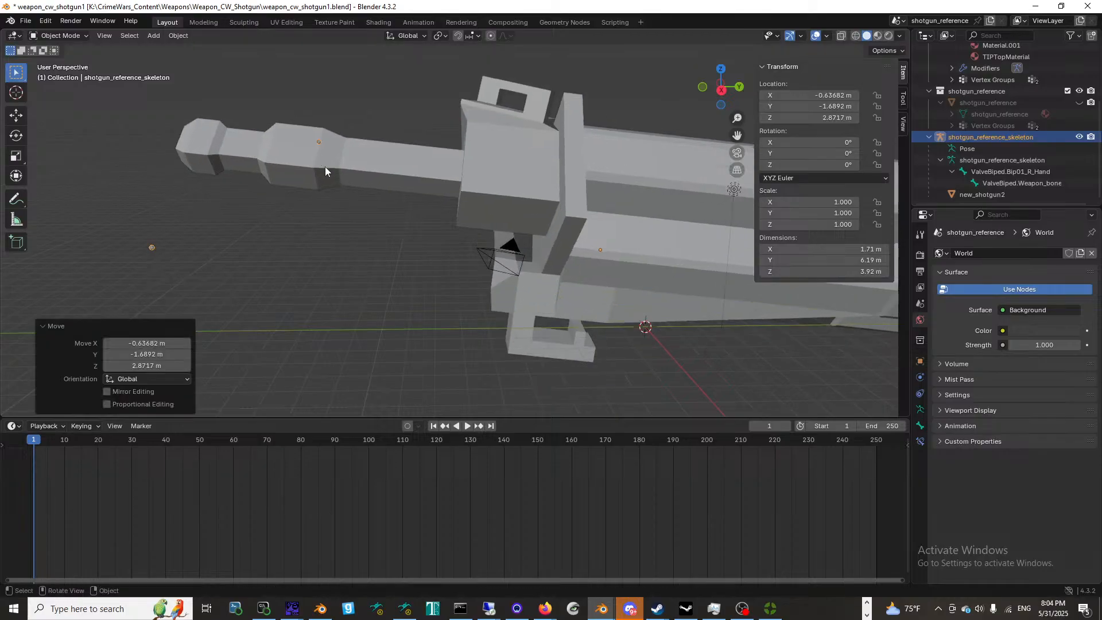
pyautogui.hotkey('ctrl', 'z')
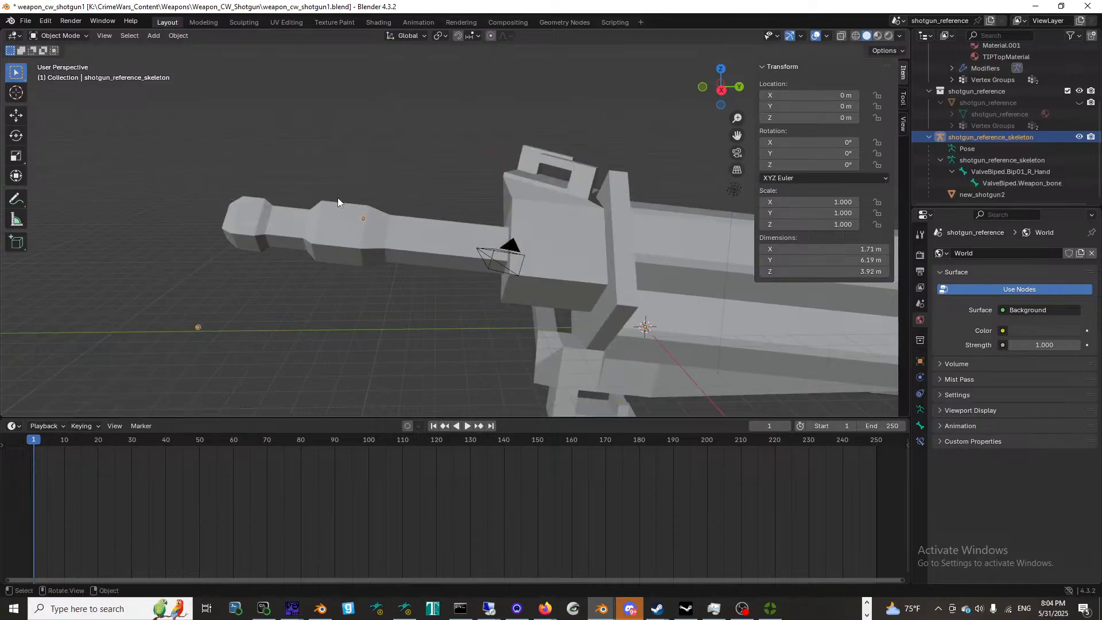
# Select new_shotgun2 and switch it to Weight Paint mode.
pyautogui.click(70, 38)
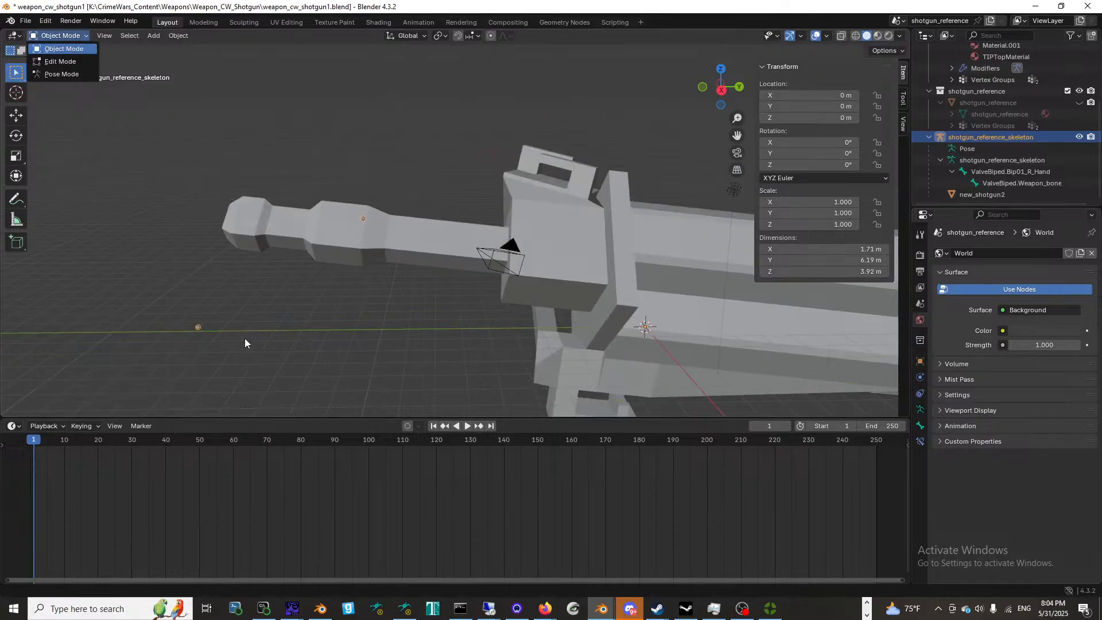
pyautogui.click(297, 225)
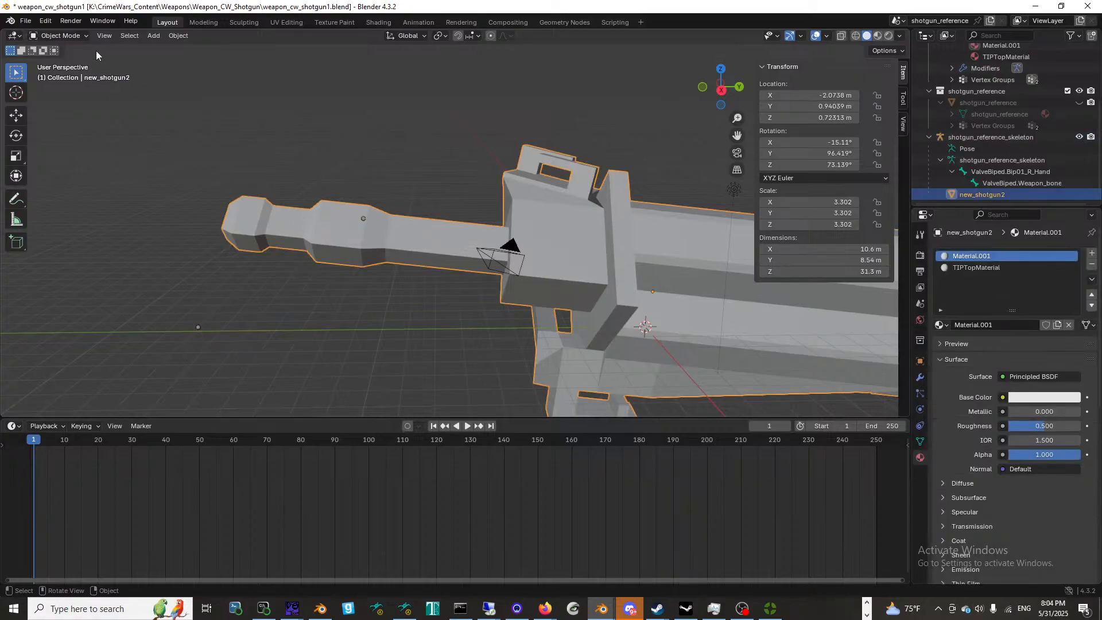
pyautogui.click(60, 35)
pyautogui.click(78, 103)
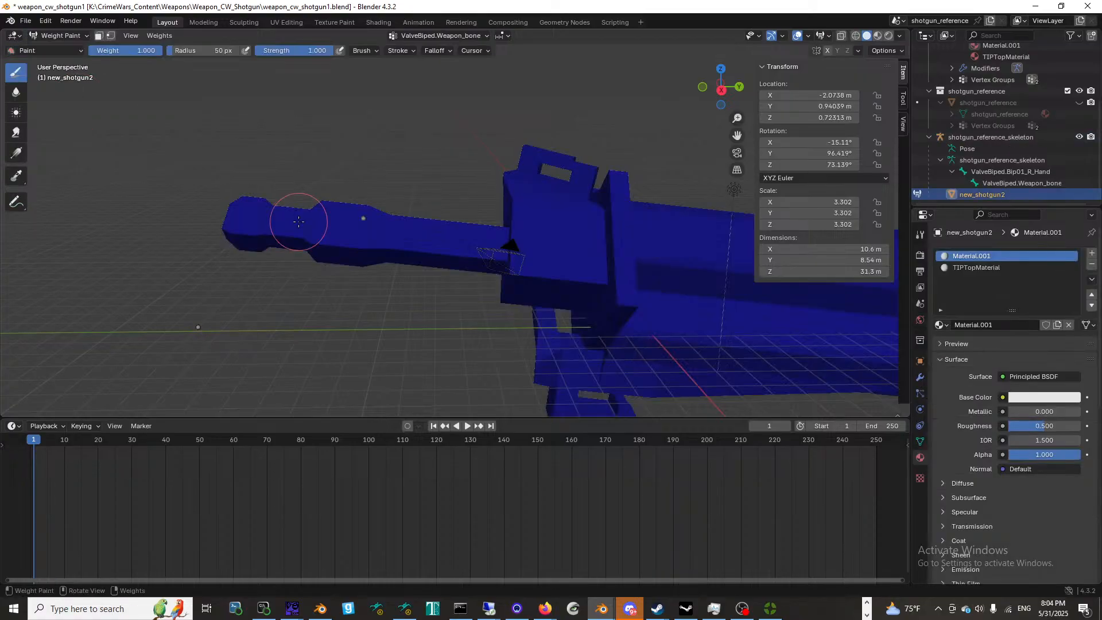
pyautogui.scroll(2, 367, 246)
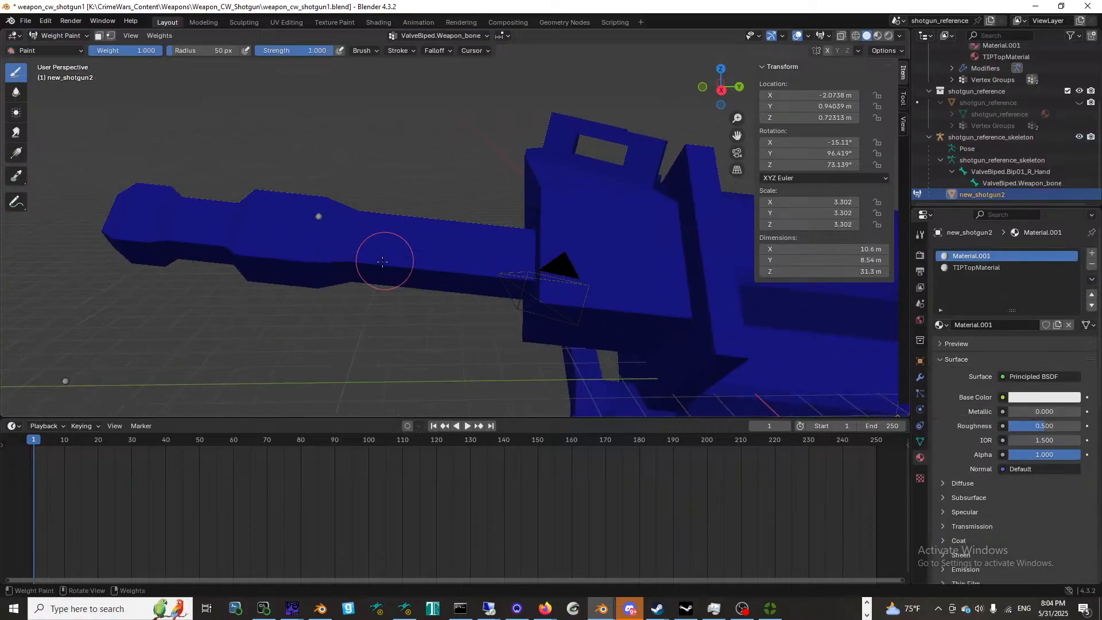
pyautogui.click(475, 38)
pyautogui.click(69, 52)
pyautogui.click(68, 50)
pyautogui.click(68, 51)
pyautogui.click(67, 51)
pyautogui.click(76, 39)
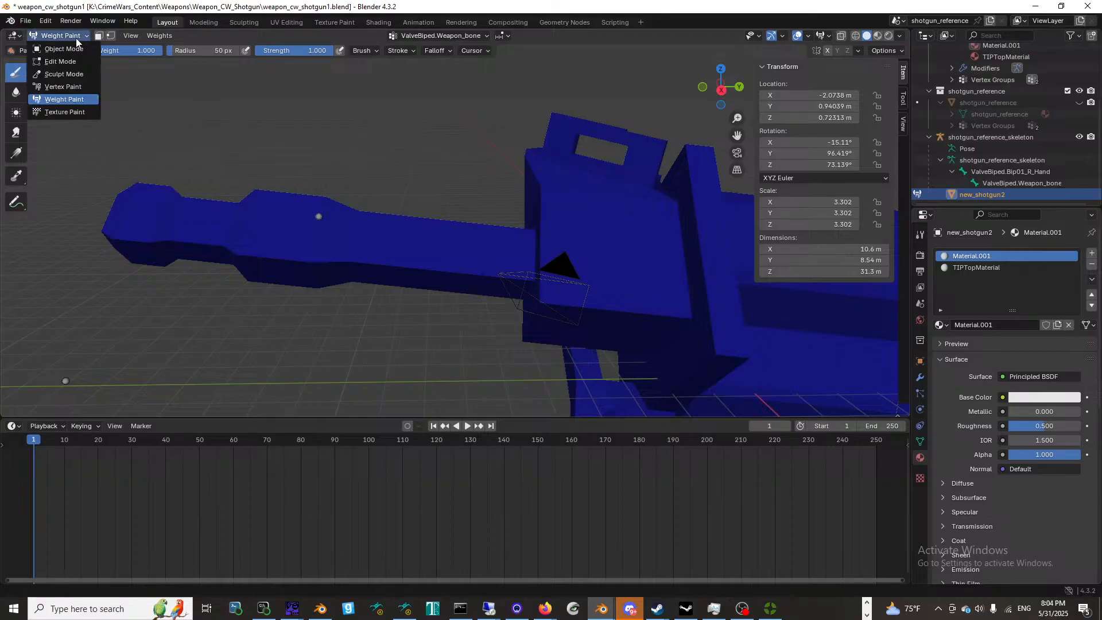
# Assign new_shotgun2's weights from the bone envelopes.
pyautogui.click(160, 36)
pyautogui.click(160, 37)
pyautogui.click(158, 36)
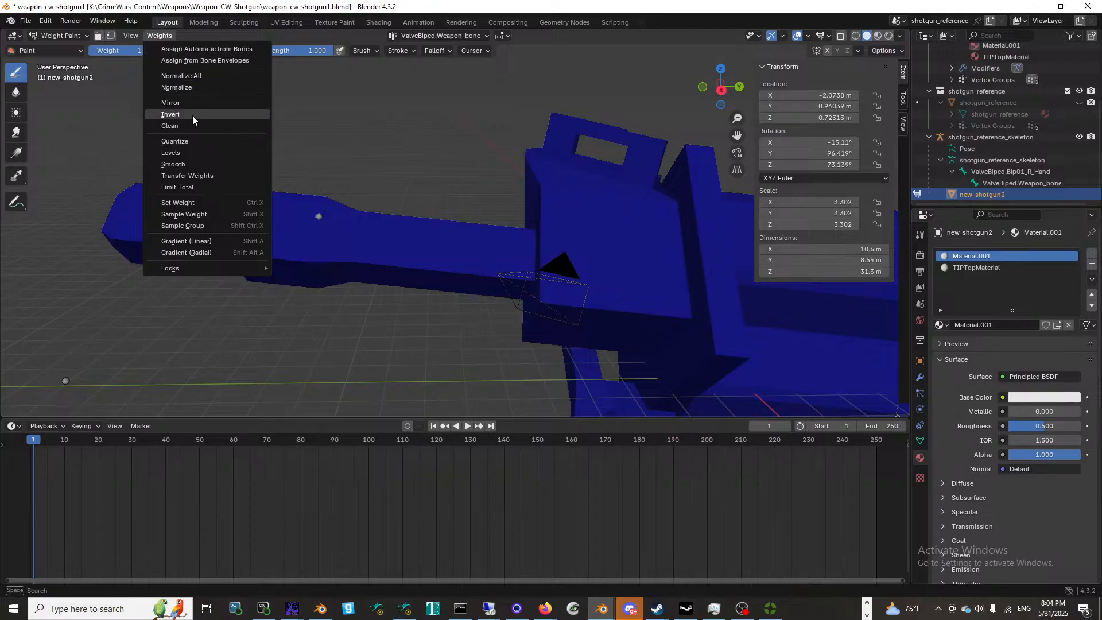
pyautogui.click(194, 50)
pyautogui.click(159, 36)
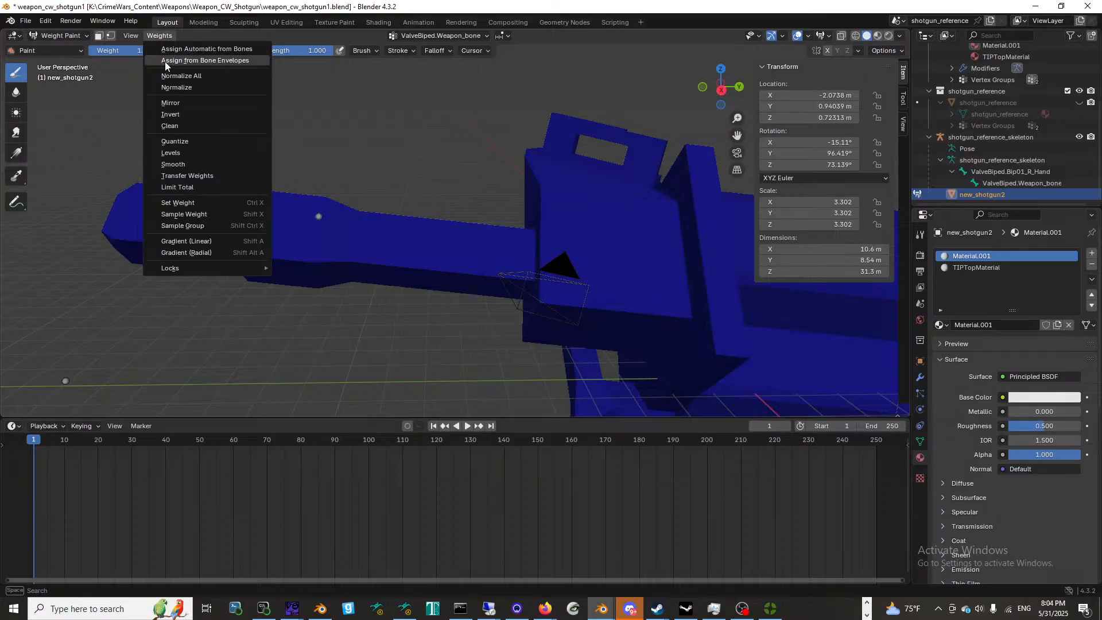
pyautogui.click(160, 59)
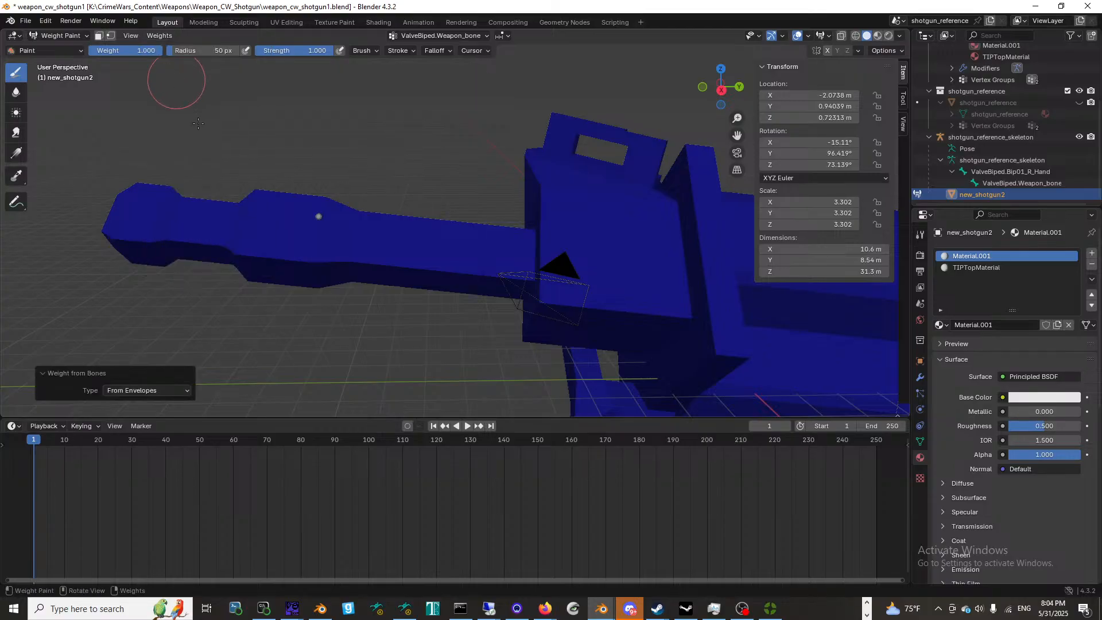
# Set the whole mesh to weight 1.000 for ValveBiped.Weapon_bone, inspect it and undo the fill.
pyautogui.click(158, 36)
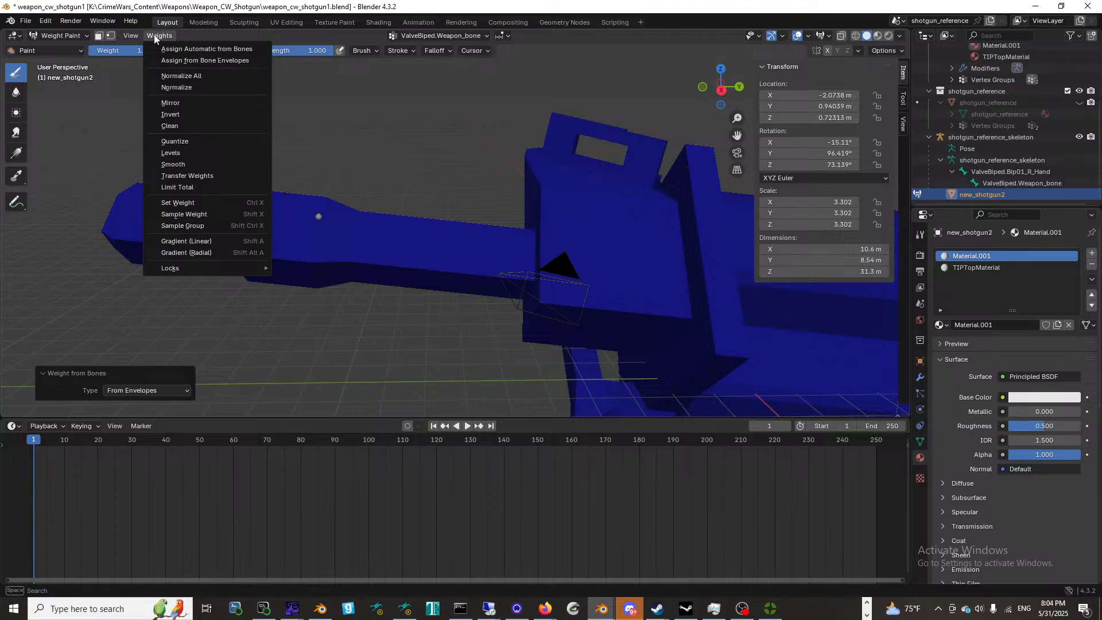
pyautogui.click(218, 201)
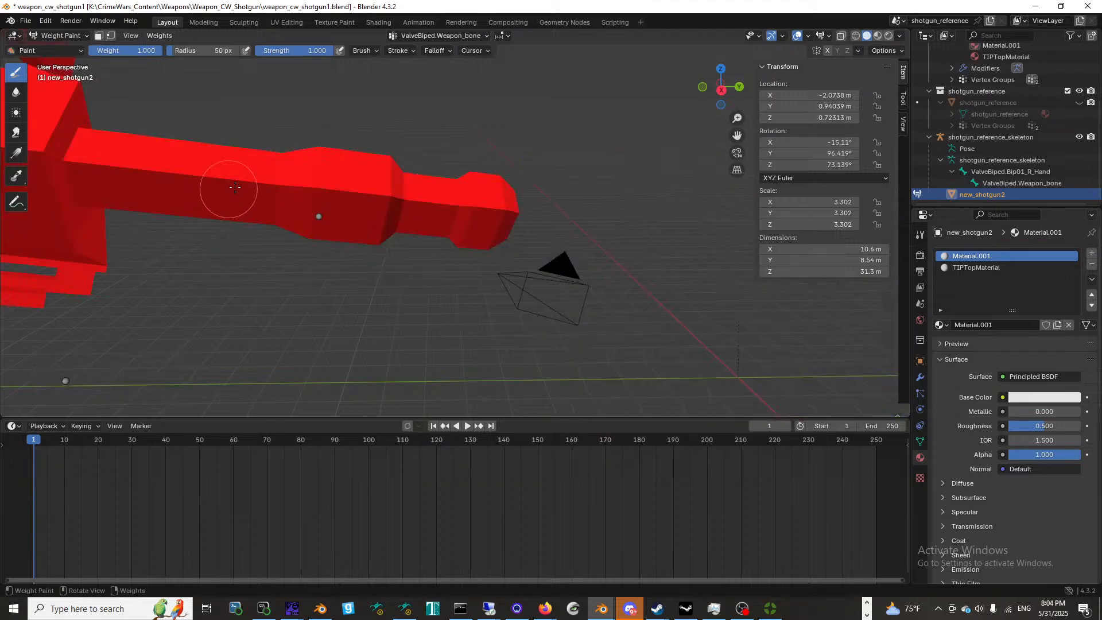
pyautogui.scroll(-4, 289, 191)
pyautogui.scroll(-3, 295, 191)
pyautogui.scroll(5, 308, 161)
pyautogui.moveTo(308, 160)
pyautogui.mouseDown(button='middle')
pyautogui.moveTo(361, 166)
pyautogui.moveTo(247, 165)
pyautogui.moveTo(310, 168)
pyautogui.moveTo(293, 171)
pyautogui.mouseUp(button='middle')
pyautogui.scroll(1, 294, 171)
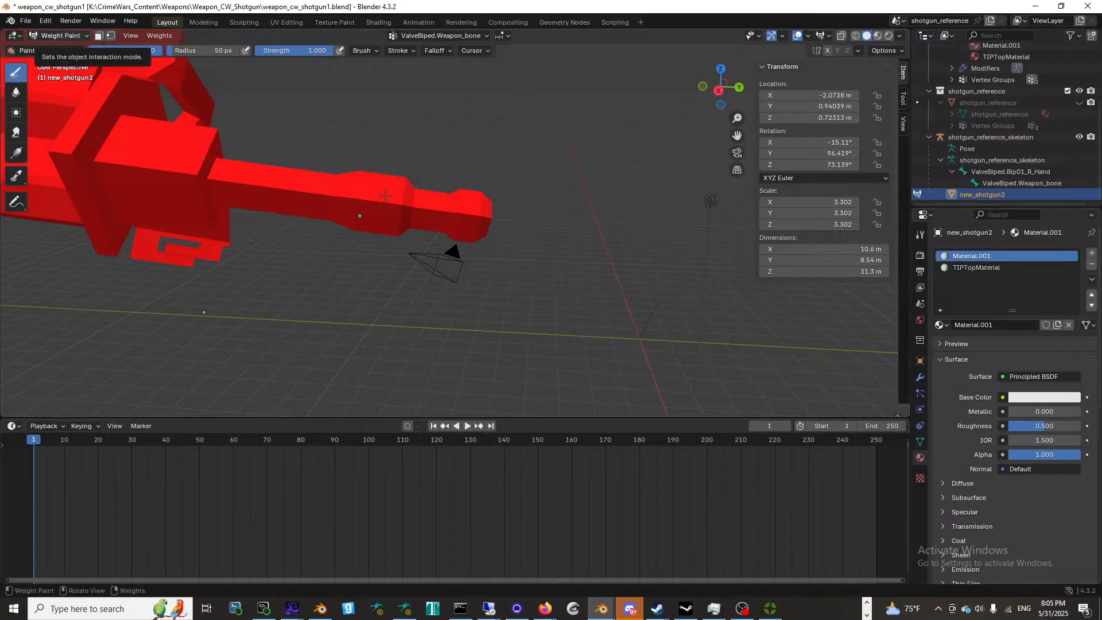
pyautogui.hotkey('ctrl', 'z')
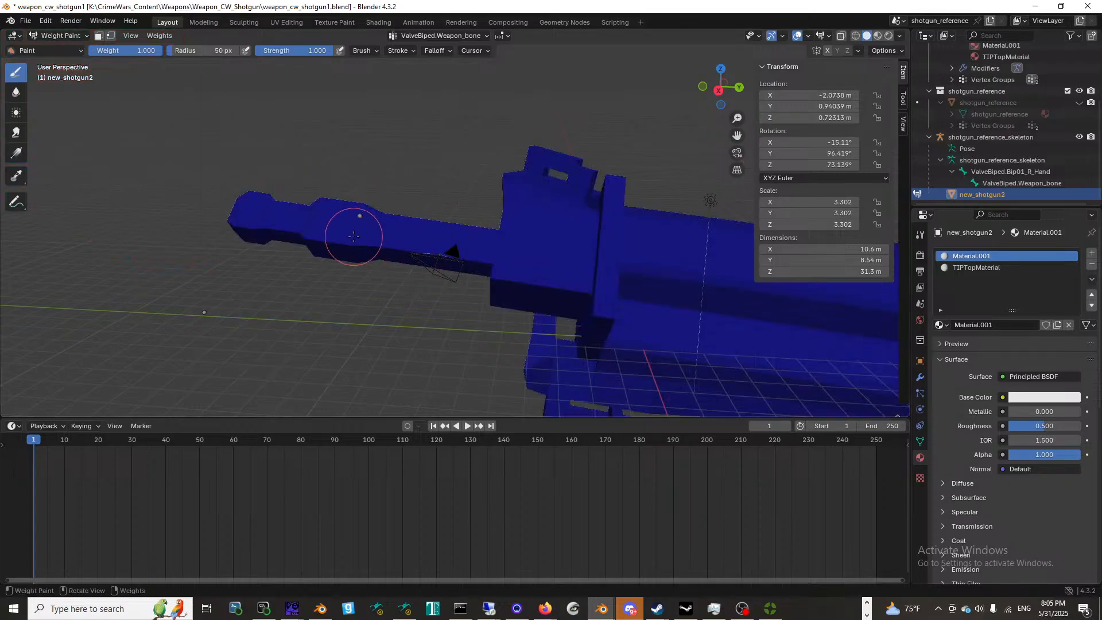
# Brush weight 1.000 for ValveBiped.Weapon_bone over the shotgun's narrow end and body from several sides.
pyautogui.moveTo(336, 226)
pyautogui.mouseDown()
pyautogui.moveTo(270, 233)
pyautogui.moveTo(587, 262)
pyautogui.moveTo(585, 386)
pyautogui.moveTo(603, 332)
pyautogui.moveTo(582, 245)
pyautogui.mouseUp()
pyautogui.scroll(-4, 583, 245)
pyautogui.hotkey('ctrl', 'z')
pyautogui.hotkey('ctrl', 'z')
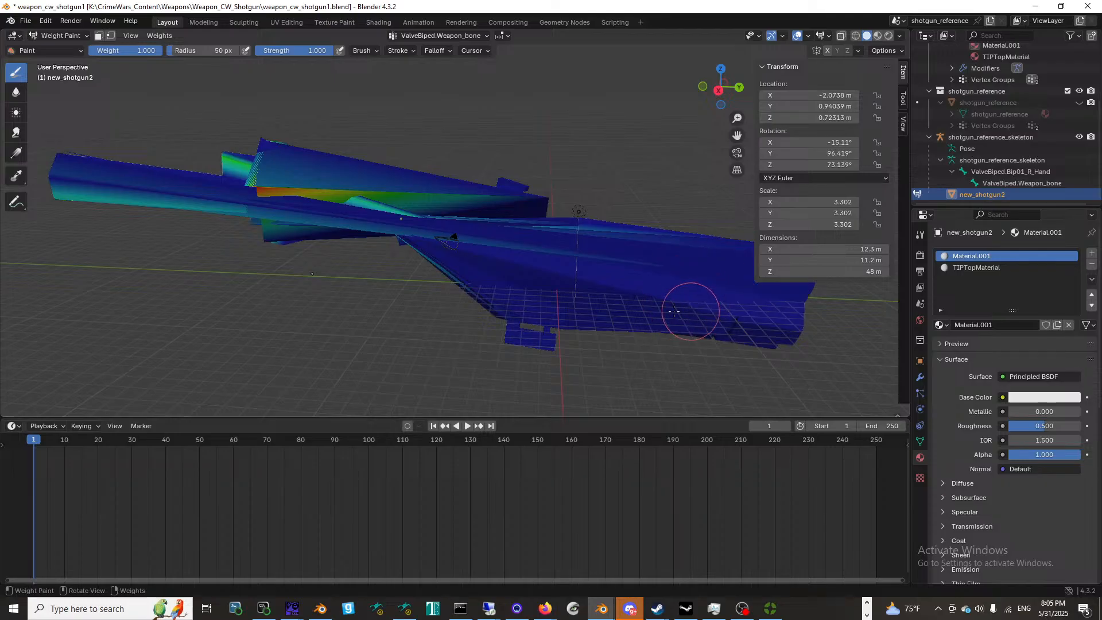
pyautogui.moveTo(694, 309); pyautogui.dragTo(590, 340, button='middle')
pyautogui.moveTo(590, 340)
pyautogui.mouseDown()
pyautogui.moveTo(561, 381)
pyautogui.moveTo(536, 356)
pyautogui.moveTo(530, 335)
pyautogui.moveTo(604, 317)
pyautogui.moveTo(539, 352)
pyautogui.moveTo(610, 339)
pyautogui.moveTo(539, 263)
pyautogui.mouseUp()
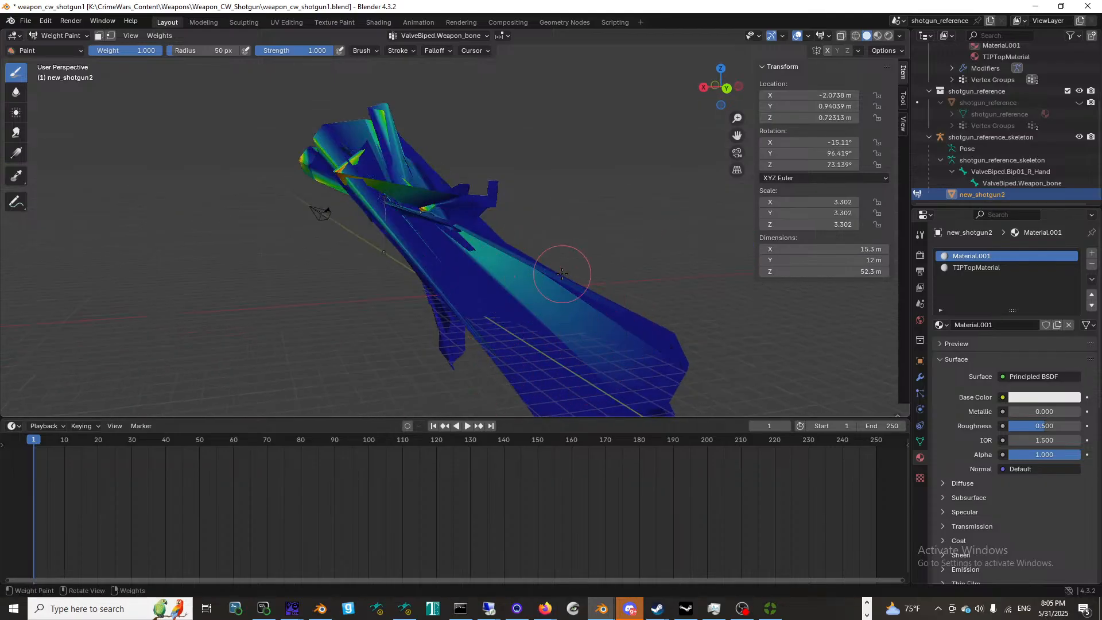
pyautogui.moveTo(539, 264); pyautogui.dragTo(645, 267, button='middle')
pyautogui.moveTo(645, 266)
pyautogui.mouseDown()
pyautogui.moveTo(591, 321)
pyautogui.moveTo(476, 330)
pyautogui.moveTo(442, 295)
pyautogui.moveTo(614, 240)
pyautogui.mouseUp()
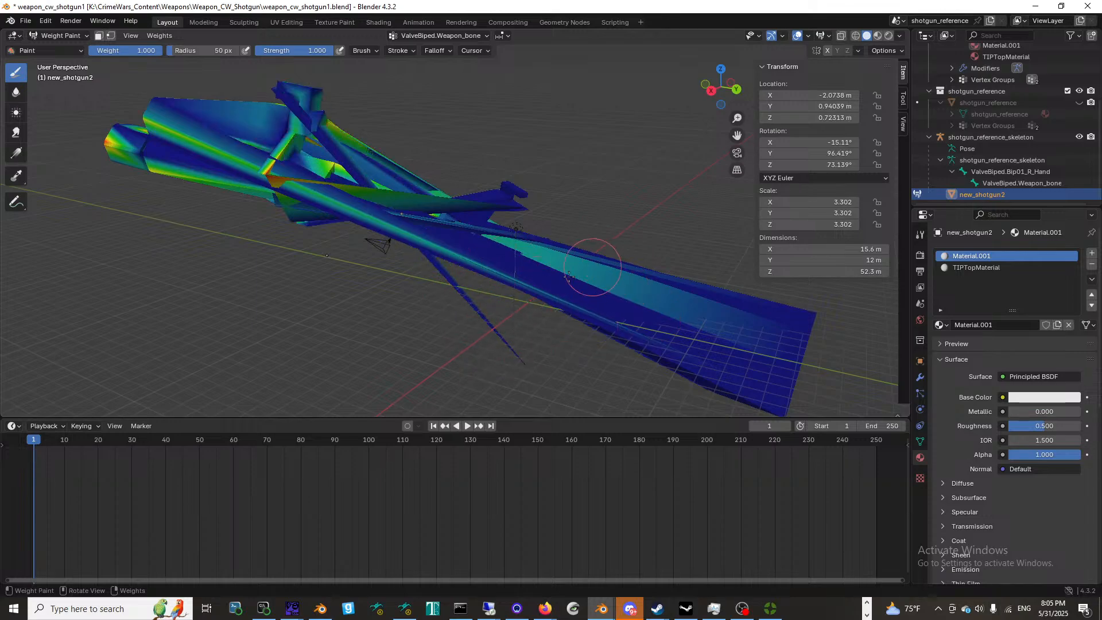
pyautogui.moveTo(737, 328); pyautogui.dragTo(488, 270, button='middle')
pyautogui.moveTo(292, 269); pyautogui.dragTo(277, 310, button='middle')
pyautogui.moveTo(498, 254); pyautogui.dragTo(512, 249, button='middle')
pyautogui.moveTo(459, 213); pyautogui.dragTo(378, 205)
pyautogui.moveTo(379, 205)
pyautogui.mouseDown(button='middle')
pyautogui.moveTo(534, 230)
pyautogui.moveTo(611, 215)
pyautogui.mouseUp(button='middle')
# Undo the ValveBiped.Weapon_bone brush strokes and bring new_shotgun2 back to Object Mode.
pyautogui.hotkey('ctrl', 'z')
pyautogui.hotkey('ctrl', 'z')
pyautogui.hotkey('ctrl', 'z')
pyautogui.hotkey('ctrl', 'z')
pyautogui.hotkey('ctrl', 'z')
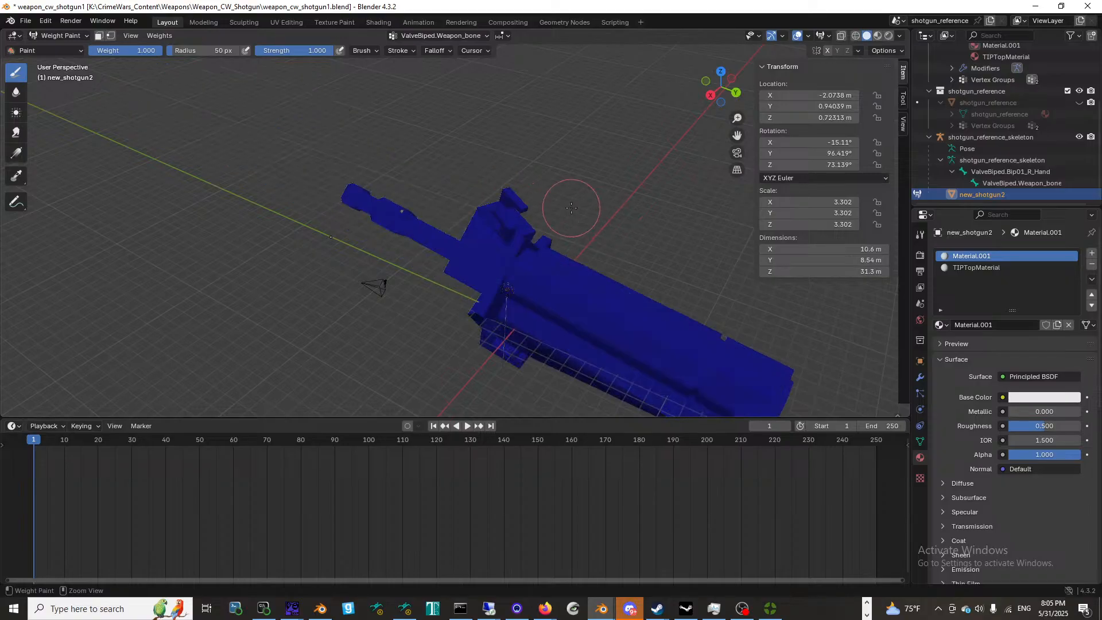
pyautogui.hotkey('ctrl', 'z')
pyautogui.moveTo(545, 226)
pyautogui.mouseDown(button='middle')
pyautogui.moveTo(573, 237)
pyautogui.moveTo(600, 229)
pyautogui.mouseUp(button='middle')
pyautogui.scroll(4, 402, 232)
pyautogui.moveTo(402, 232)
pyautogui.mouseDown(button='middle')
pyautogui.moveTo(389, 197)
pyautogui.moveTo(414, 215)
pyautogui.mouseUp(button='middle')
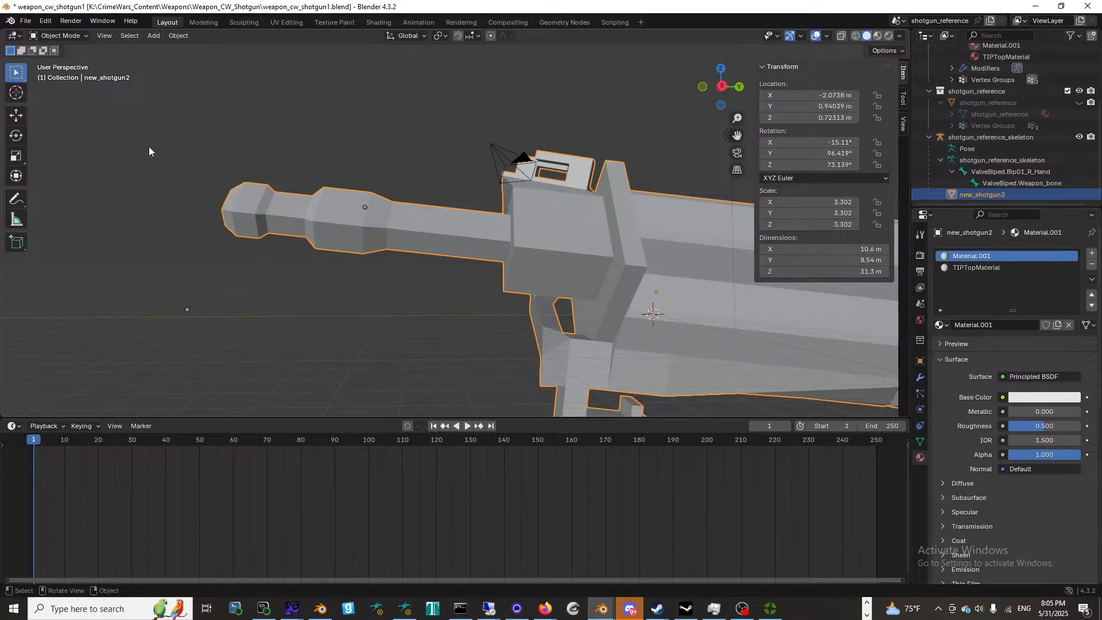
# Examine new_shotgun2's modifiers and its placement relative to the shotgun_reference_skeleton in the scene hierarchy.
pyautogui.click(61, 36)
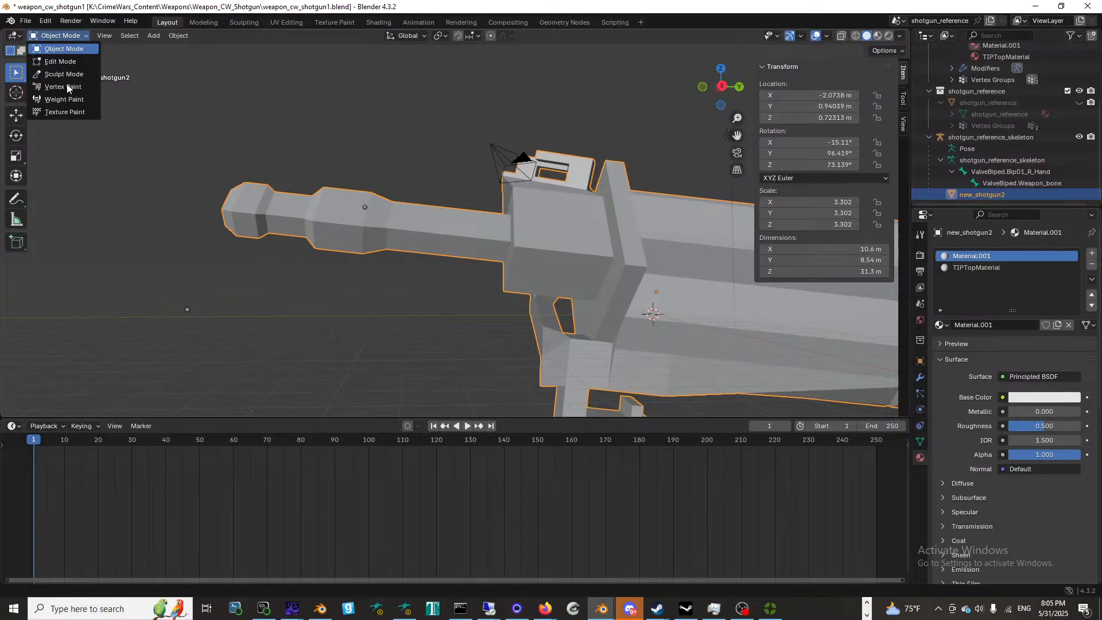
pyautogui.press('Escape')
pyautogui.click(77, 38)
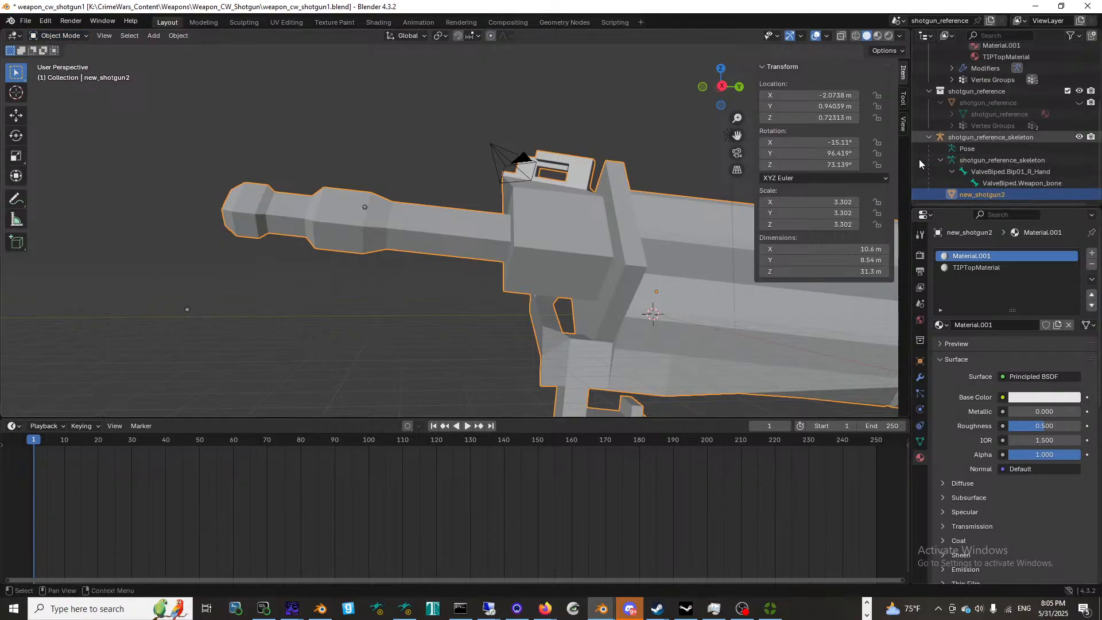
pyautogui.scroll(-3, 605, 276)
pyautogui.scroll(3, 606, 276)
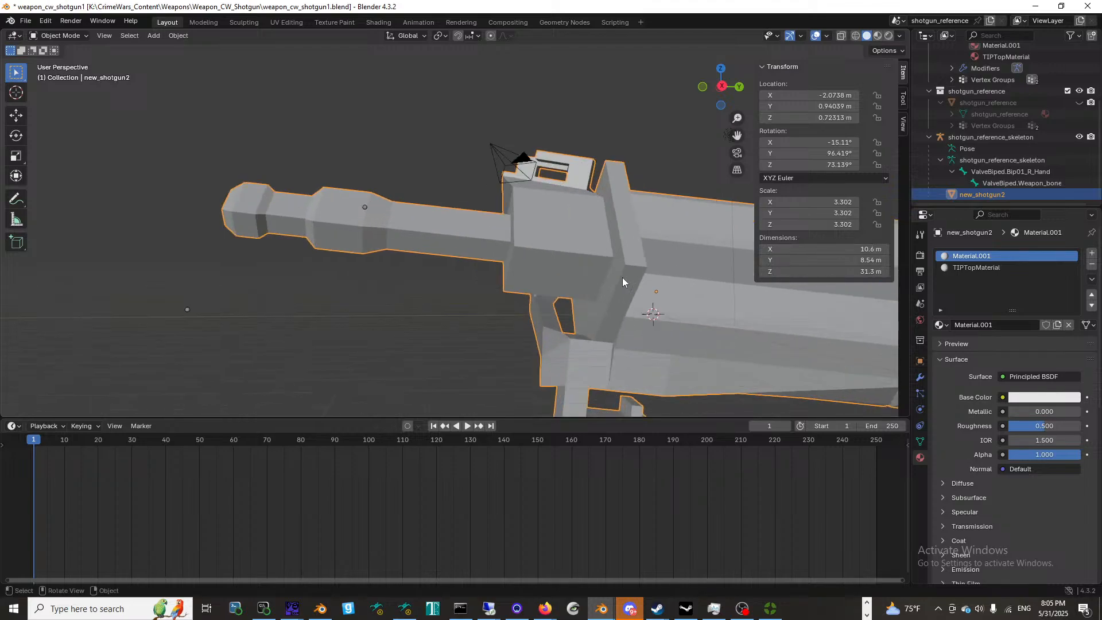
pyautogui.scroll(2, 994, 164)
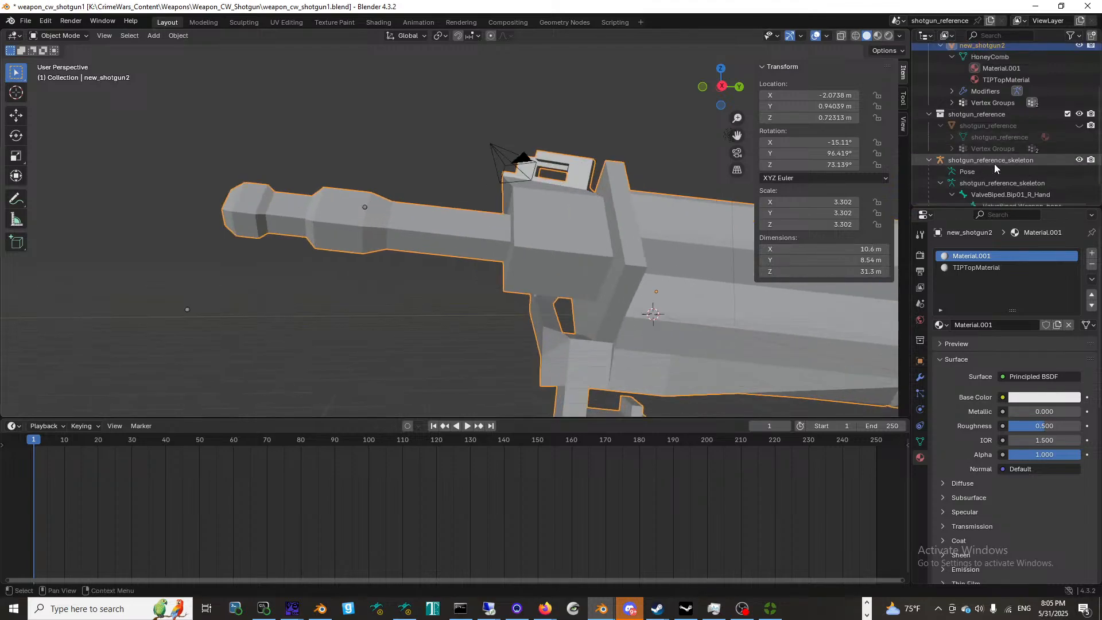
pyautogui.scroll(4, 994, 164)
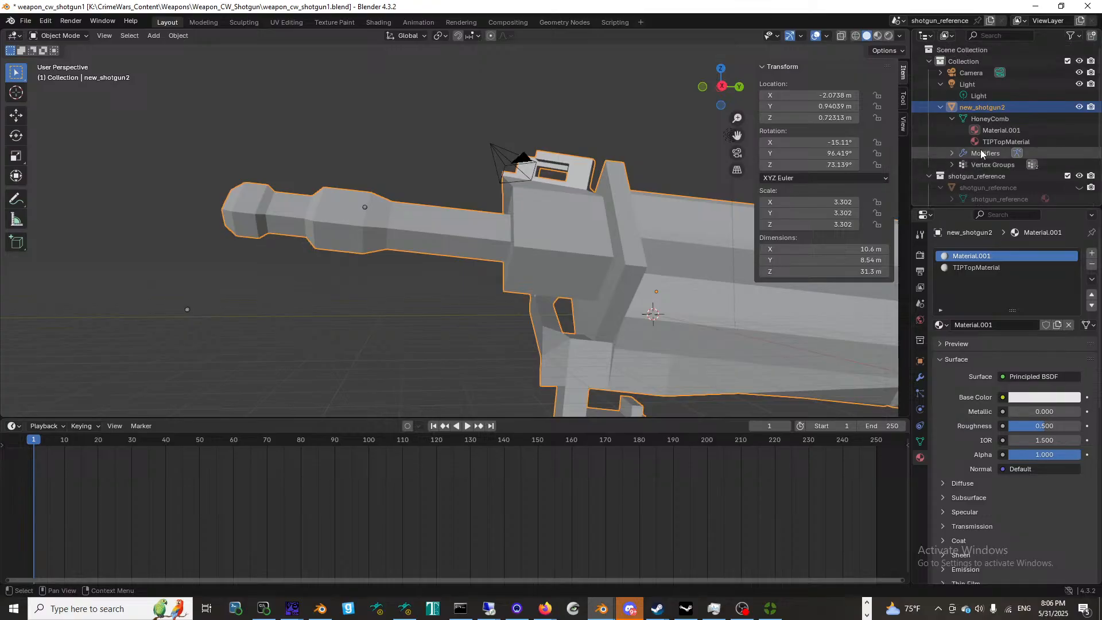
pyautogui.click(951, 153)
pyautogui.click(952, 154)
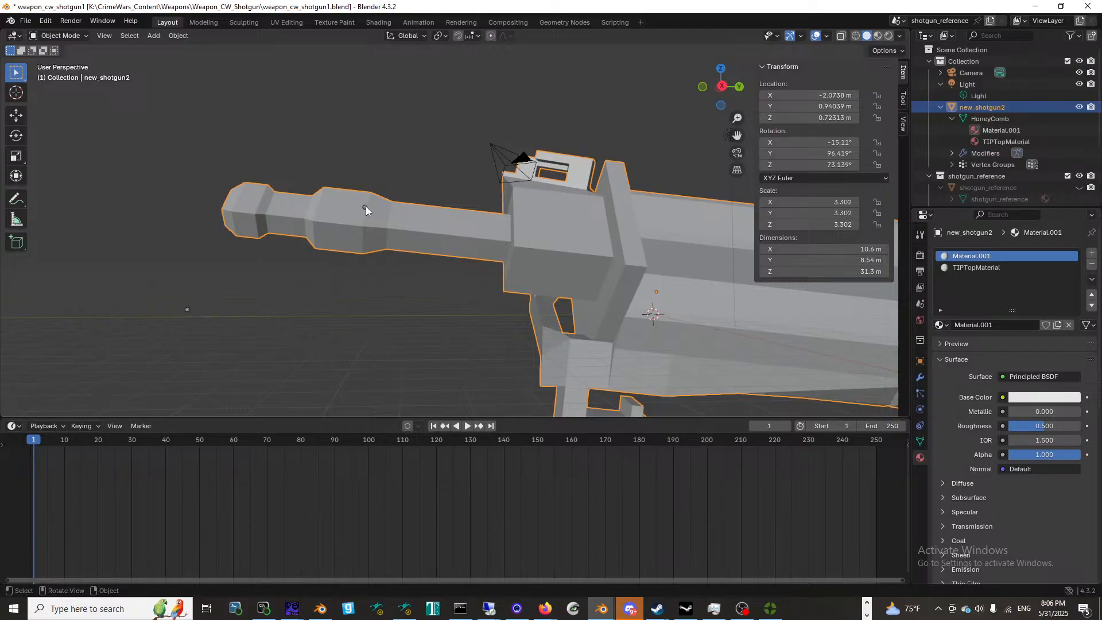
# Try a vertex paint stroke along new_shotgun2's narrow end, and undo it back to Object Mode.
pyautogui.scroll(2, 370, 234)
pyautogui.click(80, 36)
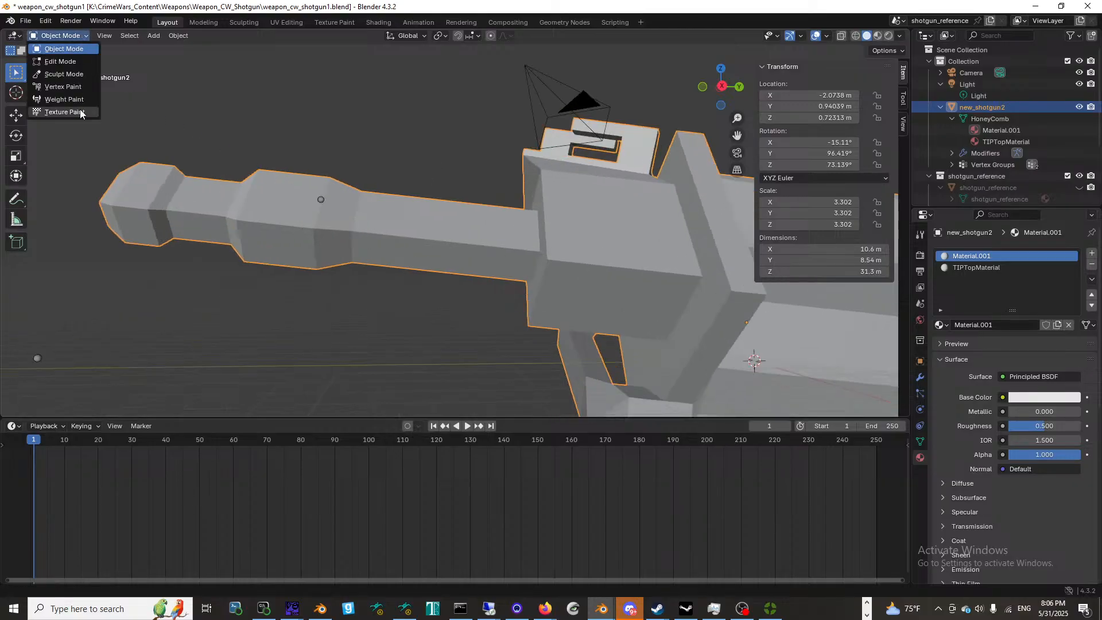
pyautogui.click(80, 86)
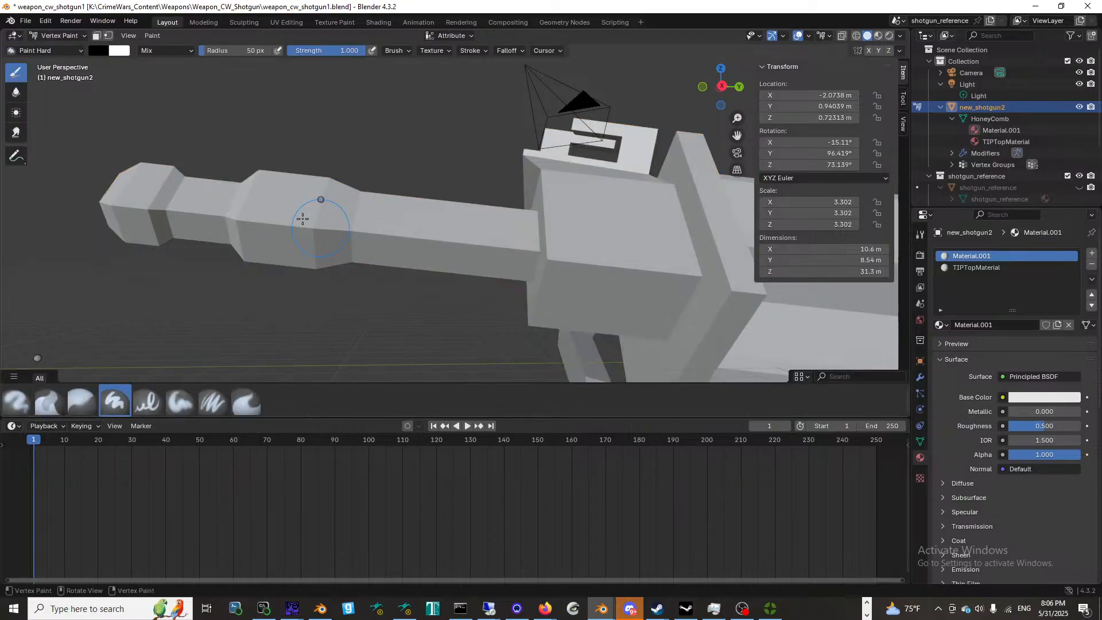
pyautogui.moveTo(295, 209)
pyautogui.mouseDown()
pyautogui.moveTo(316, 252)
pyautogui.moveTo(446, 252)
pyautogui.moveTo(542, 206)
pyautogui.moveTo(641, 253)
pyautogui.moveTo(551, 235)
pyautogui.mouseUp()
pyautogui.hotkey('ctrl', 'z')
pyautogui.hotkey('ctrl', 'z')
# Brush weight 1.000 for ValveBiped.Weapon_bone along the shotgun's narrow end and body, and undo the strokes.
pyautogui.click(72, 36)
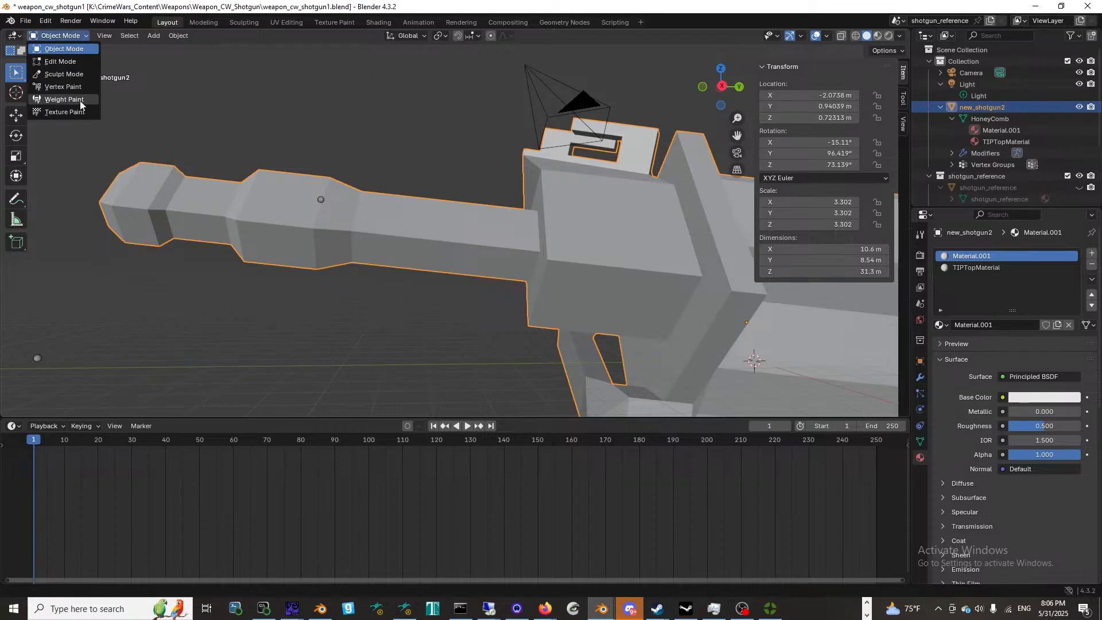
pyautogui.click(65, 100)
pyautogui.click(81, 36)
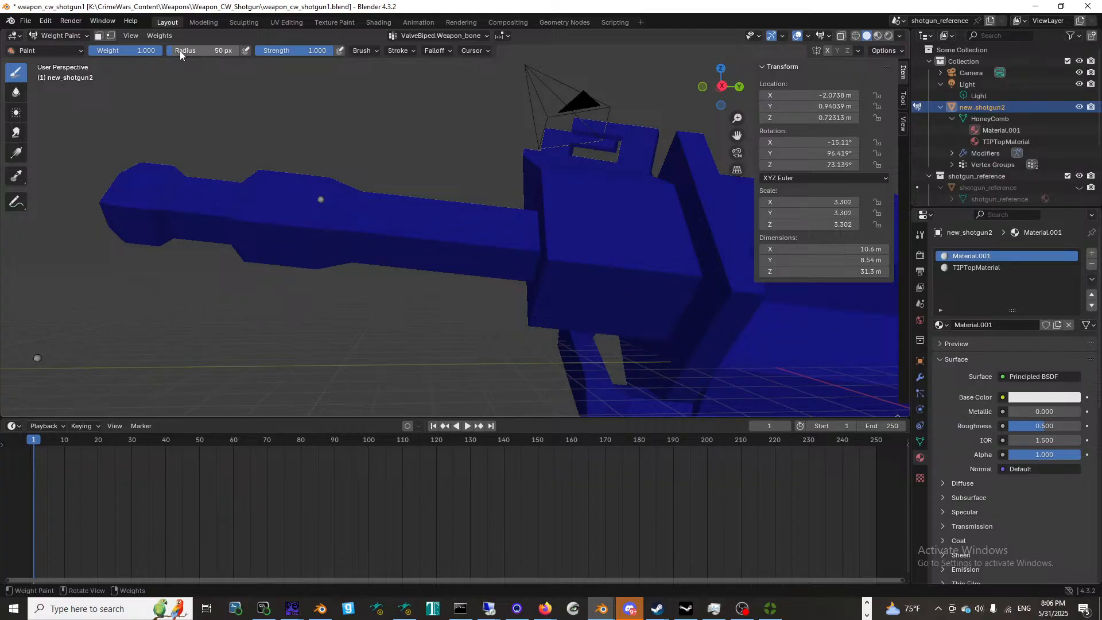
pyautogui.click(424, 36)
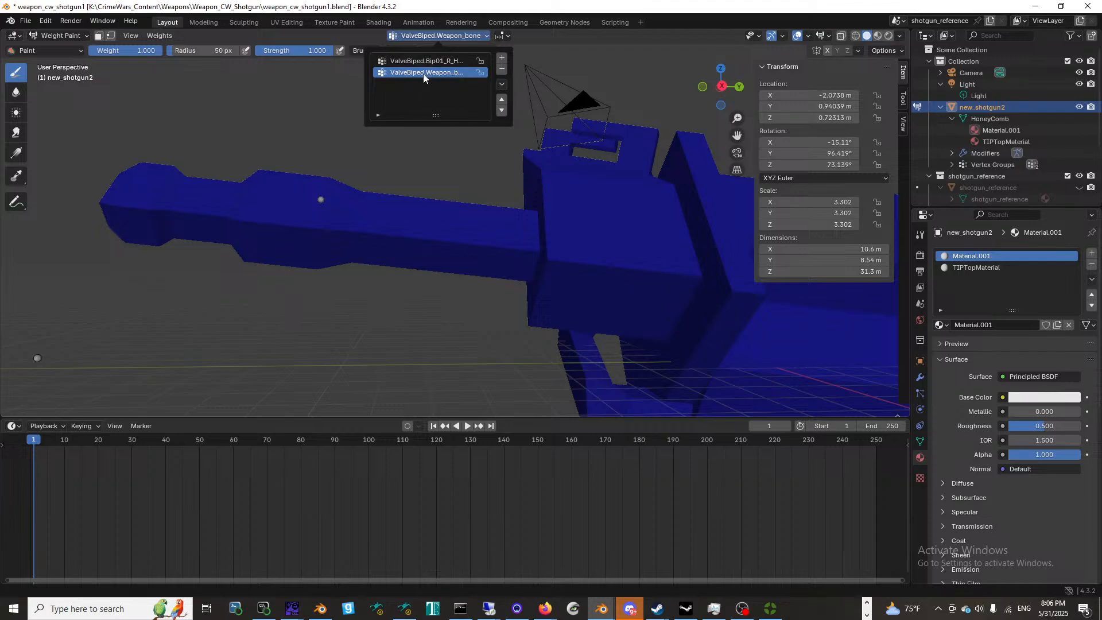
pyautogui.moveTo(290, 209); pyautogui.dragTo(346, 212)
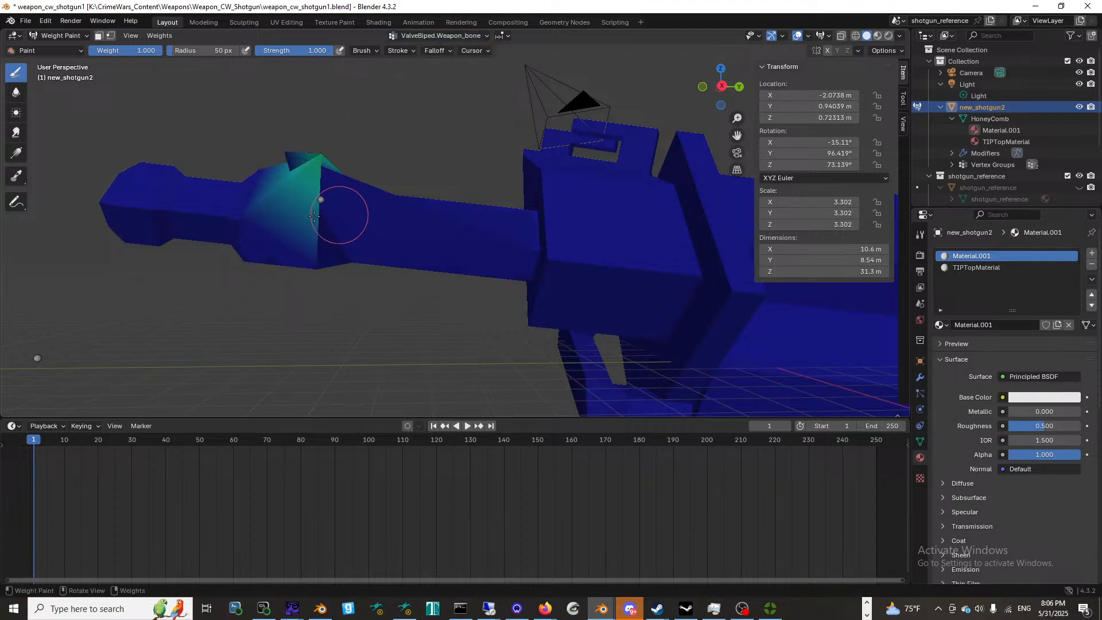
pyautogui.moveTo(424, 211)
pyautogui.mouseDown()
pyautogui.moveTo(413, 253)
pyautogui.moveTo(184, 229)
pyautogui.moveTo(276, 222)
pyautogui.moveTo(161, 220)
pyautogui.mouseUp()
pyautogui.moveTo(287, 246); pyautogui.dragTo(554, 240, button='middle')
pyautogui.moveTo(604, 274)
pyautogui.mouseDown(button='middle')
pyautogui.moveTo(448, 254)
pyautogui.moveTo(420, 267)
pyautogui.moveTo(445, 257)
pyautogui.mouseUp(button='middle')
pyautogui.hotkey('ctrl', 'z')
pyautogui.hotkey('ctrl', 'z')
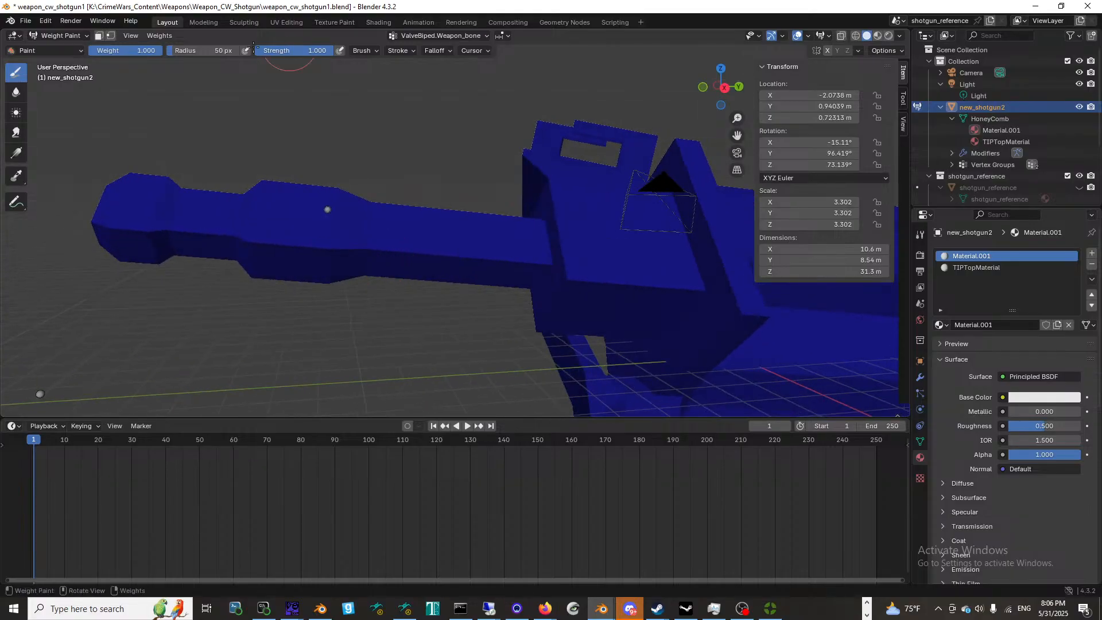
# Brush weight 1.000 for ValveBiped.Bip01_R_Hand over the shotgun's body and narrow end from several sides.
pyautogui.click(401, 36)
pyautogui.click(404, 62)
pyautogui.moveTo(325, 122); pyautogui.dragTo(477, 261, button='middle')
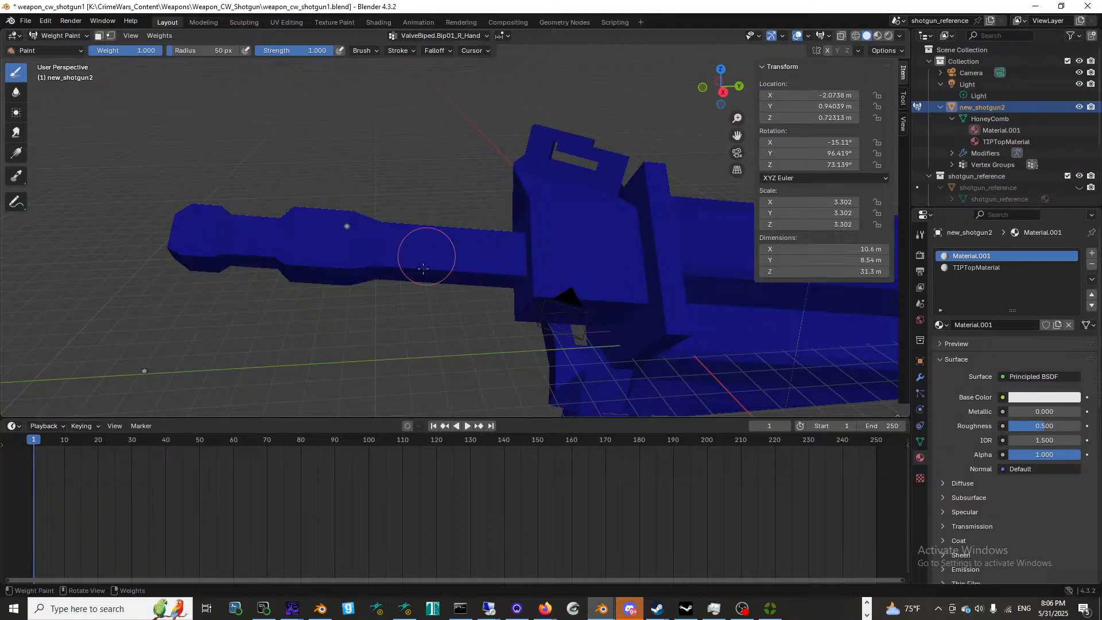
pyautogui.click(621, 286)
pyautogui.moveTo(621, 286); pyautogui.dragTo(594, 254, button='middle')
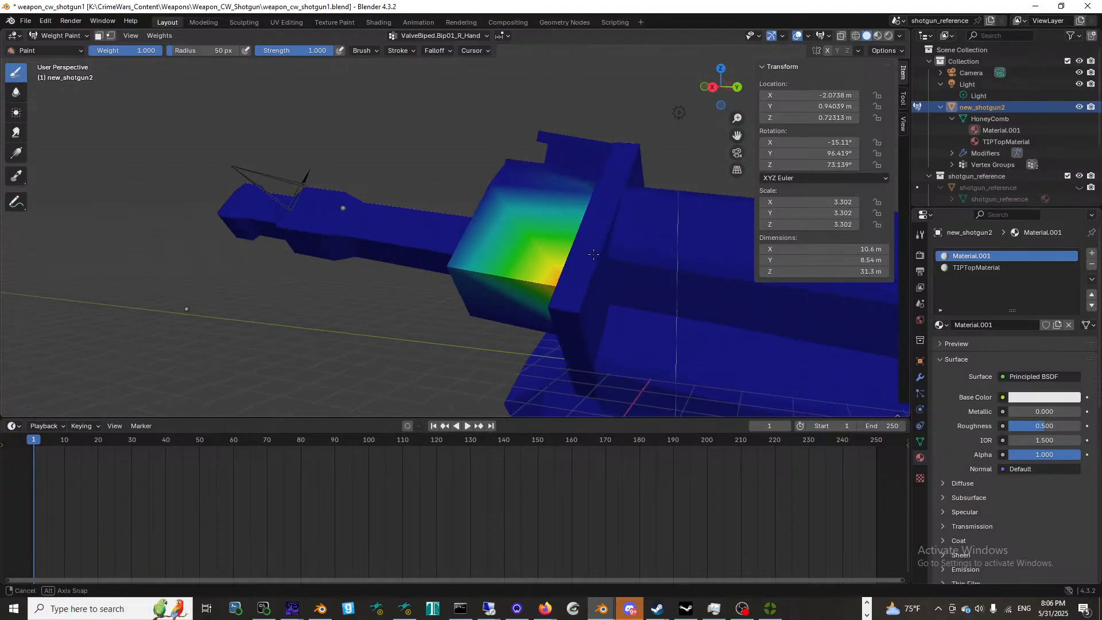
pyautogui.moveTo(380, 236)
pyautogui.mouseDown()
pyautogui.moveTo(269, 245)
pyautogui.moveTo(230, 208)
pyautogui.moveTo(307, 198)
pyautogui.mouseUp()
pyautogui.moveTo(307, 198); pyautogui.dragTo(327, 192, button='middle')
pyautogui.moveTo(324, 201)
pyautogui.mouseDown()
pyautogui.moveTo(390, 213)
pyautogui.moveTo(321, 220)
pyautogui.mouseUp()
pyautogui.moveTo(333, 220)
pyautogui.mouseDown(button='middle')
pyautogui.moveTo(425, 184)
pyautogui.moveTo(576, 243)
pyautogui.mouseUp(button='middle')
pyautogui.moveTo(583, 245)
pyautogui.mouseDown()
pyautogui.moveTo(622, 209)
pyautogui.moveTo(379, 261)
pyautogui.moveTo(356, 301)
pyautogui.moveTo(399, 361)
pyautogui.moveTo(369, 350)
pyautogui.mouseUp()
pyautogui.moveTo(426, 294); pyautogui.dragTo(308, 301, button='middle')
pyautogui.moveTo(505, 361)
pyautogui.mouseDown()
pyautogui.moveTo(557, 374)
pyautogui.moveTo(625, 367)
pyautogui.moveTo(688, 341)
pyautogui.mouseUp()
pyautogui.moveTo(689, 342); pyautogui.dragTo(562, 337, button='middle')
# Undo the ValveBiped.Bip01_R_Hand brush strokes and the Weight Paint mode switch.
pyautogui.hotkey('ctrl', 'z')
pyautogui.hotkey('ctrl', 'z')
pyautogui.hotkey('ctrl', 'z')
pyautogui.hotkey('ctrl', 'z')
pyautogui.hotkey('ctrl', 'z')
pyautogui.hotkey('ctrl', 'z')
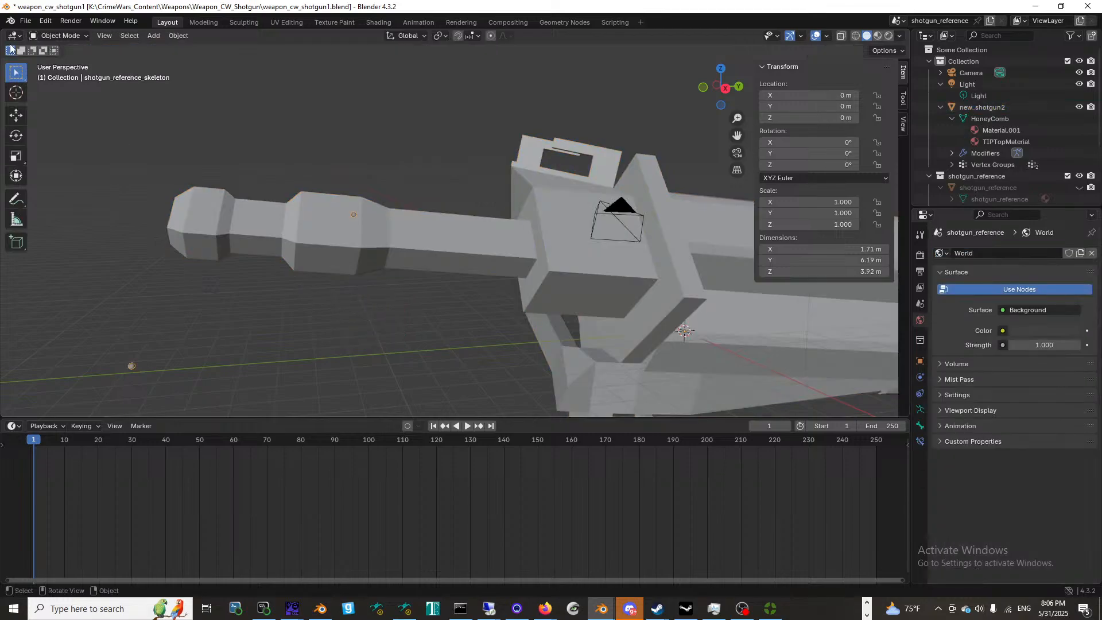
# Clear the parent of new_shotgun2.
pyautogui.click(315, 248)
pyautogui.rightClick(363, 249)
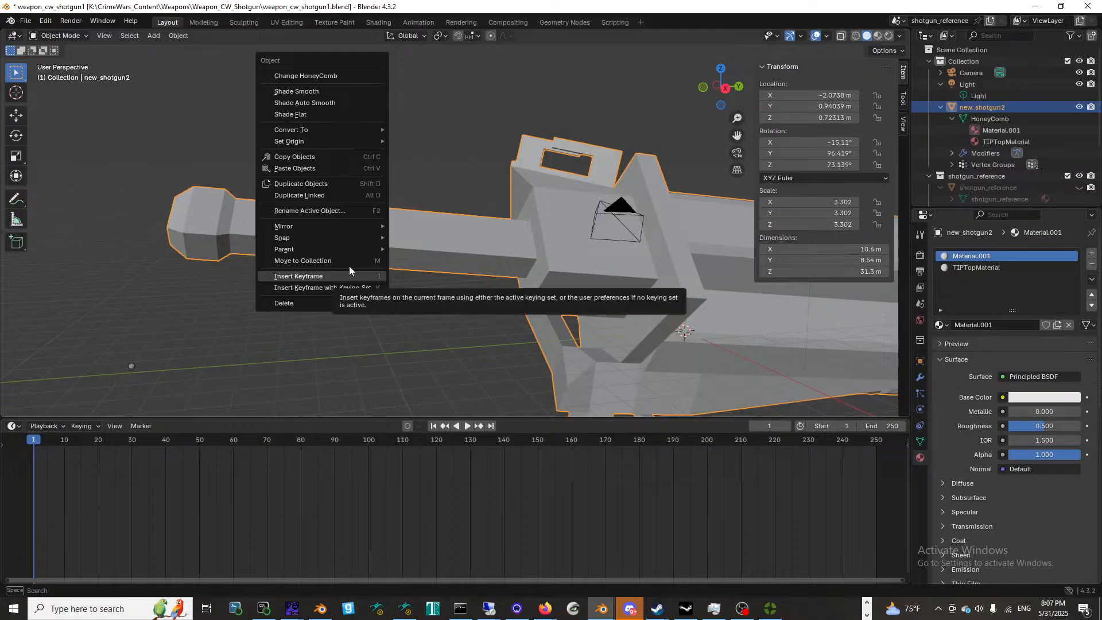
pyautogui.moveTo(346, 249)
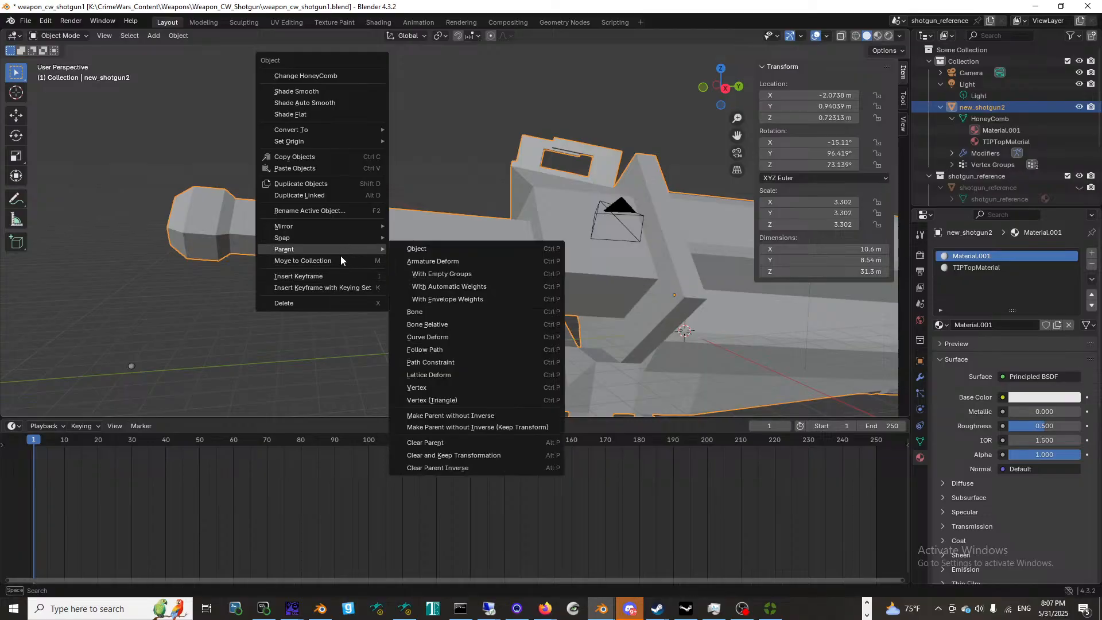
pyautogui.click(499, 444)
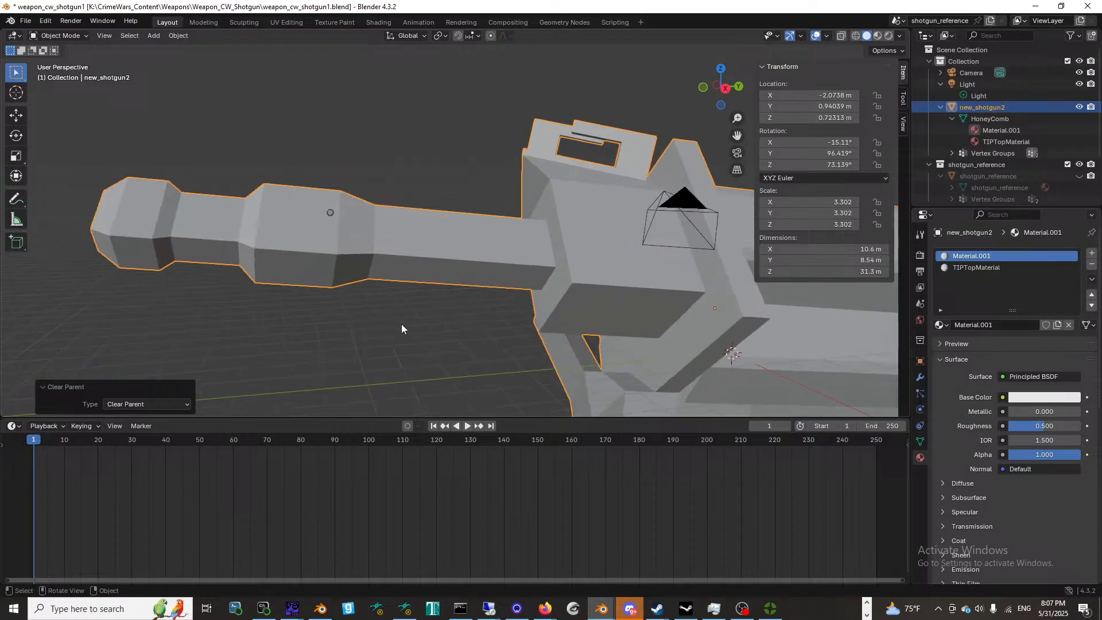
# Parent new_shotgun2 to shotgun_reference_skeleton with automatic weights and inspect the mesh.
pyautogui.moveTo(401, 328); pyautogui.dragTo(389, 318, button='middle')
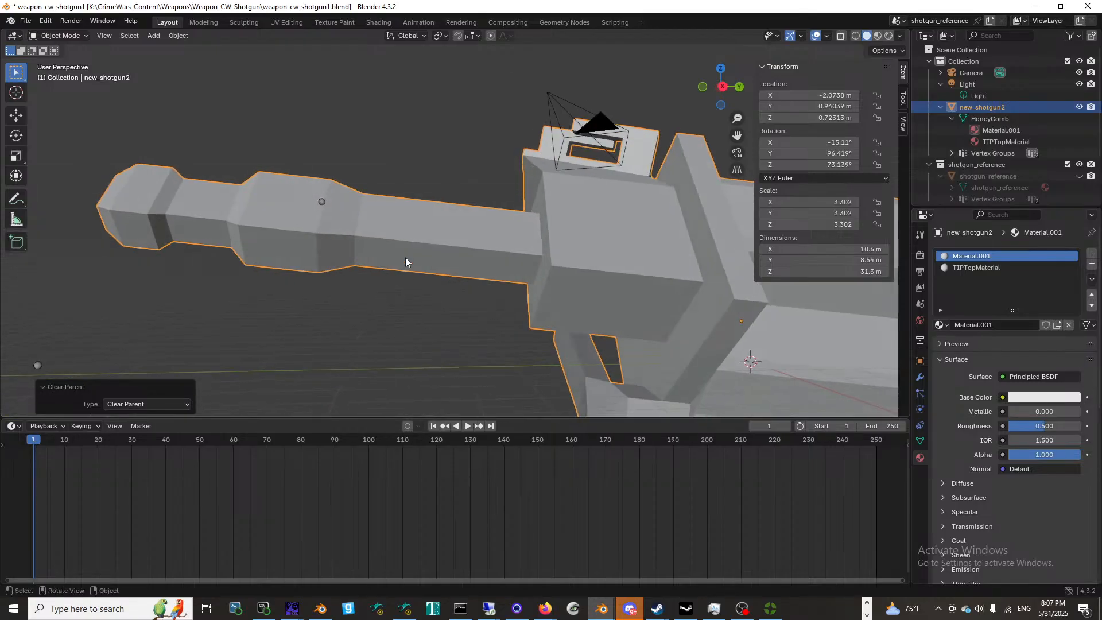
pyautogui.keyDown('shift'); pyautogui.click(37, 365); pyautogui.keyUp('shift')
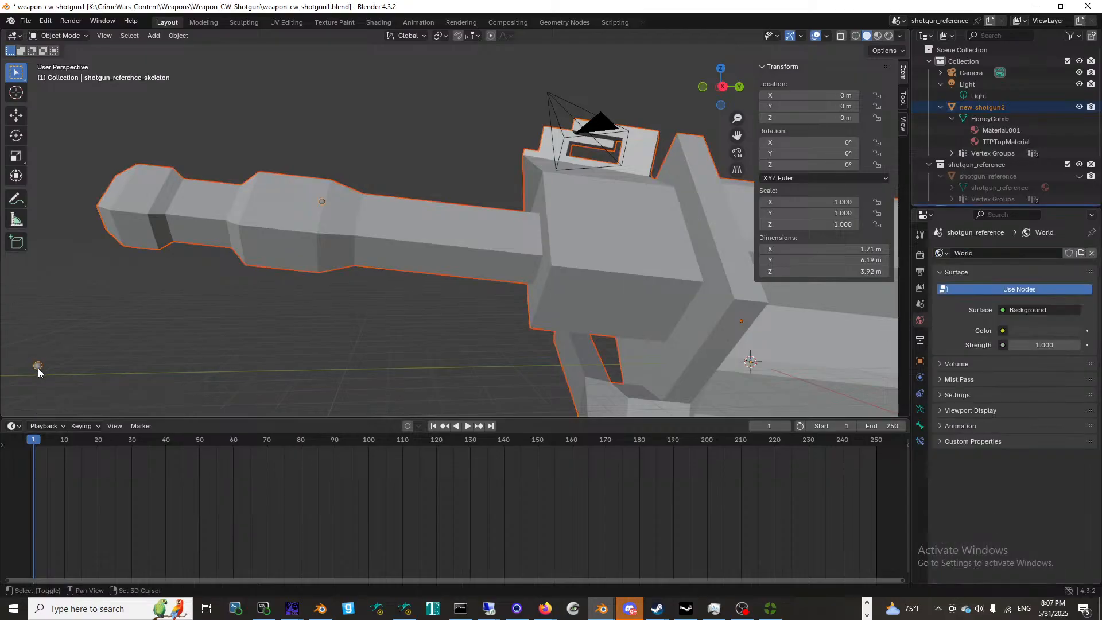
pyautogui.rightClick(297, 235)
pyautogui.moveTo(296, 236)
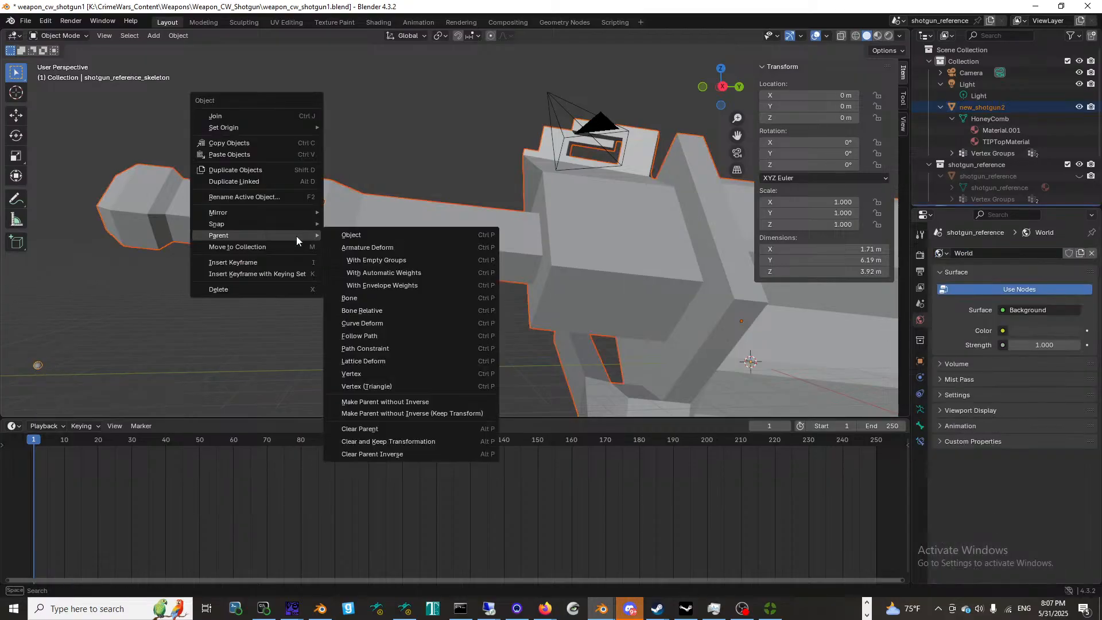
pyautogui.click(422, 272)
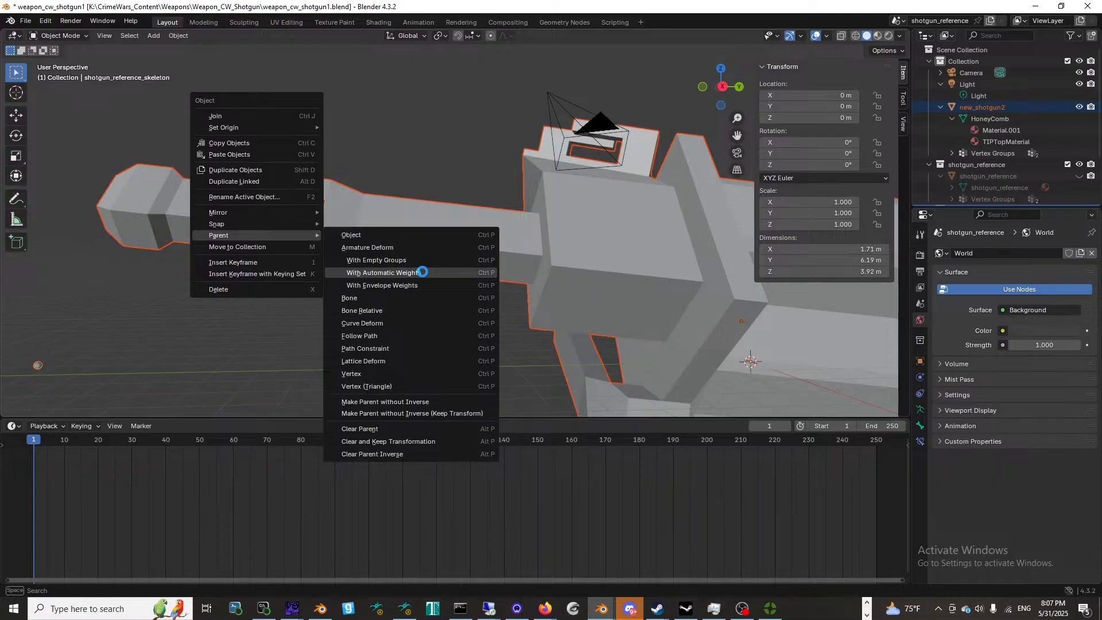
pyautogui.scroll(-5, 459, 272)
pyautogui.moveTo(504, 273); pyautogui.dragTo(473, 267, button='middle')
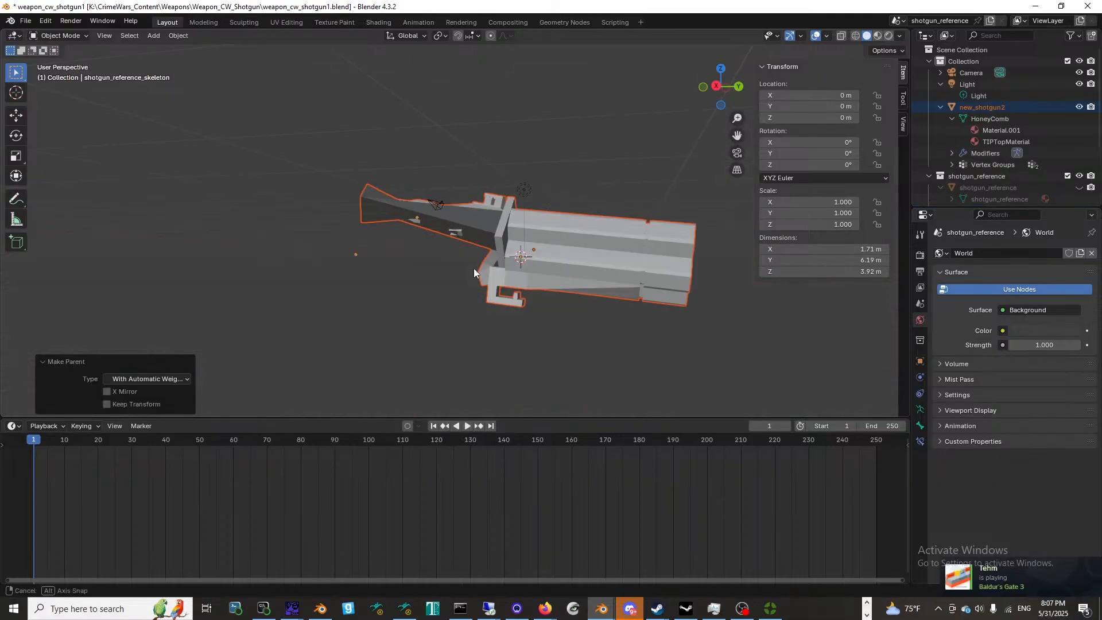
pyautogui.scroll(5, 474, 268)
pyautogui.scroll(4, 480, 285)
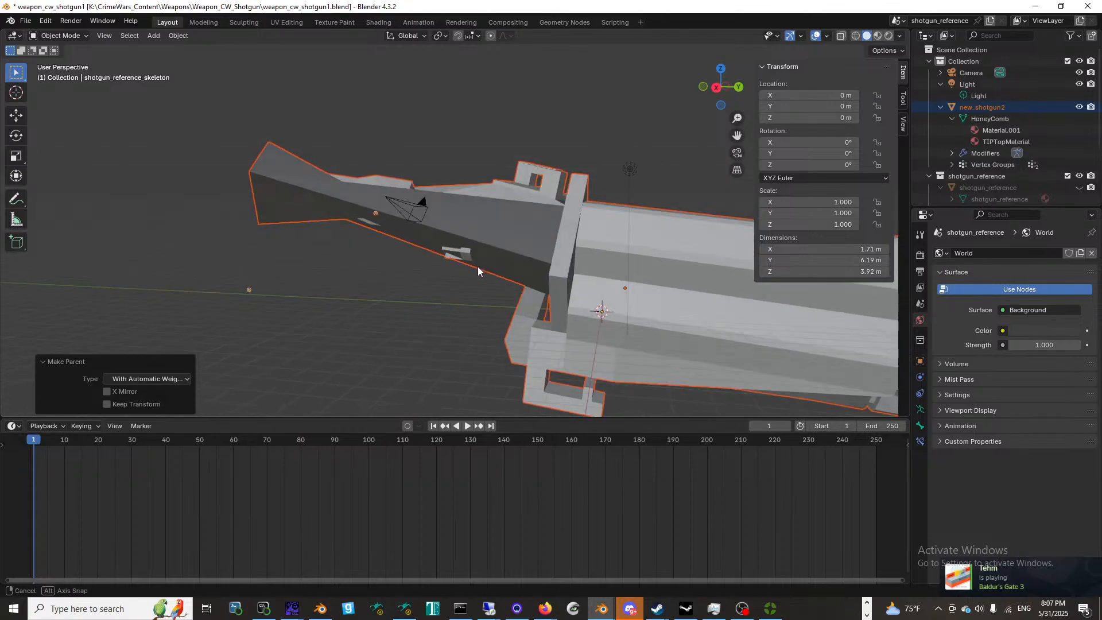
pyautogui.moveTo(468, 280); pyautogui.dragTo(472, 284, button='middle')
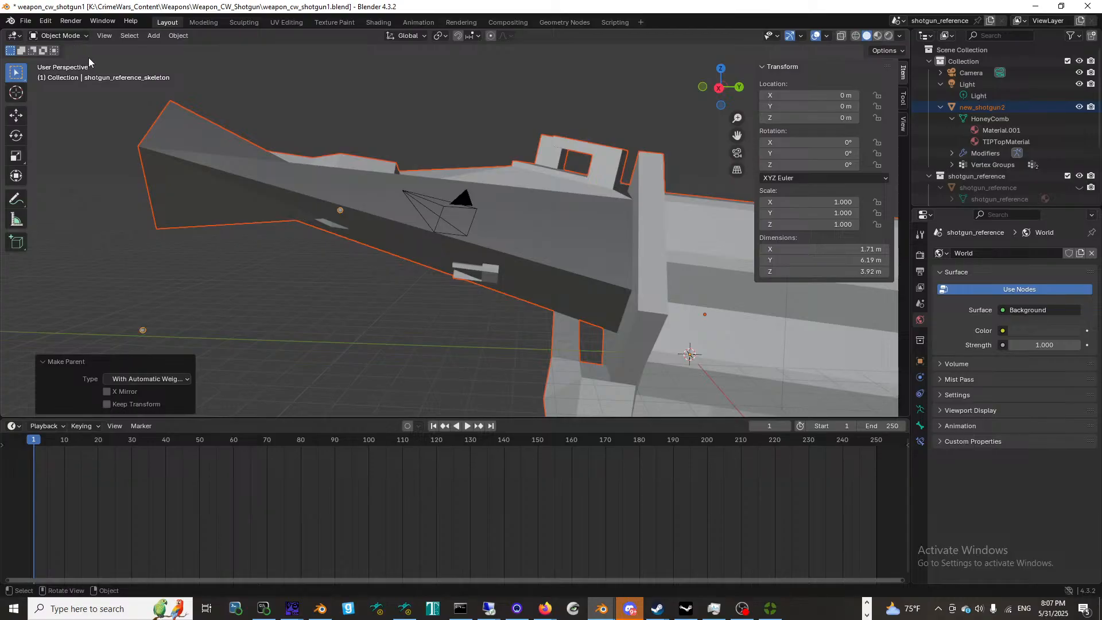
pyautogui.click(128, 342)
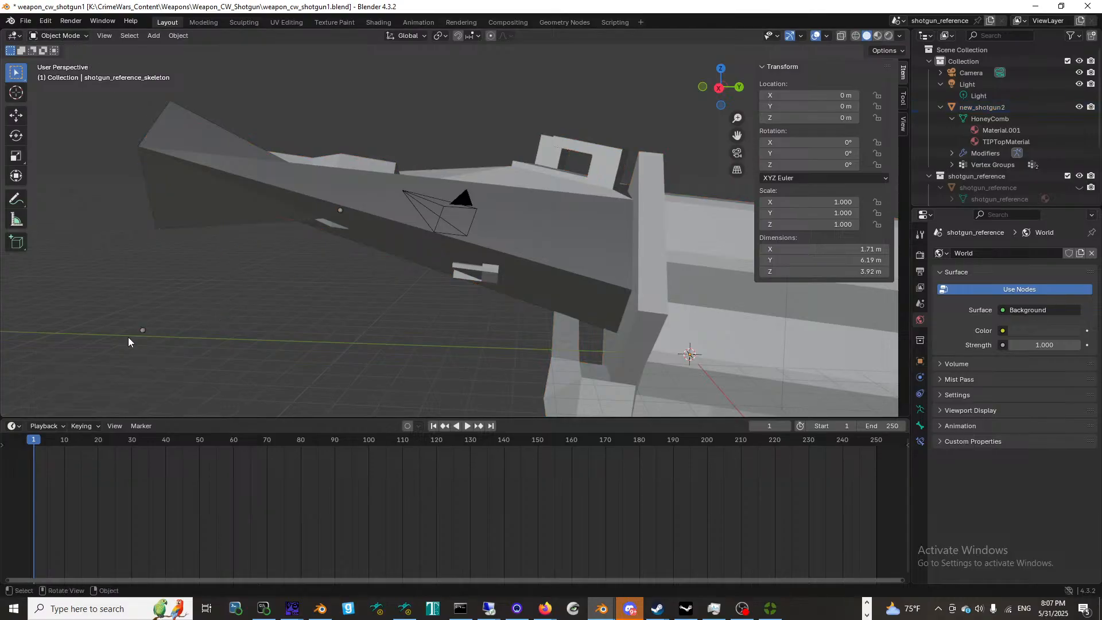
pyautogui.press('g')
pyautogui.click(135, 288)
pyautogui.hotkey('ctrl', 'z')
# Select new_shotgun2 and switch it to Weight Paint mode.
pyautogui.click(60, 36)
pyautogui.click(76, 50)
pyautogui.click(483, 259)
pyautogui.click(80, 38)
pyautogui.click(58, 37)
pyautogui.click(83, 102)
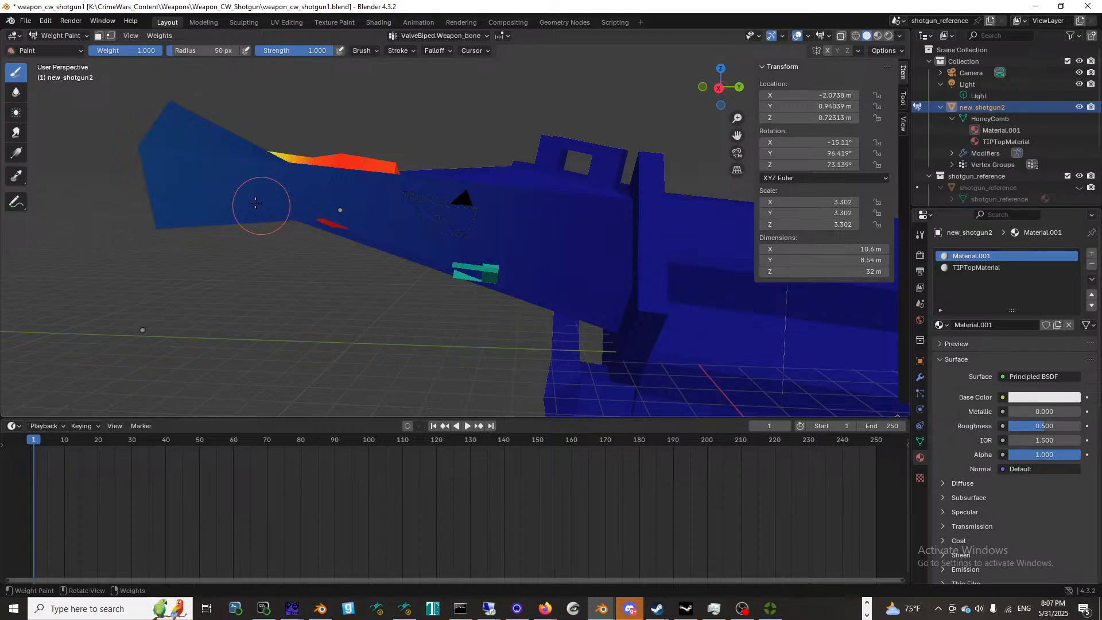
# Brush weight 1.000 for ValveBiped.Bip01_R_Hand over the shotgun's narrow end, grip and adjoining body from several sides.
pyautogui.click(425, 35)
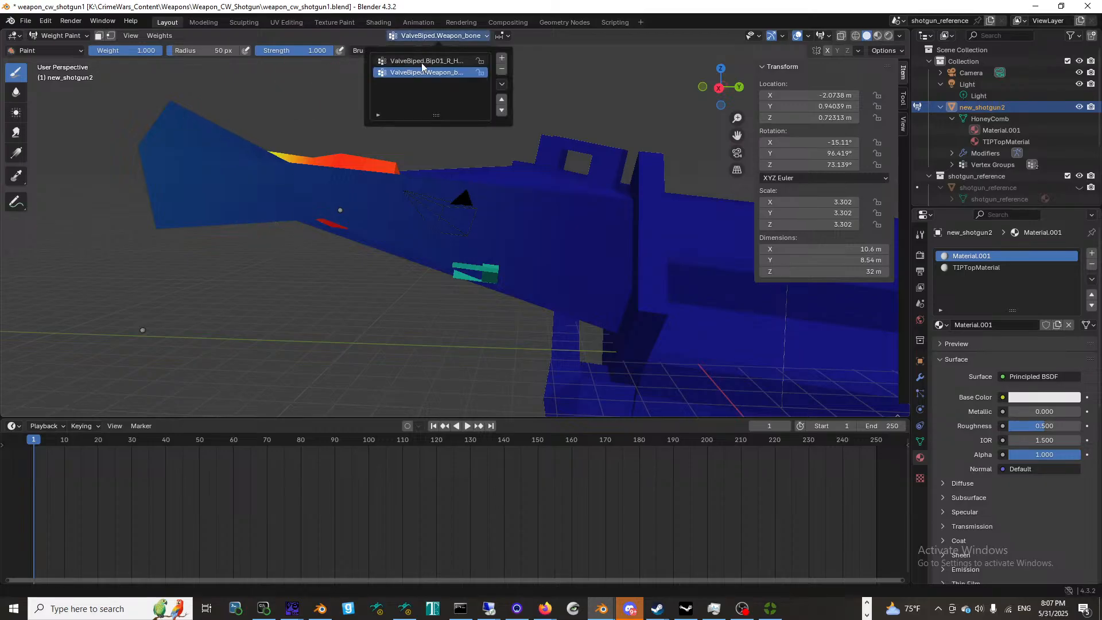
pyautogui.click(421, 62)
pyautogui.moveTo(380, 117); pyautogui.dragTo(386, 205, button='middle')
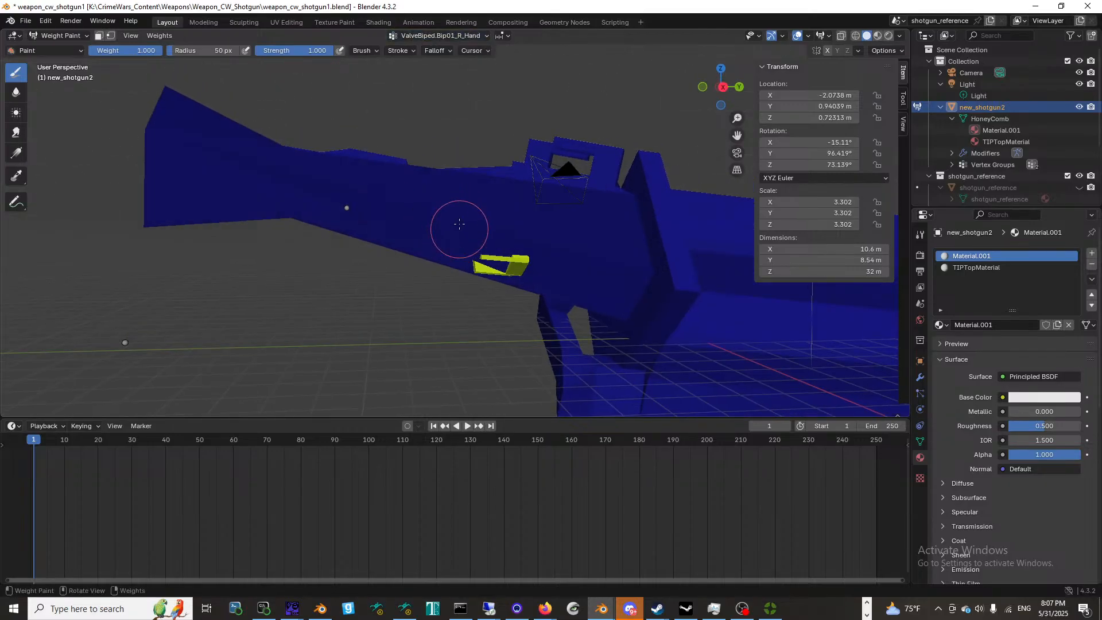
pyautogui.moveTo(188, 171); pyautogui.dragTo(488, 248, button='middle')
pyautogui.moveTo(495, 251)
pyautogui.mouseDown()
pyautogui.moveTo(448, 263)
pyautogui.moveTo(430, 202)
pyautogui.moveTo(412, 268)
pyautogui.mouseUp()
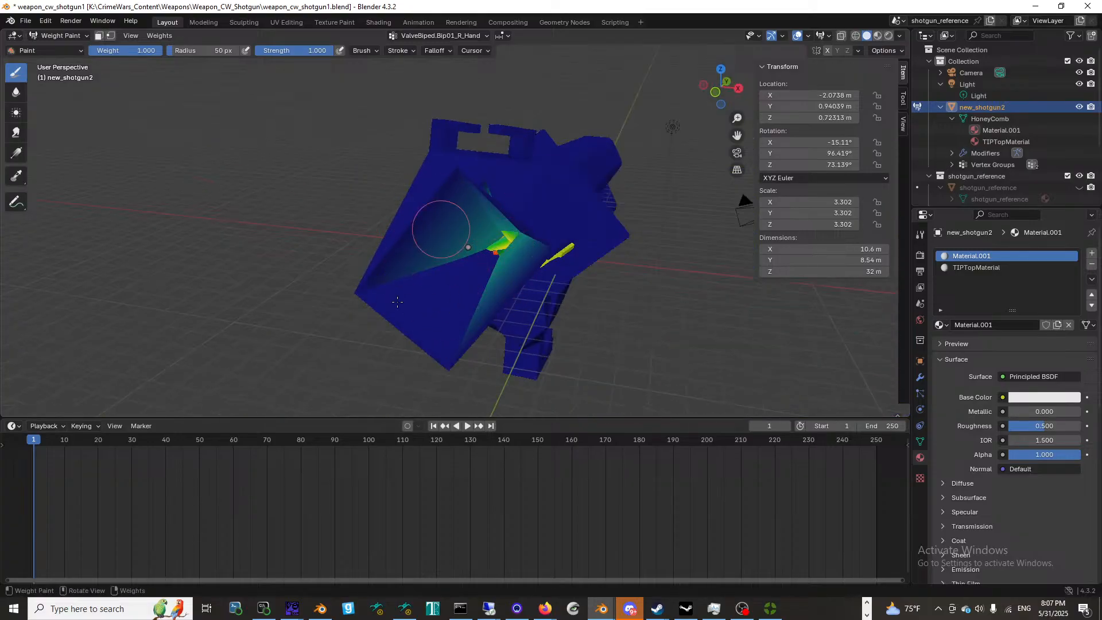
pyautogui.moveTo(487, 279); pyautogui.dragTo(445, 197, button='middle')
pyautogui.moveTo(402, 154)
pyautogui.mouseDown()
pyautogui.moveTo(516, 344)
pyautogui.moveTo(534, 276)
pyautogui.moveTo(524, 179)
pyautogui.moveTo(567, 270)
pyautogui.mouseUp()
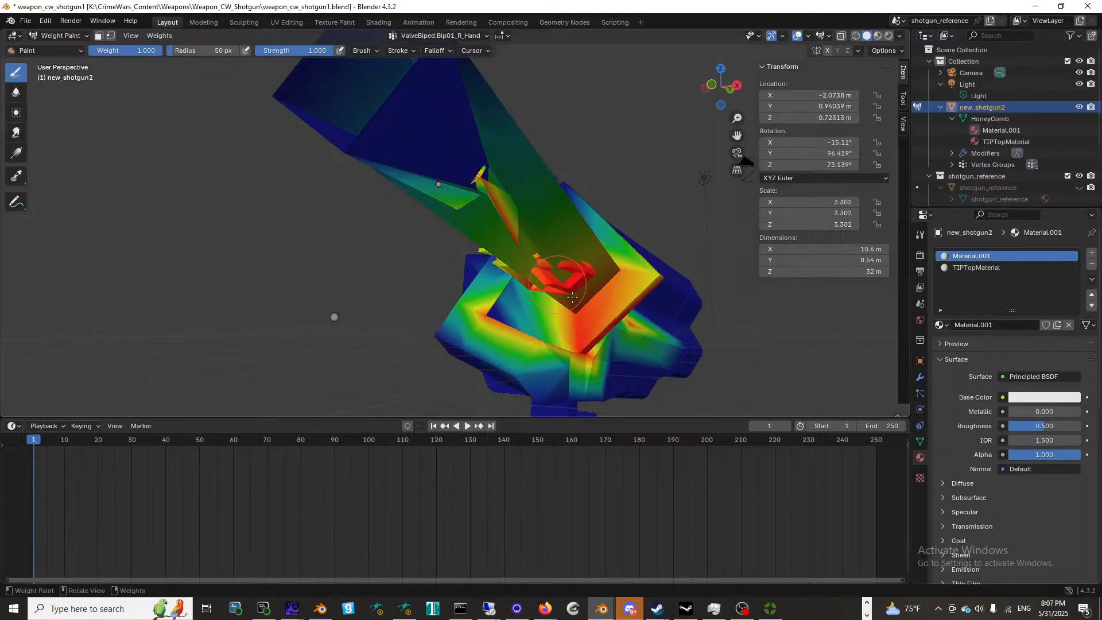
pyautogui.moveTo(561, 296); pyautogui.dragTo(519, 262, button='middle')
pyautogui.moveTo(683, 347)
pyautogui.mouseDown()
pyautogui.moveTo(598, 367)
pyautogui.moveTo(686, 370)
pyautogui.mouseUp()
pyautogui.moveTo(685, 370); pyautogui.dragTo(649, 331, button='middle')
pyautogui.moveTo(645, 332); pyautogui.dragTo(597, 336)
pyautogui.moveTo(597, 335); pyautogui.dragTo(677, 367, button='middle')
pyautogui.moveTo(677, 367); pyautogui.dragTo(727, 376)
pyautogui.moveTo(726, 376)
pyautogui.mouseDown(button='middle')
pyautogui.moveTo(608, 330)
pyautogui.moveTo(598, 369)
pyautogui.mouseUp(button='middle')
pyautogui.moveTo(313, 287)
pyautogui.mouseDown()
pyautogui.moveTo(344, 232)
pyautogui.moveTo(331, 225)
pyautogui.moveTo(278, 248)
pyautogui.mouseUp()
pyautogui.moveTo(340, 200); pyautogui.dragTo(398, 258, button='middle')
pyautogui.scroll(-4, 628, 321)
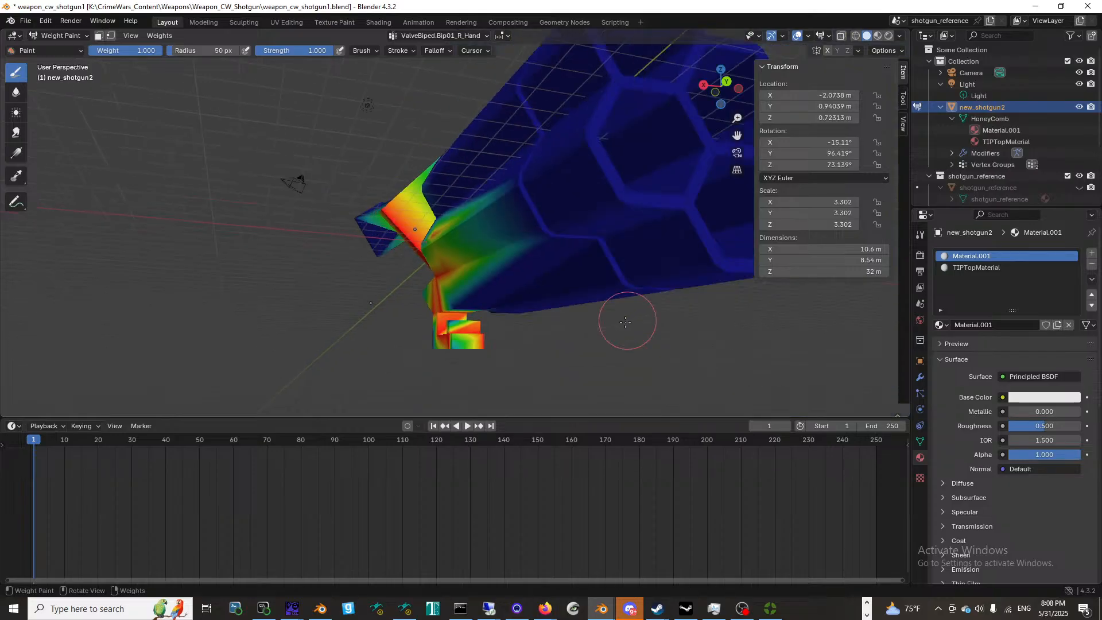
pyautogui.moveTo(627, 320); pyautogui.dragTo(496, 266, button='middle')
# Try assigning new_shotgun2's weights from bone envelopes, and brush weight 1.000 over its rear body and narrow end.
pyautogui.click(166, 35)
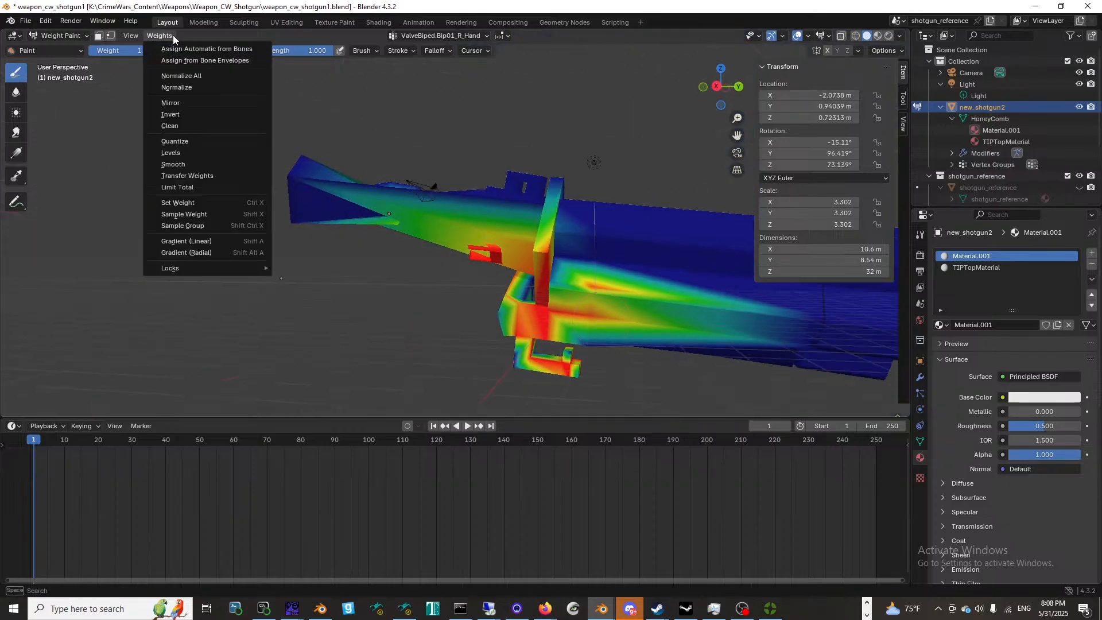
pyautogui.click(216, 62)
pyautogui.moveTo(266, 139); pyautogui.dragTo(288, 145, button='middle')
pyautogui.moveTo(395, 218)
pyautogui.mouseDown()
pyautogui.moveTo(370, 211)
pyautogui.moveTo(370, 199)
pyautogui.mouseUp()
pyautogui.moveTo(366, 175)
pyautogui.mouseDown(button='middle')
pyautogui.moveTo(438, 225)
pyautogui.moveTo(464, 198)
pyautogui.mouseUp(button='middle')
pyautogui.moveTo(449, 253)
pyautogui.mouseDown()
pyautogui.moveTo(457, 258)
pyautogui.moveTo(548, 183)
pyautogui.moveTo(434, 207)
pyautogui.moveTo(464, 189)
pyautogui.moveTo(436, 245)
pyautogui.mouseUp()
pyautogui.moveTo(446, 247); pyautogui.dragTo(555, 258, button='middle')
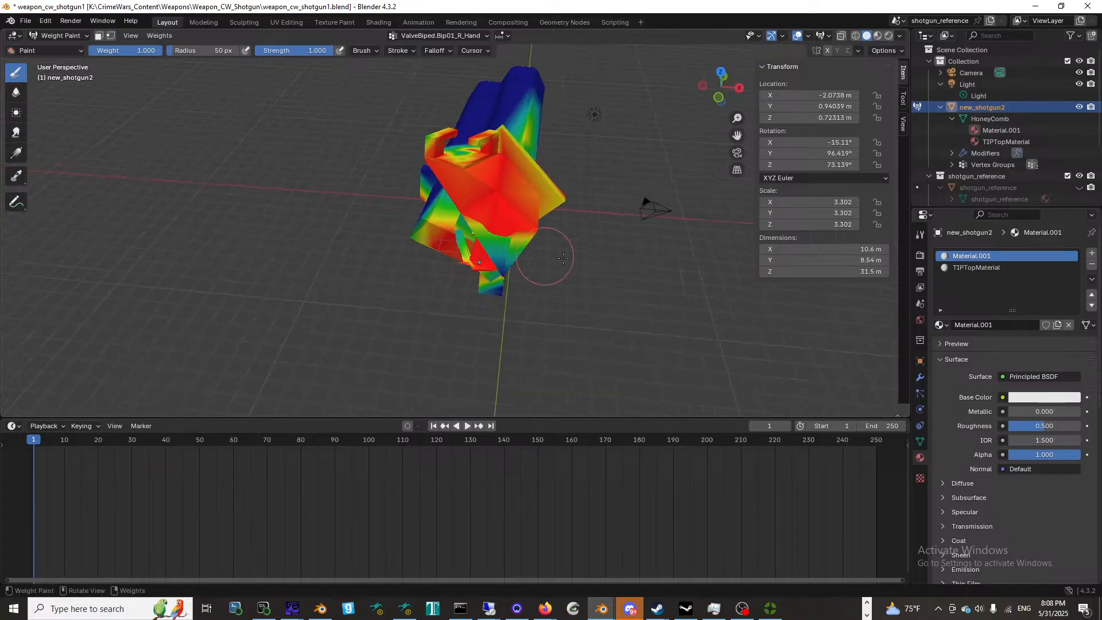
pyautogui.scroll(2, 556, 262)
pyautogui.moveTo(558, 340); pyautogui.dragTo(489, 223, button='middle')
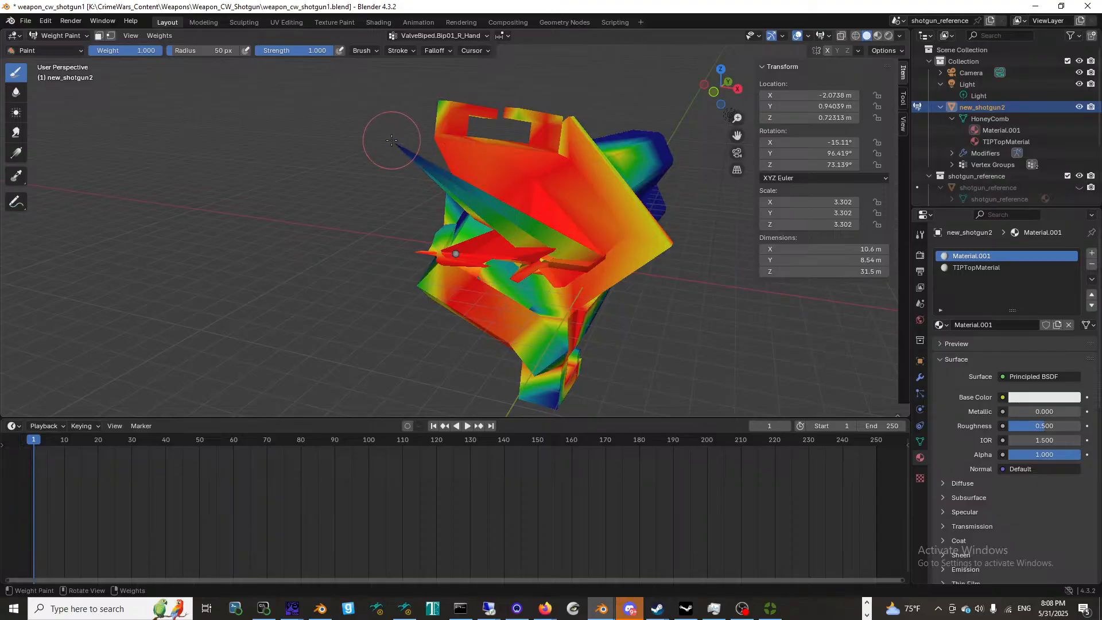
pyautogui.scroll(3, 467, 172)
pyautogui.moveTo(265, 241); pyautogui.dragTo(286, 237, button='middle')
pyautogui.moveTo(443, 164); pyautogui.dragTo(439, 169, button='middle')
# Try the Smear, Average and Blur weight brushes on the shotgun's rear body and return to the Paint brush.
pyautogui.click(49, 51)
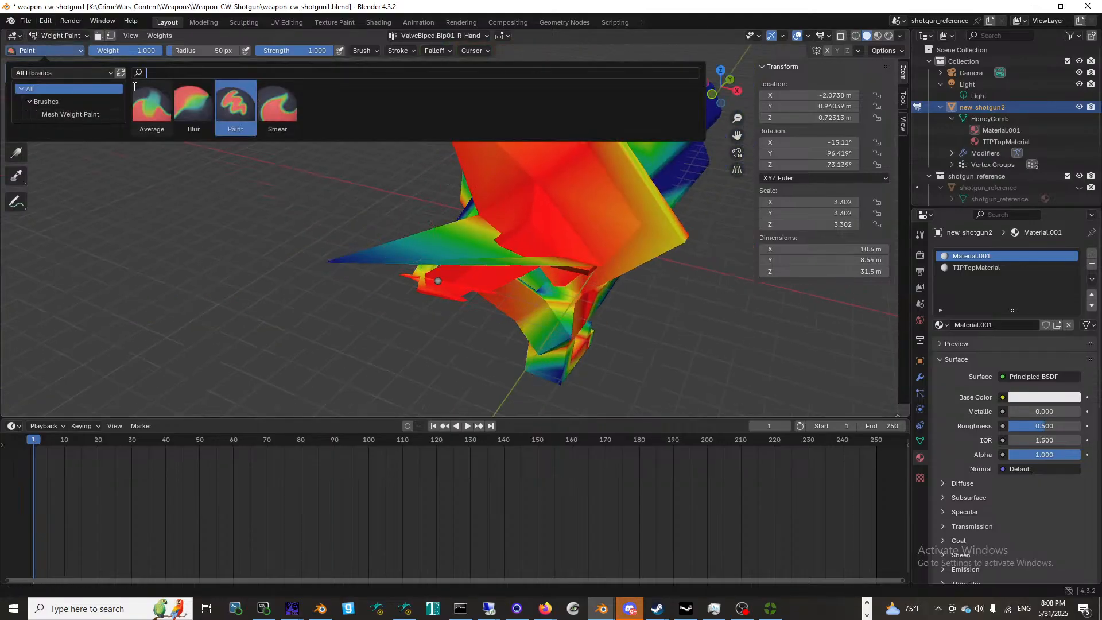
pyautogui.click(278, 105)
pyautogui.moveTo(559, 188)
pyautogui.mouseDown()
pyautogui.moveTo(679, 111)
pyautogui.moveTo(677, 100)
pyautogui.moveTo(616, 111)
pyautogui.mouseUp()
pyautogui.click(41, 47)
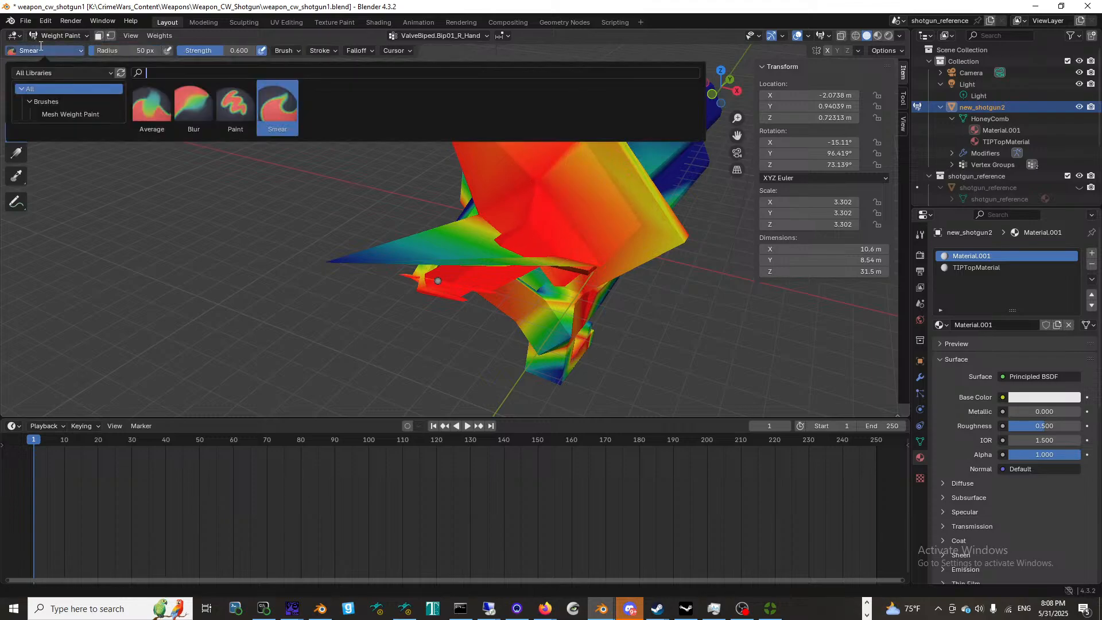
pyautogui.click(151, 103)
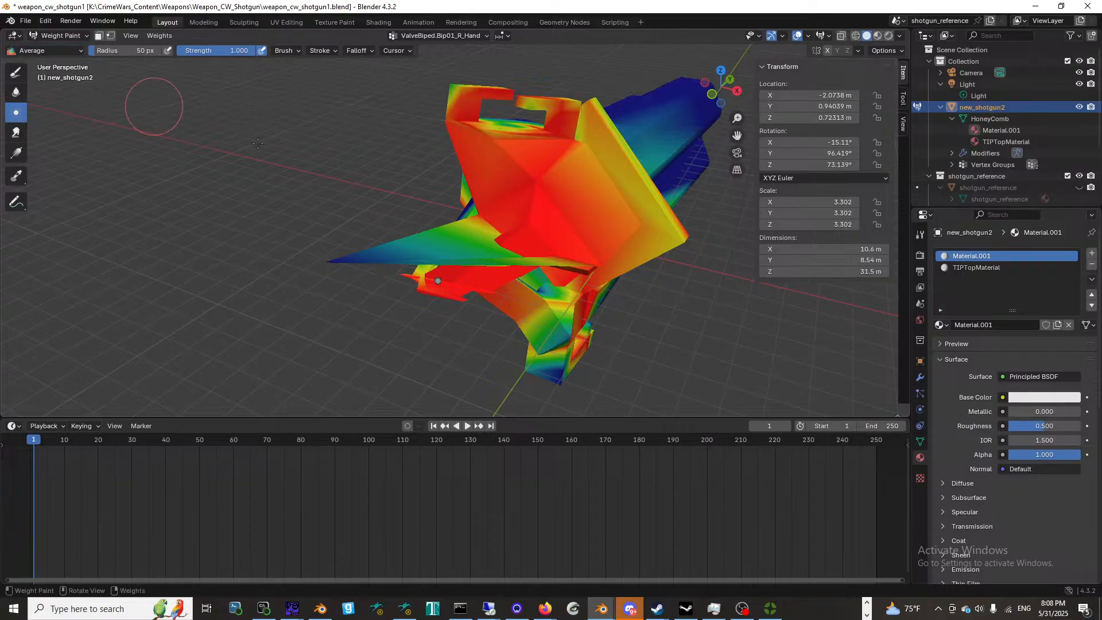
pyautogui.click(49, 51)
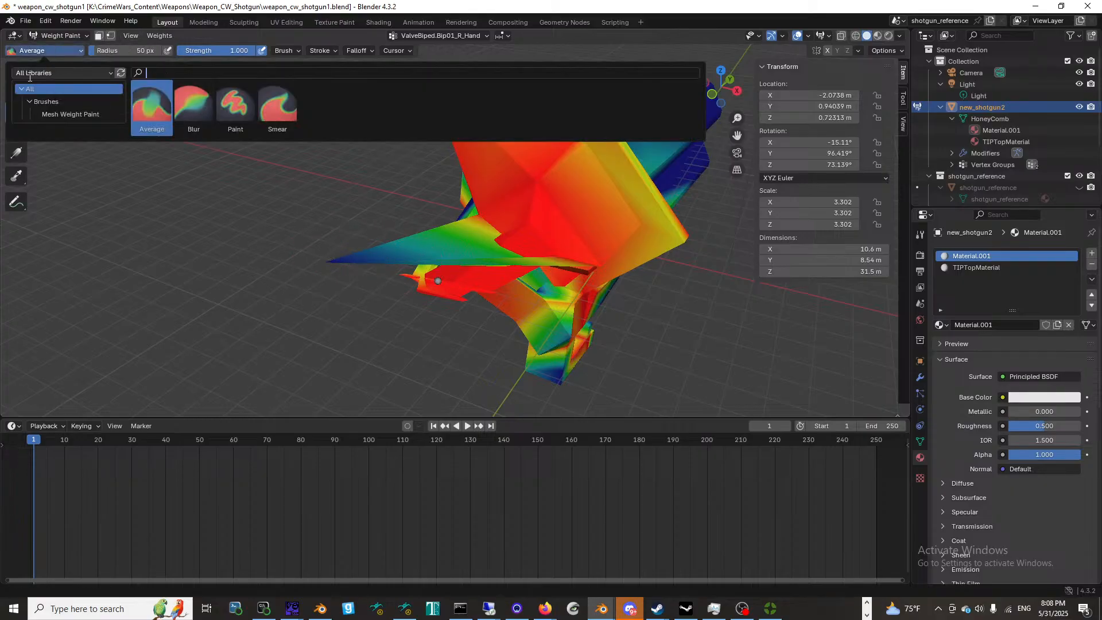
pyautogui.click(152, 103)
pyautogui.click(56, 52)
pyautogui.click(70, 114)
pyautogui.click(84, 51)
pyautogui.click(188, 112)
pyautogui.click(43, 53)
pyautogui.click(234, 109)
# Brush weight 1.000 for ValveBiped.Bip01_R_Hand along the shotgun's barrels, rear body and grip from several sides.
pyautogui.moveTo(434, 193); pyautogui.dragTo(167, 149, button='middle')
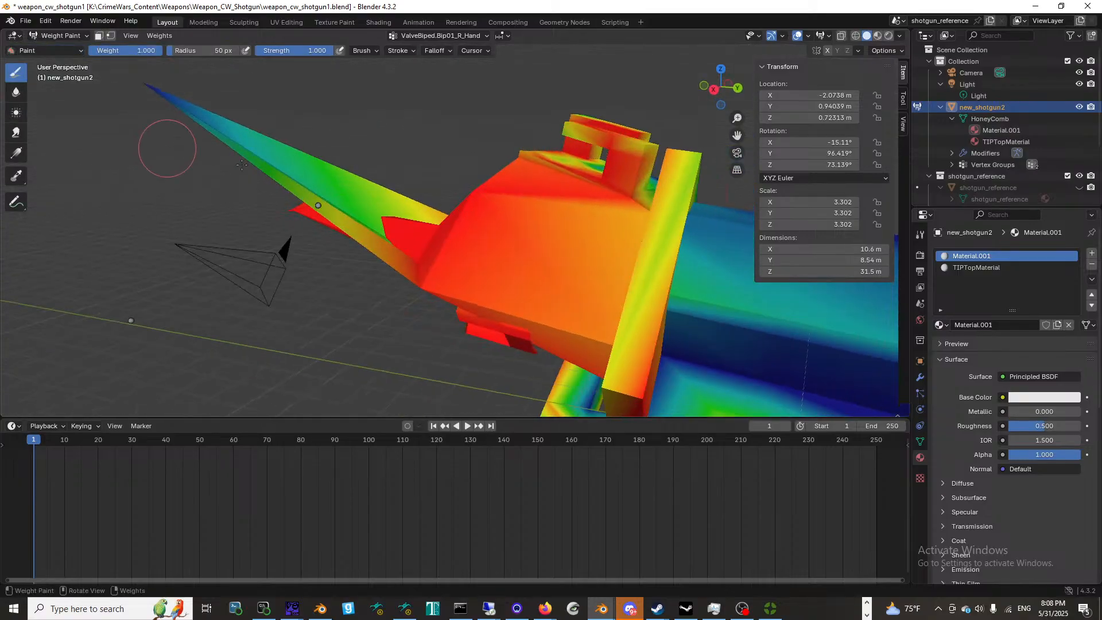
pyautogui.moveTo(651, 324); pyautogui.dragTo(697, 299, button='middle')
pyautogui.scroll(-4, 729, 311)
pyautogui.moveTo(728, 335)
pyautogui.mouseDown()
pyautogui.moveTo(735, 344)
pyautogui.moveTo(760, 299)
pyautogui.moveTo(769, 313)
pyautogui.moveTo(719, 264)
pyautogui.moveTo(681, 263)
pyautogui.mouseUp()
pyautogui.moveTo(672, 261); pyautogui.dragTo(588, 258, button='middle')
pyautogui.moveTo(565, 312)
pyautogui.mouseDown()
pyautogui.moveTo(555, 324)
pyautogui.moveTo(505, 326)
pyautogui.moveTo(555, 355)
pyautogui.moveTo(574, 384)
pyautogui.moveTo(565, 395)
pyautogui.mouseUp()
pyautogui.moveTo(549, 319); pyautogui.dragTo(470, 332, button='middle')
pyautogui.moveTo(402, 261)
pyautogui.mouseDown()
pyautogui.moveTo(186, 325)
pyautogui.moveTo(407, 261)
pyautogui.moveTo(377, 301)
pyautogui.moveTo(379, 339)
pyautogui.moveTo(464, 240)
pyautogui.mouseUp()
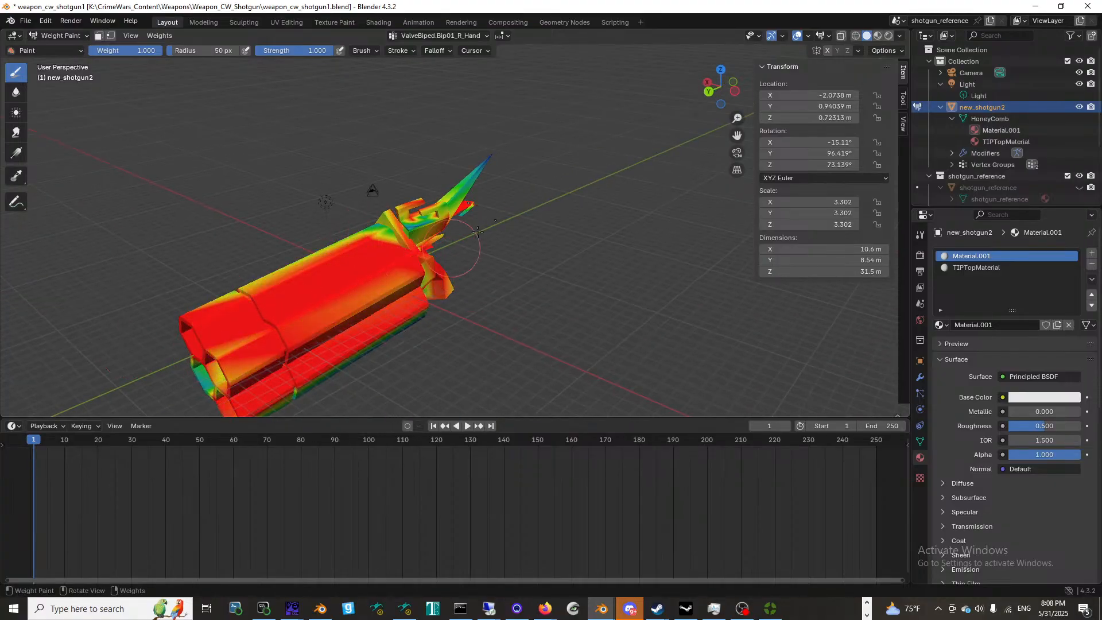
pyautogui.moveTo(427, 270); pyautogui.dragTo(365, 272, button='middle')
pyautogui.scroll(3, 396, 278)
pyautogui.moveTo(357, 308)
pyautogui.mouseDown()
pyautogui.moveTo(356, 326)
pyautogui.moveTo(385, 350)
pyautogui.mouseUp()
pyautogui.moveTo(375, 311); pyautogui.dragTo(316, 285, button='middle')
pyautogui.moveTo(351, 307)
pyautogui.mouseDown()
pyautogui.moveTo(379, 322)
pyautogui.moveTo(379, 343)
pyautogui.moveTo(551, 189)
pyautogui.mouseUp()
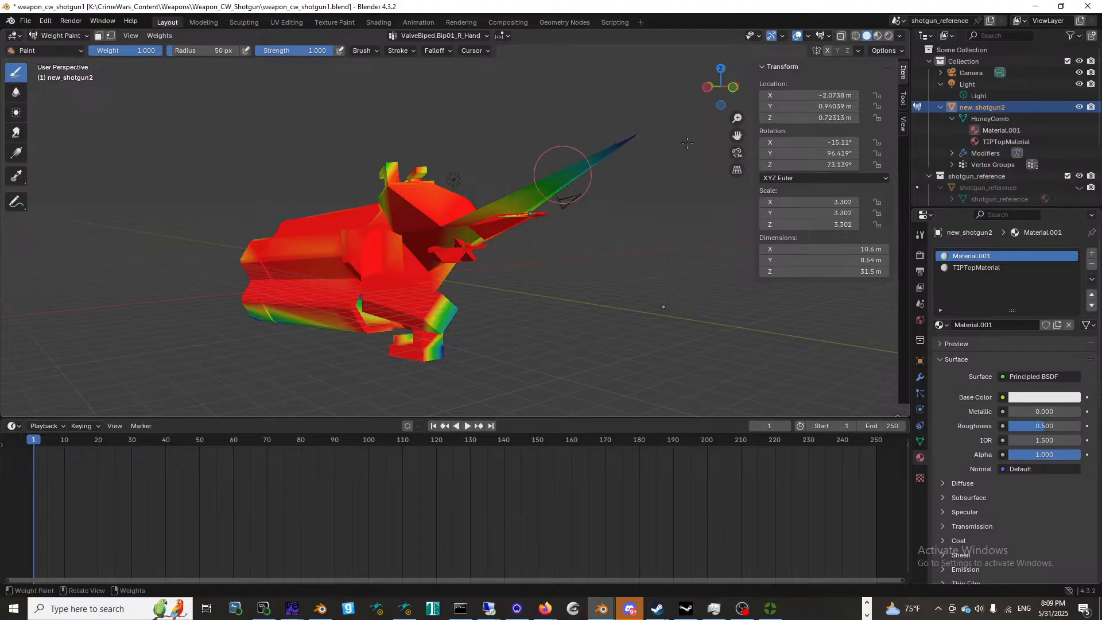
# Brush weight 1.000 over the stretched narrow end and the opposite side of the barrels.
pyautogui.moveTo(610, 155)
pyautogui.mouseDown(button='middle')
pyautogui.moveTo(457, 251)
pyautogui.moveTo(386, 232)
pyautogui.moveTo(413, 232)
pyautogui.moveTo(401, 167)
pyautogui.moveTo(436, 142)
pyautogui.moveTo(419, 182)
pyautogui.mouseUp(button='middle')
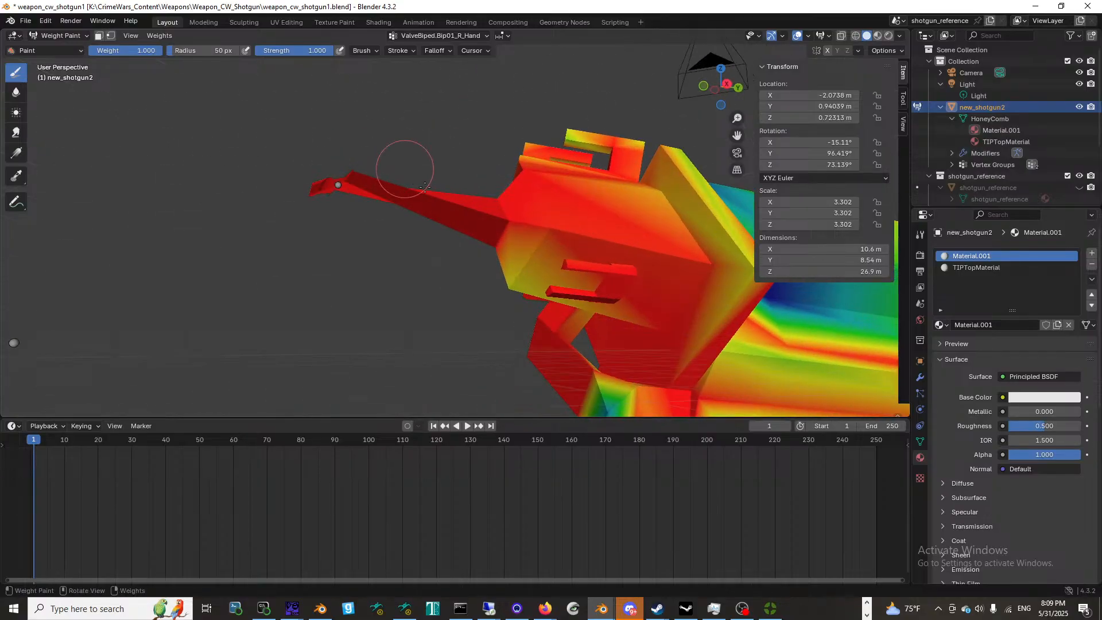
pyautogui.moveTo(686, 282); pyautogui.dragTo(750, 276, button='middle')
pyautogui.moveTo(750, 276)
pyautogui.mouseDown()
pyautogui.moveTo(597, 207)
pyautogui.moveTo(568, 287)
pyautogui.moveTo(577, 356)
pyautogui.mouseUp()
pyautogui.moveTo(499, 300); pyautogui.dragTo(527, 315)
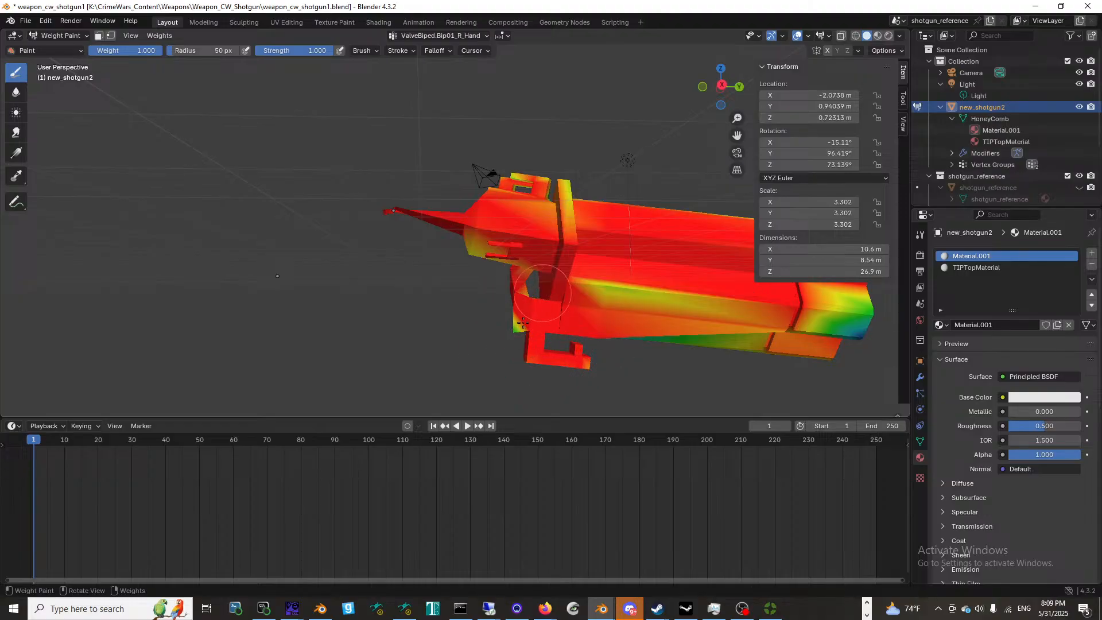
# Brush weight 1.000 over the grip's underside and the rims and insides of the honeycomb barrel openings.
pyautogui.moveTo(570, 326)
pyautogui.mouseDown(button='middle')
pyautogui.moveTo(654, 298)
pyautogui.moveTo(547, 267)
pyautogui.mouseUp(button='middle')
pyautogui.moveTo(528, 329)
pyautogui.mouseDown(button='middle')
pyautogui.moveTo(504, 241)
pyautogui.moveTo(330, 281)
pyautogui.mouseUp(button='middle')
pyautogui.moveTo(183, 339); pyautogui.dragTo(96, 369)
pyautogui.moveTo(97, 369)
pyautogui.mouseDown(button='middle')
pyautogui.moveTo(241, 332)
pyautogui.moveTo(332, 283)
pyautogui.moveTo(398, 267)
pyautogui.moveTo(374, 315)
pyautogui.moveTo(391, 258)
pyautogui.moveTo(482, 230)
pyautogui.mouseUp(button='middle')
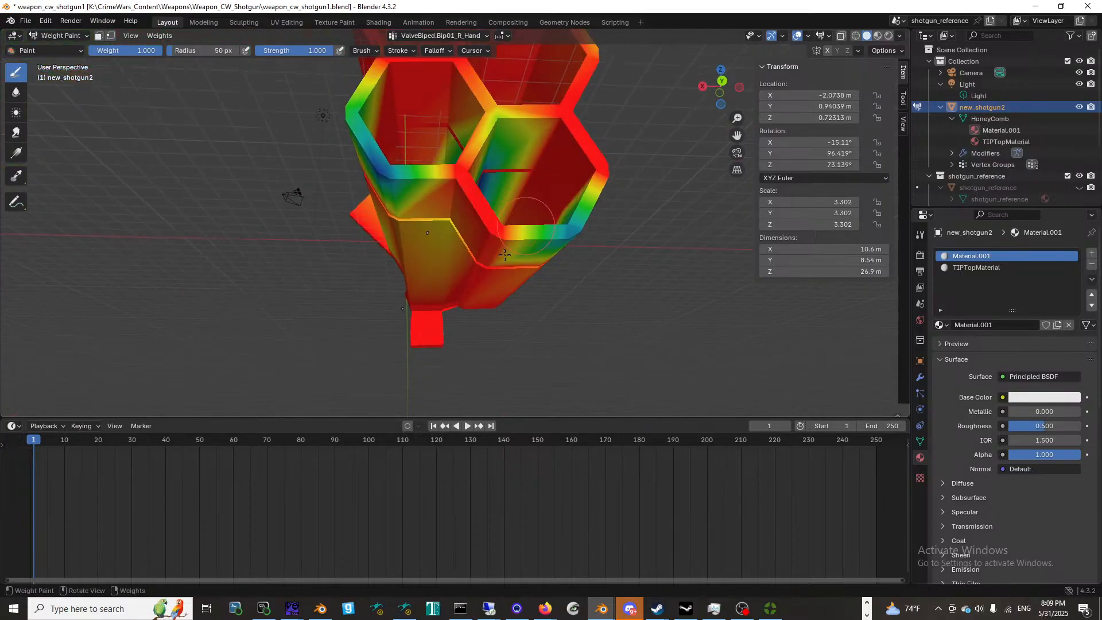
pyautogui.moveTo(517, 238); pyautogui.dragTo(576, 205)
pyautogui.moveTo(486, 208)
pyautogui.mouseDown(button='middle')
pyautogui.moveTo(492, 172)
pyautogui.moveTo(477, 250)
pyautogui.mouseUp(button='middle')
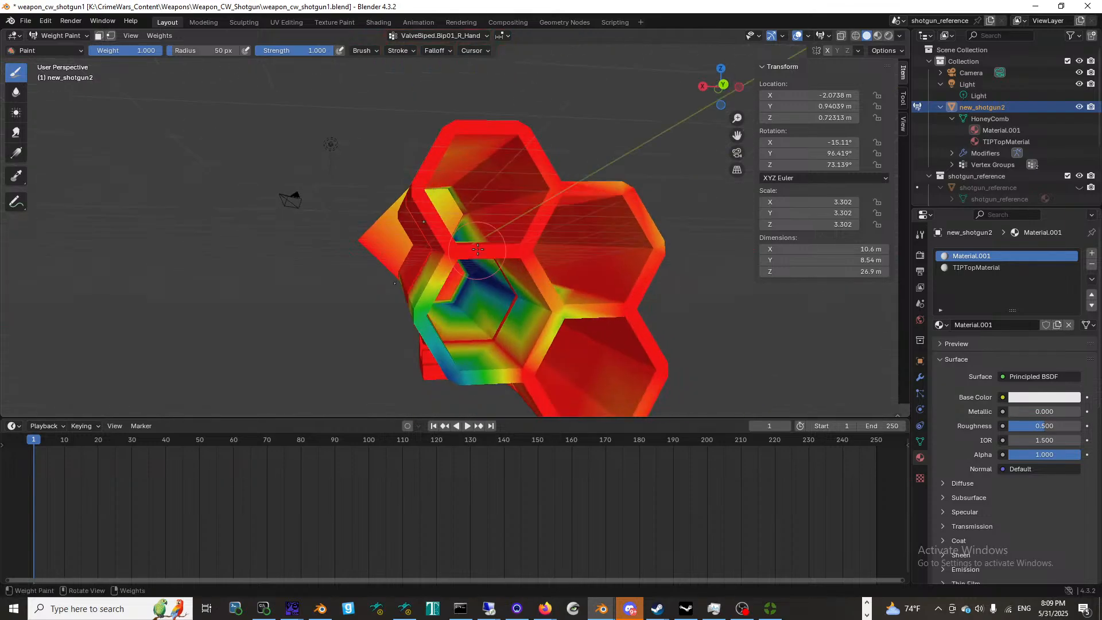
pyautogui.moveTo(509, 288); pyautogui.dragTo(458, 328)
pyautogui.moveTo(511, 351); pyautogui.dragTo(400, 290, button='middle')
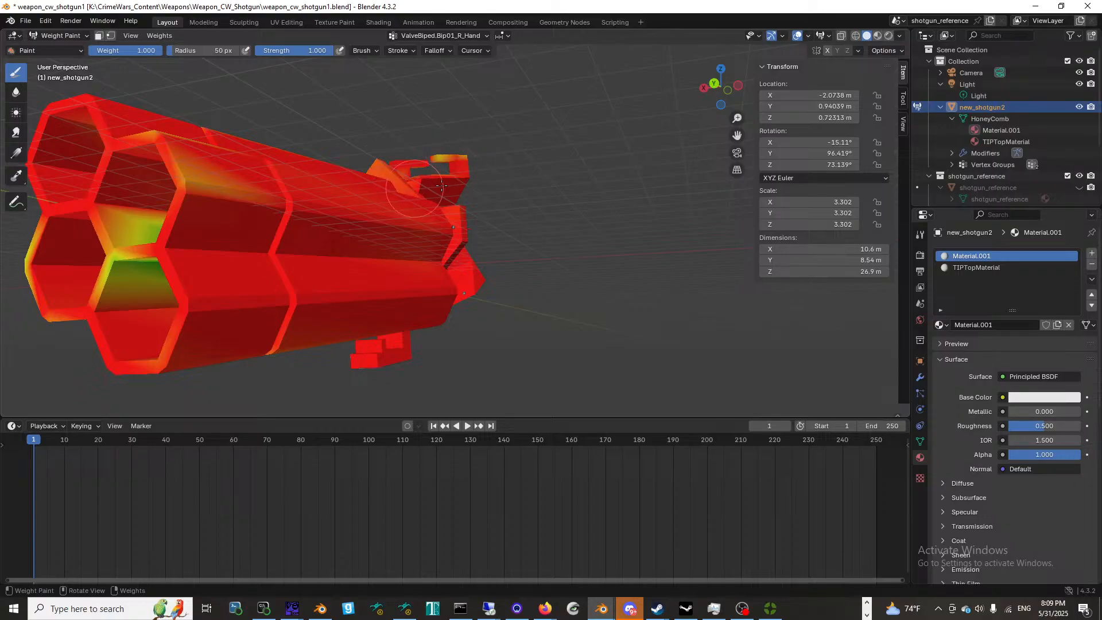
# Brush weight 1.000 over the remaining low-weight patches on the barrel ends and inspect the narrow end and rear body.
pyautogui.moveTo(418, 199)
pyautogui.mouseDown(button='middle')
pyautogui.moveTo(459, 229)
pyautogui.moveTo(525, 201)
pyautogui.moveTo(468, 308)
pyautogui.moveTo(610, 274)
pyautogui.moveTo(669, 306)
pyautogui.mouseUp(button='middle')
pyautogui.moveTo(624, 293); pyautogui.dragTo(709, 269)
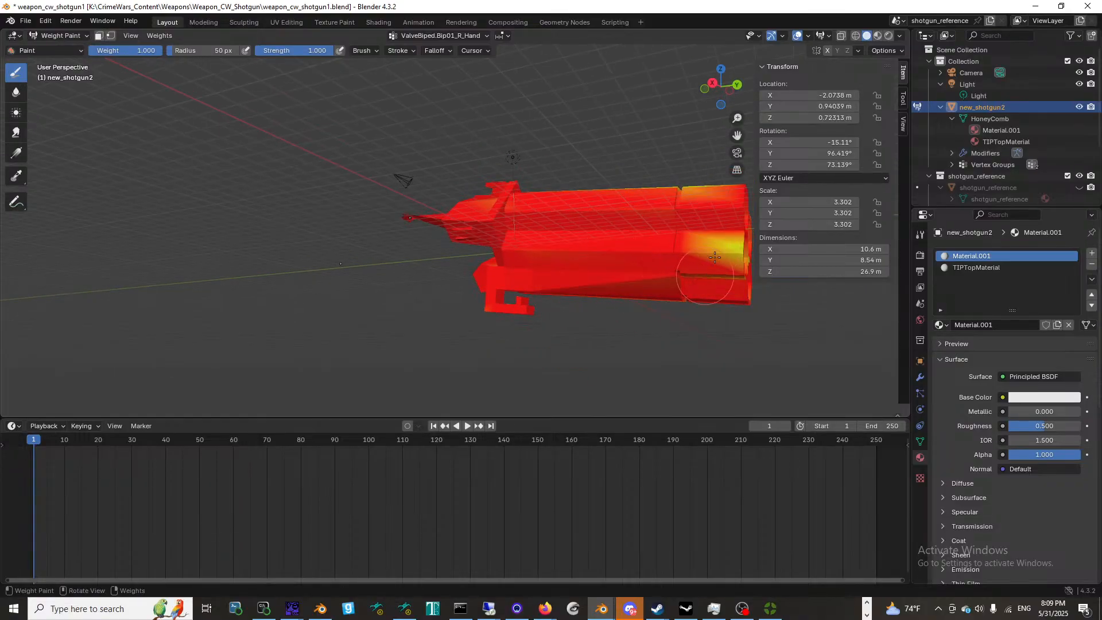
pyautogui.moveTo(668, 260); pyautogui.dragTo(612, 263, button='middle')
pyautogui.scroll(3, 609, 261)
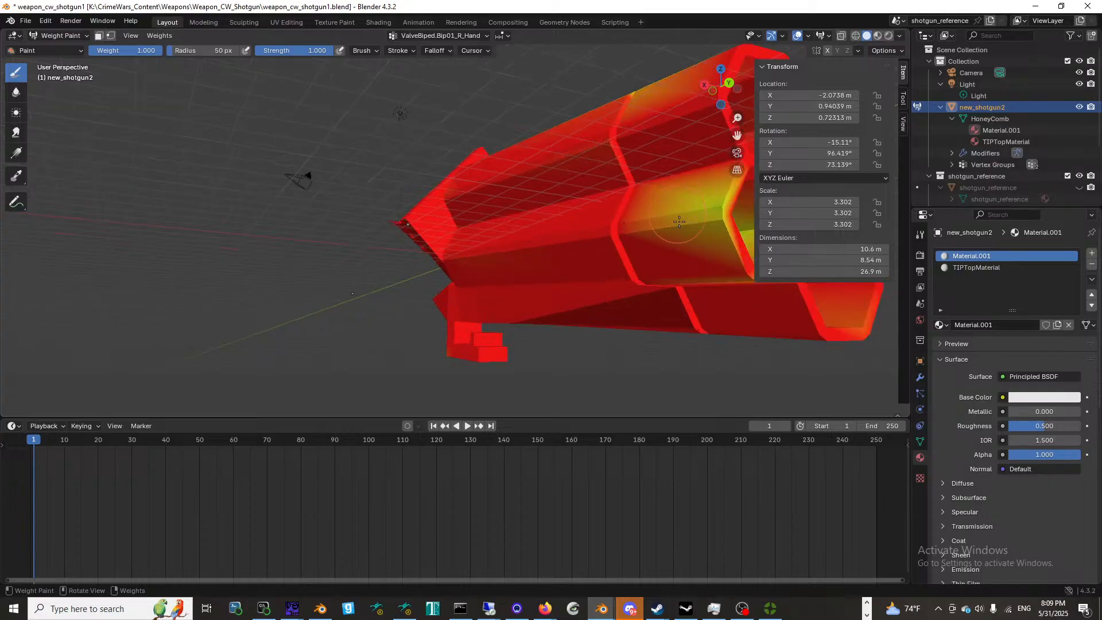
pyautogui.moveTo(687, 179)
pyautogui.mouseDown(button='middle')
pyautogui.moveTo(593, 211)
pyautogui.moveTo(468, 205)
pyautogui.mouseUp(button='middle')
pyautogui.moveTo(451, 228)
pyautogui.mouseDown()
pyautogui.moveTo(406, 228)
pyautogui.moveTo(472, 251)
pyautogui.mouseUp()
pyautogui.moveTo(423, 252)
pyautogui.mouseDown(button='middle')
pyautogui.moveTo(434, 264)
pyautogui.moveTo(423, 263)
pyautogui.mouseUp(button='middle')
pyautogui.moveTo(423, 250)
pyautogui.mouseDown()
pyautogui.moveTo(431, 213)
pyautogui.moveTo(442, 259)
pyautogui.moveTo(356, 270)
pyautogui.moveTo(404, 321)
pyautogui.mouseUp()
pyautogui.moveTo(405, 321)
pyautogui.mouseDown(button='middle')
pyautogui.moveTo(478, 311)
pyautogui.moveTo(501, 288)
pyautogui.moveTo(415, 330)
pyautogui.mouseUp(button='middle')
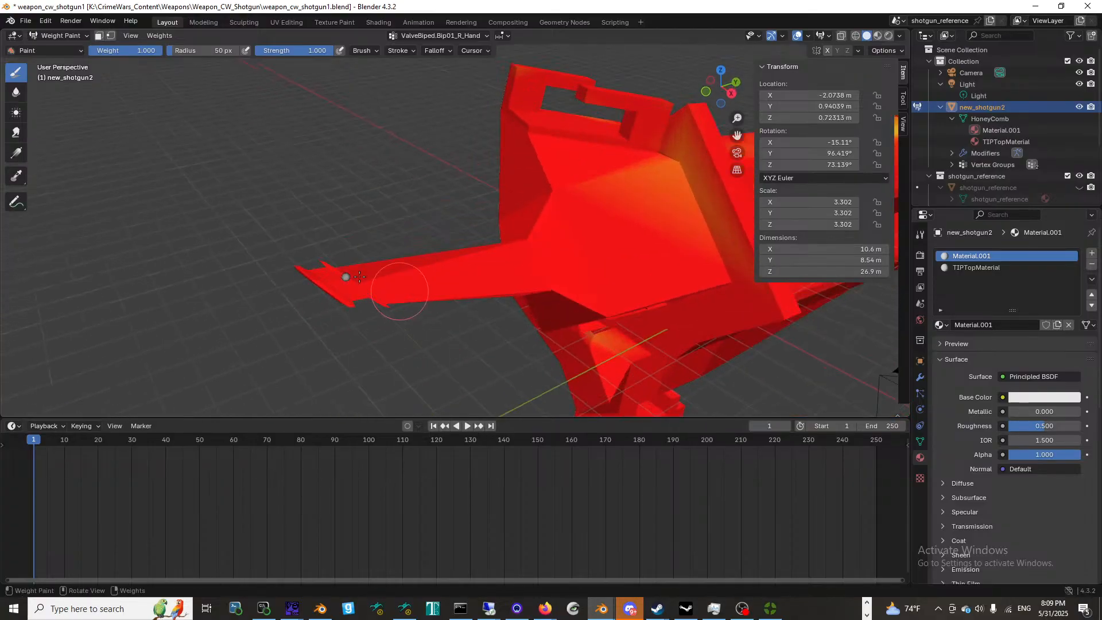
pyautogui.moveTo(351, 278); pyautogui.dragTo(384, 293, button='middle')
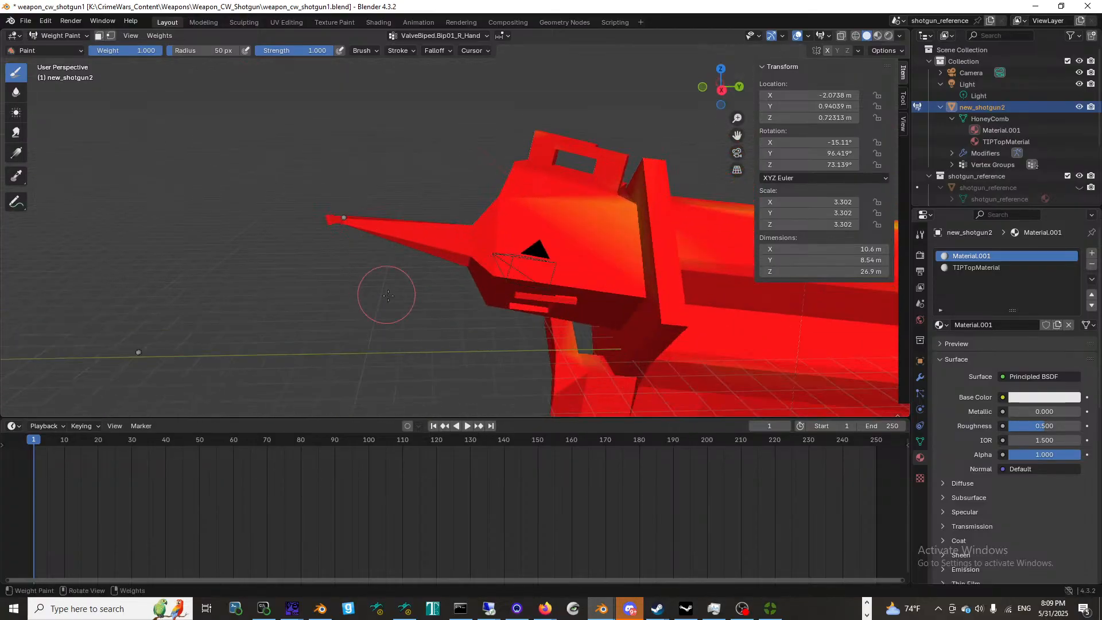
# Undo the latest weight strokes on new_shotgun2's barrels, grip and narrow end.
pyautogui.click(26, 20)
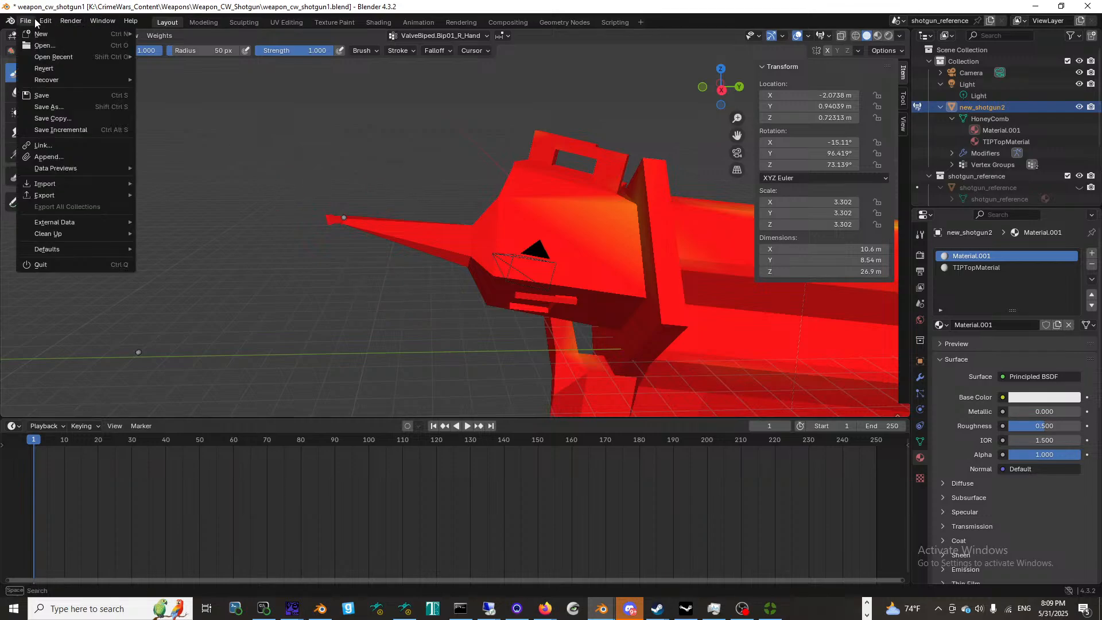
pyautogui.click(50, 34)
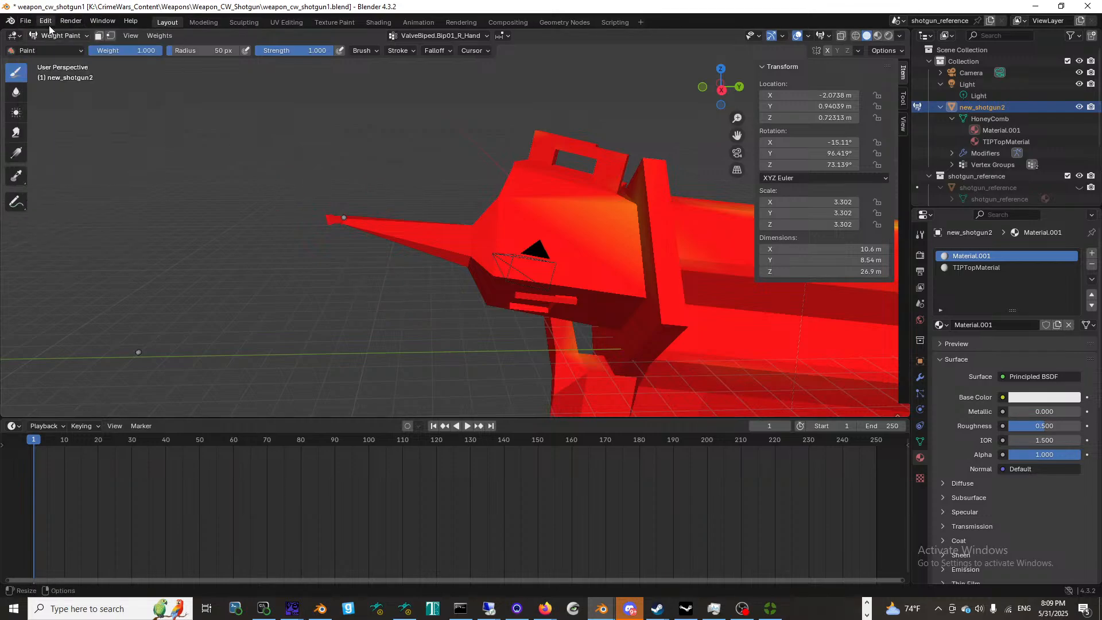
pyautogui.scroll(-4, 300, 204)
pyautogui.scroll(2, 321, 214)
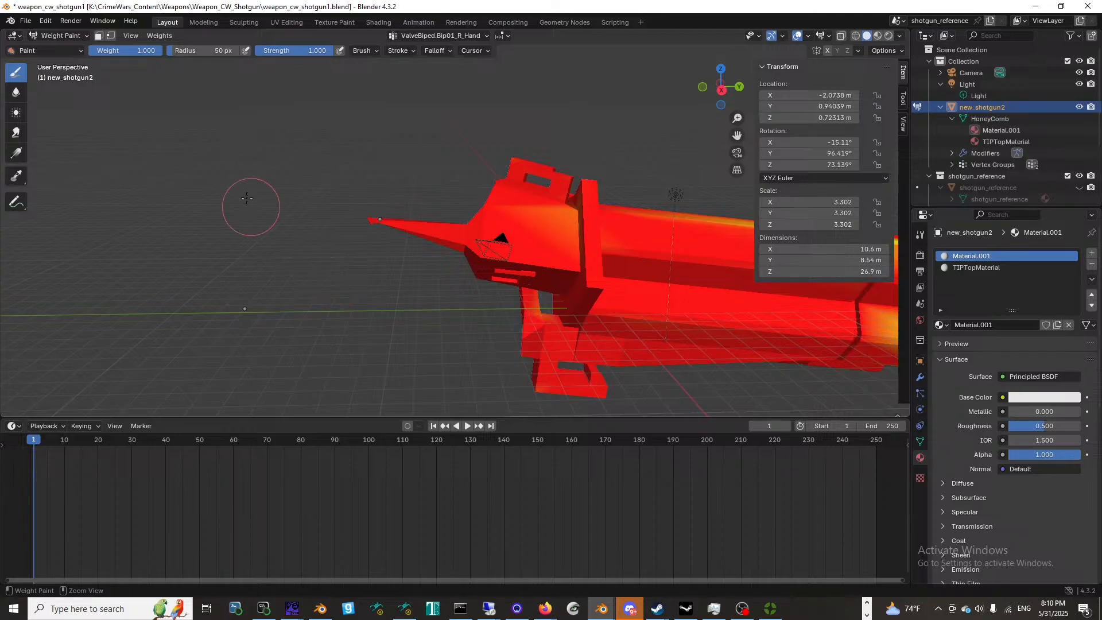
pyautogui.hotkey('ctrl', 'z')
pyautogui.hotkey('ctrl', 'z')
pyautogui.hotkey('ctrl', 'z')
pyautogui.hotkey('ctrl', 'z')
pyautogui.hotkey('ctrl', 'z')
pyautogui.hotkey('ctrl', 'z')
pyautogui.hotkey('ctrl', 'z')
pyautogui.hotkey('ctrl', 'z')
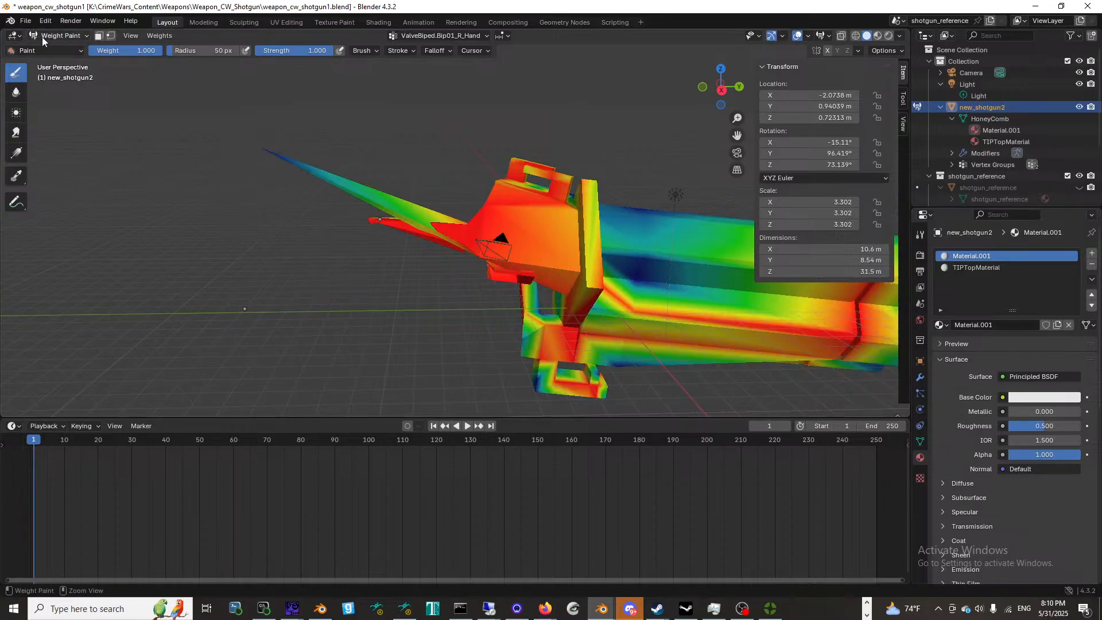
pyautogui.hotkey('ctrl', 'z')
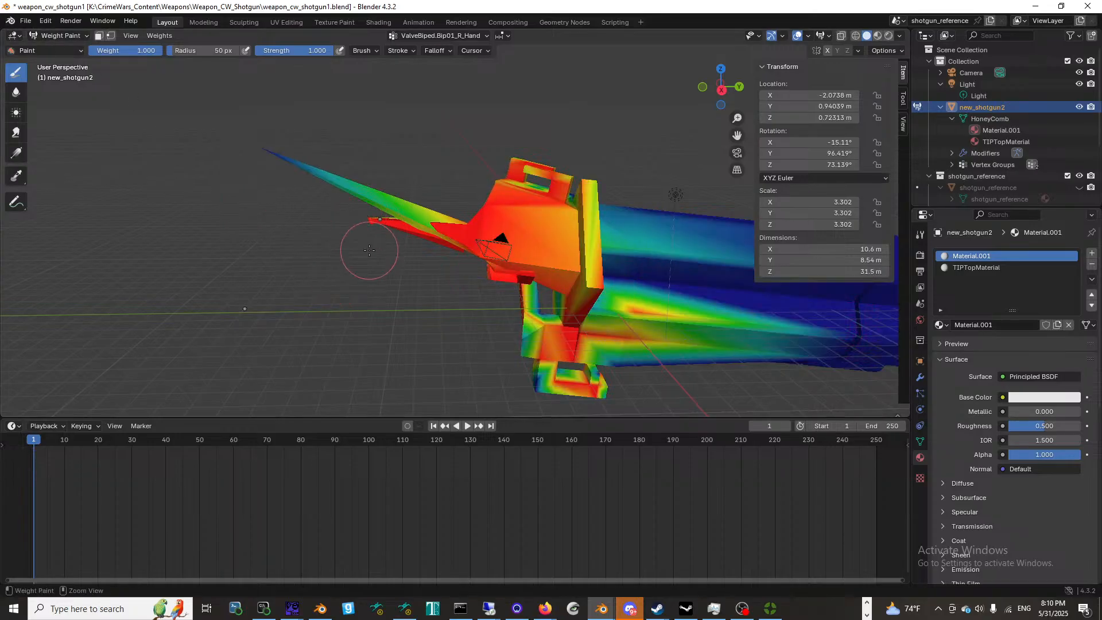
# Save the current scene as a separate file named weapon_cw_shotgun1wtf.blend.
pyautogui.click(52, 22)
pyautogui.click(26, 22)
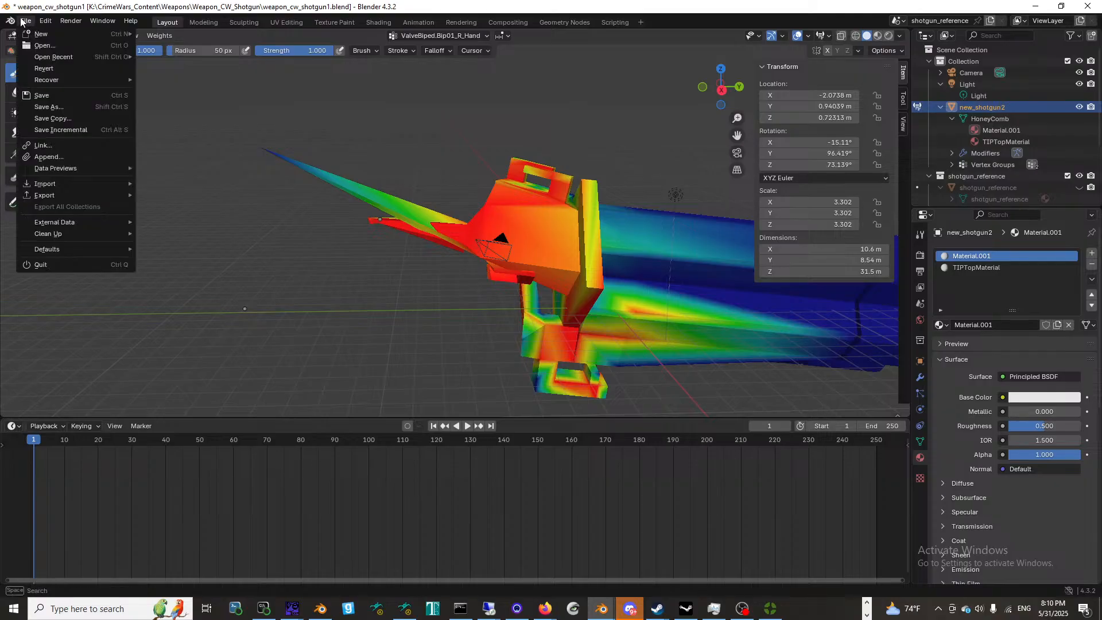
pyautogui.click(68, 106)
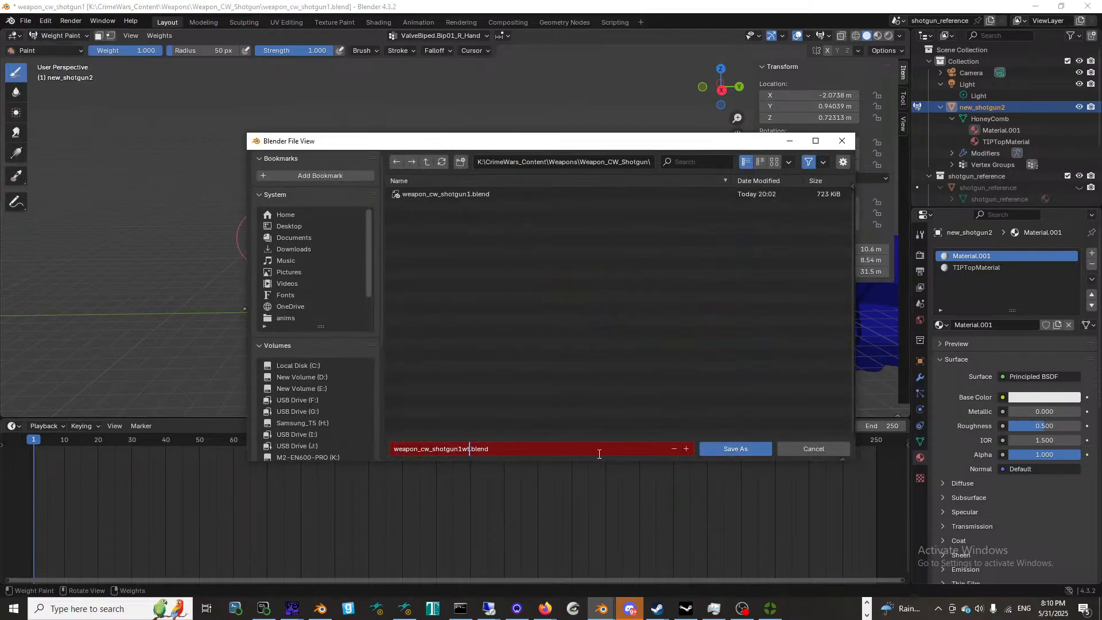
pyautogui.click(735, 448)
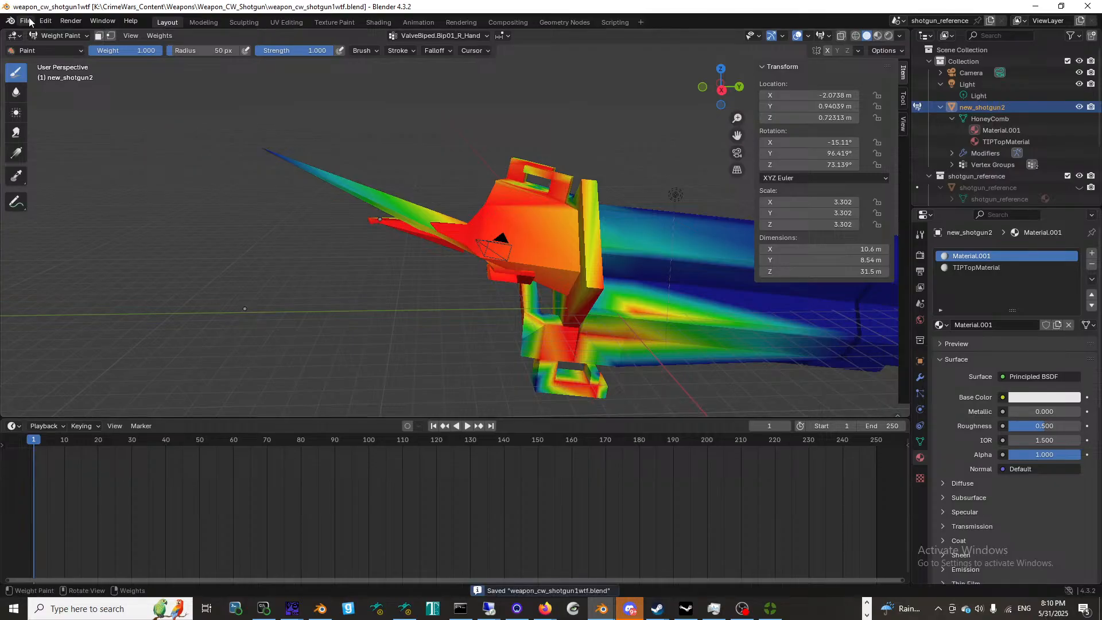
# Reopen weapon_cw_shotgun1.blend from the Weapon_CW_Shotgun folder.
pyautogui.click(26, 20)
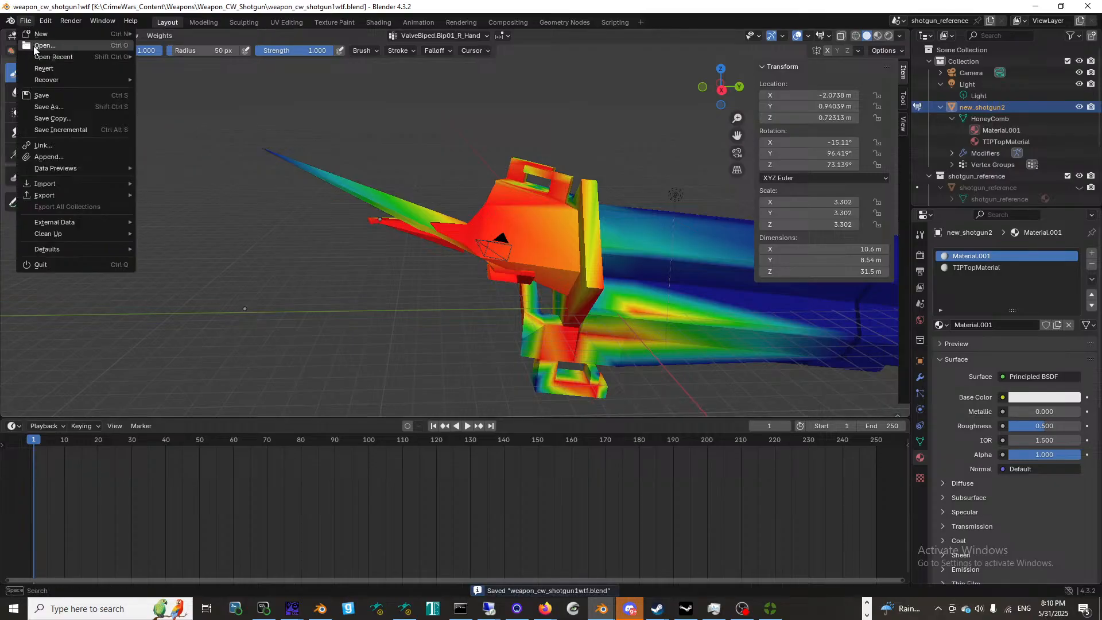
pyautogui.click(65, 46)
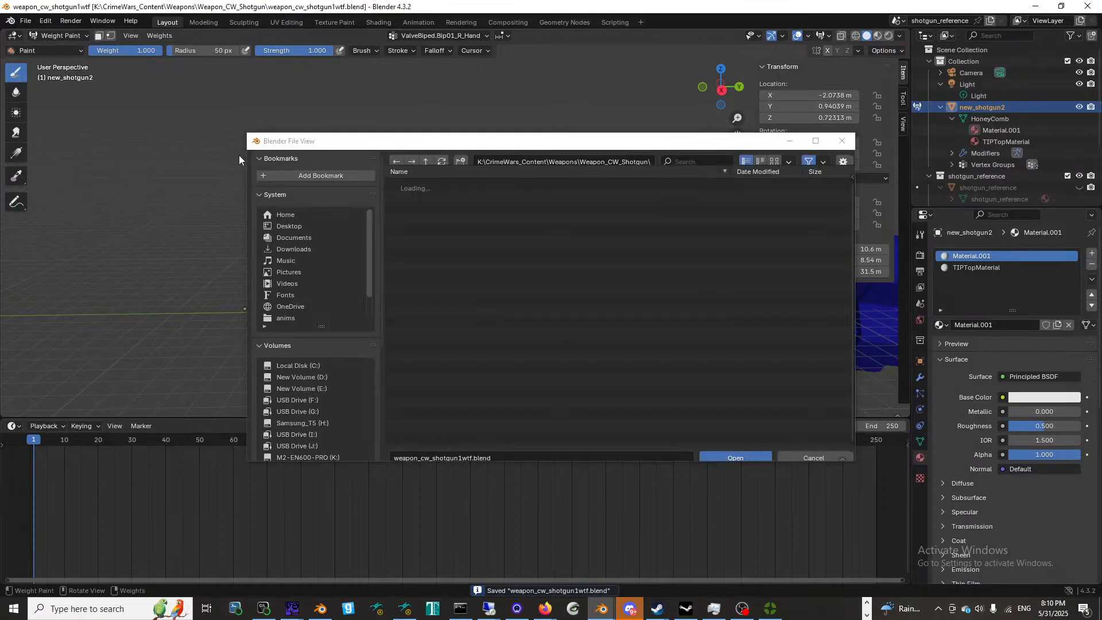
pyautogui.click(445, 194)
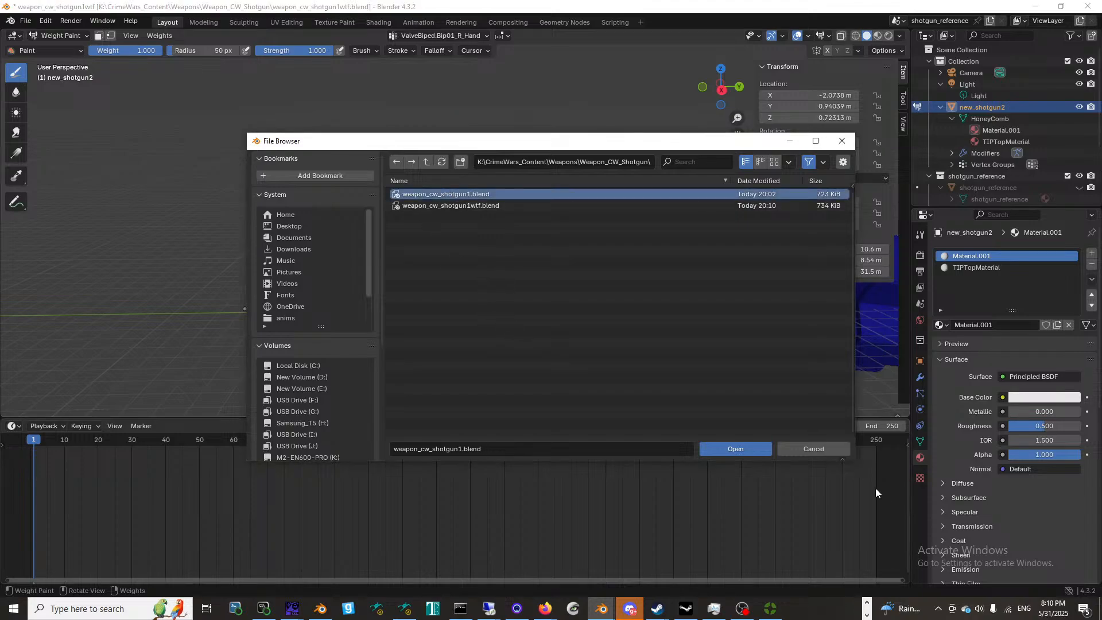
pyautogui.click(714, 449)
pyautogui.scroll(-3, 488, 281)
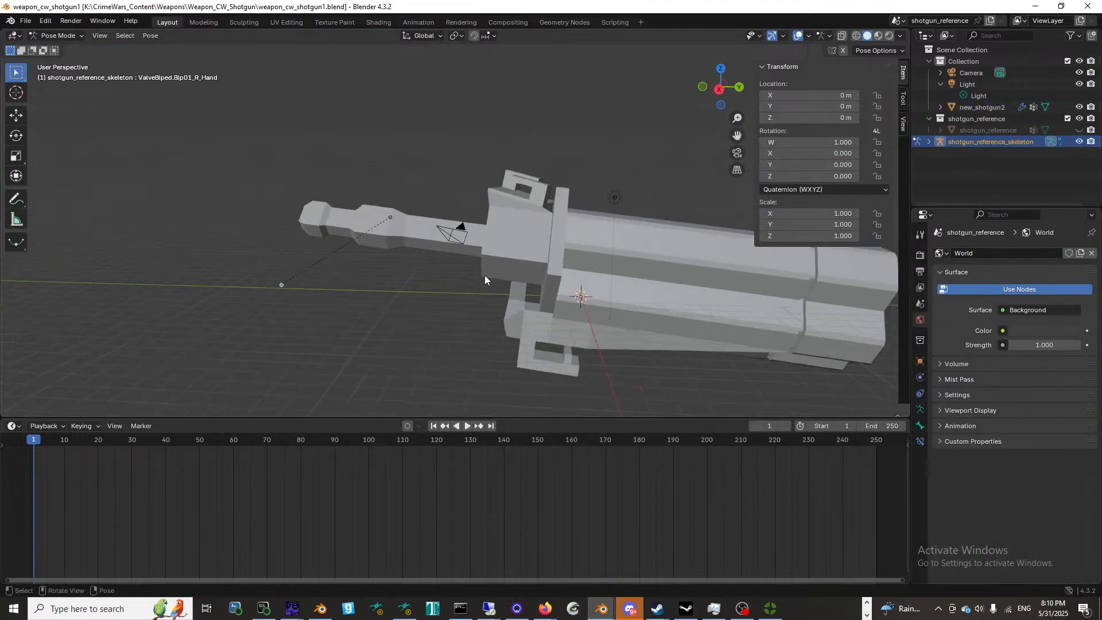
pyautogui.scroll(3, 484, 275)
pyautogui.moveTo(482, 275); pyautogui.dragTo(479, 277, button='middle')
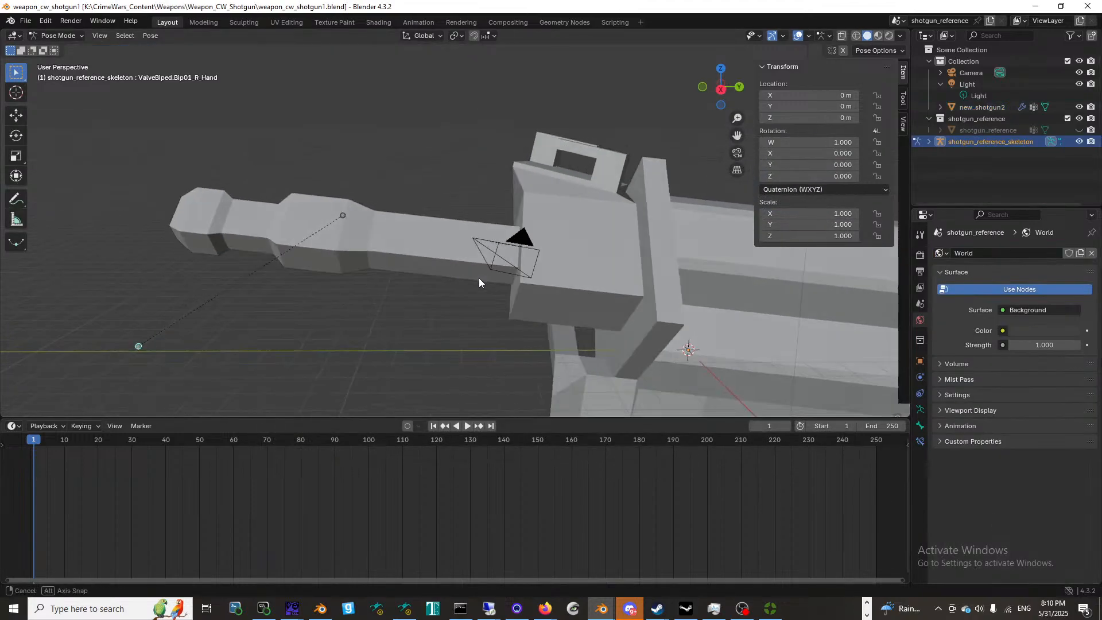
# Switch from Pose Mode to Object Mode and select shotgun_reference_skeleton.
pyautogui.click(353, 233)
pyautogui.click(68, 36)
pyautogui.click(57, 48)
pyautogui.click(343, 215)
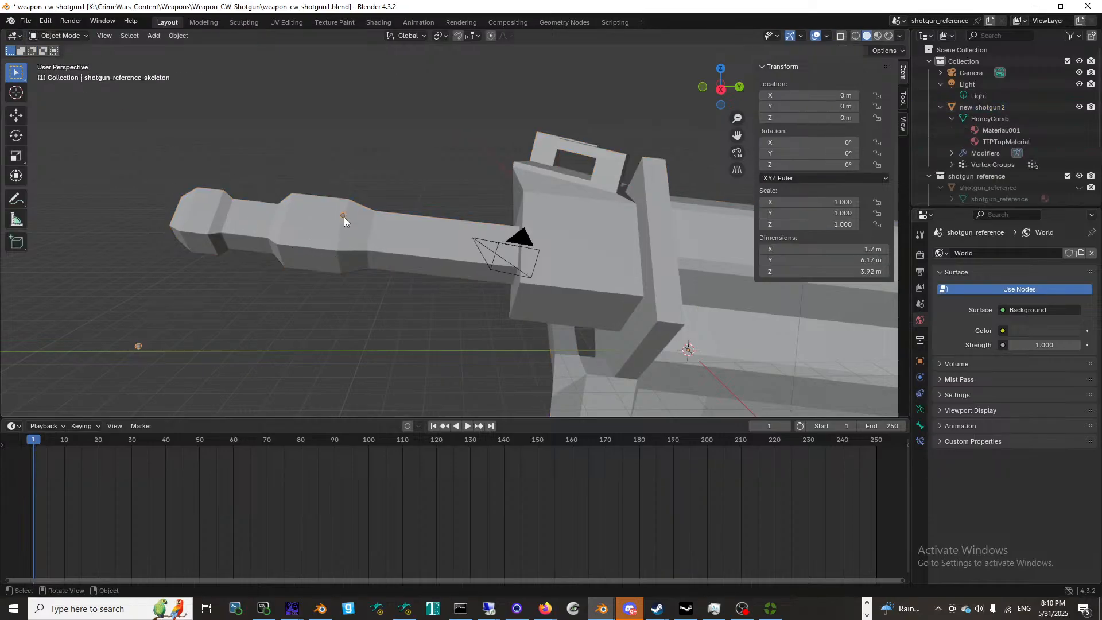
# Try moving shotgun_reference_skeleton and undo the move.
pyautogui.press('g')
pyautogui.click(312, 165)
pyautogui.hotkey('ctrl', 'z')
pyautogui.scroll(-4, 401, 242)
pyautogui.scroll(3, 404, 242)
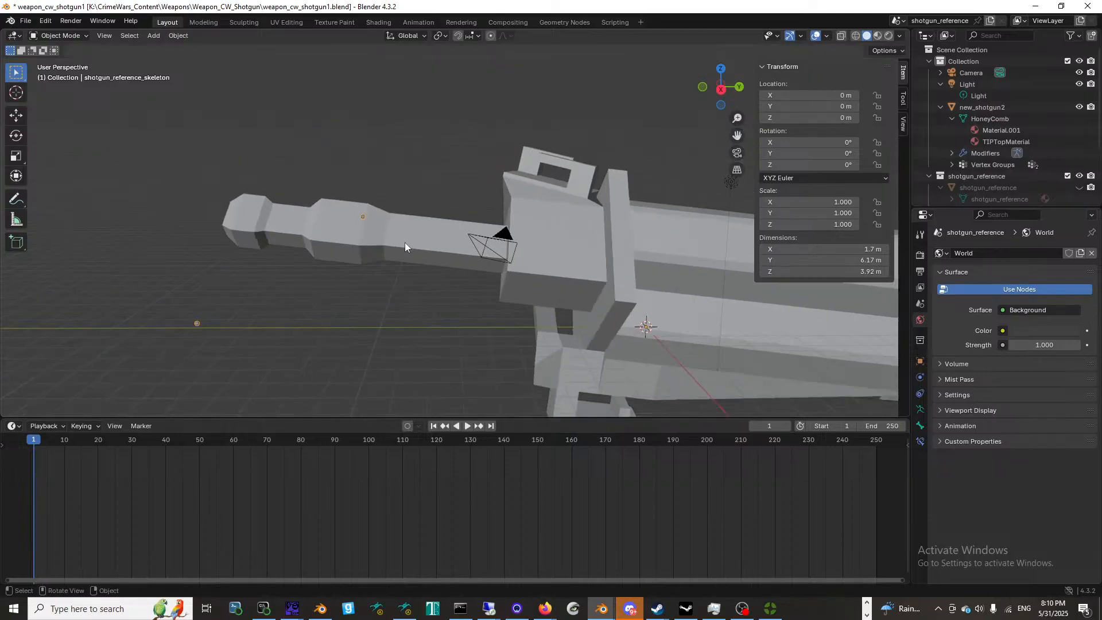
# Try a Source Engine scene export of both exportable files.
pyautogui.click(26, 21)
pyautogui.moveTo(94, 195)
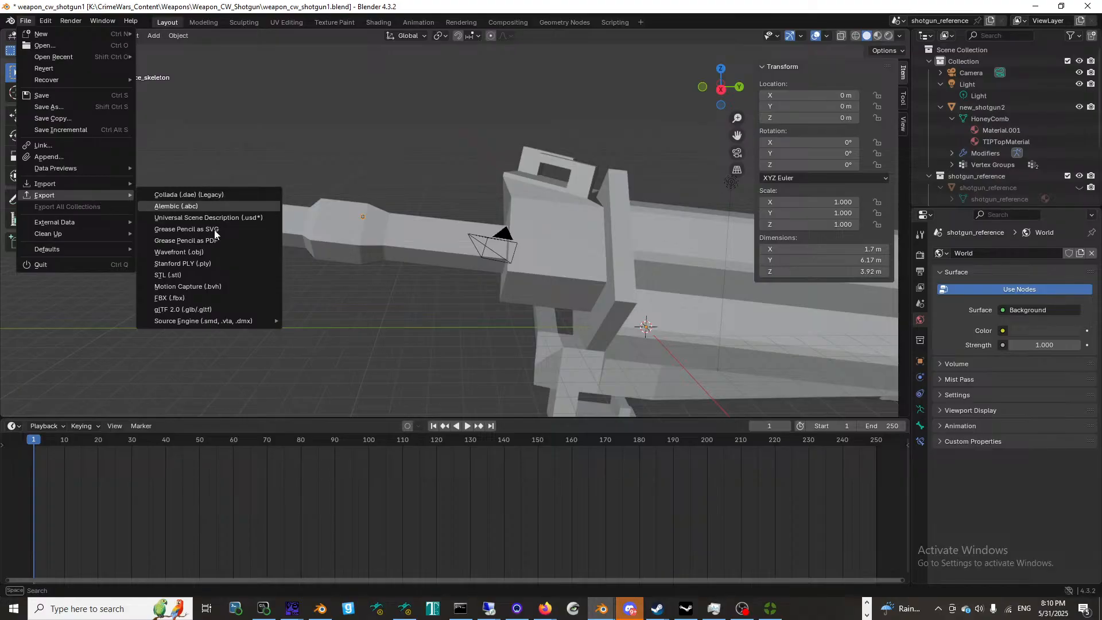
pyautogui.moveTo(242, 325)
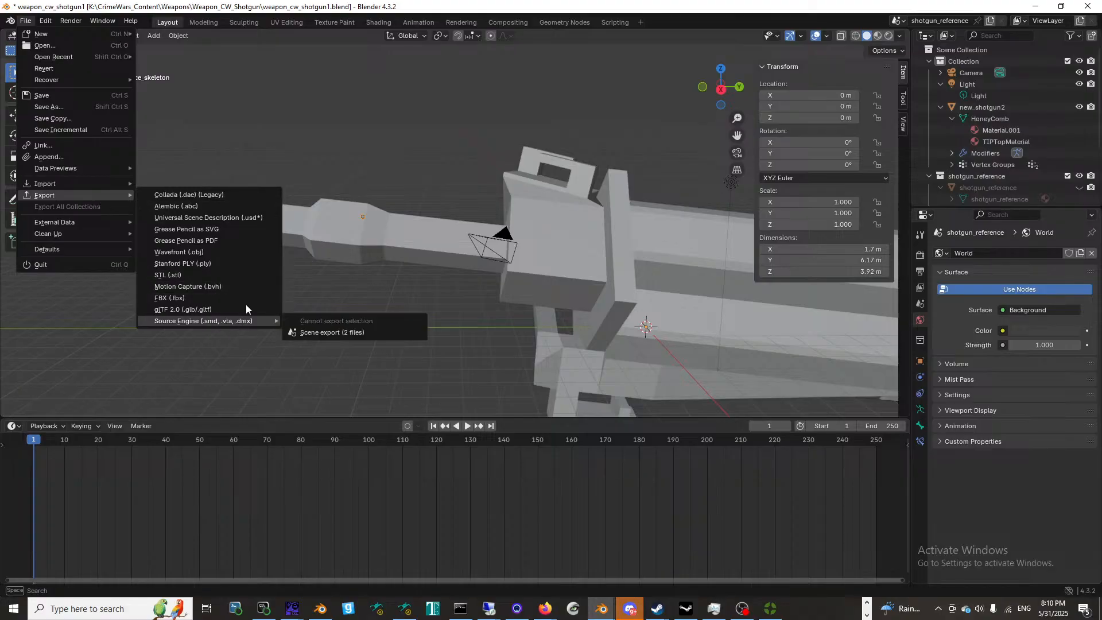
pyautogui.click(335, 333)
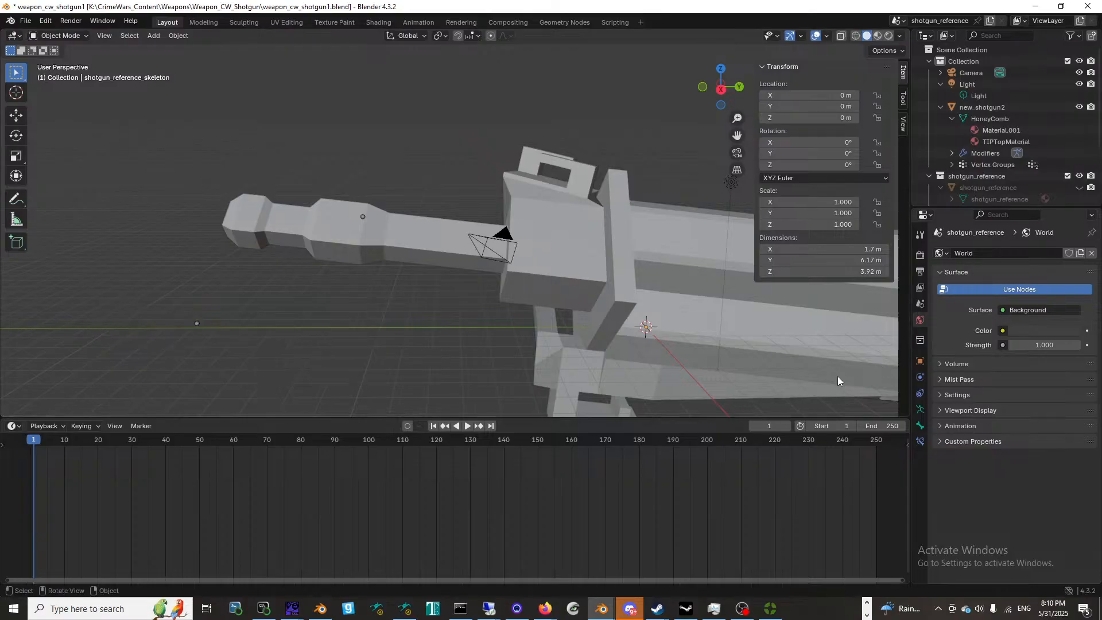
# Look through the scene, render, tool, constraint and bone properties for the Source Engine export settings.
pyautogui.click(920, 409)
pyautogui.click(921, 394)
pyautogui.click(921, 377)
pyautogui.click(920, 361)
pyautogui.click(920, 342)
pyautogui.click(920, 304)
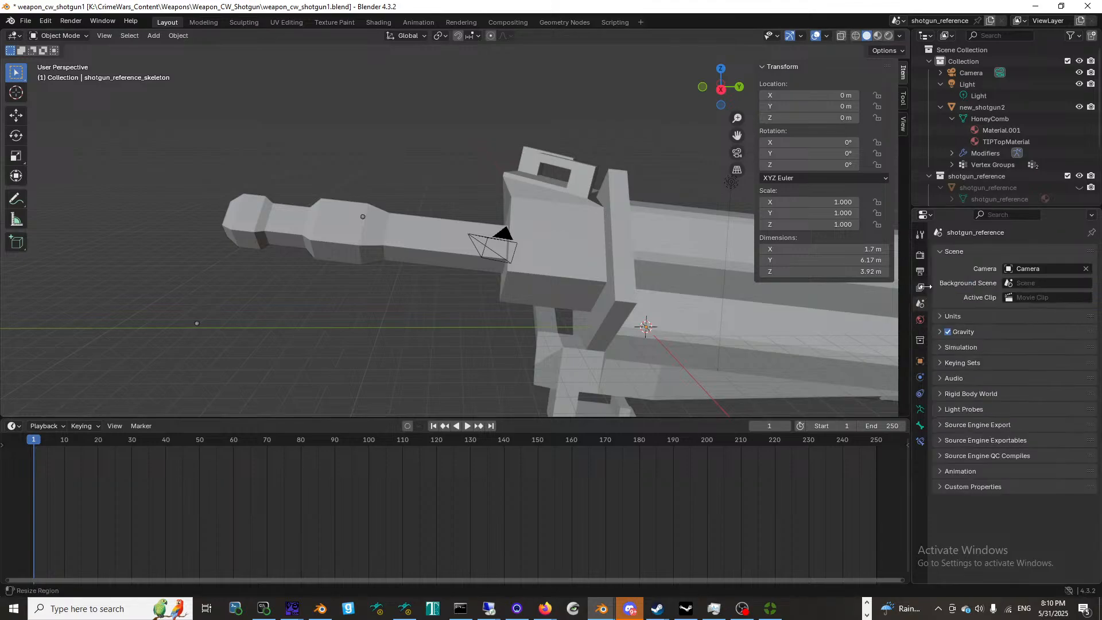
pyautogui.click(920, 287)
pyautogui.click(920, 272)
pyautogui.click(920, 251)
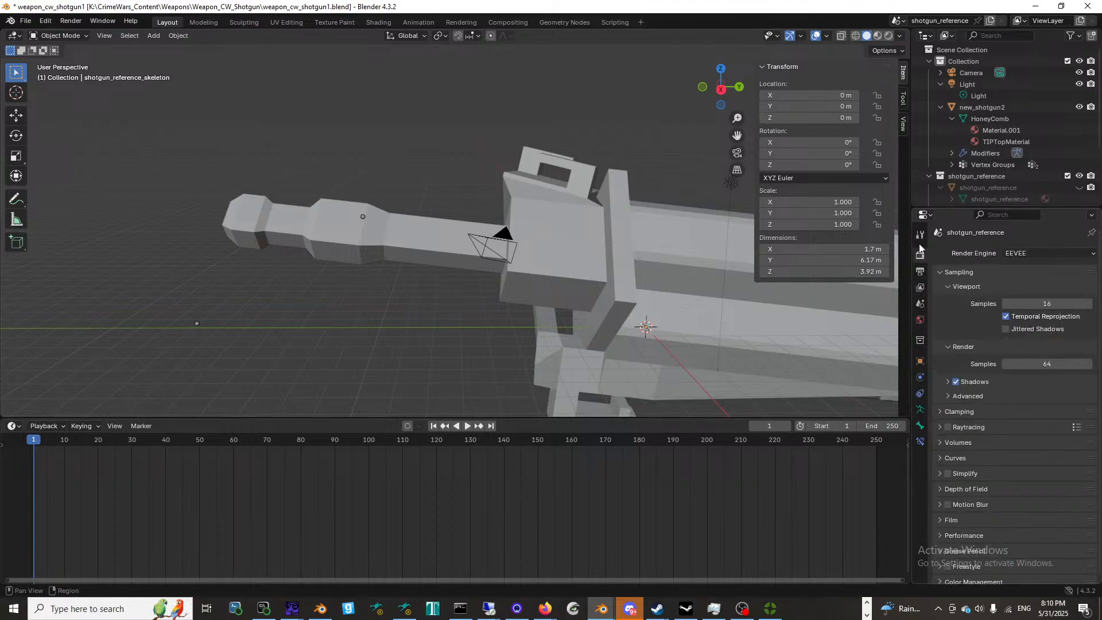
pyautogui.click(920, 234)
pyautogui.click(920, 441)
pyautogui.click(920, 425)
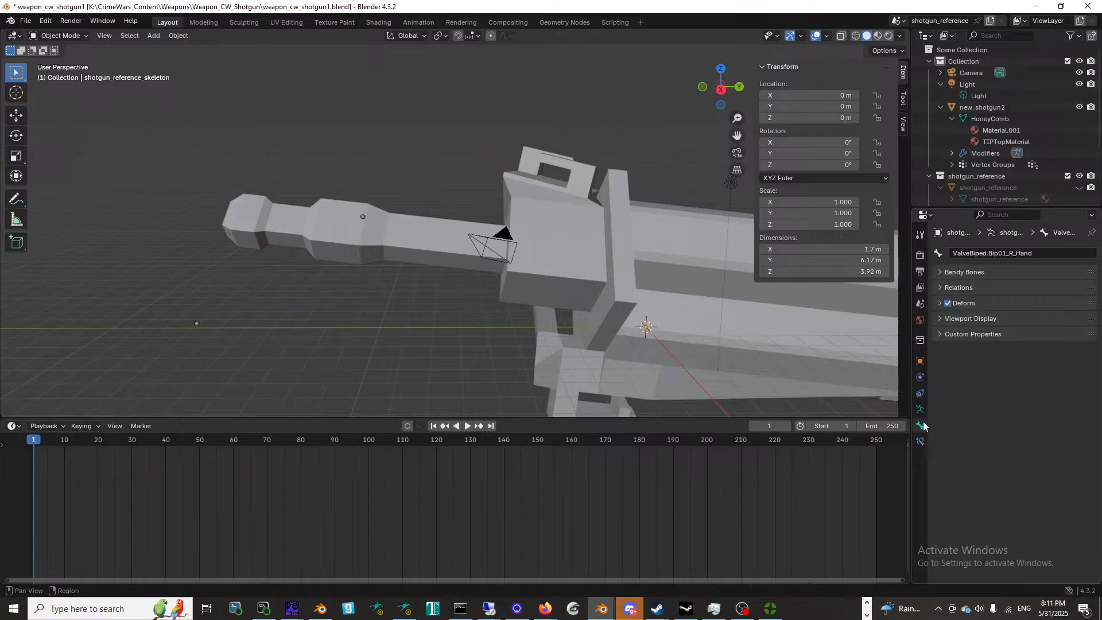
# Examine the armature data sections and physics properties of shotgun_reference_skeleton for export options.
pyautogui.click(921, 412)
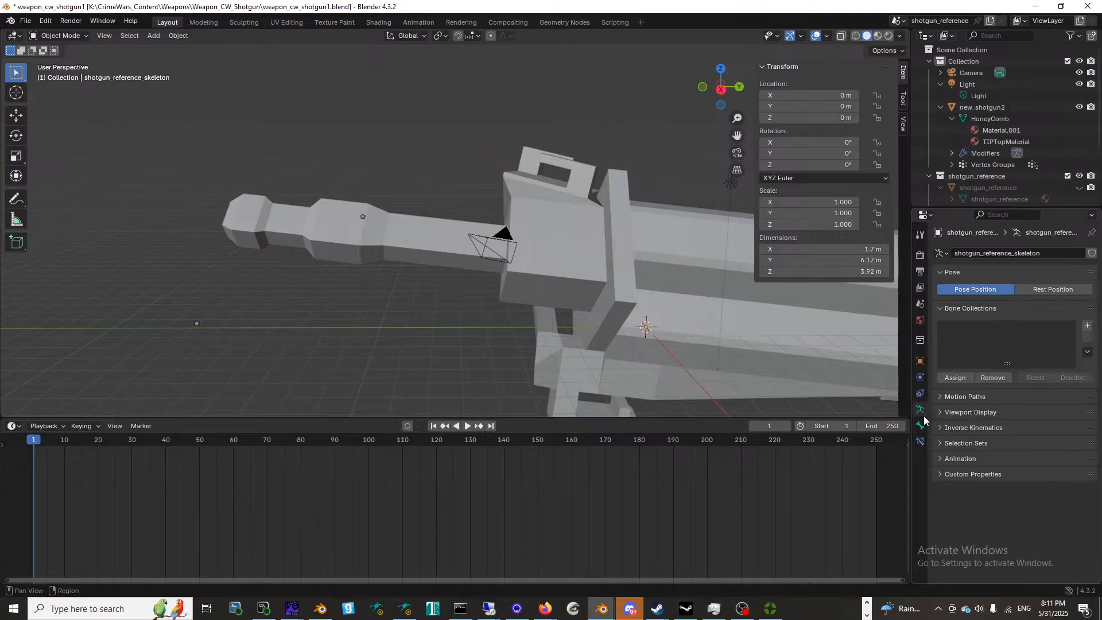
pyautogui.click(946, 473)
pyautogui.click(947, 461)
pyautogui.click(948, 445)
pyautogui.click(949, 430)
pyautogui.click(952, 412)
pyautogui.click(953, 399)
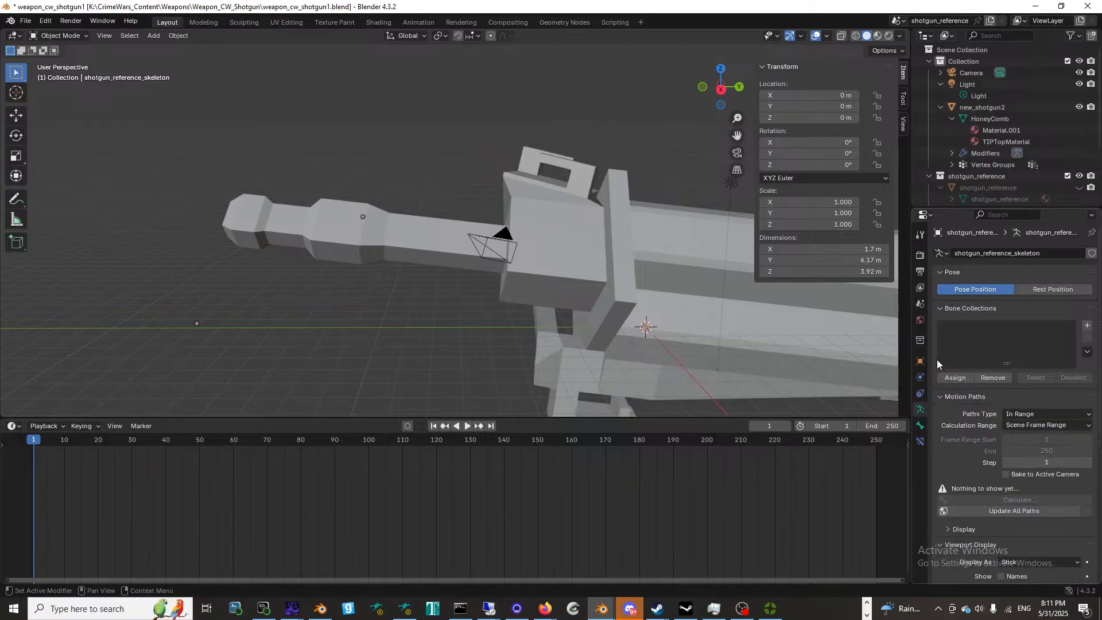
pyautogui.click(920, 377)
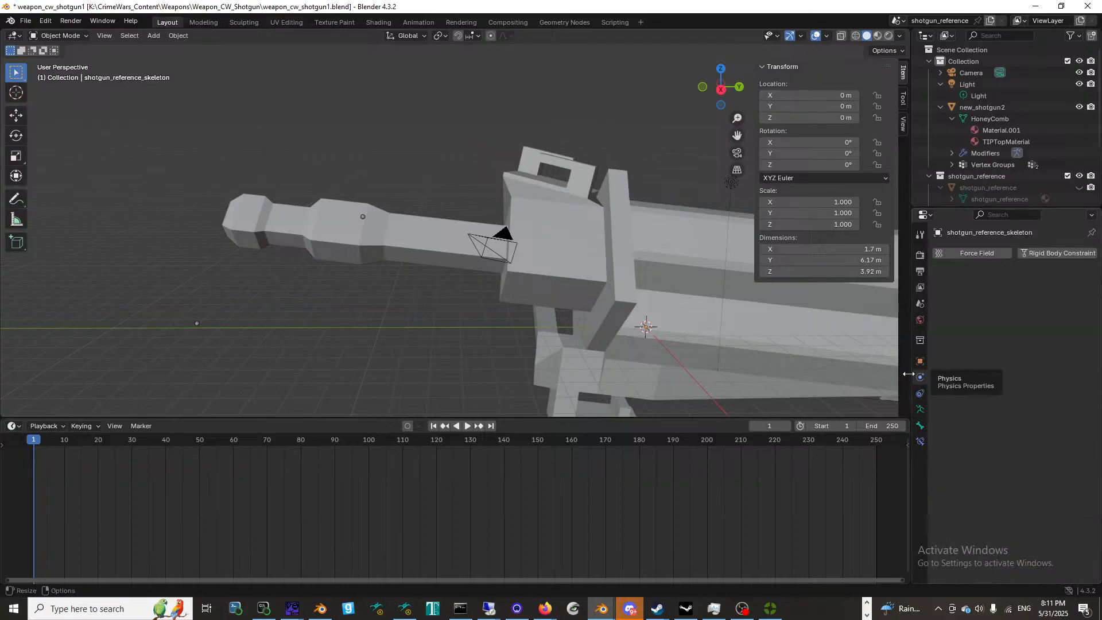
# Select the new_shotgun2 mesh and check its particle, object, collection and world properties for export settings.
pyautogui.click(699, 317)
pyautogui.click(920, 393)
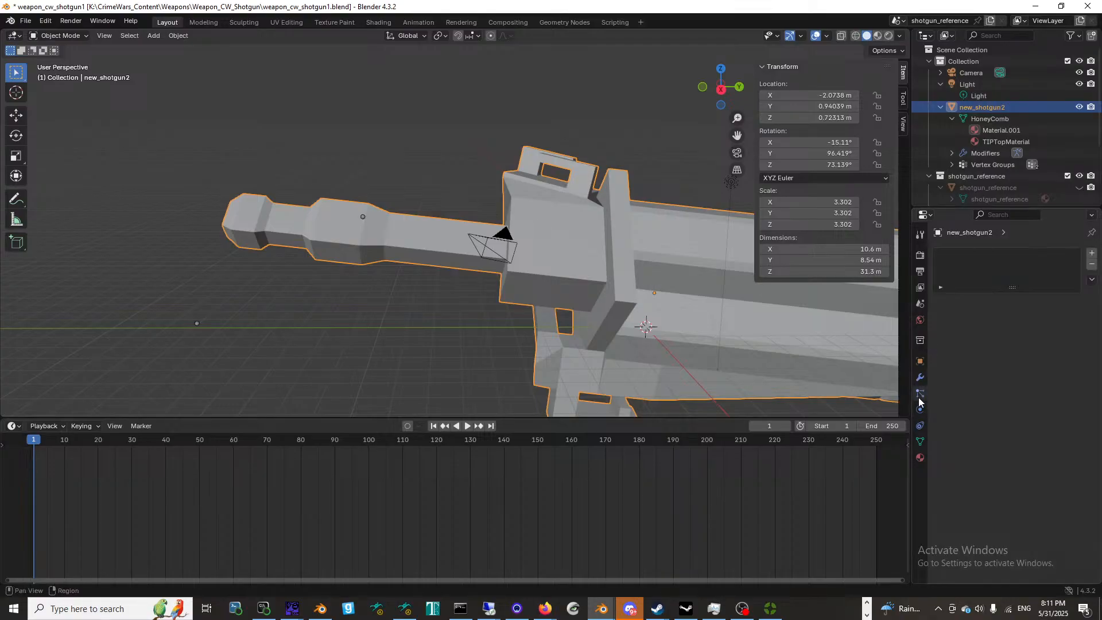
pyautogui.click(919, 363)
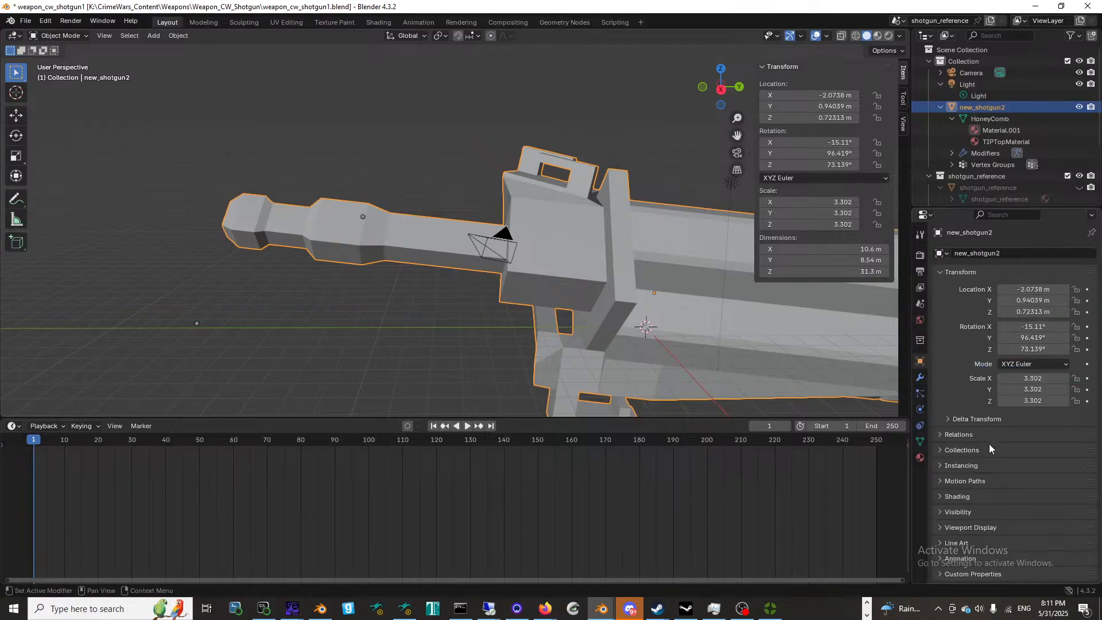
pyautogui.click(920, 340)
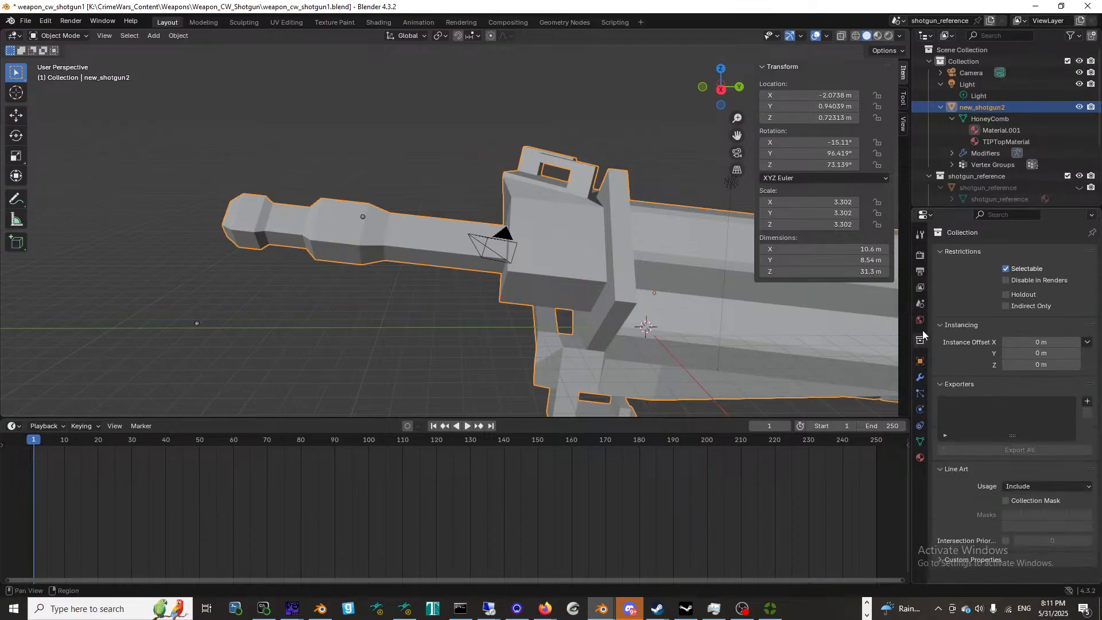
pyautogui.click(920, 320)
# Expand the scene's Source Engine exportables and export settings, with SMD as the export format.
pyautogui.click(917, 307)
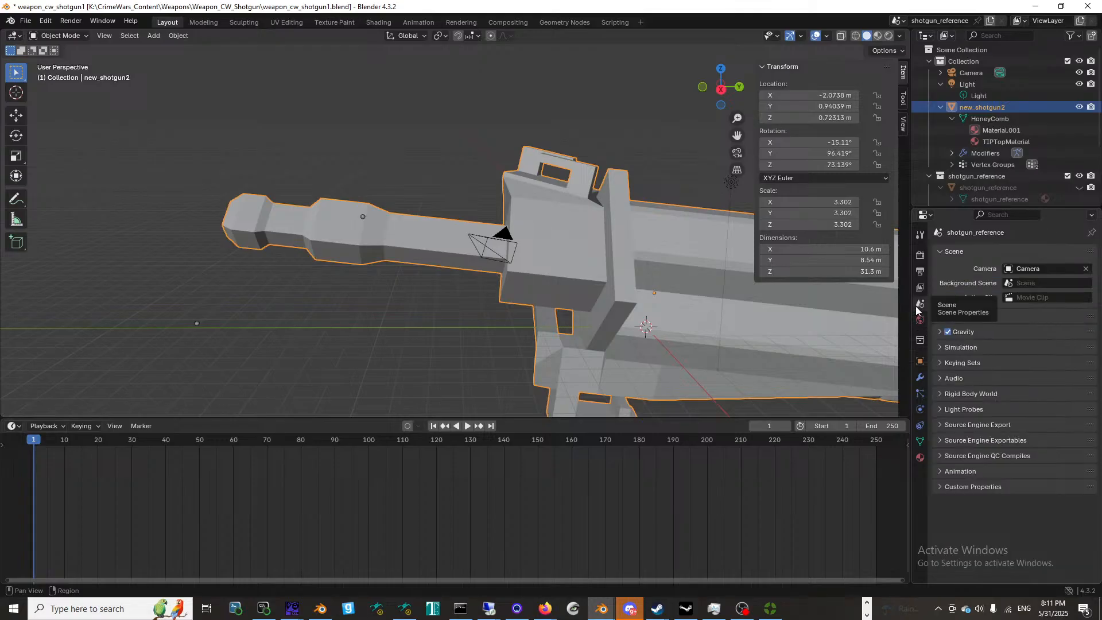
pyautogui.click(948, 487)
pyautogui.click(949, 459)
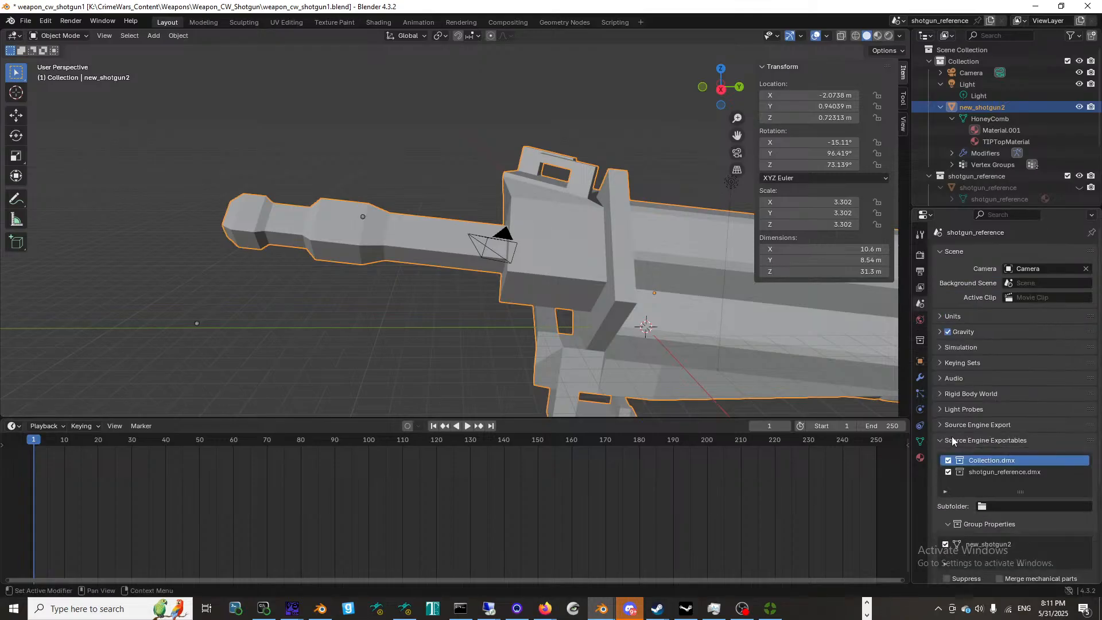
pyautogui.click(956, 427)
pyautogui.scroll(-2, 957, 430)
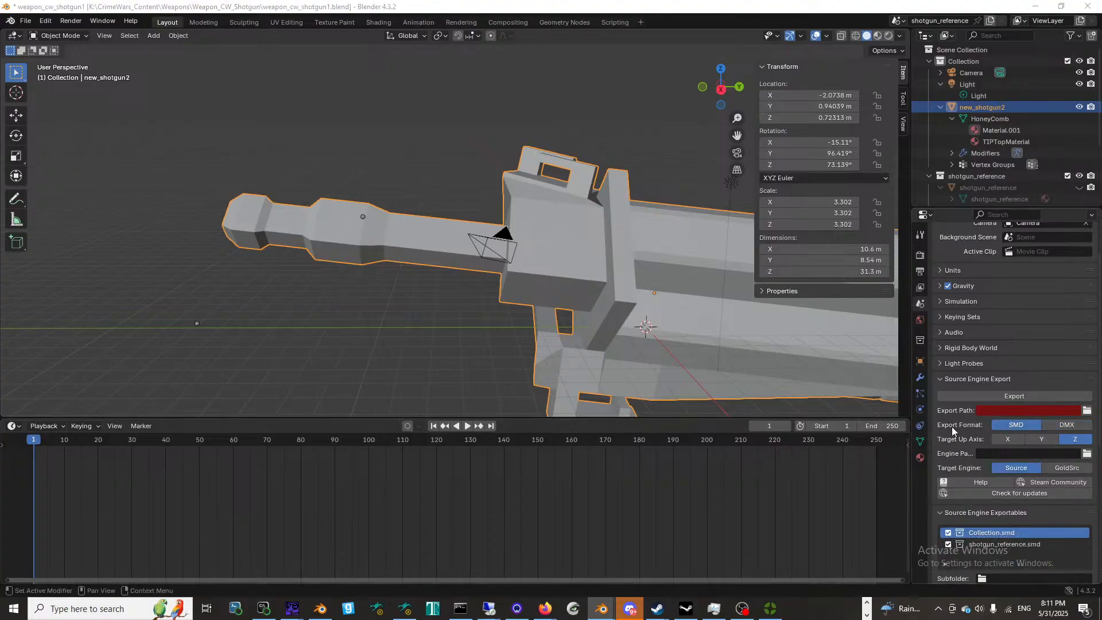
# Switch to File Explorer and copy the path of the decompiled w_shotgun folder.
pyautogui.hotkey('alt', 'Tab')
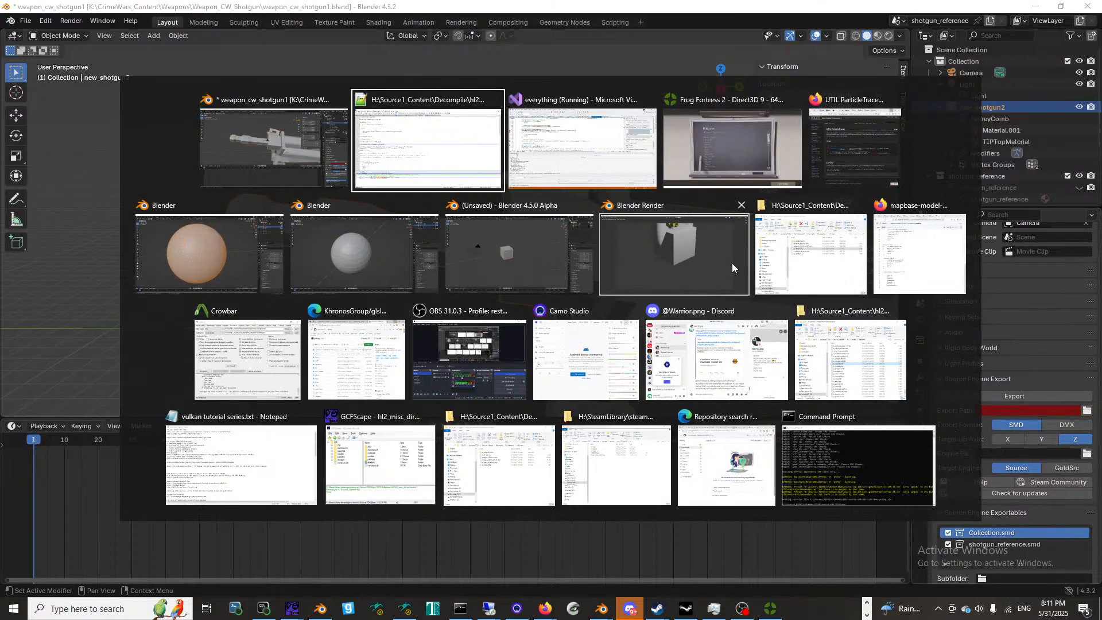
pyautogui.click(802, 266)
pyautogui.click(970, 256)
pyautogui.moveTo(872, 179); pyautogui.dragTo(380, 112)
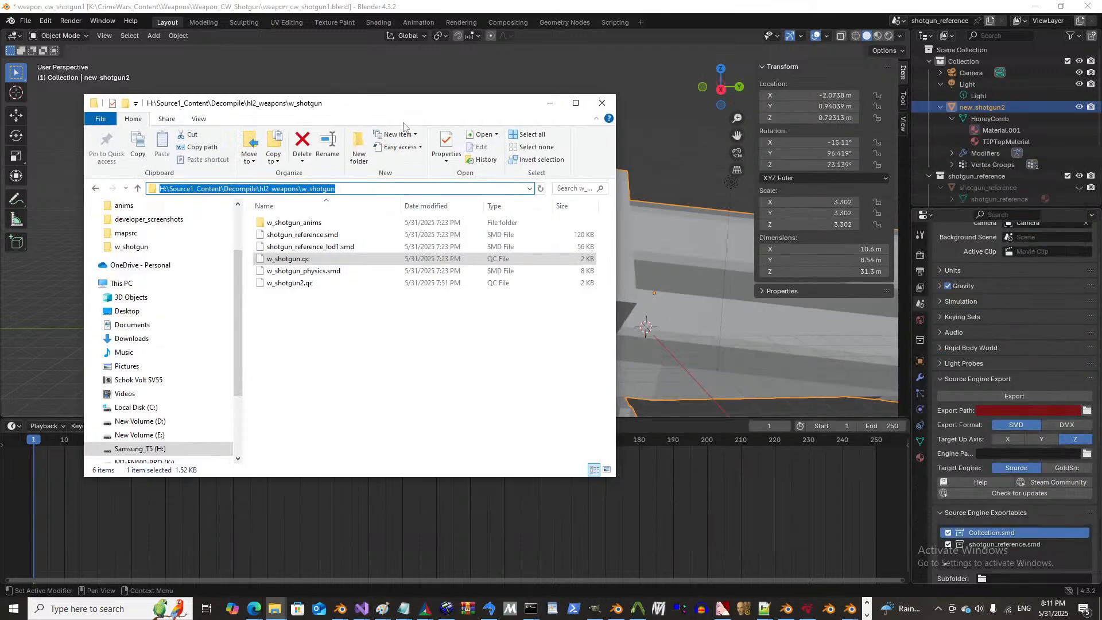
# Set the Source Engine export's engine path to H:\Source1_Content\Decompile\hl2_weapons\w_shotgun.
pyautogui.click(977, 466)
pyautogui.click(1009, 453)
pyautogui.write('H:\\Source1_Content\\Decompile\\hl2_weapons\\w_shotgun')
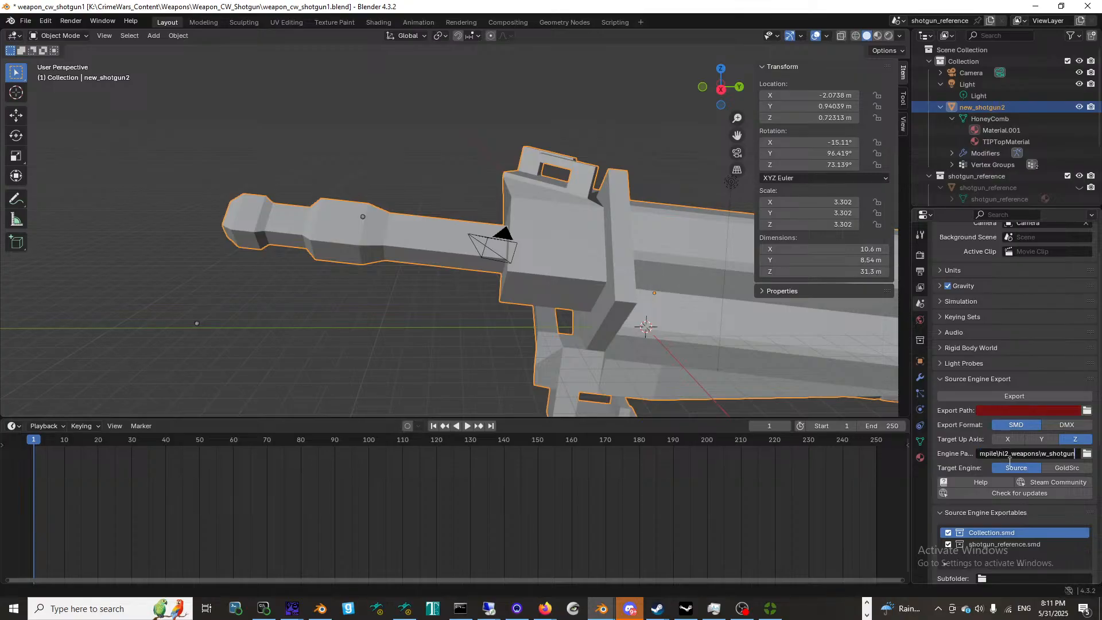
pyautogui.press('Return')
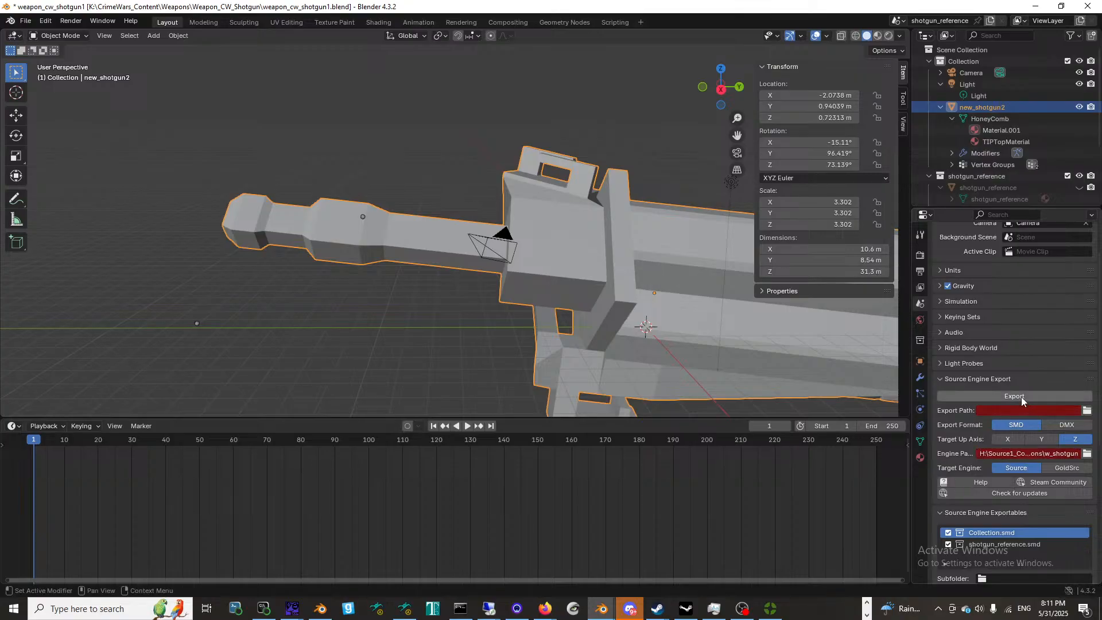
pyautogui.click(1027, 453)
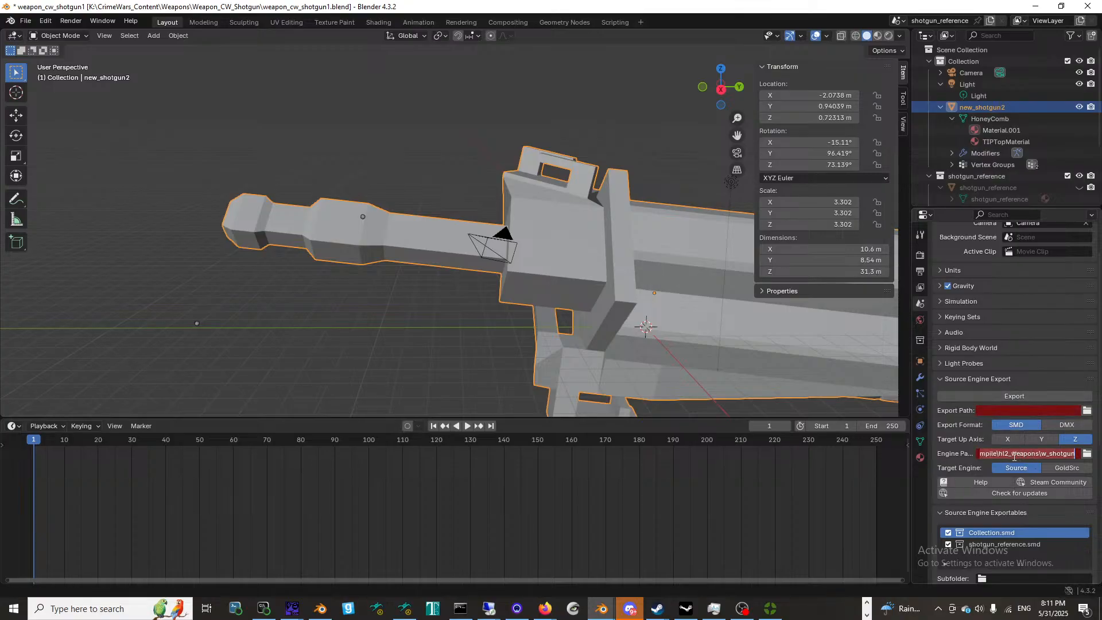
pyautogui.click(1013, 453)
pyautogui.press('Return')
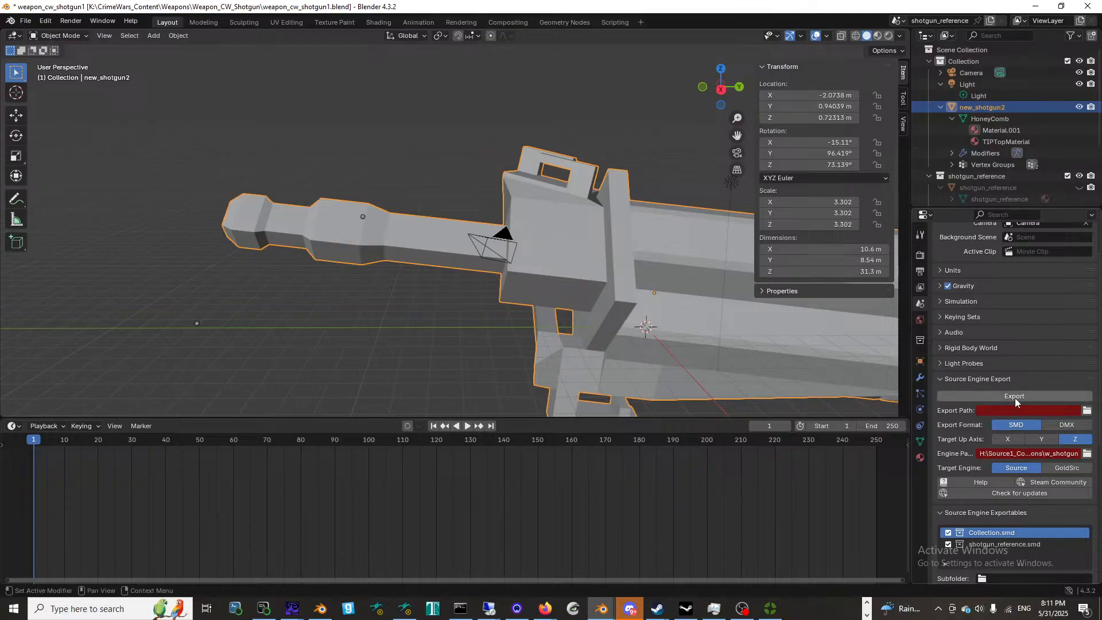
# Export Collection.smd and shotgun_reference.smd to H:\Source1_Content\Decompile\hl2_weapons\w_shotgun, and switch to that folder in File Explorer.
pyautogui.click(1003, 410)
pyautogui.write('H:\\Source1_Compile\\hl2_weapons\\w_shotgun')
pyautogui.press('Return')
pyautogui.click(1010, 397)
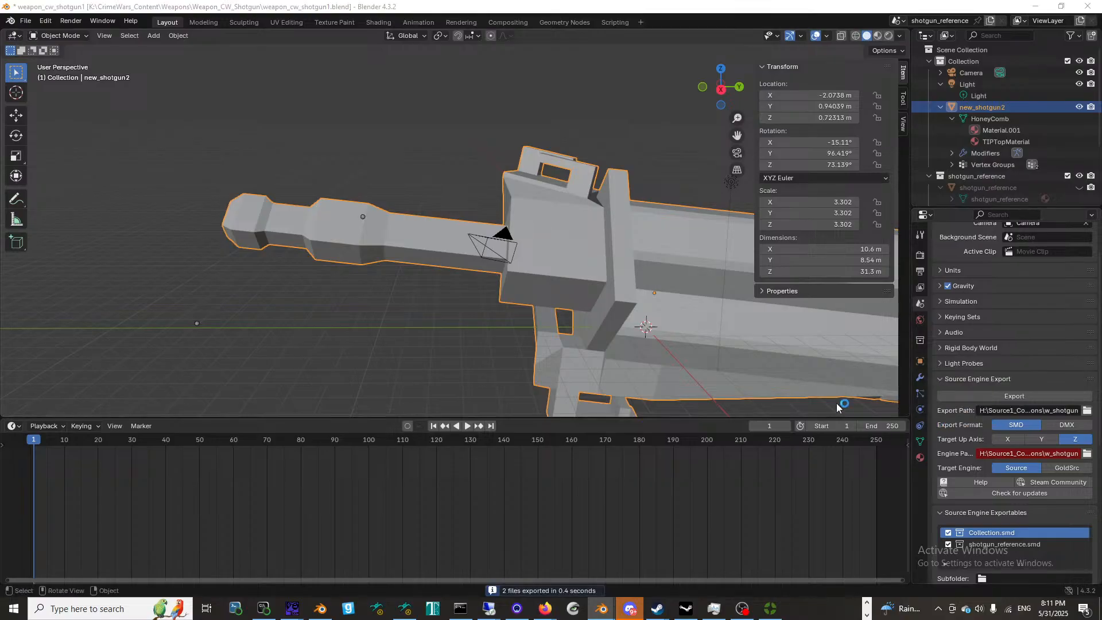
pyautogui.hotkey('alt', 'Tab')
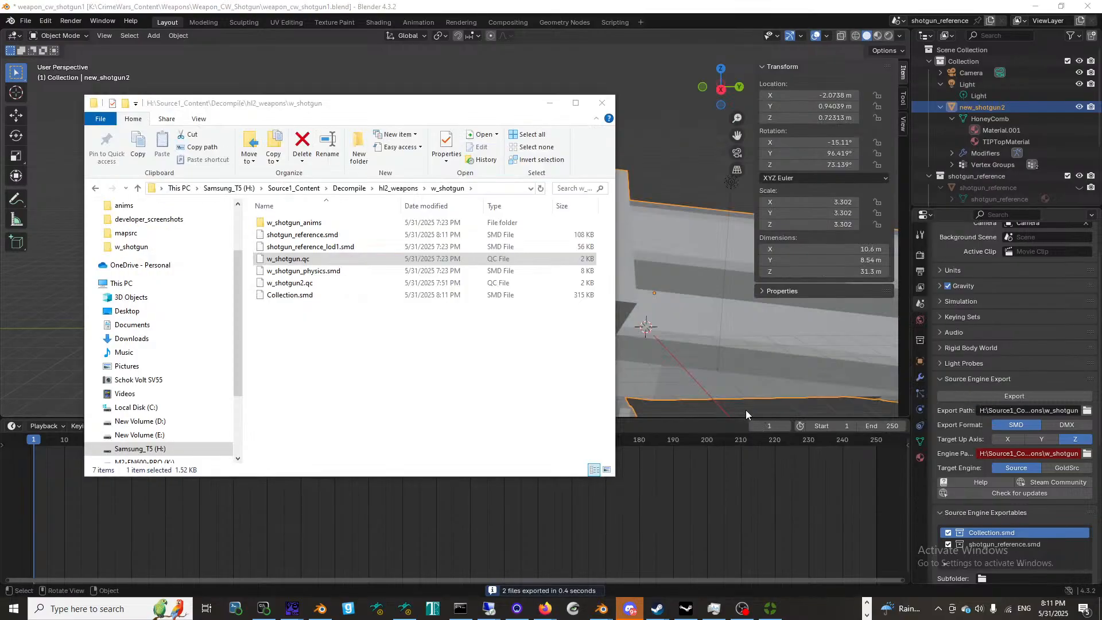
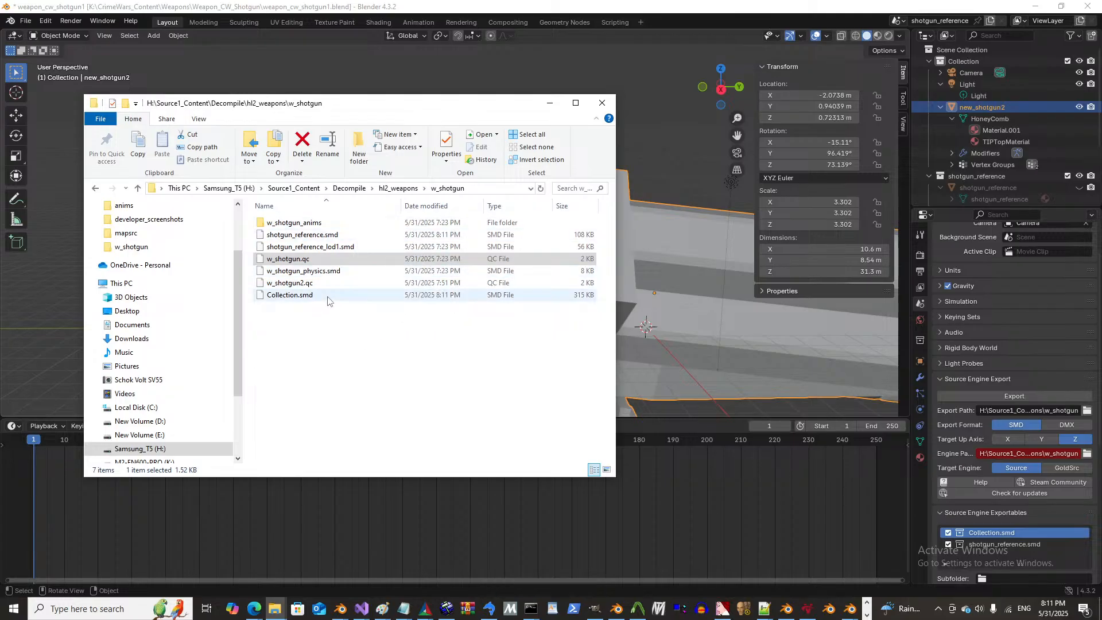
# Open the exported Collection.smd in Notepad++ and examine its nodes, skeleton and triangle data.
pyautogui.click(348, 295)
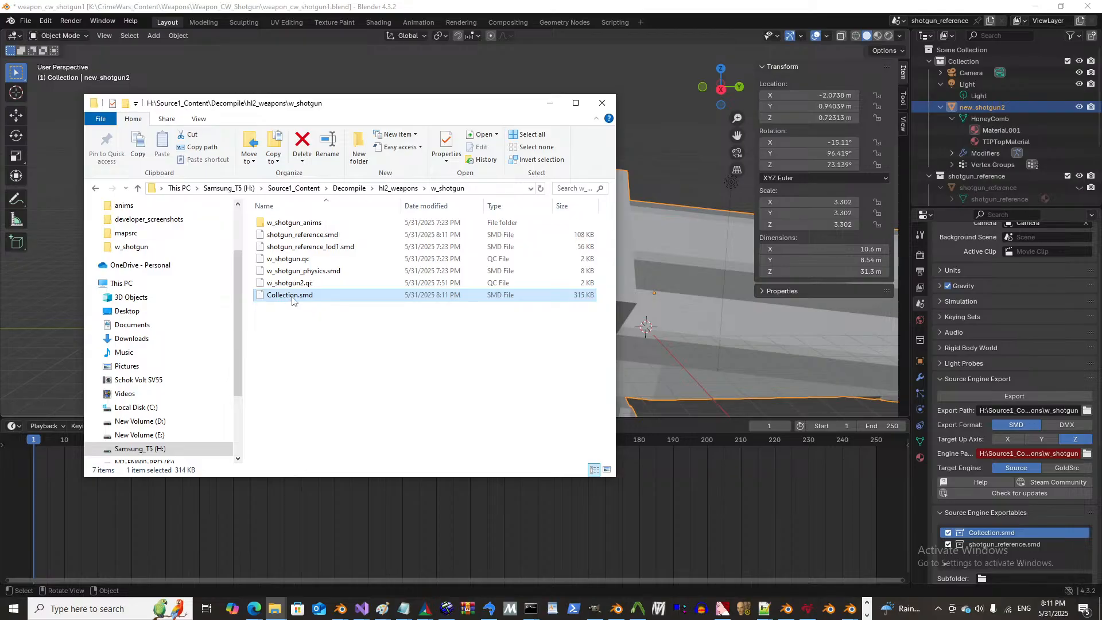
pyautogui.rightClick(292, 301)
pyautogui.click(423, 321)
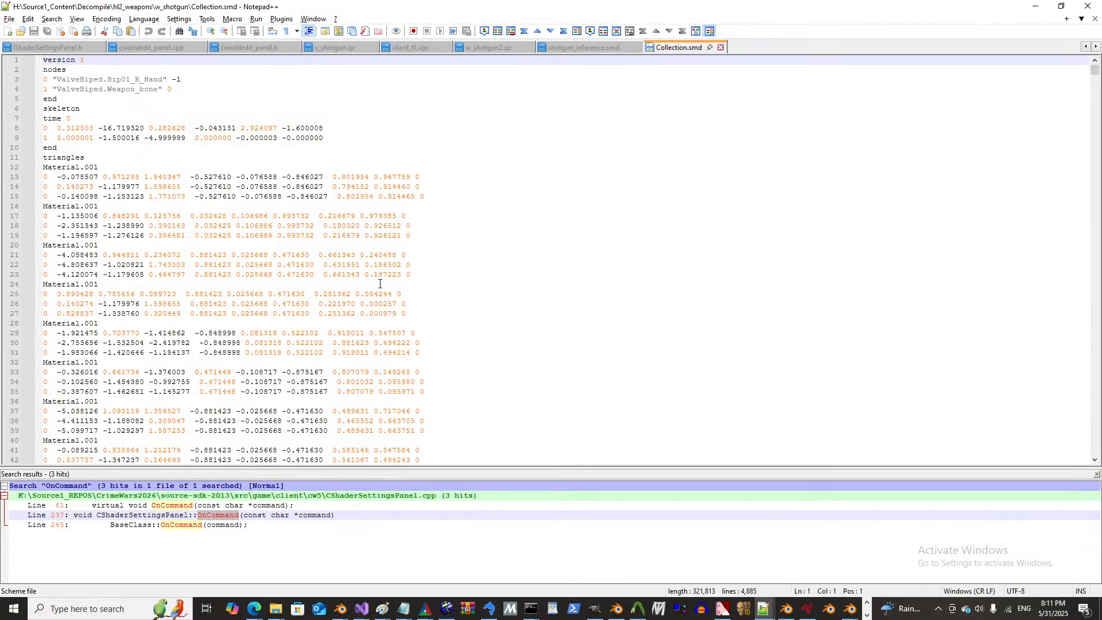
pyautogui.scroll(-16, 379, 283)
pyautogui.moveTo(1095, 77)
pyautogui.mouseDown()
pyautogui.moveTo(1095, 451)
pyautogui.moveTo(1095, 69)
pyautogui.mouseUp()
pyautogui.click(1035, 4)
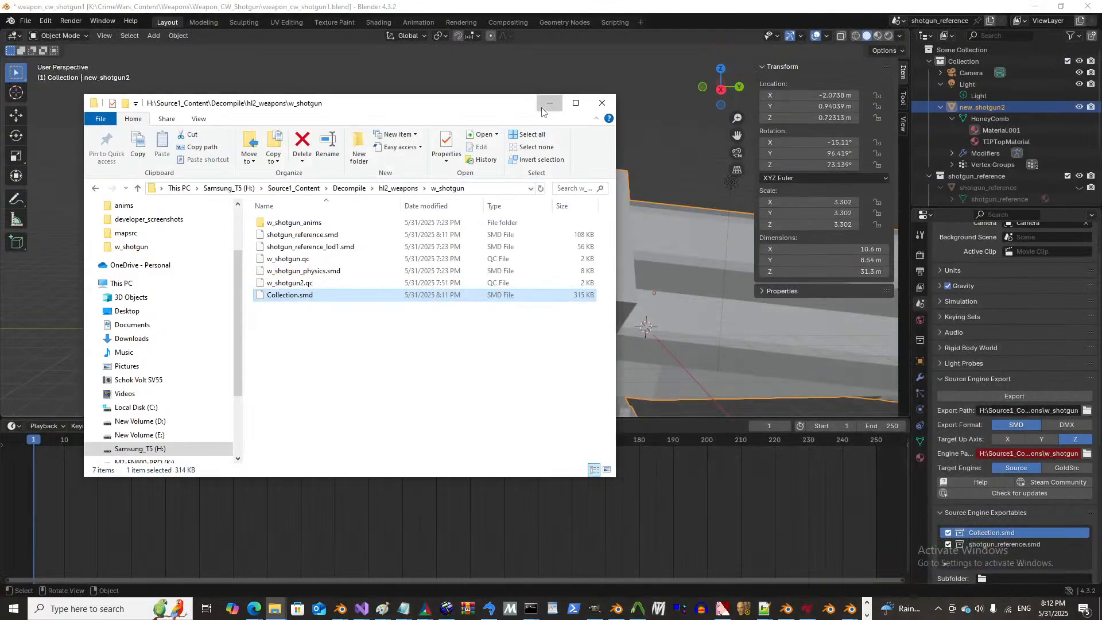
# Return to Blender and save the scene as a new file named weapon_cw_shotgun2.blend.
pyautogui.click(550, 104)
pyautogui.scroll(1, 521, 246)
pyautogui.moveTo(572, 257)
pyautogui.mouseDown(button='middle')
pyautogui.moveTo(621, 282)
pyautogui.moveTo(550, 252)
pyautogui.moveTo(578, 272)
pyautogui.moveTo(562, 267)
pyautogui.mouseUp(button='middle')
pyautogui.scroll(-2, 967, 185)
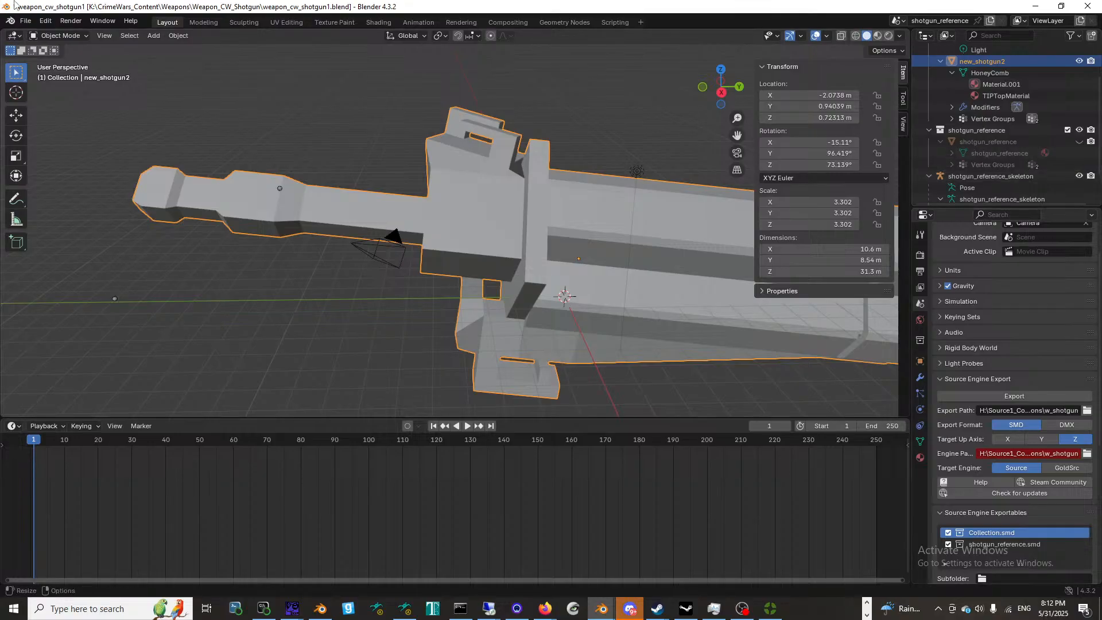
pyautogui.click(26, 22)
pyautogui.click(61, 109)
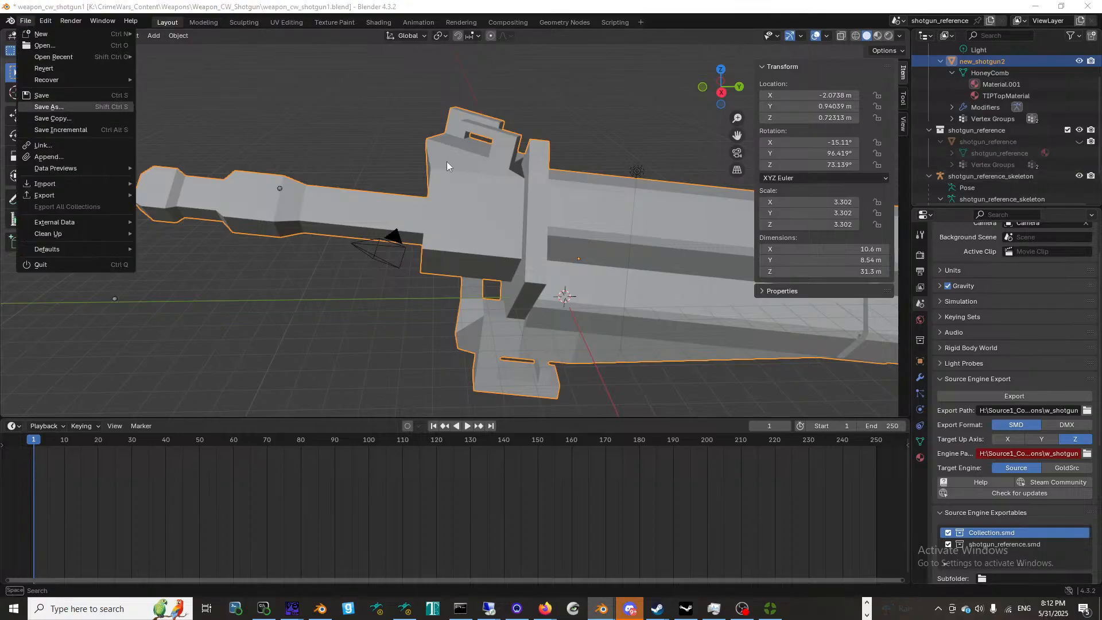
pyautogui.click(685, 449)
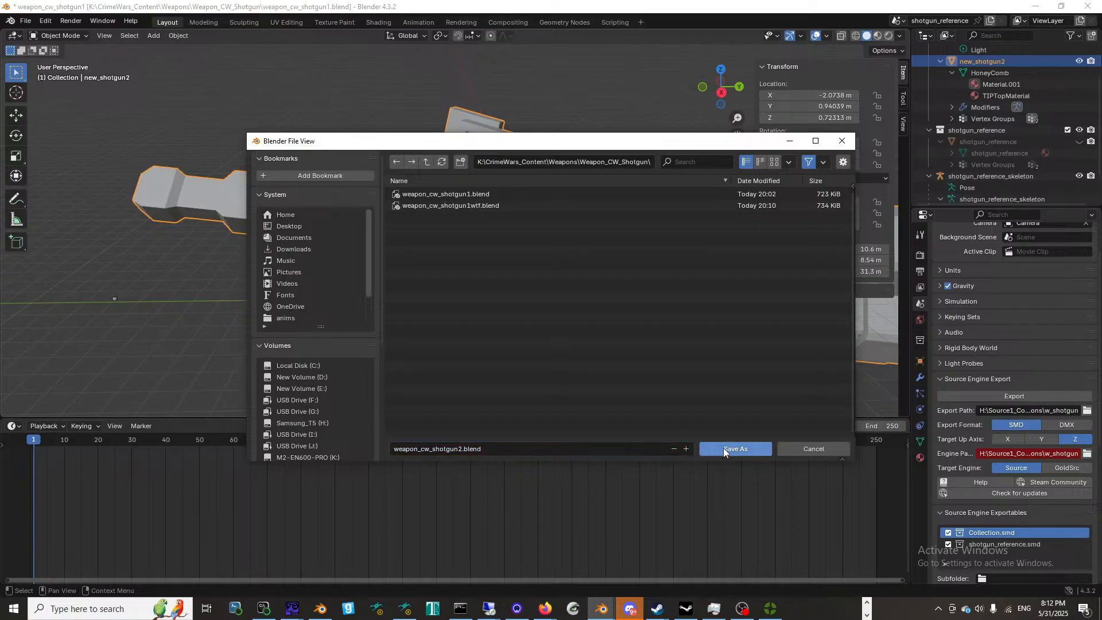
pyautogui.click(723, 448)
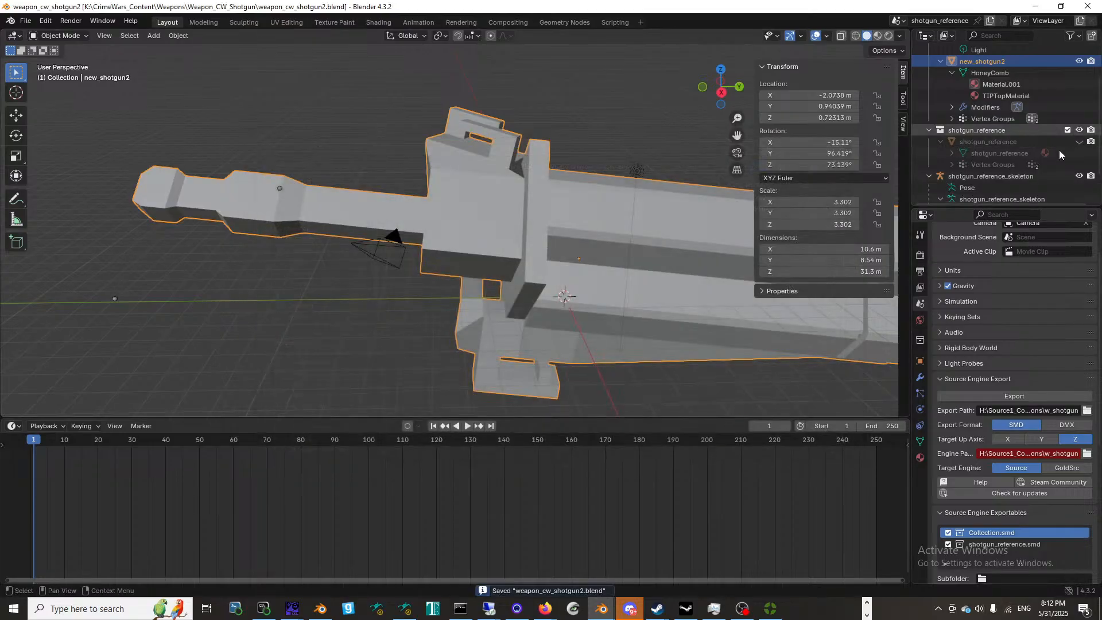
# Delete the shotgun_reference collection while keeping the objects inside it.
pyautogui.click(996, 132)
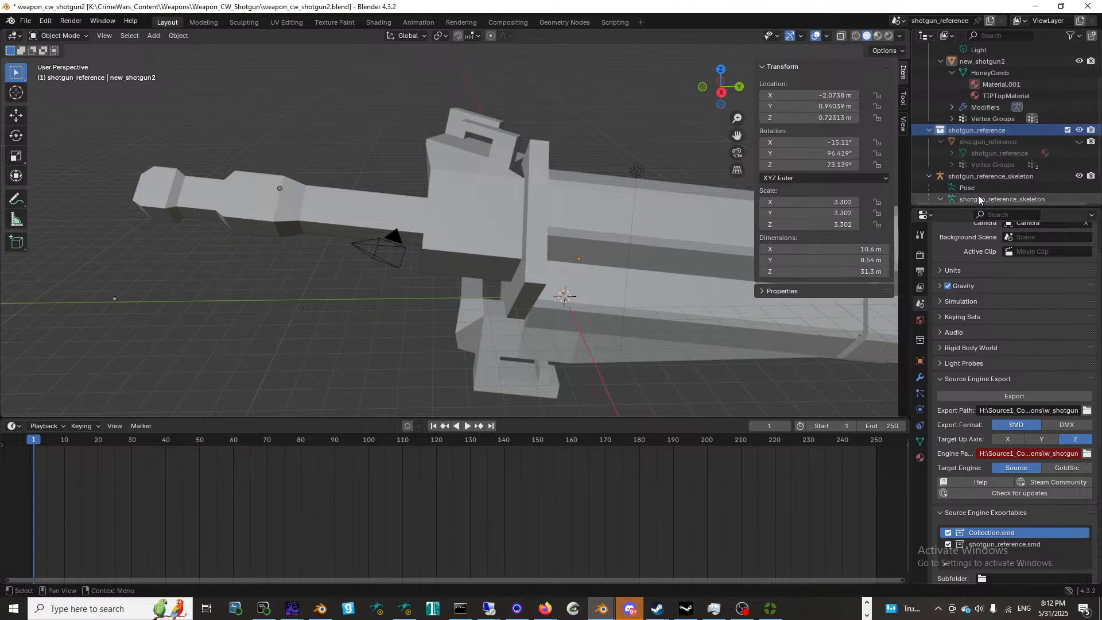
pyautogui.rightClick(971, 131)
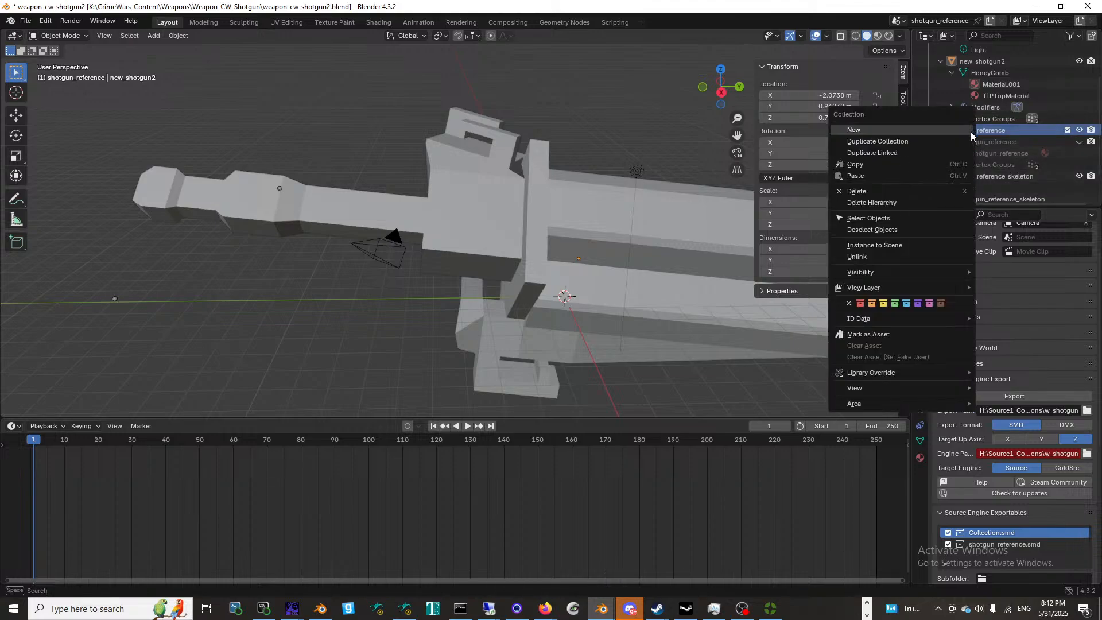
pyautogui.click(894, 191)
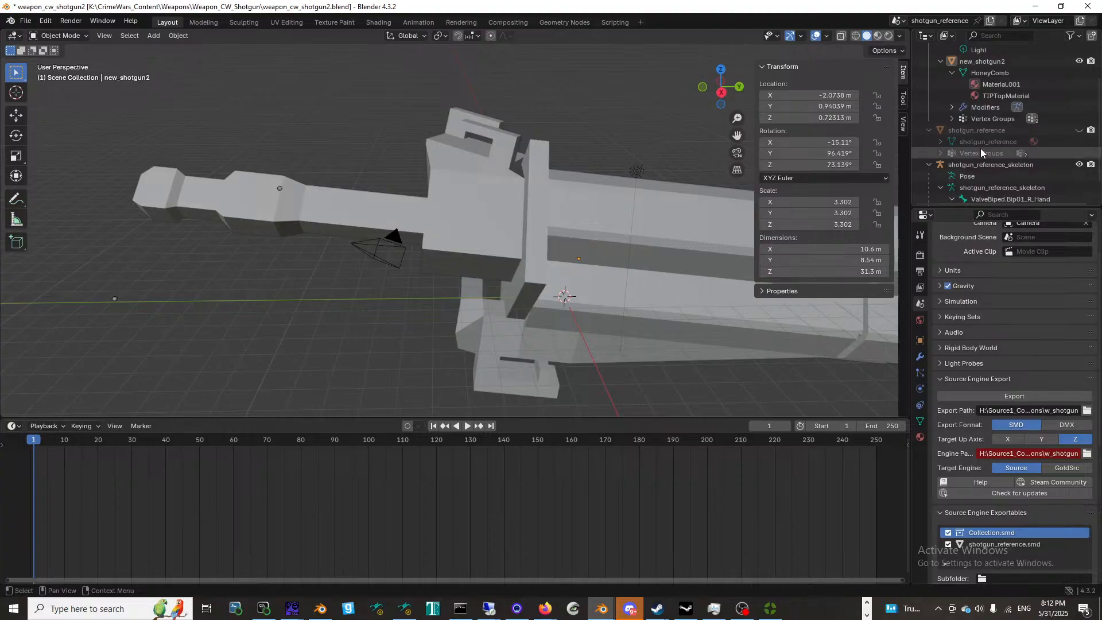
# Check the shotgun_reference objects in the outliner and unhide the shotgun_reference mesh.
pyautogui.click(980, 131)
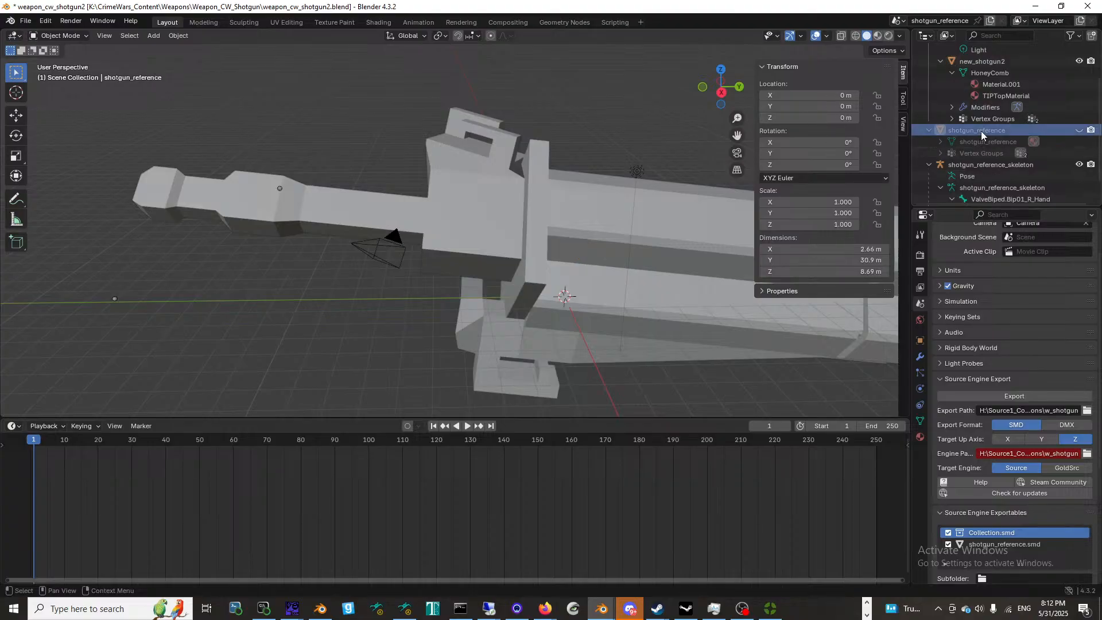
pyautogui.scroll(-2, 980, 131)
pyautogui.scroll(3, 983, 156)
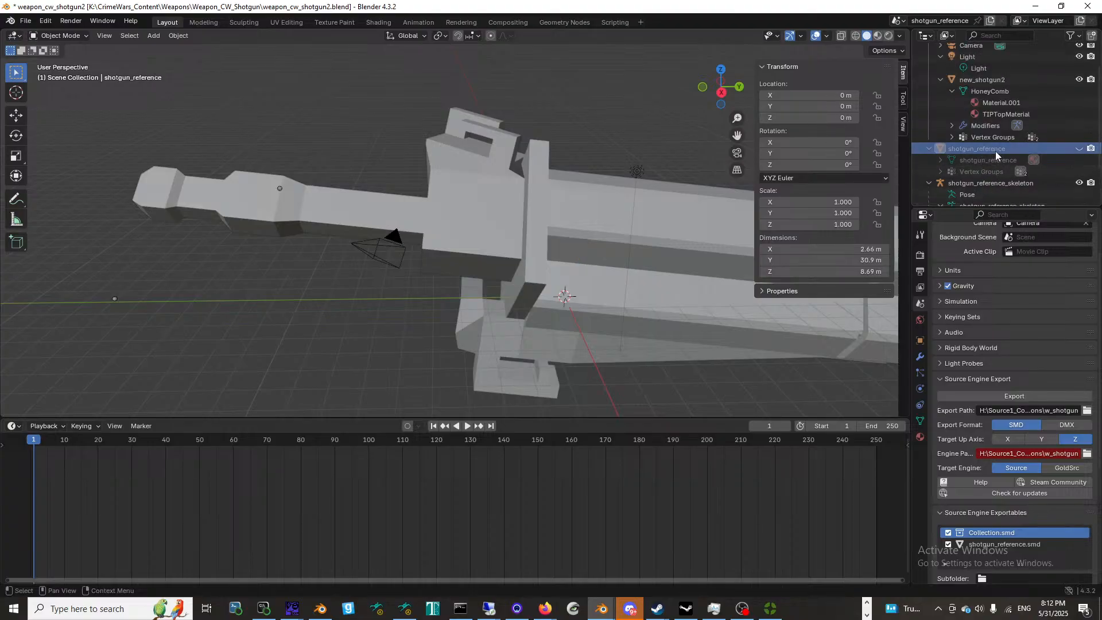
pyautogui.scroll(-2, 975, 155)
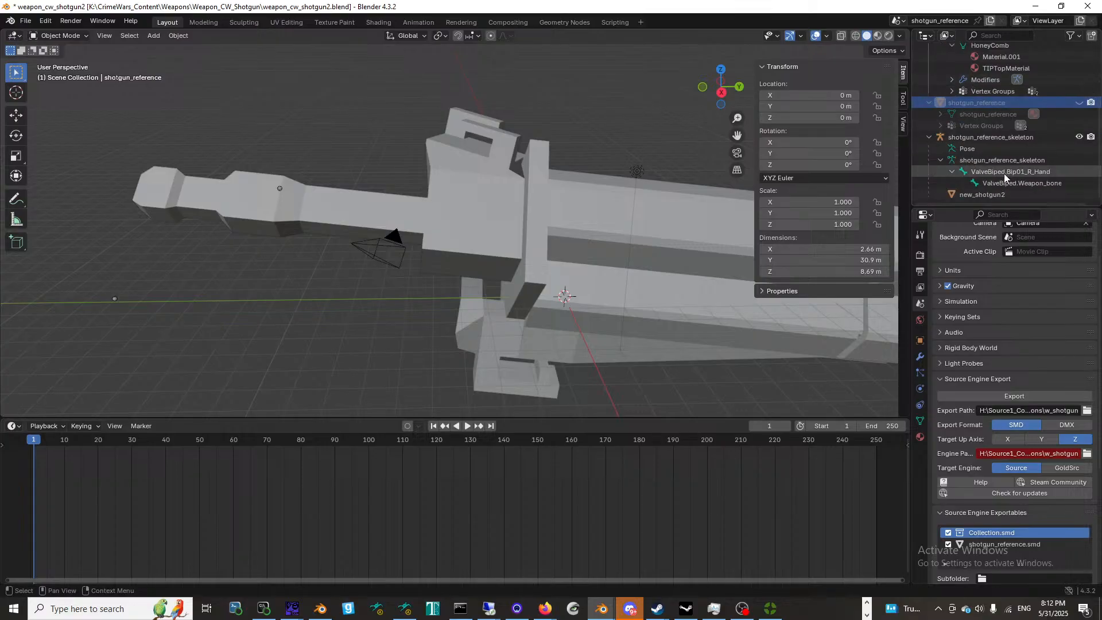
pyautogui.click(977, 139)
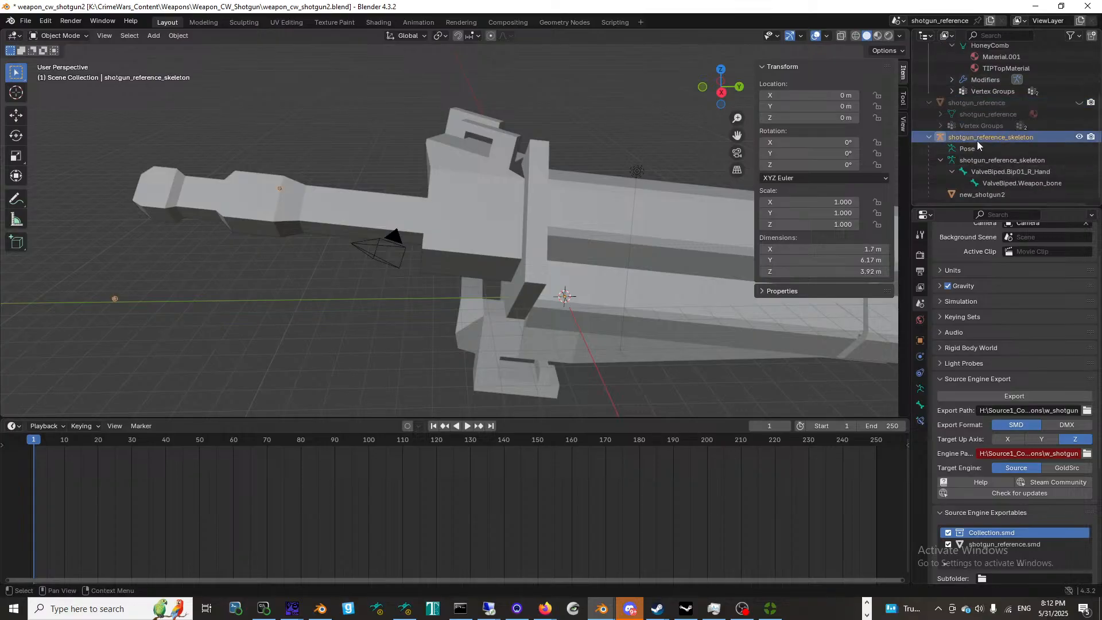
pyautogui.click(1081, 104)
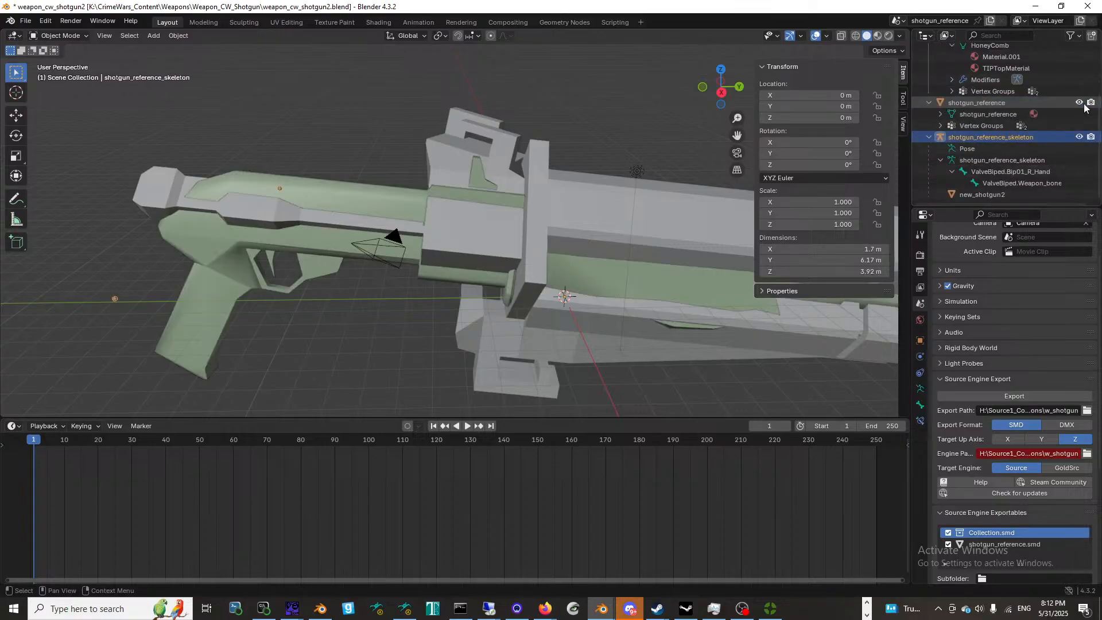
# Clear the parent of the shotgun_reference mesh and delete that mesh from the scene.
pyautogui.click(995, 103)
pyautogui.rightClick(994, 105)
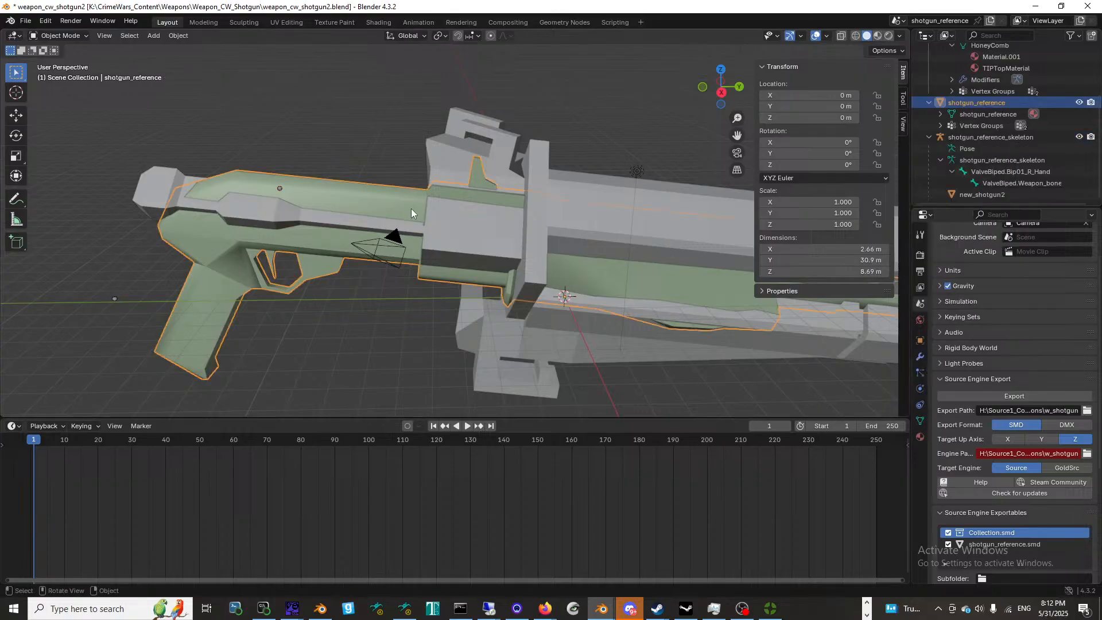
pyautogui.rightClick(228, 246)
pyautogui.moveTo(225, 247)
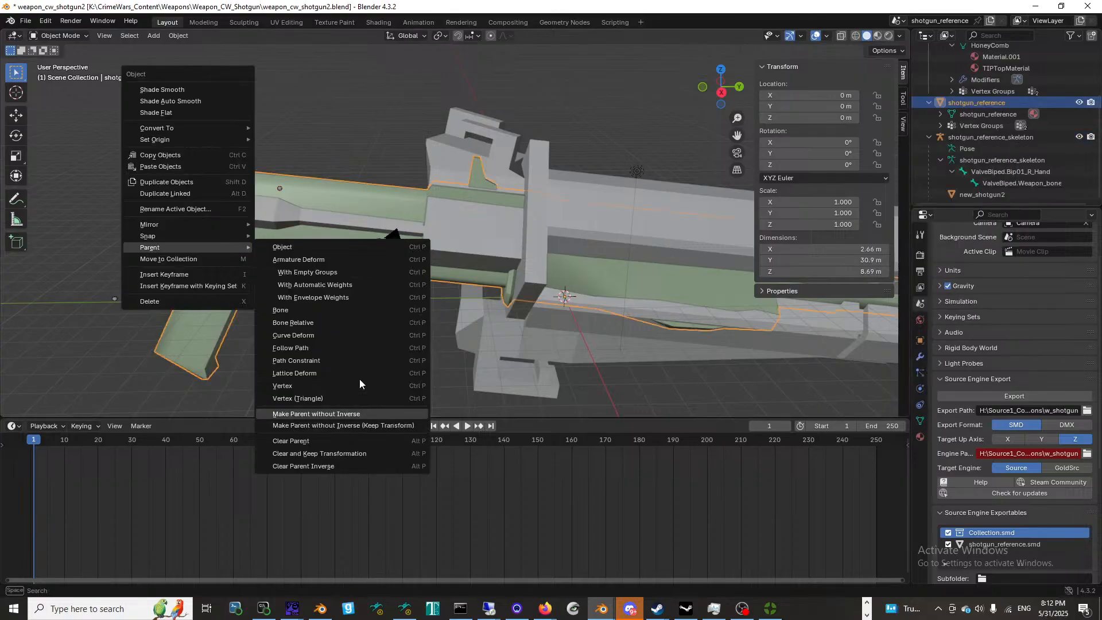
pyautogui.click(327, 441)
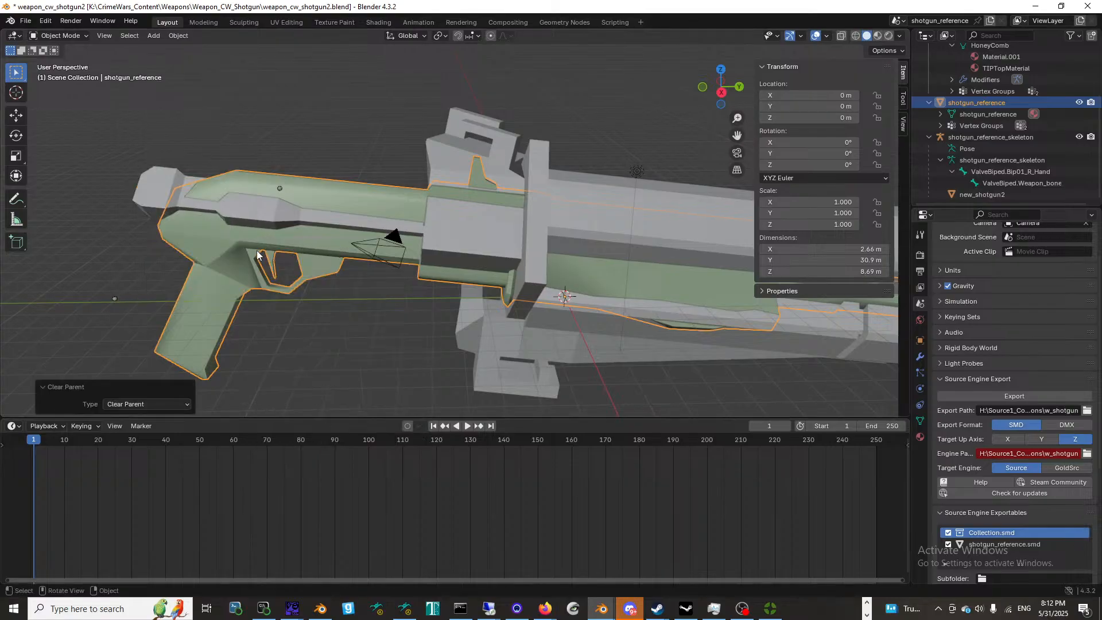
pyautogui.press('Delete')
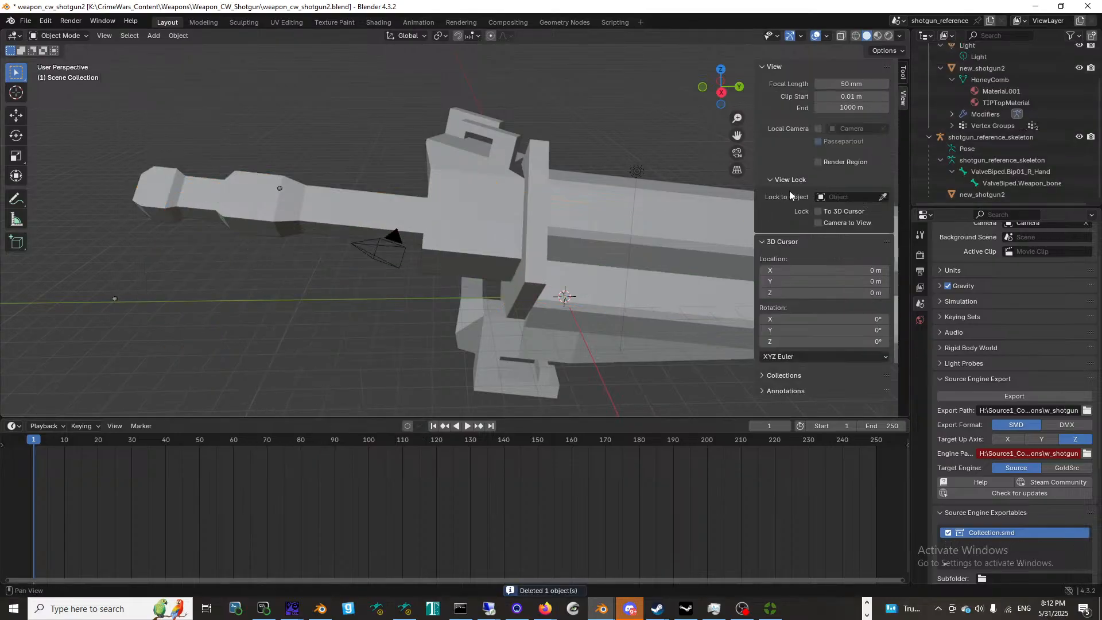
# Examine the shotgun_reference_skeleton and both new_shotgun2 outliner entries, toggling the mesh's visibility off and back on.
pyautogui.click(966, 140)
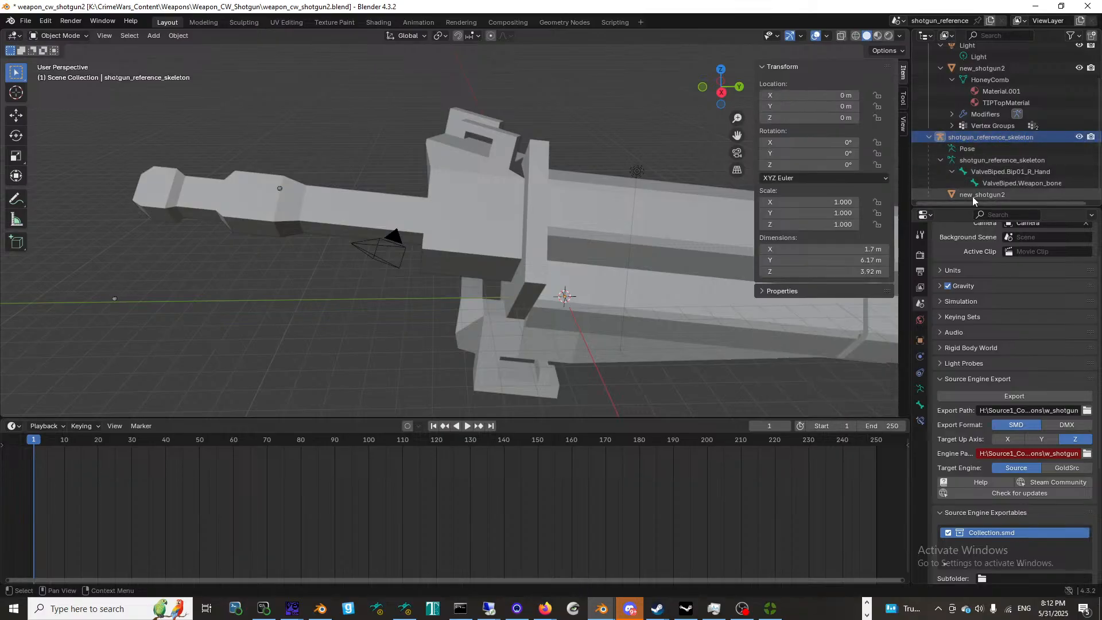
pyautogui.scroll(3, 978, 161)
pyautogui.click(988, 110)
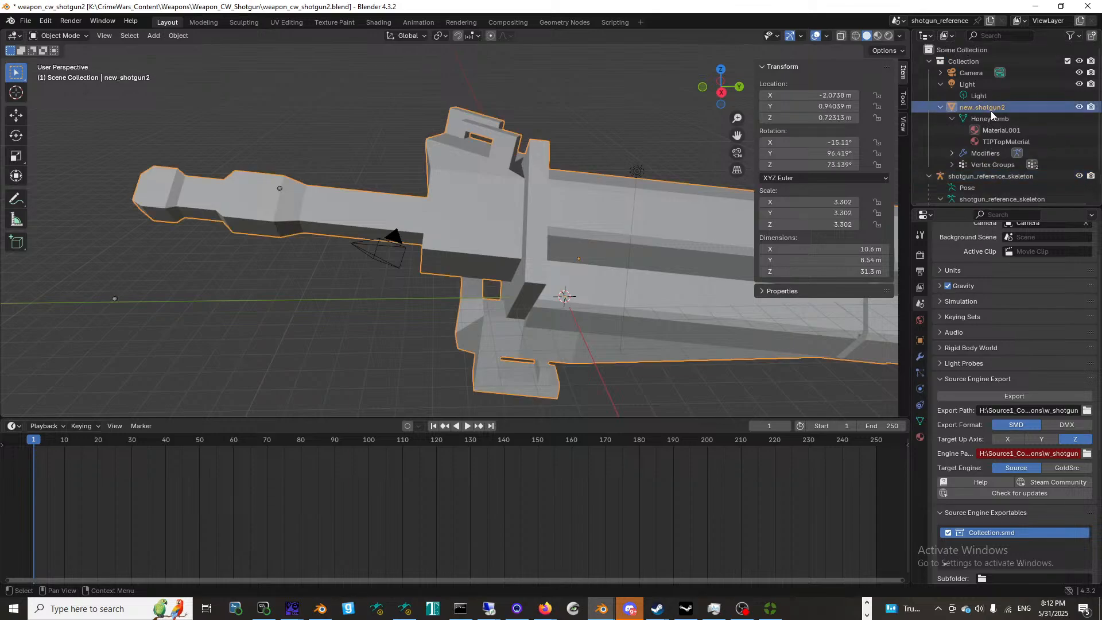
pyautogui.click(1078, 107)
pyautogui.click(1078, 108)
pyautogui.scroll(-3, 1016, 184)
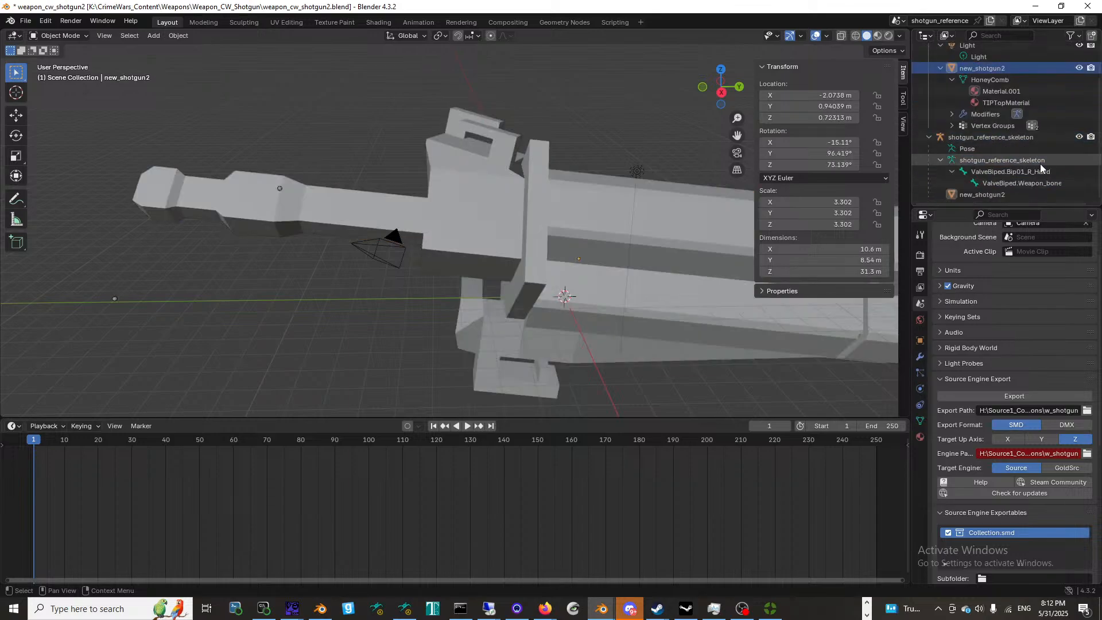
pyautogui.click(1008, 196)
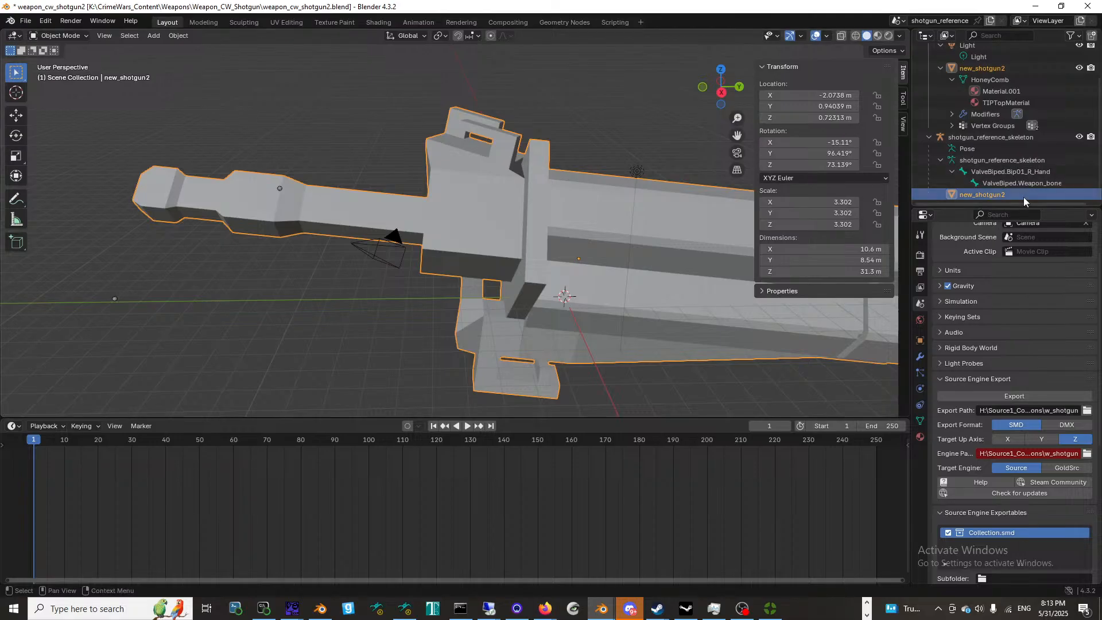
pyautogui.scroll(3, 978, 162)
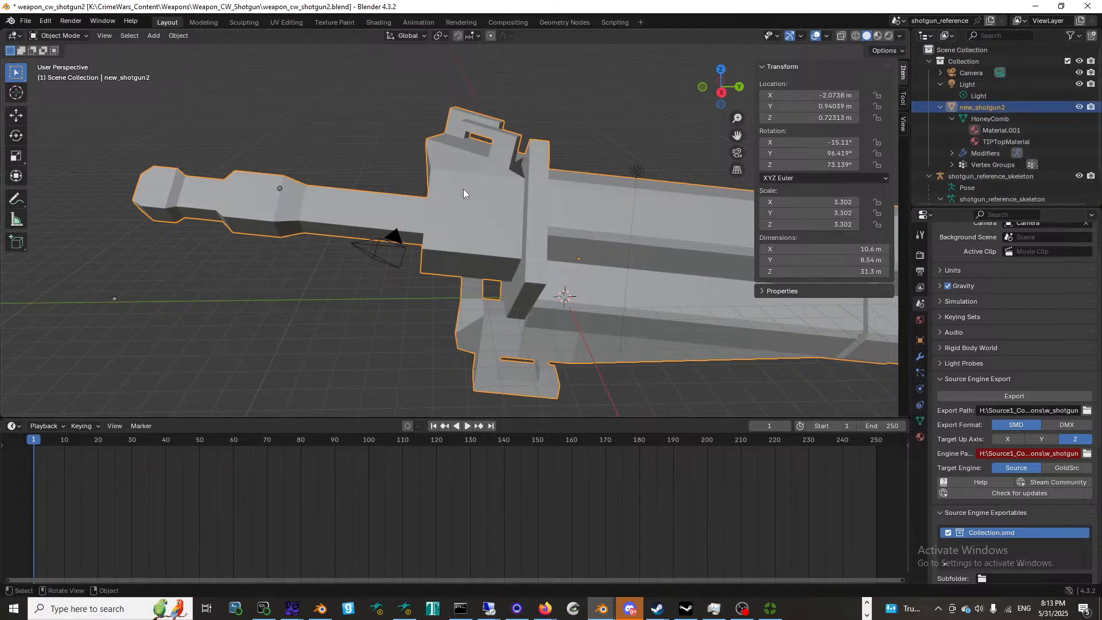
# Export Collection.smd again to the w_shotgun folder with the existing Source Engine export settings.
pyautogui.scroll(-4, 1011, 365)
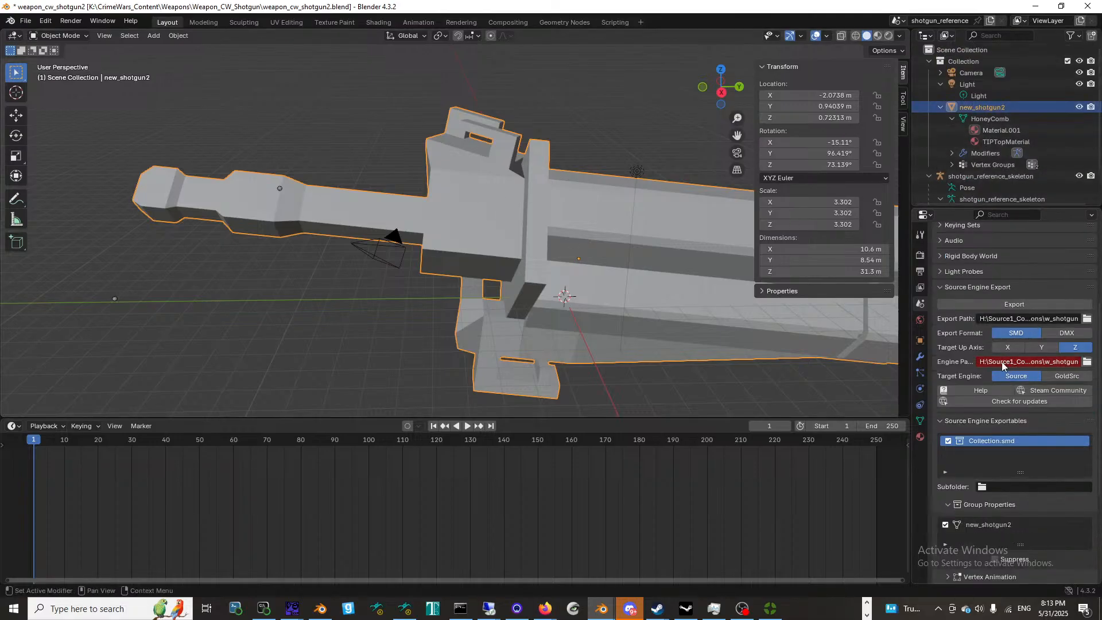
pyautogui.click(1005, 364)
pyautogui.press('Return')
pyautogui.click(1001, 305)
pyautogui.click(966, 305)
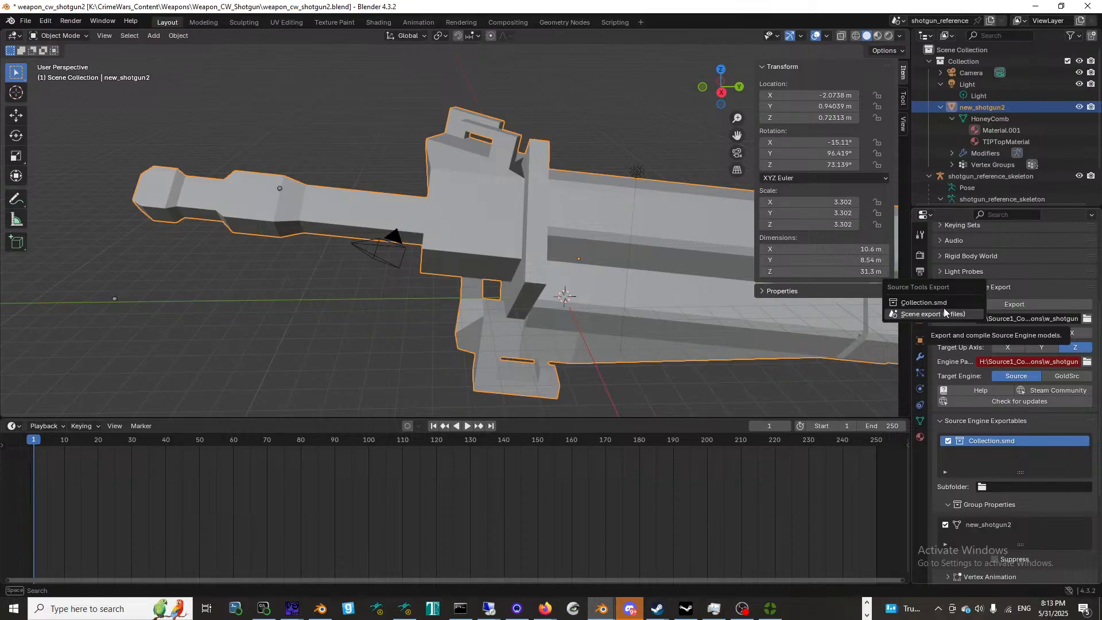
pyautogui.click(943, 304)
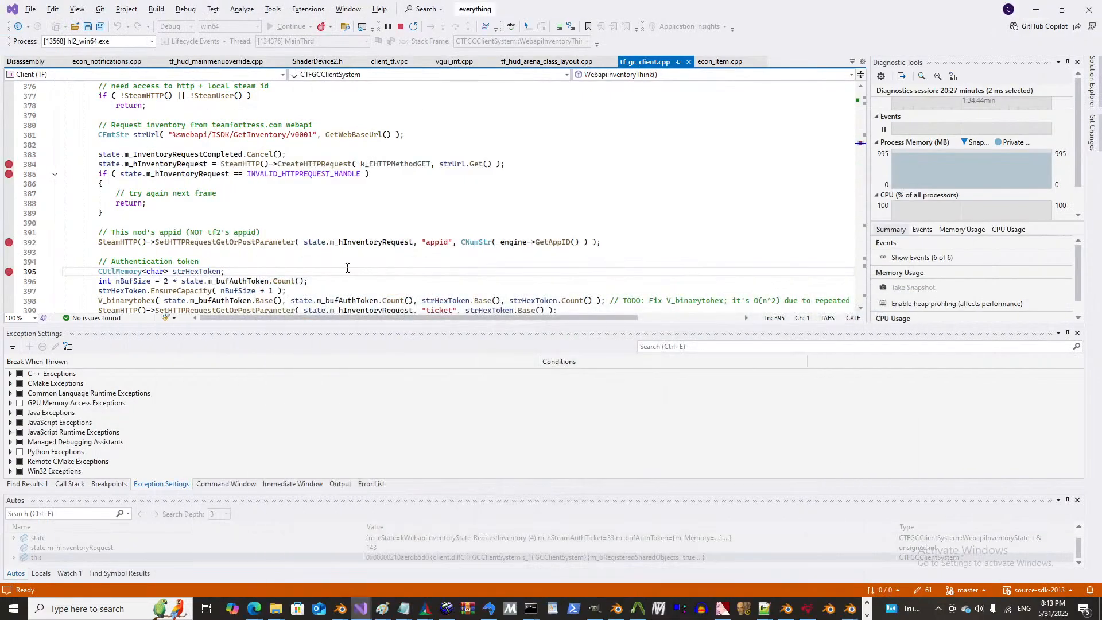
# Switch to Notepad++, reload the re-exported Collection.smd and look through its contents.
pyautogui.hotkey('alt', 'Tab')
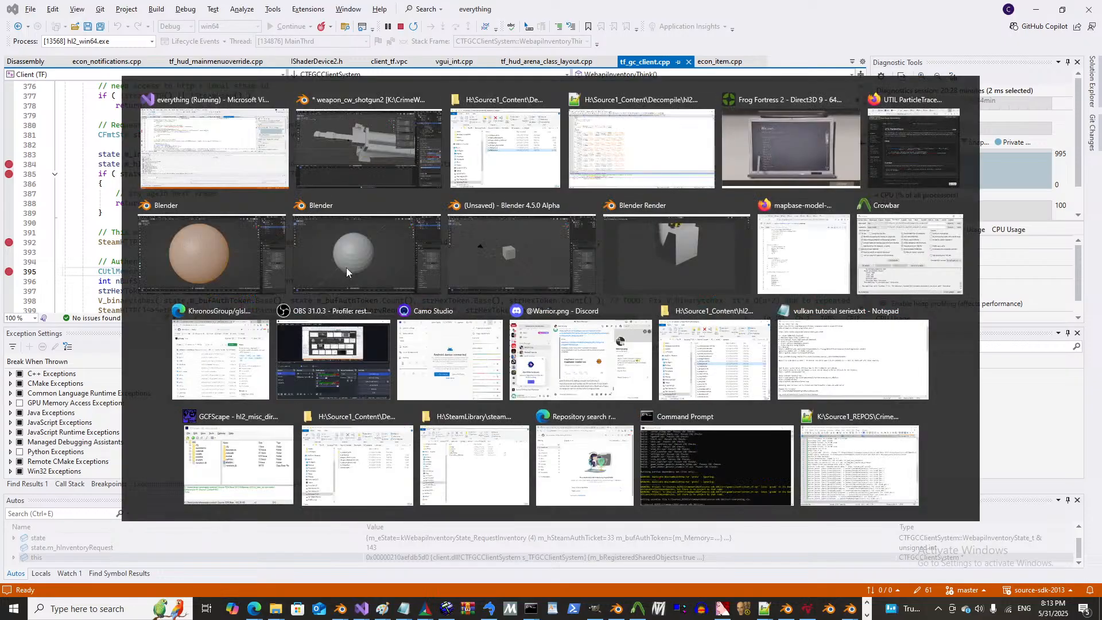
pyautogui.hotkey('alt', 'Tab')
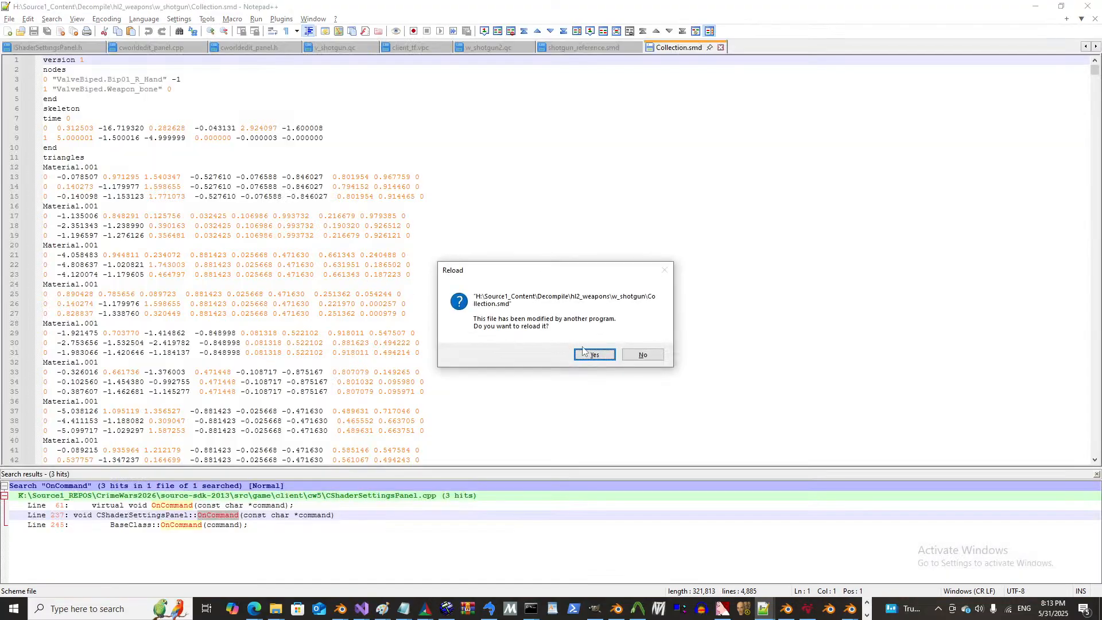
pyautogui.click(595, 354)
pyautogui.moveTo(1076, 402); pyautogui.dragTo(996, 56)
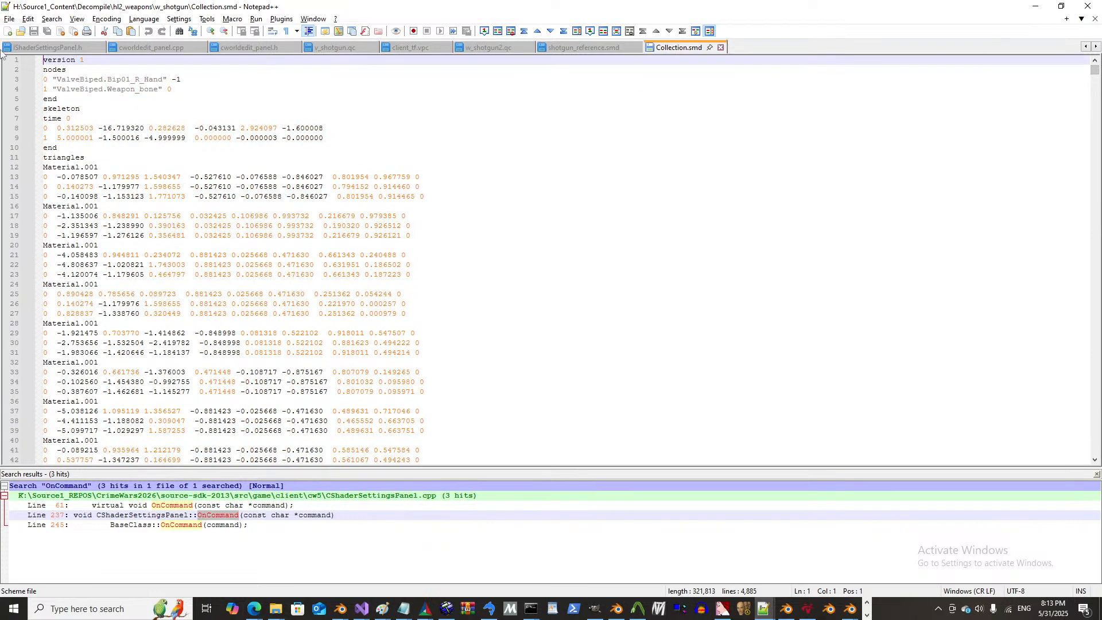
pyautogui.click(8, 20)
pyautogui.click(57, 123)
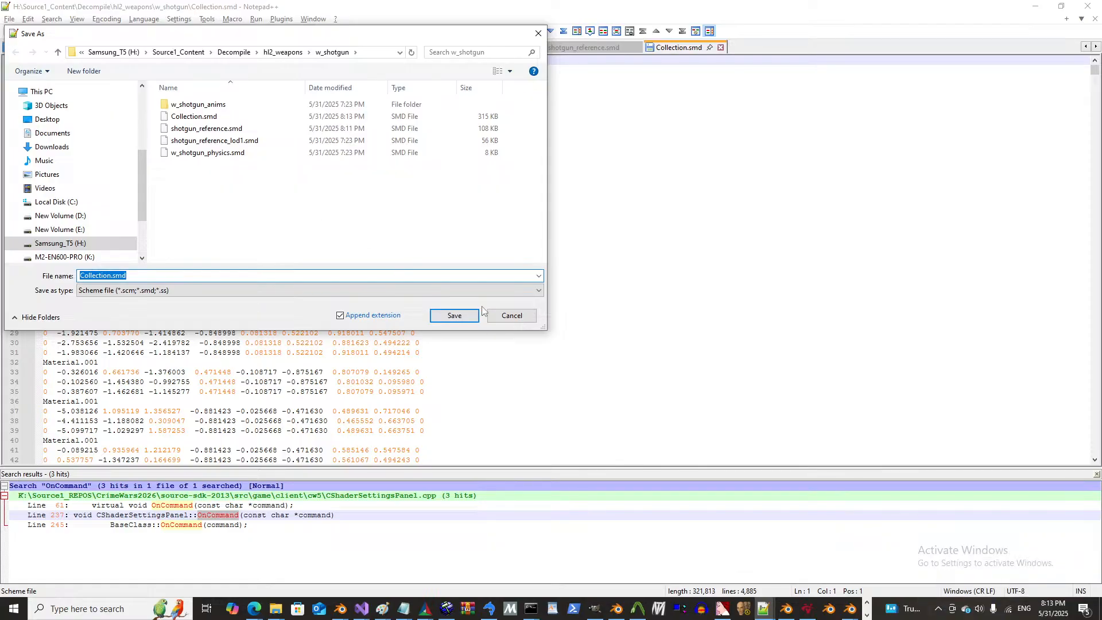
pyautogui.click(508, 316)
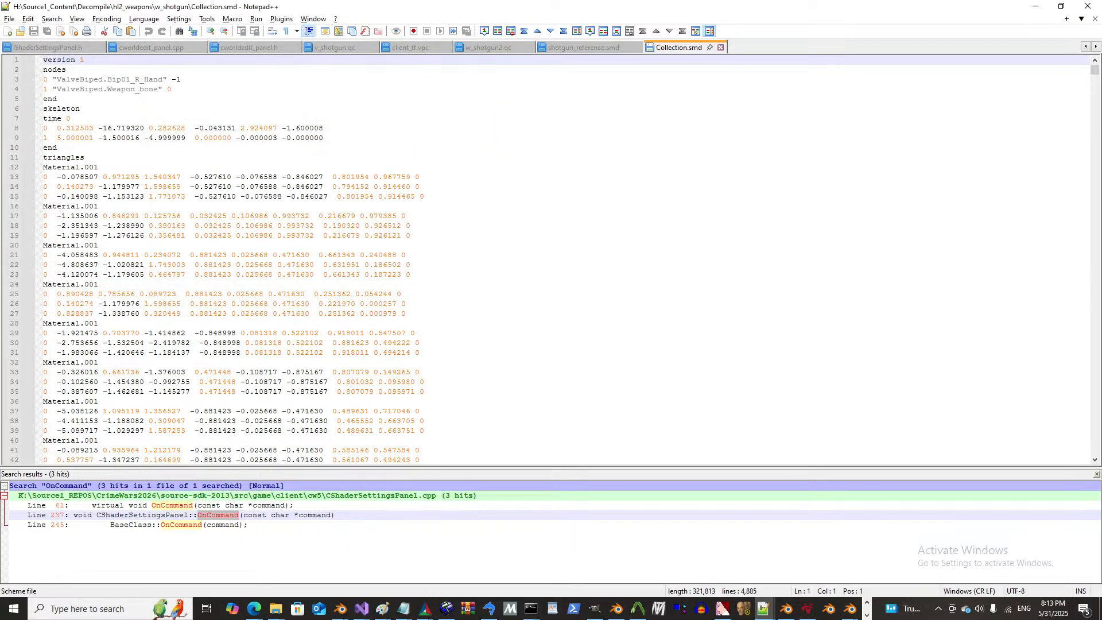
# Set the bone index of the first triangle's three vertices, on lines 13 to 15 of Collection.smd, to 1.
pyautogui.moveTo(1095, 69); pyautogui.dragTo(1095, 245)
pyautogui.moveTo(1094, 213); pyautogui.dragTo(1094, 69)
pyautogui.doubleClick(47, 177)
pyautogui.write('1')
pyautogui.doubleClick(46, 186)
pyautogui.write('1')
pyautogui.doubleClick(47, 196)
pyautogui.write('1')
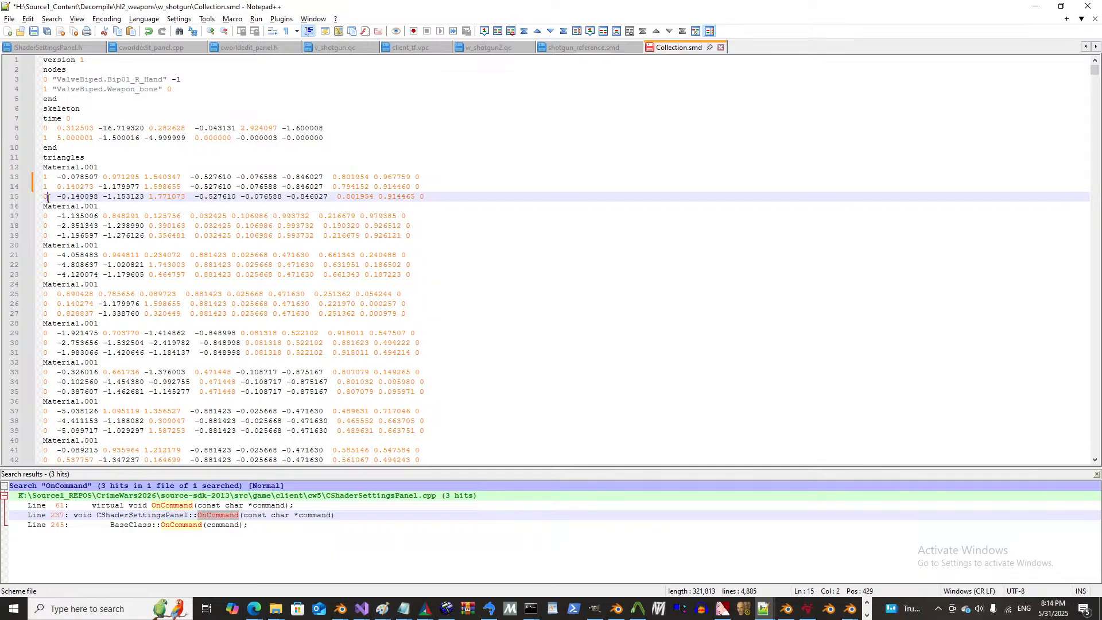
# Set the bone index of the second triangle's vertices, on lines 17 to 19, to 1 and check the vertex lines below.
pyautogui.doubleClick(46, 216)
pyautogui.write('1')
pyautogui.doubleClick(46, 225)
pyautogui.write('1')
pyautogui.doubleClick(47, 235)
pyautogui.write('1')
pyautogui.click(80, 226)
pyautogui.scroll(-4, 80, 224)
pyautogui.scroll(-20, 80, 221)
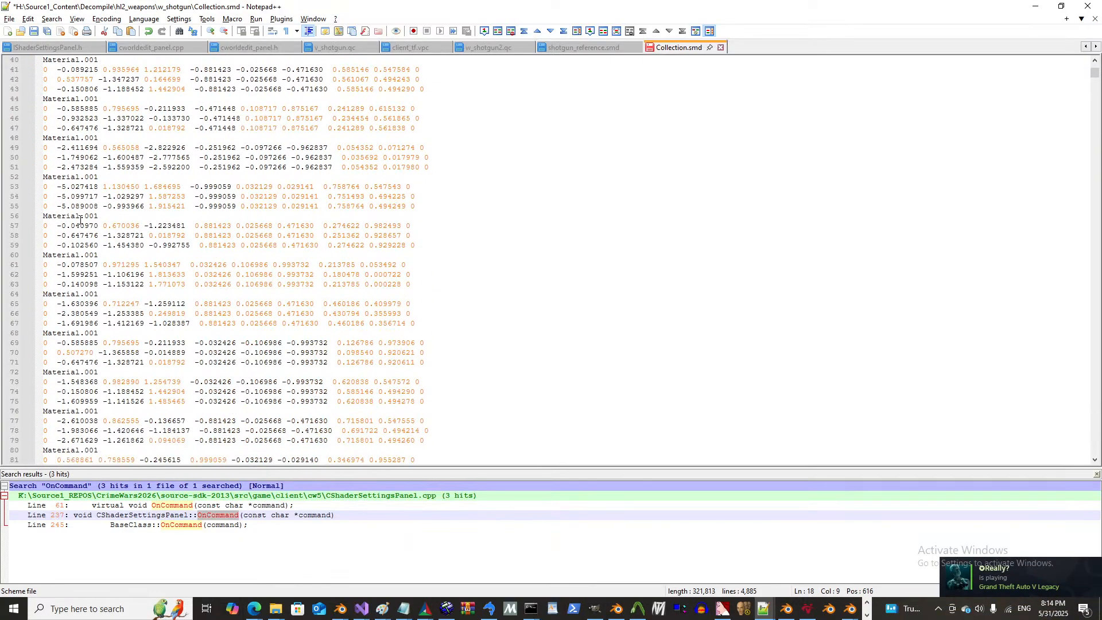
pyautogui.scroll(-20, 104, 224)
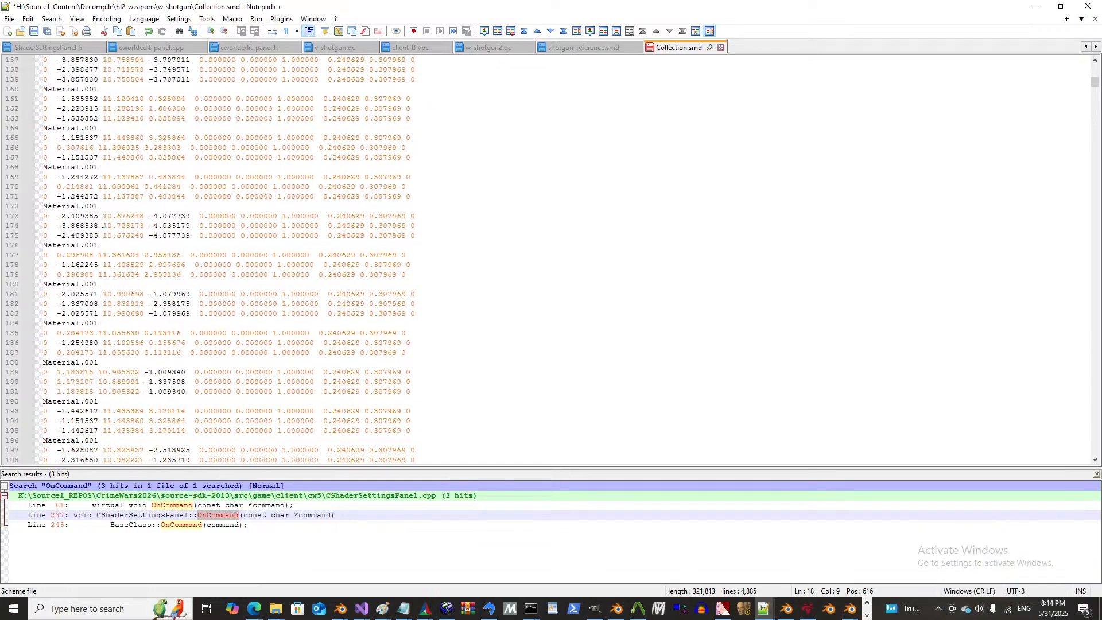
# Replace every "0" followed by two spaces with "1" followed by two spaces throughout Collection.smd.
pyautogui.scroll(-20, 104, 224)
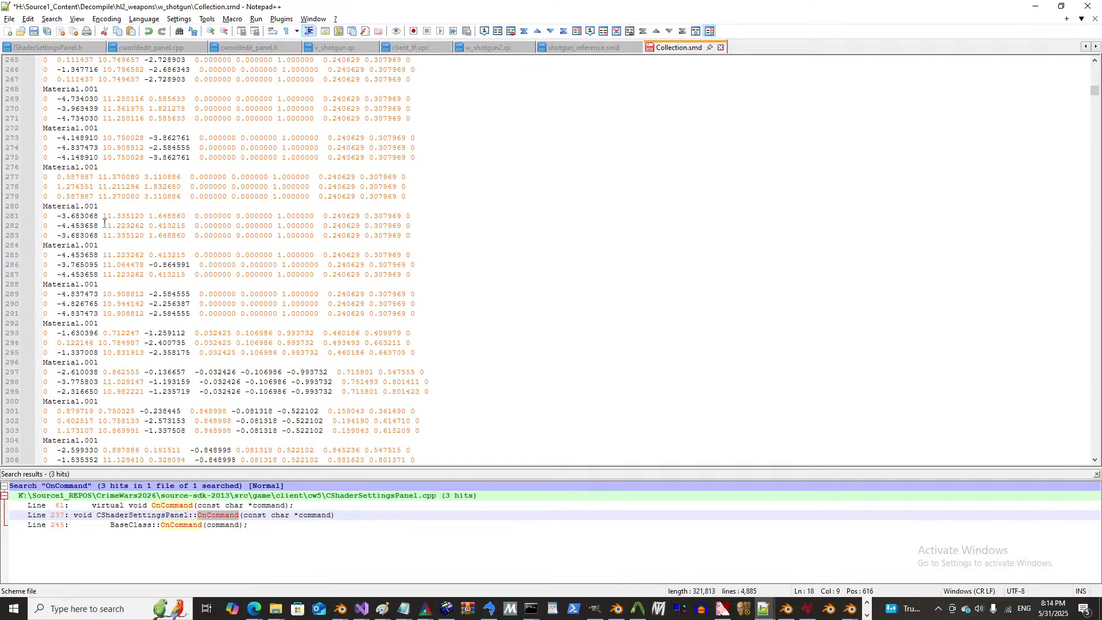
pyautogui.scroll(-20, 104, 223)
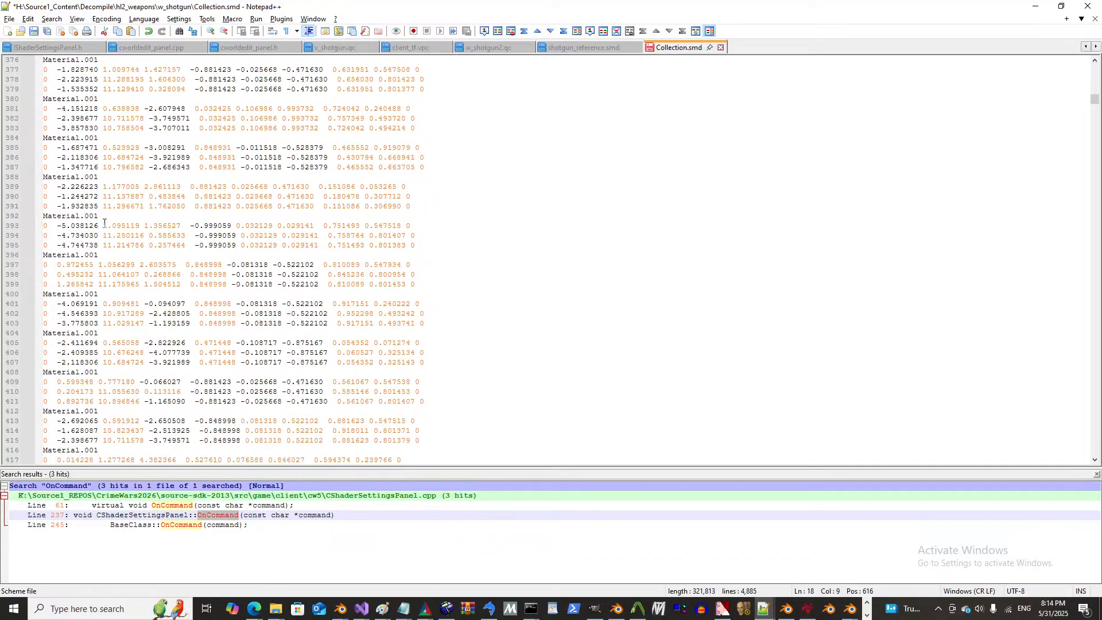
pyautogui.scroll(-20, 105, 223)
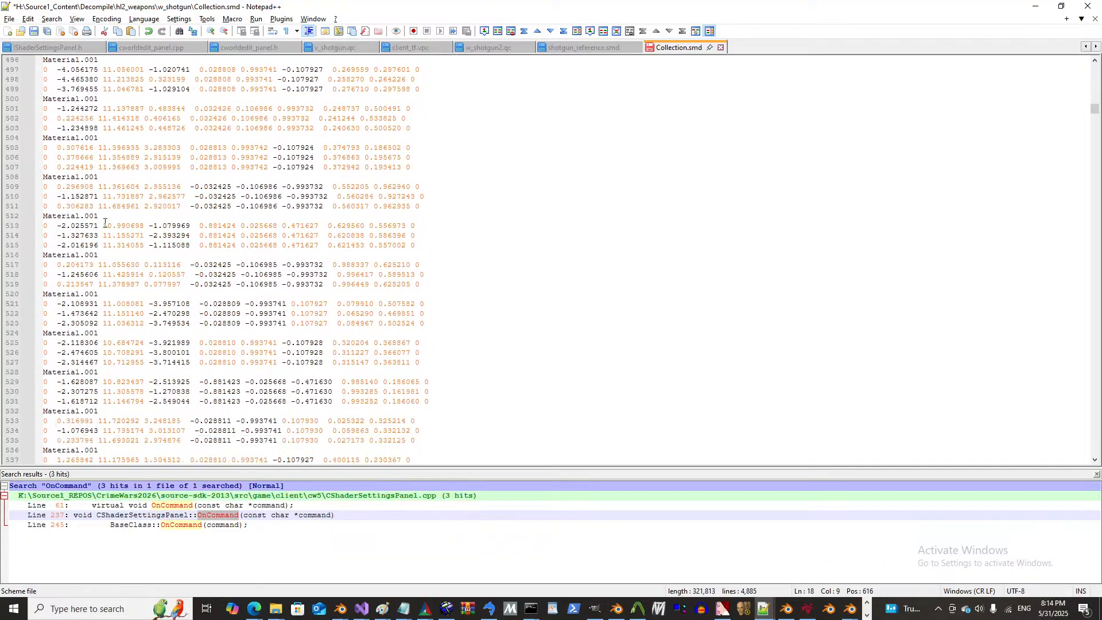
pyautogui.scroll(-9, 105, 223)
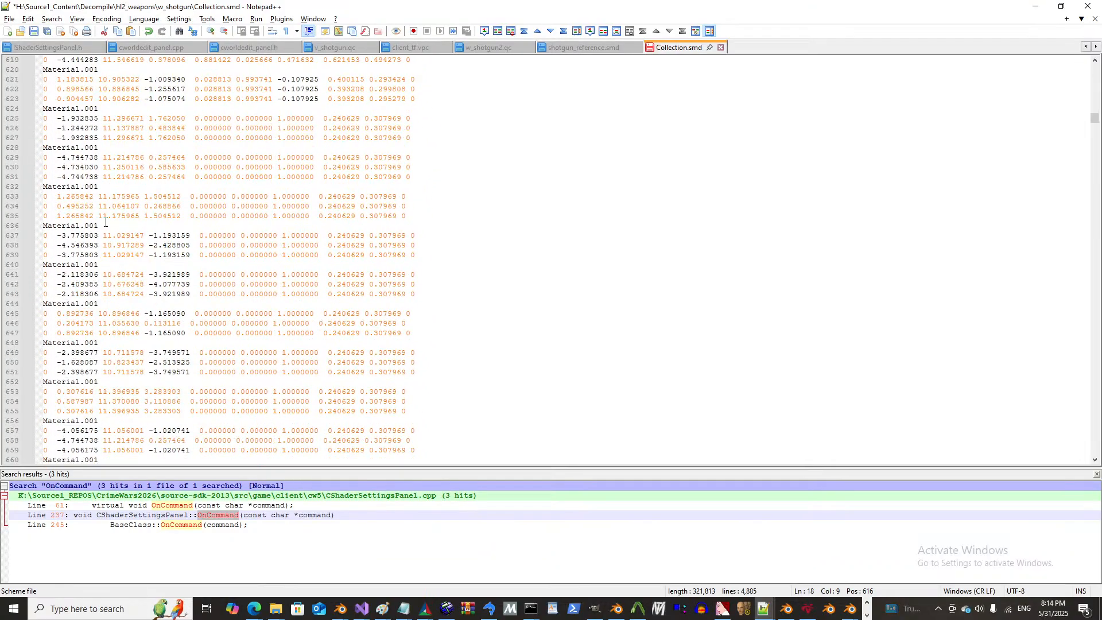
pyautogui.moveTo(56, 315); pyautogui.dragTo(46, 314)
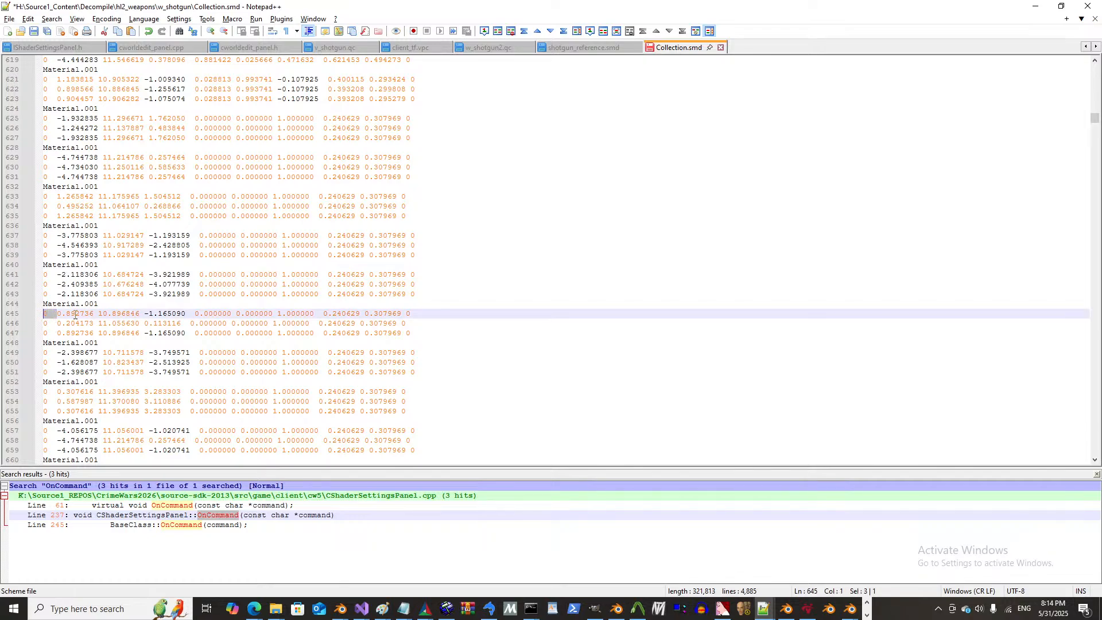
pyautogui.hotkey('ctrl', 'h')
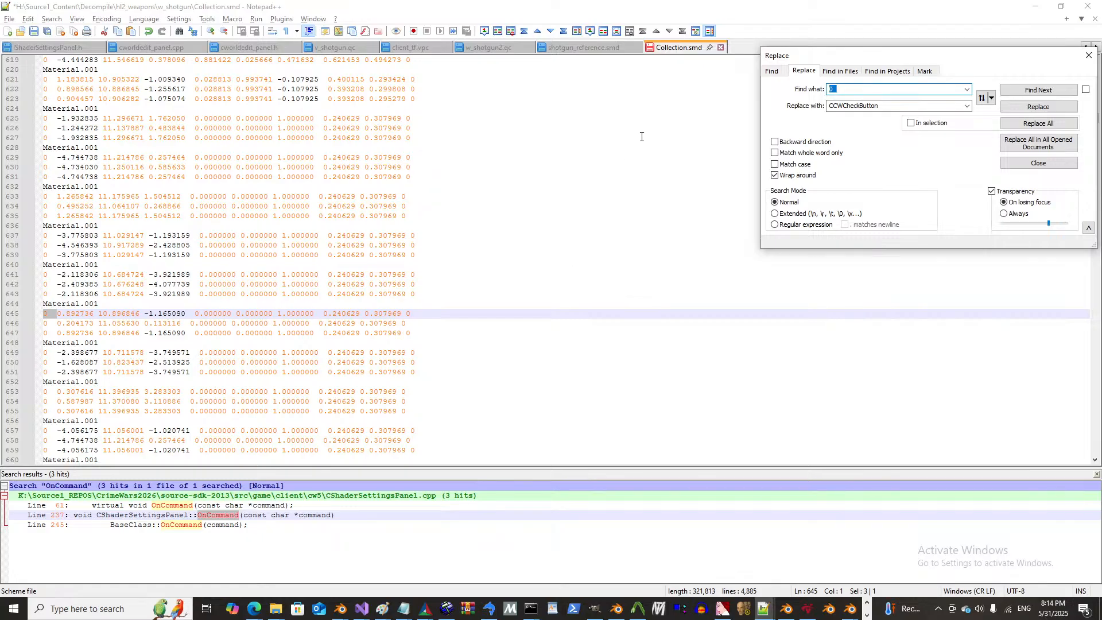
pyautogui.click(843, 108)
pyautogui.write('0')
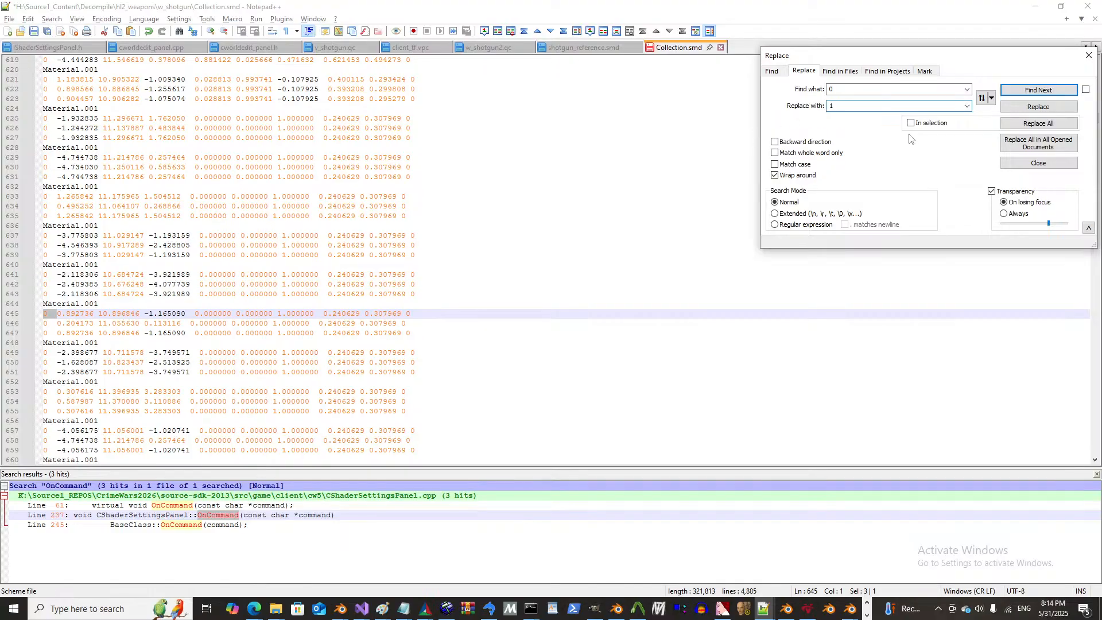
pyautogui.click(1039, 123)
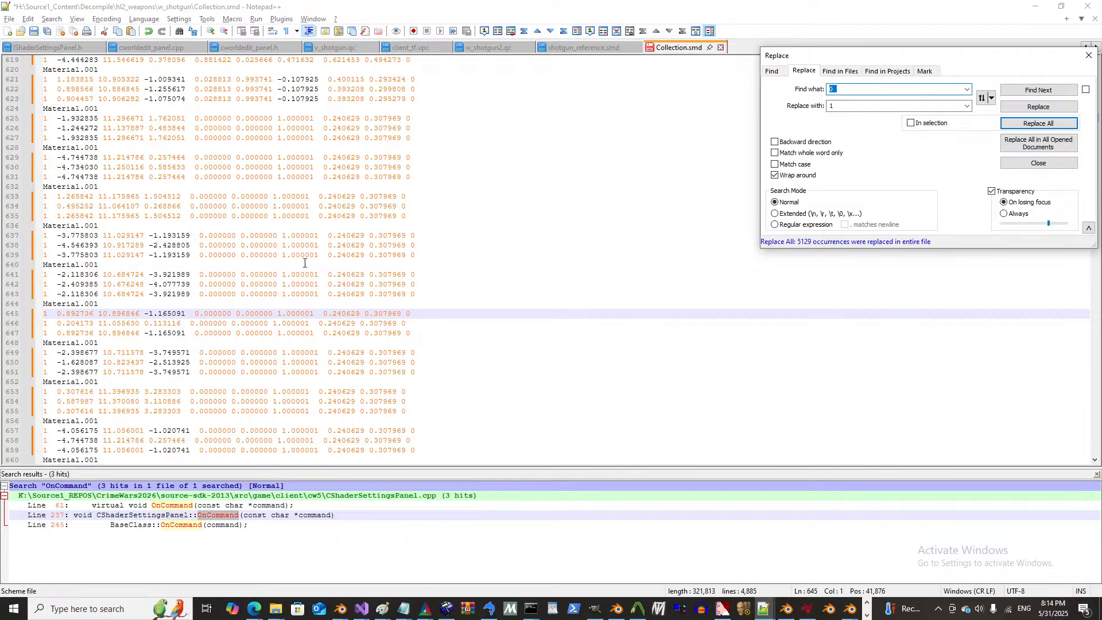
# Check the replaced bone indices and the normal values on the vertex lines of Collection.smd, moving back toward the file's beginning.
pyautogui.click(291, 236)
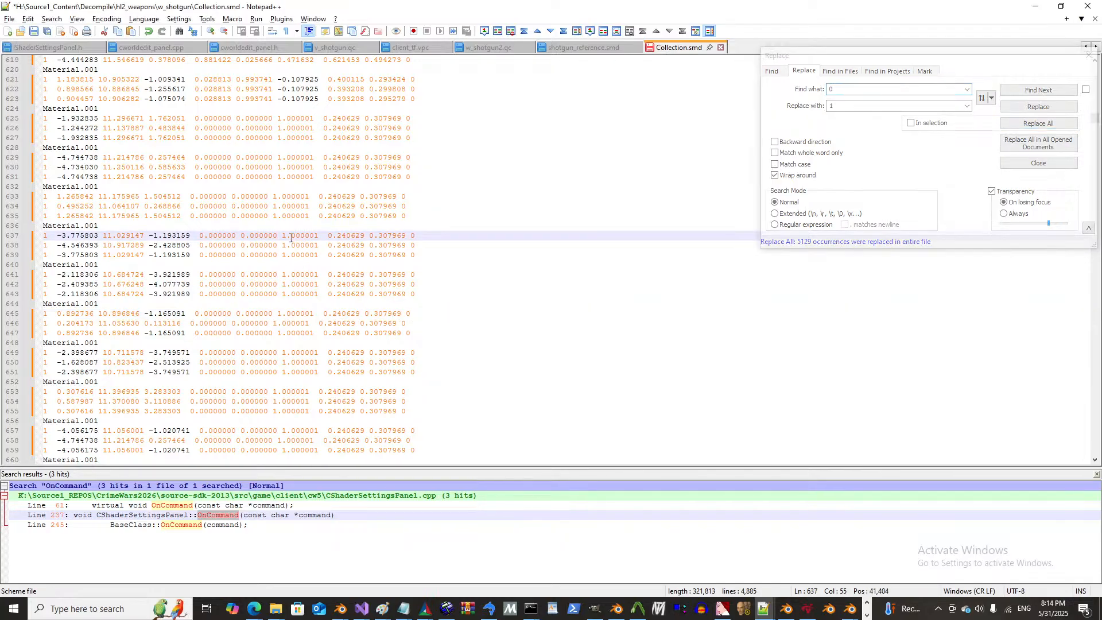
pyautogui.click(308, 198)
pyautogui.press('Up')
pyautogui.press('Up')
pyautogui.press('Up')
pyautogui.press('Up')
pyautogui.press('Up')
pyautogui.press('Up')
pyautogui.press('Up')
pyautogui.press('Up')
pyautogui.scroll(20, 324, 197)
pyautogui.scroll(20, 350, 268)
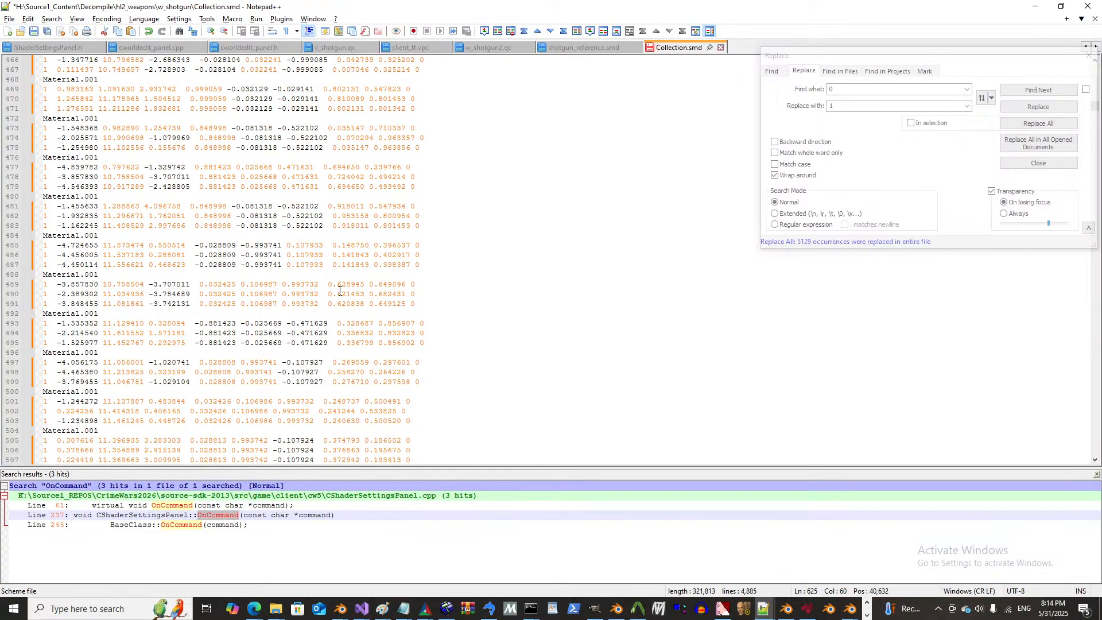
pyautogui.scroll(5, 340, 291)
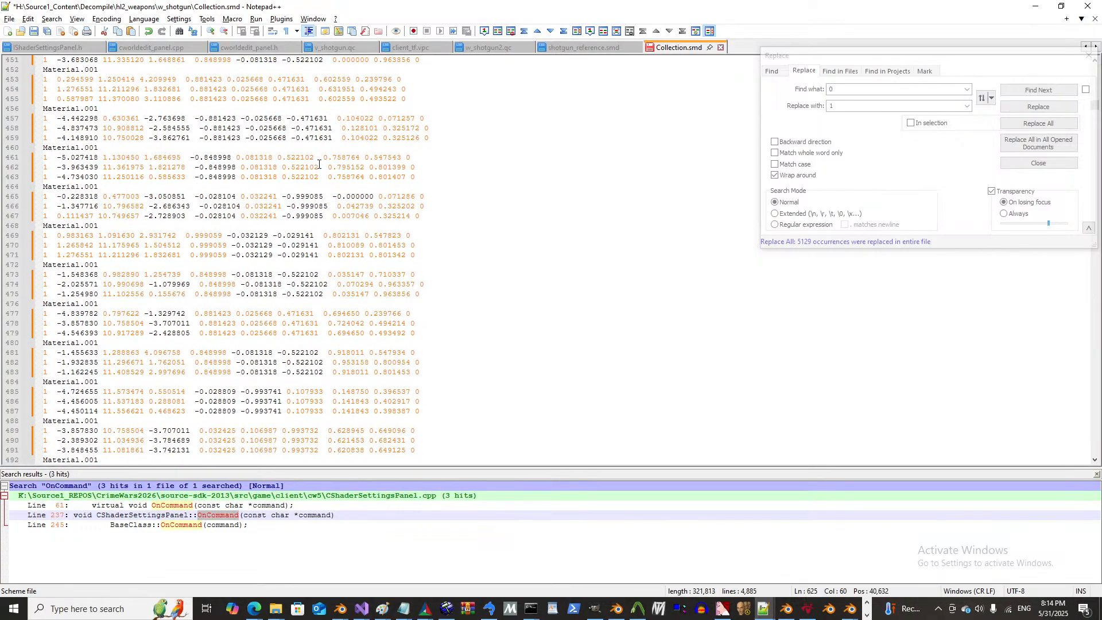
pyautogui.click(300, 79)
pyautogui.scroll(10, 266, 229)
pyautogui.scroll(-2, 521, 327)
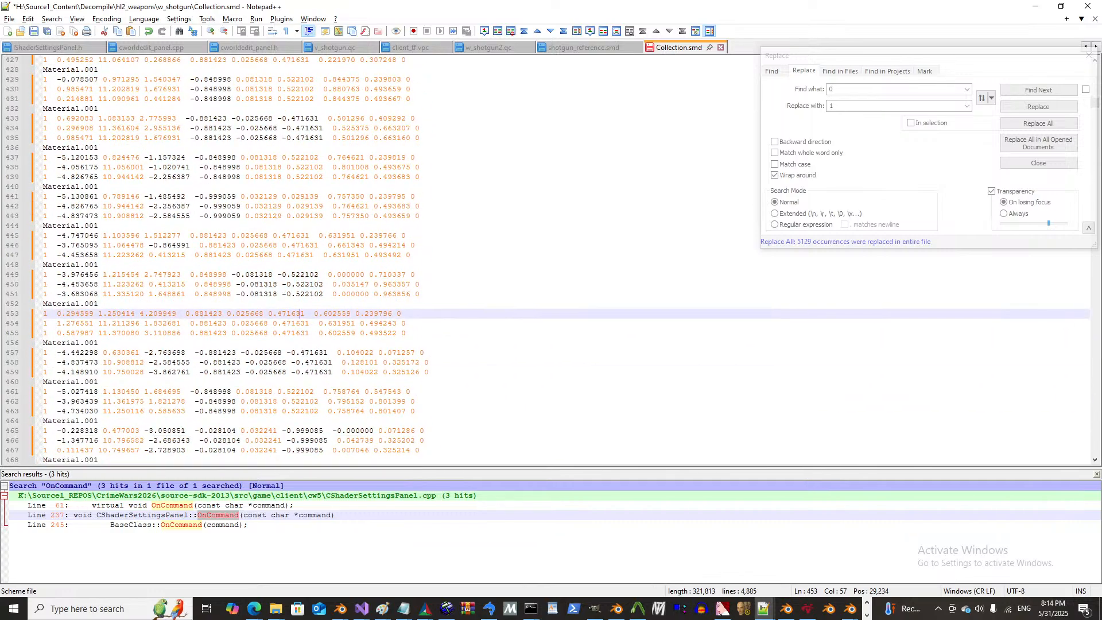
pyautogui.moveTo(968, 60); pyautogui.dragTo(834, 85)
pyautogui.moveTo(1095, 105); pyautogui.dragTo(1081, 88)
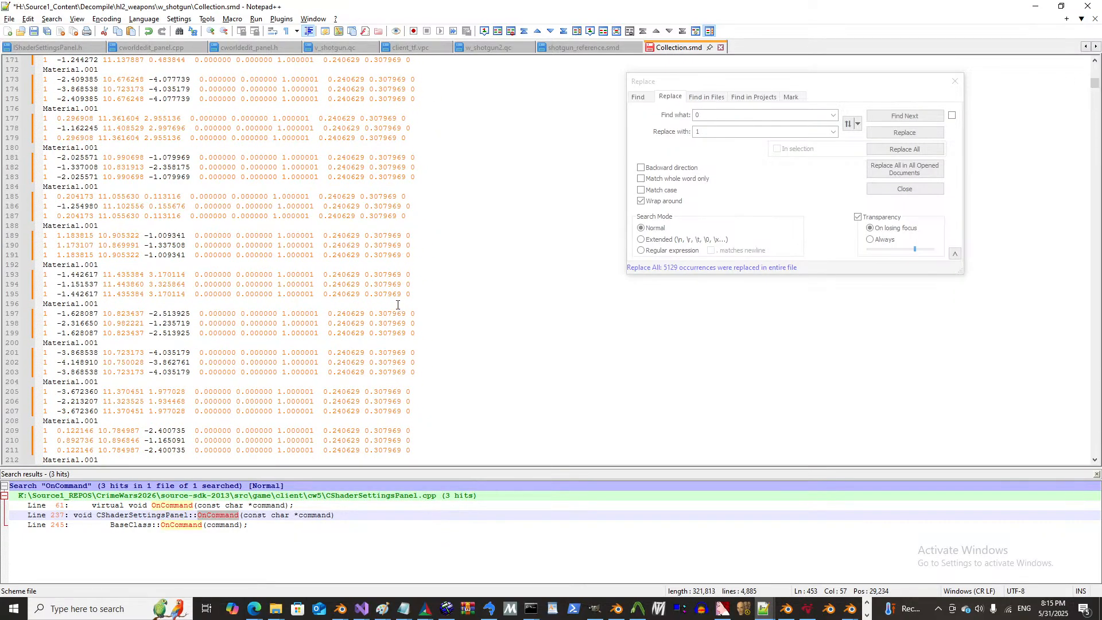
# Save the edited Collection.smd as shotgun_reference_new.smd in the w_shotgun folder.
pyautogui.click(9, 19)
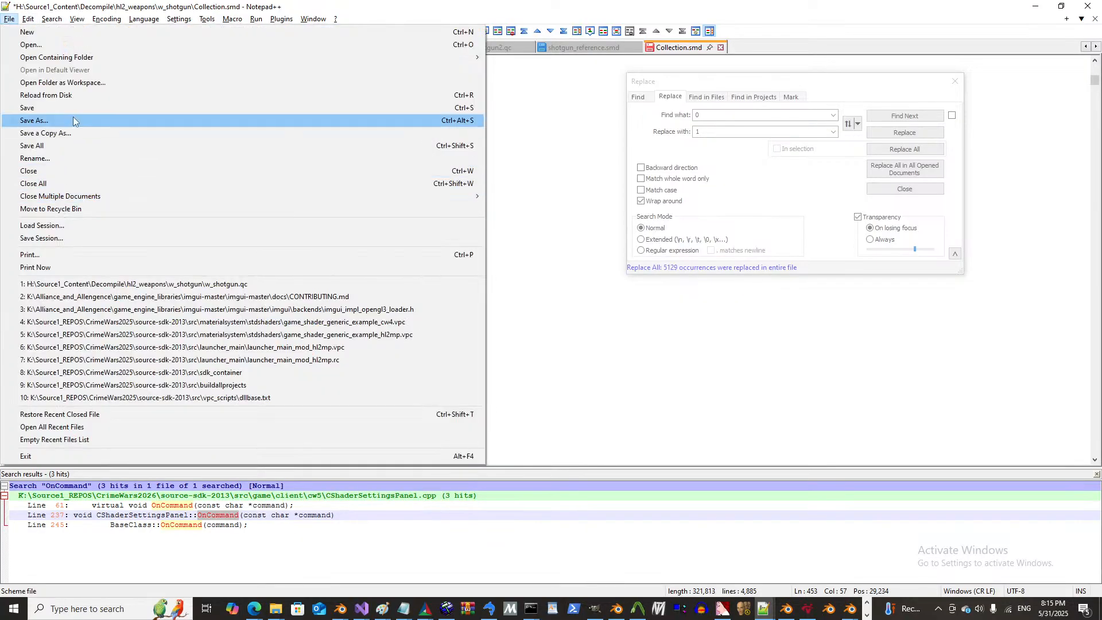
pyautogui.press('Escape')
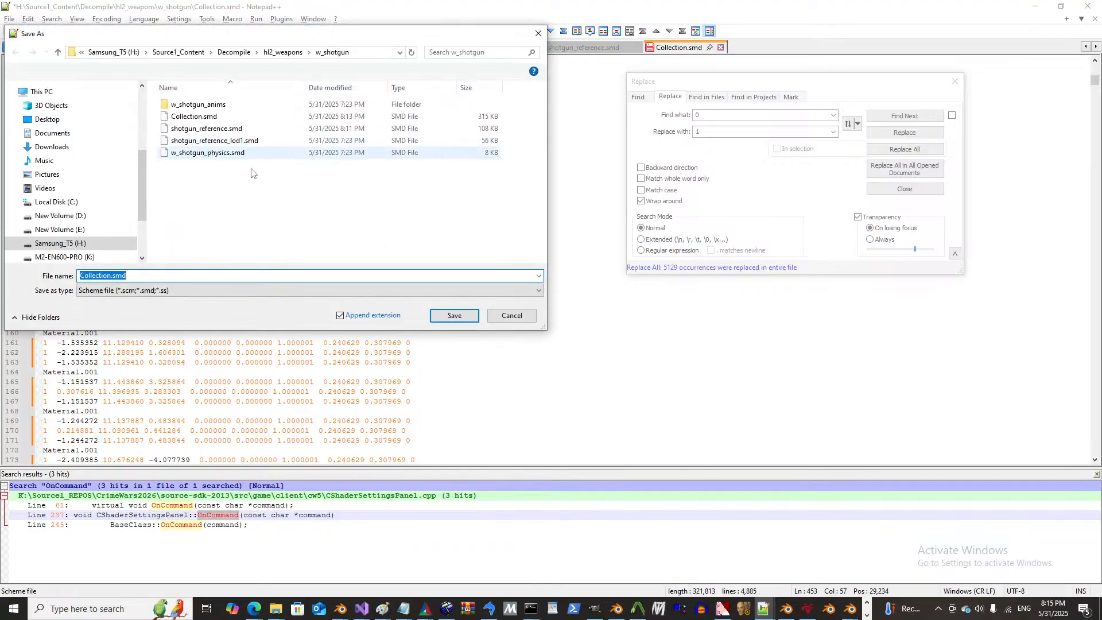
pyautogui.click(207, 129)
pyautogui.click(103, 276)
pyautogui.click(102, 276)
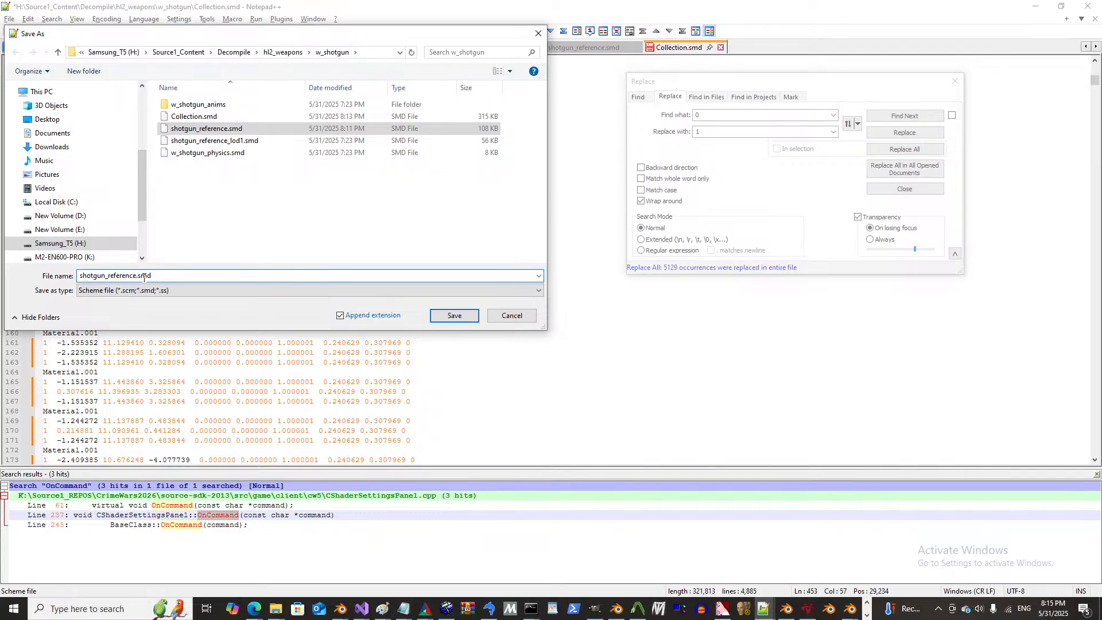
pyautogui.write('_new')
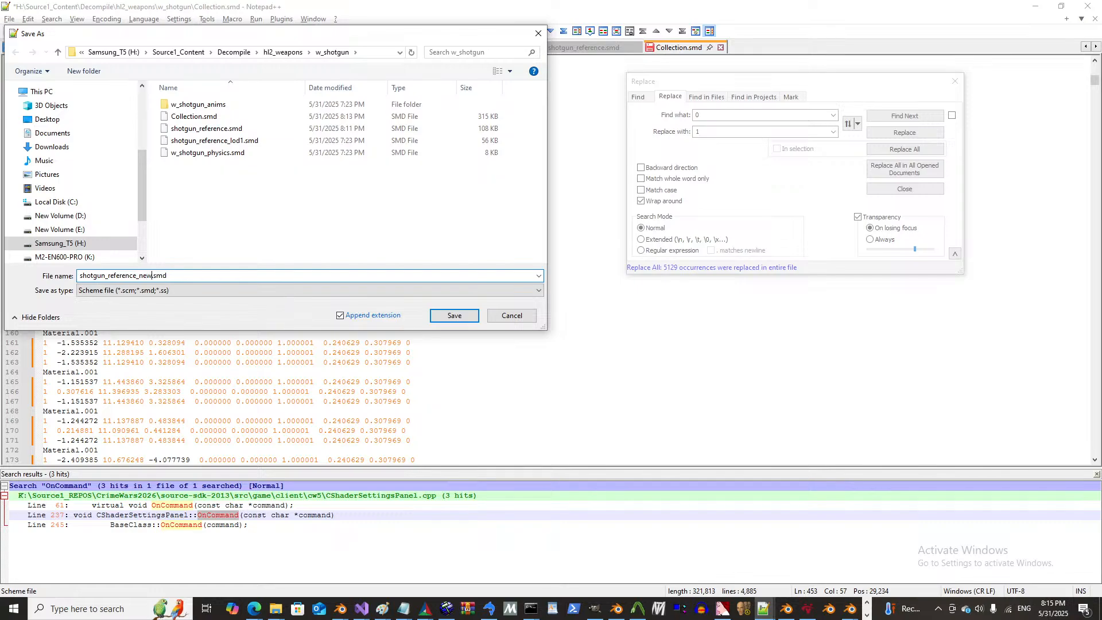
pyautogui.press('Return')
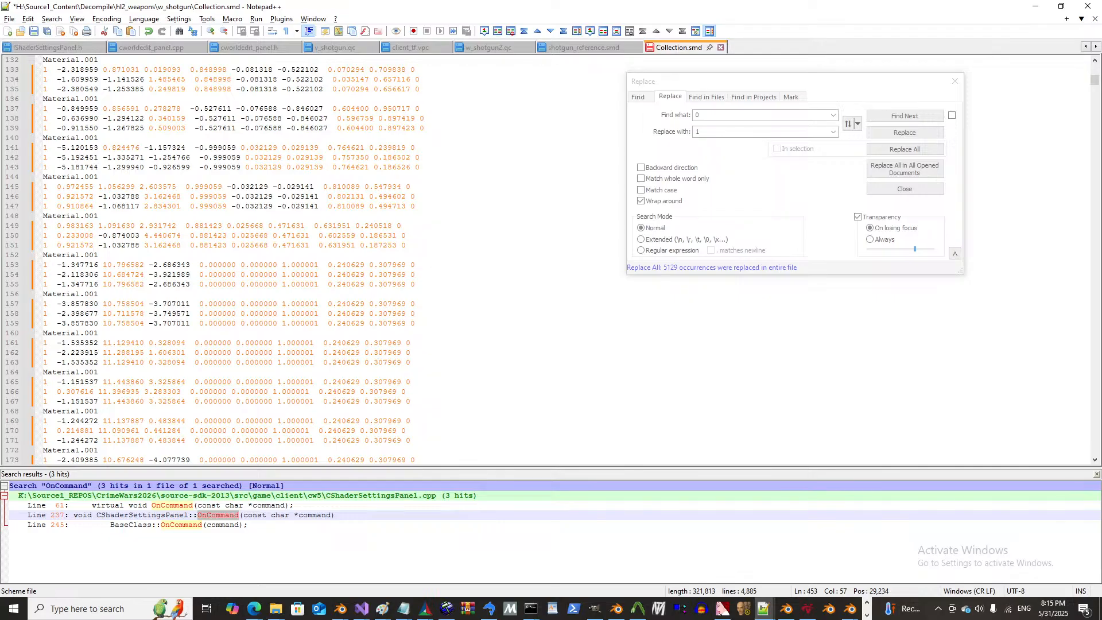
pyautogui.click(199, 158)
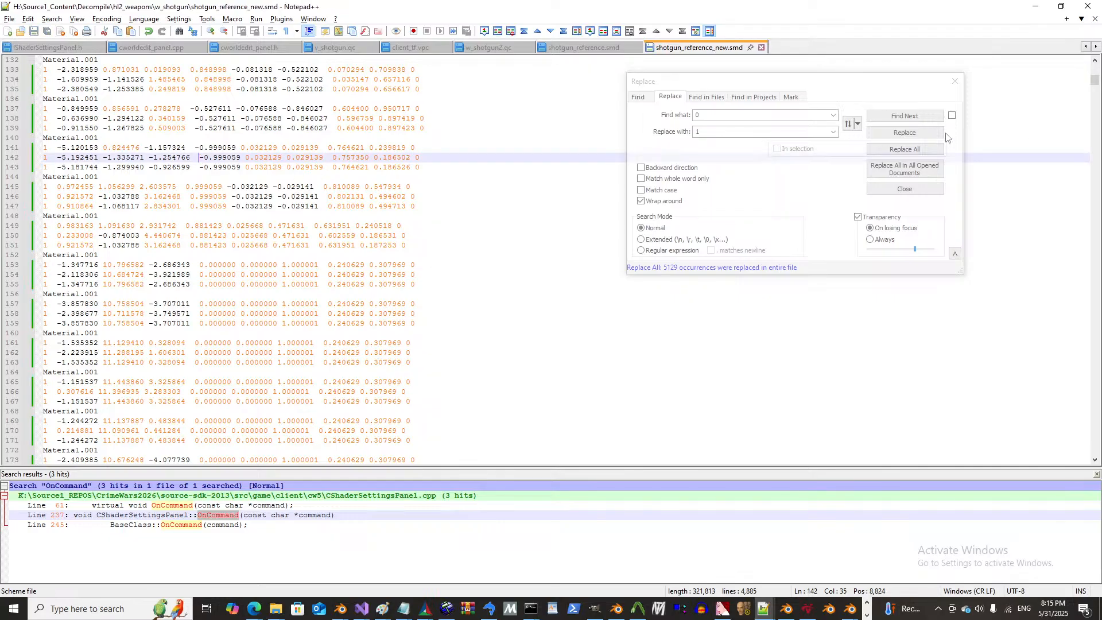
# Set the bone index of the first skeleton entry, on line 8 of shotgun_reference_new.smd, to 0 and save the file.
pyautogui.moveTo(1095, 81); pyautogui.dragTo(1095, 67)
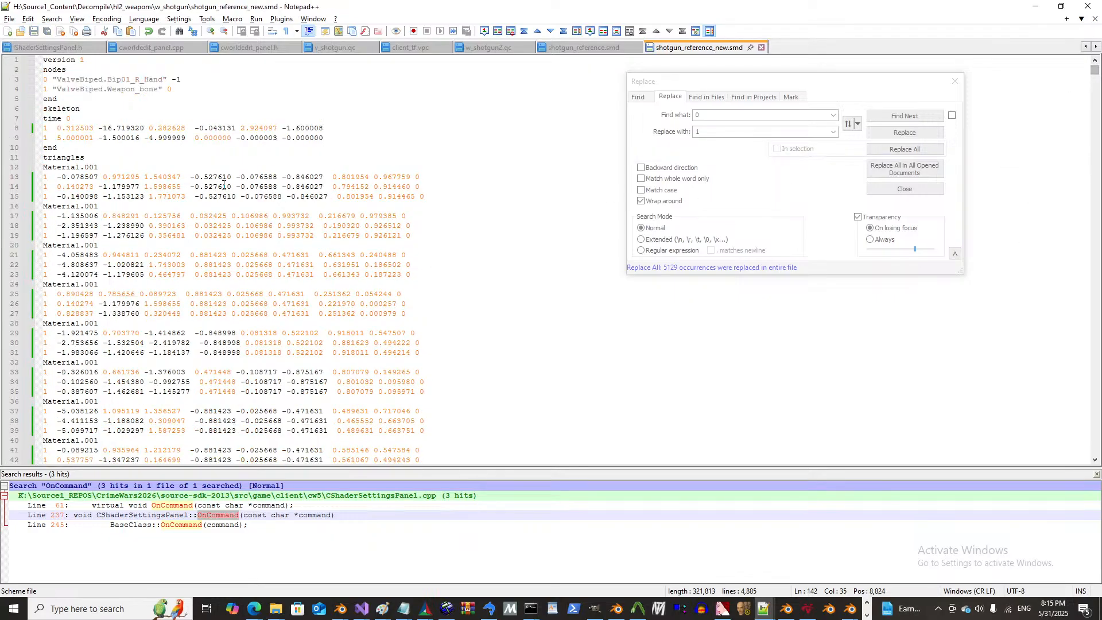
pyautogui.doubleClick(47, 80)
pyautogui.doubleClick(46, 128)
pyautogui.write('0')
pyautogui.hotkey('ctrl', 's')
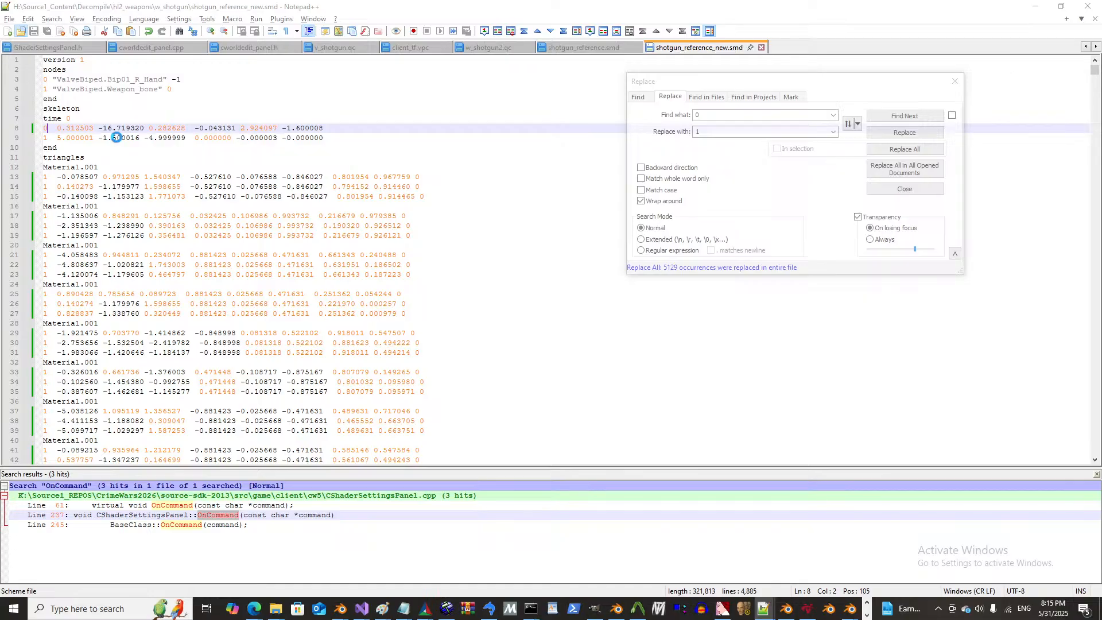
# Copy the file name shotgun_reference_new.smd from the w_shotgun folder listing.
pyautogui.hotkey('ctrl', 'o')
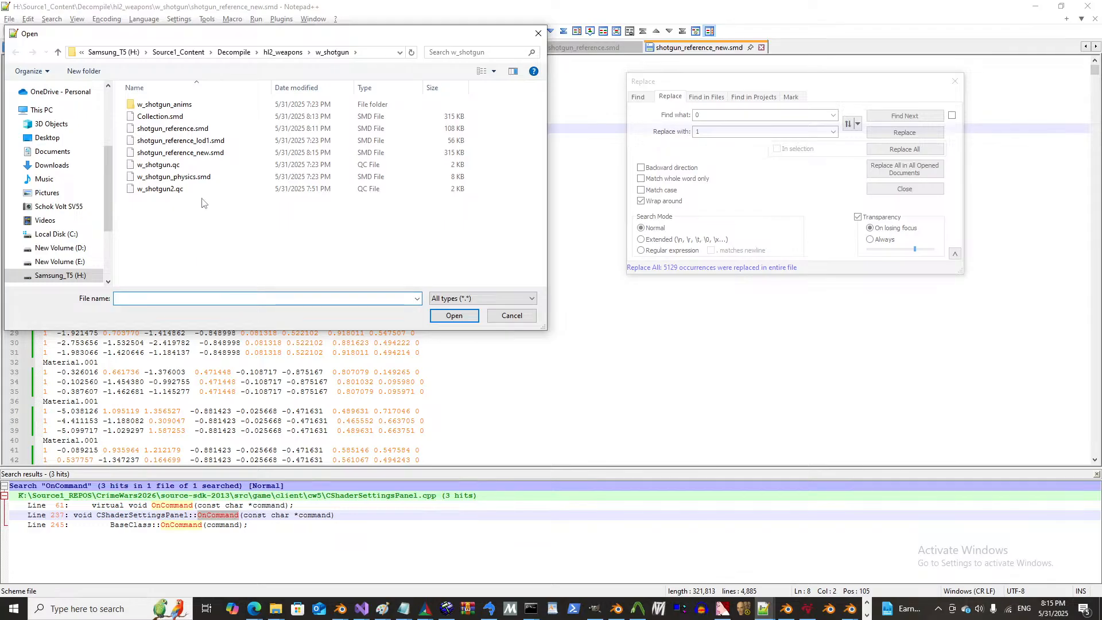
pyautogui.click(189, 153)
pyautogui.click(165, 299)
pyautogui.rightClick(164, 295)
pyautogui.click(183, 327)
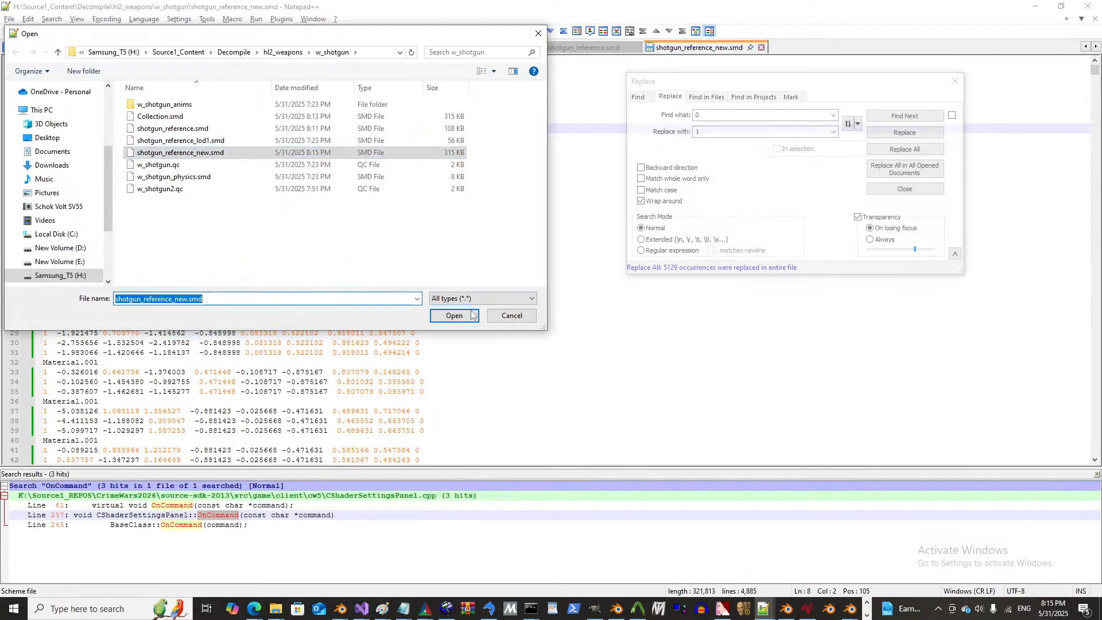
pyautogui.click(471, 315)
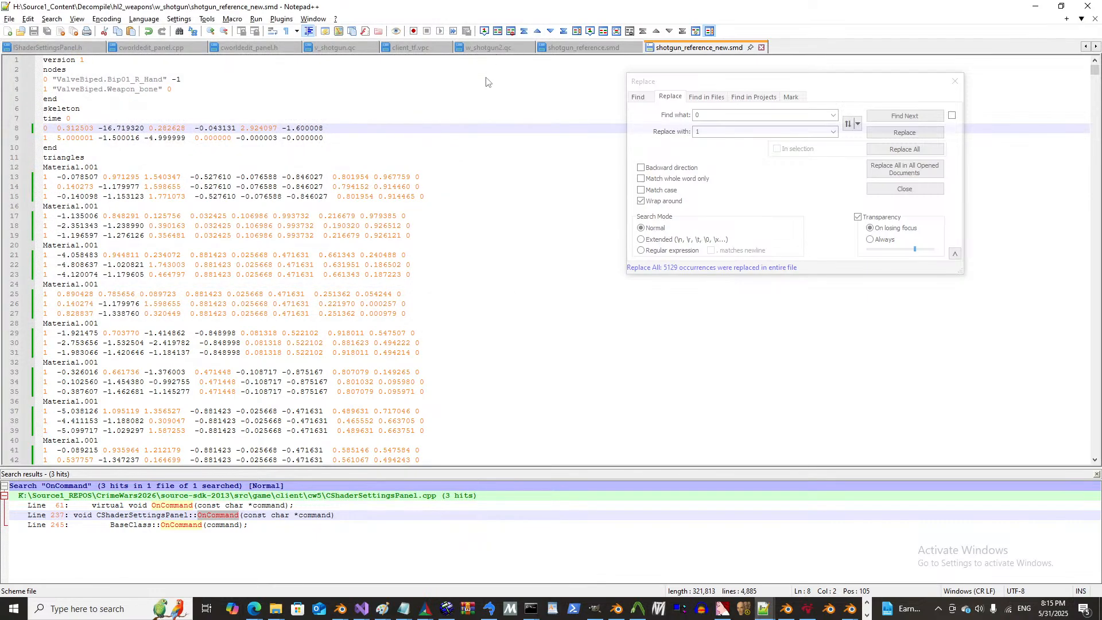
# In w_shotgun2.qc, set the LOD replacemodel source and the studio bodygroup mesh to shotgun_reference_new.smd and save the file.
pyautogui.click(494, 48)
pyautogui.click(223, 173)
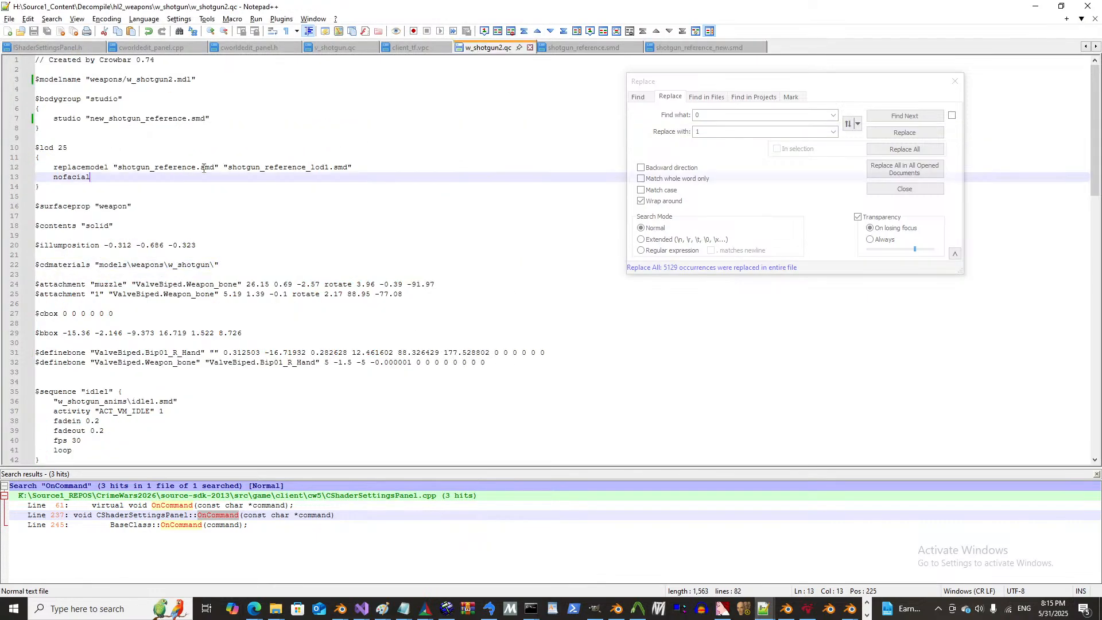
pyautogui.moveTo(214, 167); pyautogui.dragTo(118, 168)
pyautogui.hotkey('ctrl', 'v')
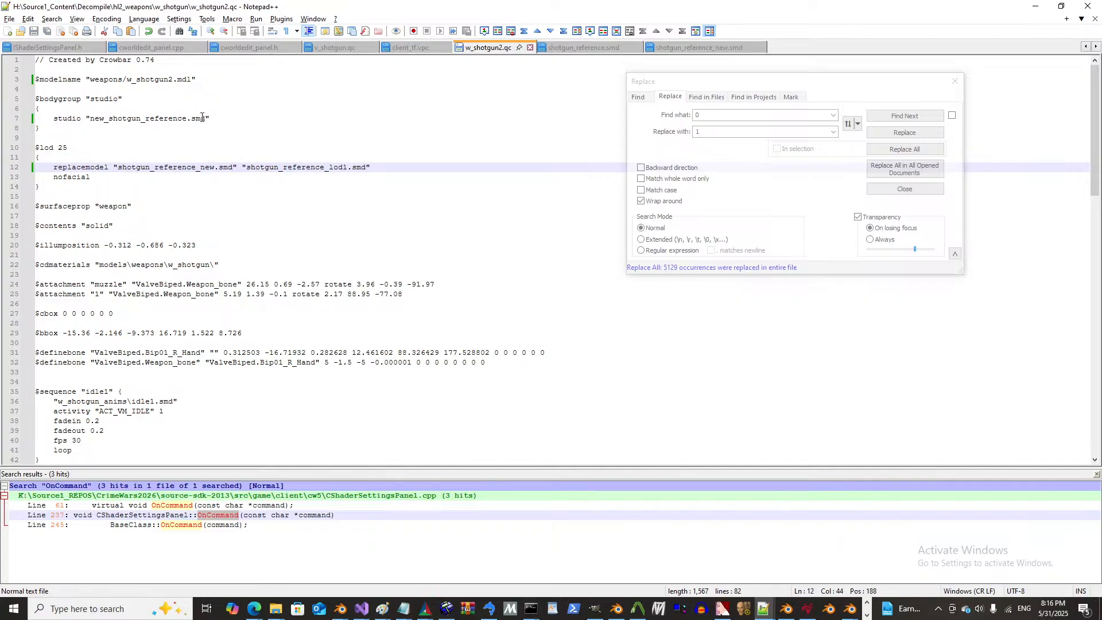
pyautogui.moveTo(205, 118); pyautogui.dragTo(90, 118)
pyautogui.hotkey('ctrl', 'v')
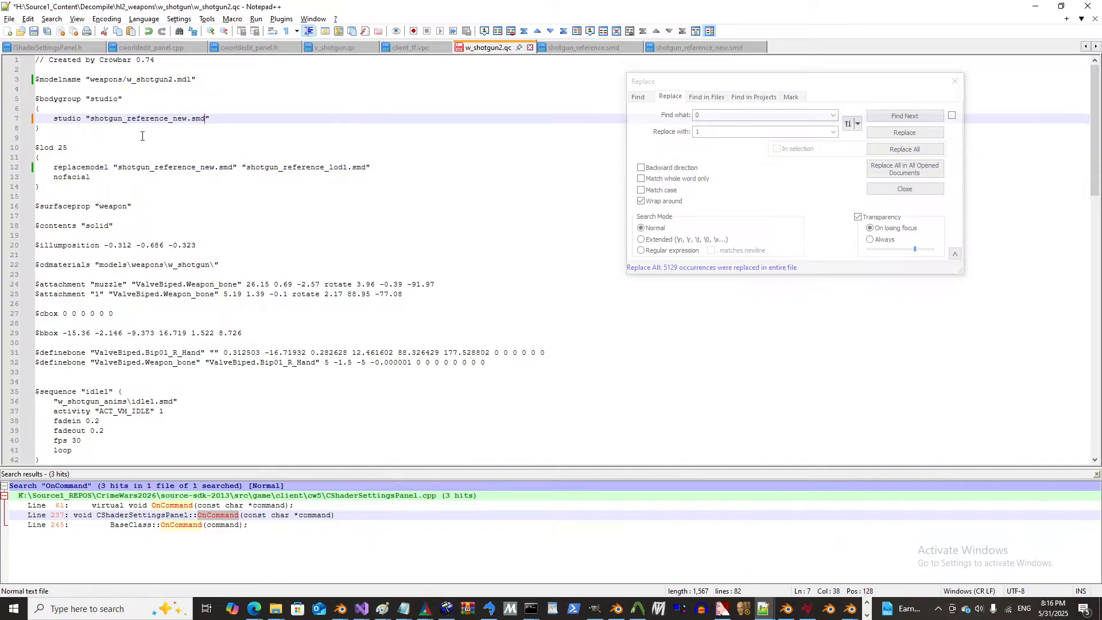
pyautogui.hotkey('ctrl', 's')
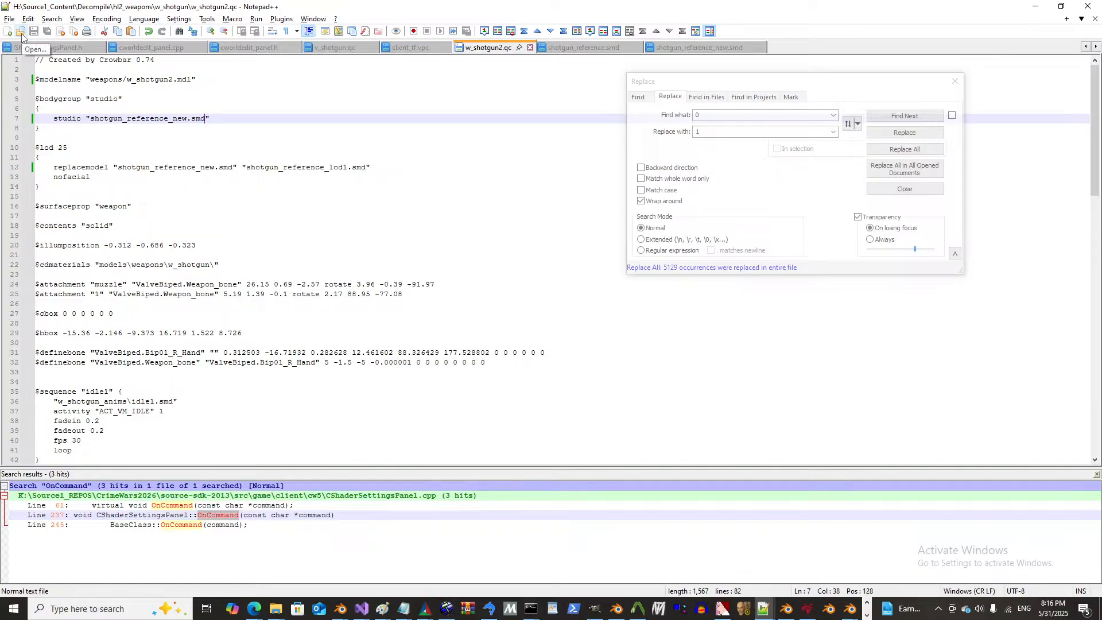
# Look over the rest of w_shotgun2.qc and copy the path of the w_shotgun folder that contains it.
pyautogui.scroll(-9, 178, 183)
pyautogui.scroll(-10, 160, 209)
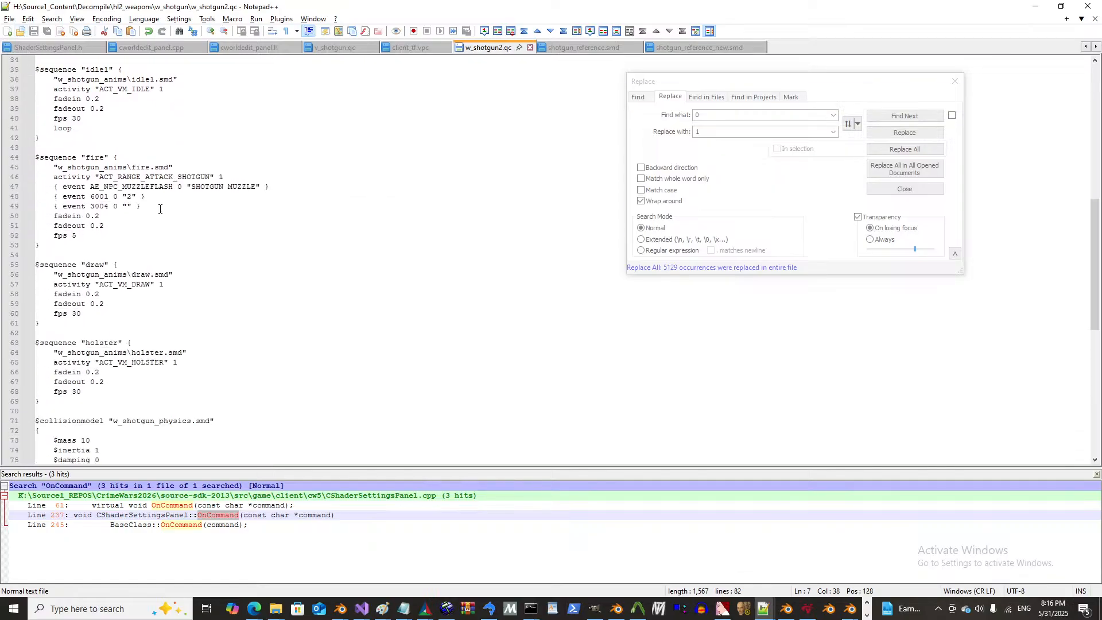
pyautogui.scroll(10, 149, 226)
pyautogui.scroll(9, 149, 226)
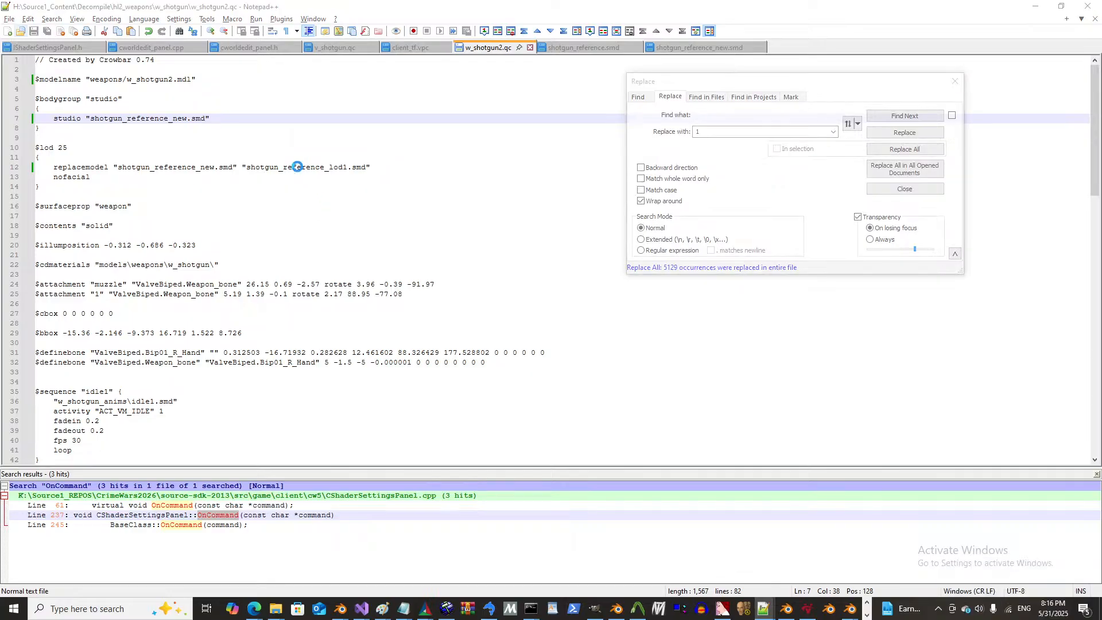
pyautogui.hotkey('ctrl', 'o')
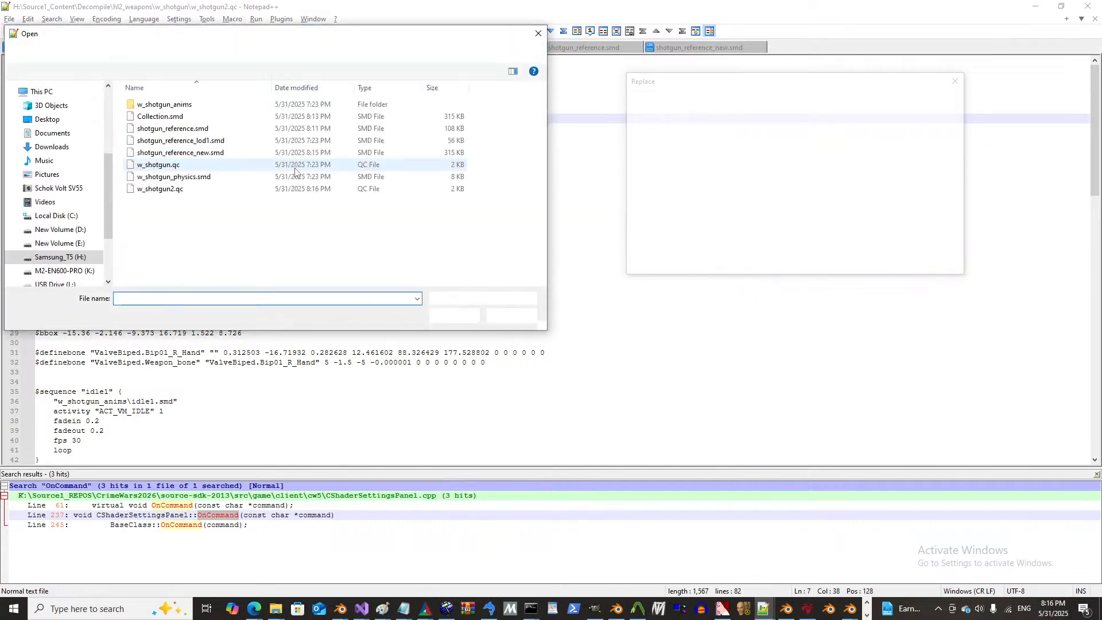
pyautogui.click(236, 190)
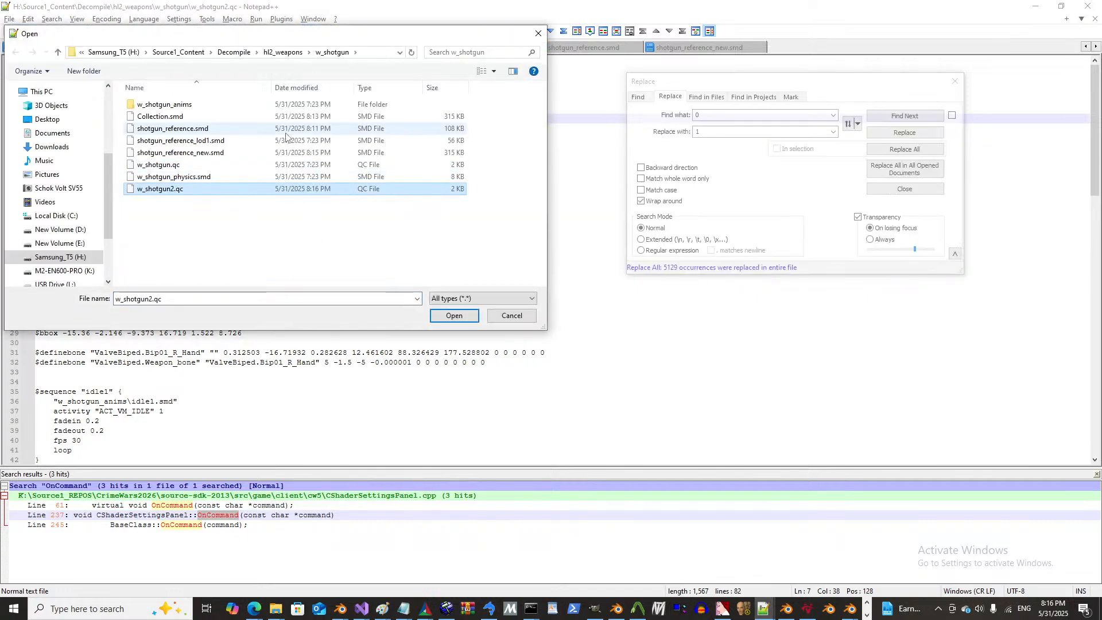
pyautogui.click(373, 52)
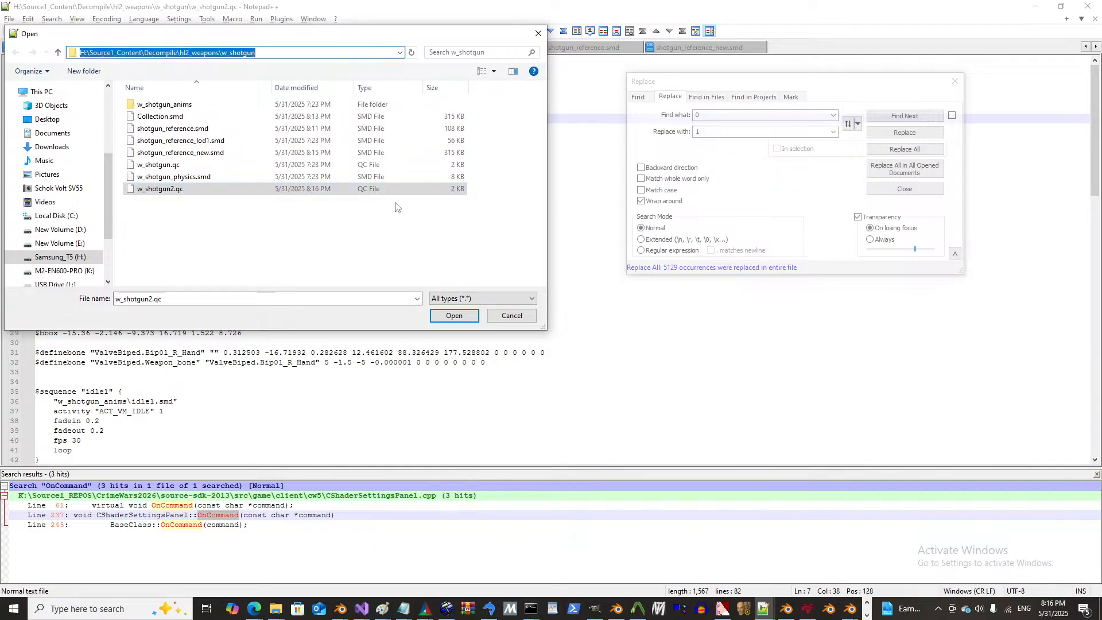
pyautogui.click(496, 317)
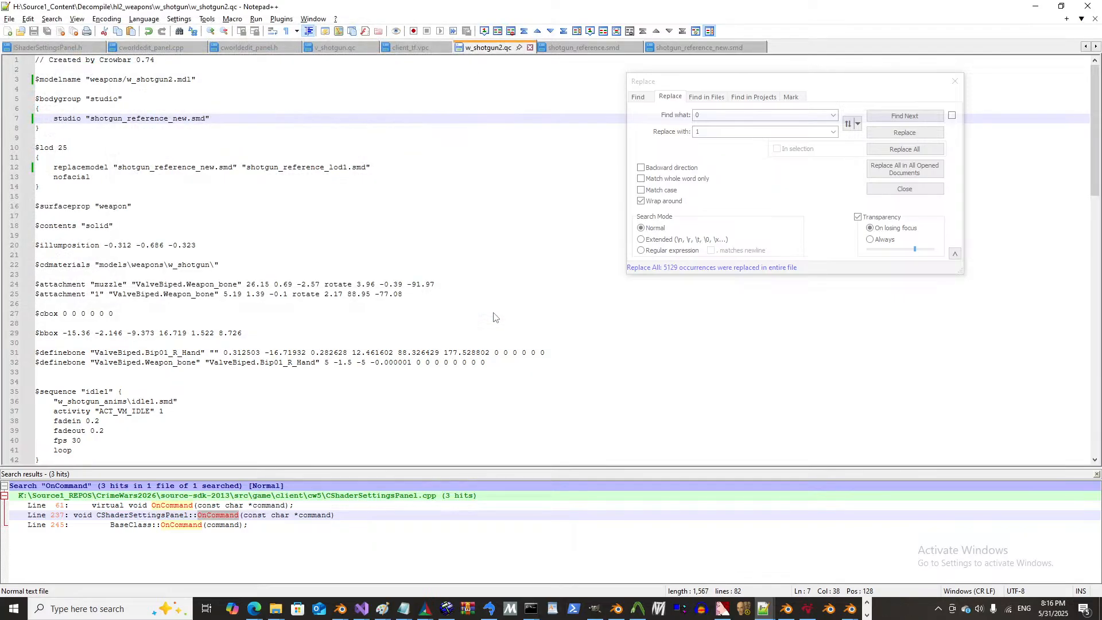
# Switch to the Frog Fortress 2 game window.
pyautogui.hotkey('alt', 'Tab')
pyautogui.hotkey('alt', 'Tab')
pyautogui.hotkey('alt', 'Tab')
pyautogui.hotkey('alt', 'Tab')
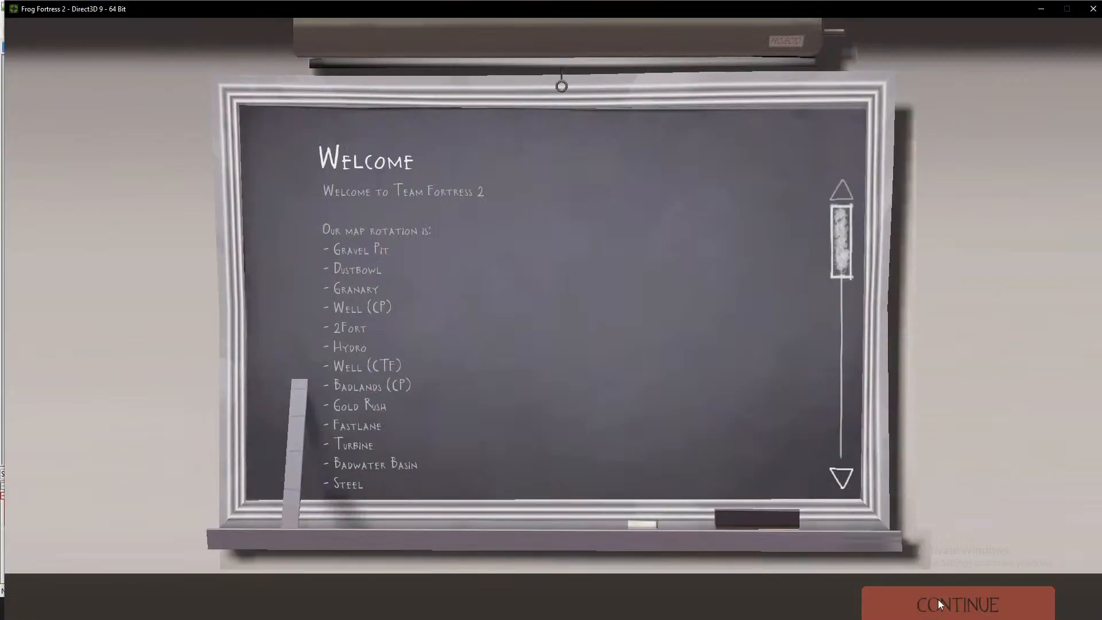
# Continue past the welcome board and join the BLU team as Demoman.
pyautogui.click(938, 599)
pyautogui.click(938, 600)
pyautogui.click(937, 600)
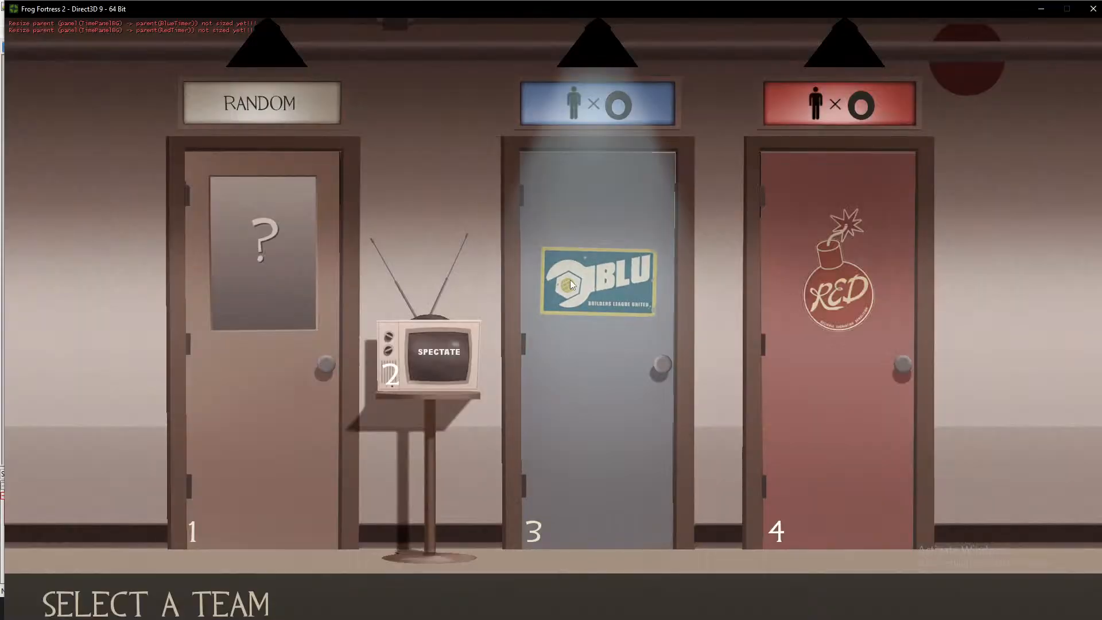
pyautogui.click(575, 281)
pyautogui.click(441, 70)
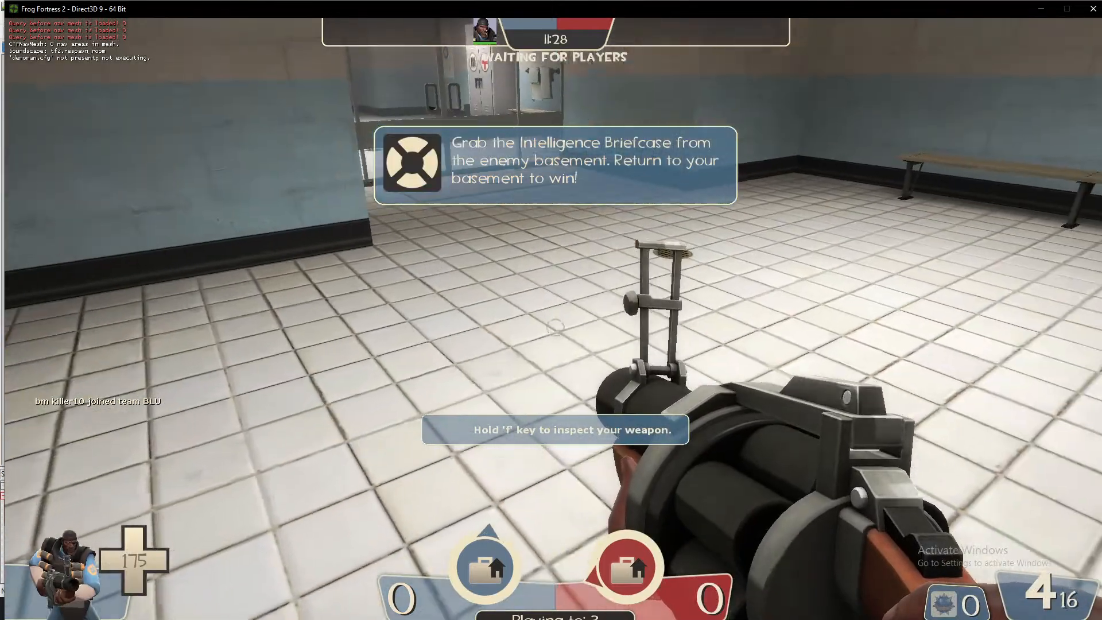
# Try out the Demoman's grenade and stickybomb launchers by firing and detonating shots in the spawn room.
pyautogui.scroll(-7, 555, 327)
pyautogui.click(555, 327)
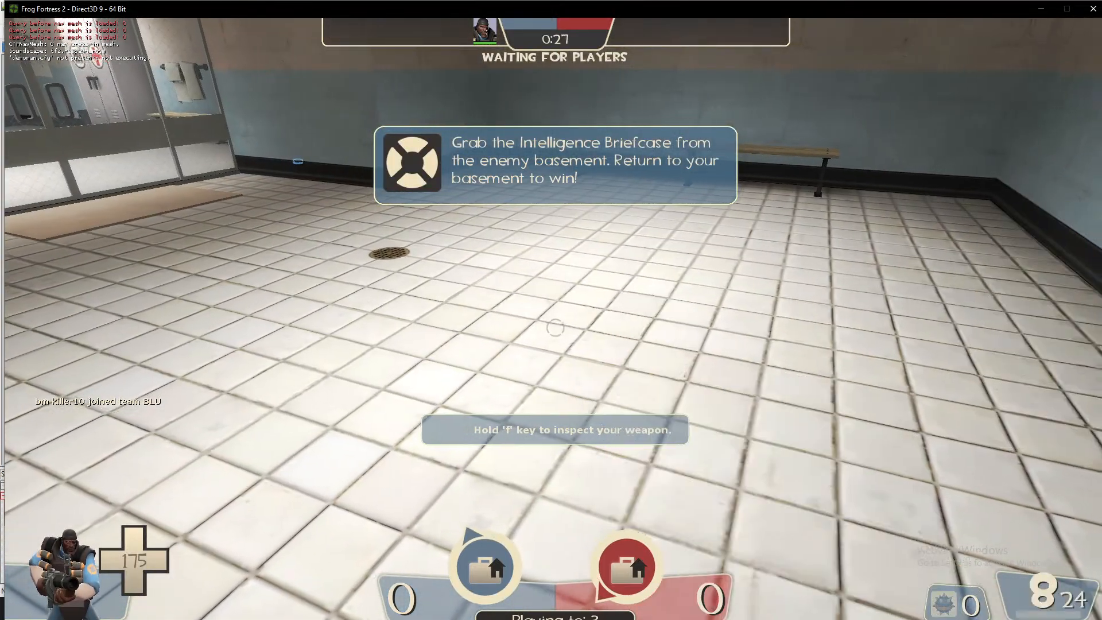
pyautogui.click(555, 327)
pyautogui.click(555, 327)
pyautogui.rightClick(555, 327)
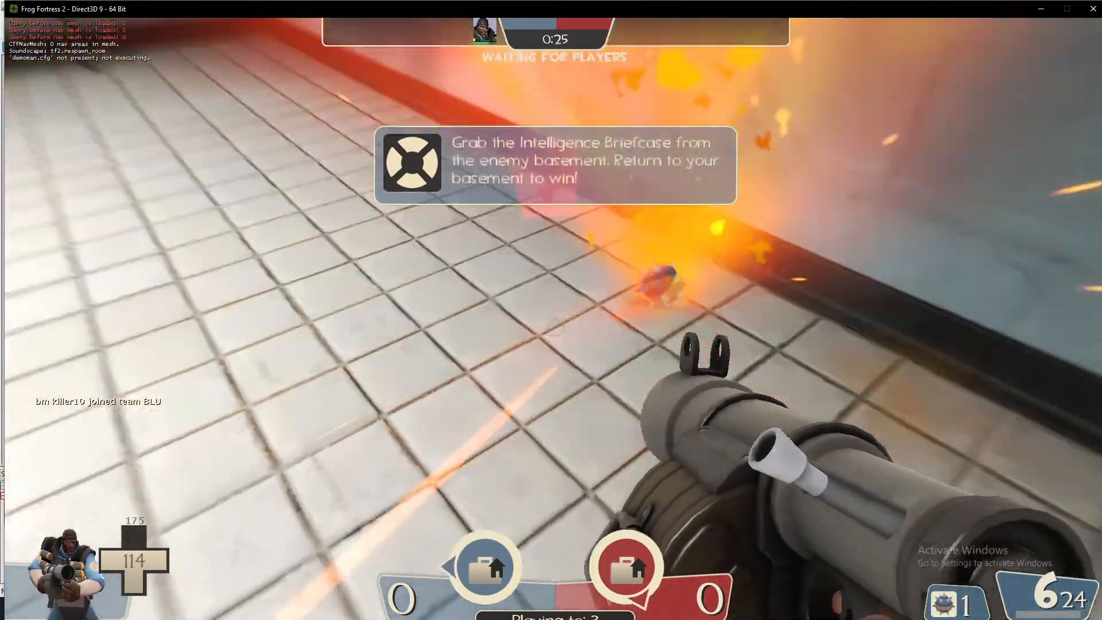
pyautogui.click(555, 327)
pyautogui.rightClick(554, 328)
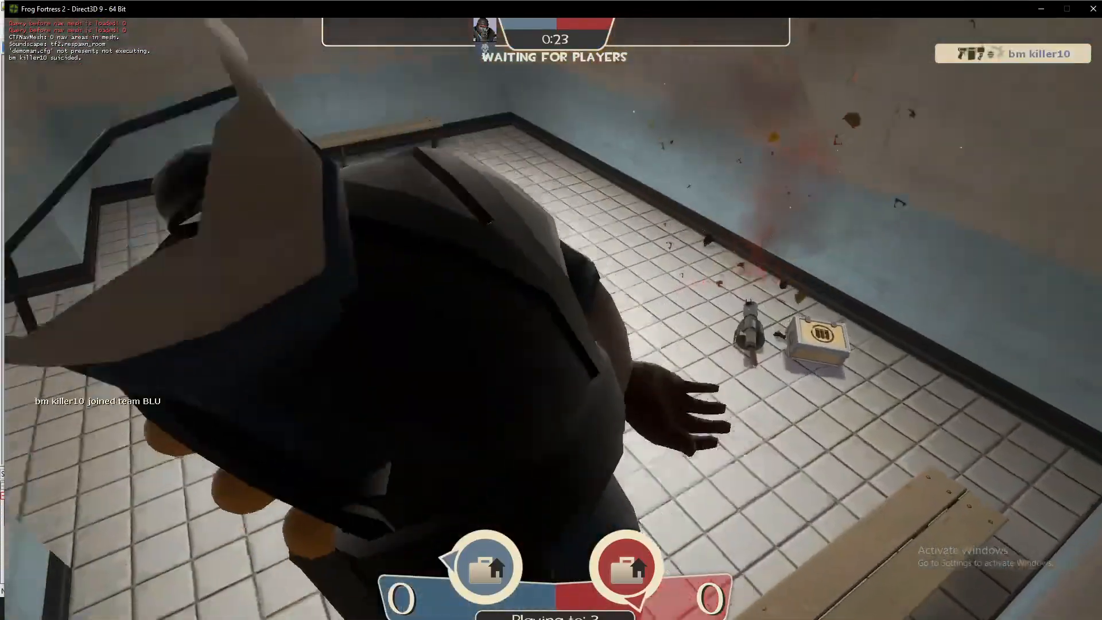
pyautogui.press('`')
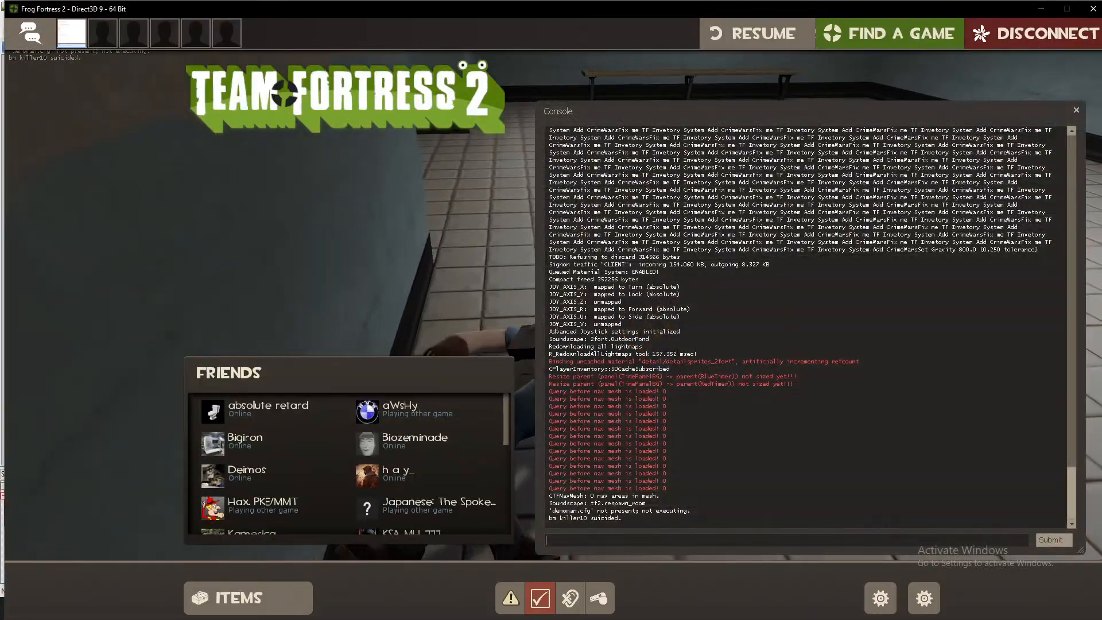
pyautogui.press('`')
pyautogui.press('`')
pyautogui.press('`')
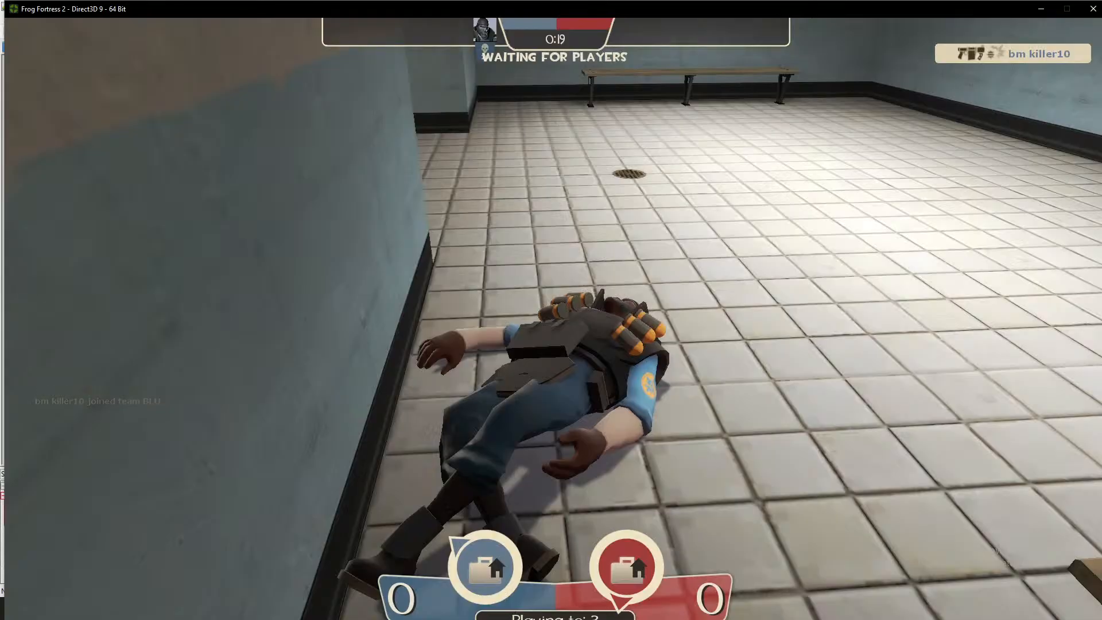
pyautogui.hotkey('alt', 'Tab')
pyautogui.hotkey('alt', 'Tab')
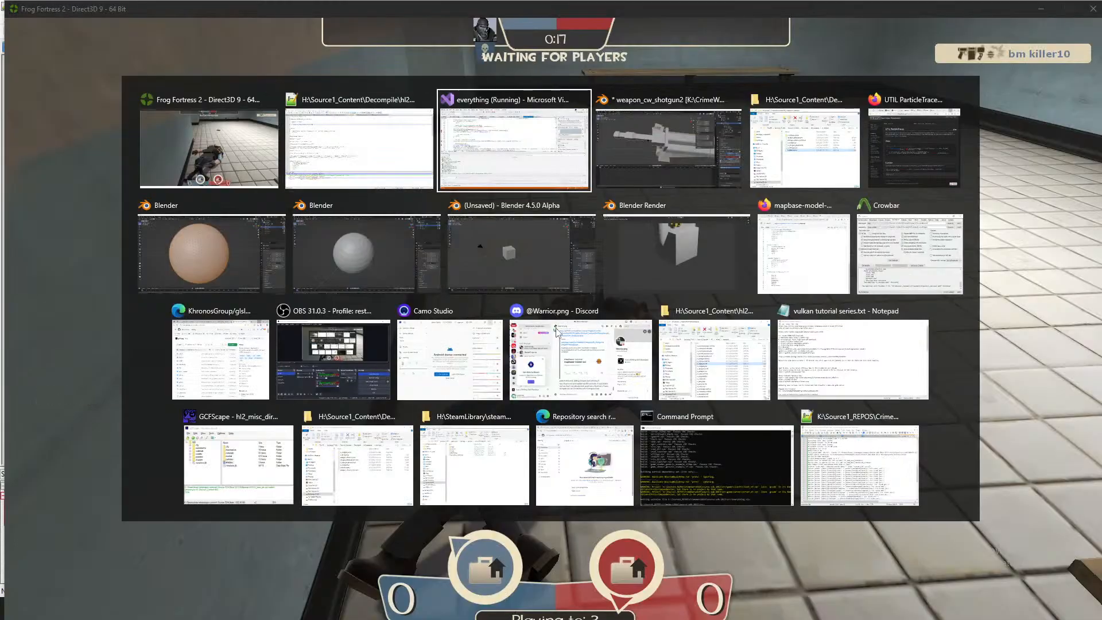
pyautogui.hotkey('alt', 'Tab')
pyautogui.hotkey('alt', 'Tab')
pyautogui.hotkey('alt', 'Tab')
pyautogui.hotkey('alt', 'Tab')
pyautogui.hotkey('alt', 'Tab')
pyautogui.hotkey('alt', 'Tab')
pyautogui.hotkey('alt', 'Tab')
pyautogui.hotkey('alt', 'Tab')
pyautogui.hotkey('alt', 'Tab')
pyautogui.hotkey('alt', 'Tab')
pyautogui.hotkey('alt', 'Tab')
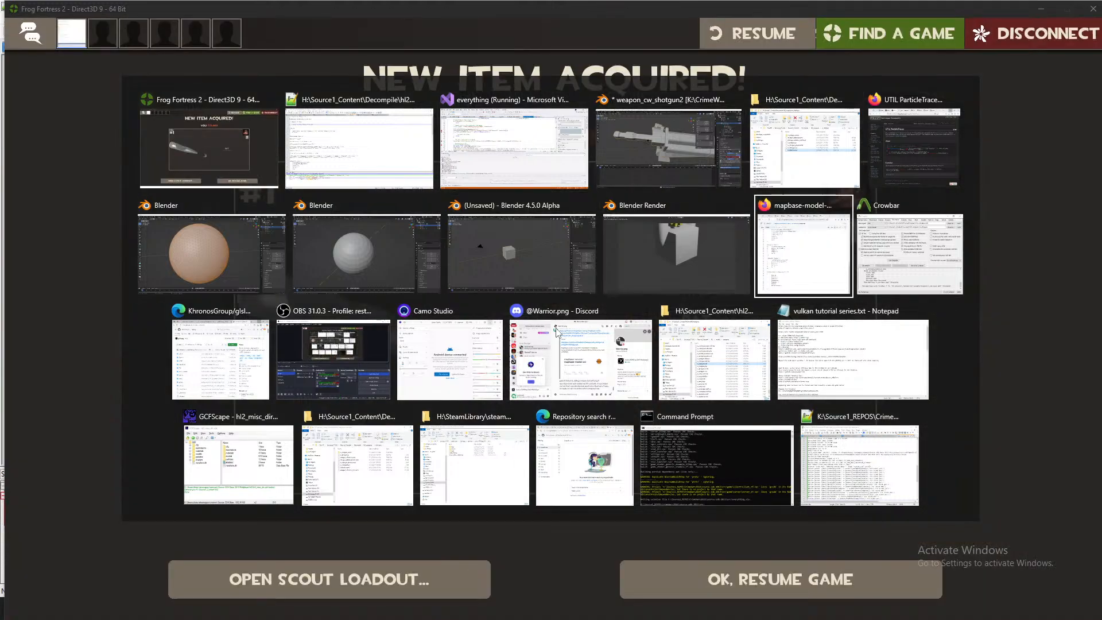
pyautogui.hotkey('alt', 'Tab')
pyautogui.hotkey('alt', 'Tab')
pyautogui.hotkey('alt', 'Tab')
pyautogui.hotkey('alt', 'Tab')
pyautogui.hotkey('alt', 'Tab')
pyautogui.hotkey('alt', 'Tab')
pyautogui.hotkey('alt', 'Tab')
pyautogui.hotkey('alt', 'Tab')
pyautogui.hotkey('alt', 'Tab')
pyautogui.hotkey('alt', 'Tab')
pyautogui.hotkey('alt', 'Tab')
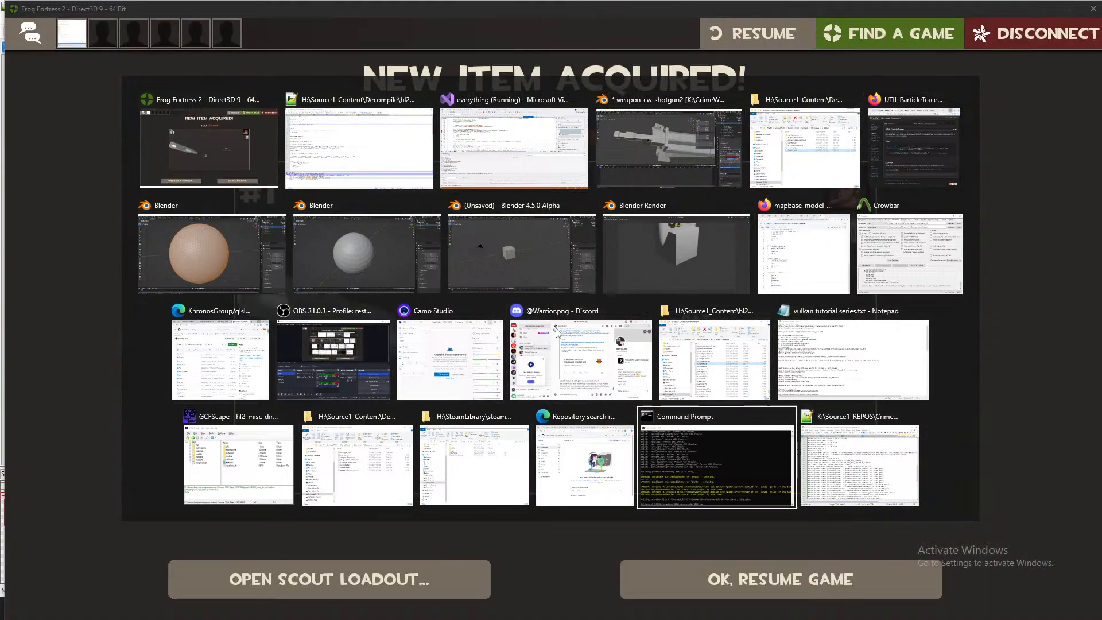
pyautogui.hotkey('alt', 'Tab')
pyautogui.hotkey('alt', 'Tab')
pyautogui.hotkey('alt', 'Tab')
pyautogui.hotkey('alt', 'Tab')
pyautogui.hotkey('alt', 'Tab')
pyautogui.hotkey('alt', 'Tab')
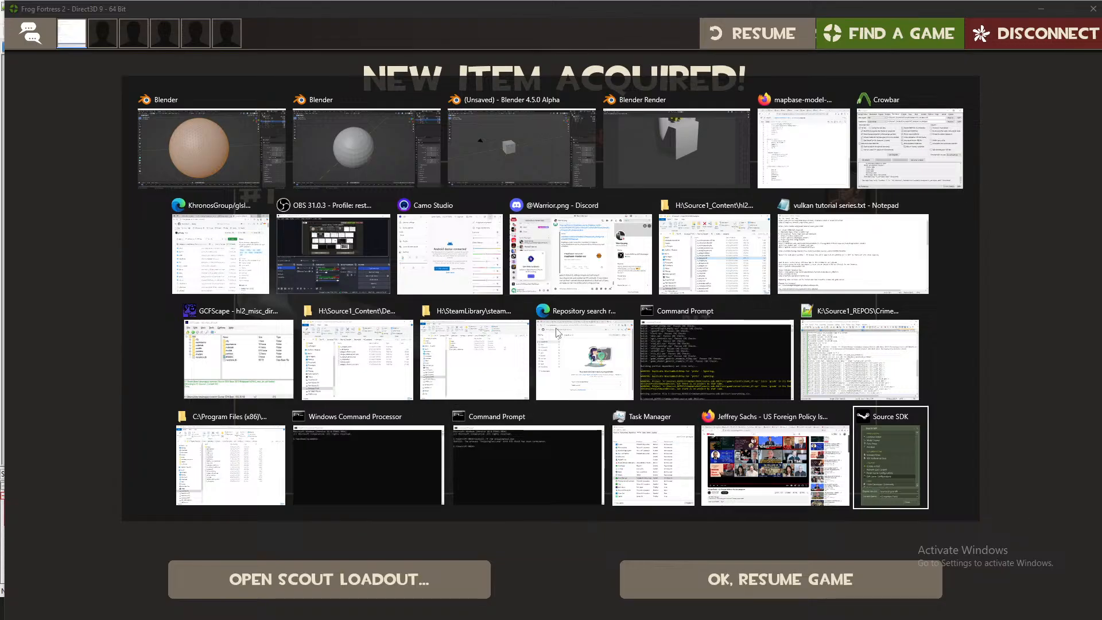
pyautogui.hotkey('alt', 'Tab')
pyautogui.hotkey('alt', 'Tab')
pyautogui.hotkey('alt', 'Tab')
pyautogui.hotkey('alt', 'Tab')
pyautogui.hotkey('alt', 'Tab')
pyautogui.hotkey('alt', 'Tab')
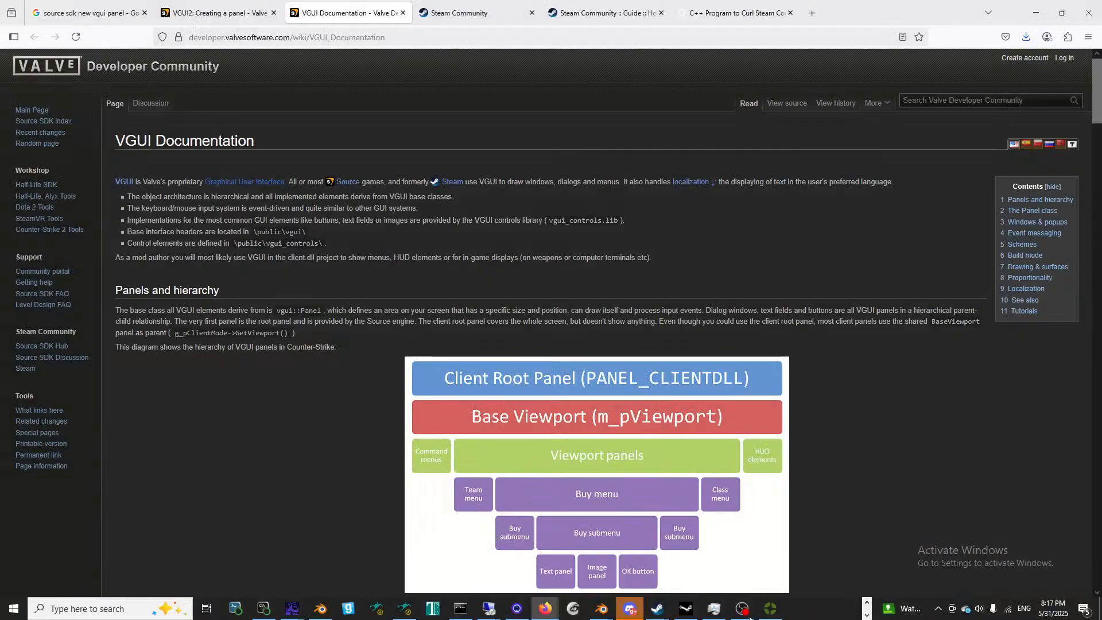
pyautogui.hotkey('alt', 'Tab')
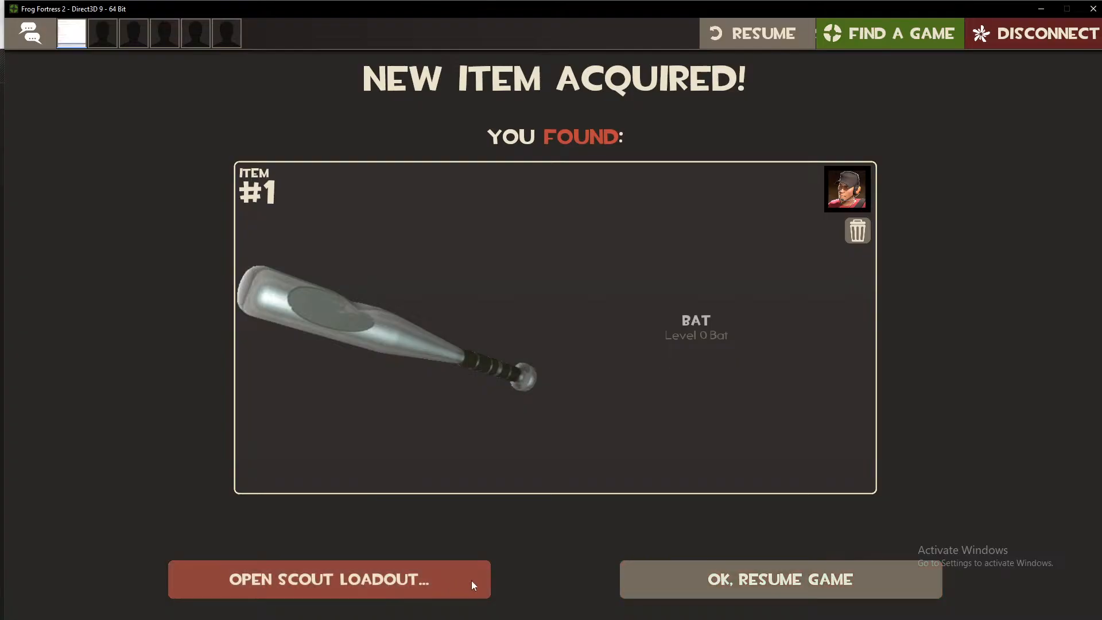
# Resume the game and swing the Demoman's bottle at the spawn room walls.
pyautogui.click(639, 587)
pyautogui.scroll(1, 551, 309)
pyautogui.click(555, 328)
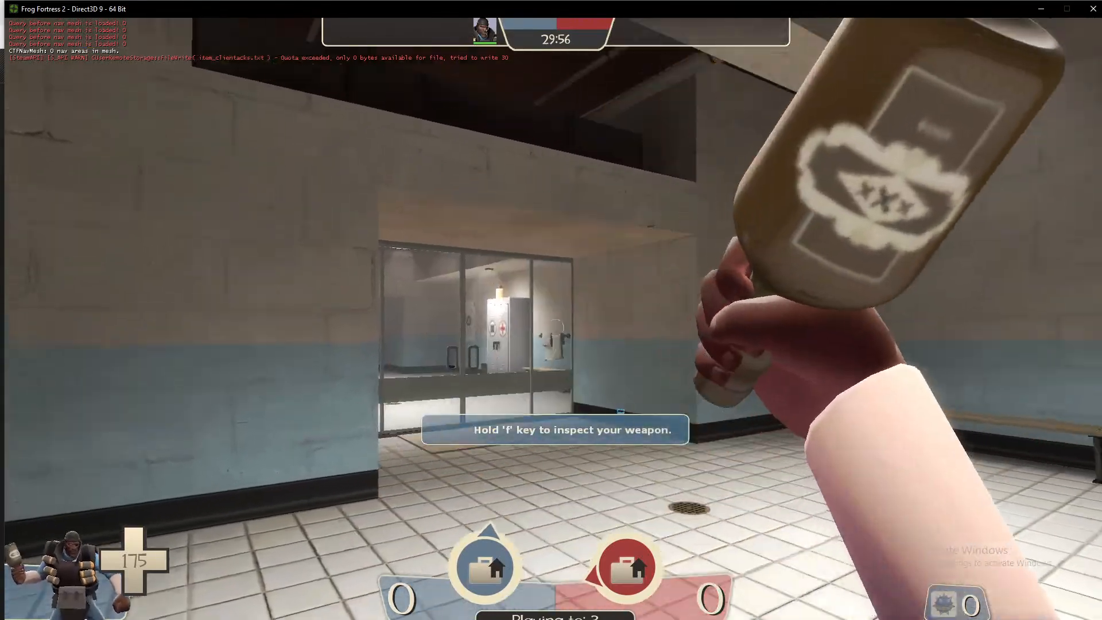
pyautogui.click(555, 327)
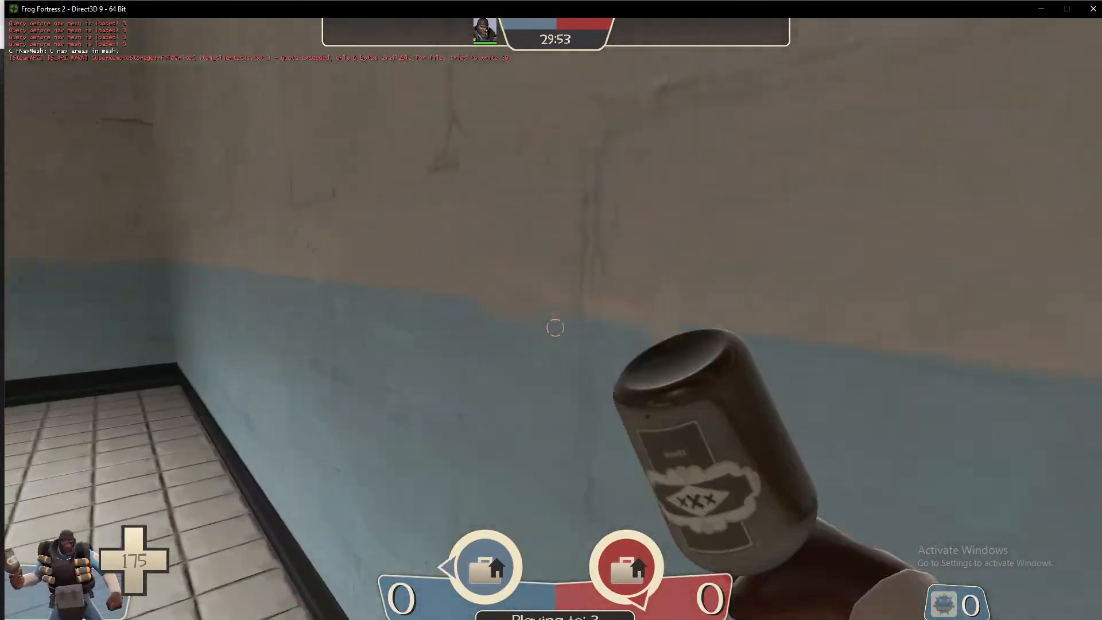
pyautogui.click(555, 328)
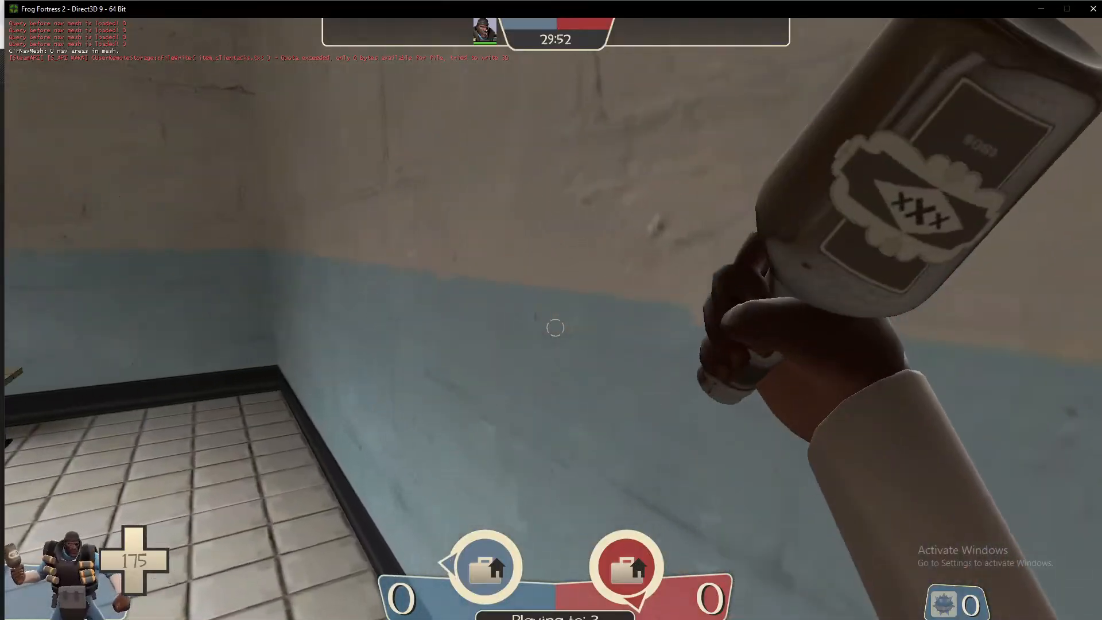
pyautogui.click(555, 328)
pyautogui.click(555, 328)
# Switch to Crowbar and minimize the Frog Fortress 2 game window.
pyautogui.press('`')
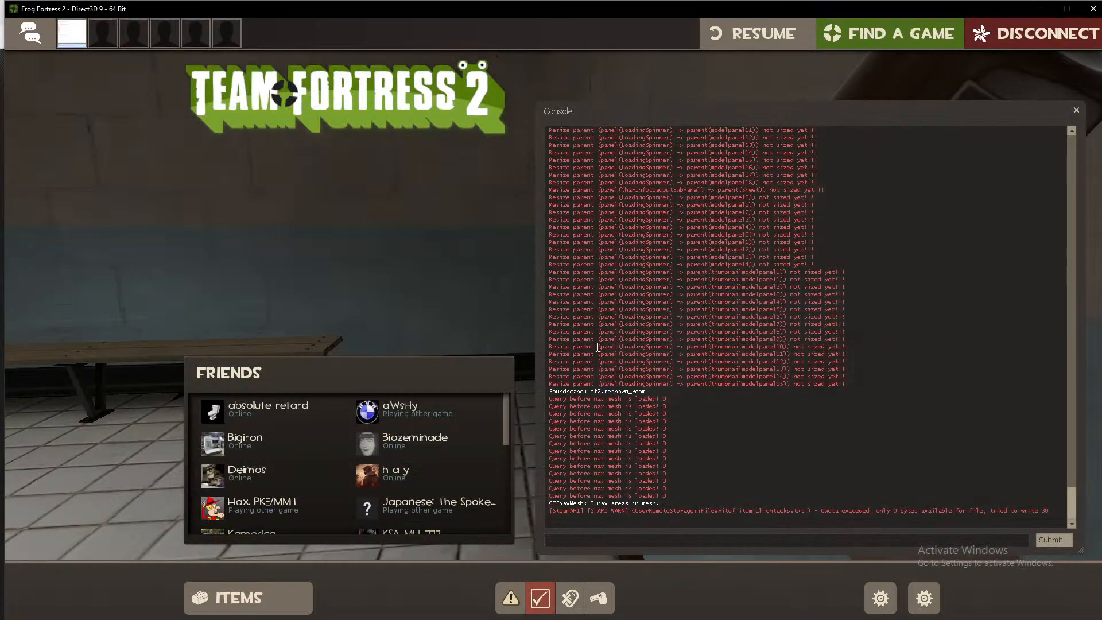
pyautogui.hotkey('alt', 'Tab')
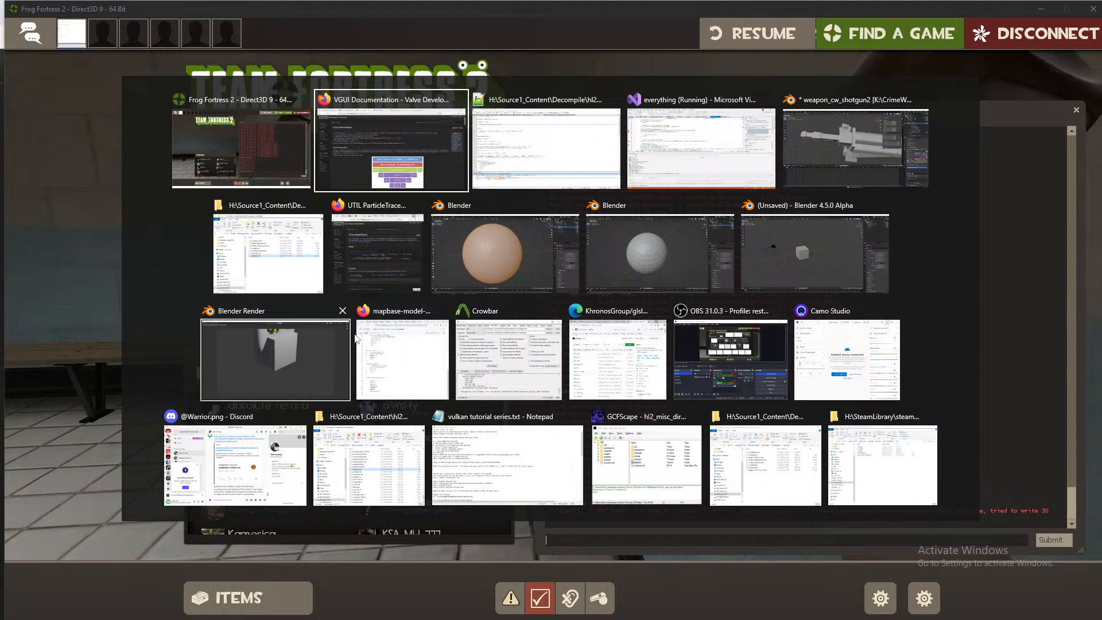
pyautogui.click(508, 359)
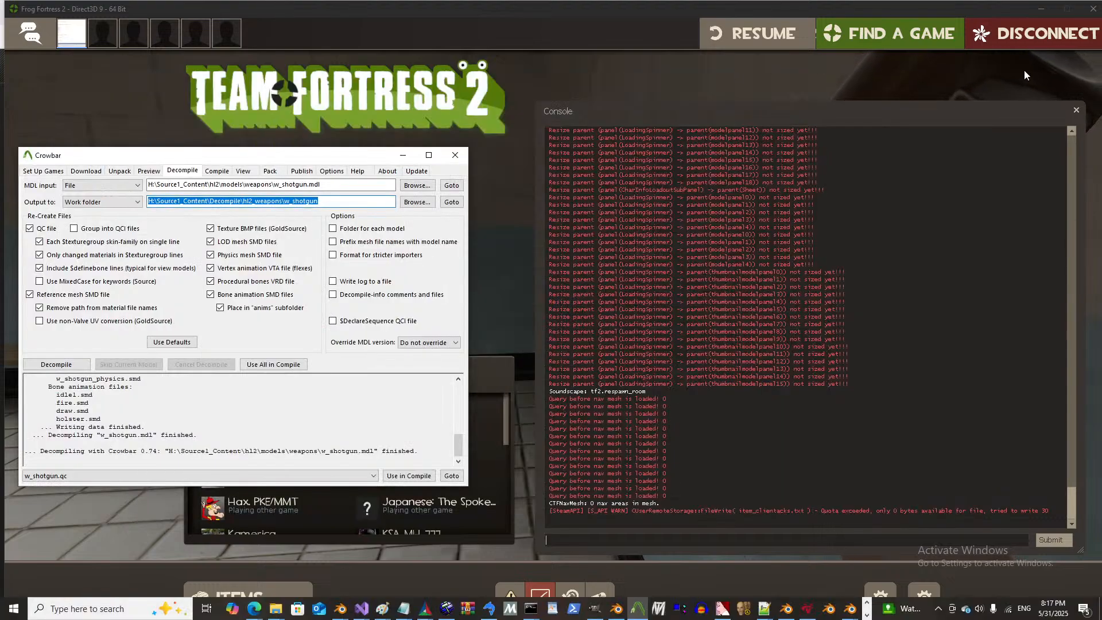
pyautogui.click(1041, 8)
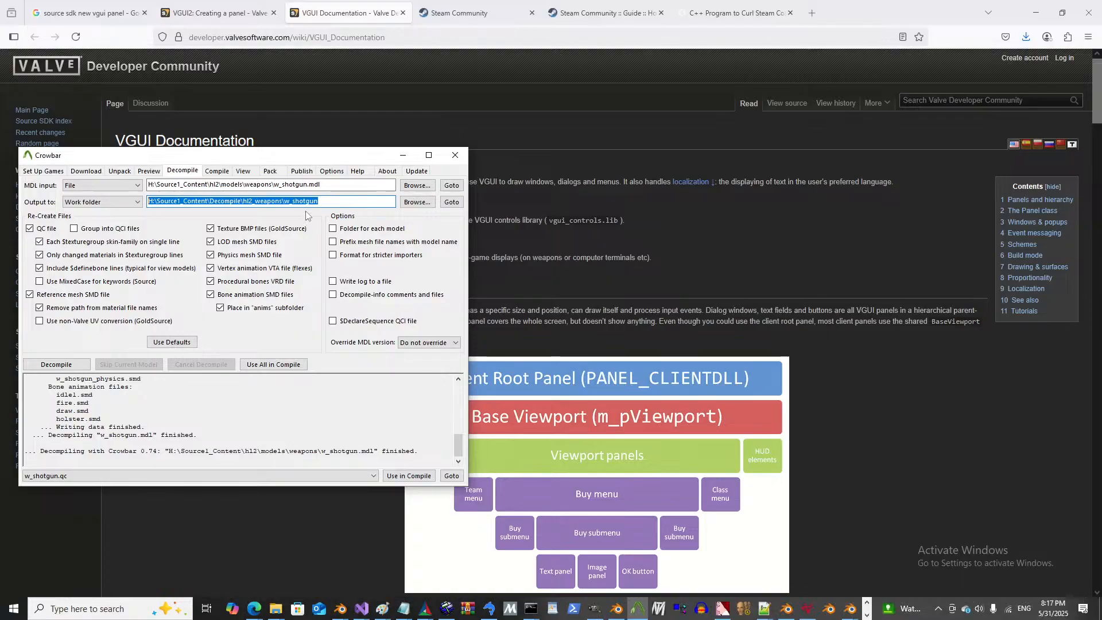
# Set Crowbar's compile QC input to H:\Source1_Content\Decompile\hl2_weapons\w_shotgun\w_shotgun2.qc and compile the model.
pyautogui.click(211, 173)
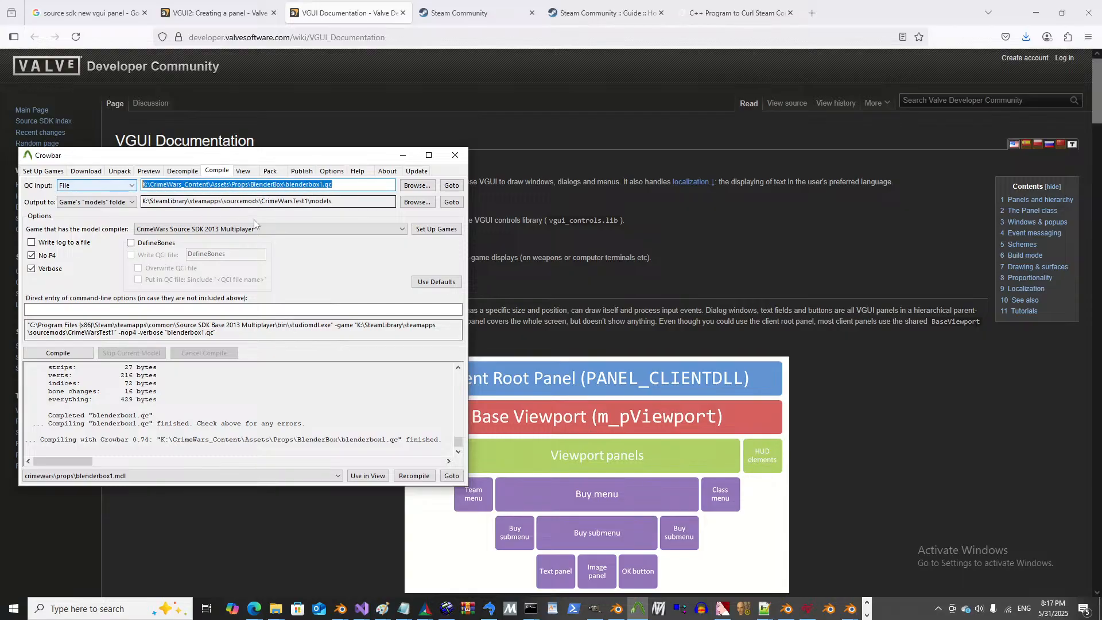
pyautogui.write('H:\\Source1_Content\\Decompile\\hl2_weapons\\w_shotgun')
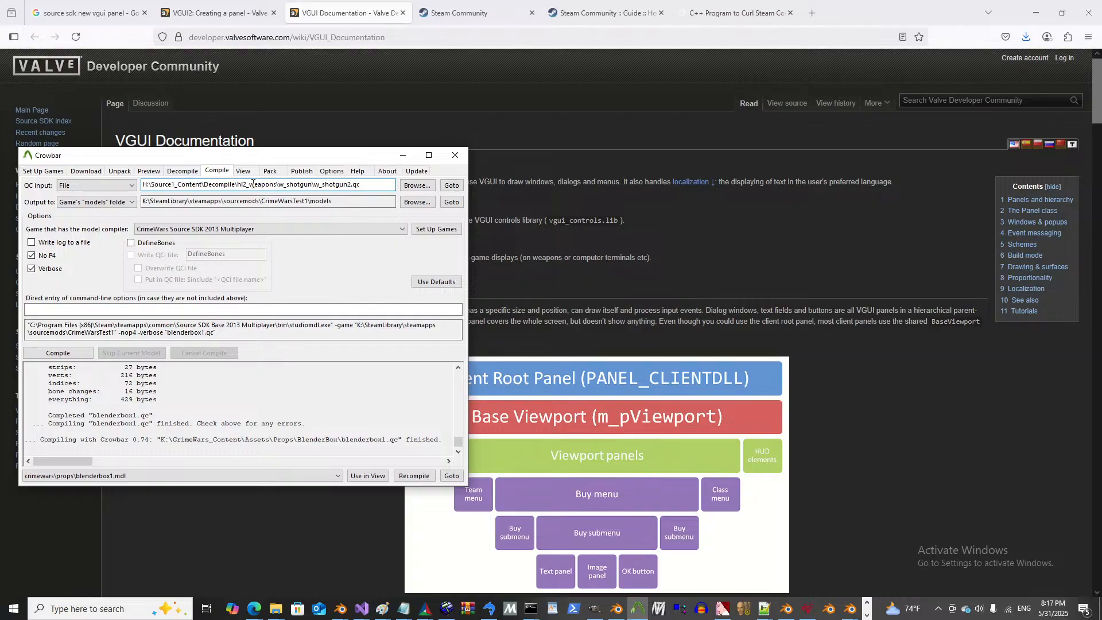
pyautogui.click(58, 352)
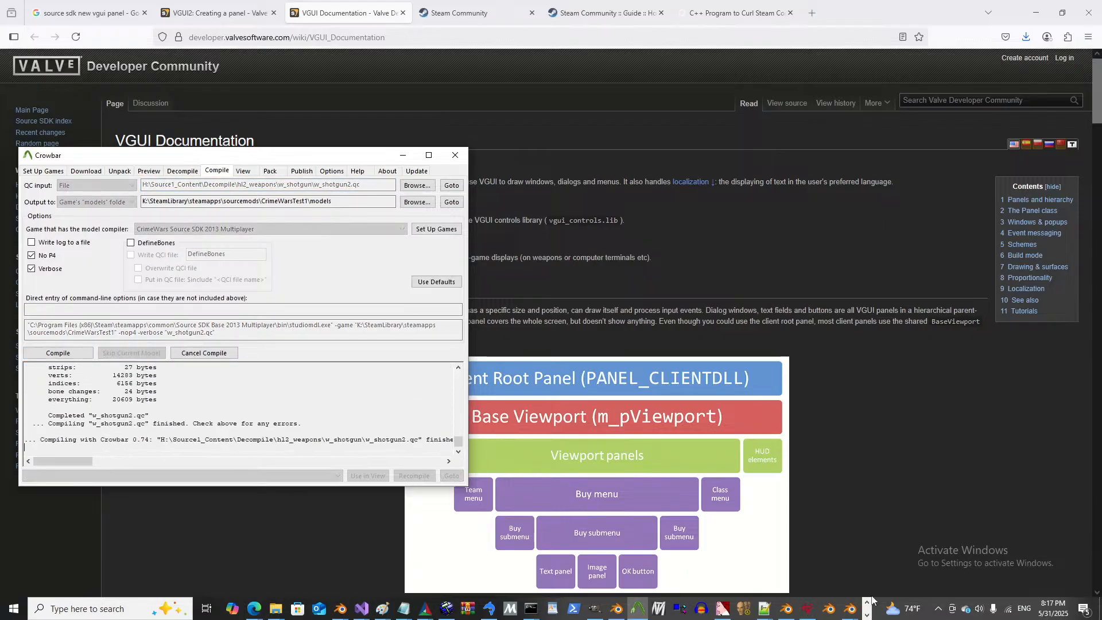
# Bring up the model viewer showing blenderbox1.mdl and launch another hlmv instance.
pyautogui.click(867, 615)
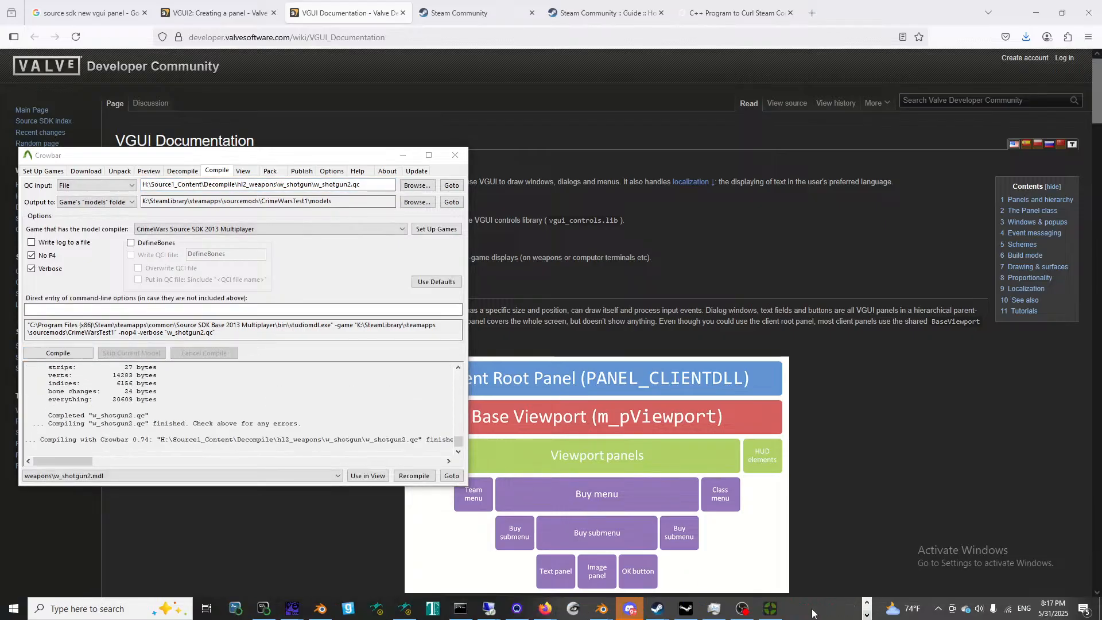
pyautogui.click(403, 612)
pyautogui.rightClick(405, 610)
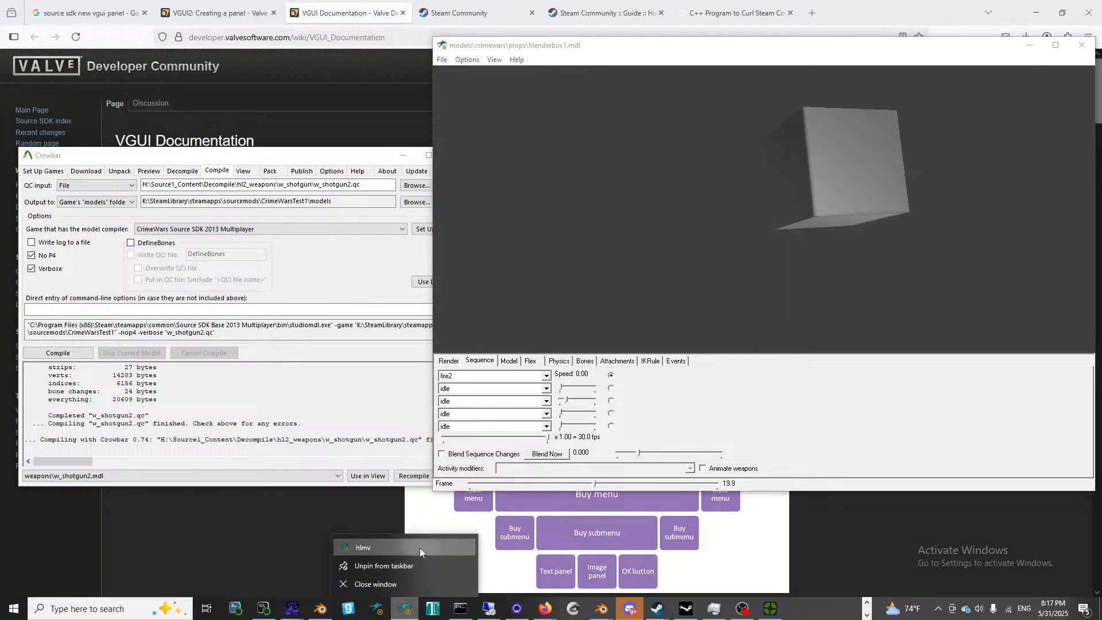
pyautogui.click(419, 547)
# Copy the output folder path K:\SteamLibrary\steamapps\sourcemods\CrimeWarsTest1\models/weapons/ from the optimized mesh line of the compile log.
pyautogui.click(362, 439)
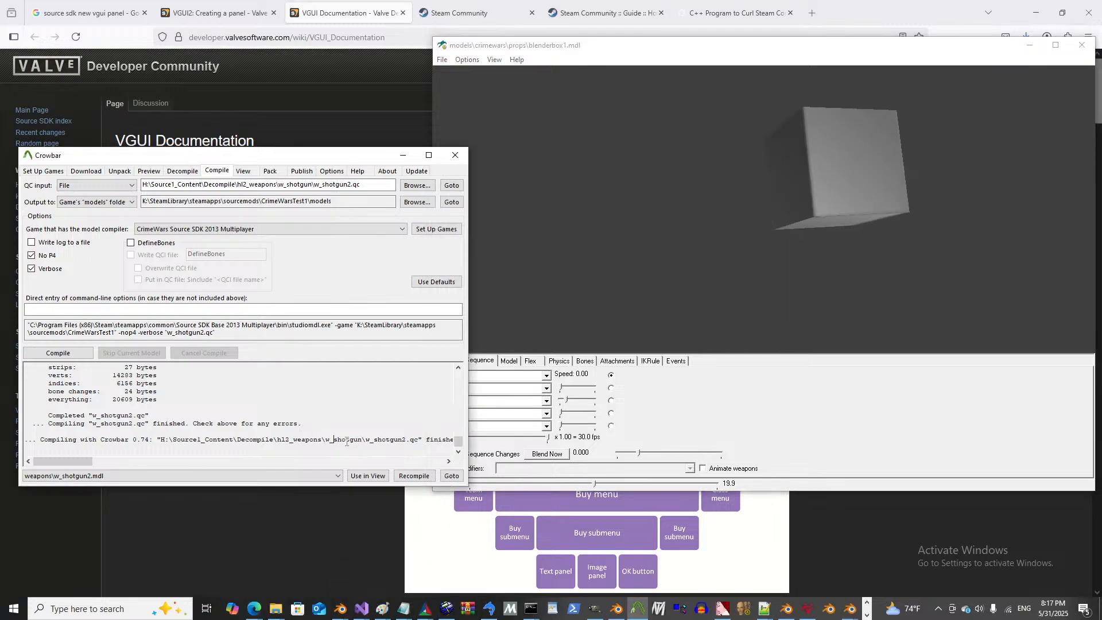
pyautogui.scroll(5, 344, 442)
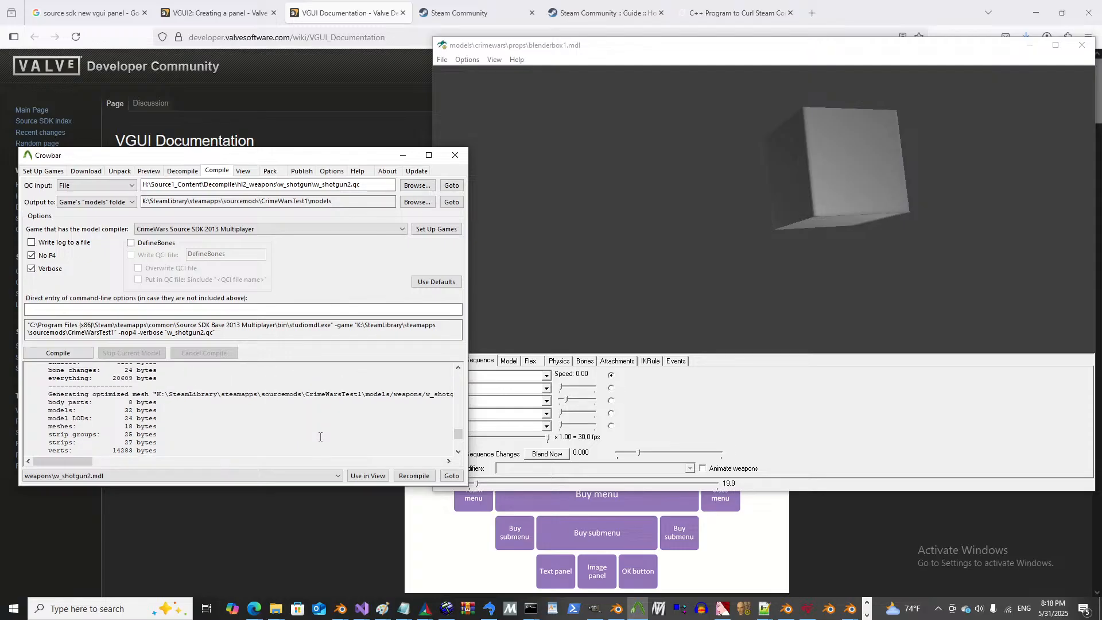
pyautogui.moveTo(159, 395); pyautogui.dragTo(160, 402)
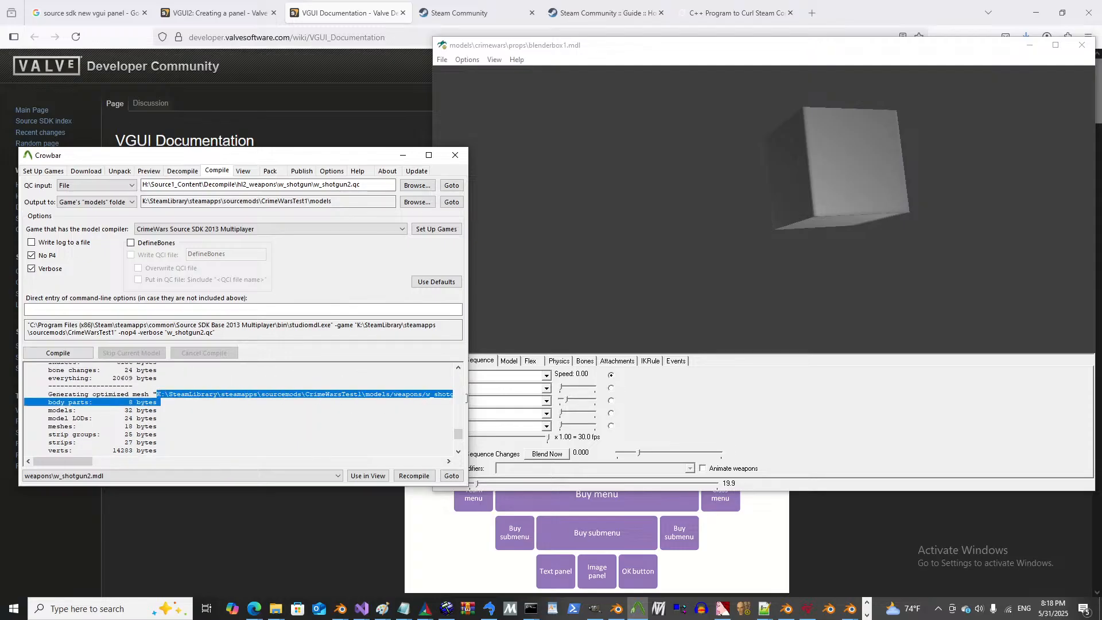
pyautogui.rightClick(422, 395)
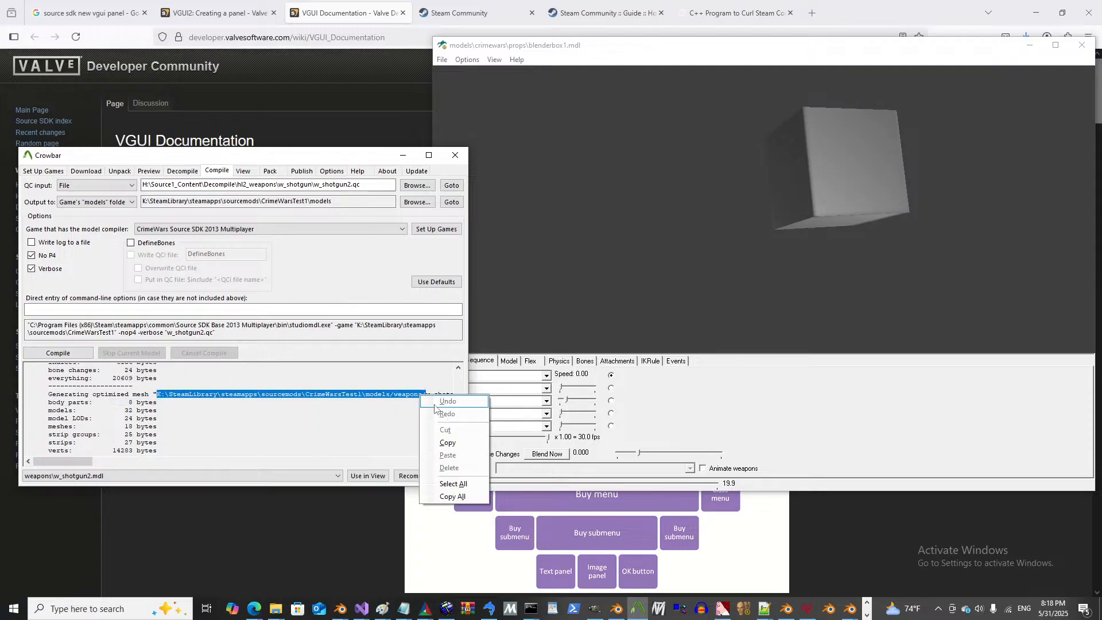
pyautogui.click(442, 445)
pyautogui.click(581, 301)
pyautogui.click(355, 440)
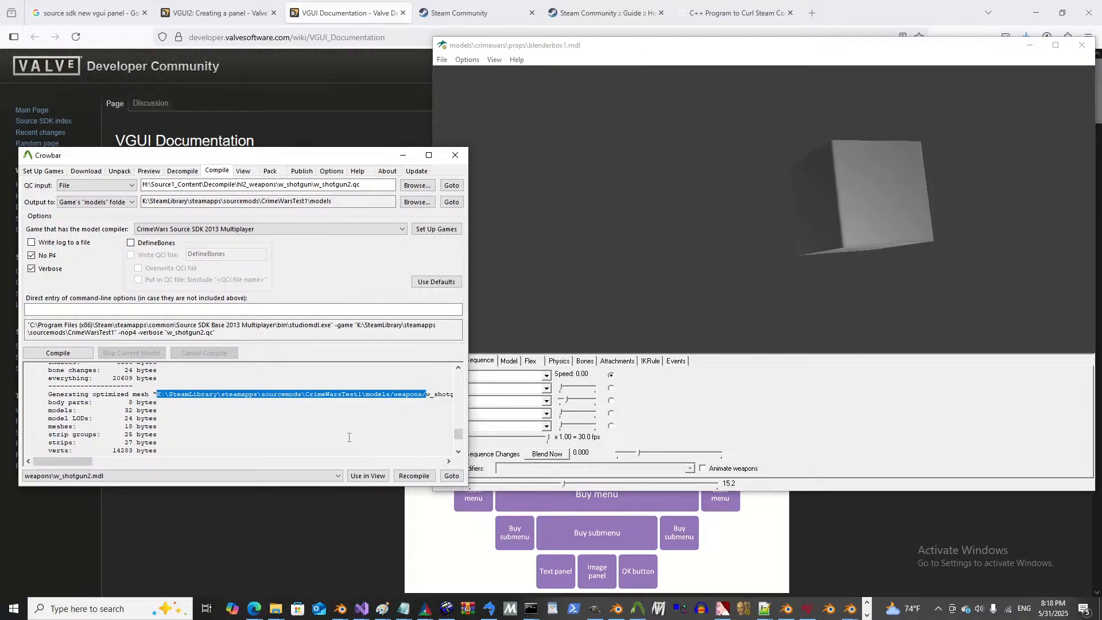
pyautogui.click(410, 394)
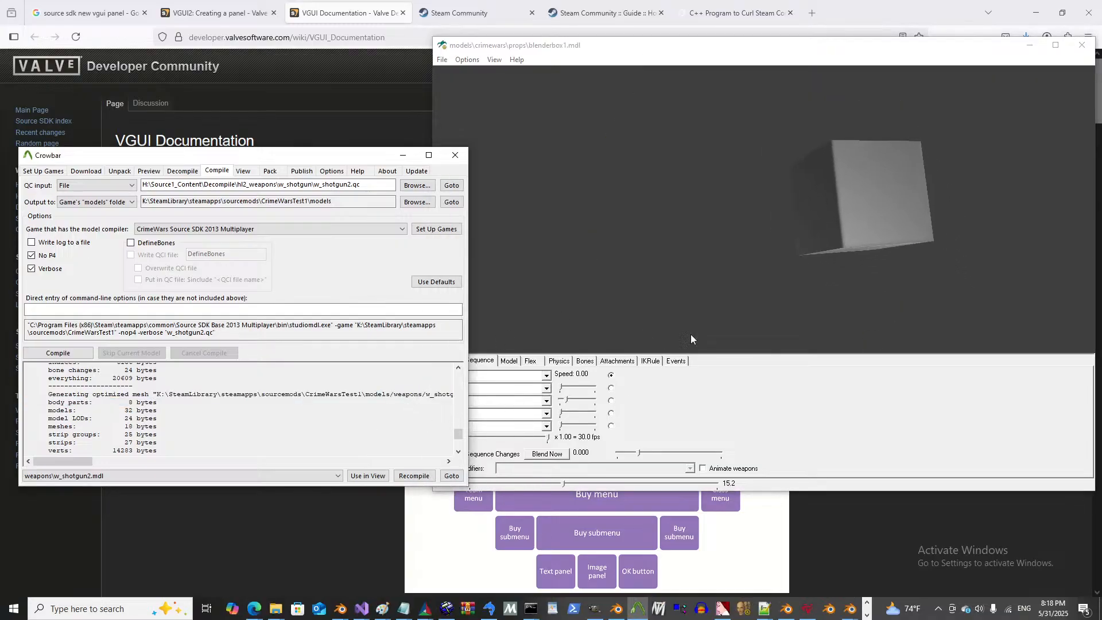
pyautogui.click(642, 342)
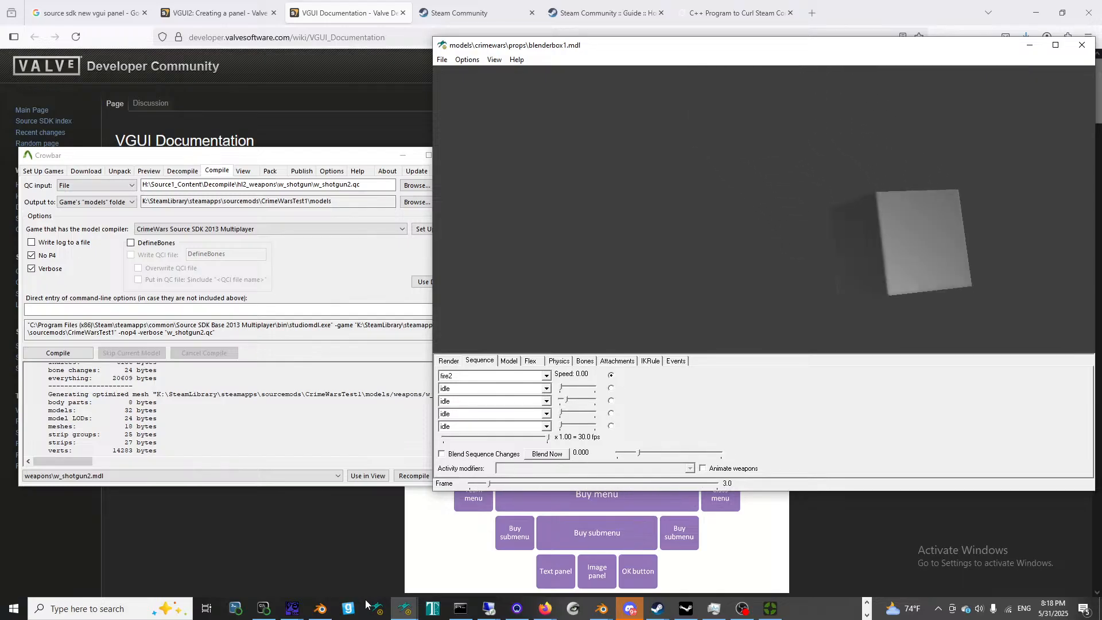
# Bring up the empty Half-Life Model Viewer window and move it in front of the blenderbox1.mdl viewer.
pyautogui.click(406, 608)
pyautogui.click(439, 583)
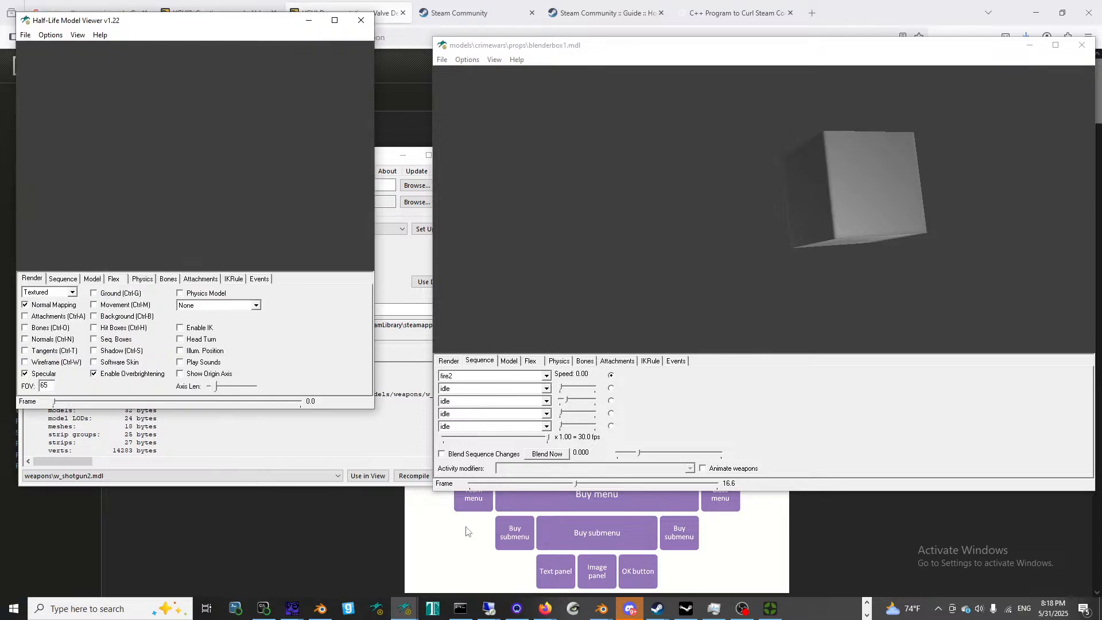
pyautogui.click(24, 37)
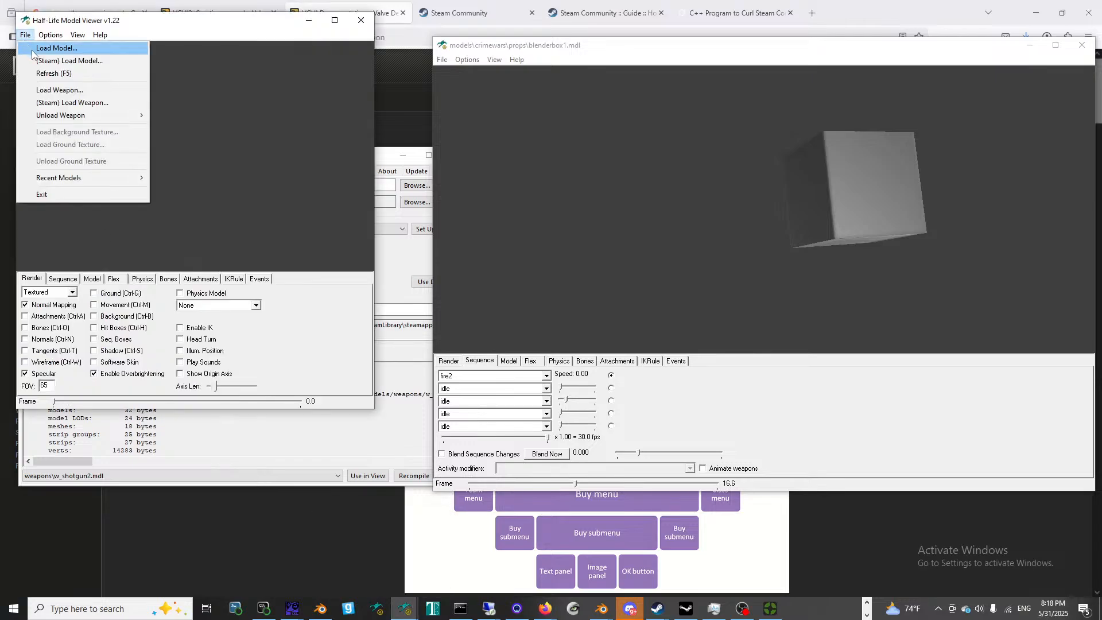
pyautogui.click(86, 23)
pyautogui.moveTo(105, 24); pyautogui.dragTo(570, 110)
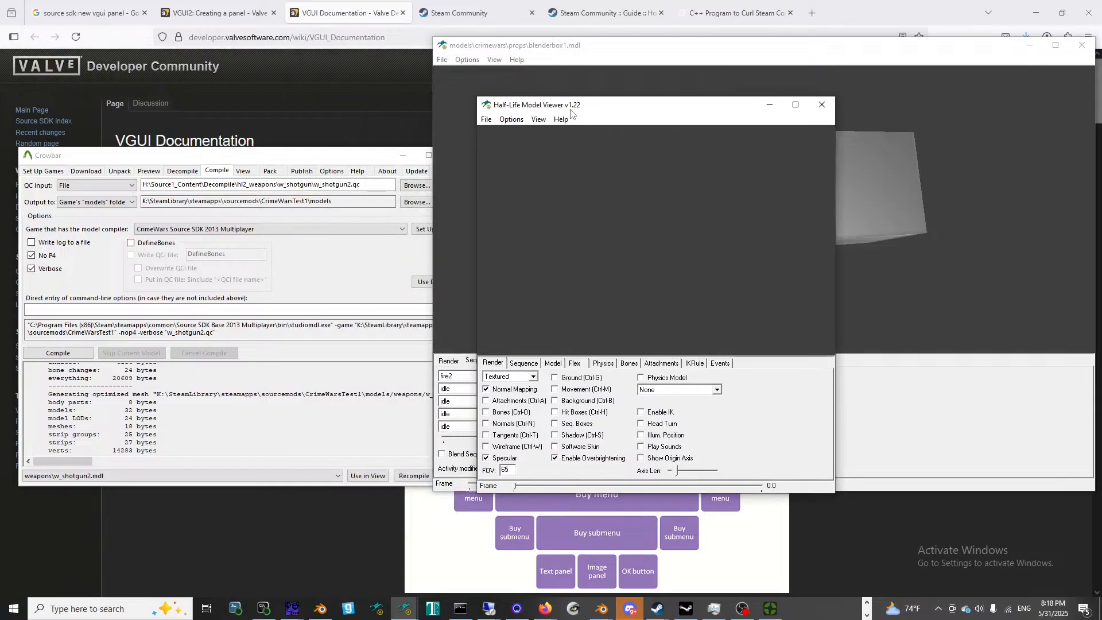
# Load w_shotgun2.mdl from K:\SteamLibrary\steamapps\sourcemods\CrimeWarsTest1\models\weapons into the empty model viewer.
pyautogui.click(486, 119)
pyautogui.click(493, 132)
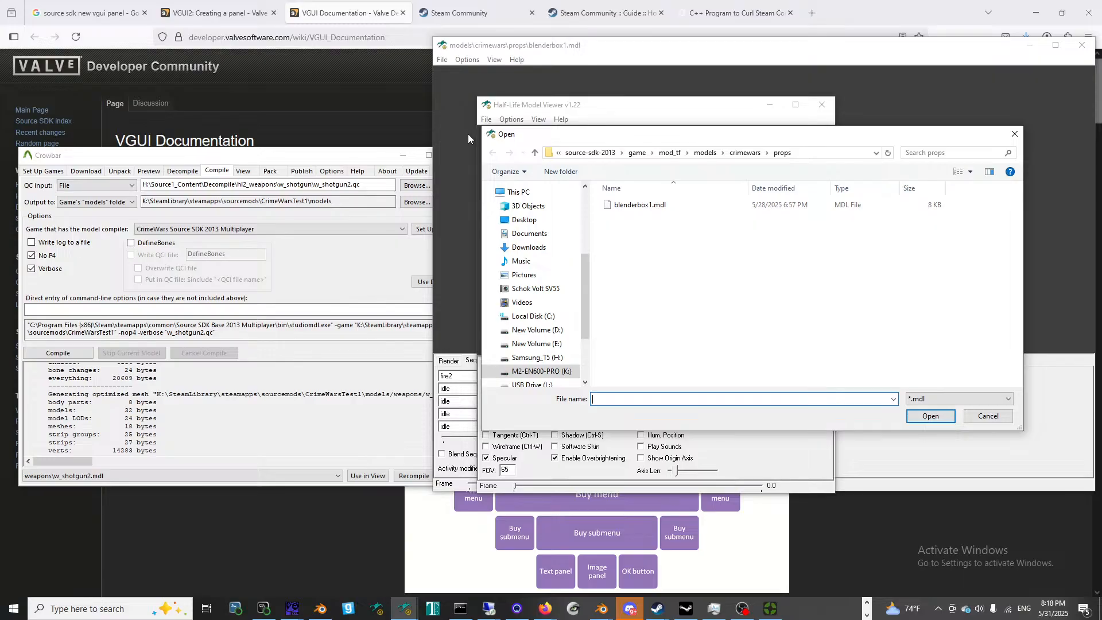
pyautogui.hotkey('ctrl', 'a')
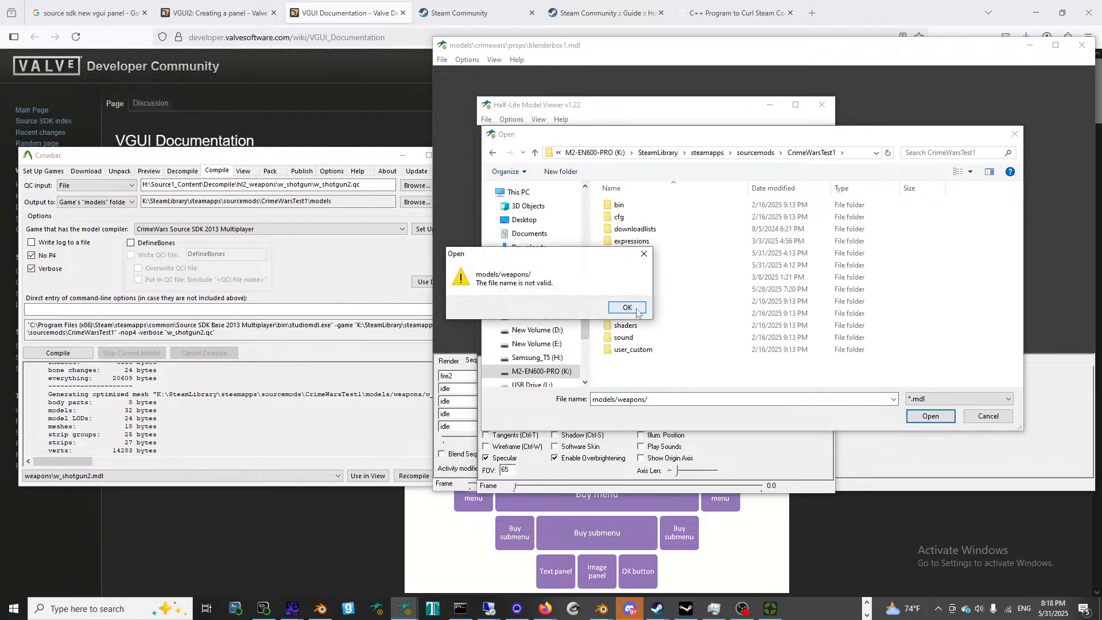
pyautogui.click(627, 308)
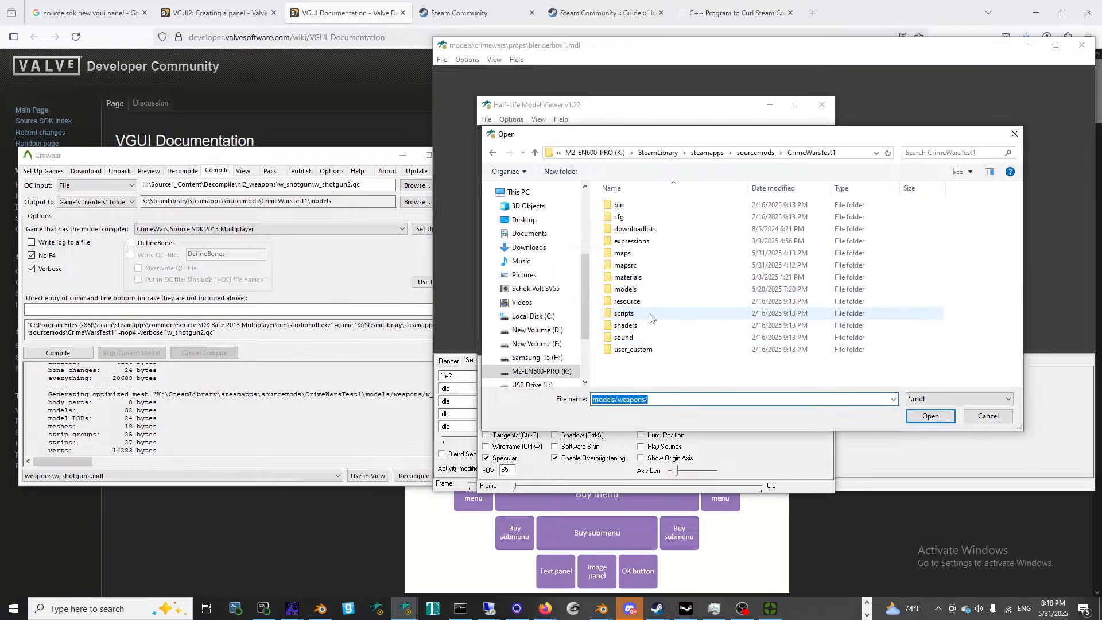
pyautogui.click(658, 291)
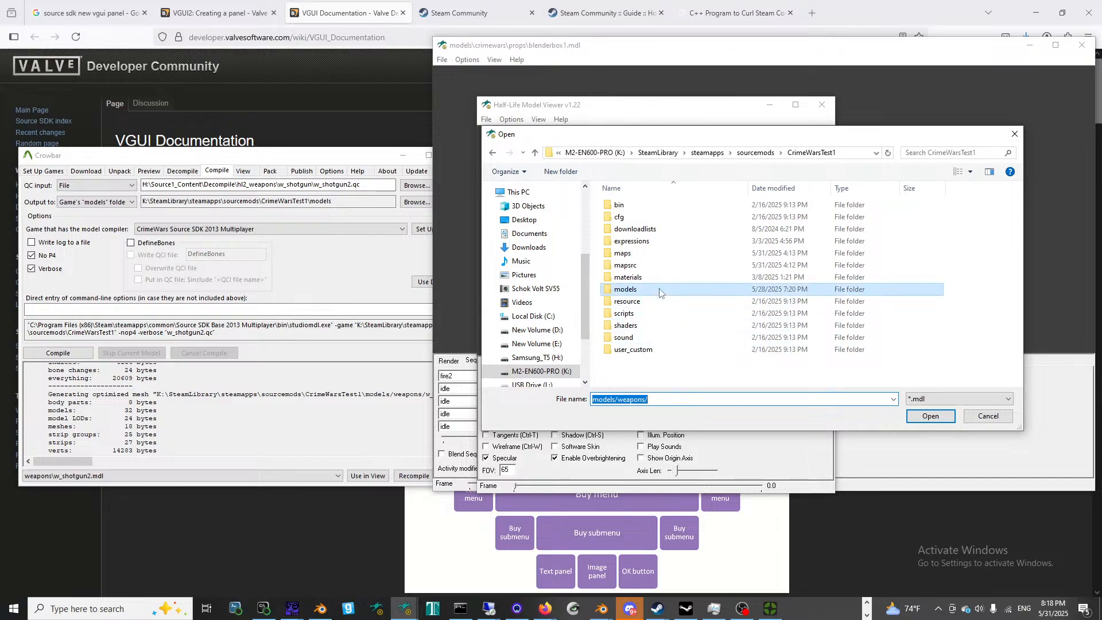
pyautogui.doubleClick(659, 293)
pyautogui.click(655, 256)
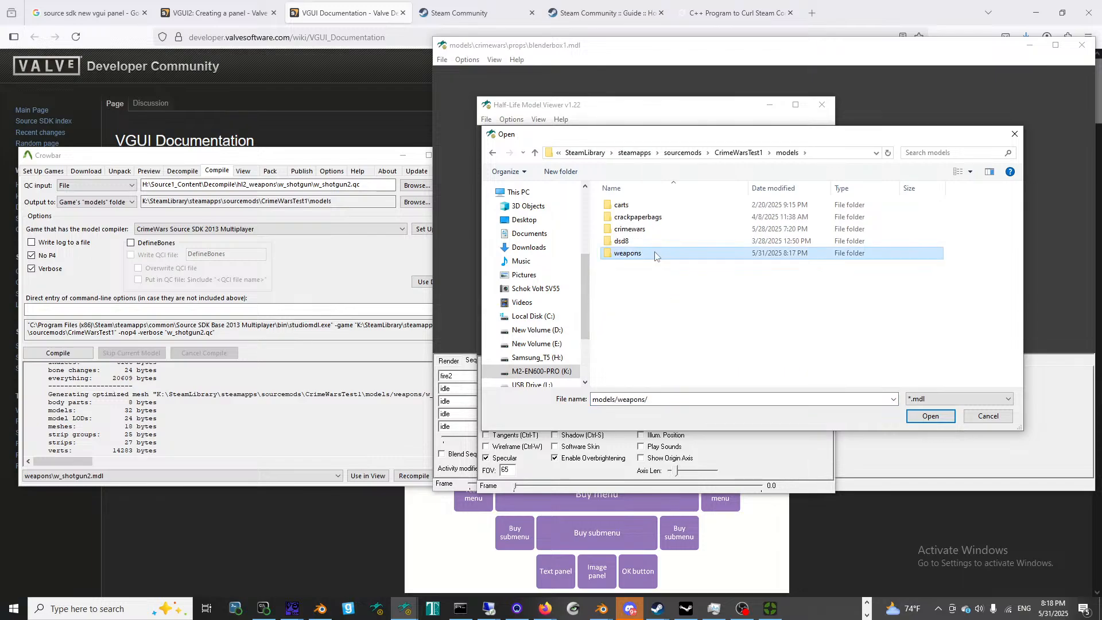
pyautogui.doubleClick(654, 256)
pyautogui.doubleClick(660, 205)
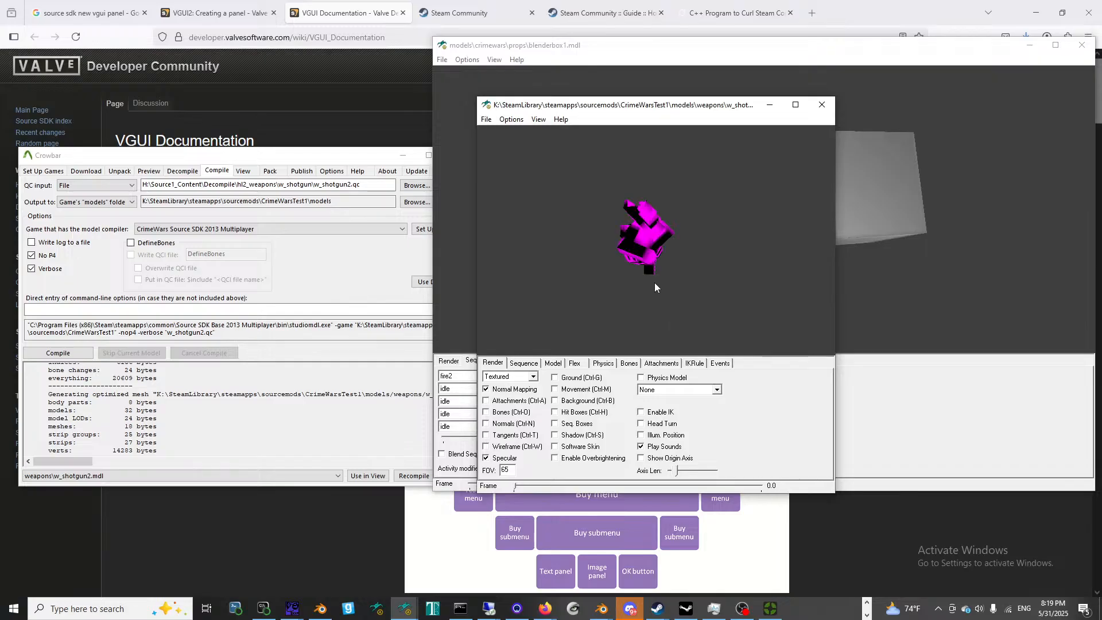
# Examine the compiled shotgun's shape and orientation from several sides.
pyautogui.moveTo(684, 246); pyautogui.dragTo(737, 256)
pyautogui.moveTo(736, 256); pyautogui.dragTo(724, 235, button='right')
pyautogui.moveTo(725, 235); pyautogui.dragTo(727, 247)
pyautogui.moveTo(727, 247); pyautogui.dragTo(727, 252, button='right')
pyautogui.moveTo(727, 253)
pyautogui.mouseDown()
pyautogui.moveTo(692, 264)
pyautogui.moveTo(739, 267)
pyautogui.mouseUp()
pyautogui.moveTo(724, 267); pyautogui.dragTo(696, 263, button='right')
pyautogui.moveTo(697, 263); pyautogui.dragTo(725, 264)
pyautogui.moveTo(725, 264); pyautogui.dragTo(656, 255, button='right')
pyautogui.moveTo(655, 256); pyautogui.dragTo(649, 259)
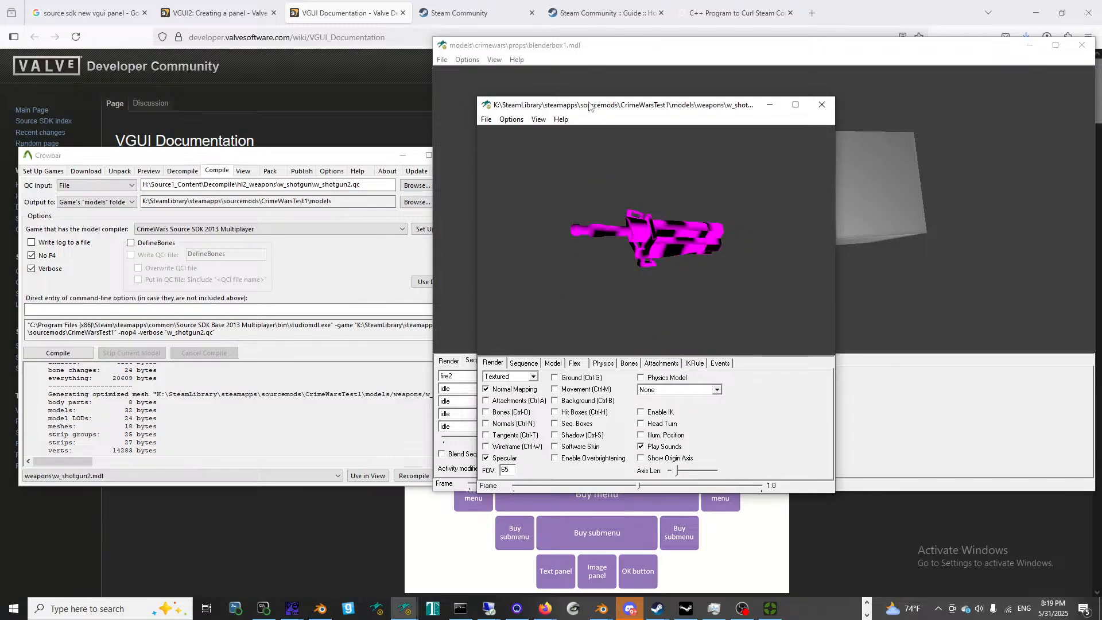
# Load the Steam model barney.mdl from the root models folder in the shotgun's viewer.
pyautogui.click(487, 120)
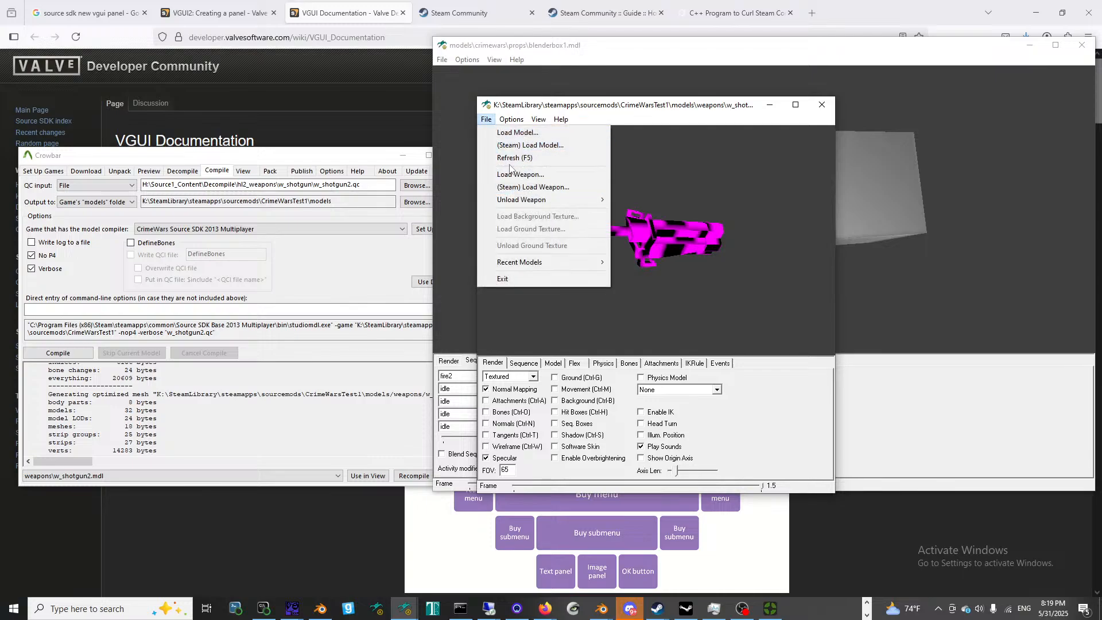
pyautogui.click(511, 146)
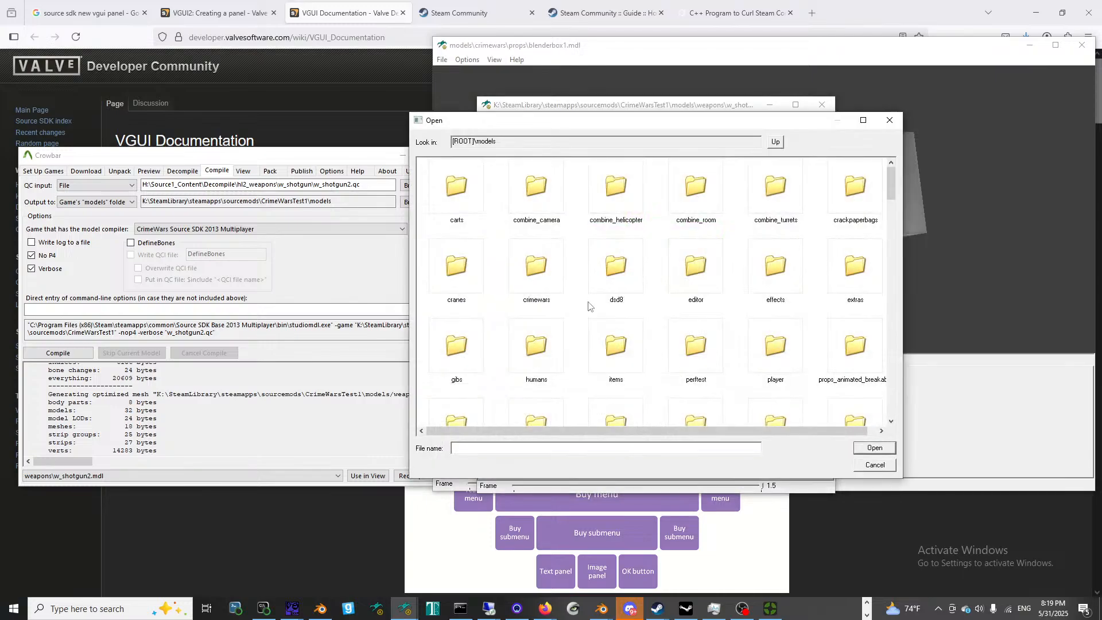
pyautogui.scroll(-5, 588, 307)
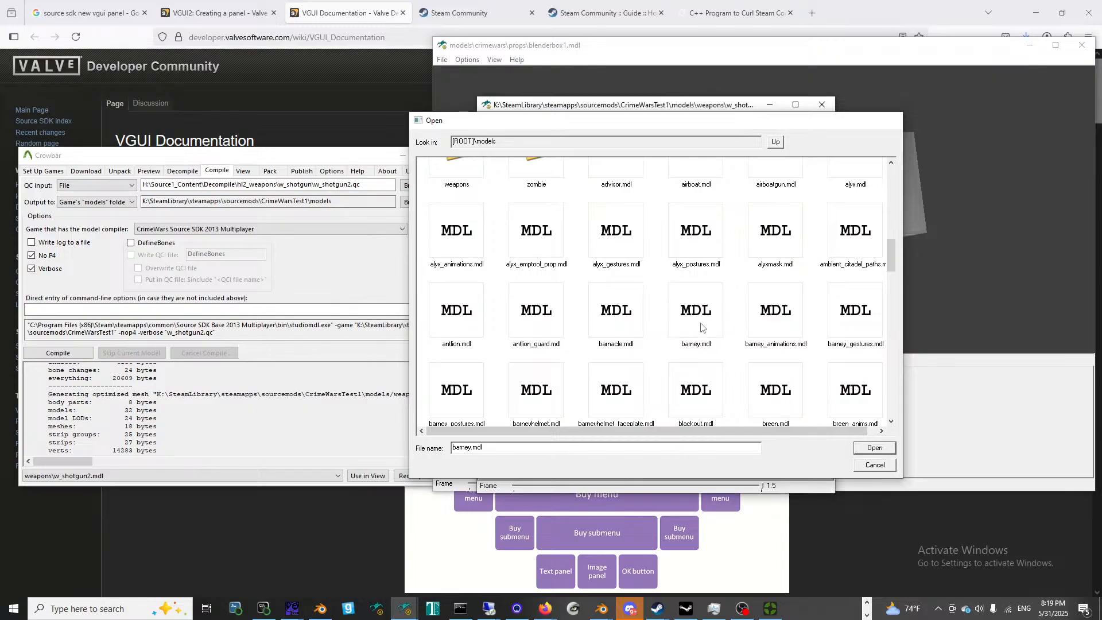
pyautogui.doubleClick(701, 324)
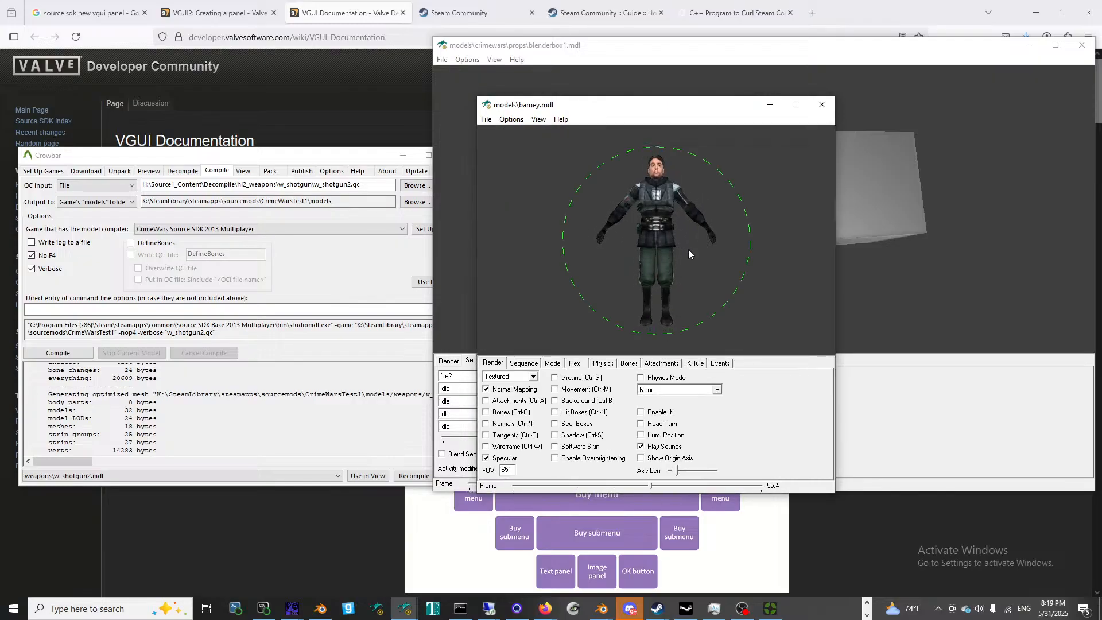
# Attach w_shotgun2.mdl to the Barney model as its weapon.
pyautogui.click(486, 121)
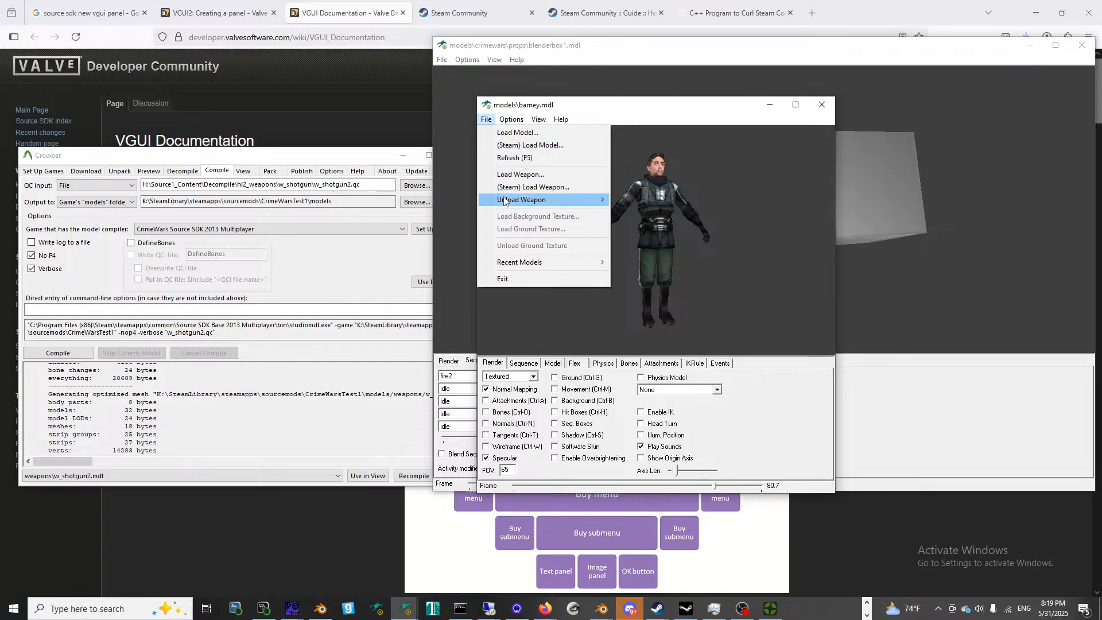
pyautogui.click(503, 175)
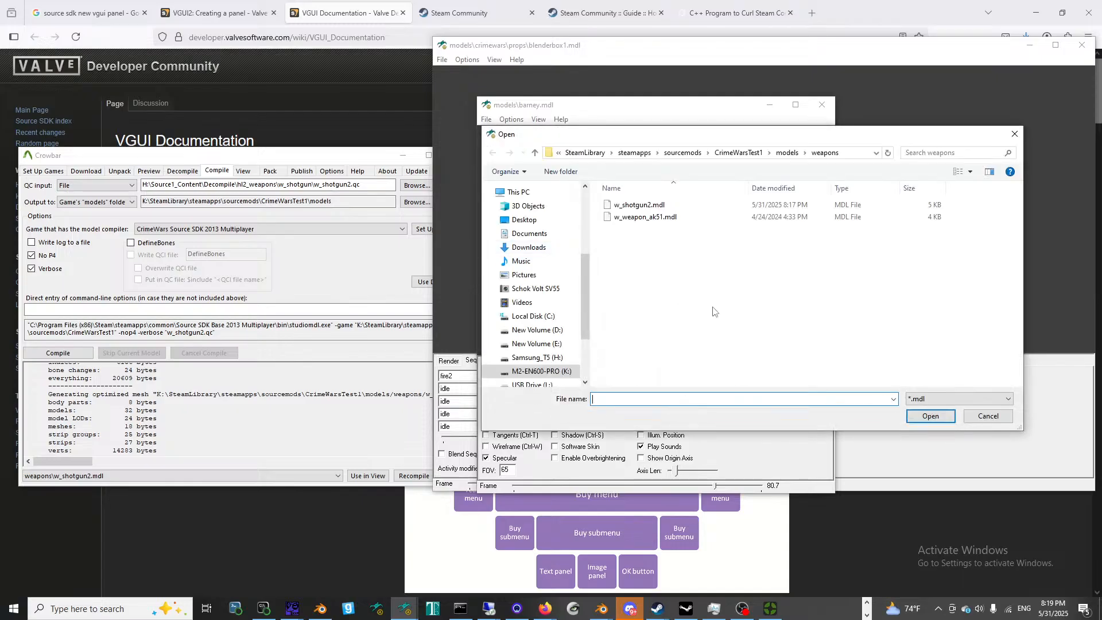
pyautogui.doubleClick(639, 206)
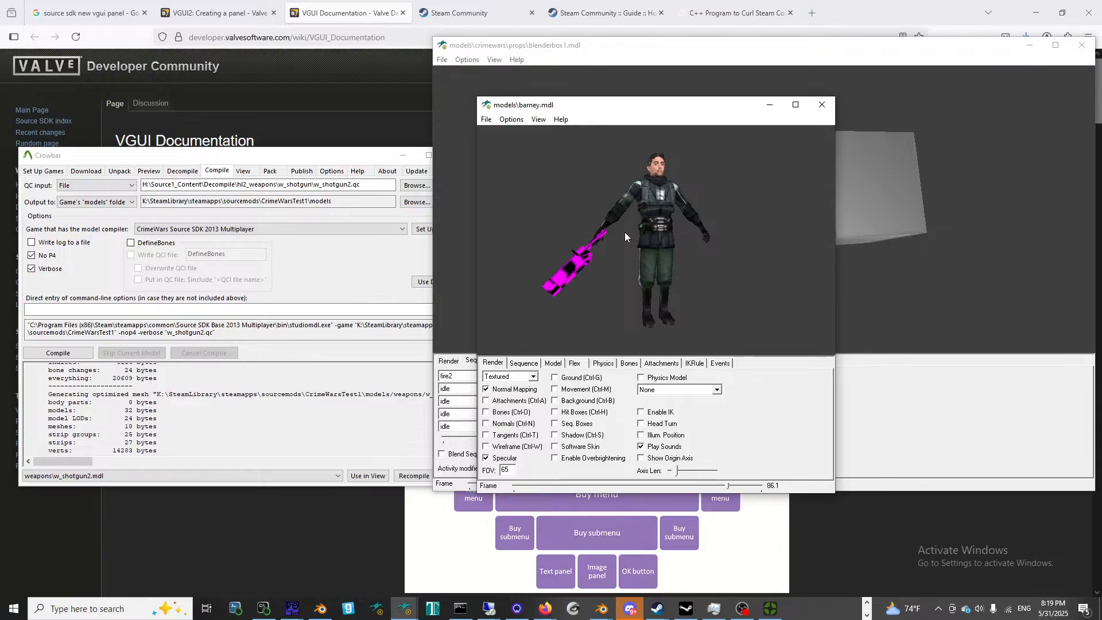
# Play the run_smg1 sequence on the Barney model to see how the shotgun is held.
pyautogui.click(524, 363)
pyautogui.click(540, 378)
pyautogui.click(539, 299)
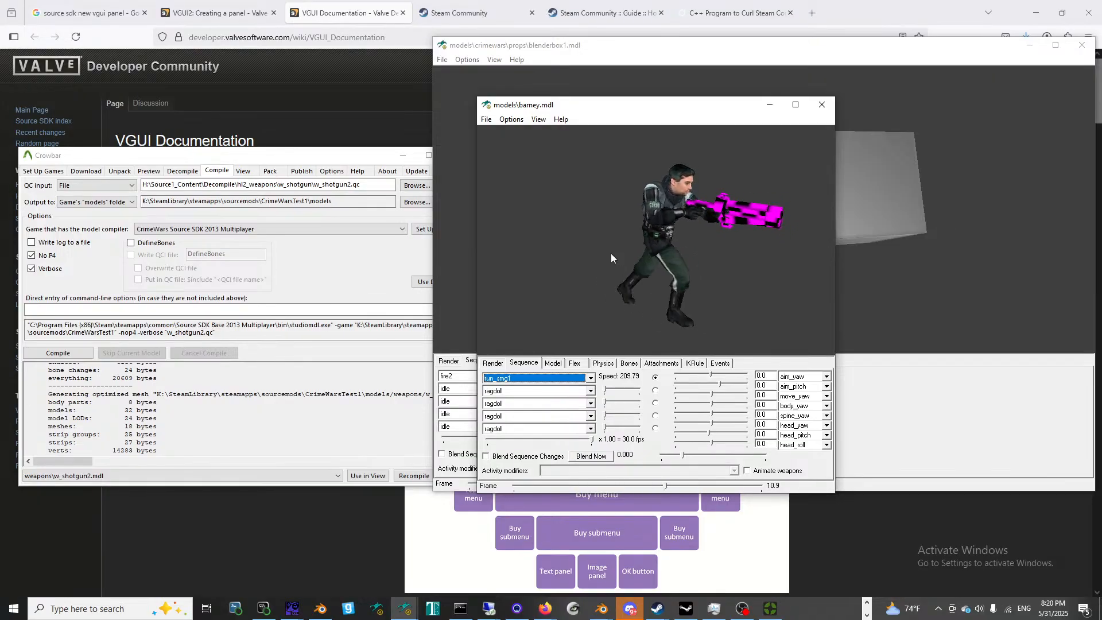
# Preview the g_motionright, idle02 and cwalk_rpg sequences on Barney and check the shotgun's placement in his hands.
pyautogui.click(541, 380)
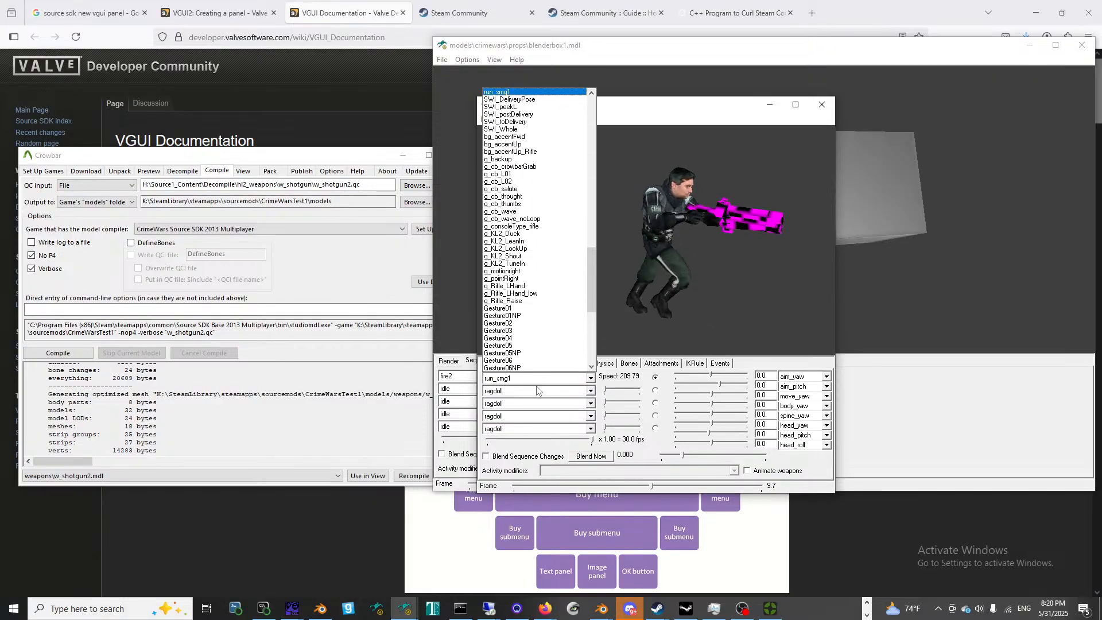
pyautogui.click(545, 272)
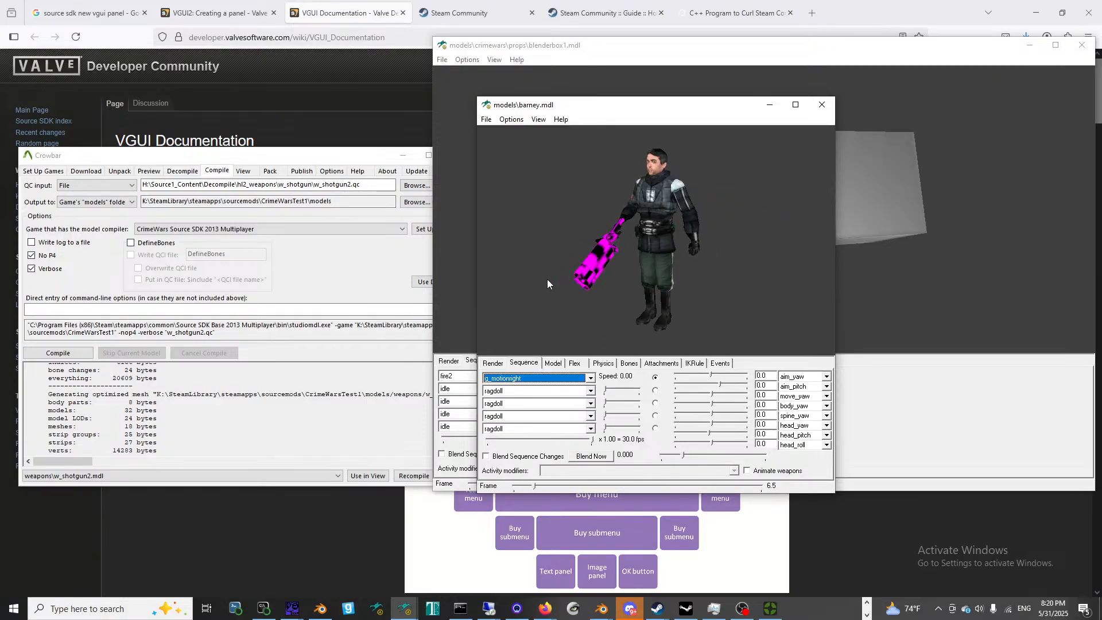
pyautogui.click(590, 378)
pyautogui.moveTo(591, 285); pyautogui.dragTo(593, 107)
pyautogui.click(543, 278)
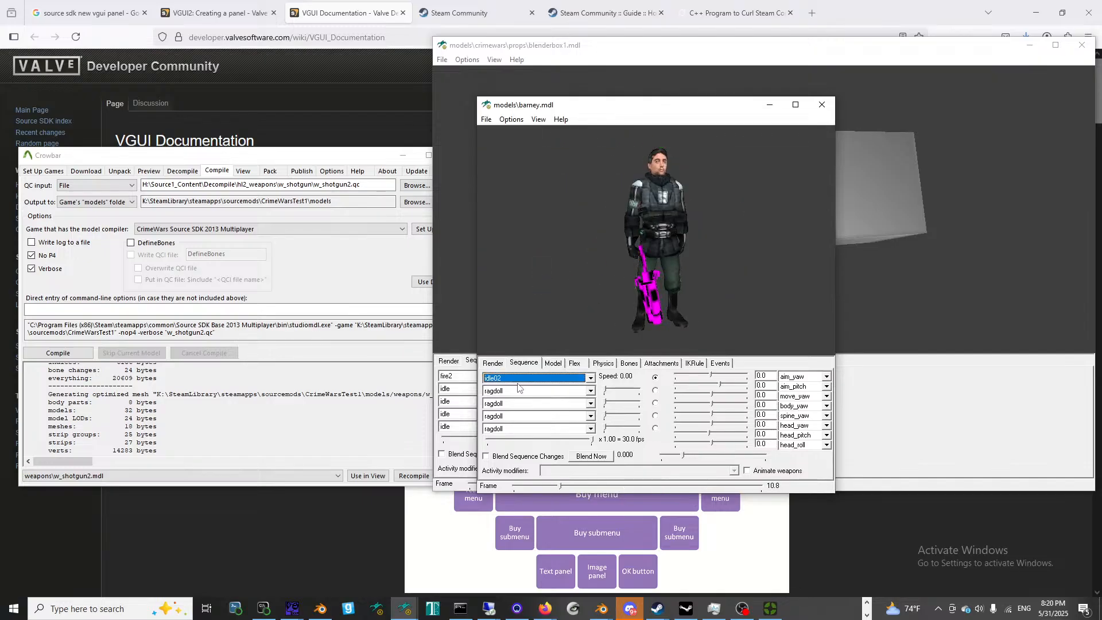
pyautogui.scroll(3, 517, 384)
pyautogui.scroll(2, 520, 383)
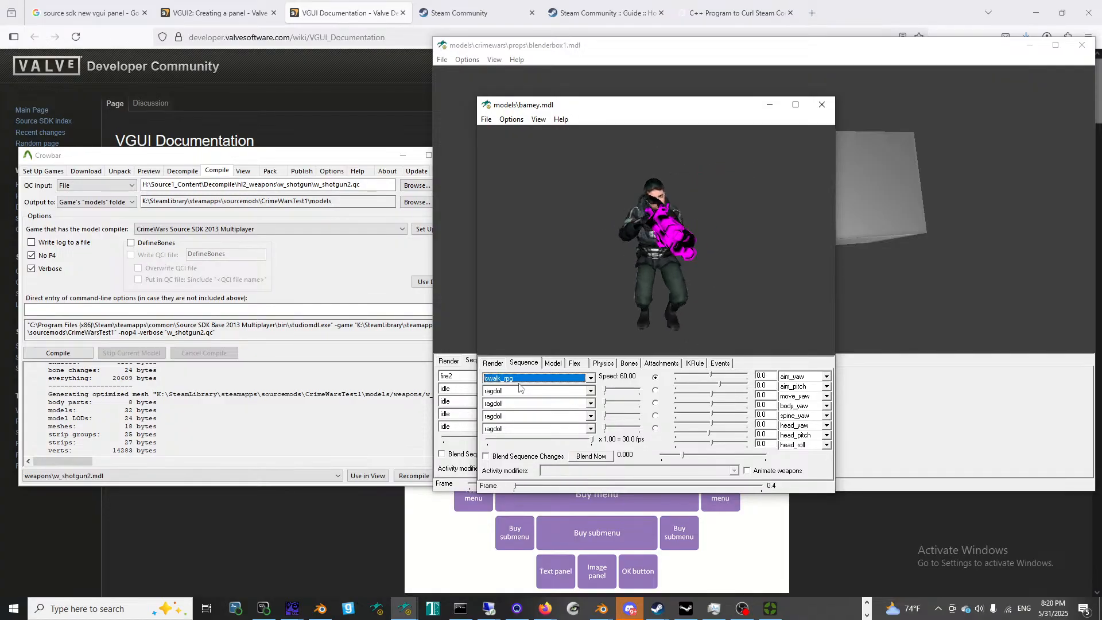
pyautogui.moveTo(666, 260); pyautogui.dragTo(611, 263)
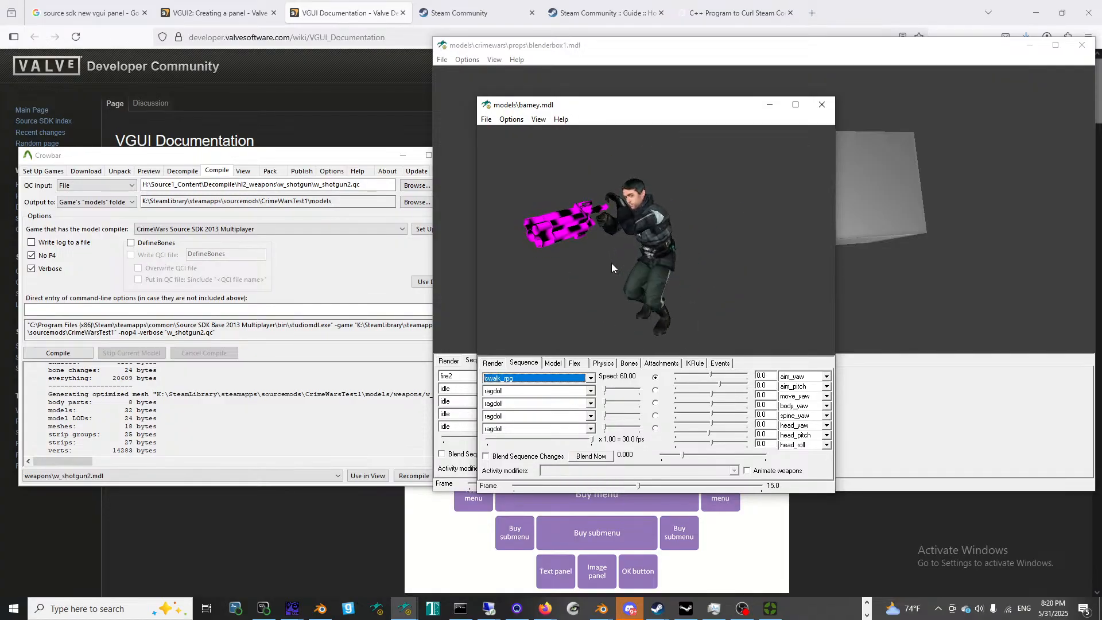
# Set Barney's sequence to cwalk_shotgun and inspect the held shotgun from both sides.
pyautogui.click(539, 379)
pyautogui.scroll(1, 539, 259)
pyautogui.scroll(3, 541, 252)
pyautogui.scroll(2, 562, 183)
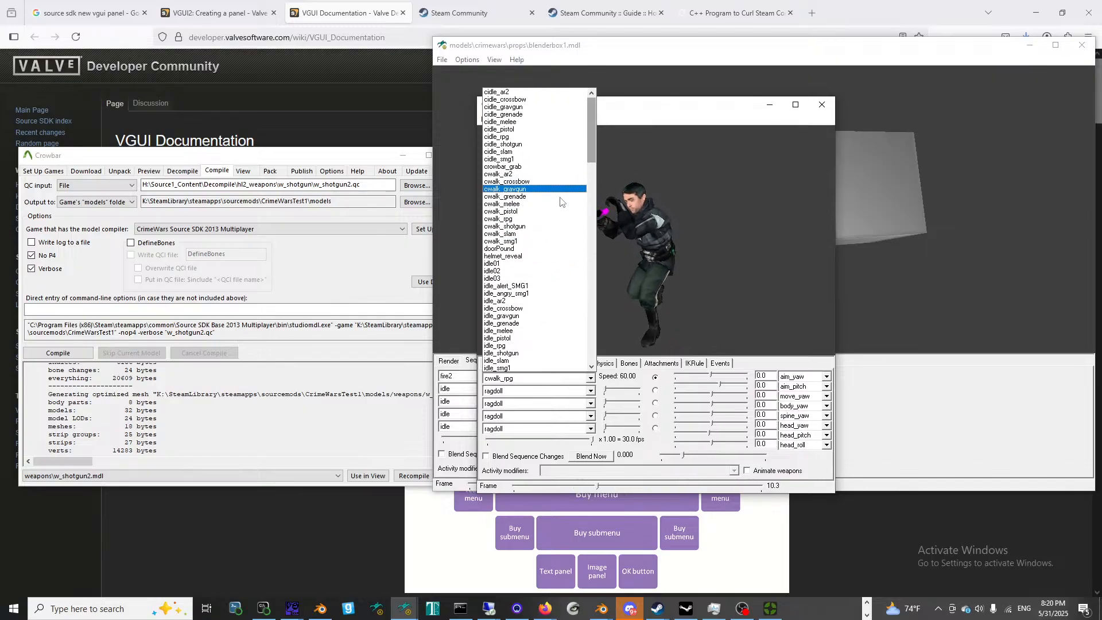
pyautogui.click(551, 226)
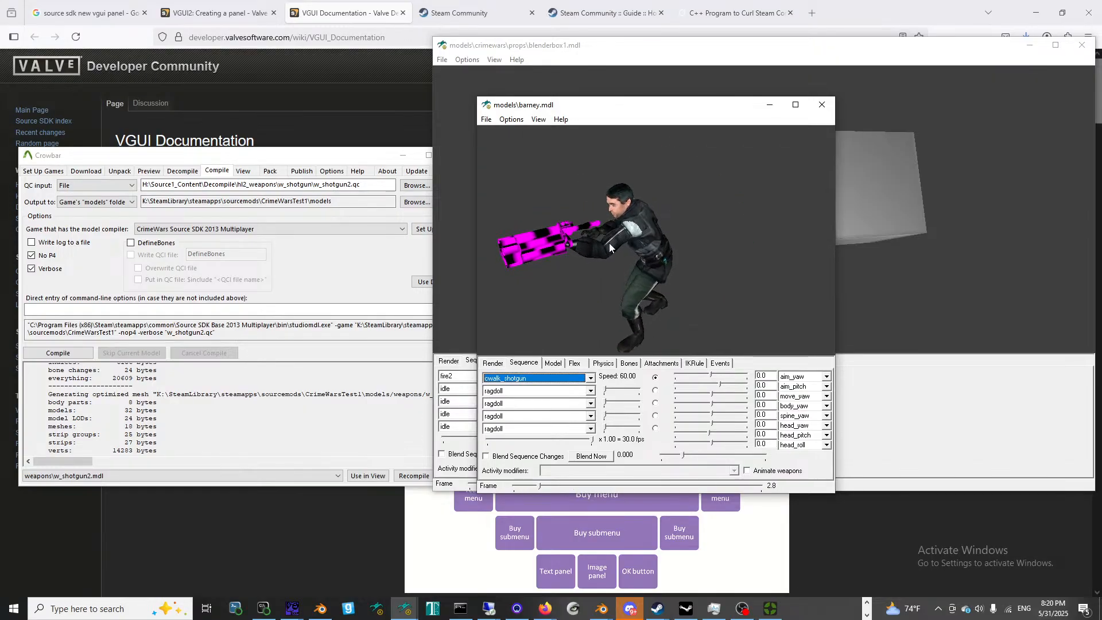
pyautogui.moveTo(594, 234); pyautogui.dragTo(614, 202, button='right')
pyautogui.moveTo(614, 202); pyautogui.dragTo(763, 229)
pyautogui.moveTo(750, 212); pyautogui.dragTo(732, 250)
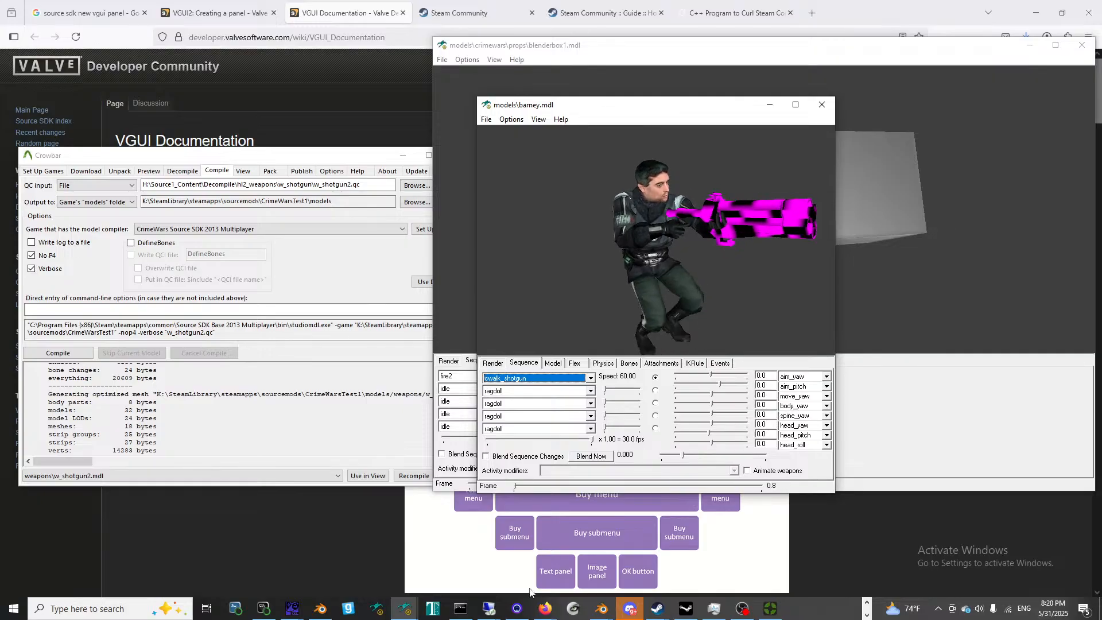
# Launch another hlmv instance.
pyautogui.rightClick(402, 606)
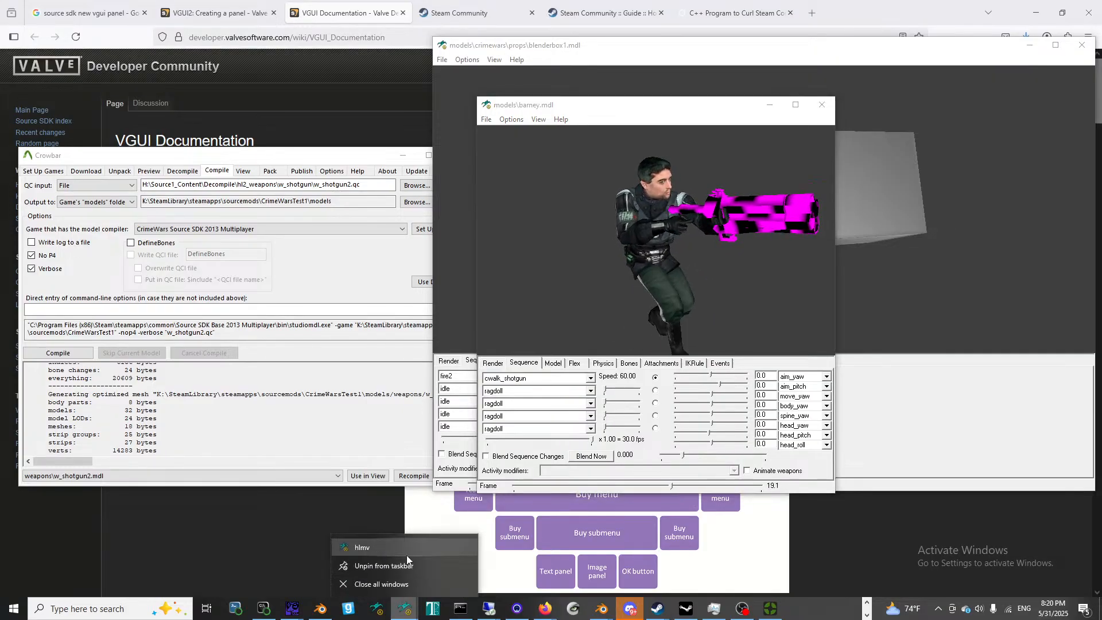
pyautogui.click(408, 546)
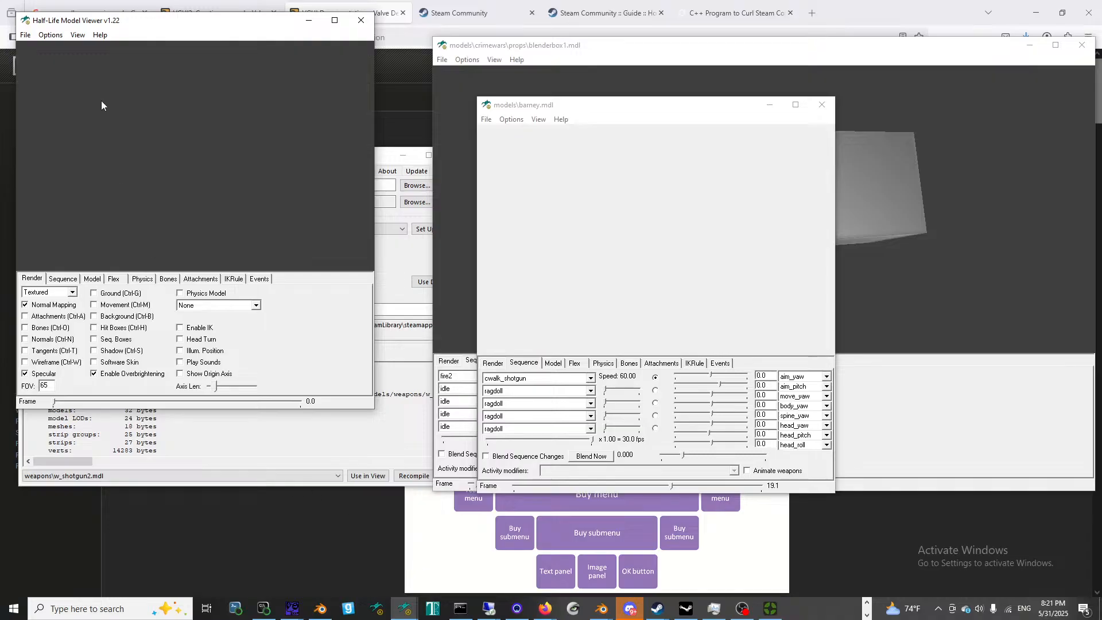
# Try to load the recent model models\Humans\sheriff1\male_501_17.mdl in the new viewer.
pyautogui.click(26, 36)
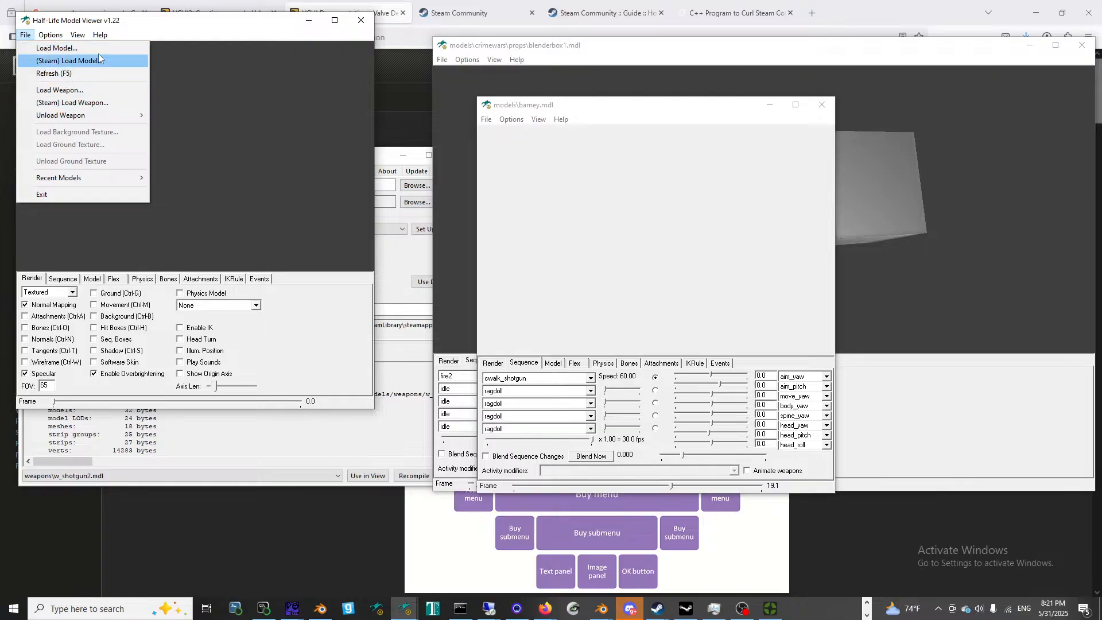
pyautogui.moveTo(106, 178)
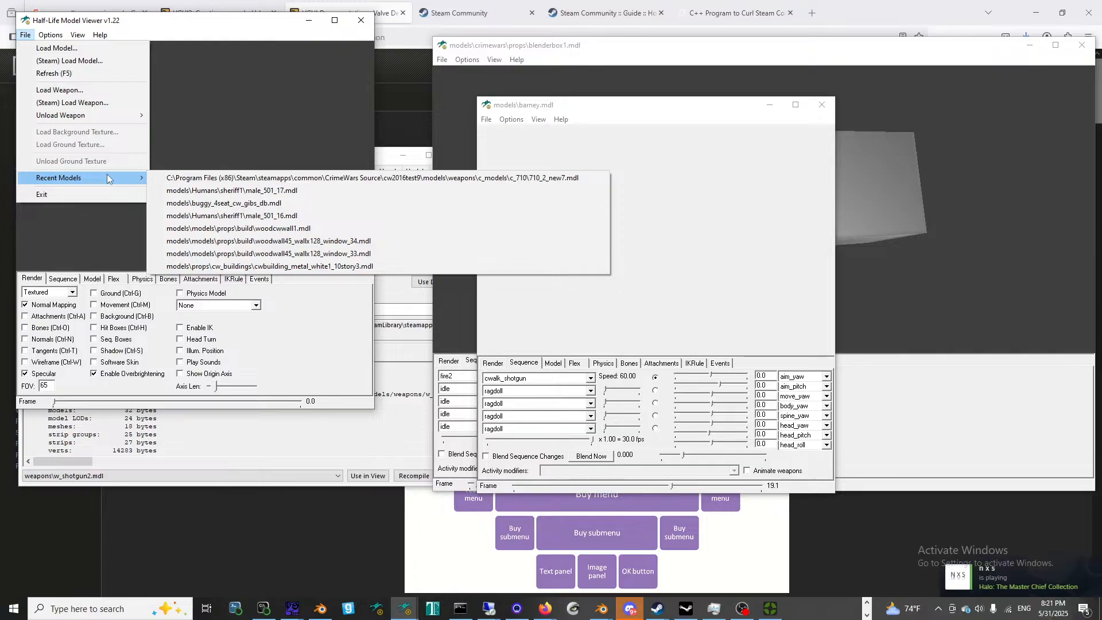
pyautogui.click(189, 189)
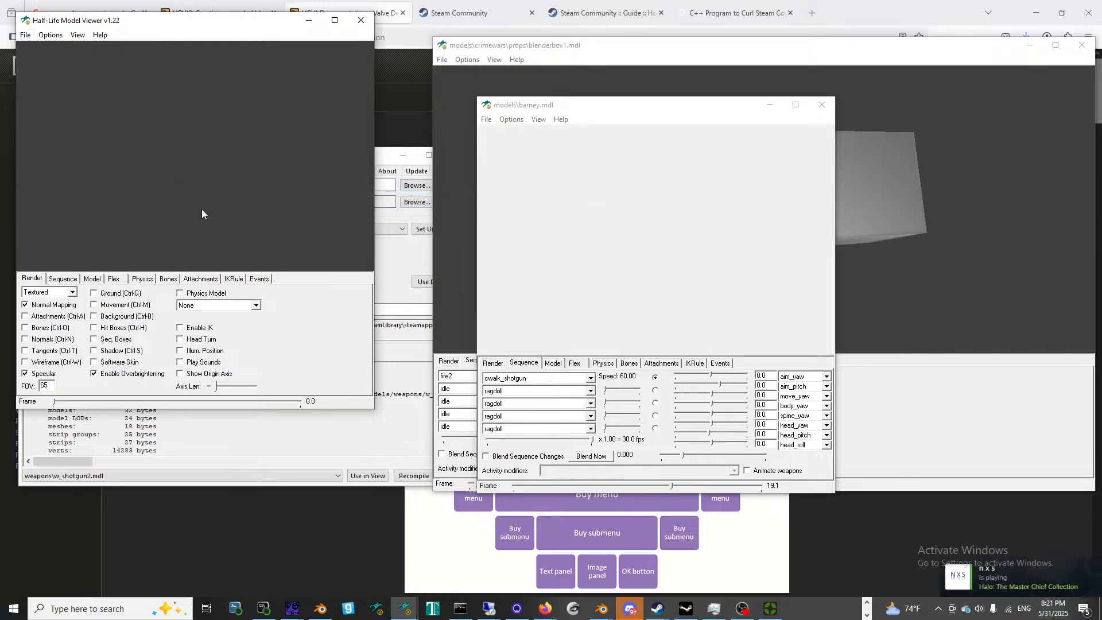
# Load w_shotgun2.mdl from the CrimeWarsTest1 models\weapons folder in the newly launched viewer.
pyautogui.click(26, 35)
pyautogui.click(36, 50)
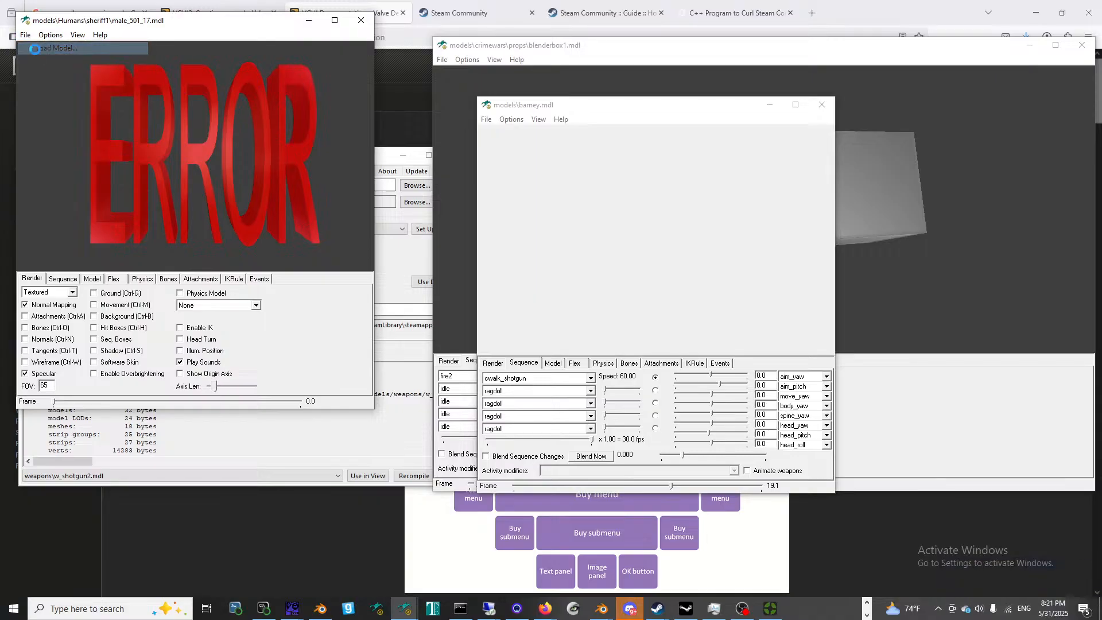
pyautogui.moveTo(854, 220); pyautogui.dragTo(822, 227)
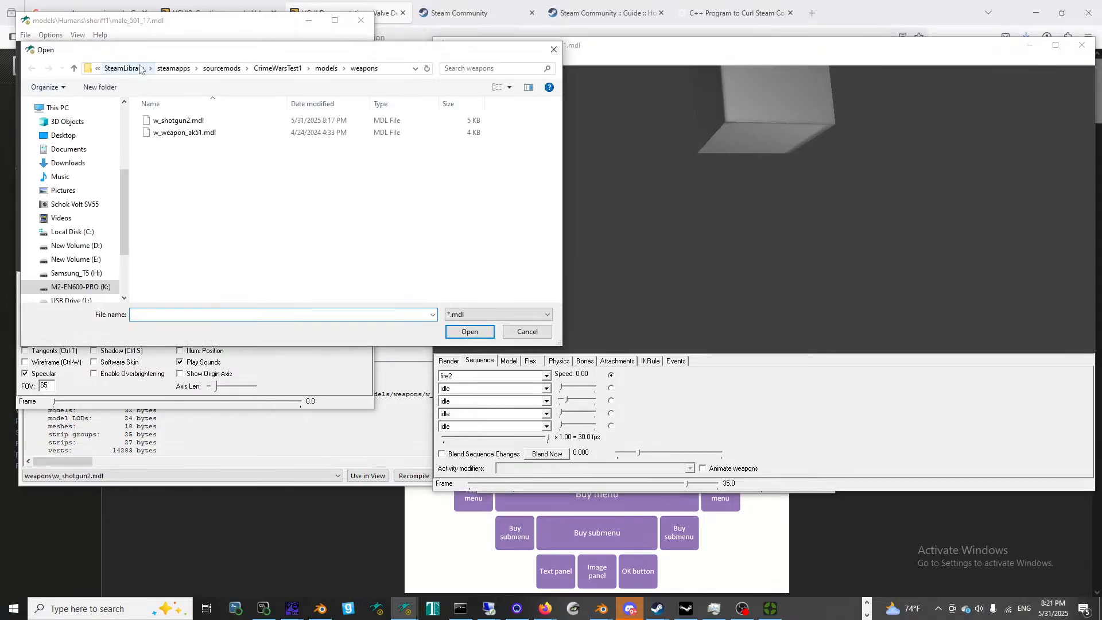
pyautogui.doubleClick(197, 123)
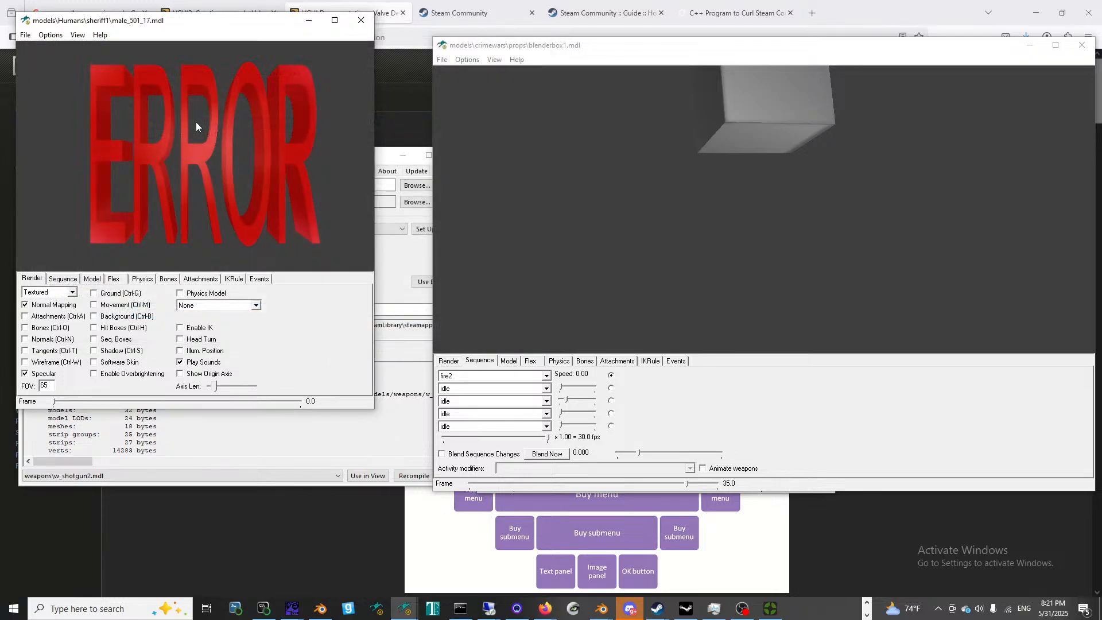
pyautogui.moveTo(195, 132); pyautogui.dragTo(183, 161)
pyautogui.moveTo(184, 157); pyautogui.dragTo(191, 150, button='right')
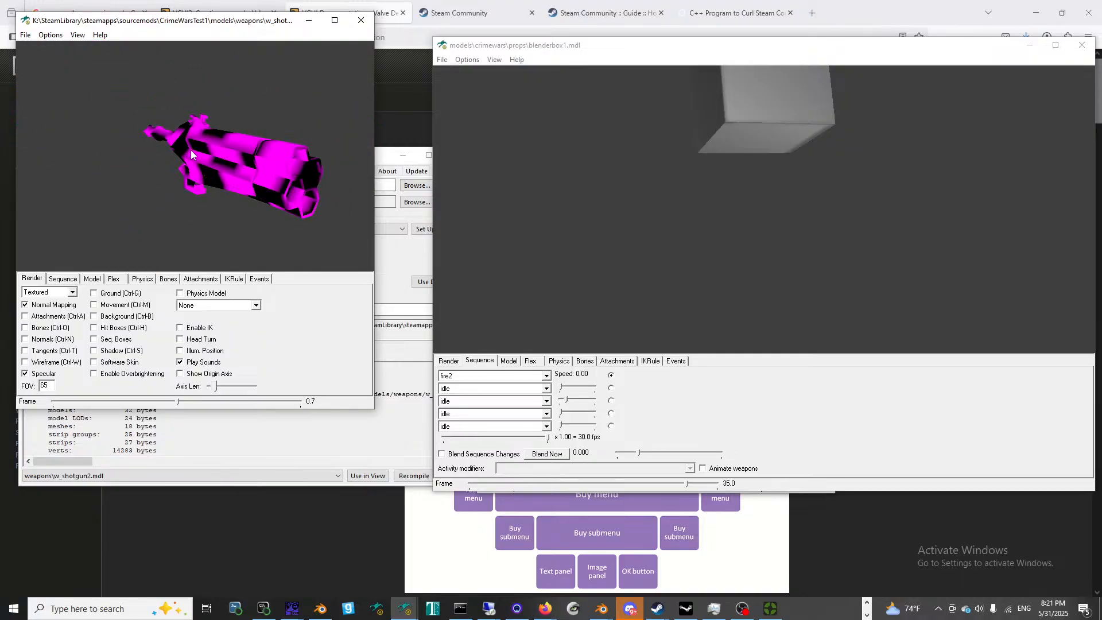
# Display the shotgun's attachments, leaving the physics model hidden, and inspect the attachment axes up close from several angles.
pyautogui.click(181, 294)
pyautogui.click(182, 294)
pyautogui.click(49, 316)
pyautogui.moveTo(214, 146); pyautogui.dragTo(269, 144)
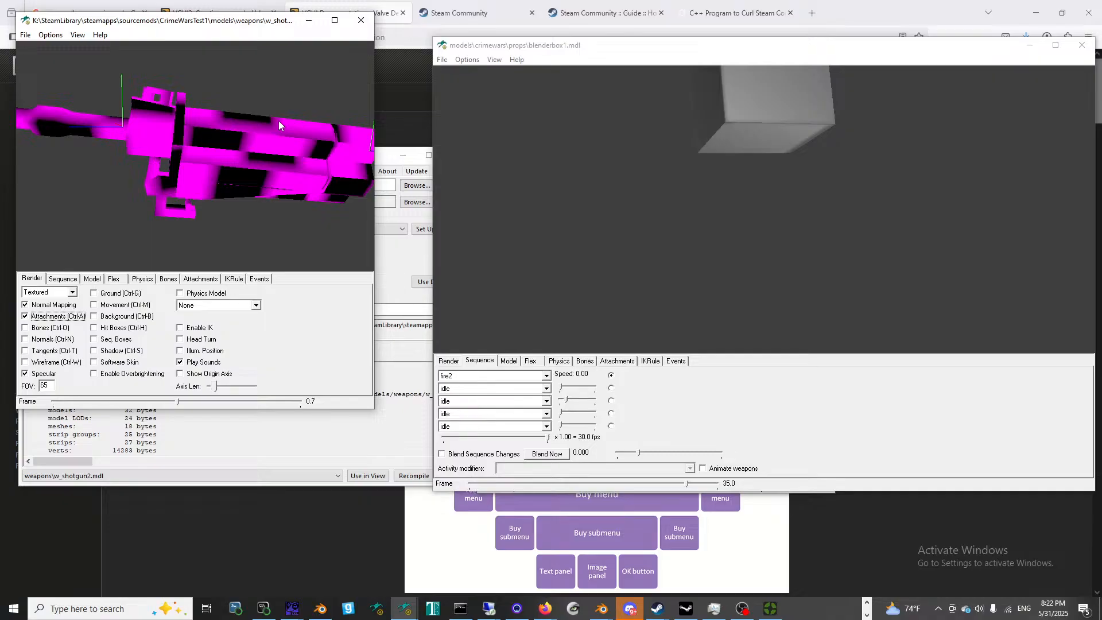
pyautogui.moveTo(279, 123); pyautogui.dragTo(189, 162)
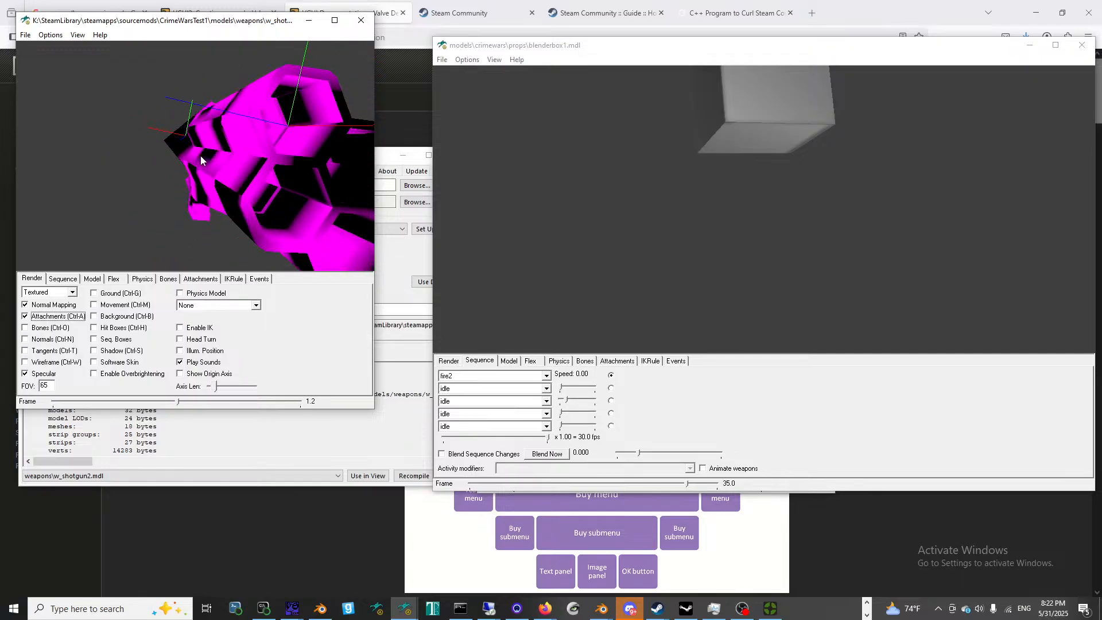
pyautogui.moveTo(247, 140); pyautogui.dragTo(244, 123)
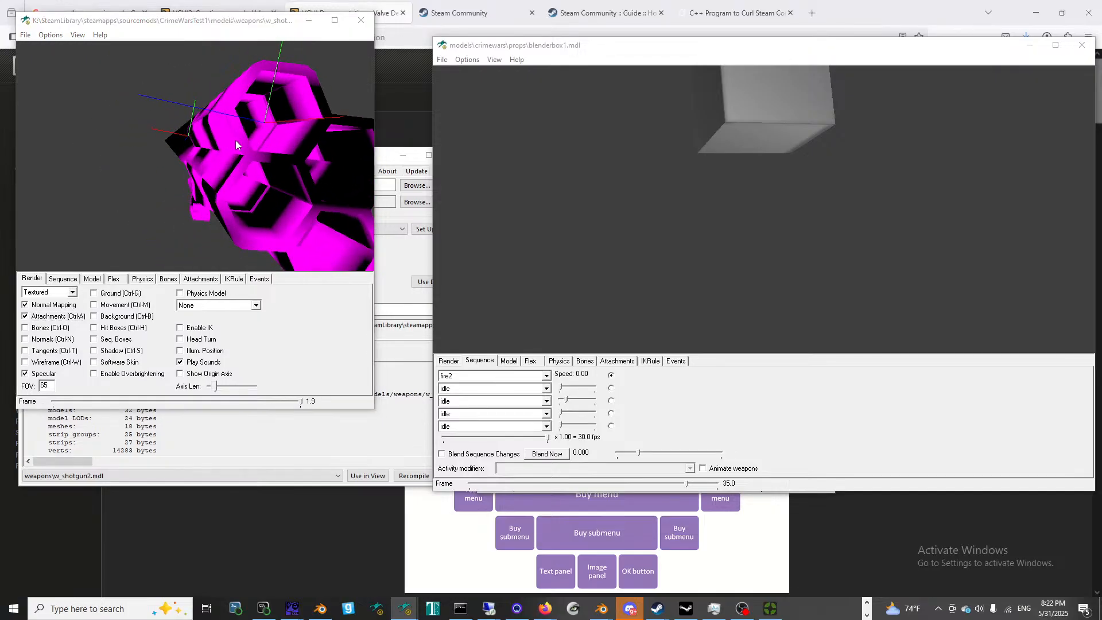
# Switch to w_shotgun2.qc in Notepad++ and copy the "muzzle" $attachment line into new blank lines below the attachment "1" line.
pyautogui.hotkey('alt', 'Tab')
pyautogui.hotkey('alt', 'Tab')
pyautogui.hotkey('alt', 'Tab')
pyautogui.hotkey('alt', 'Tab')
pyautogui.hotkey('alt', 'Tab')
pyautogui.hotkey('alt', 'Tab')
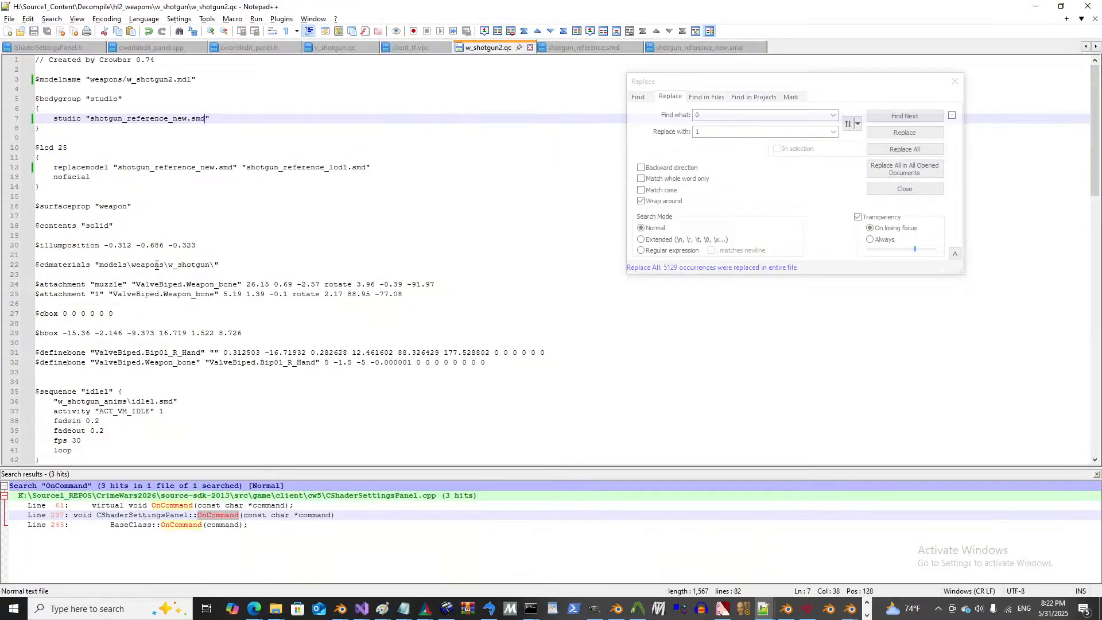
pyautogui.scroll(-2, 194, 262)
pyautogui.doubleClick(122, 230)
pyautogui.moveTo(439, 226); pyautogui.dragTo(34, 226)
pyautogui.hotkey('ctrl', 'c')
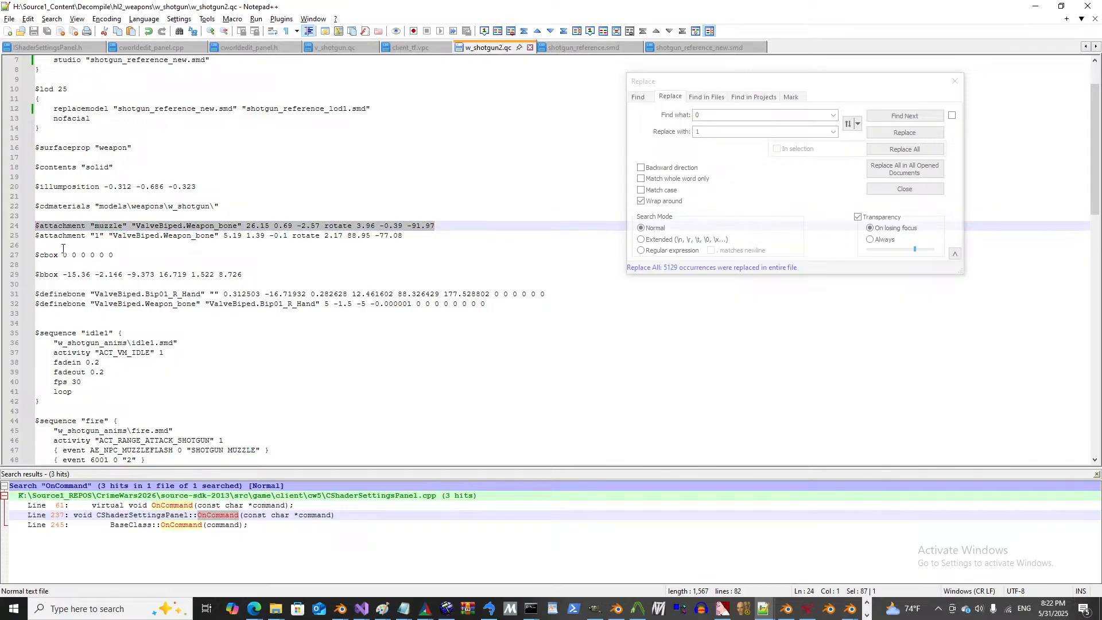
pyautogui.click(63, 248)
pyautogui.press('Return')
pyautogui.press('Return')
pyautogui.press('Return')
pyautogui.press('Return')
pyautogui.click(71, 257)
pyautogui.hotkey('ctrl', 'v')
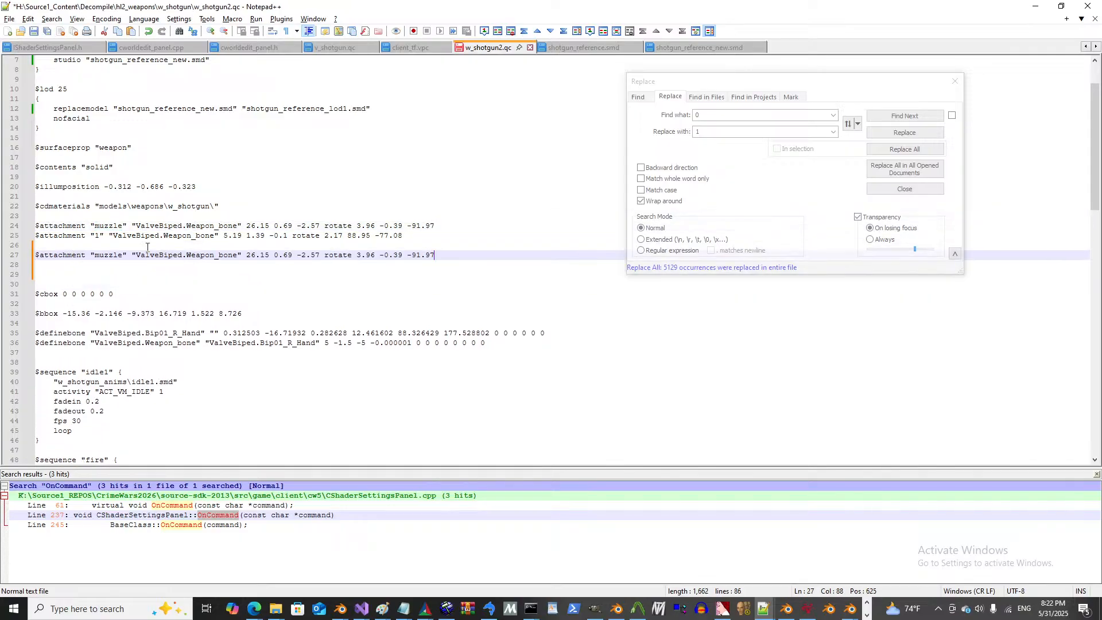
# Rename the copied attachment muzzle2, set its third position coordinate to -2.67, and save the QC file.
pyautogui.doubleClick(97, 233)
pyautogui.click(84, 256)
pyautogui.click(415, 256)
pyautogui.click(315, 255)
pyautogui.moveTo(316, 254); pyautogui.dragTo(312, 255)
pyautogui.write('6')
pyautogui.click(127, 254)
pyautogui.write('2')
pyautogui.hotkey('ctrl', 's')
# Duplicate the muzzle2 attachment line below it as muzzle3 and set its second position coordinate to 0.59.
pyautogui.click(24, 262)
pyautogui.hotkey('ctrl', 'c')
pyautogui.press('Down')
pyautogui.hotkey('ctrl', 'v')
pyautogui.click(123, 274)
pyautogui.write('3')
pyautogui.click(191, 275)
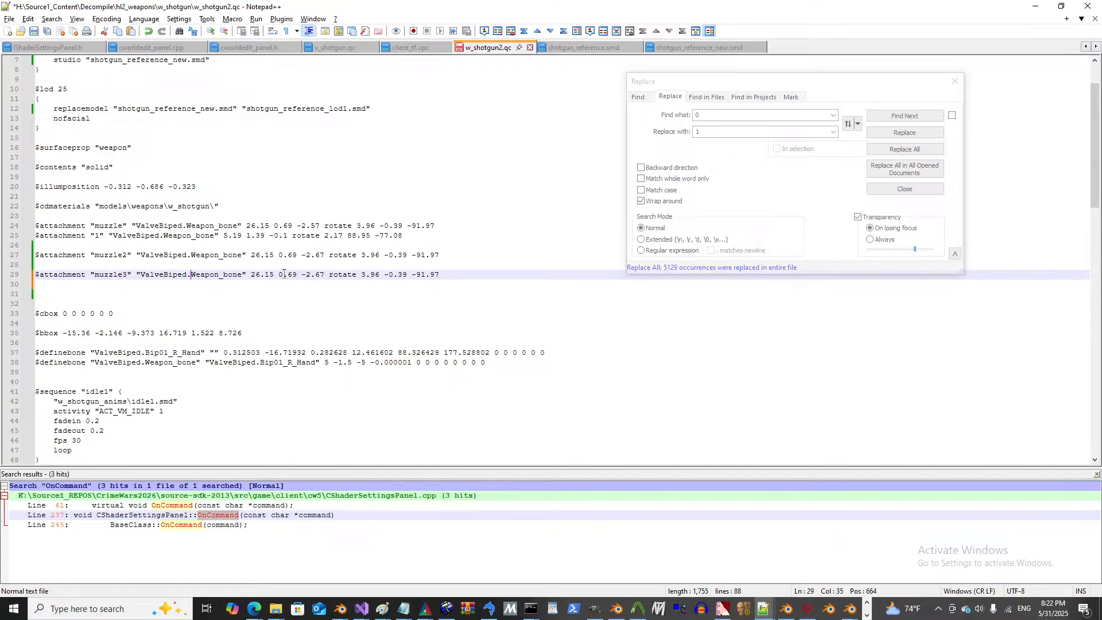
pyautogui.moveTo(287, 275); pyautogui.dragTo(293, 276)
pyautogui.write('5')
# Duplicate the muzzle3 attachment line below it and set the copy's third position coordinate to -2.57.
pyautogui.click(42, 285)
pyautogui.hotkey('shift', 'Up')
pyautogui.hotkey('ctrl', 'c')
pyautogui.click(88, 295)
pyautogui.hotkey('ctrl', 'v')
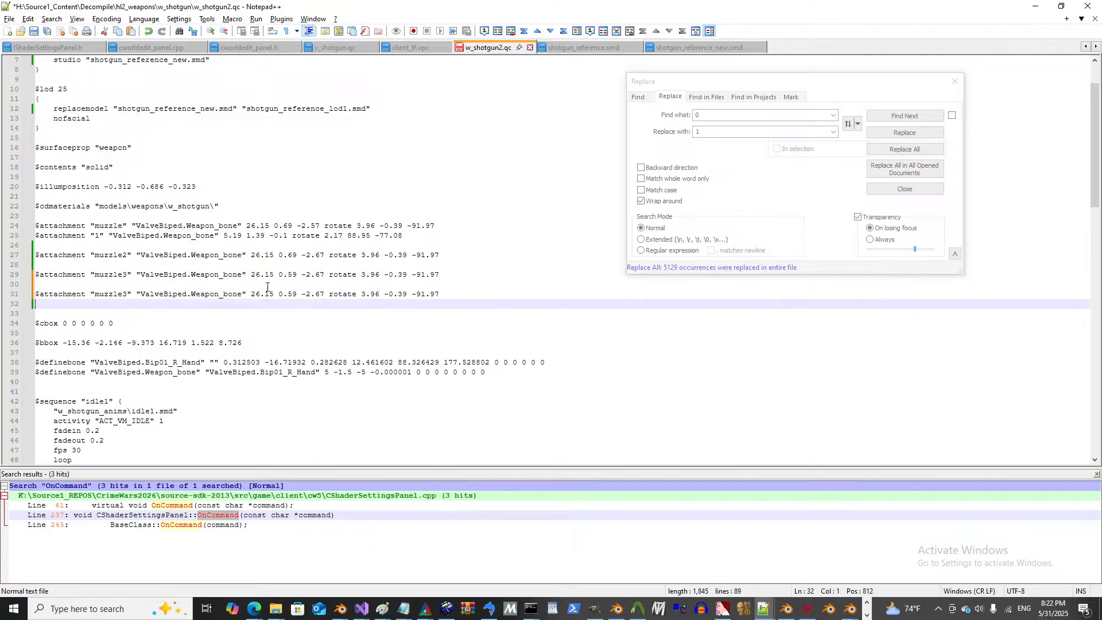
pyautogui.click(315, 294)
pyautogui.hotkey('shift', 'Right')
pyautogui.write('5')
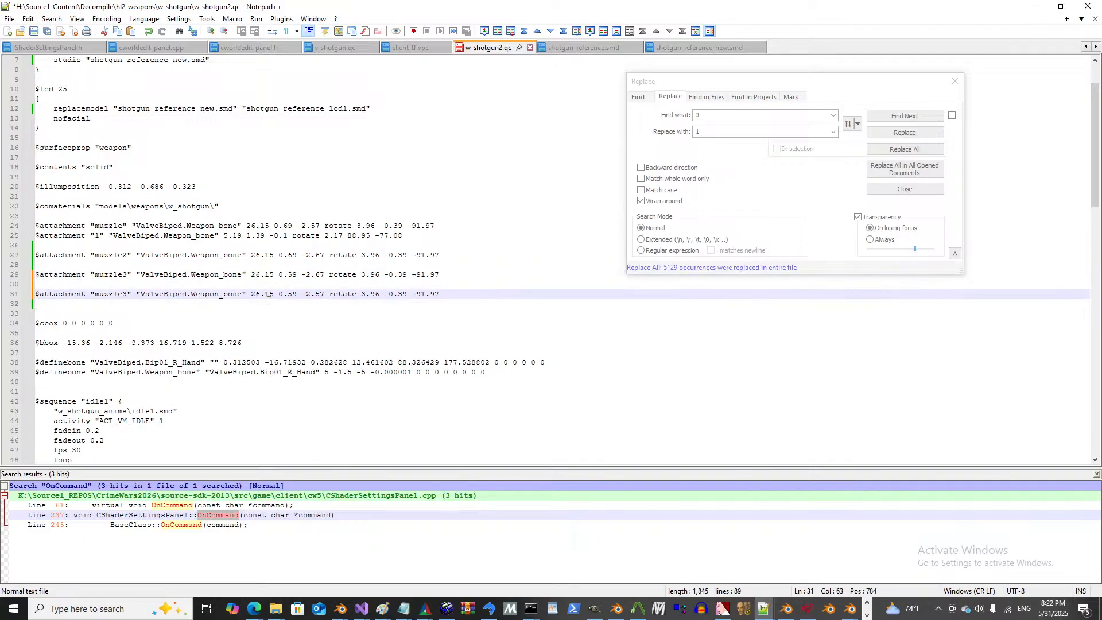
# Set the third position coordinate of the original muzzle3 attachment to -2.57.
pyautogui.click(314, 275)
pyautogui.hotkey('shift', 'Right')
pyautogui.write('5')
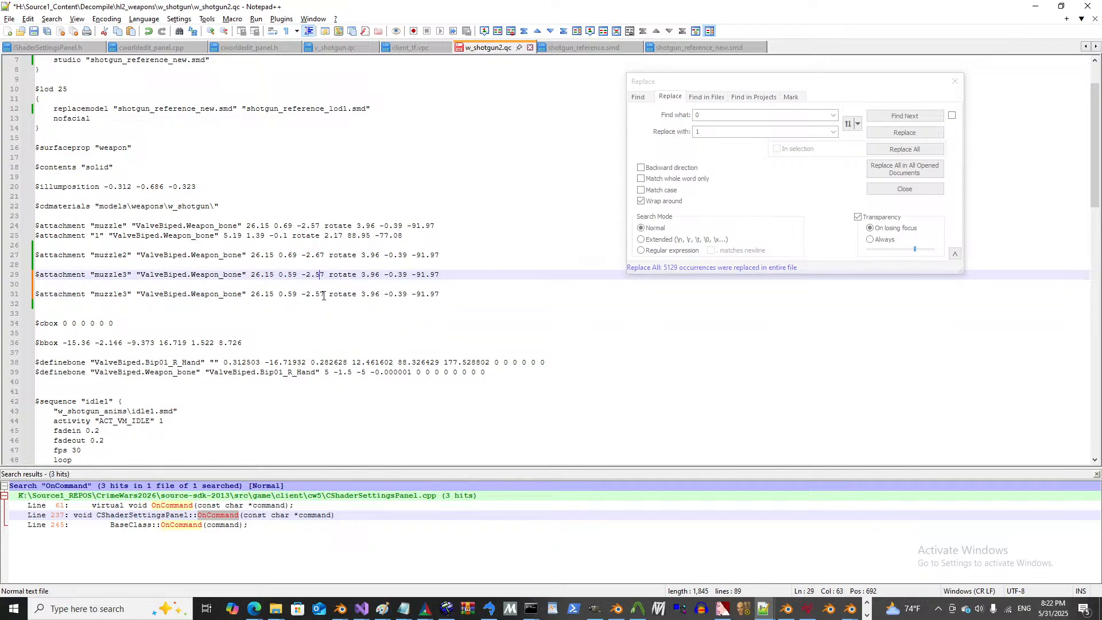
# Turn the duplicated muzzle3 line into muzzle4 with a third position coordinate of -2.67, and save the QC file.
pyautogui.click(316, 294)
pyautogui.hotkey('shift', 'Right')
pyautogui.write('6')
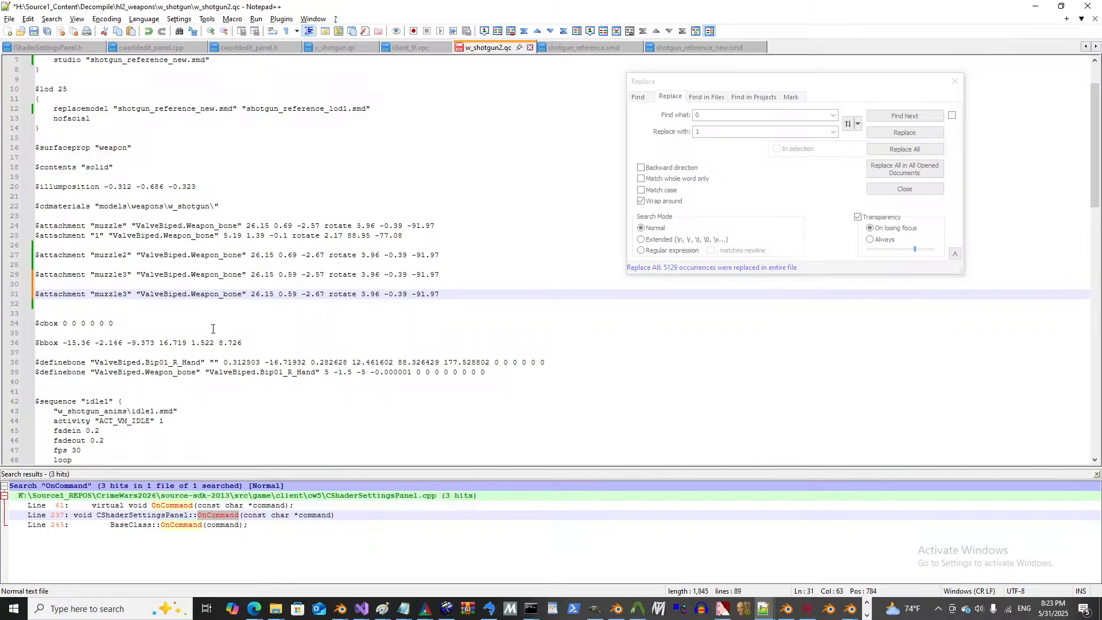
pyautogui.moveTo(127, 295); pyautogui.dragTo(123, 295)
pyautogui.write('4')
pyautogui.click(121, 255)
pyautogui.click(112, 216)
pyautogui.hotkey('ctrl', 's')
# Switch to Crowbar and compile w_shotgun2.qc with the new muzzle attachments.
pyautogui.hotkey('alt', 'Tab')
pyautogui.hotkey('alt', 'Tab')
pyautogui.hotkey('alt', 'Tab')
pyautogui.hotkey('alt', 'Tab')
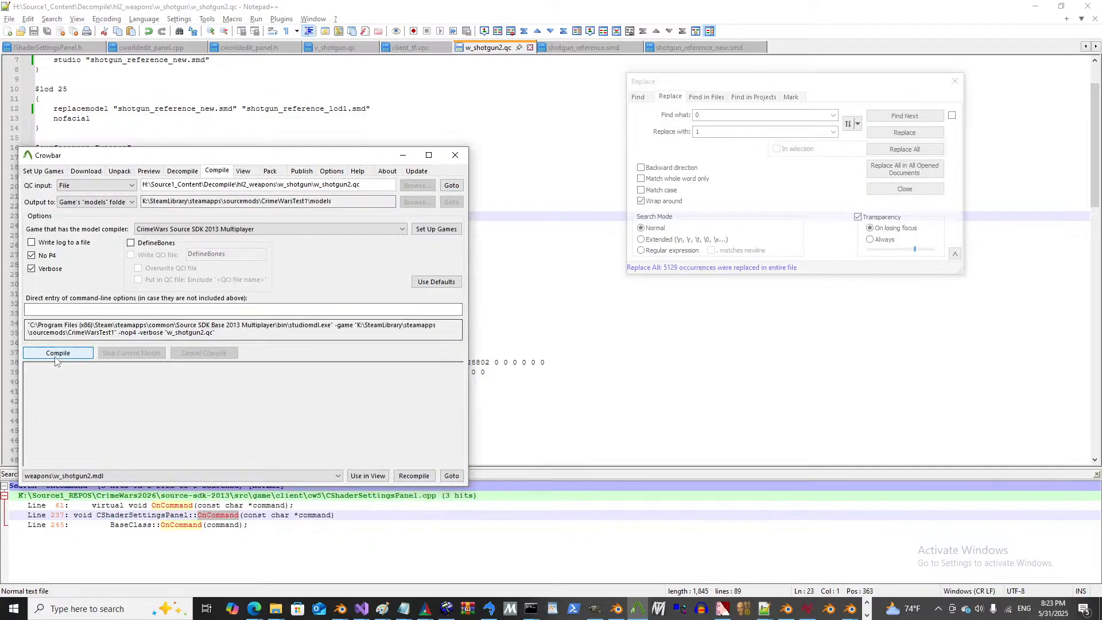
pyautogui.click(57, 353)
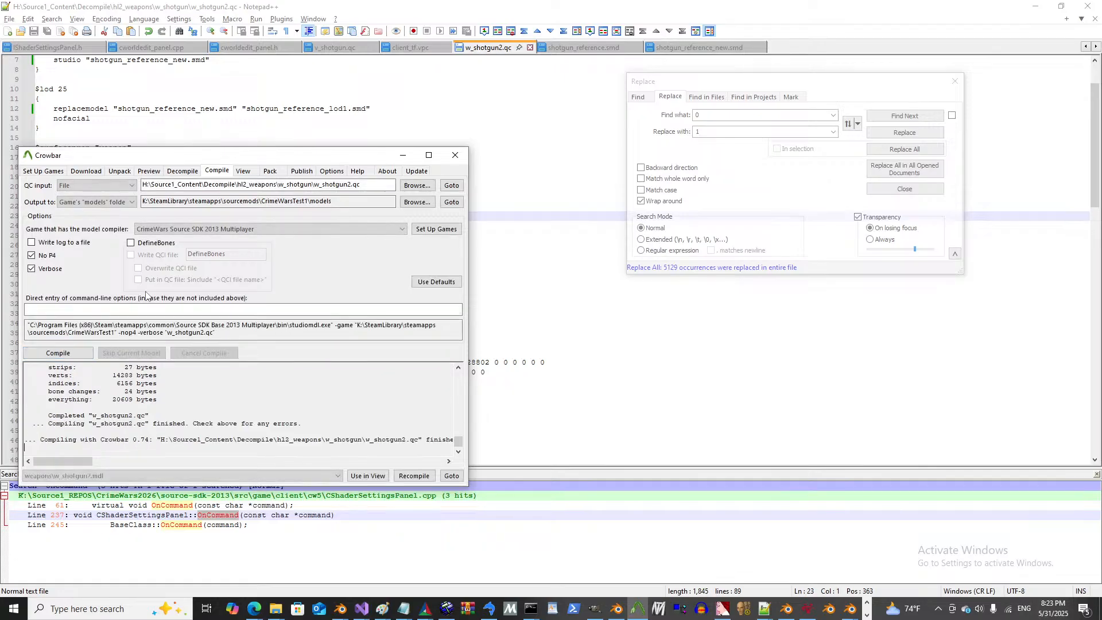
# Switch to the Half-Life Model Viewer and reload w_shotgun2.mdl to check the new muzzle attachments.
pyautogui.hotkey('alt', 'Tab')
pyautogui.hotkey('alt', 'Tab')
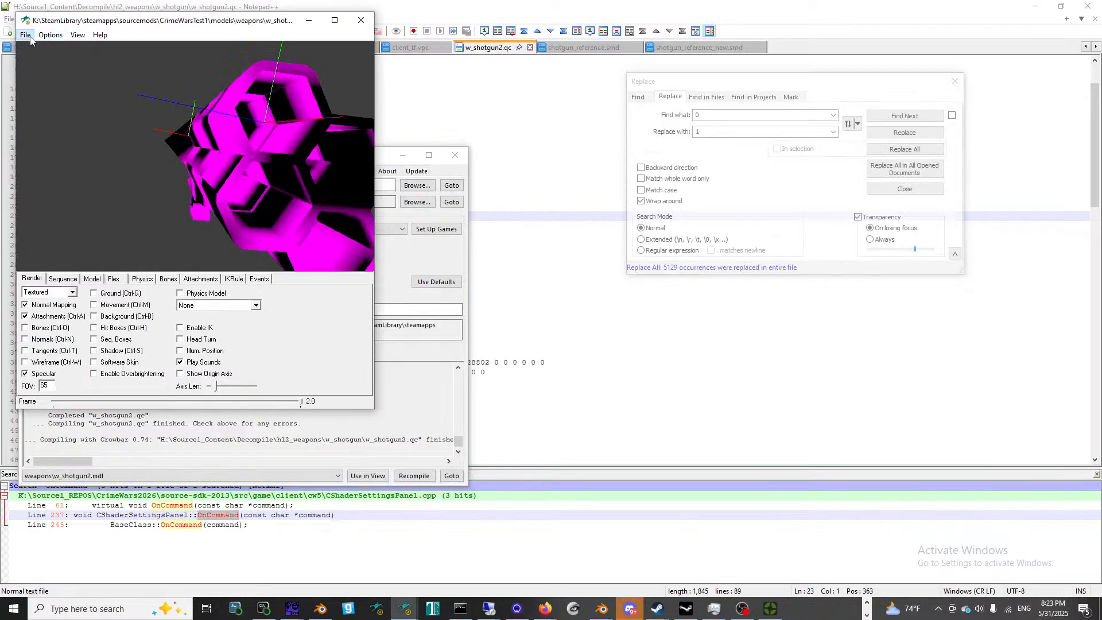
pyautogui.click(26, 34)
pyautogui.click(35, 74)
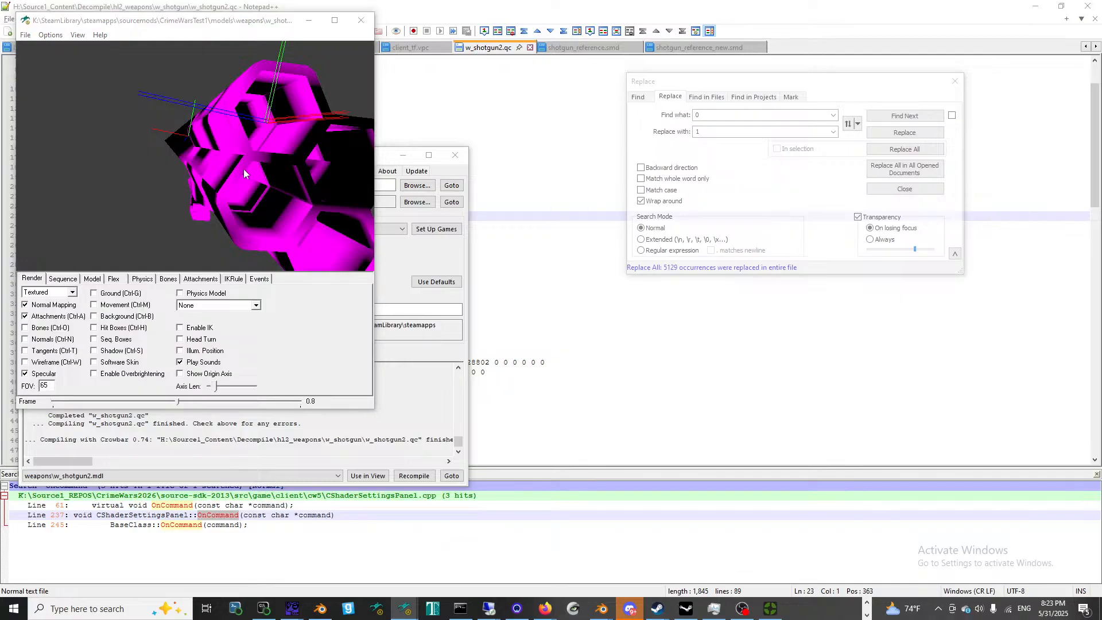
# Return to w_shotgun2.qc in Notepad++ and set muzzle2's third position coordinate to -3.17.
pyautogui.hotkey('alt', 'Tab')
pyautogui.hotkey('alt', 'Tab')
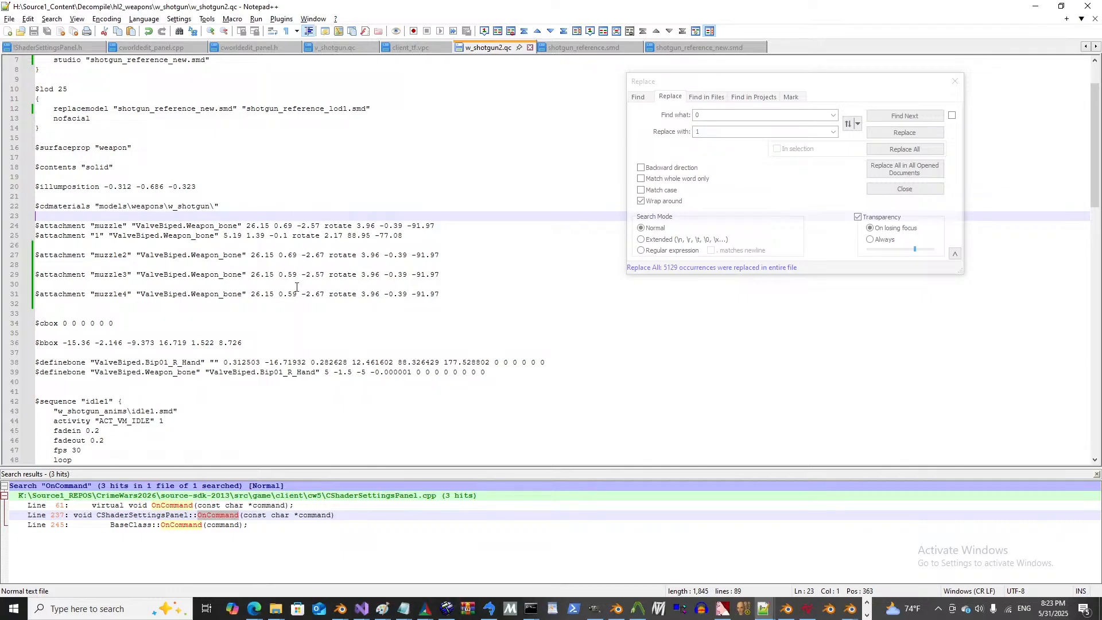
pyautogui.click(285, 225)
pyautogui.click(240, 255)
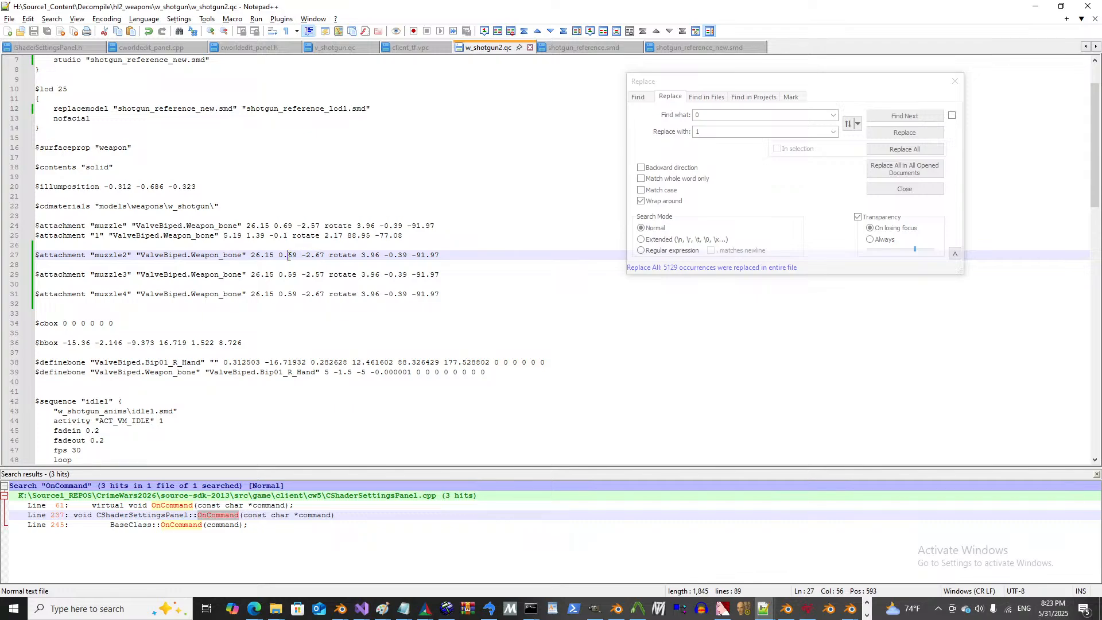
pyautogui.moveTo(317, 254); pyautogui.dragTo(315, 255)
pyautogui.click(311, 253)
pyautogui.write('3.')
pyautogui.moveTo(311, 253); pyautogui.dragTo(316, 255)
pyautogui.write('1')
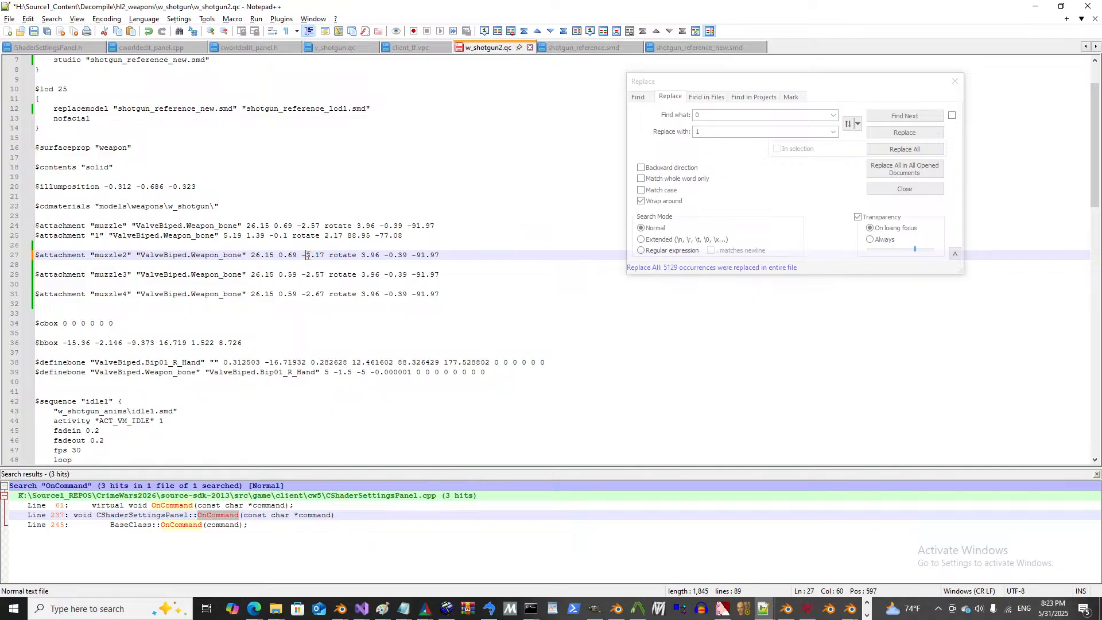
# Set muzzle4's third position coordinate to -3.17.
pyautogui.press('Down')
pyautogui.press('Down')
pyautogui.press('Down')
pyautogui.press('Down')
pyautogui.press('Right')
pyautogui.write('3')
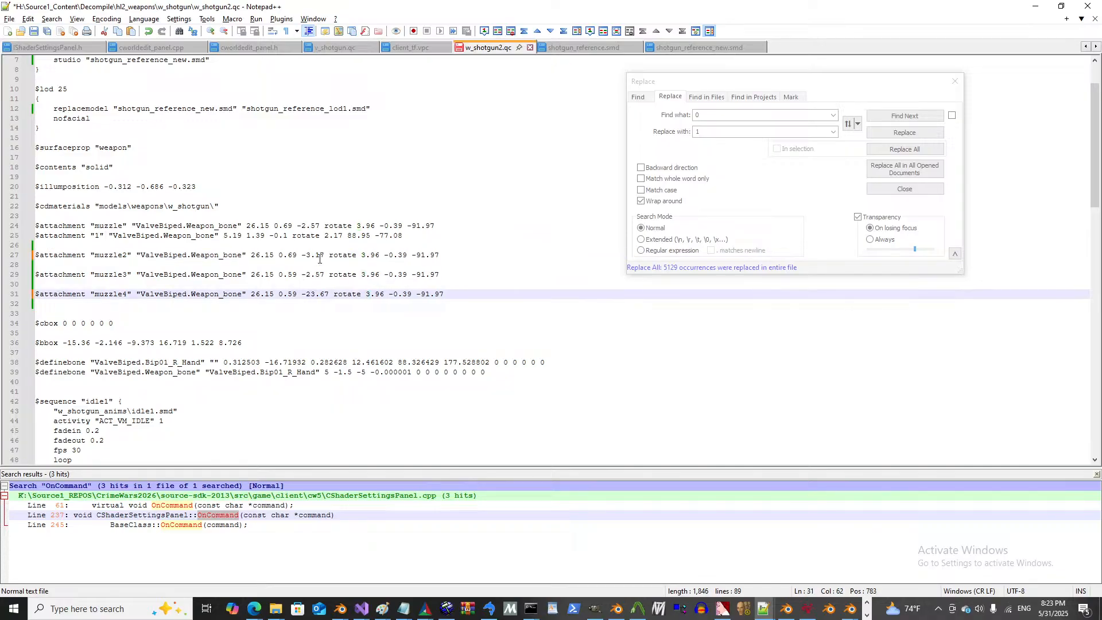
pyautogui.moveTo(306, 295); pyautogui.dragTo(314, 294)
pyautogui.write('3.1')
# Set the second position coordinate of muzzle3 and muzzle4 to 1.59 and save the QC file.
pyautogui.press('Up')
pyautogui.click(289, 276)
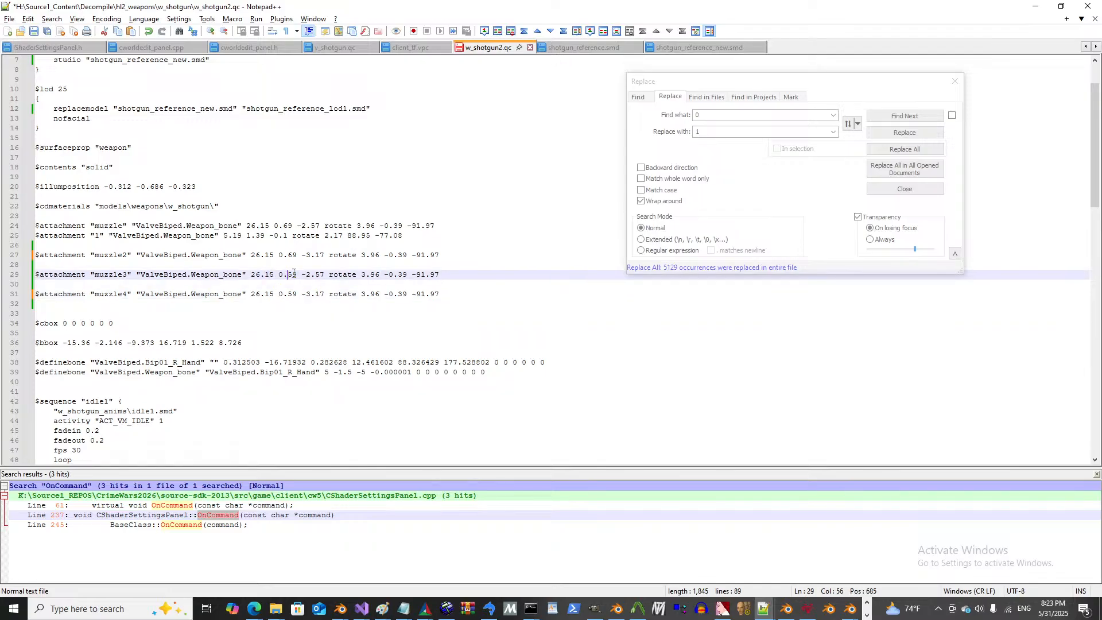
pyautogui.press('Left')
pyautogui.press('BackSpace')
pyautogui.write('1')
pyautogui.click(288, 293)
pyautogui.press('Left')
pyautogui.press('BackSpace')
pyautogui.write('1')
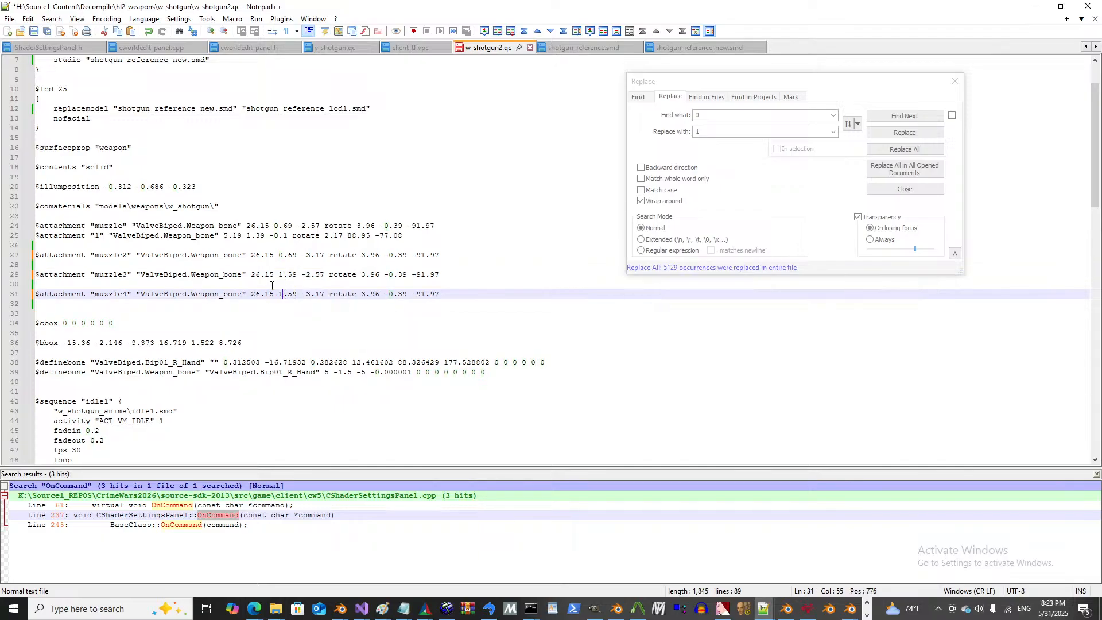
pyautogui.press('Up')
pyautogui.hotkey('ctrl', 's')
# Switch to Crowbar and recompile w_shotgun2.qc with the widened muzzle offsets.
pyautogui.hotkey('alt', 'Tab')
pyautogui.hotkey('alt', 'Tab')
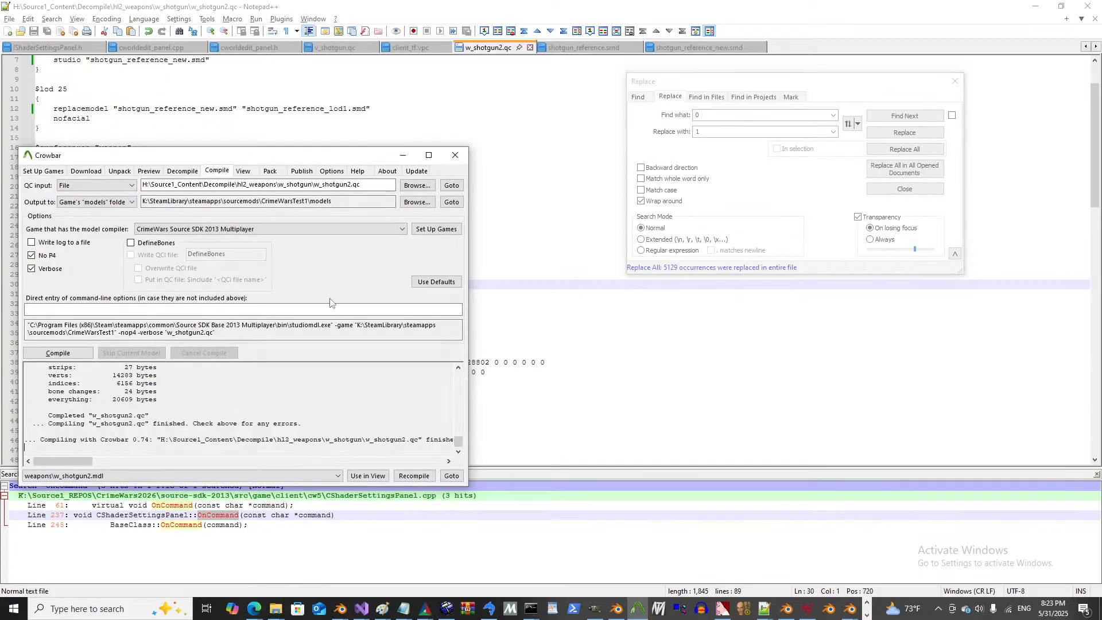
pyautogui.click(58, 353)
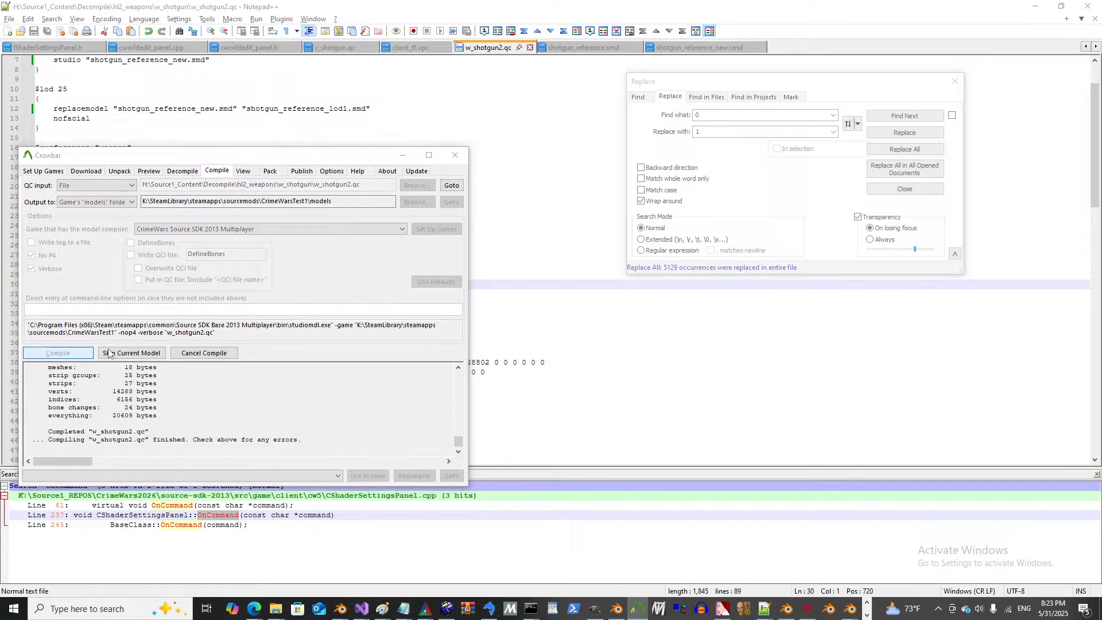
# Reload w_shotgun2.mdl in the model viewer and inspect where the muzzle attachment axes sit relative to the barrels.
pyautogui.hotkey('alt', 'Tab')
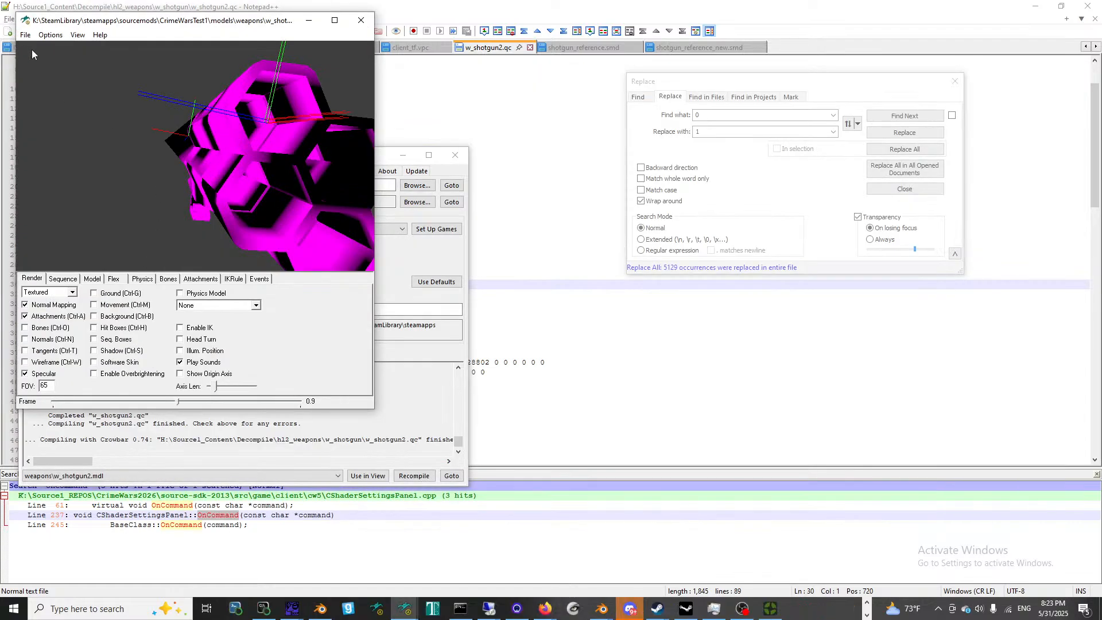
pyautogui.click(25, 35)
pyautogui.click(43, 80)
pyautogui.scroll(-5, 211, 131)
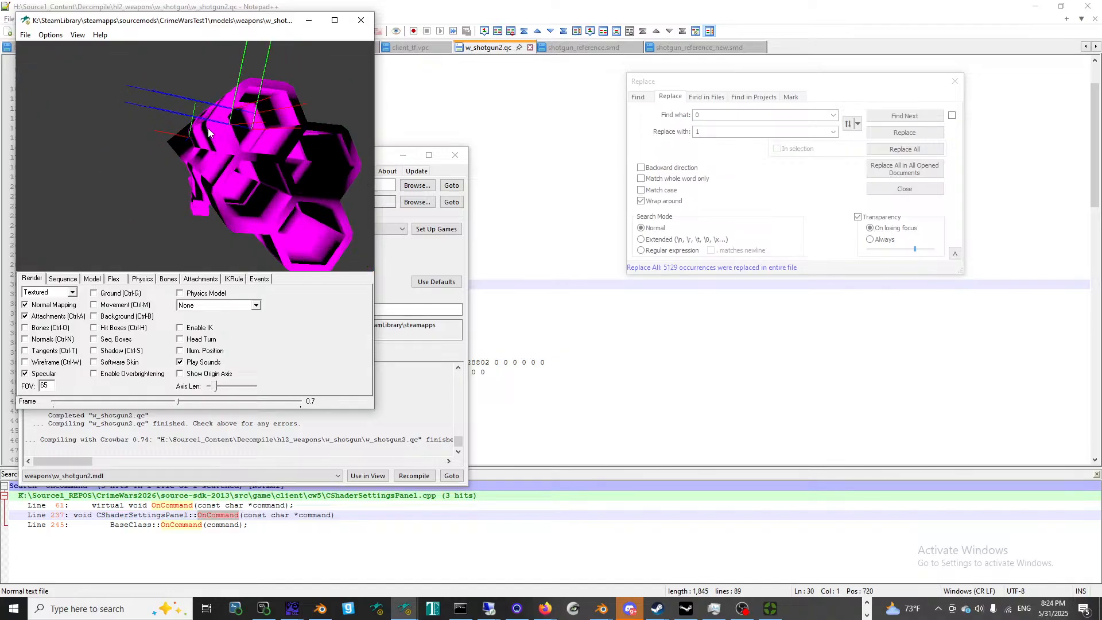
pyautogui.scroll(6, 206, 139)
pyautogui.scroll(-3, 218, 144)
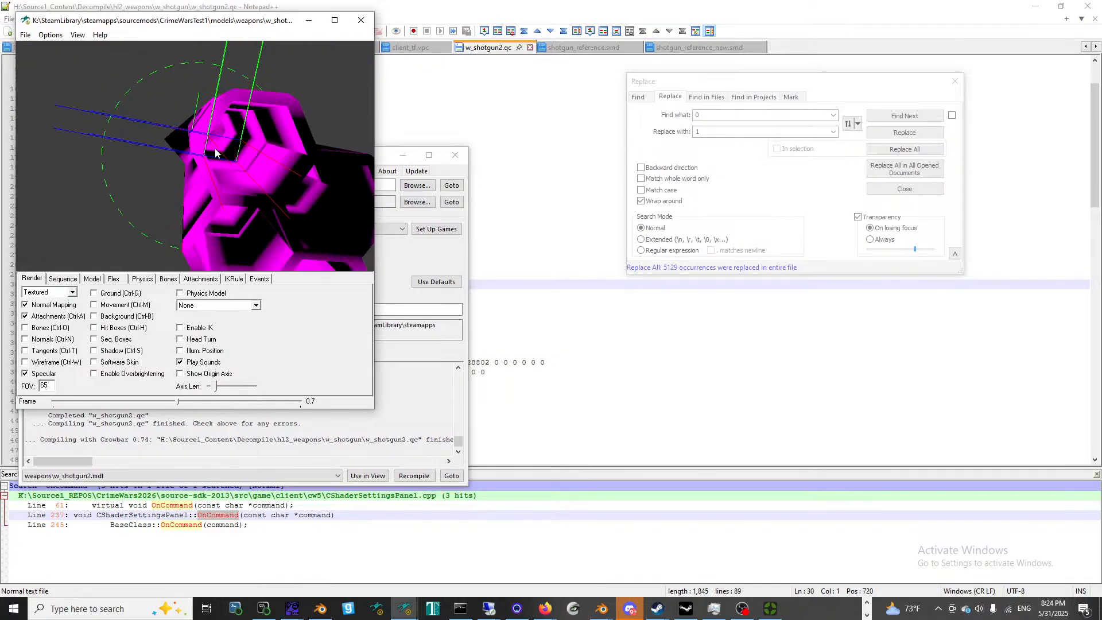
pyautogui.moveTo(214, 149)
pyautogui.mouseDown()
pyautogui.moveTo(201, 146)
pyautogui.moveTo(216, 163)
pyautogui.mouseUp()
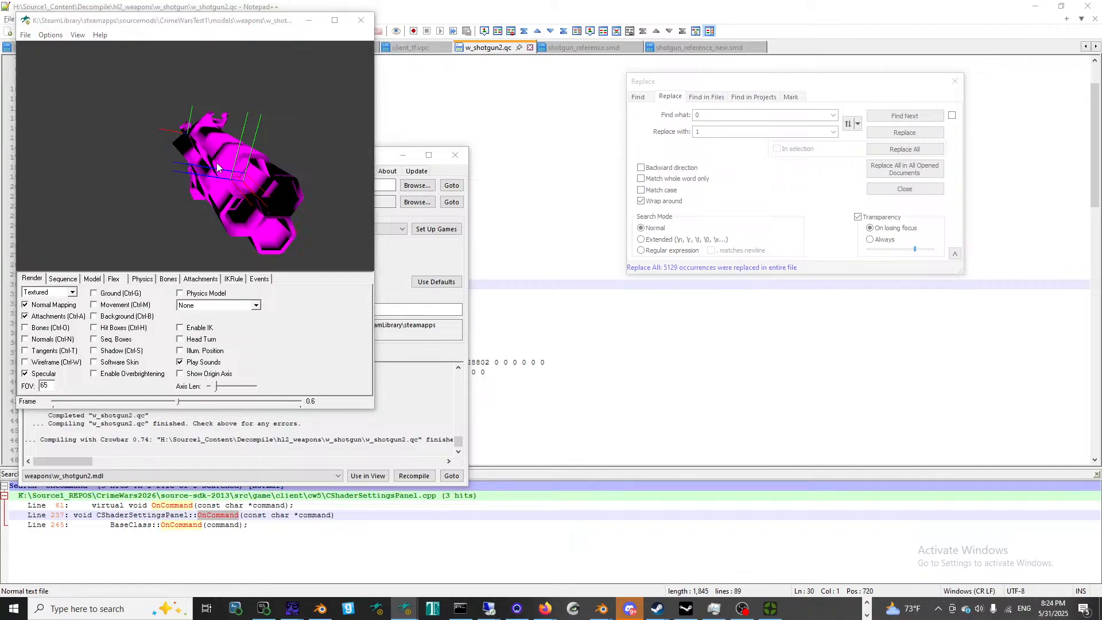
# Return to w_shotgun2.qc in Notepad++ and set the third position coordinate of muzzle2 and muzzle4 to -1.17.
pyautogui.hotkey('alt', 'Tab')
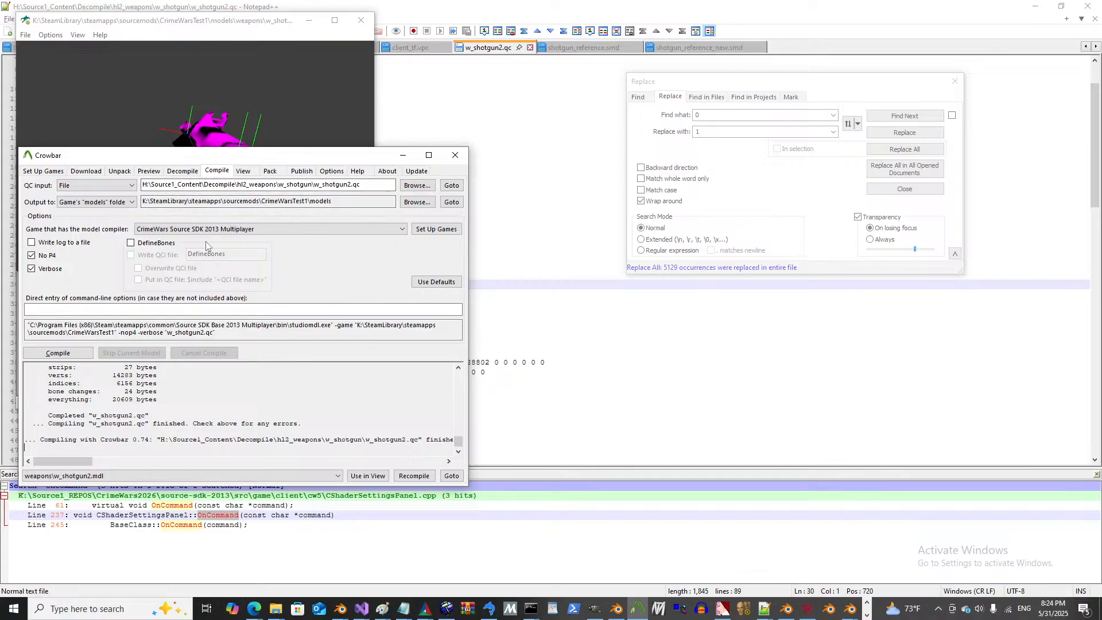
pyautogui.click(451, 16)
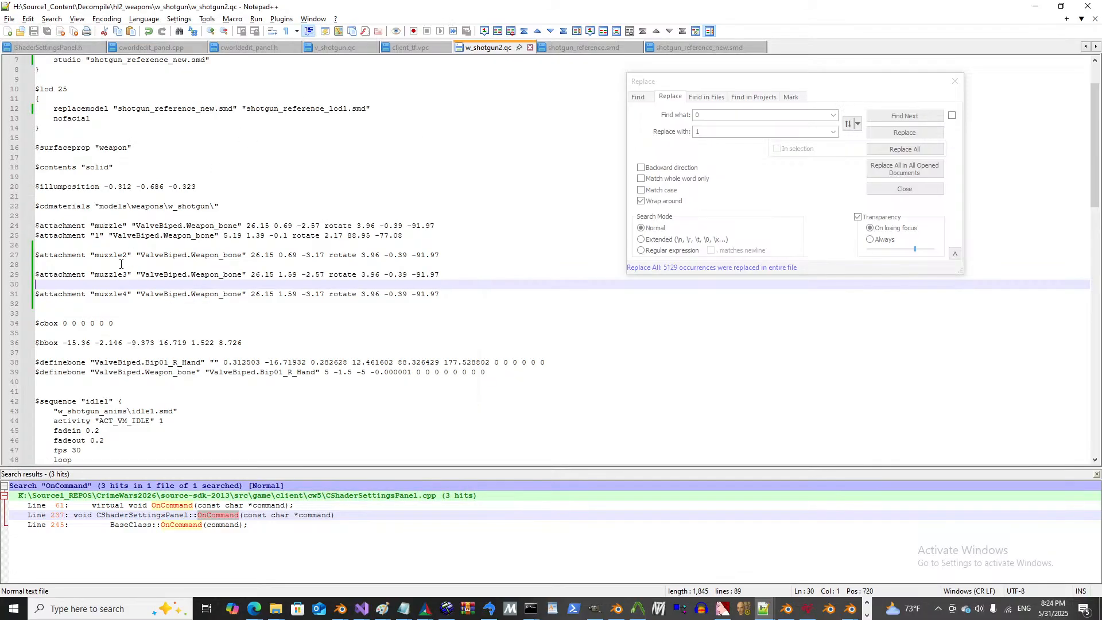
pyautogui.click(309, 256)
pyautogui.press('Delete')
pyautogui.write('1')
pyautogui.click(307, 295)
pyautogui.press('Delete')
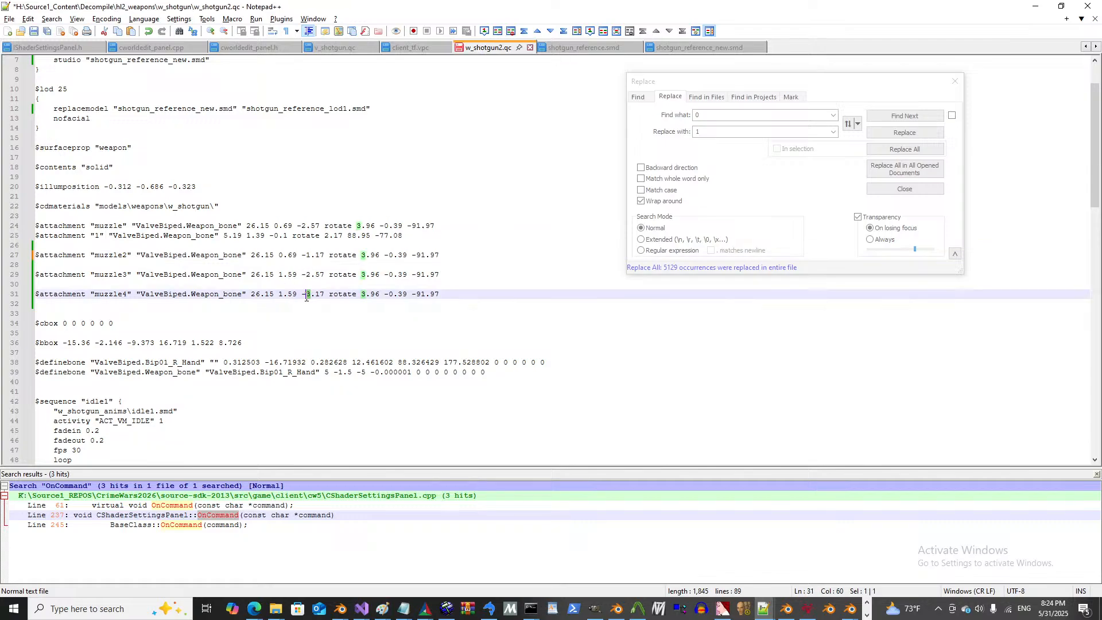
pyautogui.write('1')
# Make the second position coordinate of muzzle3 and muzzle4 negative, -1.59, and save the QC file.
pyautogui.press('Up')
pyautogui.click(279, 274)
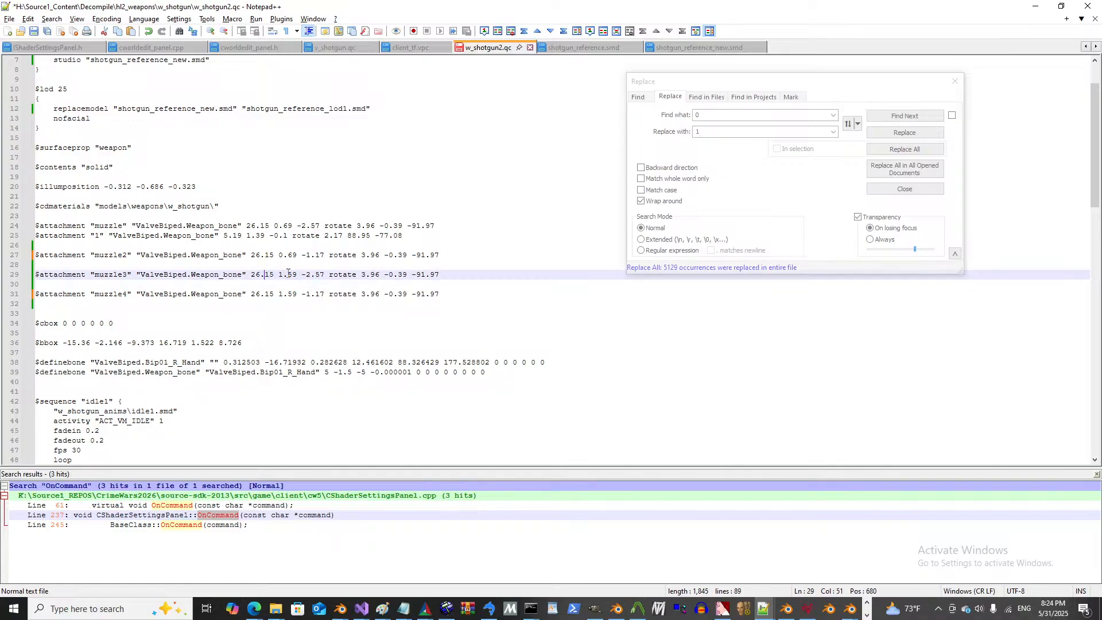
pyautogui.moveTo(283, 275); pyautogui.dragTo(279, 275)
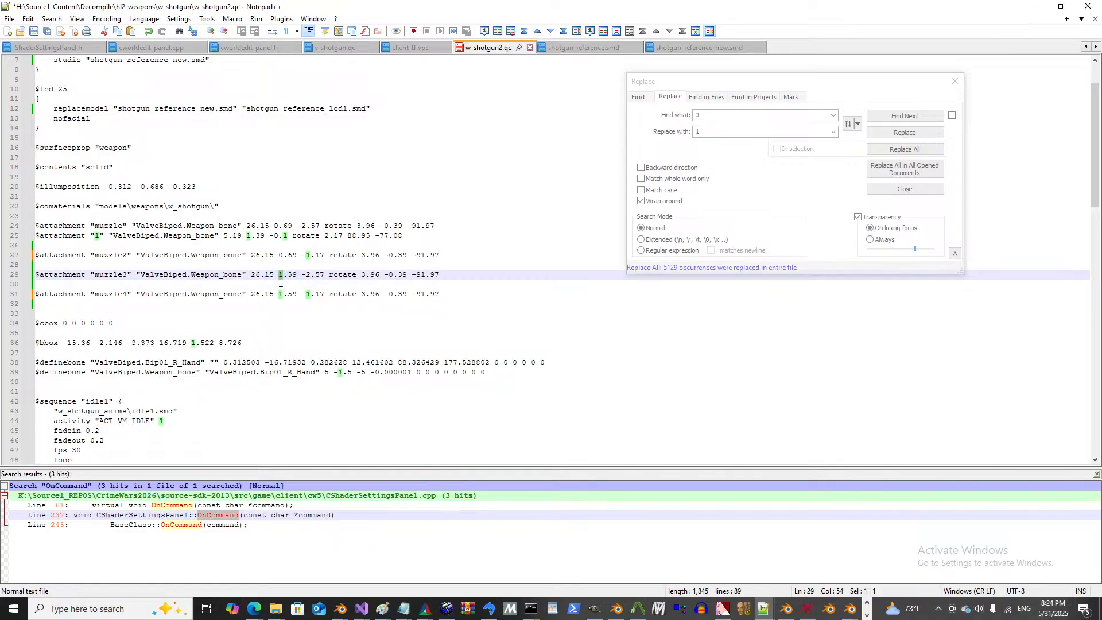
pyautogui.click(279, 274)
pyautogui.write('-')
pyautogui.click(279, 294)
pyautogui.write('-')
pyautogui.click(251, 274)
pyautogui.press('Right')
pyautogui.hotkey('ctrl', 's')
# Switch to Crowbar and compile w_shotgun2.qc again with the corrected muzzle coordinates.
pyautogui.hotkey('alt', 'Tab')
pyautogui.hotkey('alt', 'Tab')
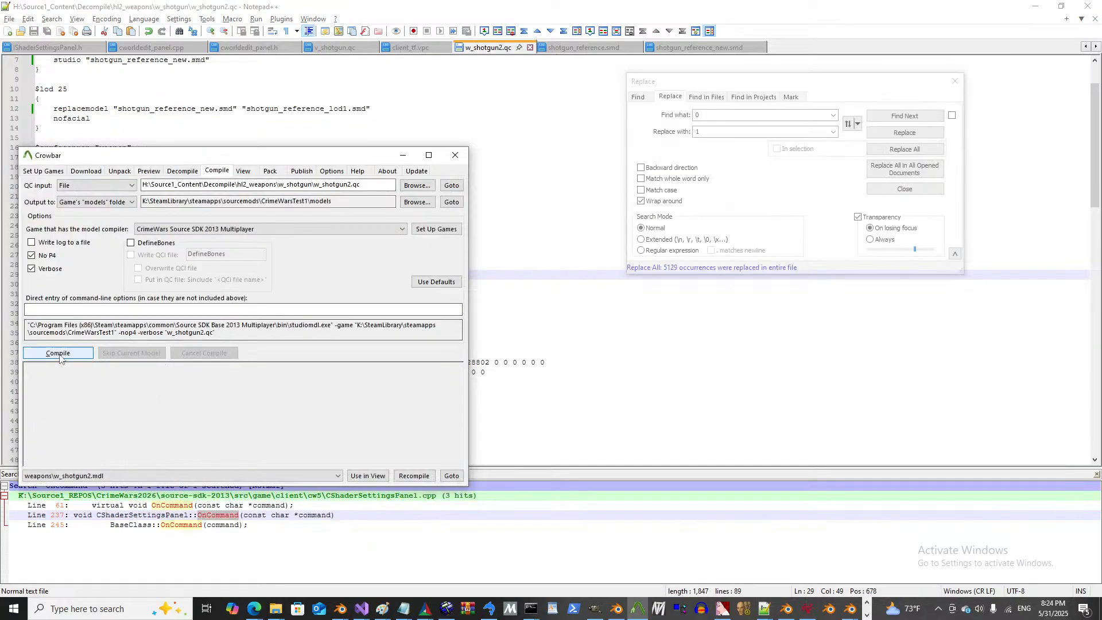
pyautogui.click(58, 353)
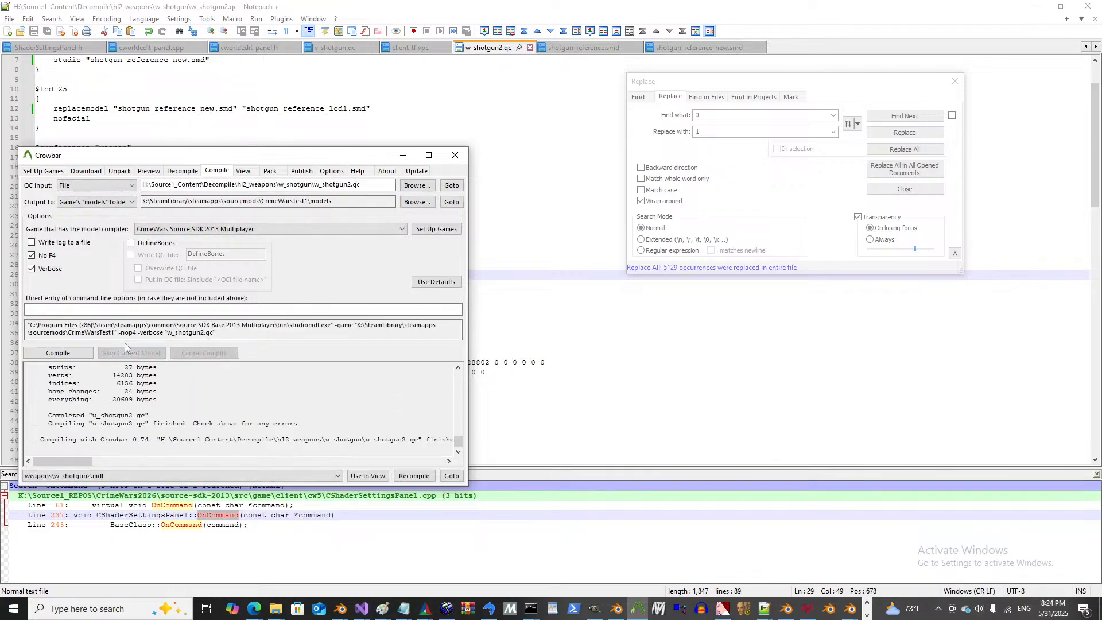
# Reload w_shotgun2.mdl in the model viewer and examine the four muzzle attachments against the barrel openings from the front.
pyautogui.hotkey('alt', 'Tab')
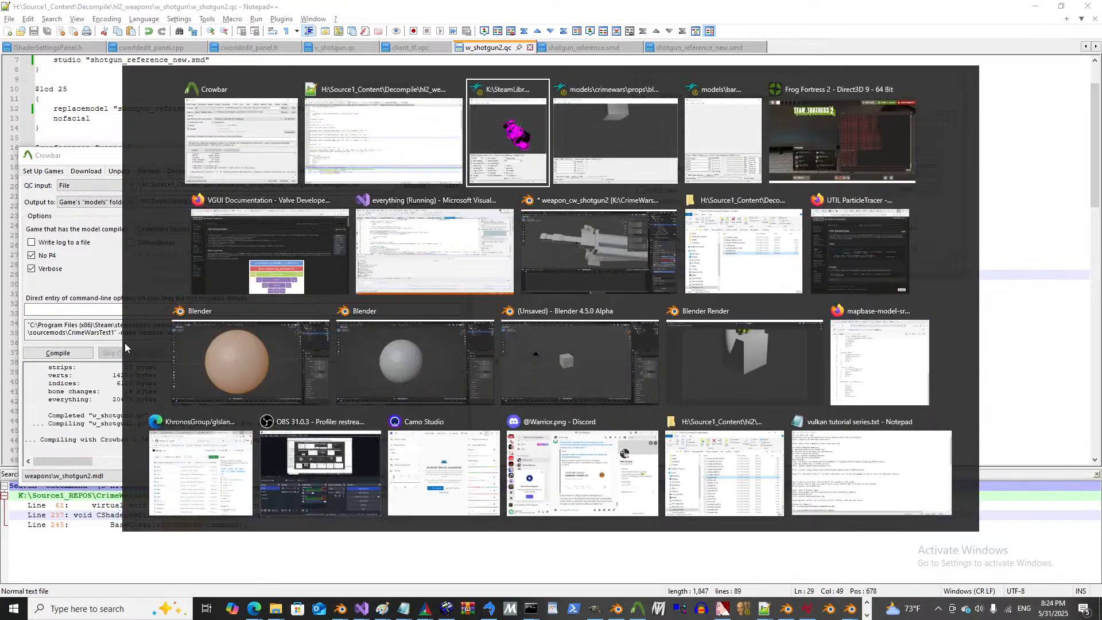
pyautogui.hotkey('alt', 'Tab')
pyautogui.click(25, 35)
pyautogui.click(39, 79)
pyautogui.moveTo(277, 161); pyautogui.dragTo(255, 171, button='right')
pyautogui.moveTo(256, 171); pyautogui.dragTo(236, 145)
pyautogui.moveTo(235, 144); pyautogui.dragTo(230, 145, button='right')
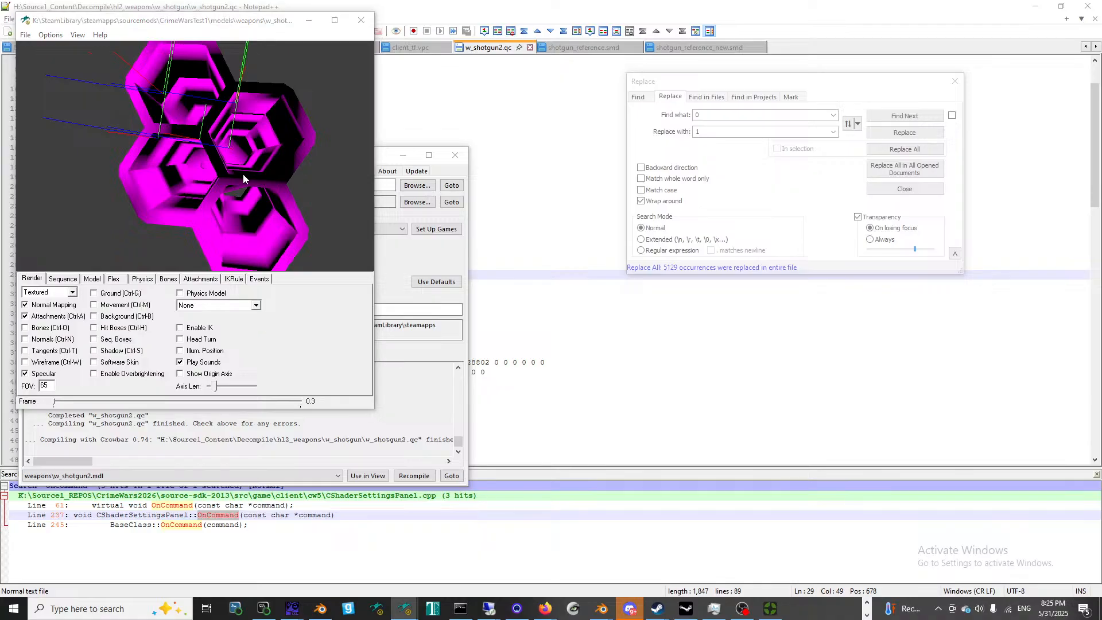
# Return to w_shotgun2.qc in Notepad++ and set the third position coordinate of muzzle2 to 0.17.
pyautogui.hotkey('alt', 'Tab')
pyautogui.hotkey('alt', 'Tab')
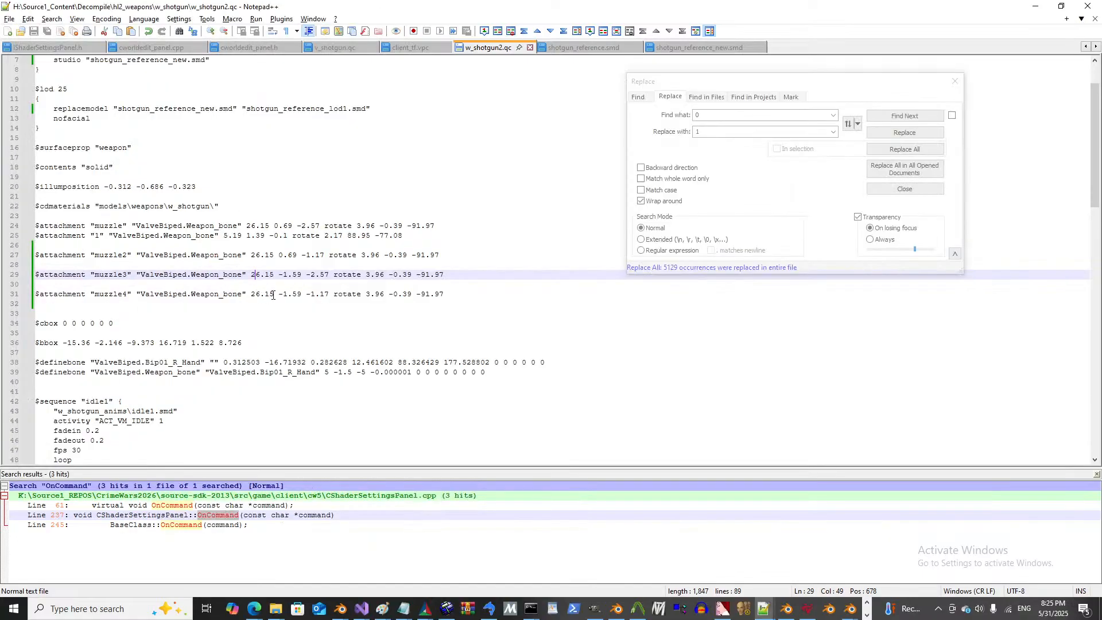
pyautogui.click(310, 294)
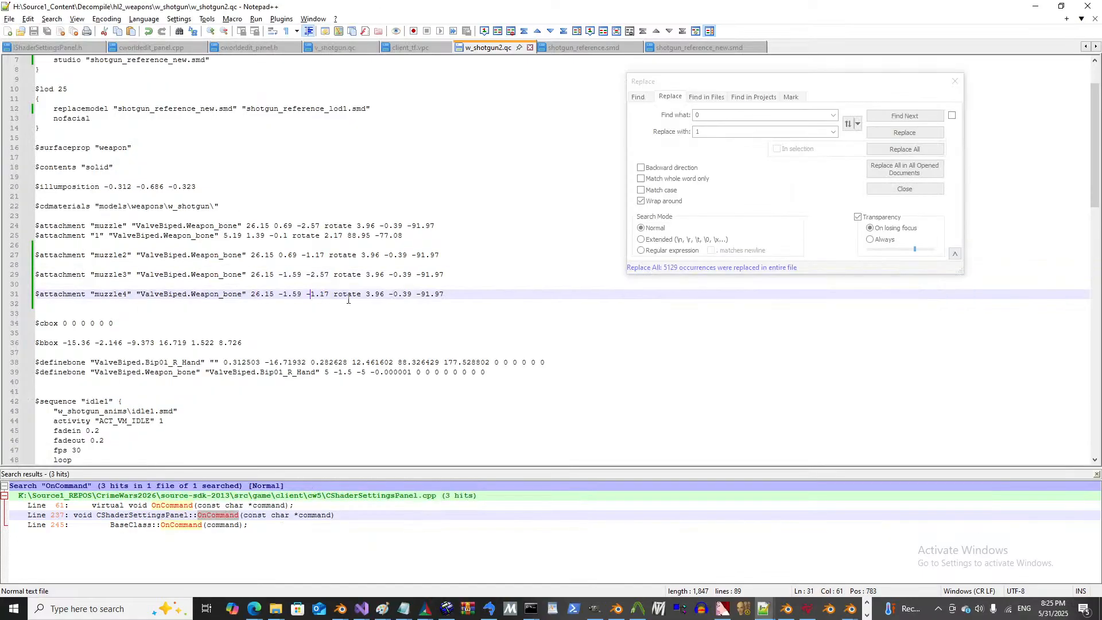
pyautogui.click(308, 295)
pyautogui.click(308, 294)
pyautogui.doubleClick(313, 274)
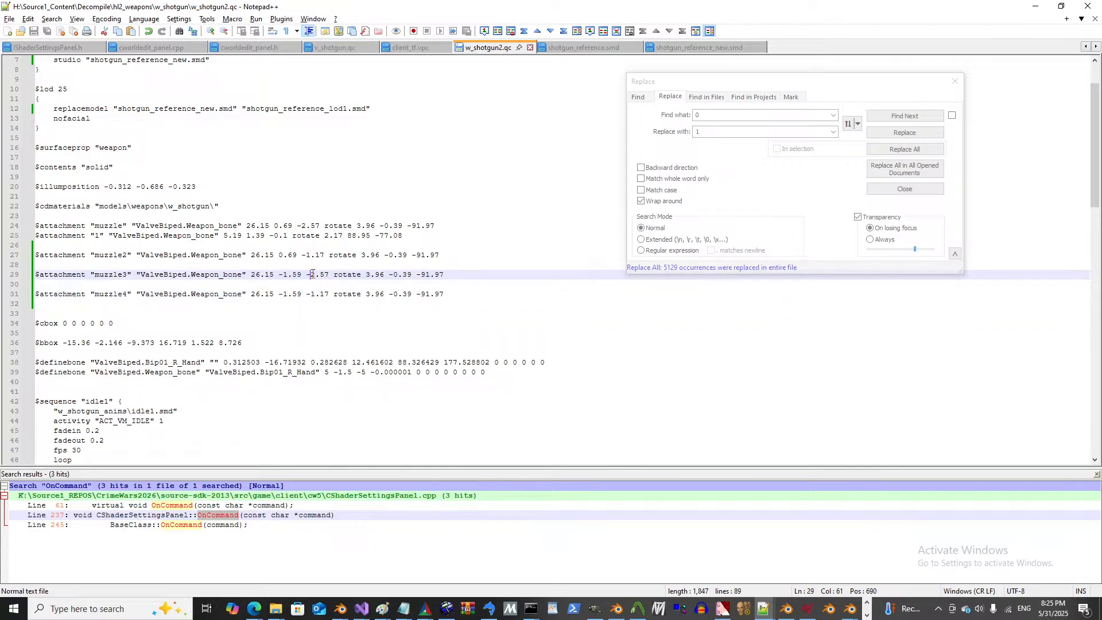
pyautogui.click(312, 276)
pyautogui.moveTo(302, 256); pyautogui.dragTo(313, 256)
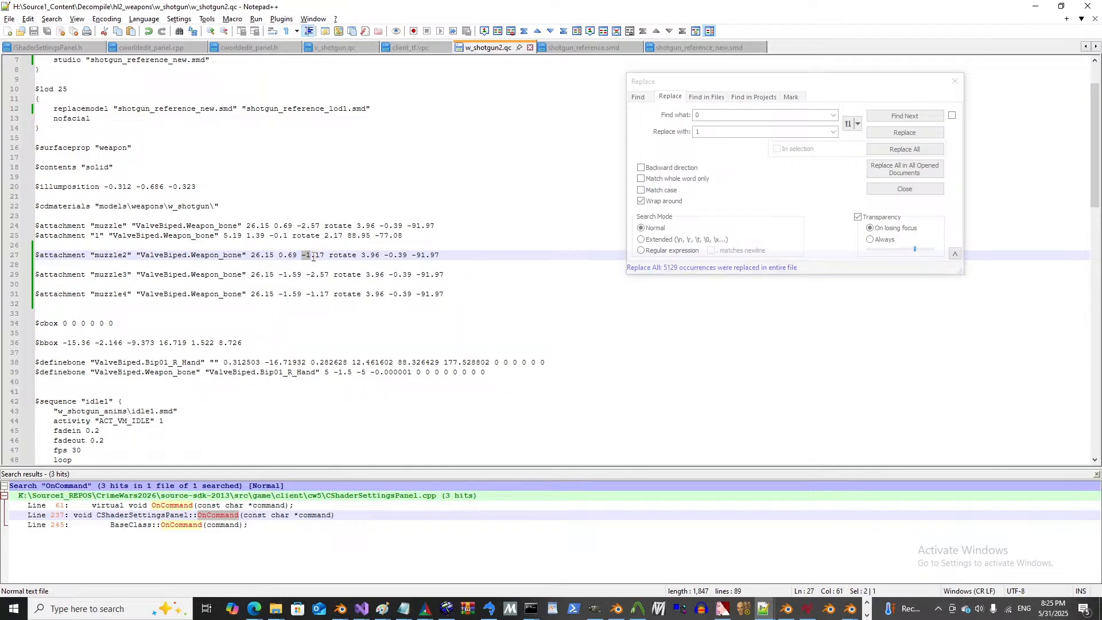
pyautogui.write('0')
# Make the third position coordinate of muzzle4 positive, 1.17, and save the QC file.
pyautogui.click(308, 294)
pyautogui.press('Delete')
pyautogui.press('Right')
pyautogui.hotkey('ctrl', 's')
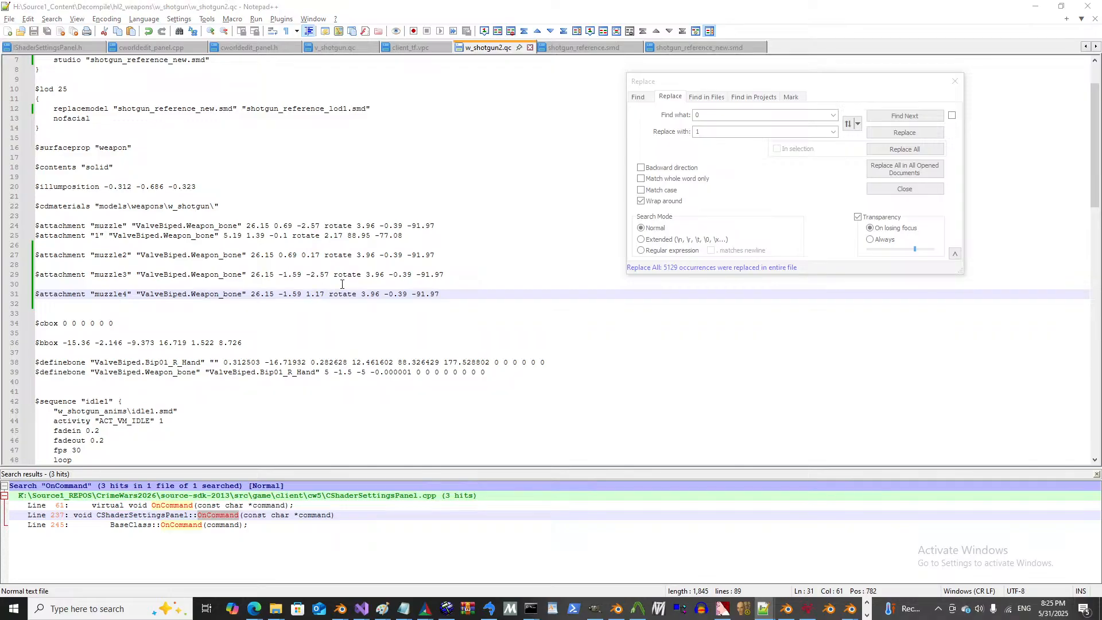
# Recompile w_shotgun2.qc in Crowbar, then reload the model in the model viewer and check the muzzle attachments against the barrels.
pyautogui.hotkey('alt', 'Tab')
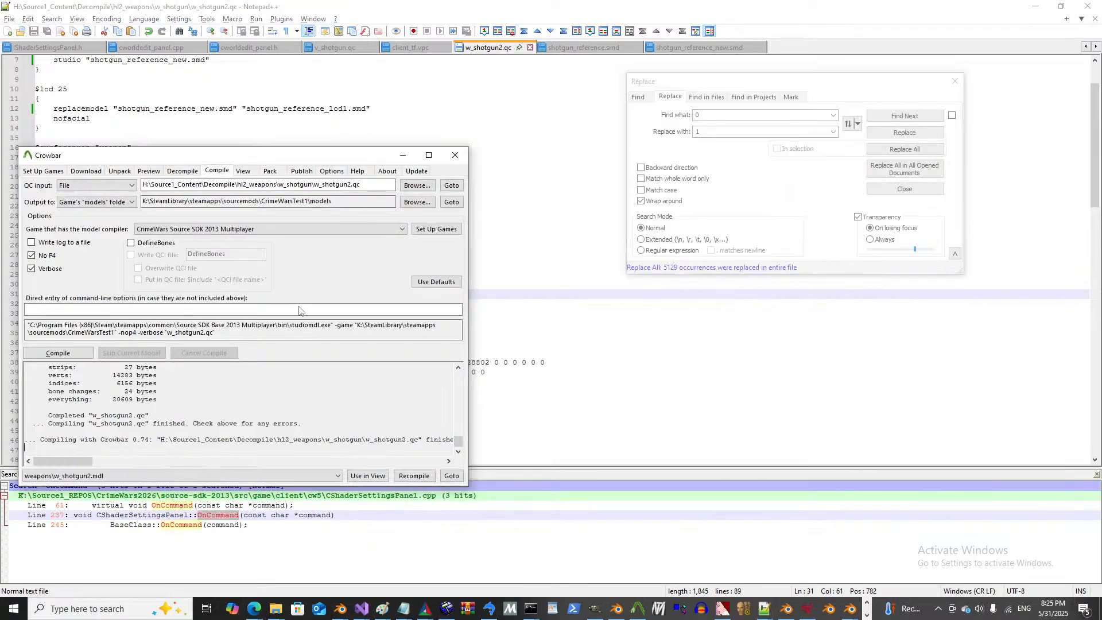
pyautogui.click(58, 352)
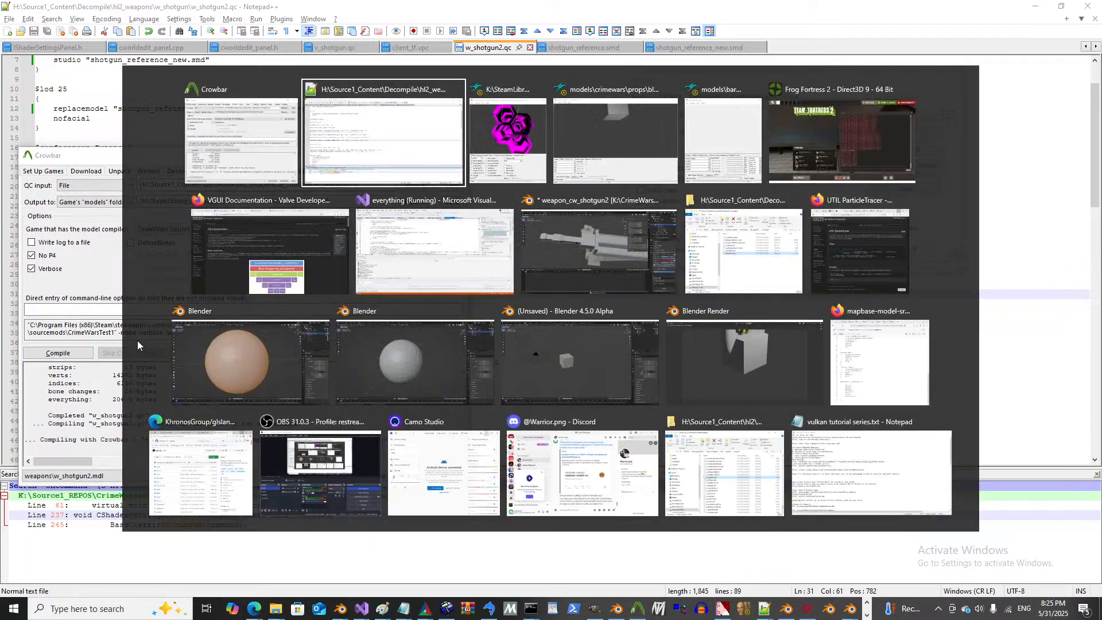
pyautogui.hotkey('alt', 'Tab')
pyautogui.press('Tab')
pyautogui.click(25, 34)
pyautogui.click(39, 74)
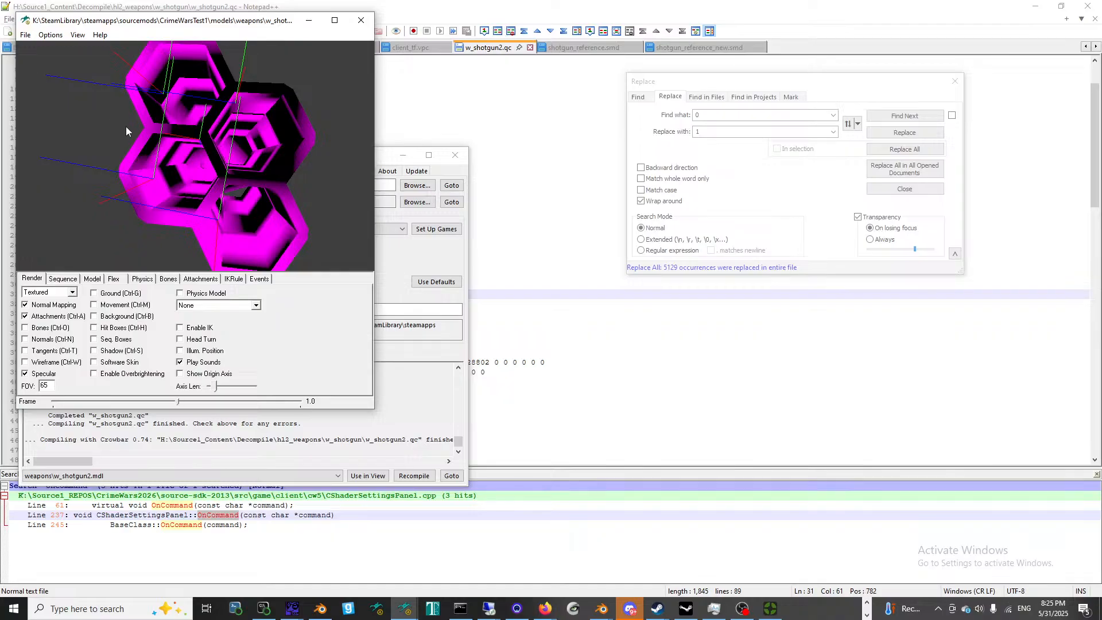
pyautogui.moveTo(160, 144); pyautogui.dragTo(166, 136)
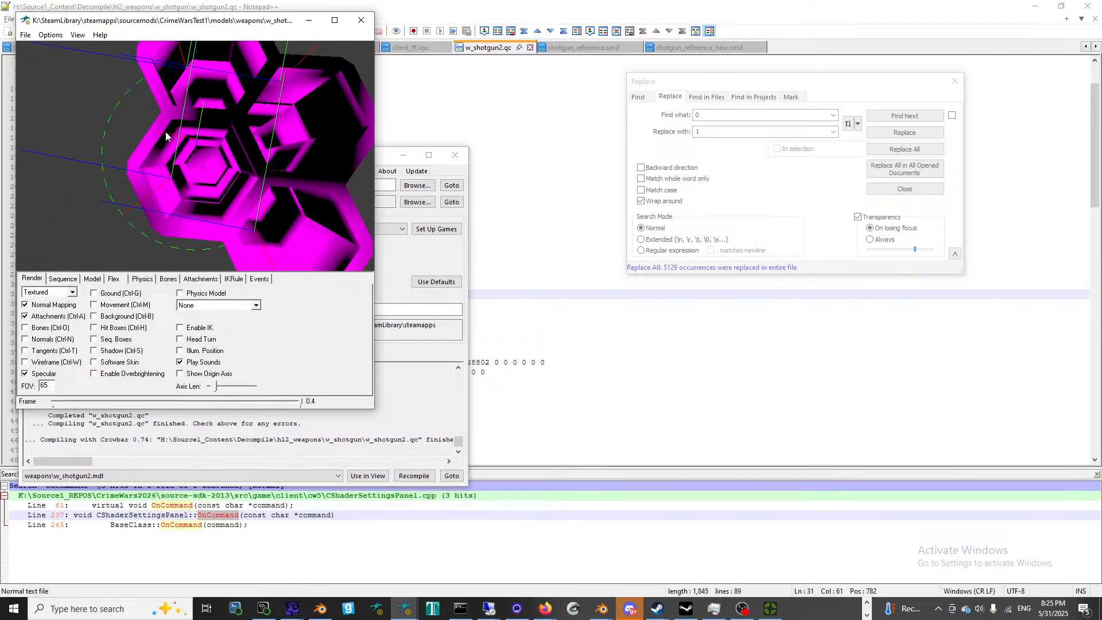
# Back in w_shotgun2.qc, set the second position coordinate of muzzle2 to 0.99 and save the file.
pyautogui.click(403, 118)
pyautogui.click(290, 299)
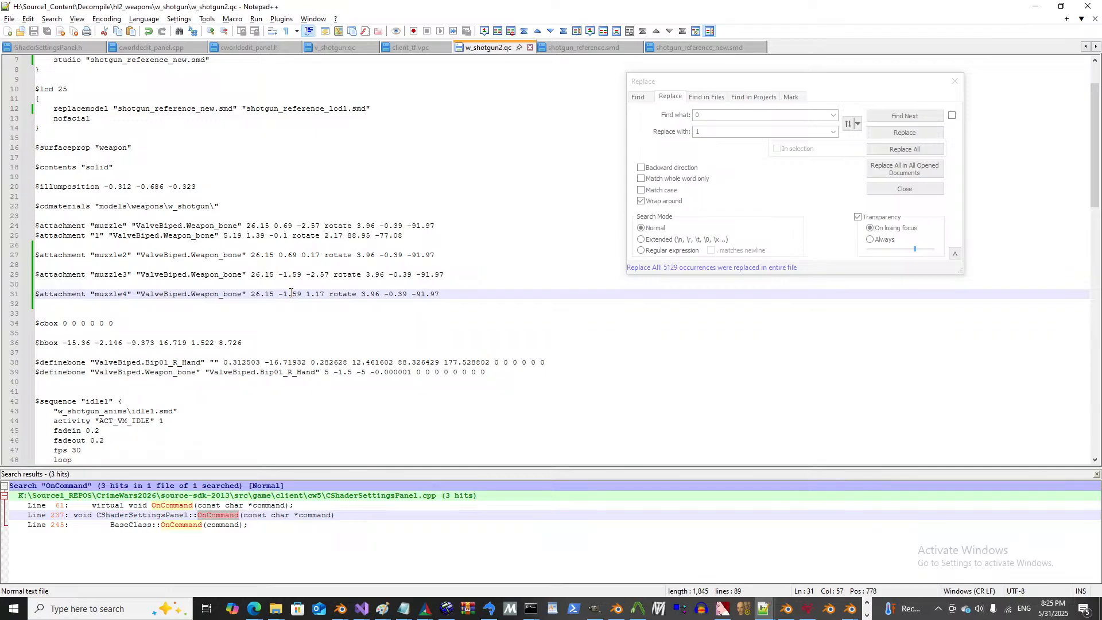
pyautogui.click(306, 253)
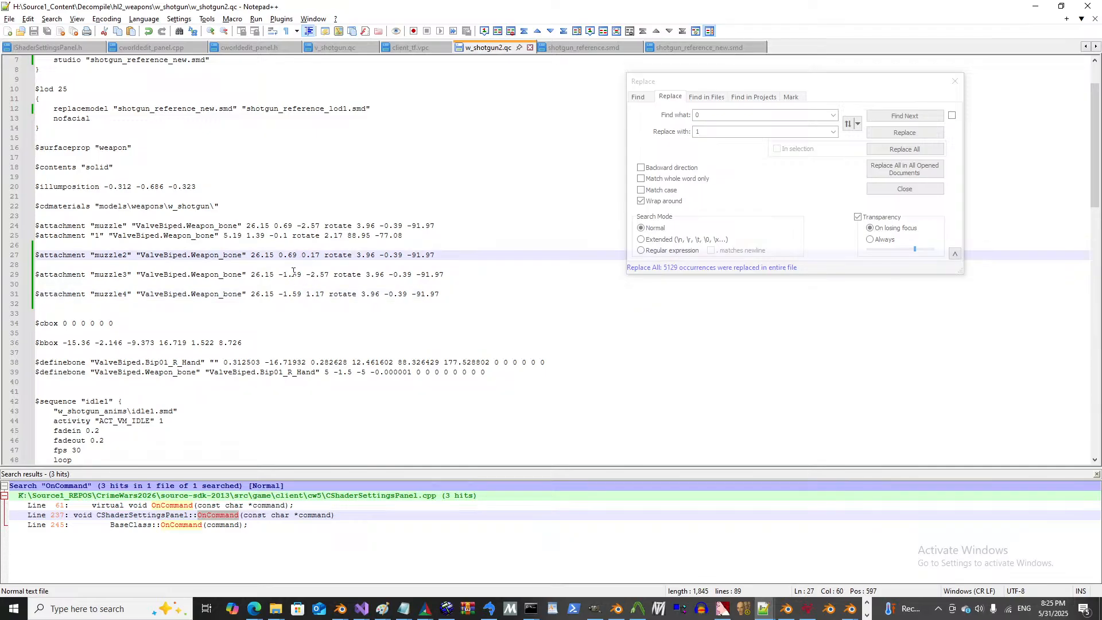
pyautogui.click(281, 257)
pyautogui.hotkey('alt', 'Tab')
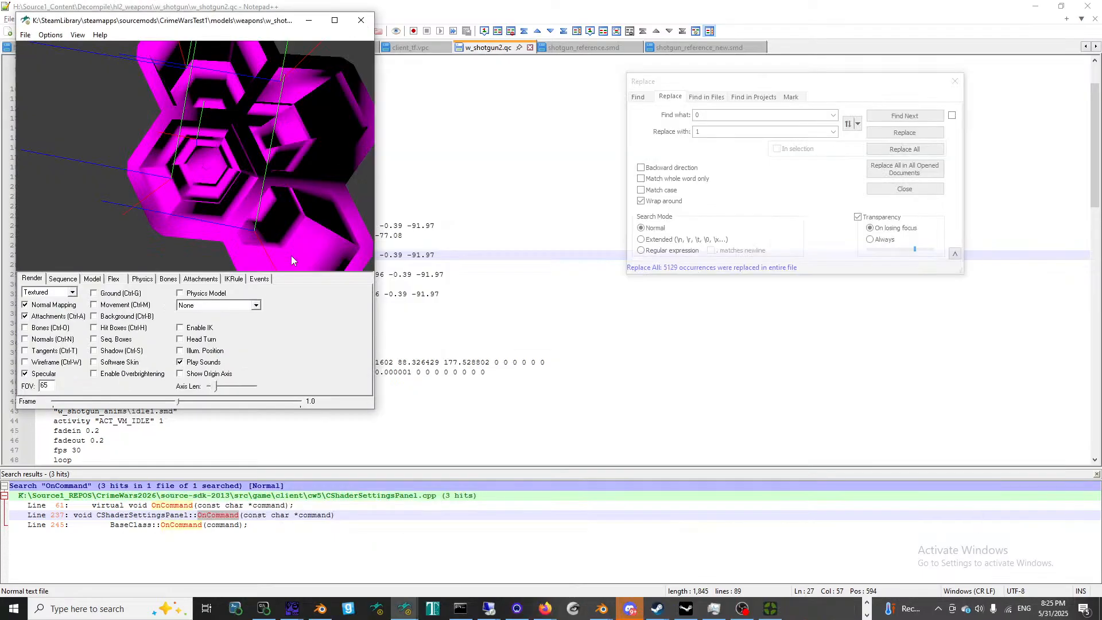
pyautogui.hotkey('alt', 'Tab')
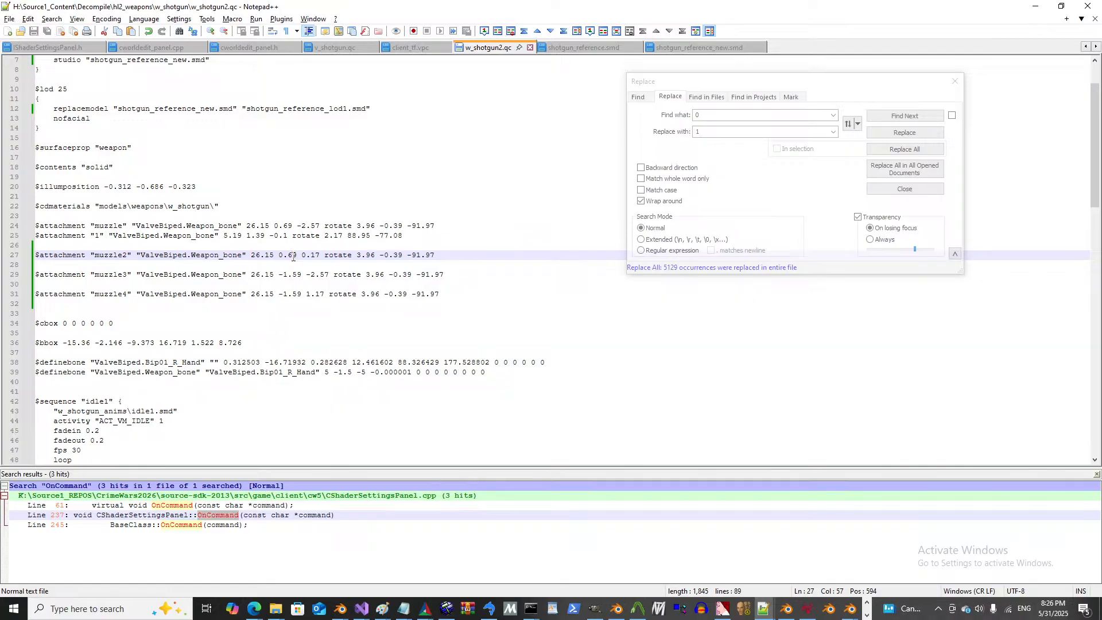
pyautogui.moveTo(293, 256); pyautogui.dragTo(288, 256)
pyautogui.write('9')
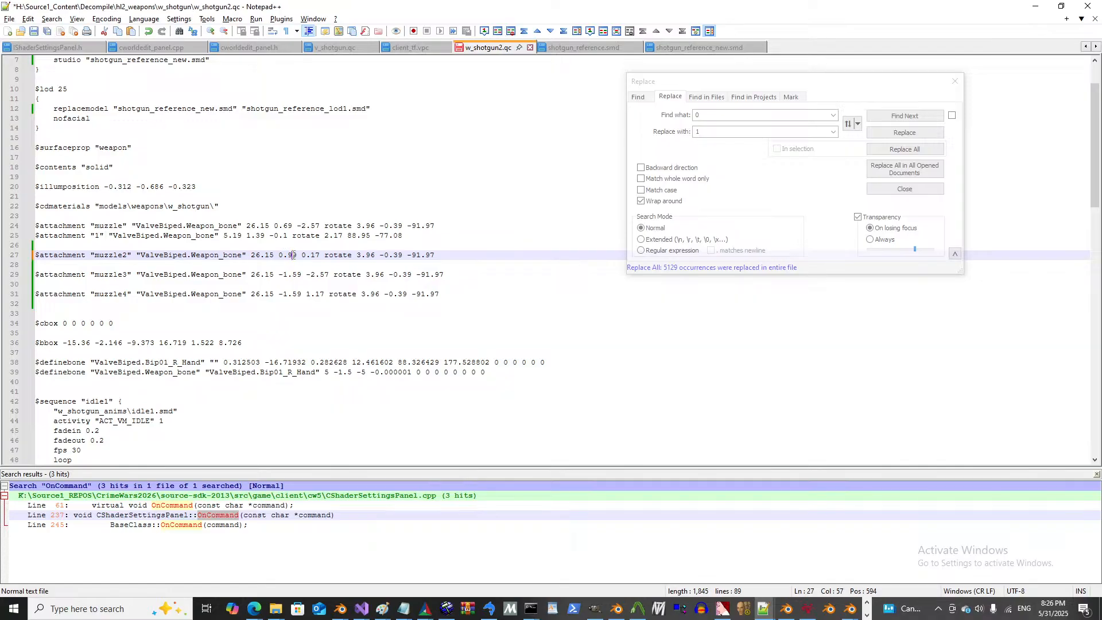
pyautogui.hotkey('ctrl', 's')
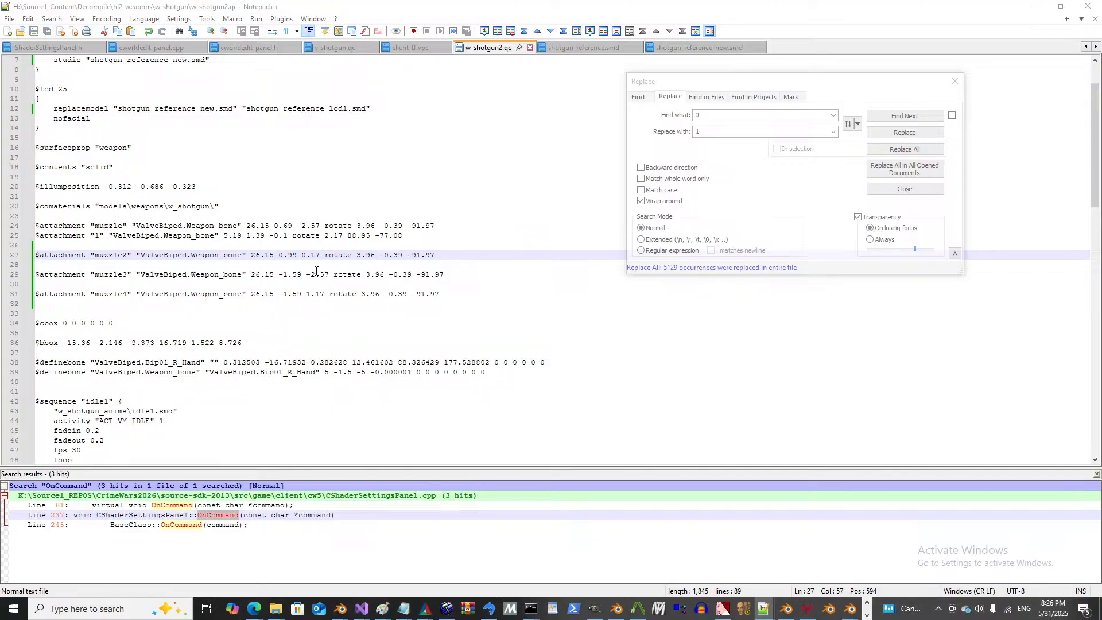
# Compile the QC with muzzle2's 0.99 coordinate in Crowbar and reload w_shotgun2.mdl in the model viewer.
pyautogui.hotkey('alt', 'Tab')
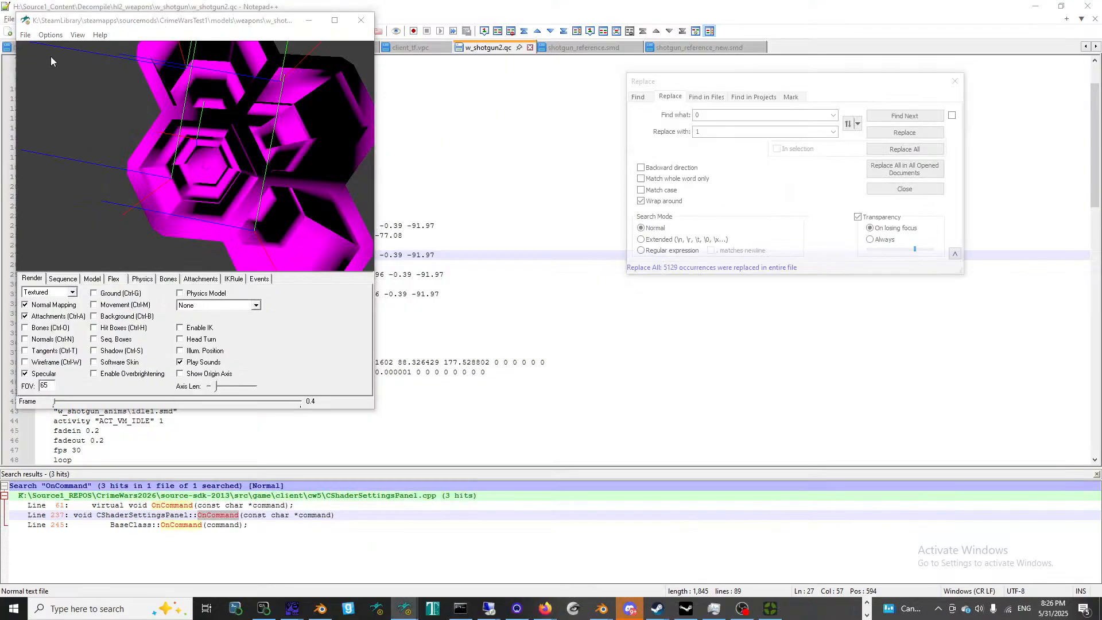
pyautogui.hotkey('alt', 'Tab')
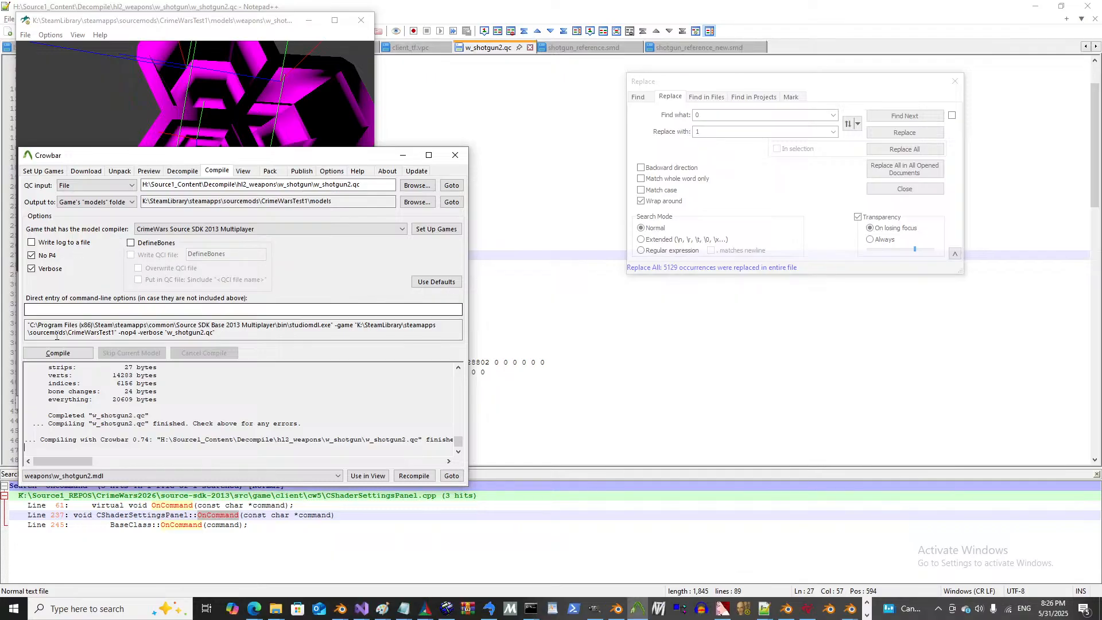
pyautogui.click(57, 351)
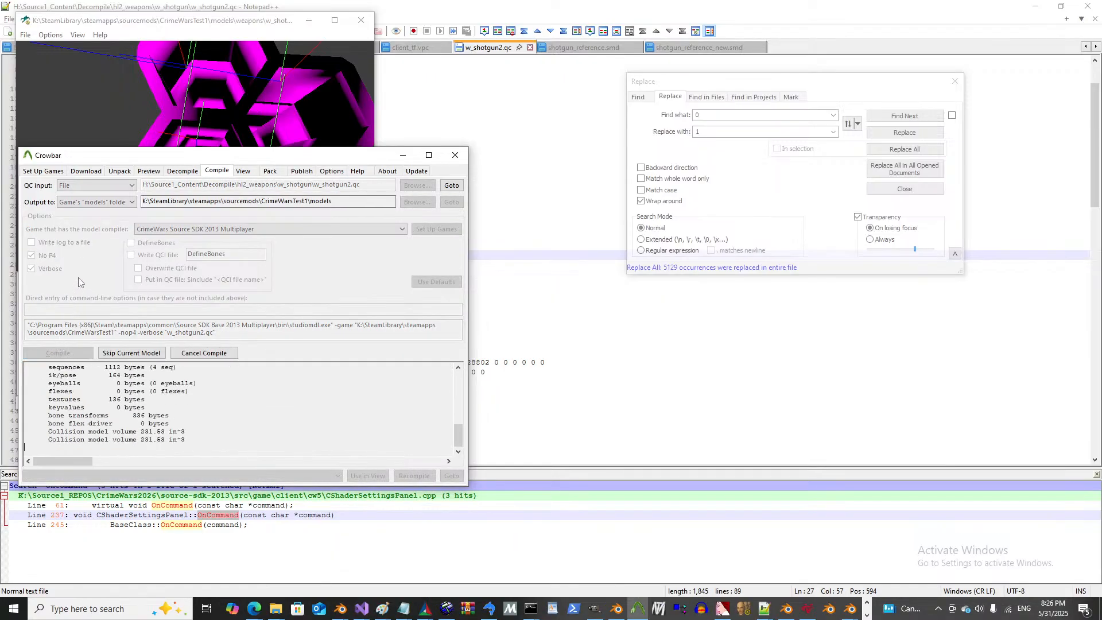
pyautogui.hotkey('alt', 'Tab')
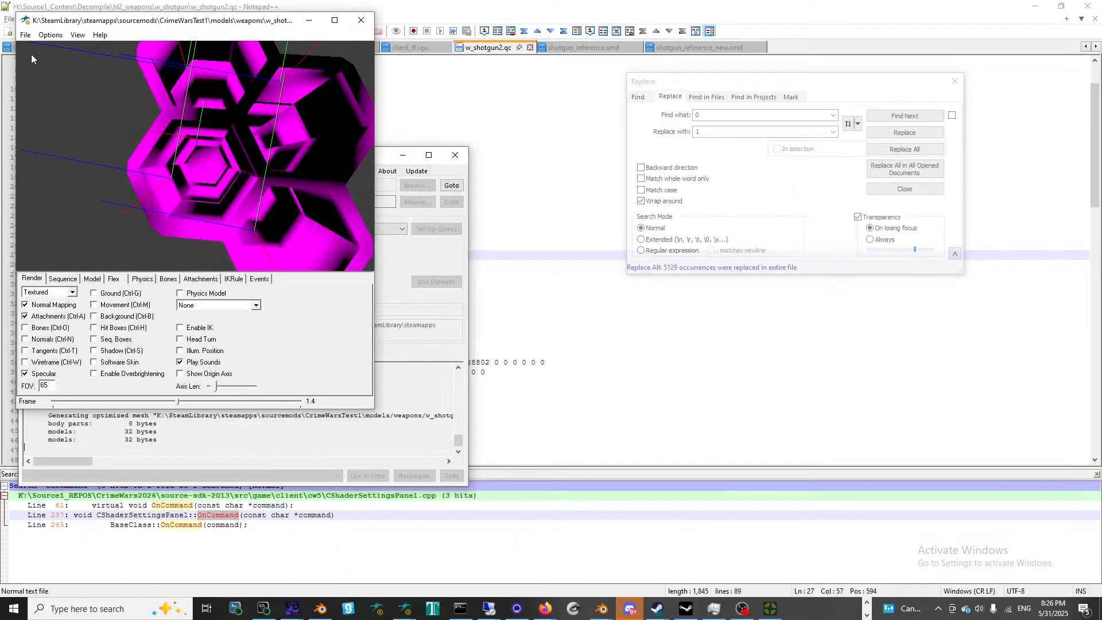
pyautogui.click(27, 37)
pyautogui.click(26, 35)
pyautogui.click(26, 36)
pyautogui.click(53, 73)
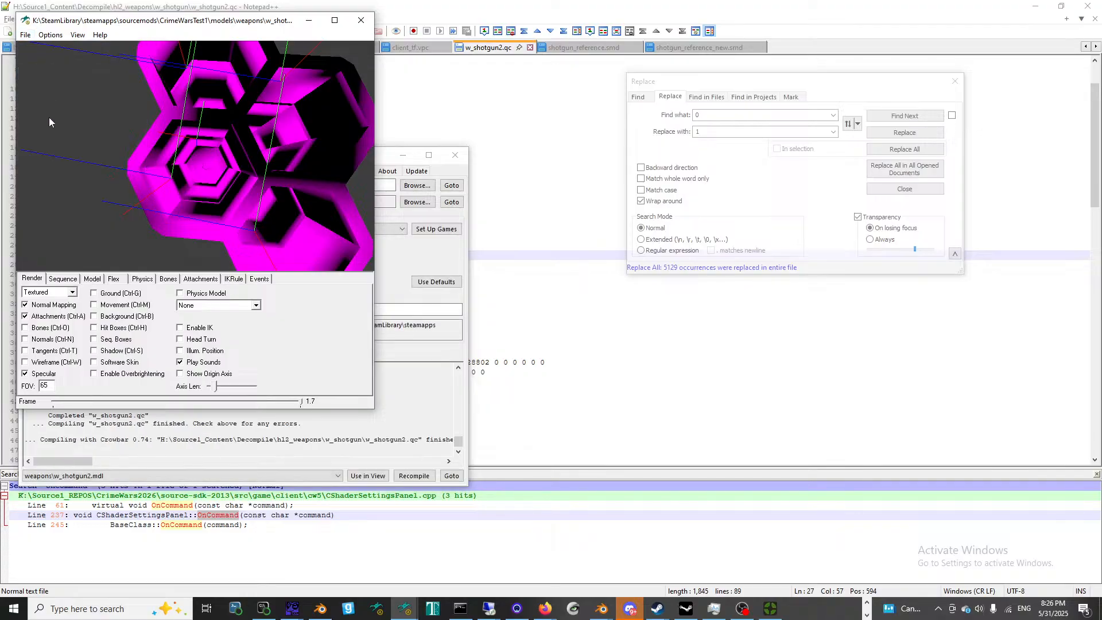
# In the QC file, revert the 0.99 edit, set muzzle2's second position coordinate to -0.69 and save.
pyautogui.hotkey('alt', 'Tab')
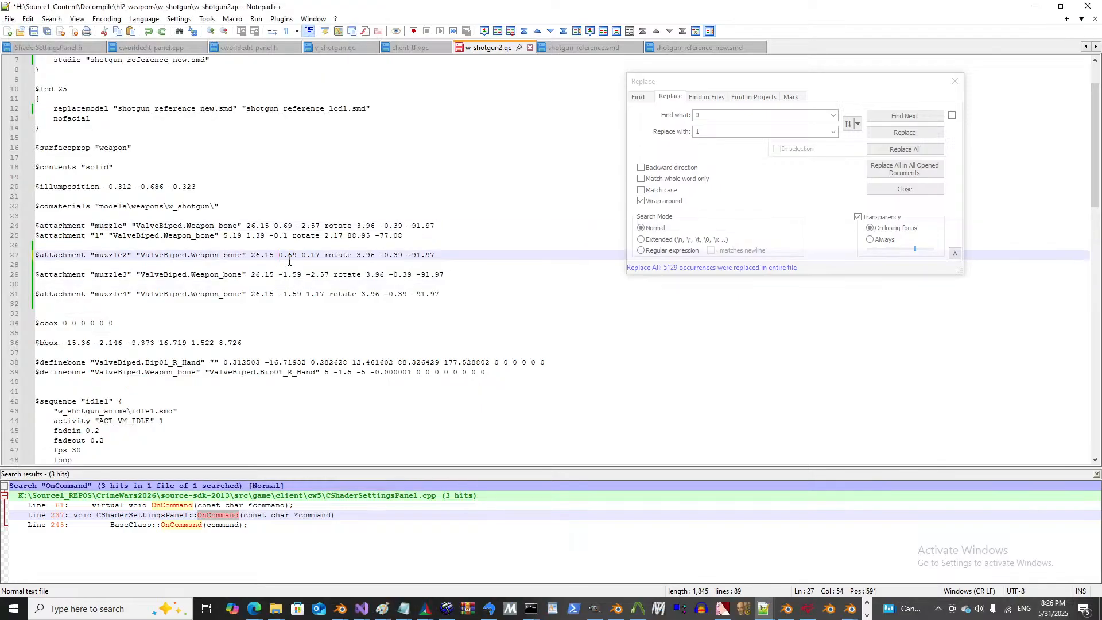
pyautogui.write('-')
pyautogui.hotkey('ctrl', 's')
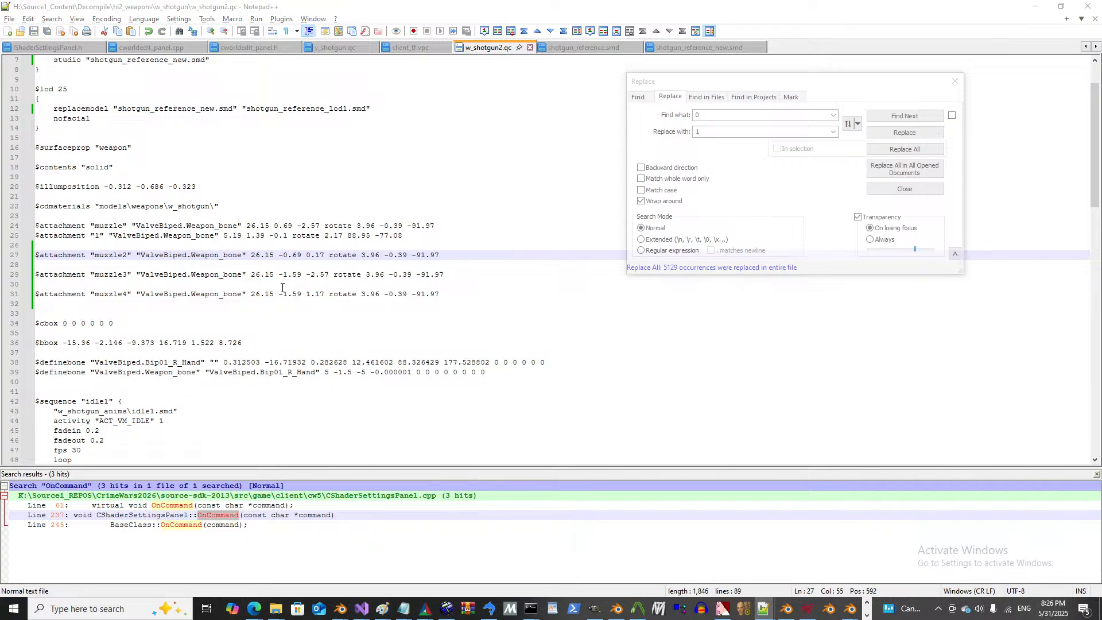
# Compile w_shotgun2.qc in Crowbar with the negative muzzle2 coordinate and reload the model in the model viewer.
pyautogui.hotkey('alt', 'Tab')
pyautogui.hotkey('alt', 'Tab')
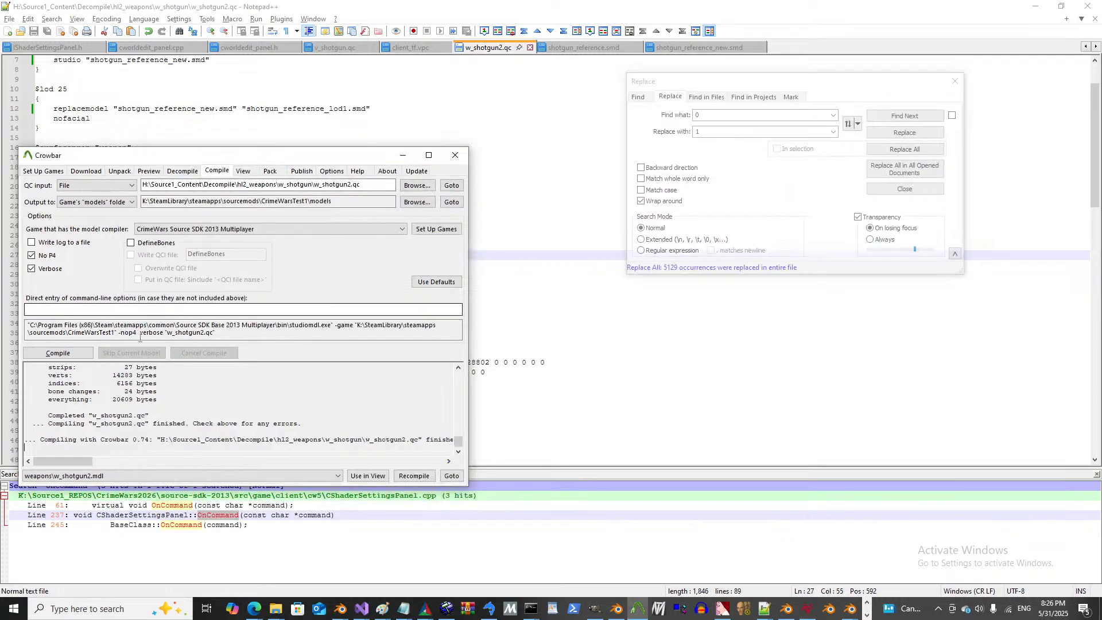
pyautogui.click(62, 354)
pyautogui.click(500, 287)
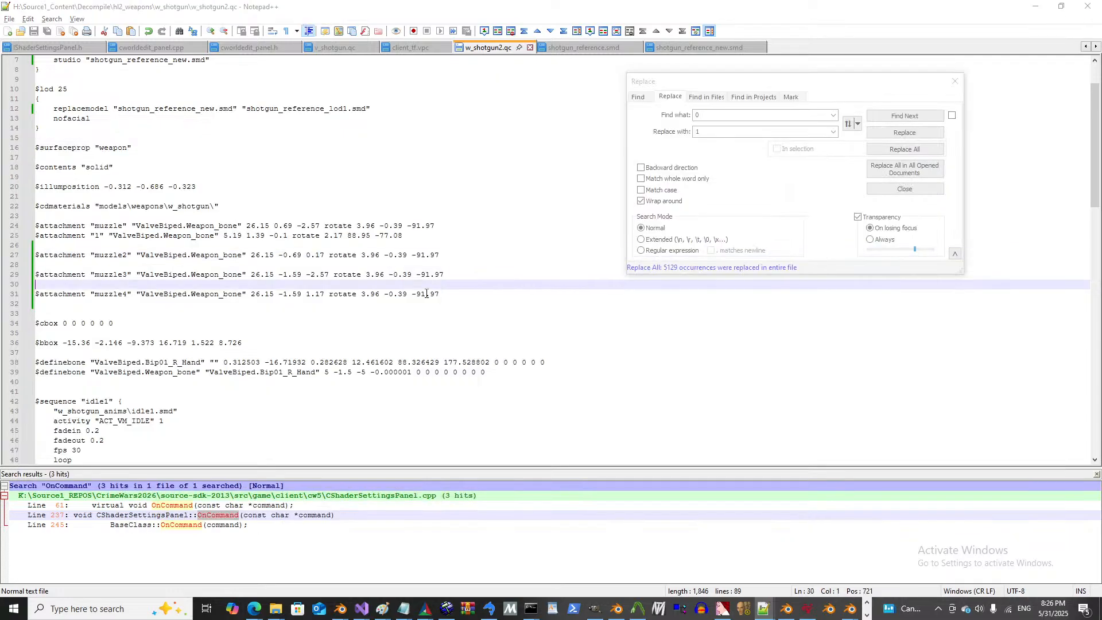
pyautogui.hotkey('alt', 'Tab')
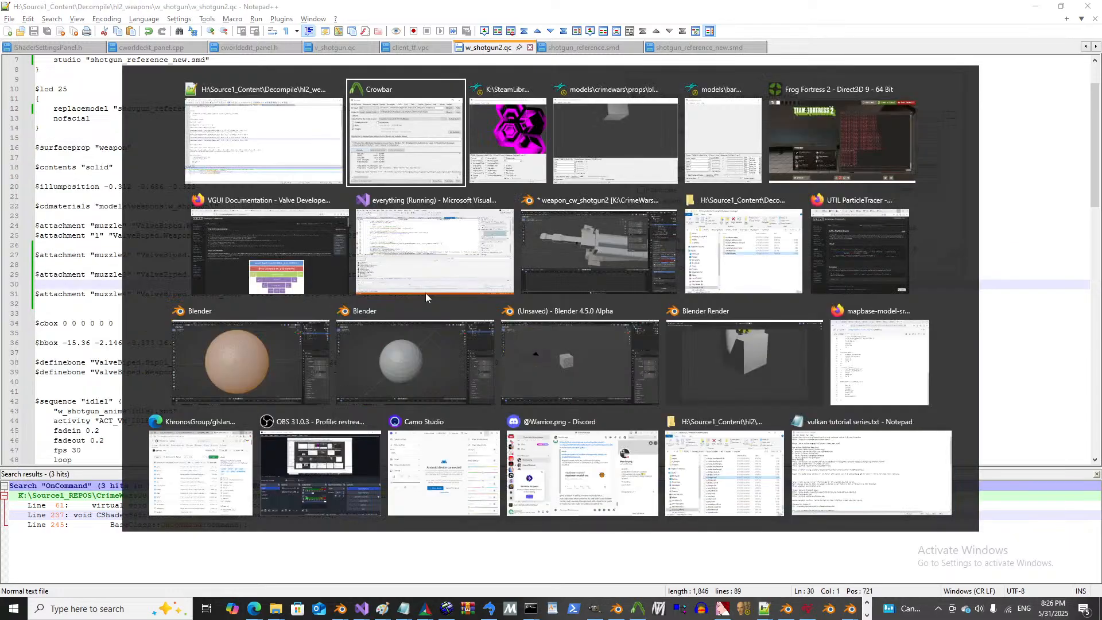
pyautogui.hotkey('alt', 'Tab')
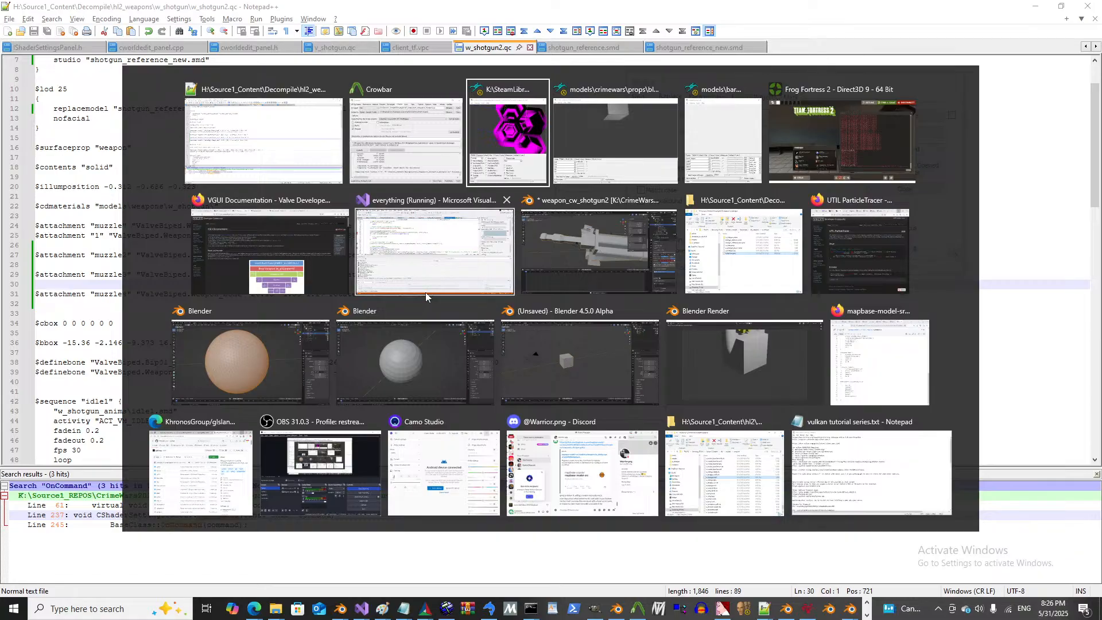
pyautogui.click(27, 37)
pyautogui.click(36, 73)
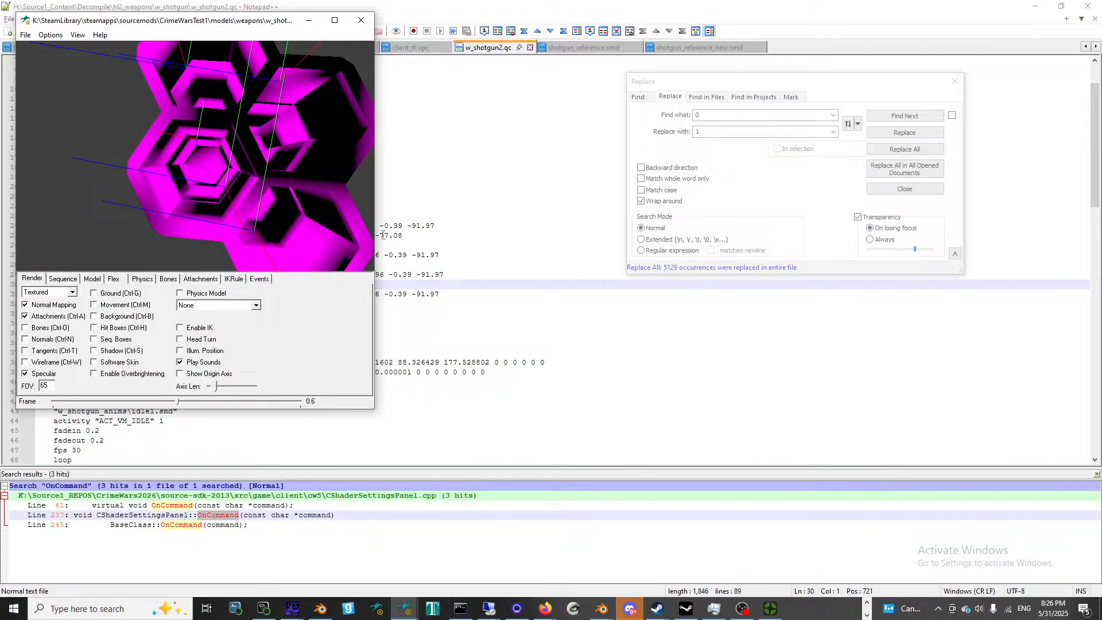
# Return to w_shotgun2.qc, set the second position coordinate of muzzle2 to -0.01 and save the file.
pyautogui.click(425, 268)
pyautogui.click(293, 281)
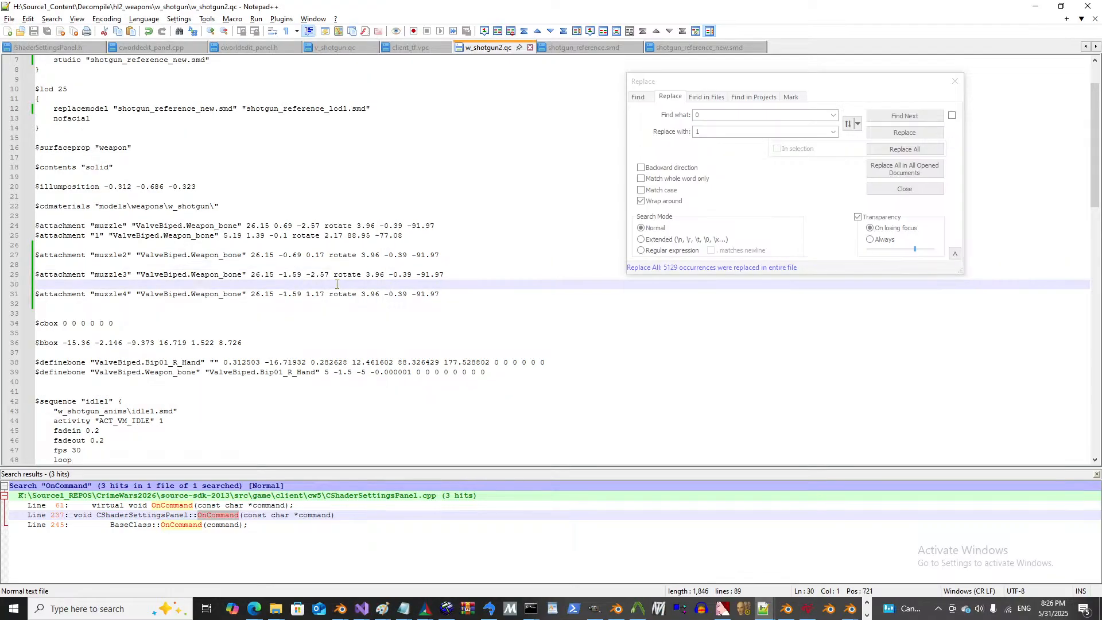
pyautogui.hotkey('ctrl', 'z')
pyautogui.hotkey('ctrl', 'y')
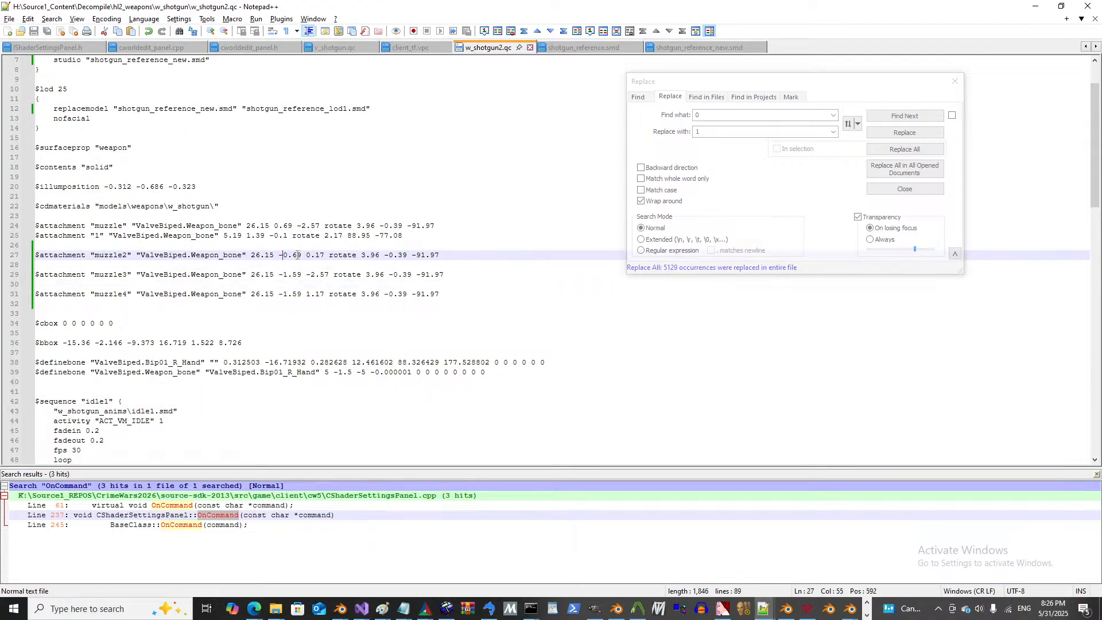
pyautogui.tripleClick(295, 254)
pyautogui.click(302, 262)
pyautogui.doubleClick(298, 255)
pyautogui.write('01')
pyautogui.click(293, 265)
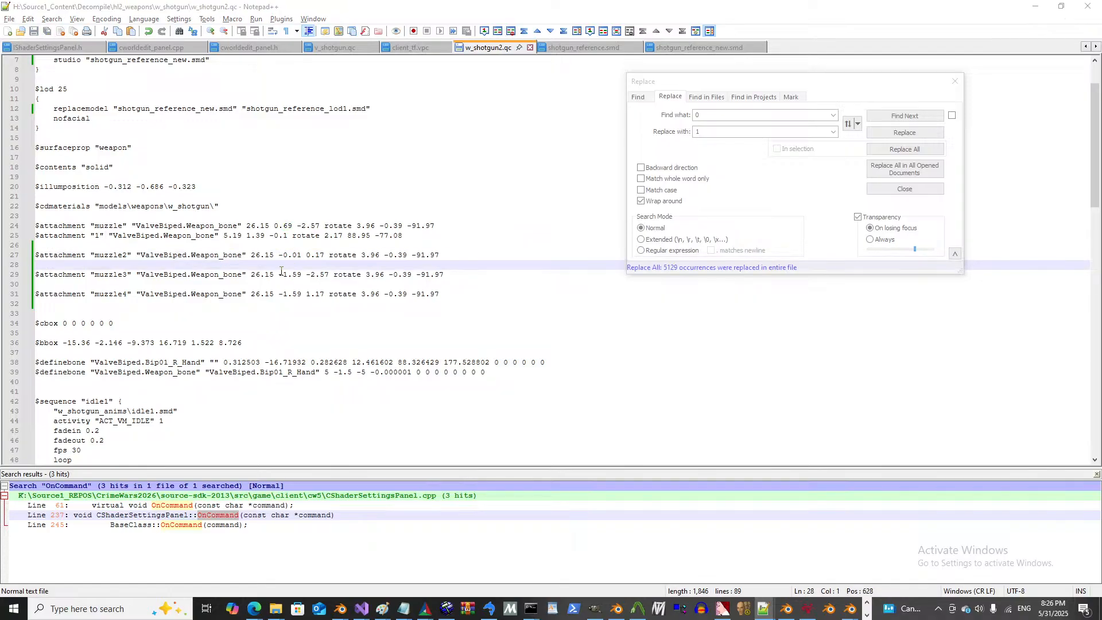
# Switch to Crowbar and compile w_shotgun2.qc with muzzle2's -0.01 coordinate.
pyautogui.hotkey('alt', 'Tab')
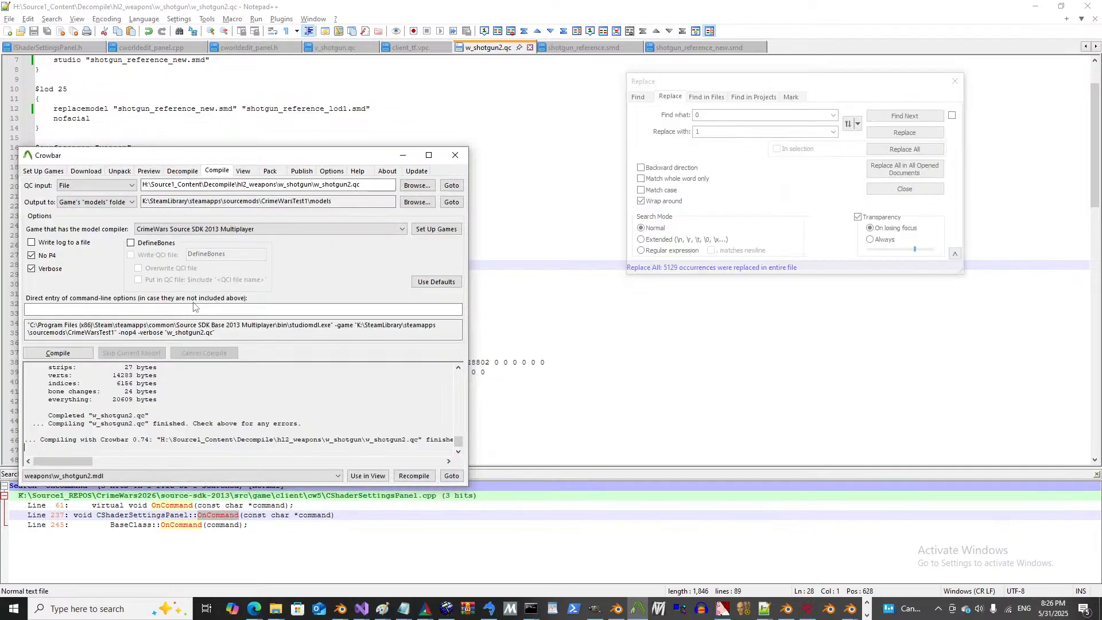
pyautogui.click(60, 353)
pyautogui.hotkey('alt', 'Tab')
pyautogui.click(491, 342)
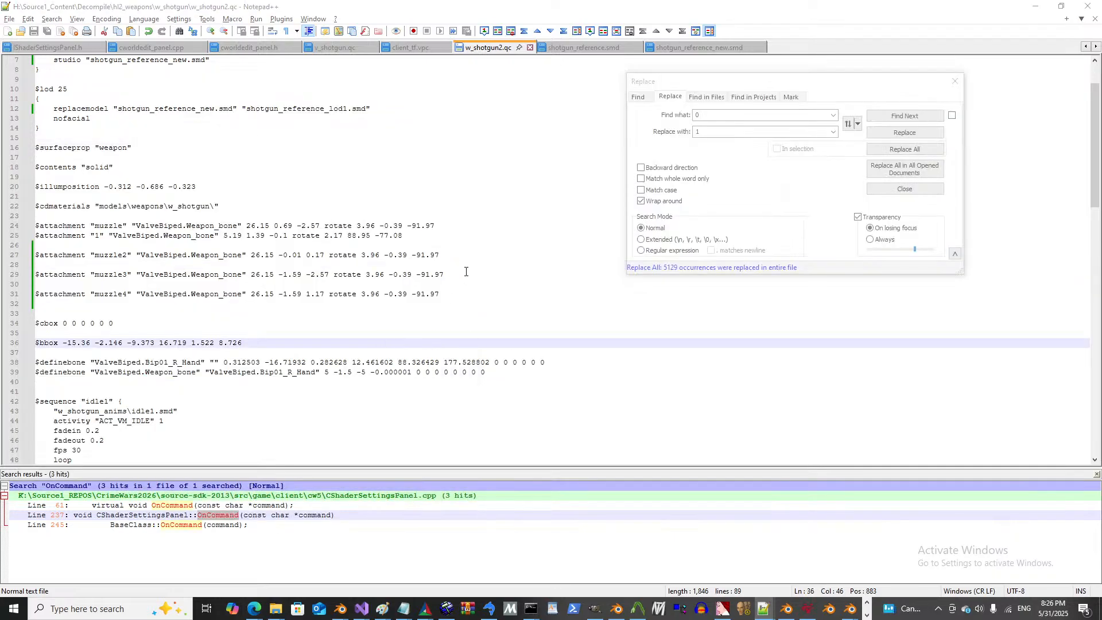
# Check tf_gc_client.cpp in Visual Studio and bring up the running Frog Fortress 2 game.
pyautogui.hotkey('alt', 'Tab')
pyautogui.hotkey('alt', 'Tab')
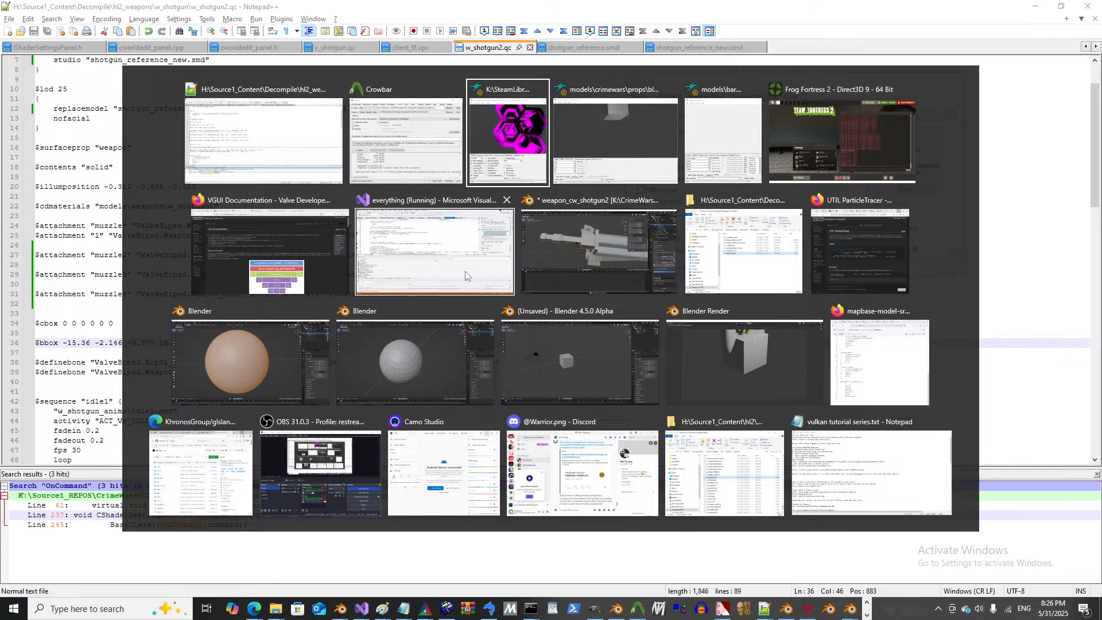
pyautogui.click(465, 273)
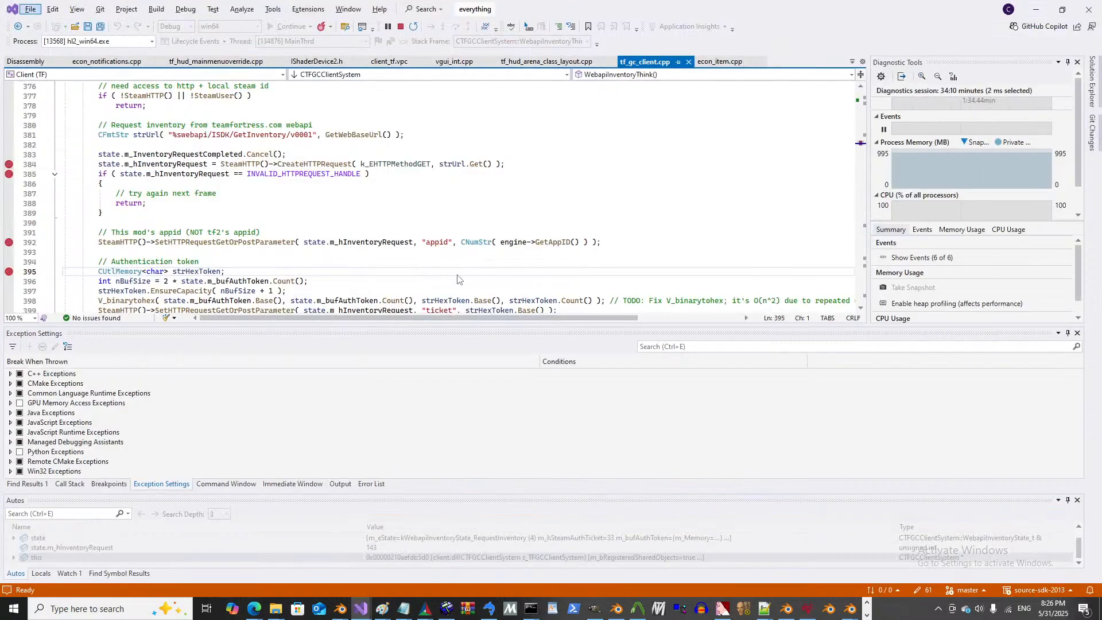
pyautogui.click(344, 261)
pyautogui.click(866, 614)
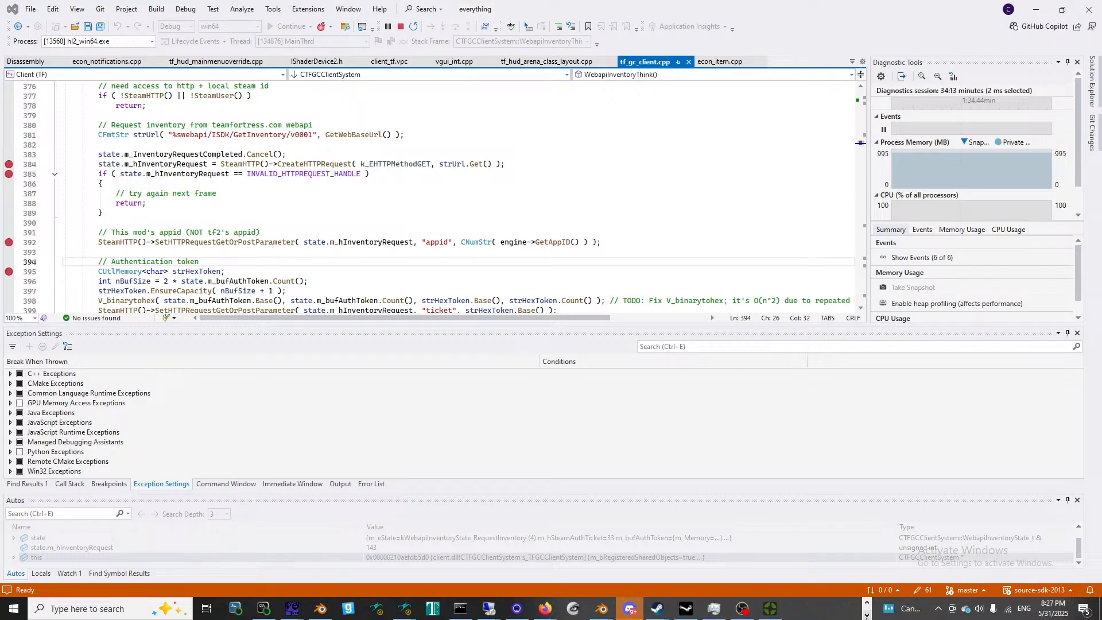
pyautogui.click(763, 607)
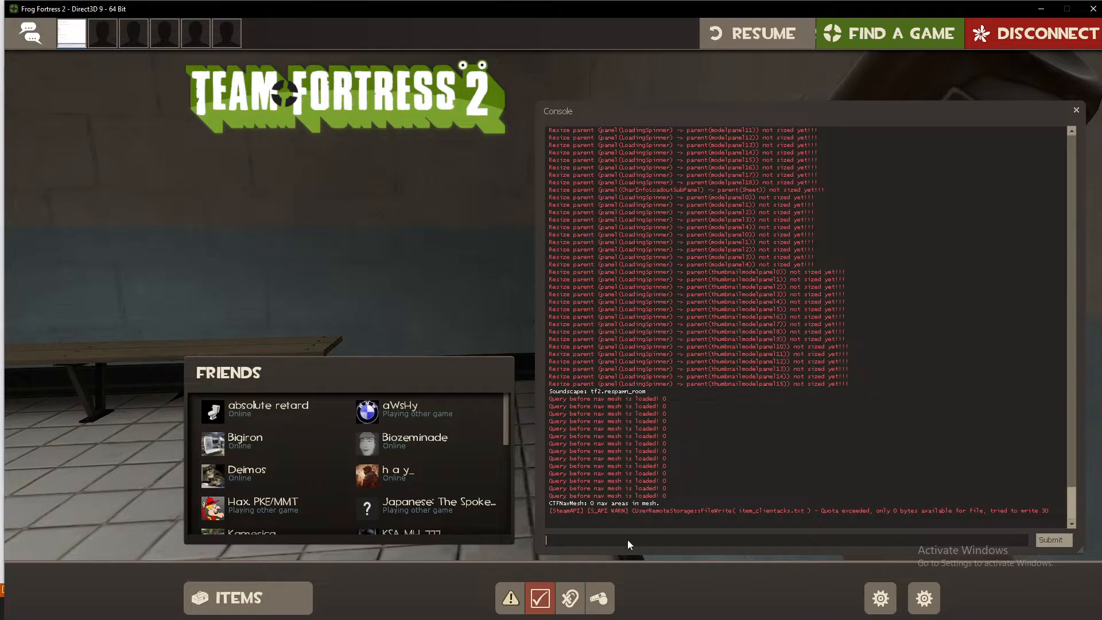
# Return to Visual Studio to read the web API inventory request code in tf_gc_client.cpp, and switch back to the Frog Fortress 2 game.
pyautogui.hotkey('alt', 'Tab')
pyautogui.hotkey('alt', 'Tab')
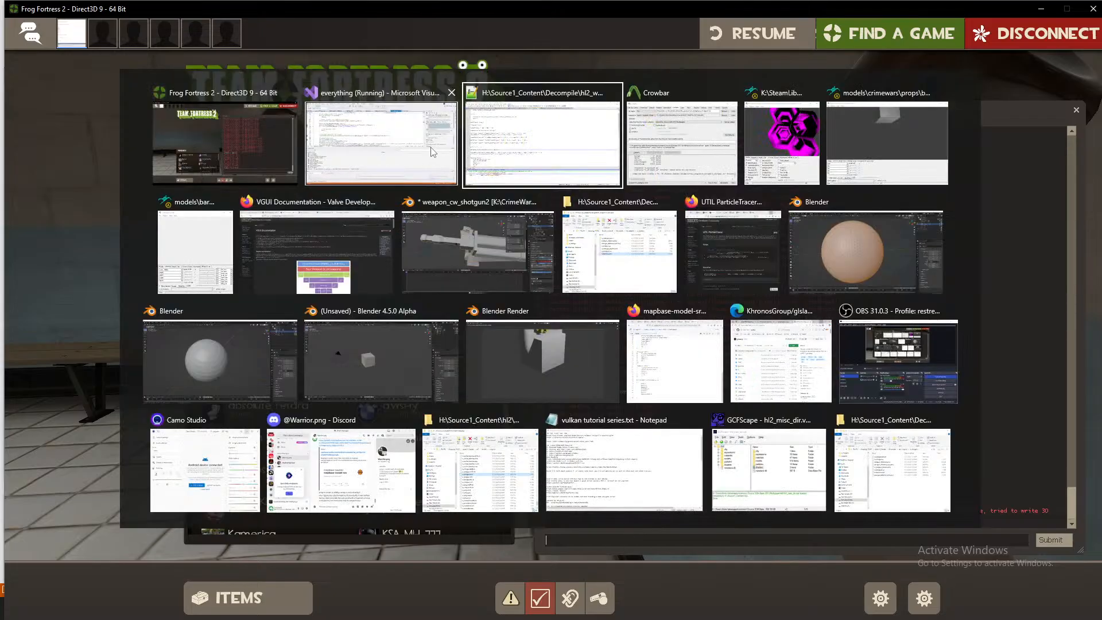
pyautogui.click(330, 117)
pyautogui.scroll(-1, 312, 265)
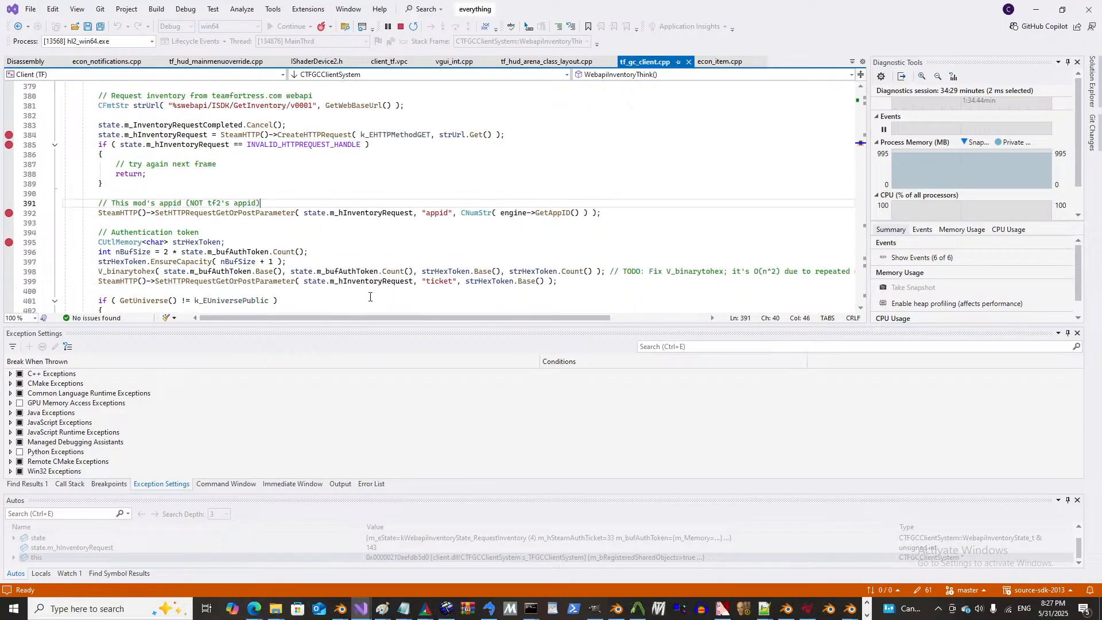
pyautogui.hotkey('alt', 'Tab')
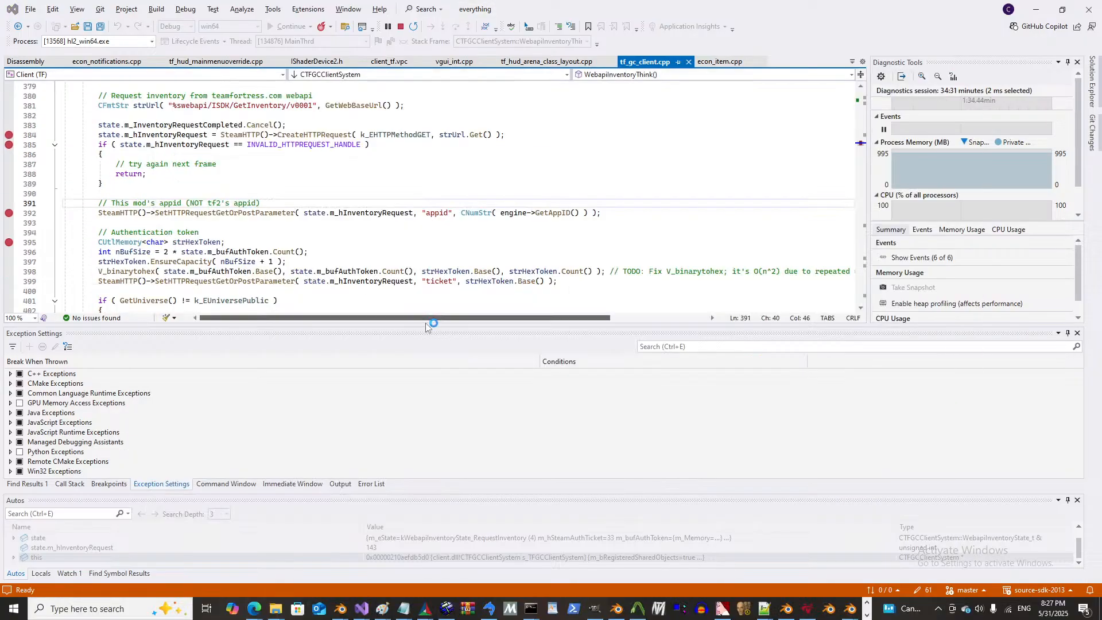
pyautogui.click(383, 252)
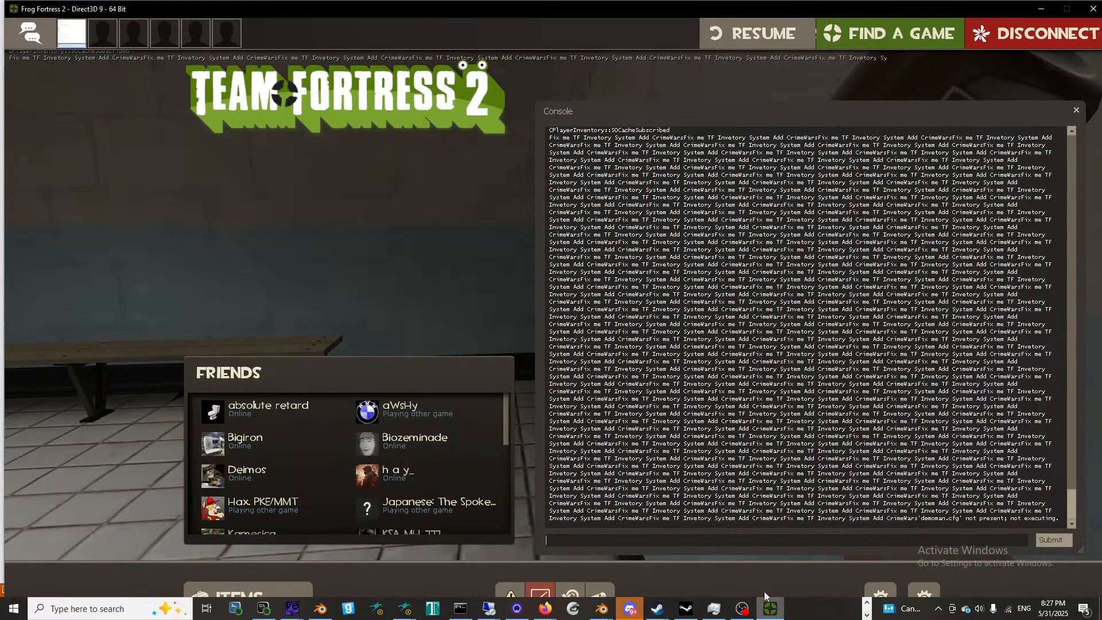
pyautogui.click(764, 609)
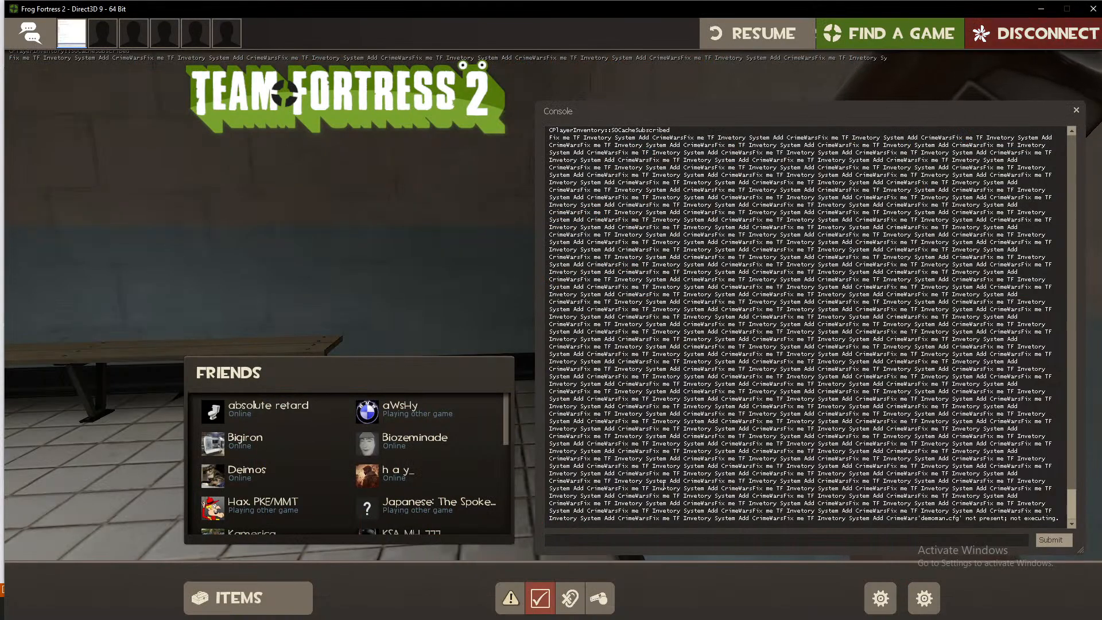
# Review the earlier output in the game console and open the backpack from the items screen.
pyautogui.moveTo(640, 481); pyautogui.dragTo(688, 354)
pyautogui.click(712, 379)
pyautogui.moveTo(1073, 500); pyautogui.dragTo(1021, 336)
pyautogui.click(243, 598)
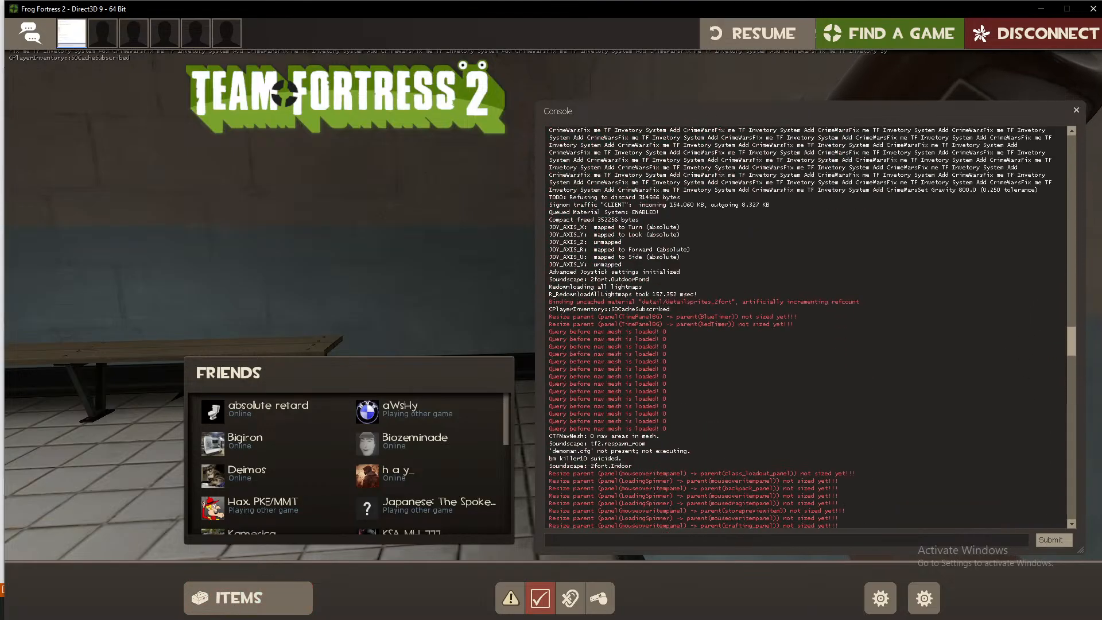
pyautogui.click(475, 453)
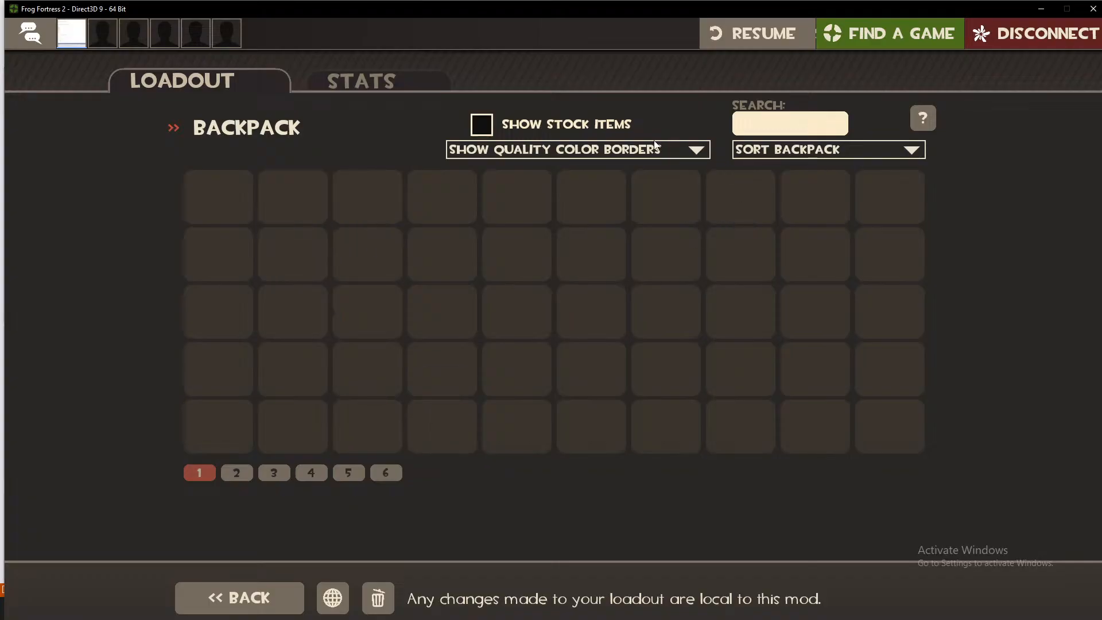
# Browse the player stats, showing Avg kills in the performance report's second column and changing the best-moments class filter, and return to the loadout.
pyautogui.click(356, 83)
pyautogui.click(489, 208)
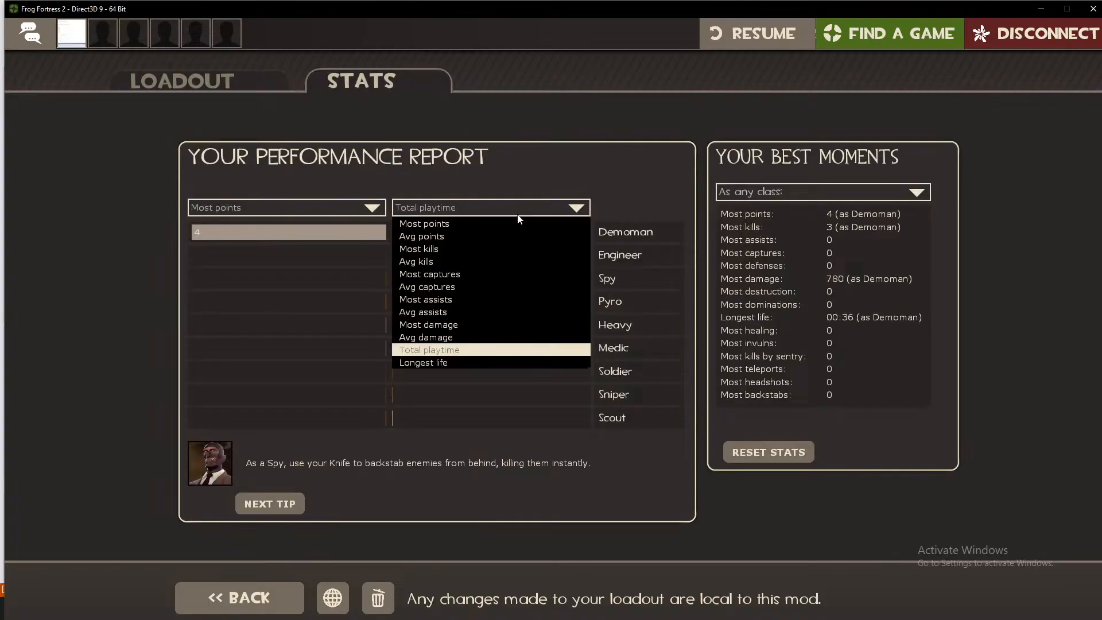
pyautogui.click(479, 259)
pyautogui.click(479, 208)
pyautogui.click(484, 210)
pyautogui.click(759, 193)
pyautogui.click(755, 268)
pyautogui.click(183, 81)
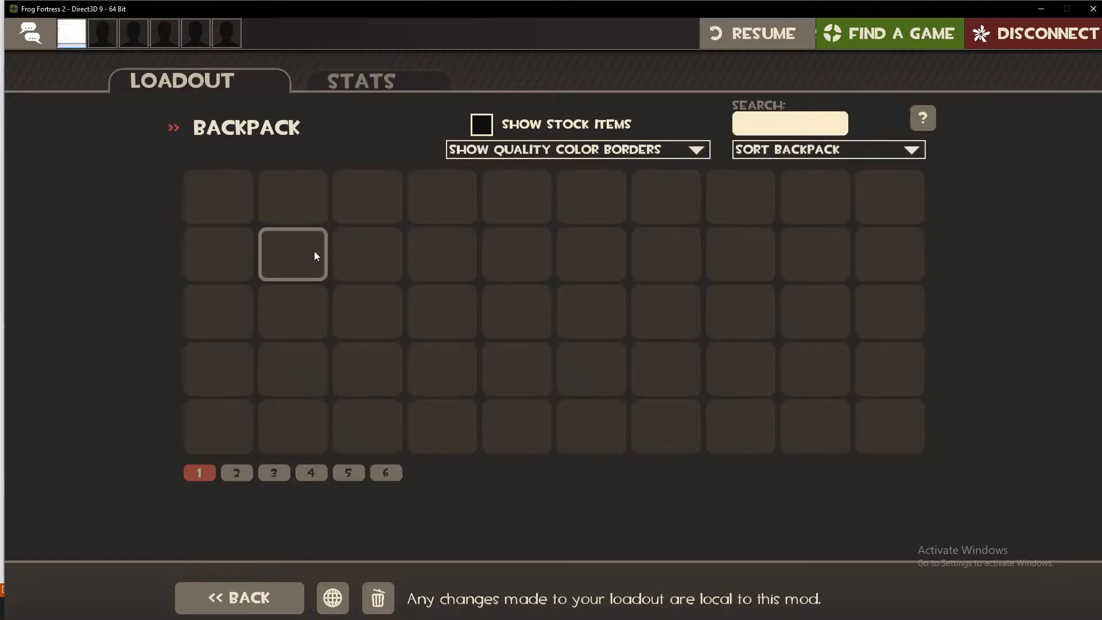
# Leave the backpack, open the Demoman loadout and dismiss the presets tip.
pyautogui.click(259, 588)
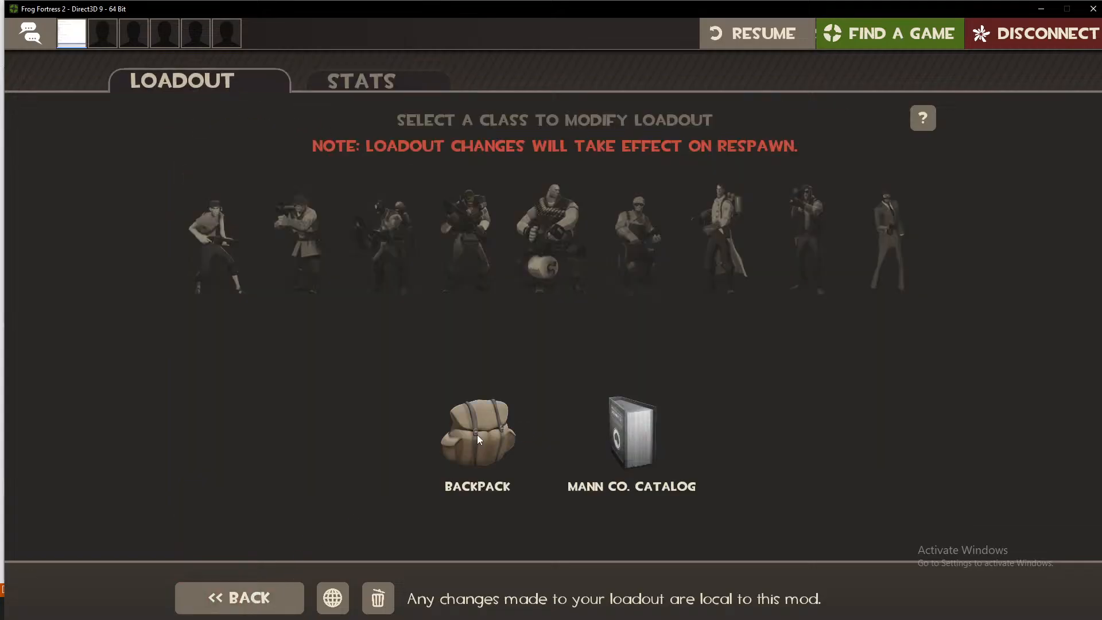
pyautogui.click(466, 244)
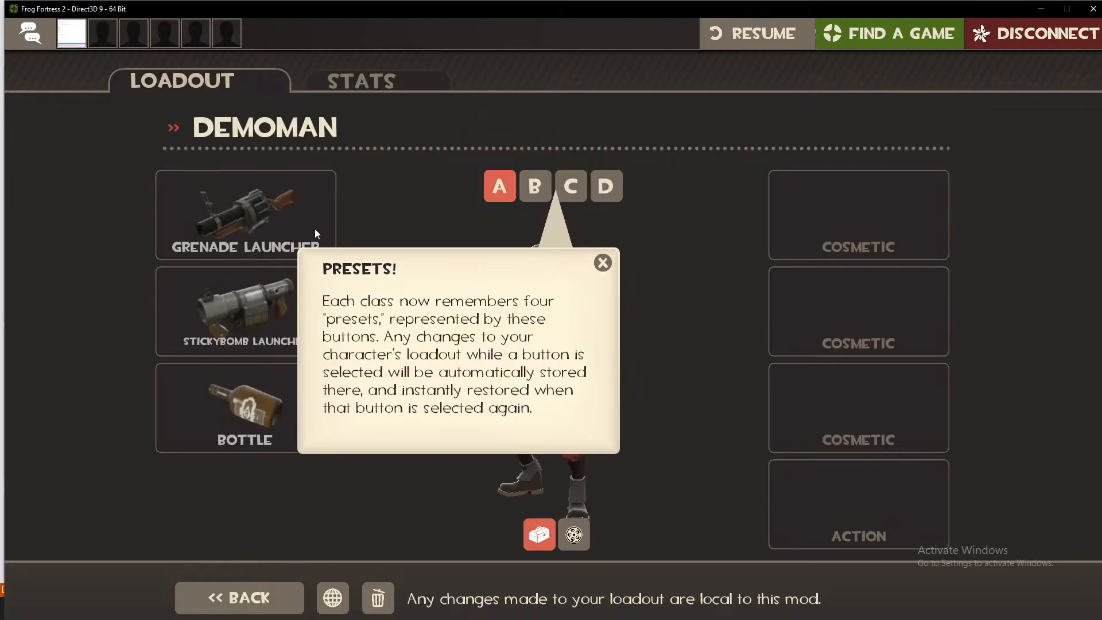
pyautogui.click(603, 264)
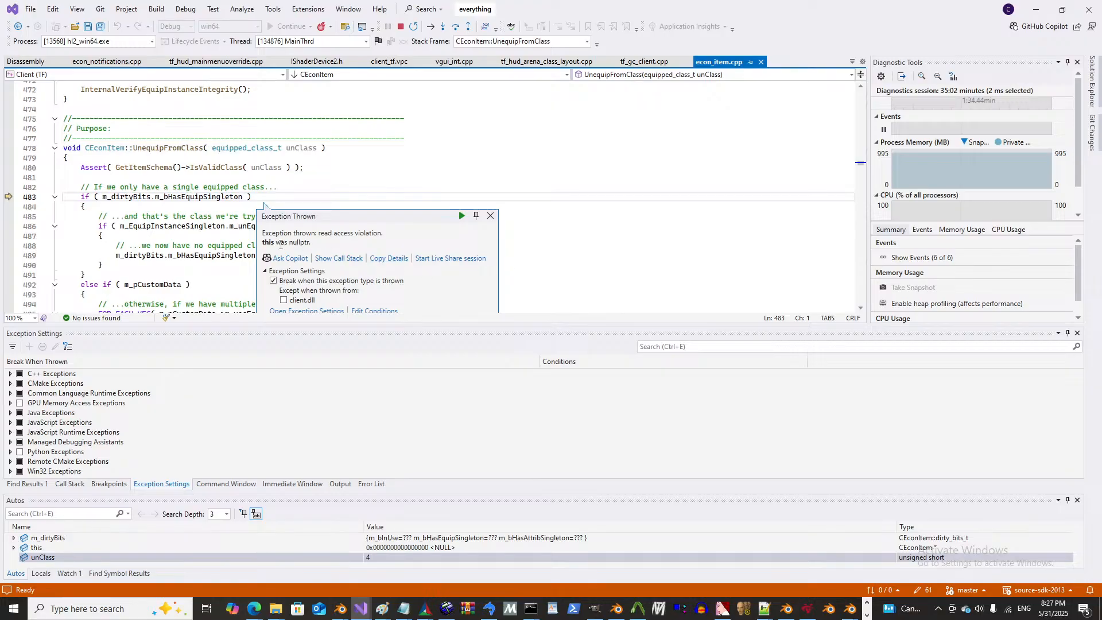
# Stop the game's debugging session in Visual Studio and select the Client (HL2MP) project in the solution.
pyautogui.click(401, 26)
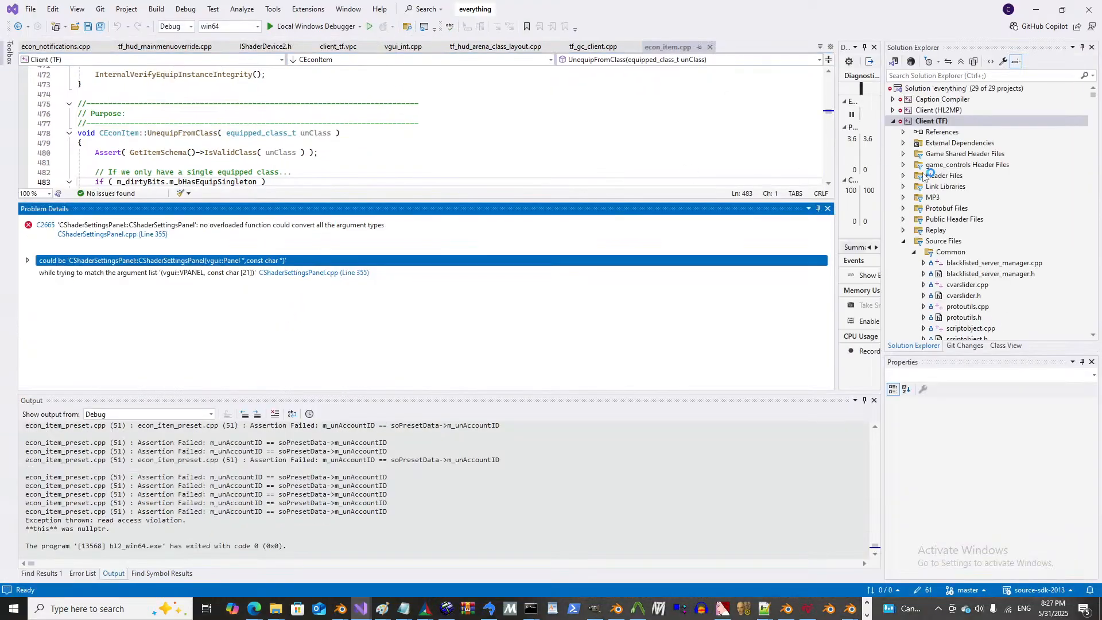
pyautogui.click(919, 113)
pyautogui.hotkey('shift', 'F10')
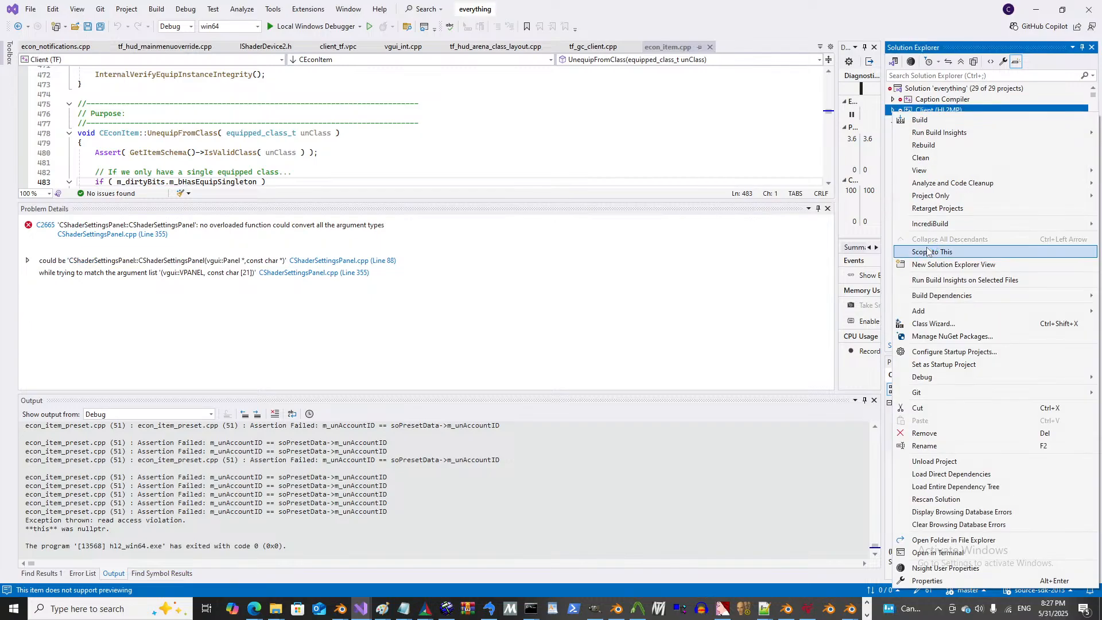
pyautogui.press('Escape')
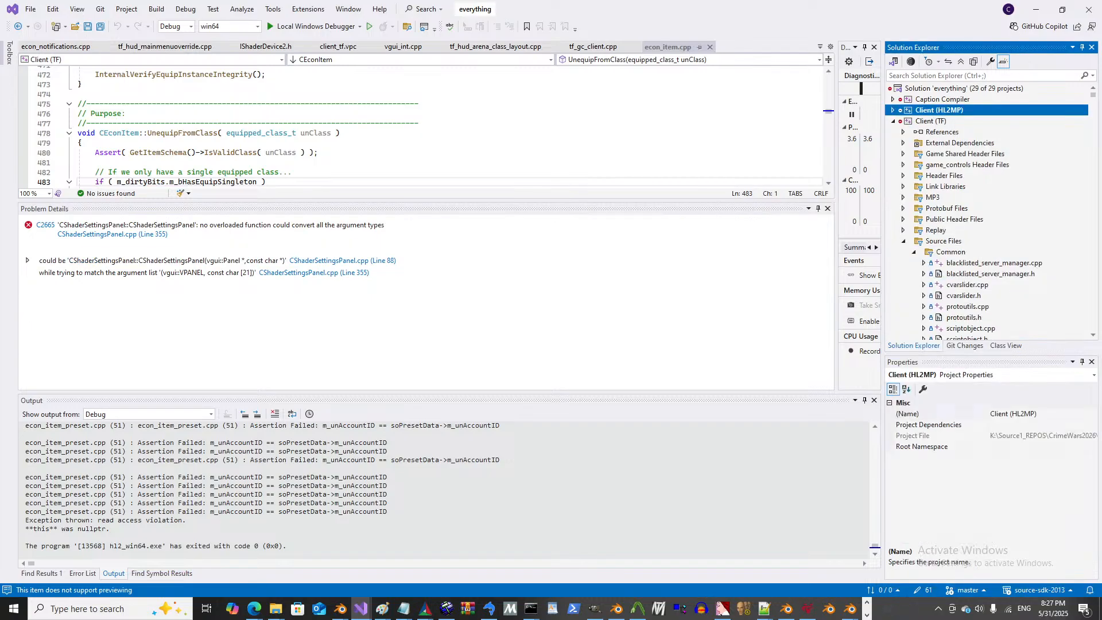